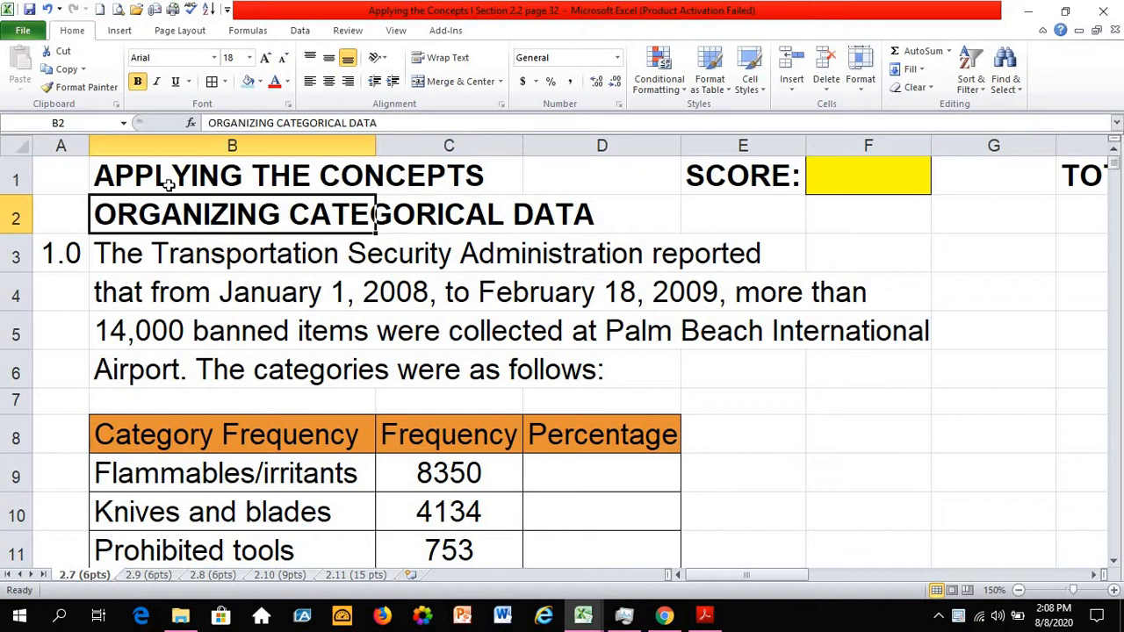
# - Look over the worksheet's title and the problem sheets 2.7 through 2.11, ending back on sheet 2.7
pyautogui.click(167, 183)
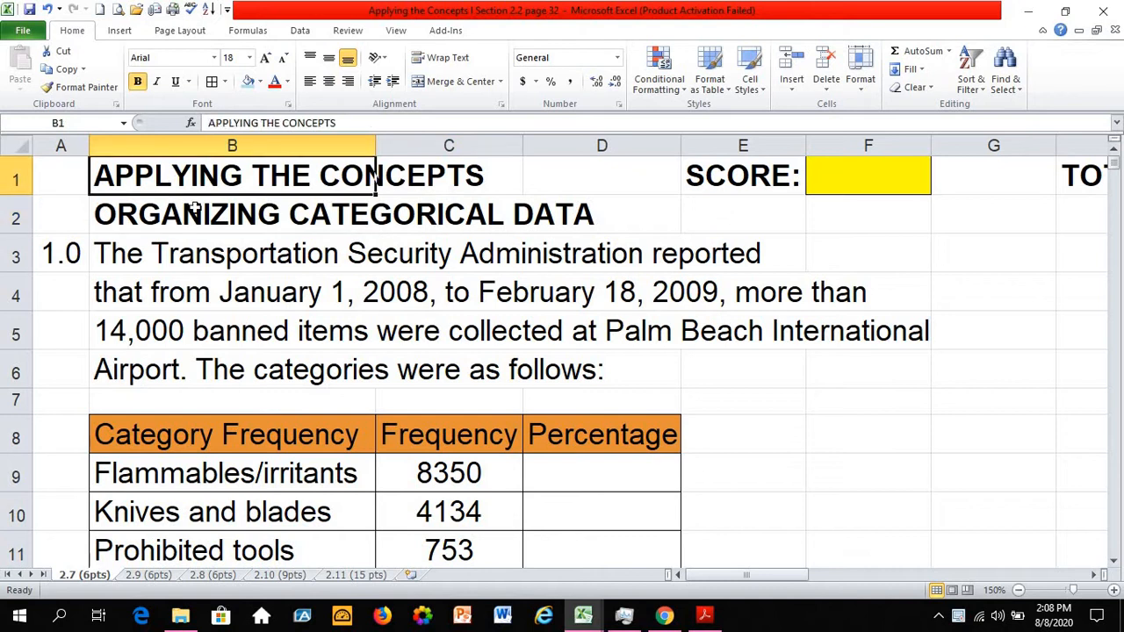
pyautogui.click(188, 223)
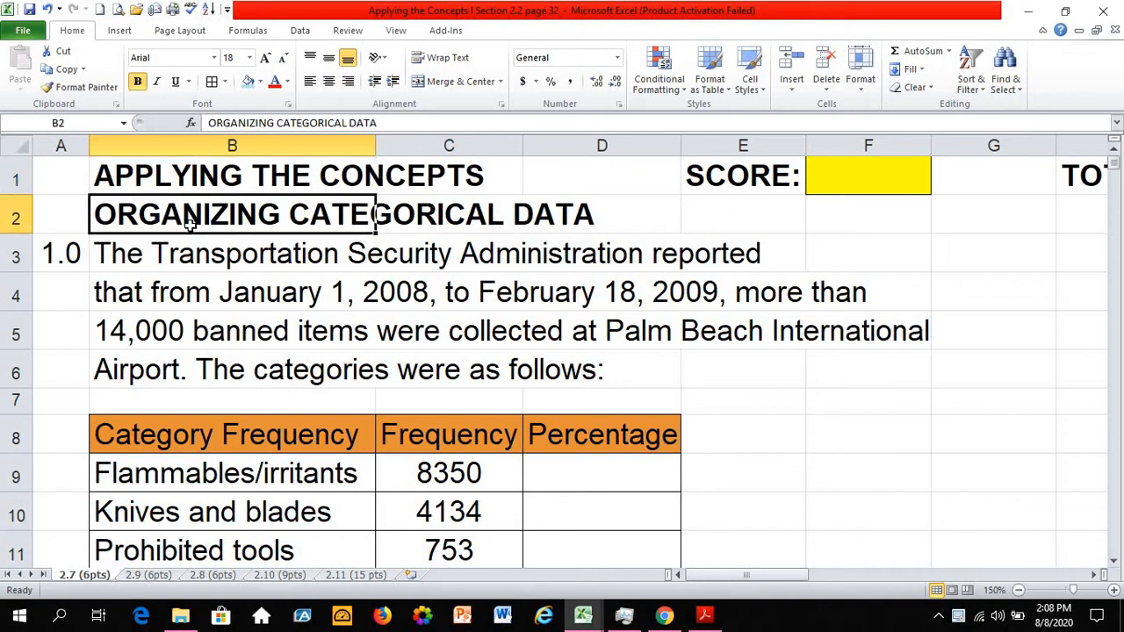
pyautogui.click(149, 575)
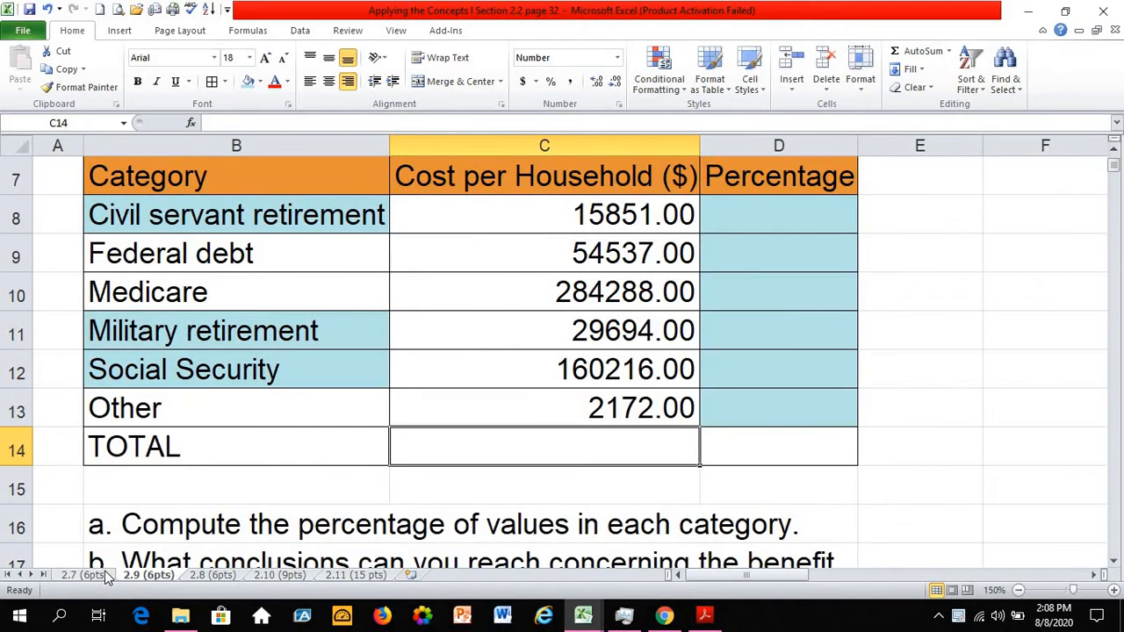
pyautogui.click(88, 576)
pyautogui.click(145, 575)
pyautogui.click(212, 575)
pyautogui.click(279, 575)
pyautogui.click(347, 575)
pyautogui.click(84, 576)
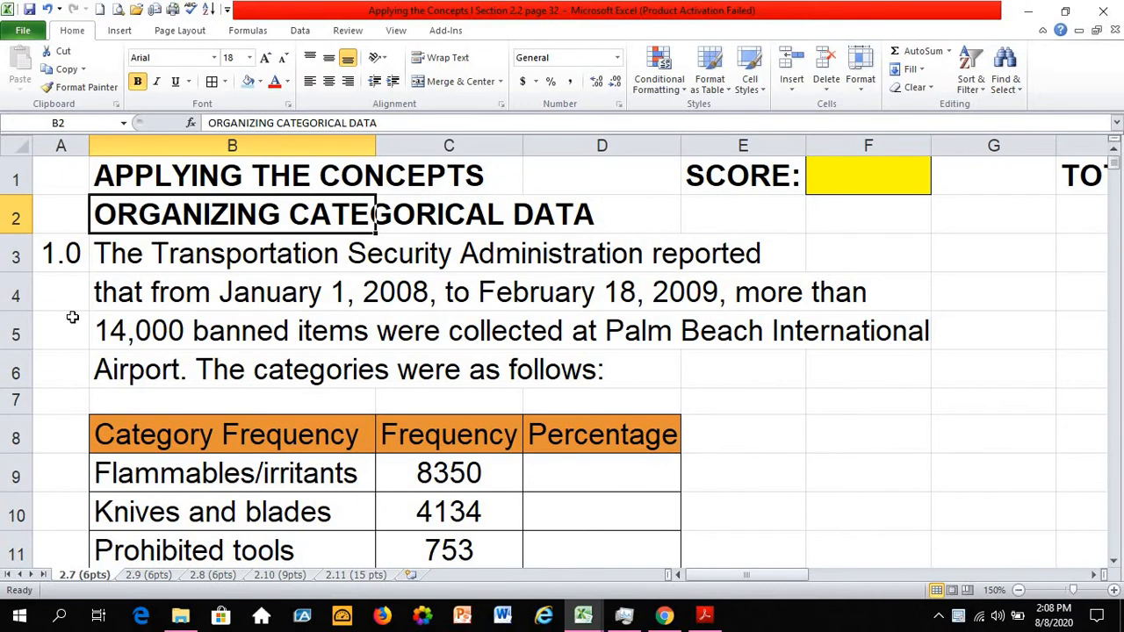
# - Read the banned-items problem statement and go through each category in the table with its frequency
pyautogui.click(108, 258)
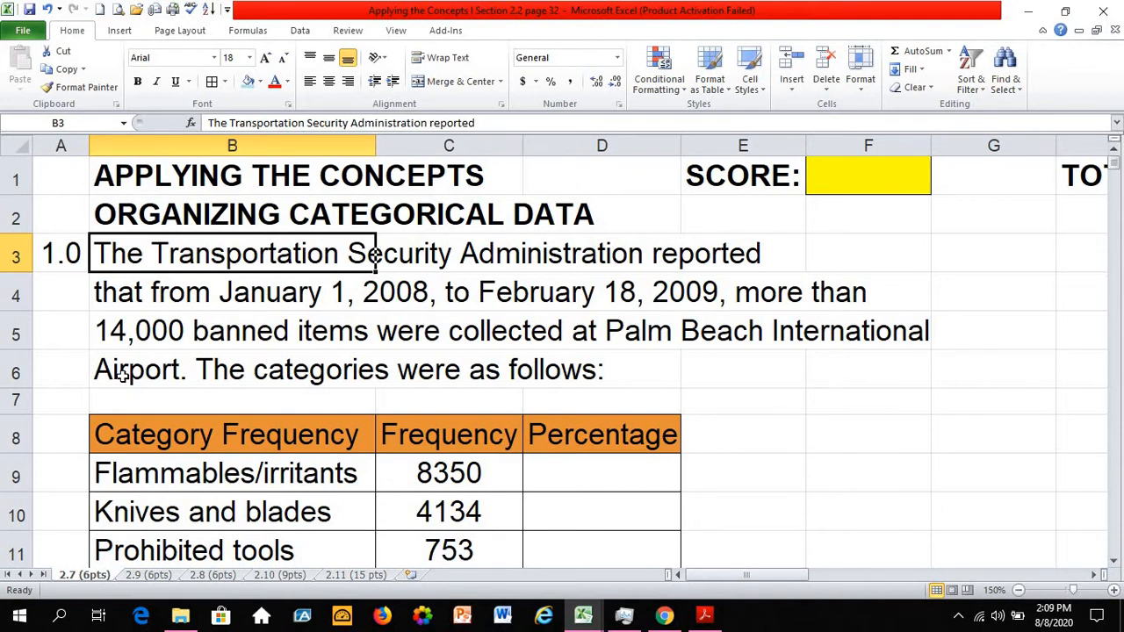
pyautogui.scroll(-2, 123, 373)
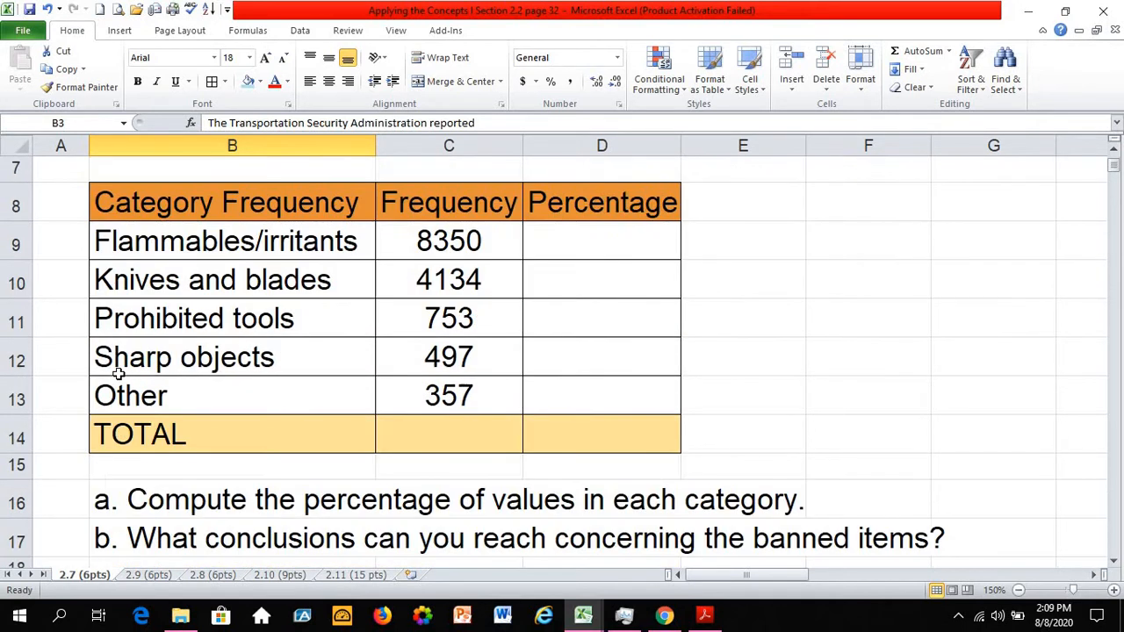
pyautogui.click(163, 244)
pyautogui.press('Down')
pyautogui.press('Down')
pyautogui.press('Down')
pyautogui.press('Down')
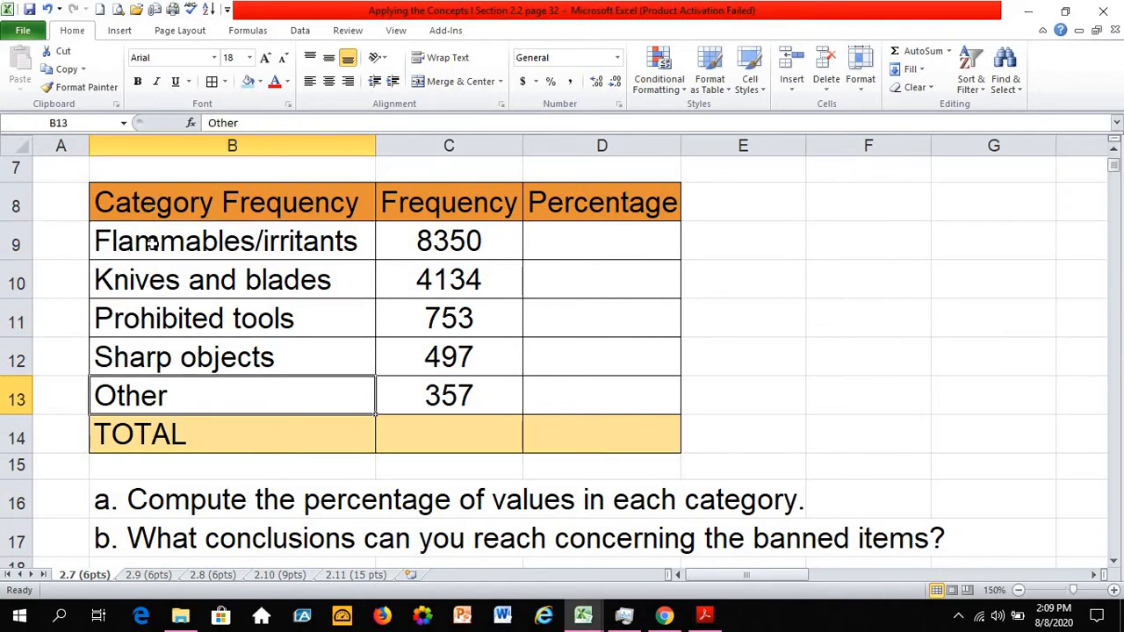
pyautogui.click(151, 245)
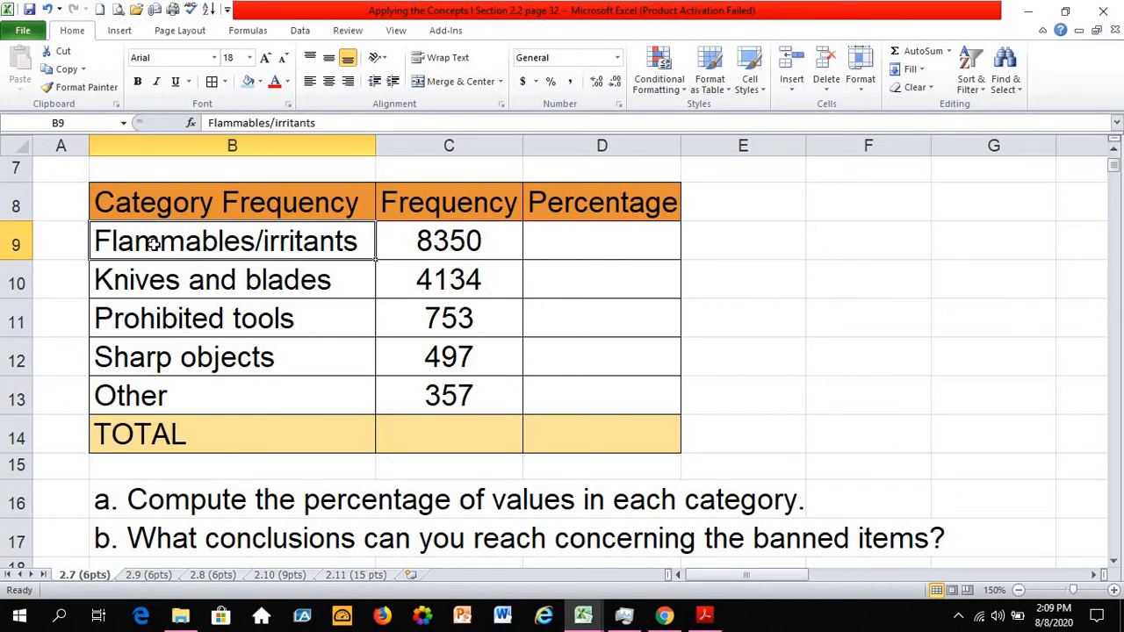
pyautogui.click(414, 230)
pyautogui.click(194, 288)
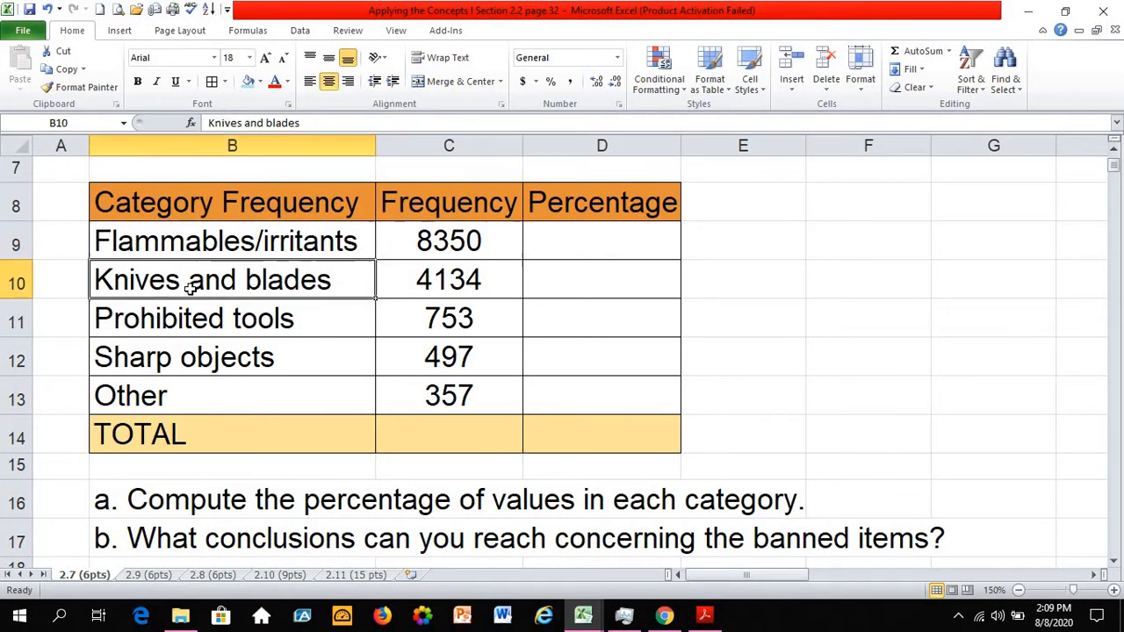
pyautogui.click(435, 276)
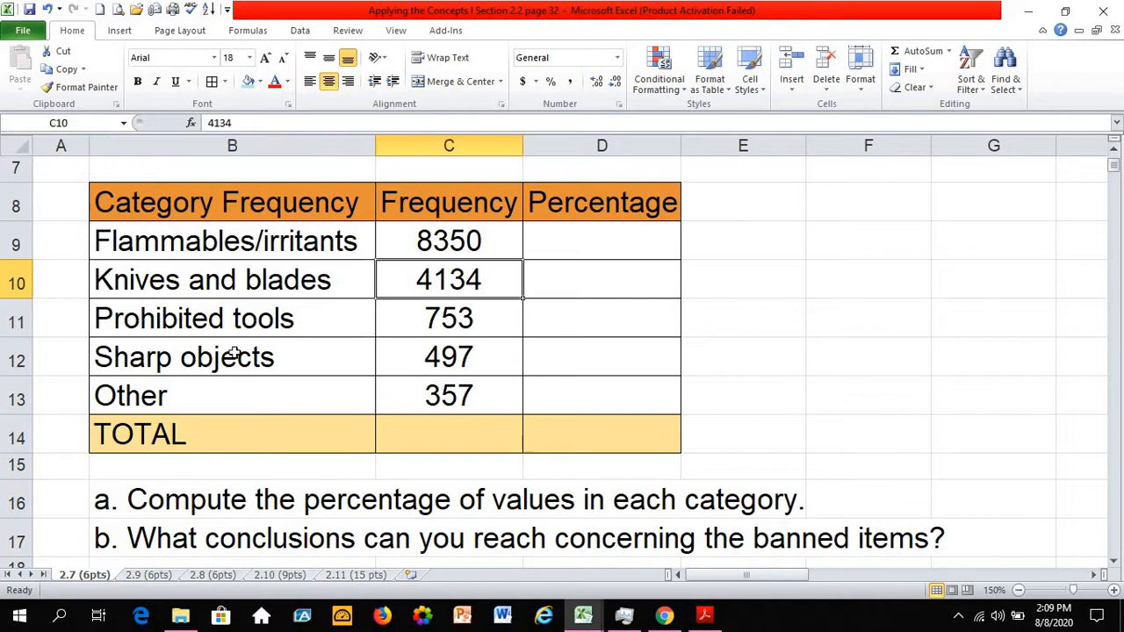
pyautogui.click(195, 323)
pyautogui.click(463, 319)
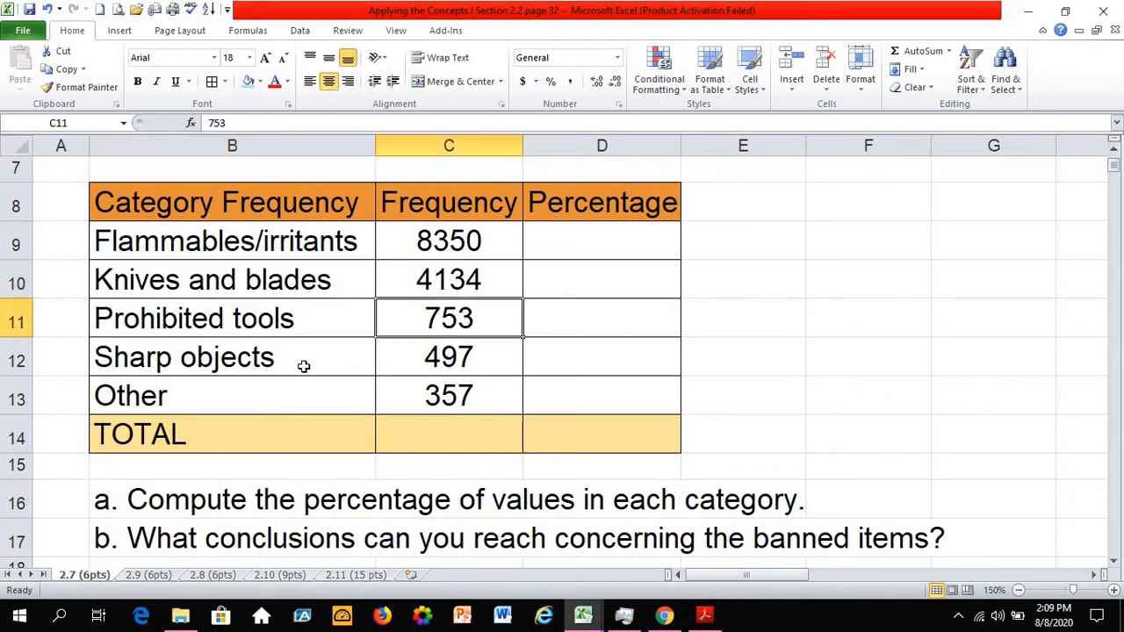
pyautogui.click(182, 362)
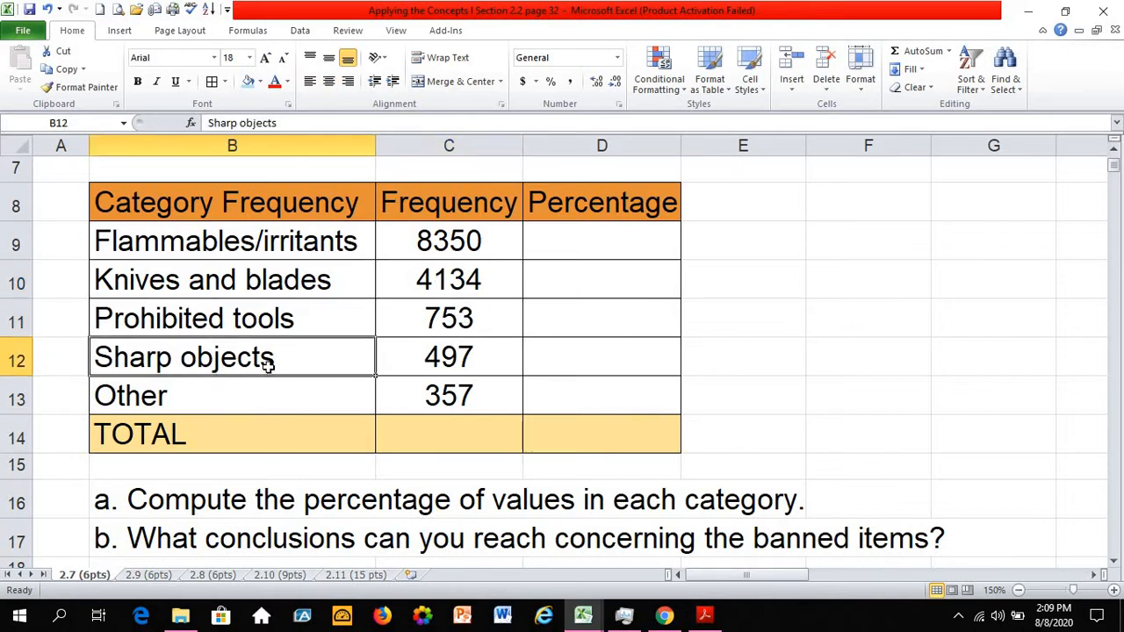
pyautogui.click(423, 351)
pyautogui.click(241, 396)
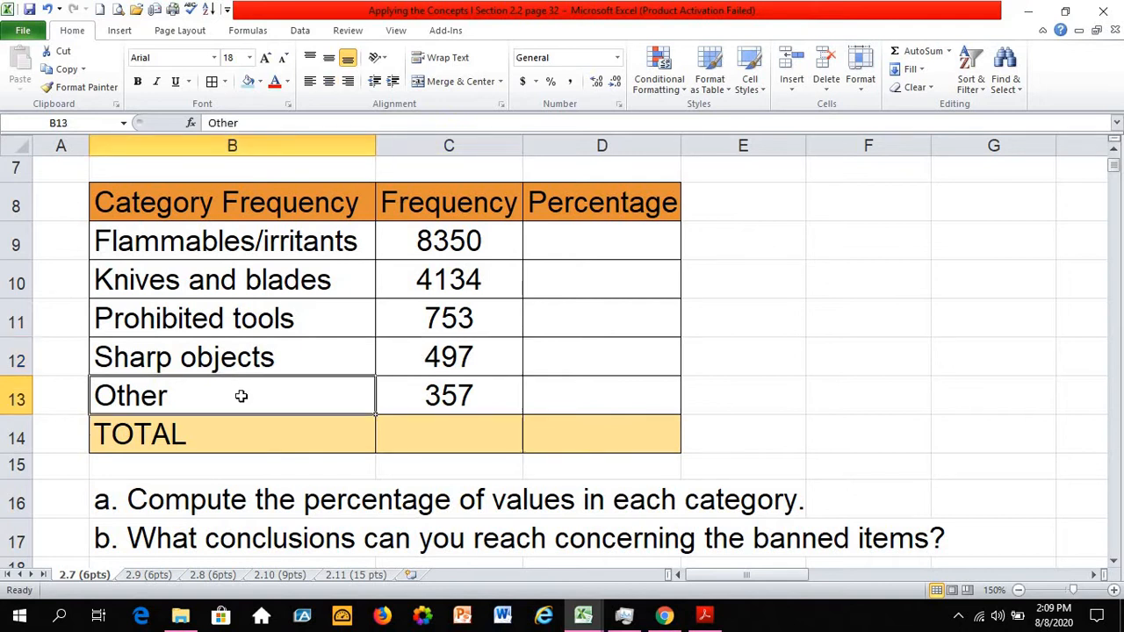
pyautogui.click(386, 410)
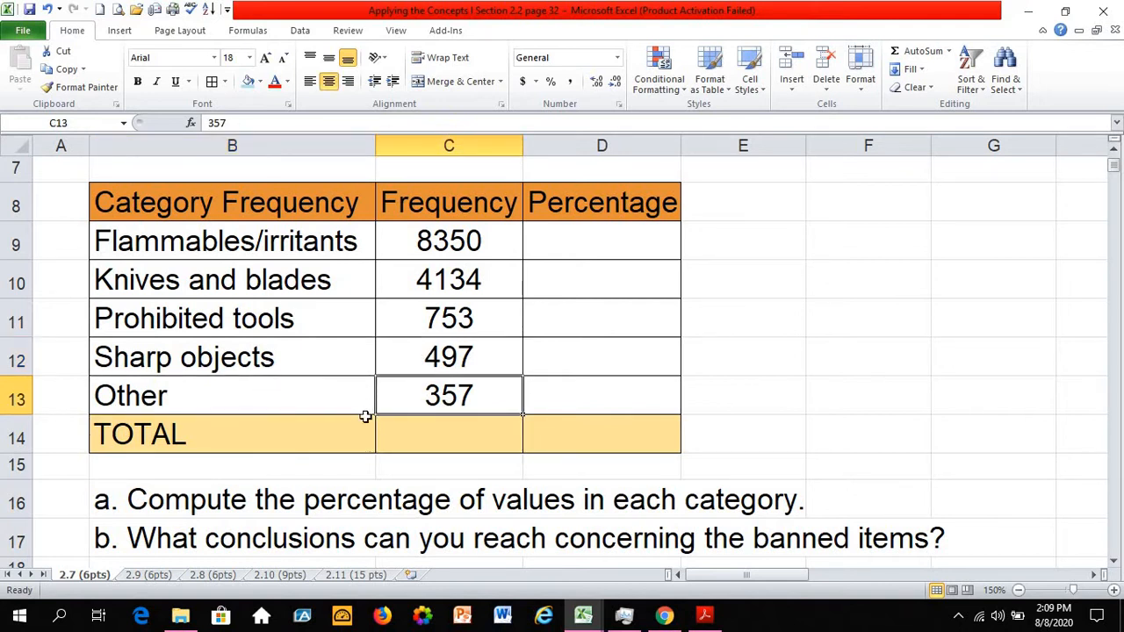
# - Review the table's column headings and the values under Frequency, and read question a about computing percentages
pyautogui.scroll(1, 365, 416)
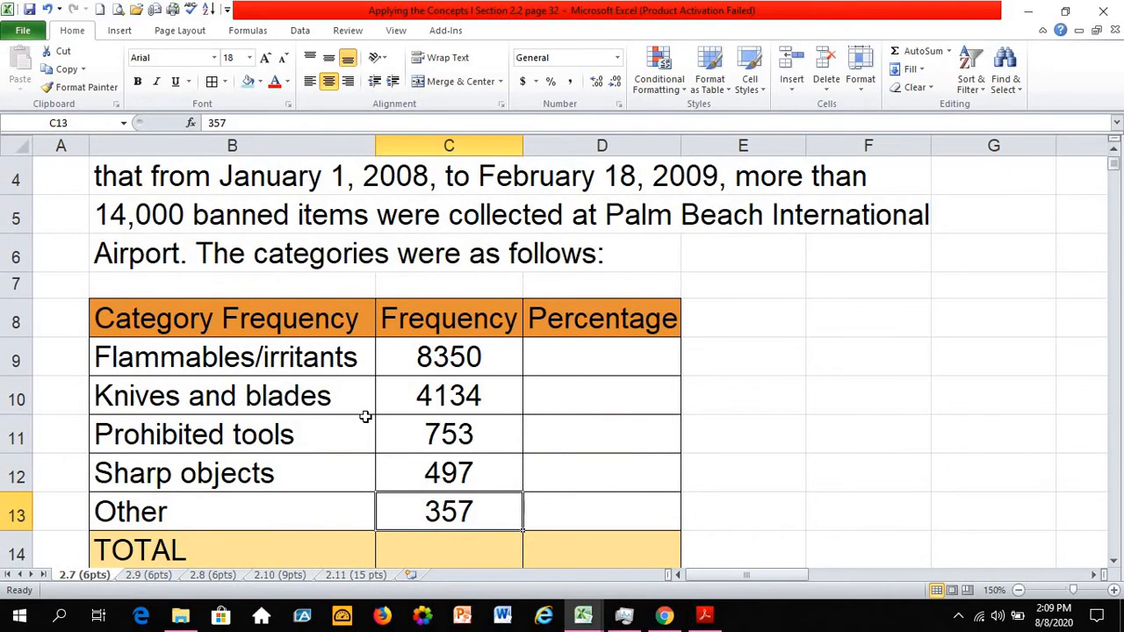
pyautogui.click(221, 323)
pyautogui.click(461, 328)
pyautogui.click(476, 362)
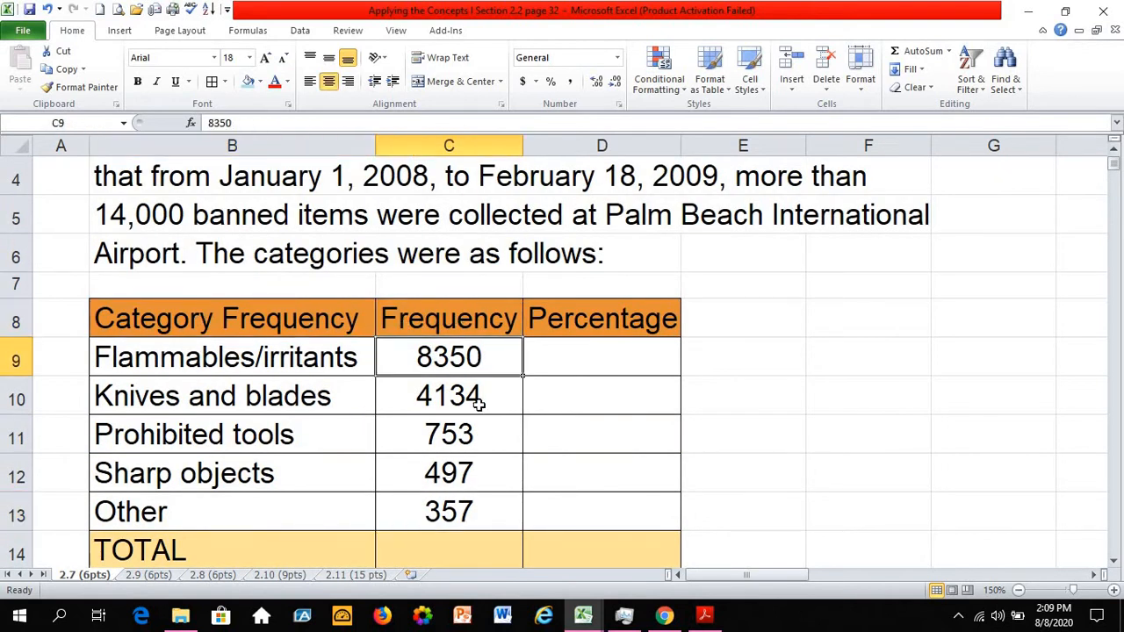
pyautogui.click(479, 402)
pyautogui.click(485, 439)
pyautogui.click(489, 476)
pyautogui.click(489, 508)
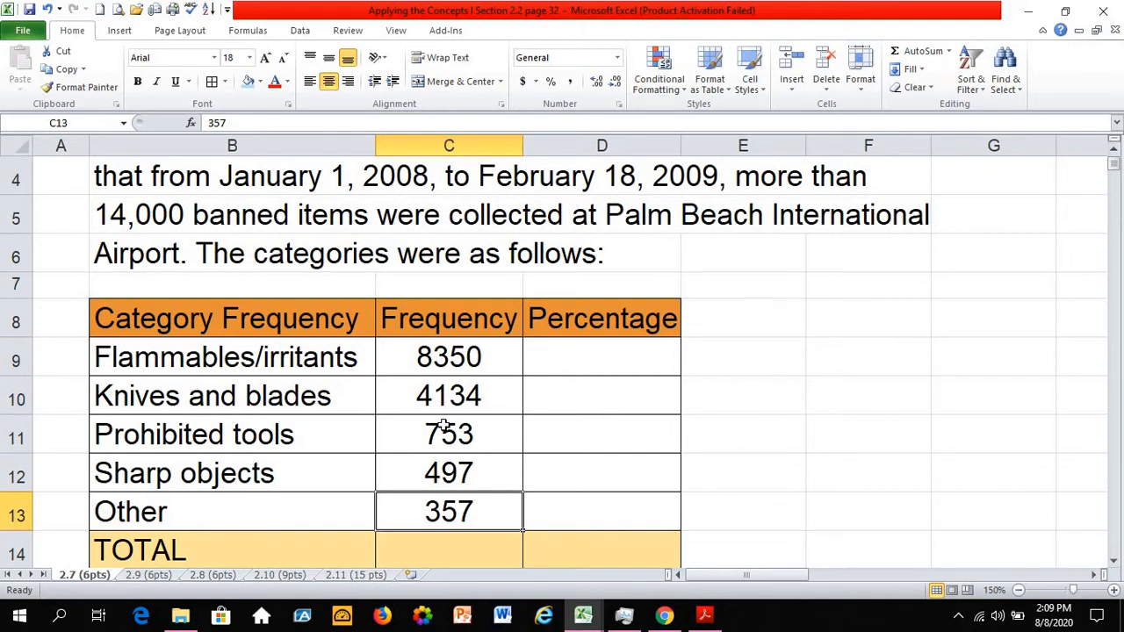
pyautogui.scroll(-1, 439, 382)
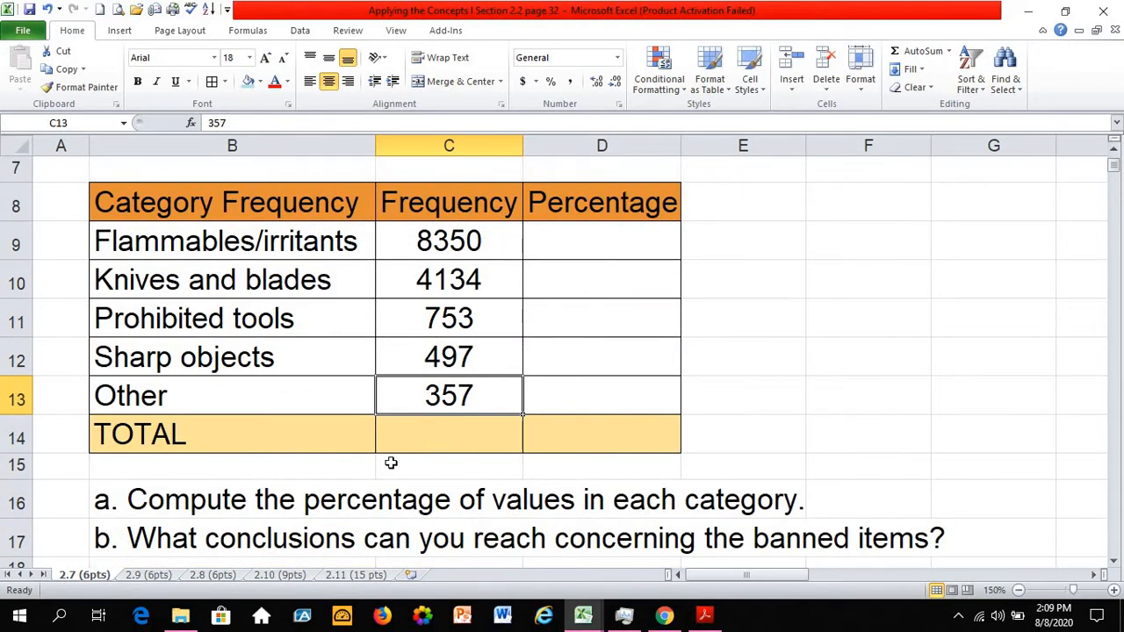
pyautogui.click(118, 504)
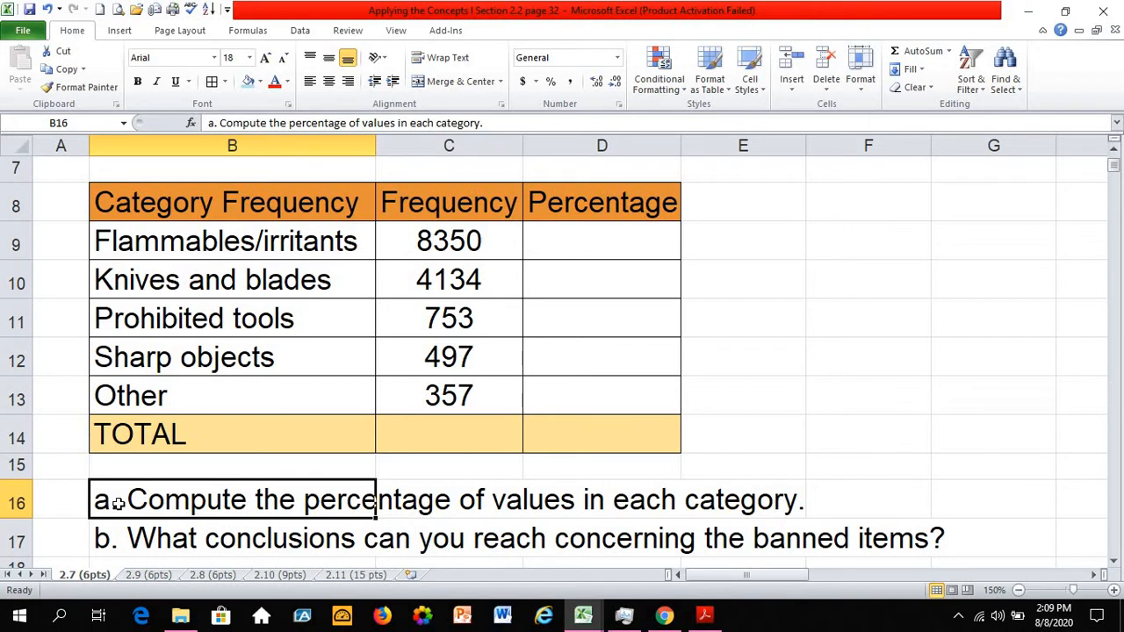
# - Total the frequencies in C14 with the SUM function over C9:C13, and copy the formula across to D14 in the TOTAL row
pyautogui.click(451, 440)
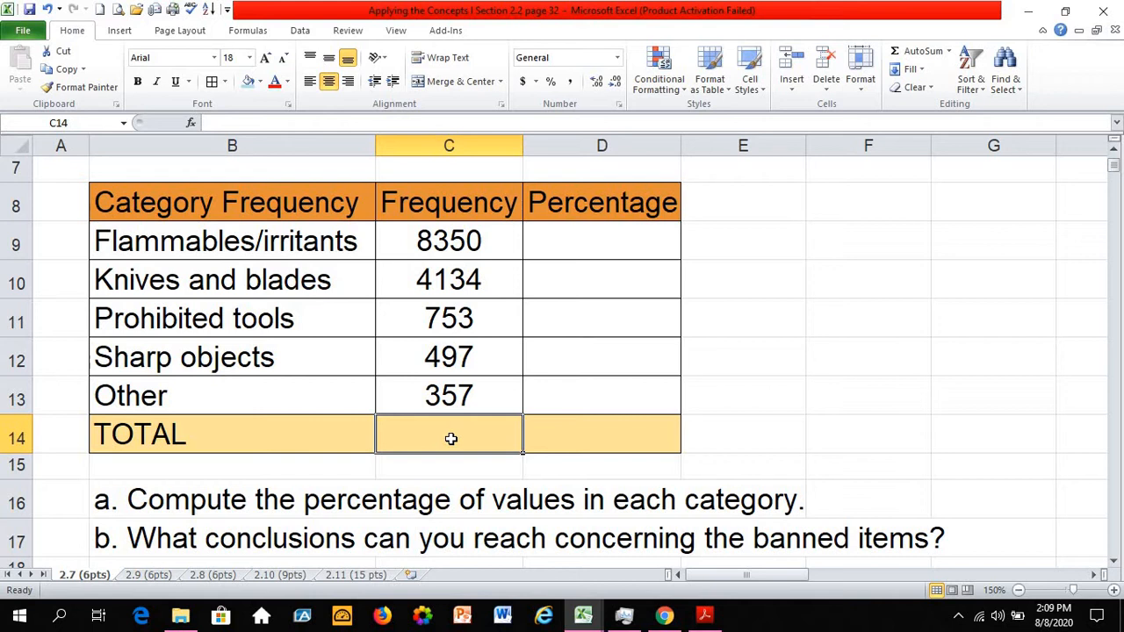
pyautogui.click(449, 242)
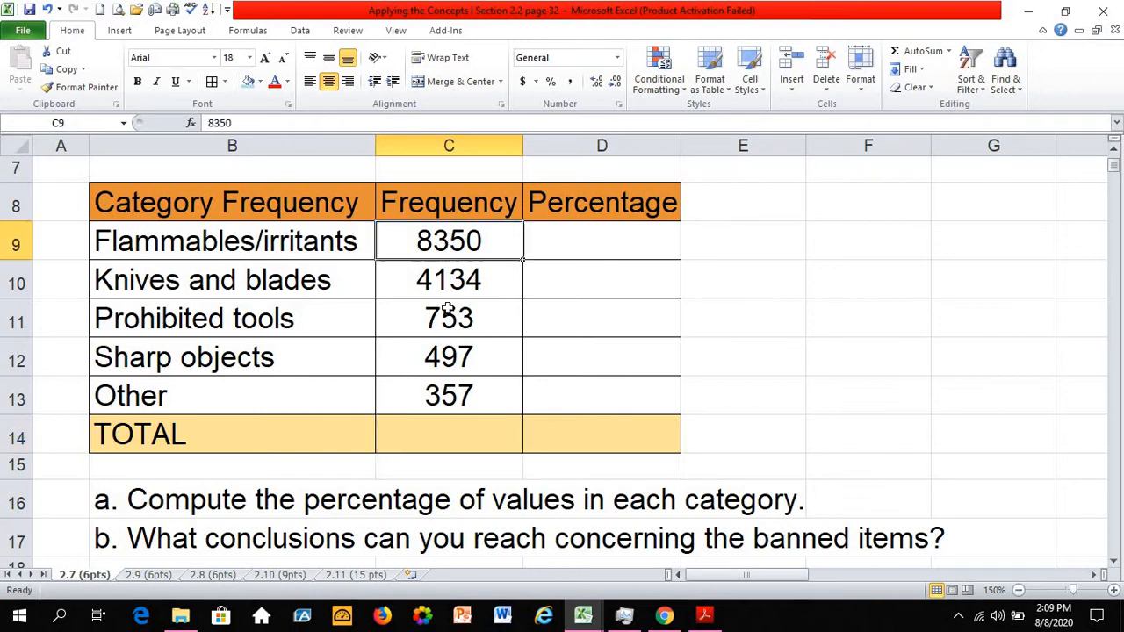
pyautogui.click(447, 285)
pyautogui.click(449, 397)
pyautogui.click(437, 438)
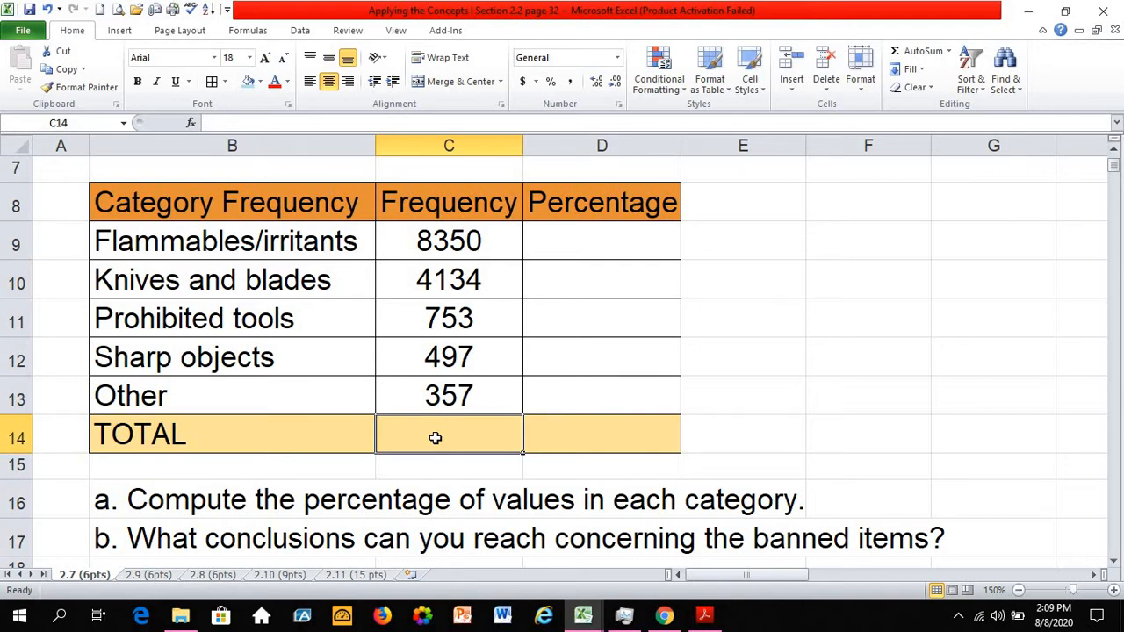
pyautogui.write('=')
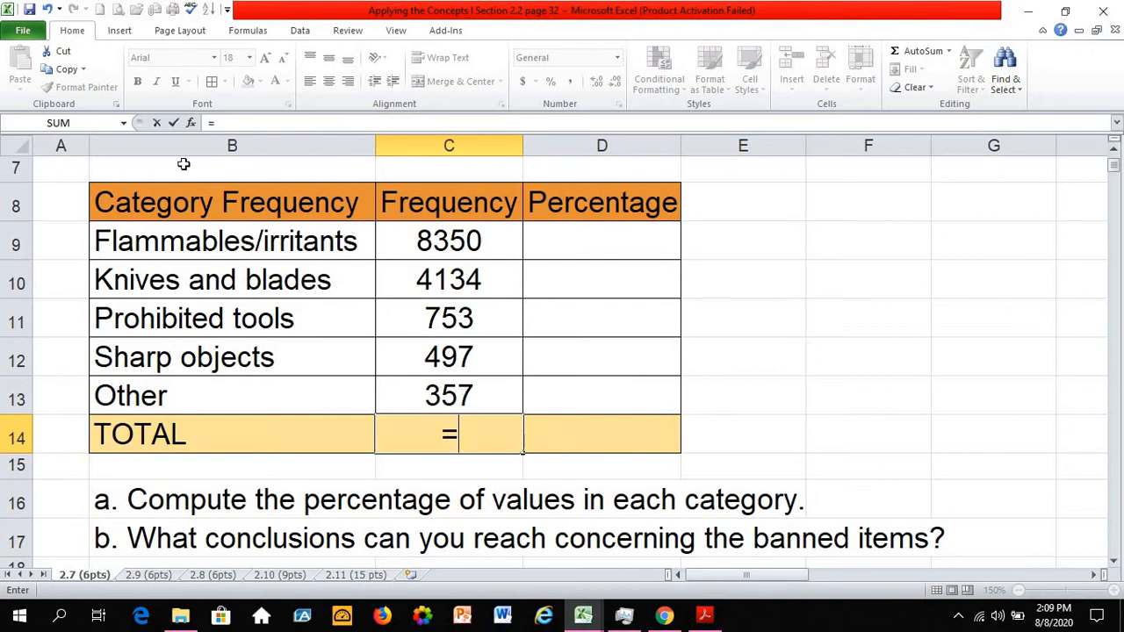
pyautogui.click(70, 124)
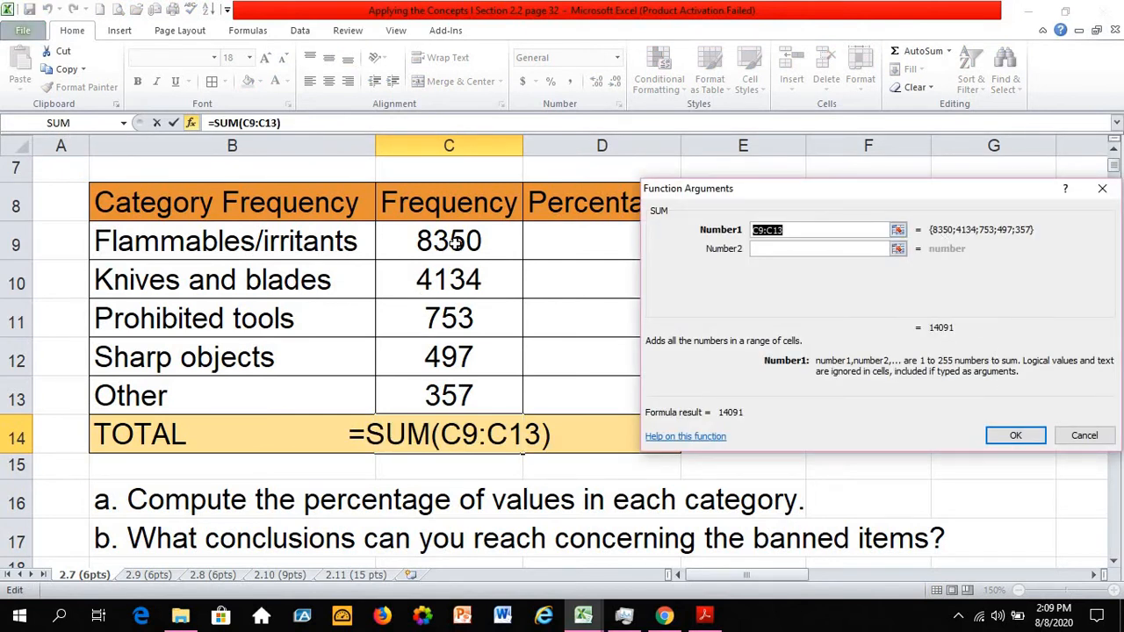
pyautogui.moveTo(454, 244); pyautogui.dragTo(492, 406)
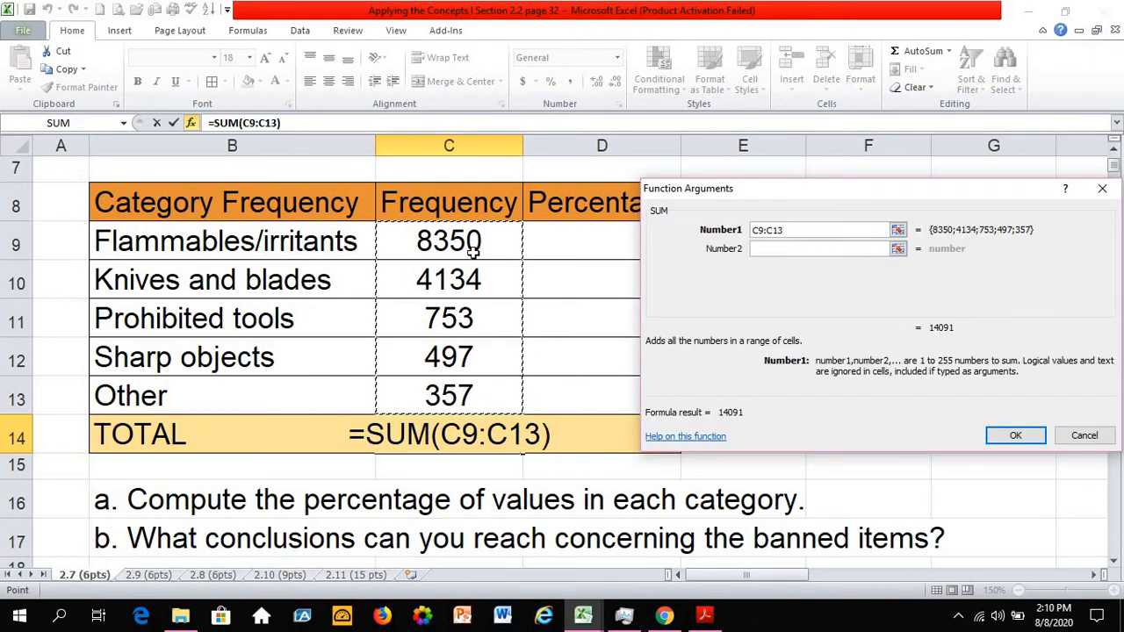
pyautogui.press('Return')
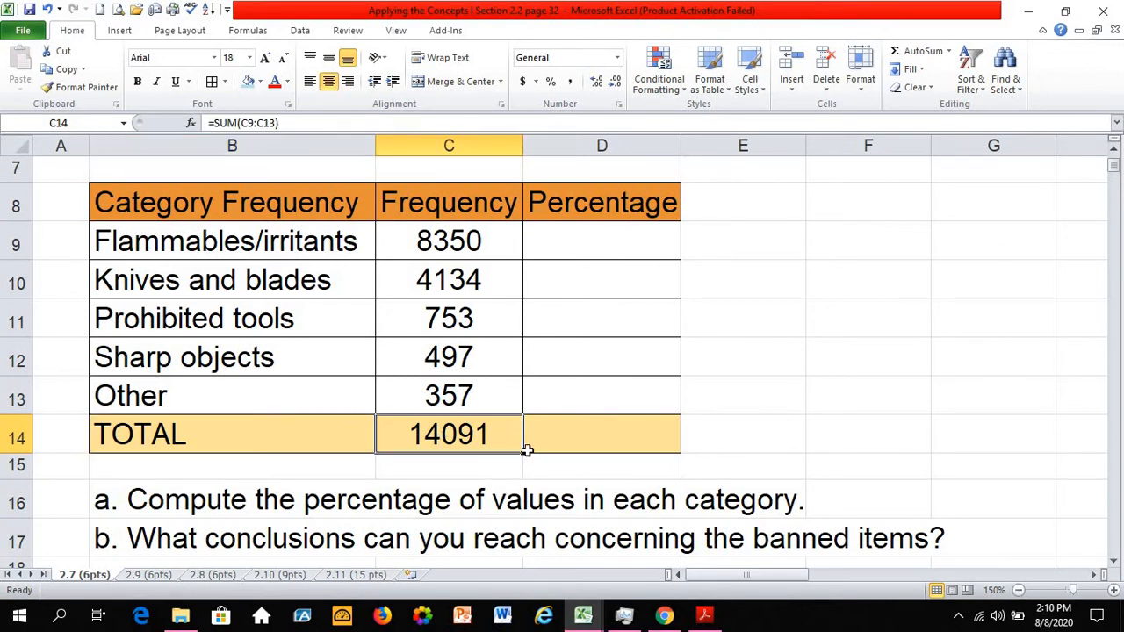
pyautogui.moveTo(521, 454); pyautogui.dragTo(606, 440)
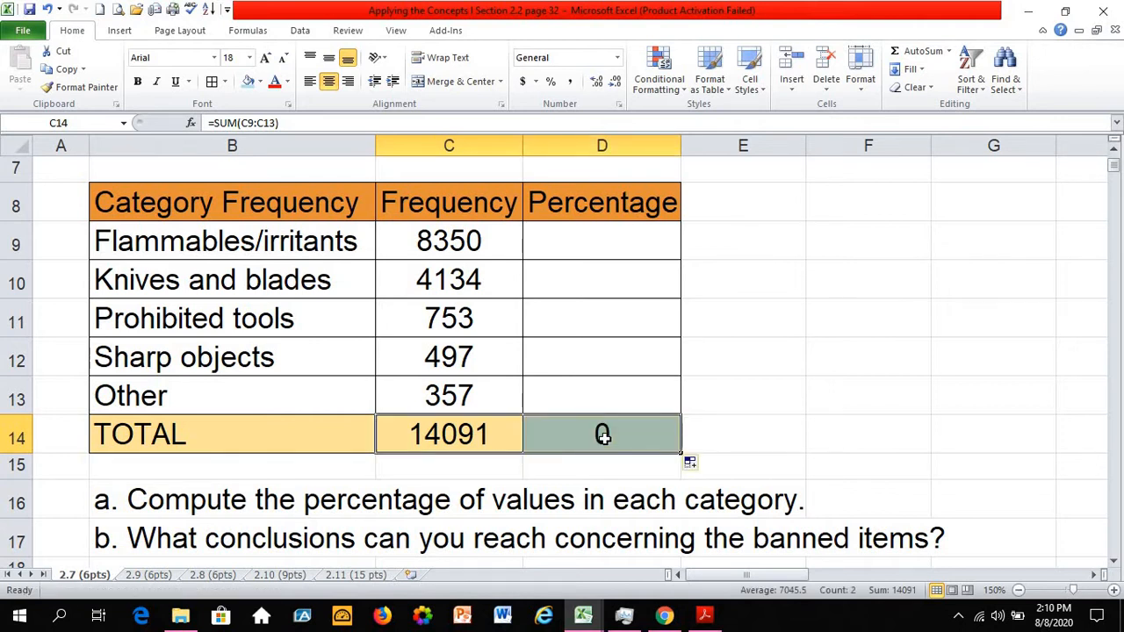
# - Examine the empty Percentage cells D9 to D13 and the categories they belong to
pyautogui.click(599, 238)
pyautogui.click(598, 278)
pyautogui.click(603, 310)
pyautogui.click(601, 359)
pyautogui.click(593, 400)
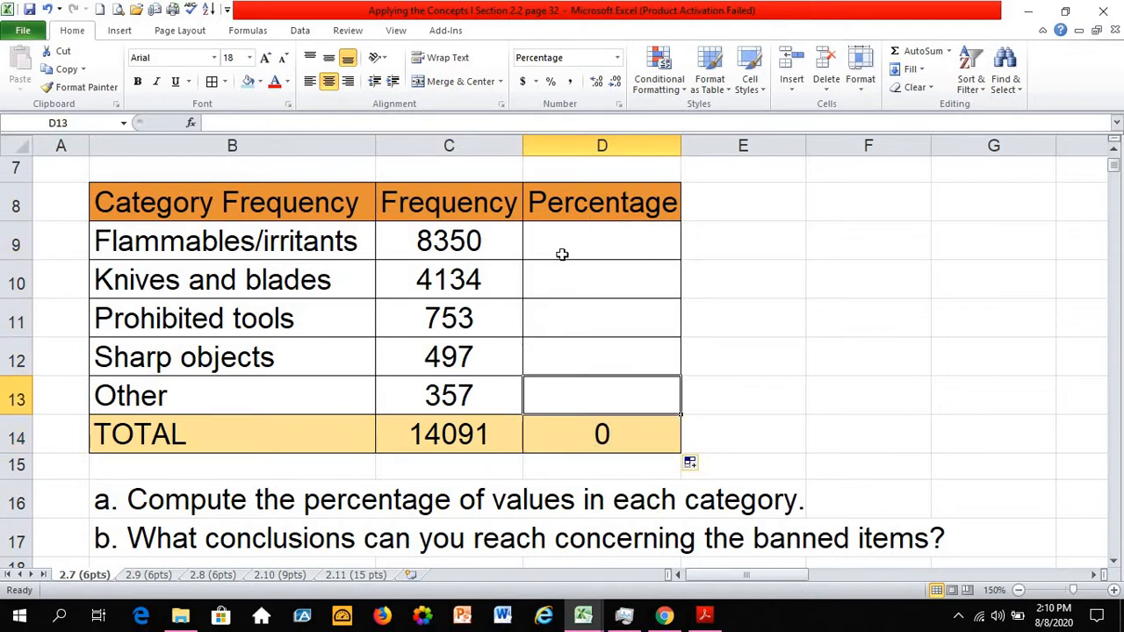
pyautogui.click(572, 248)
pyautogui.click(605, 329)
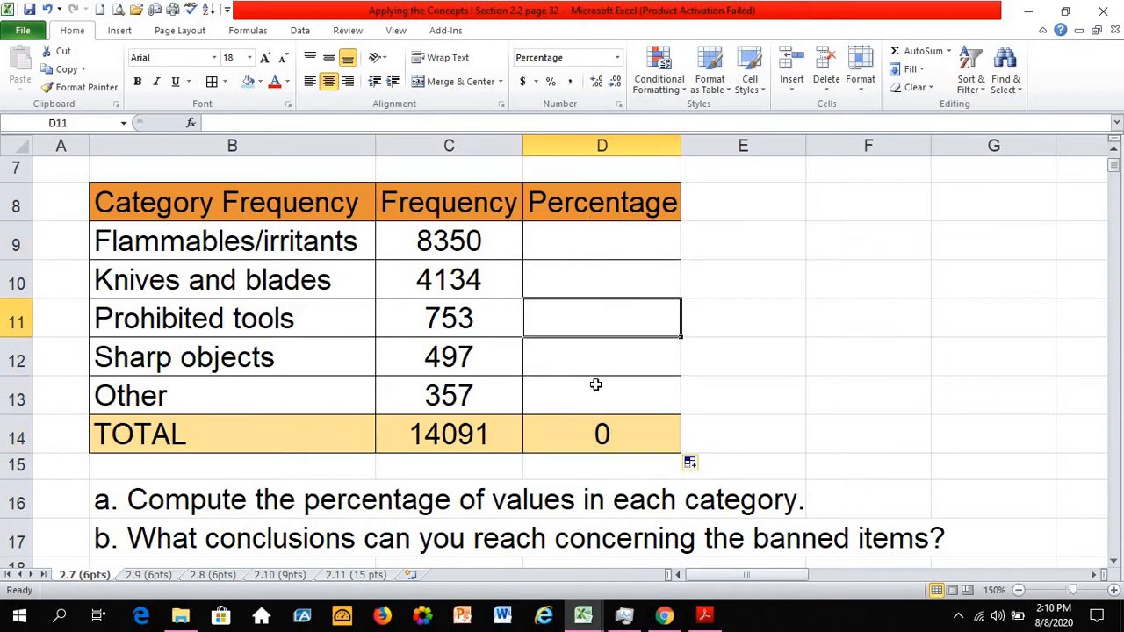
pyautogui.click(606, 408)
pyautogui.click(179, 244)
pyautogui.click(171, 274)
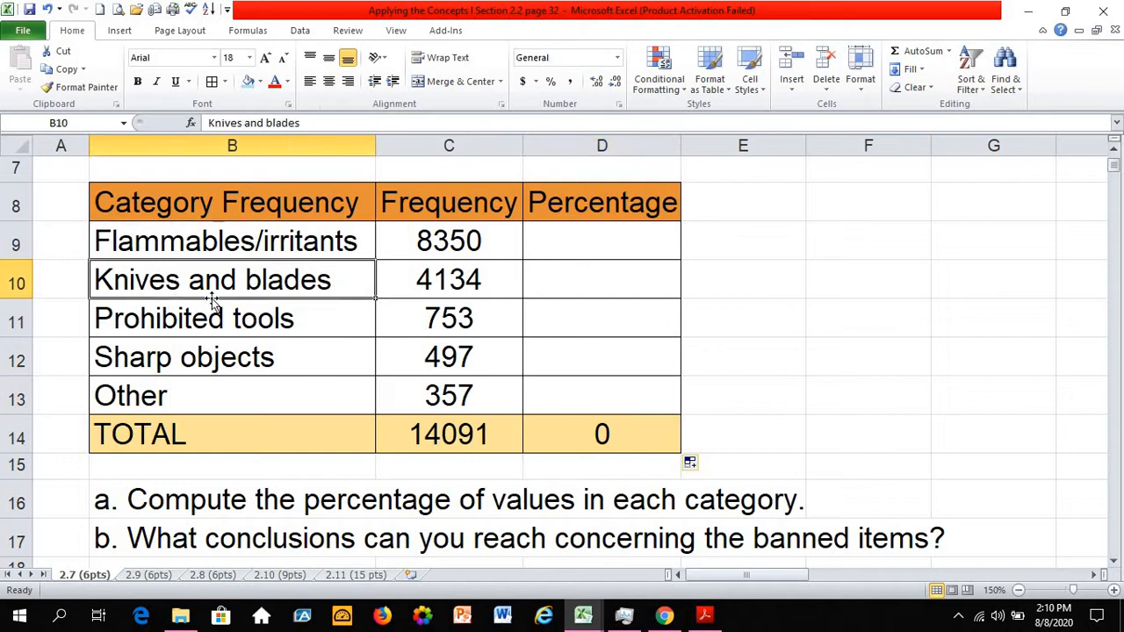
# - Calculate the Flammables/irritants percentage in D9 with the formula =C9/C14
pyautogui.click(565, 241)
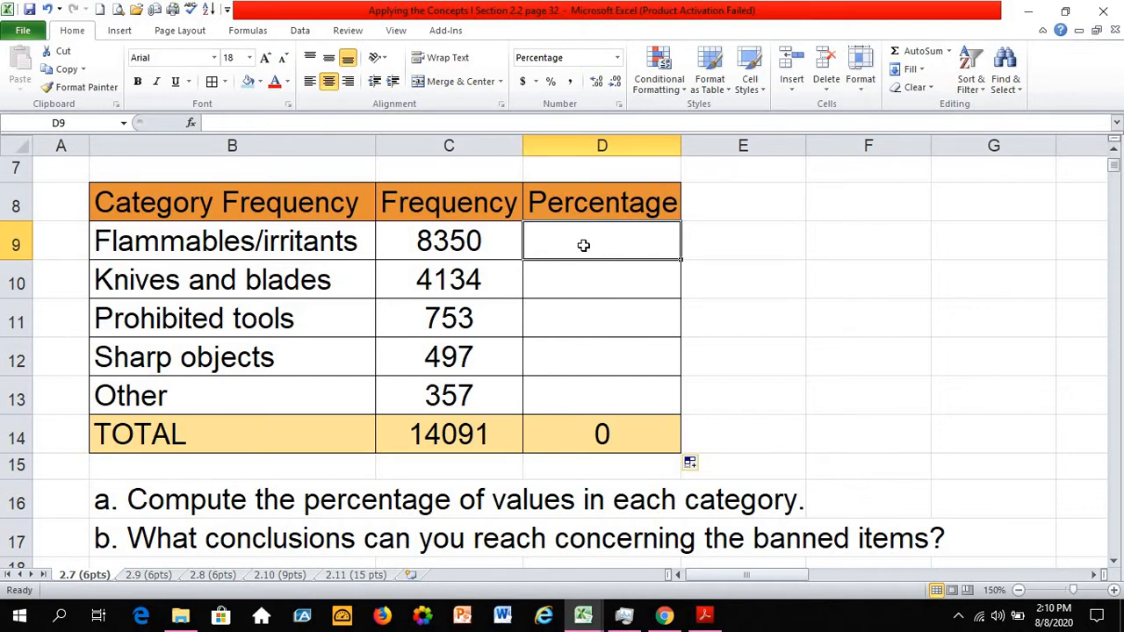
pyautogui.write('=')
pyautogui.click(456, 238)
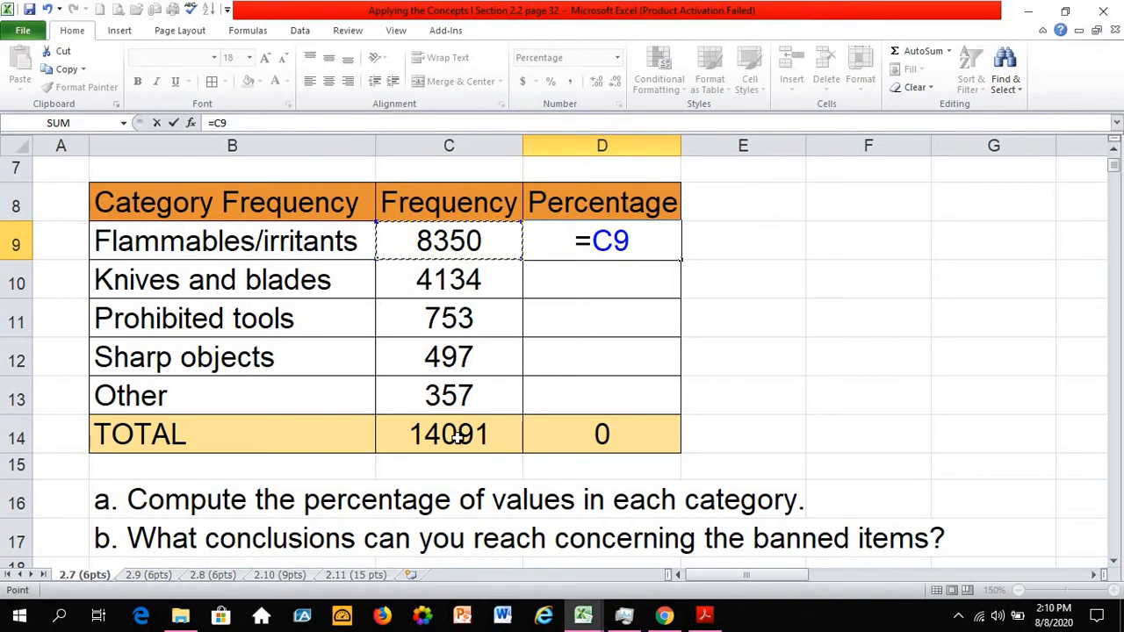
pyautogui.write('/')
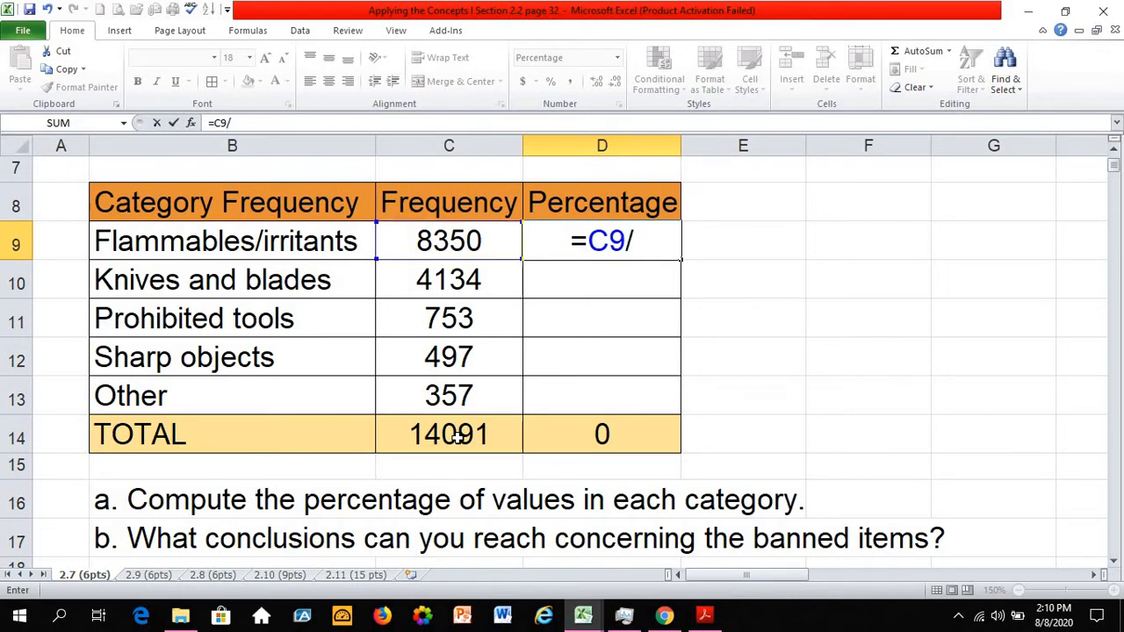
pyautogui.click(455, 439)
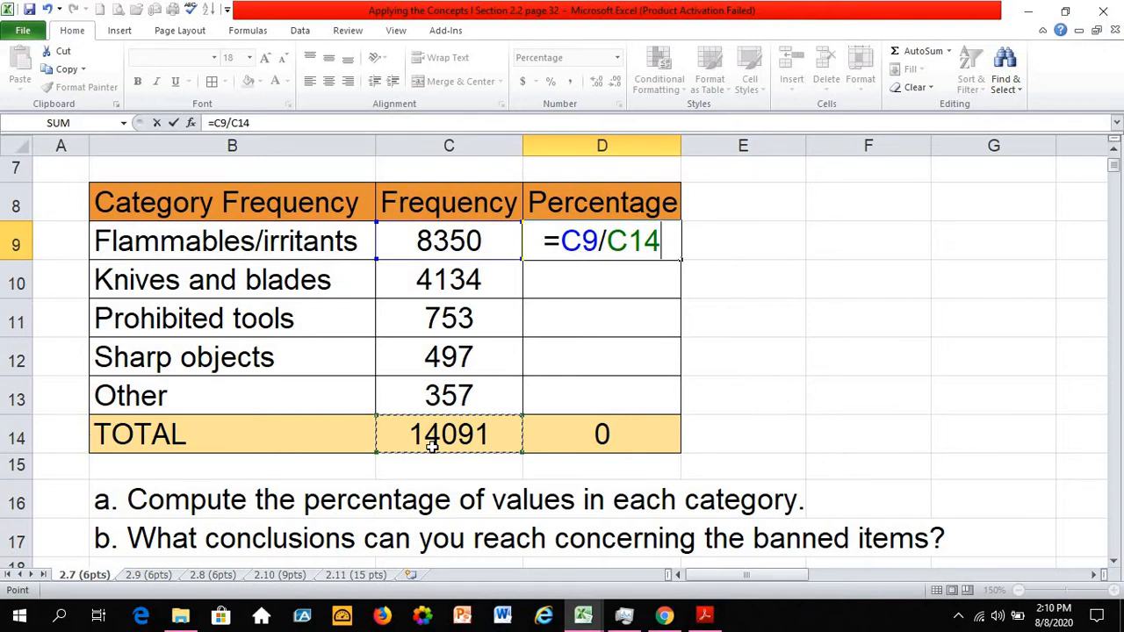
pyautogui.press('Return')
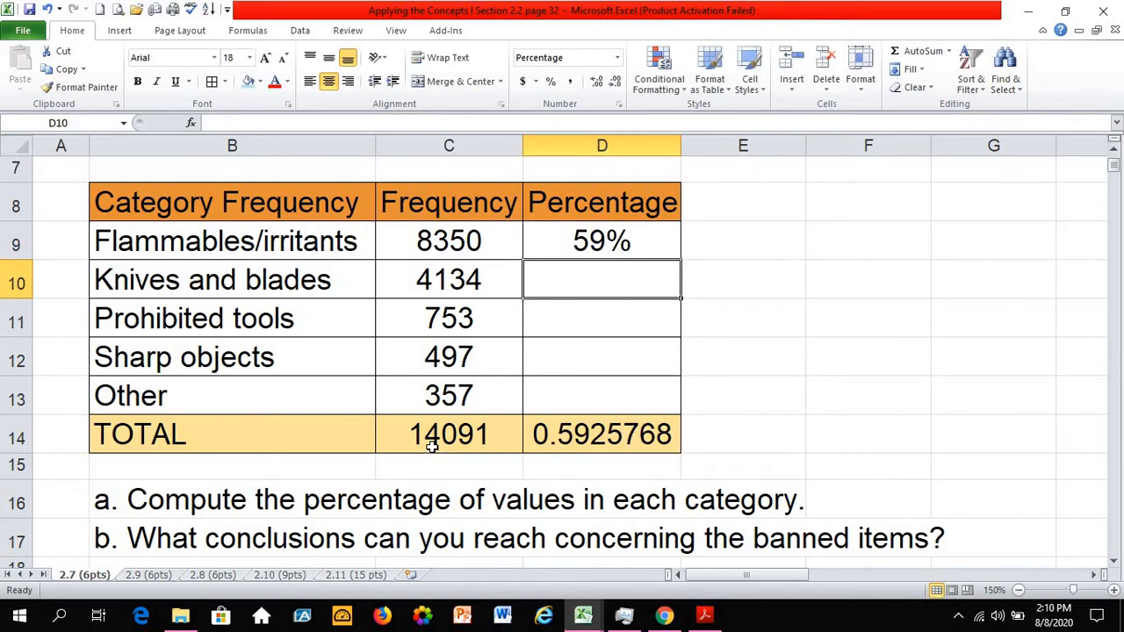
# - Switch the Flammables/irritants percentage in D9 to General format, and return it to percent style without decimals
pyautogui.click(581, 247)
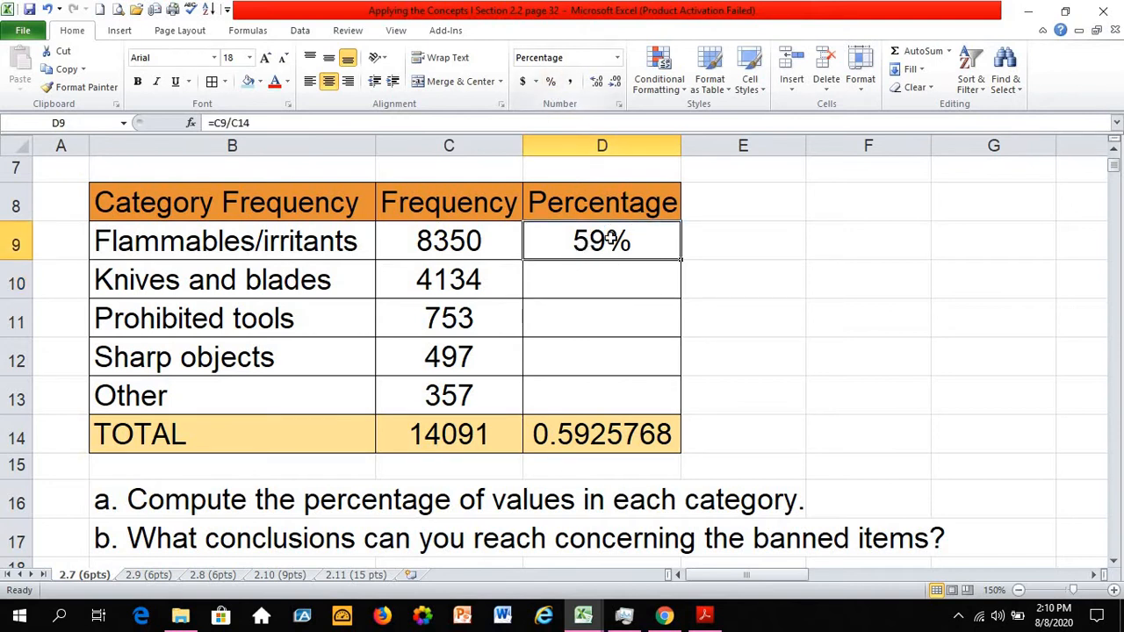
pyautogui.click(617, 57)
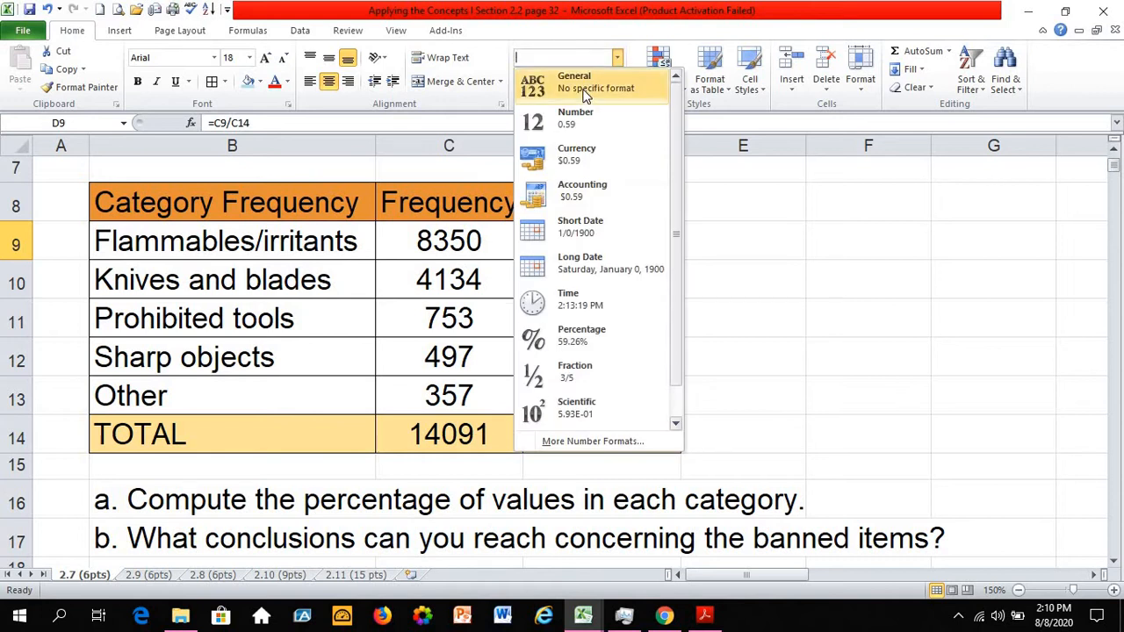
pyautogui.click(585, 92)
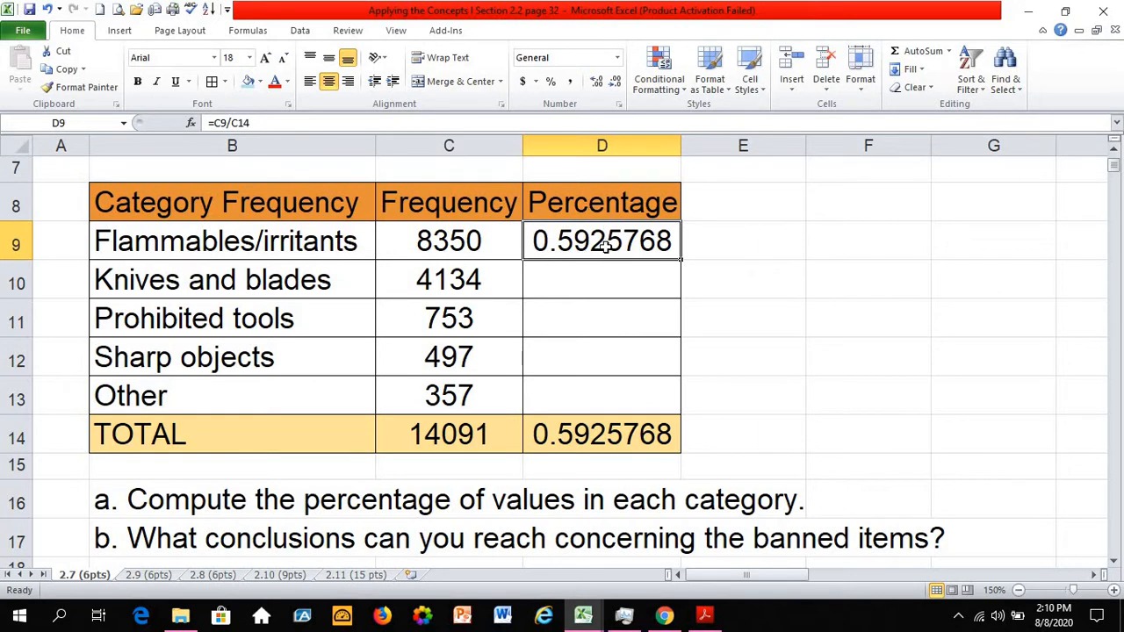
pyautogui.click(551, 82)
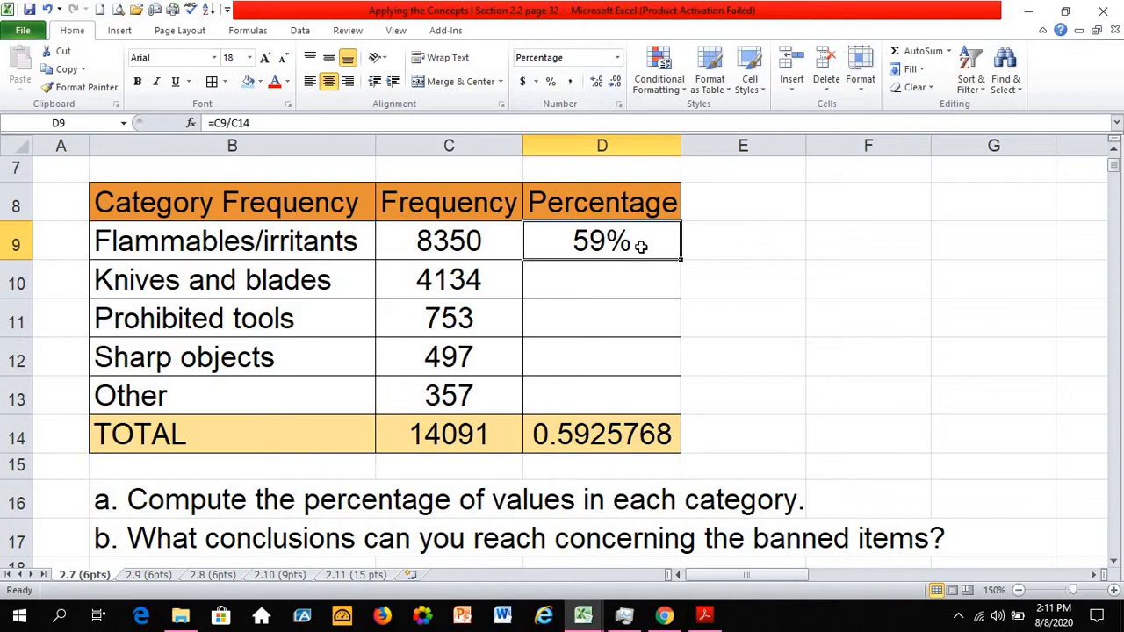
# - Format the Percentage column's total in D14 as a percentage without decimal places
pyautogui.click(606, 434)
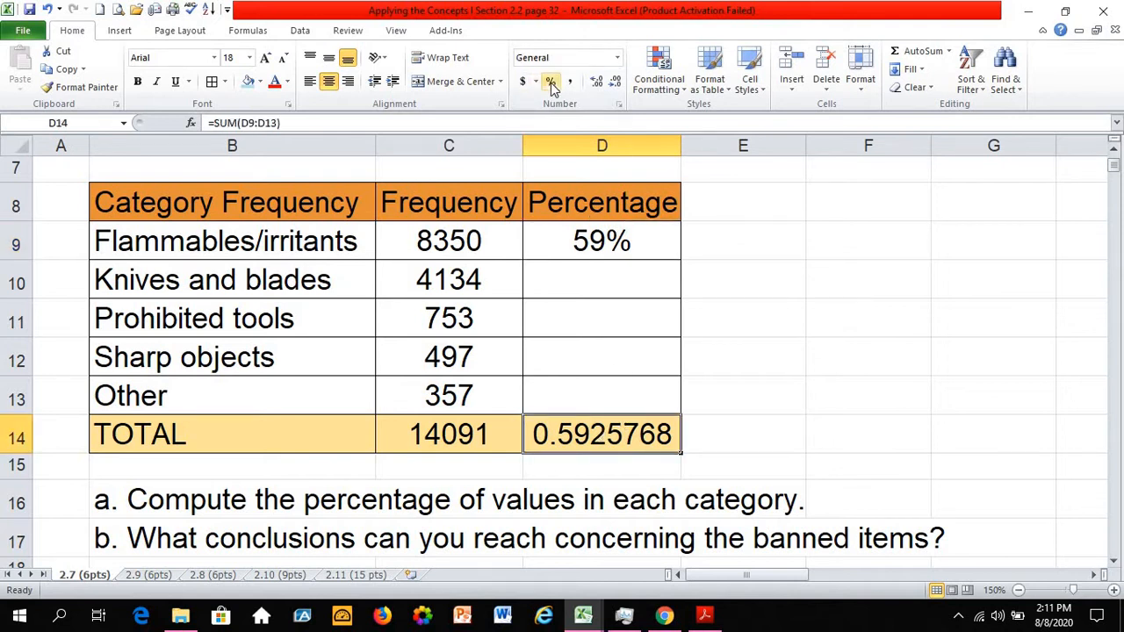
pyautogui.click(617, 57)
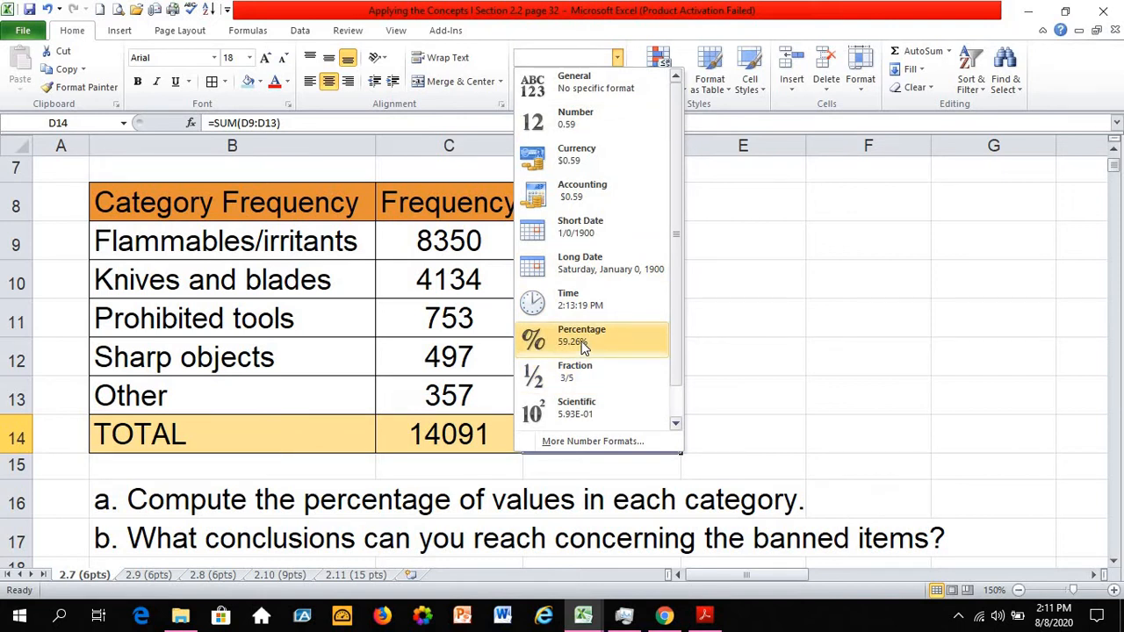
pyautogui.click(584, 347)
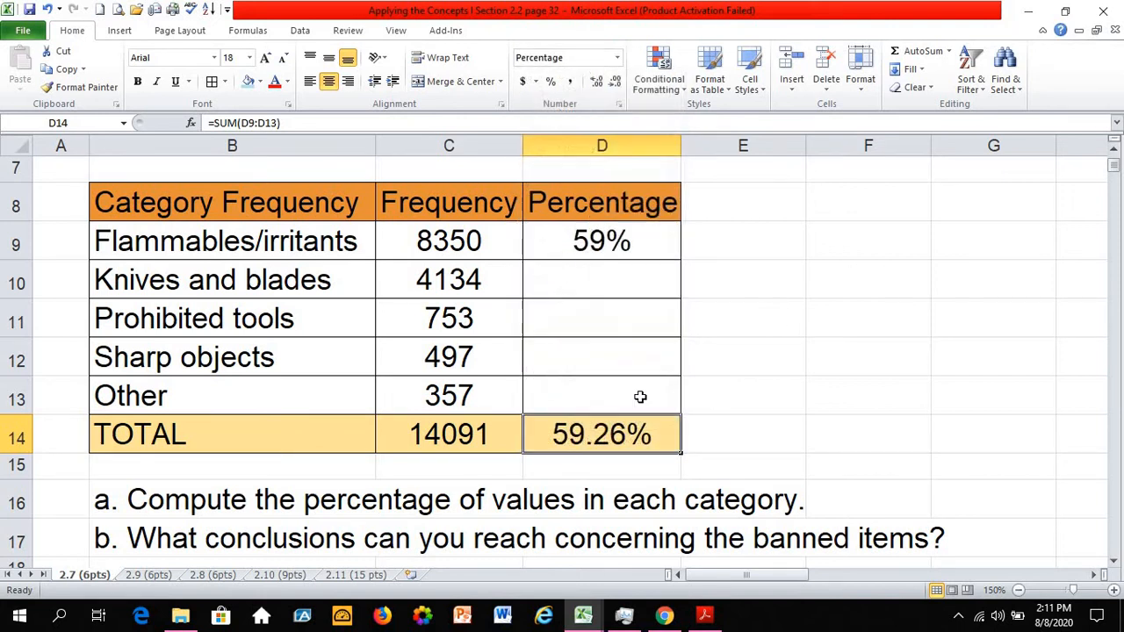
pyautogui.click(553, 83)
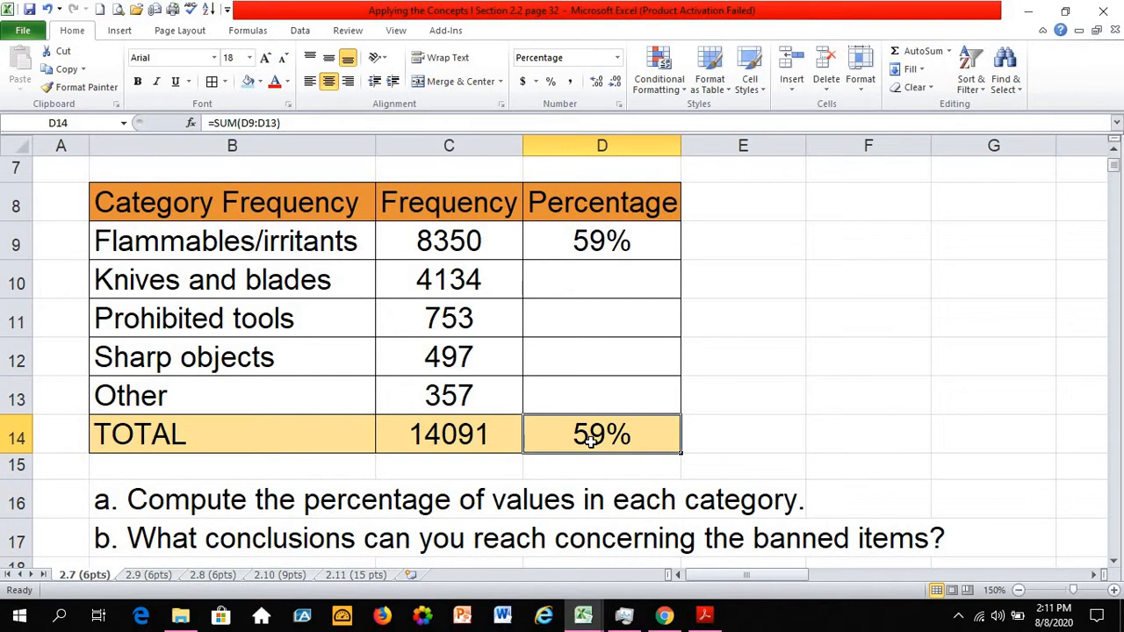
# - Make the total reference in the Flammables/irritants percentage formula absolute, so that D9 contains =C9/$C$14
pyautogui.click(600, 251)
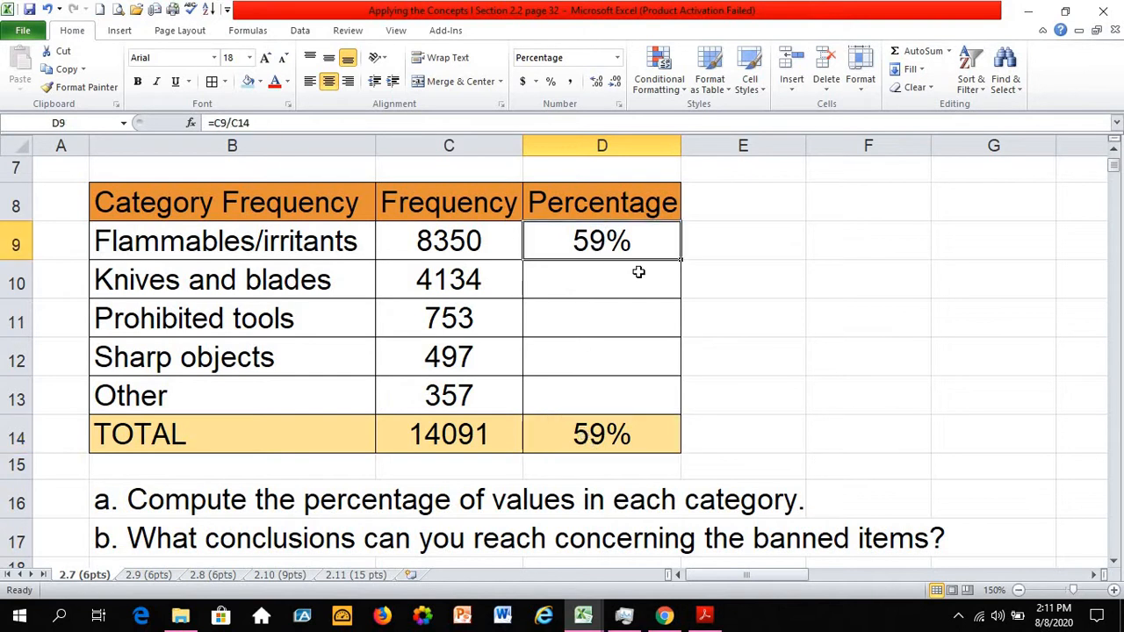
pyautogui.click(254, 123)
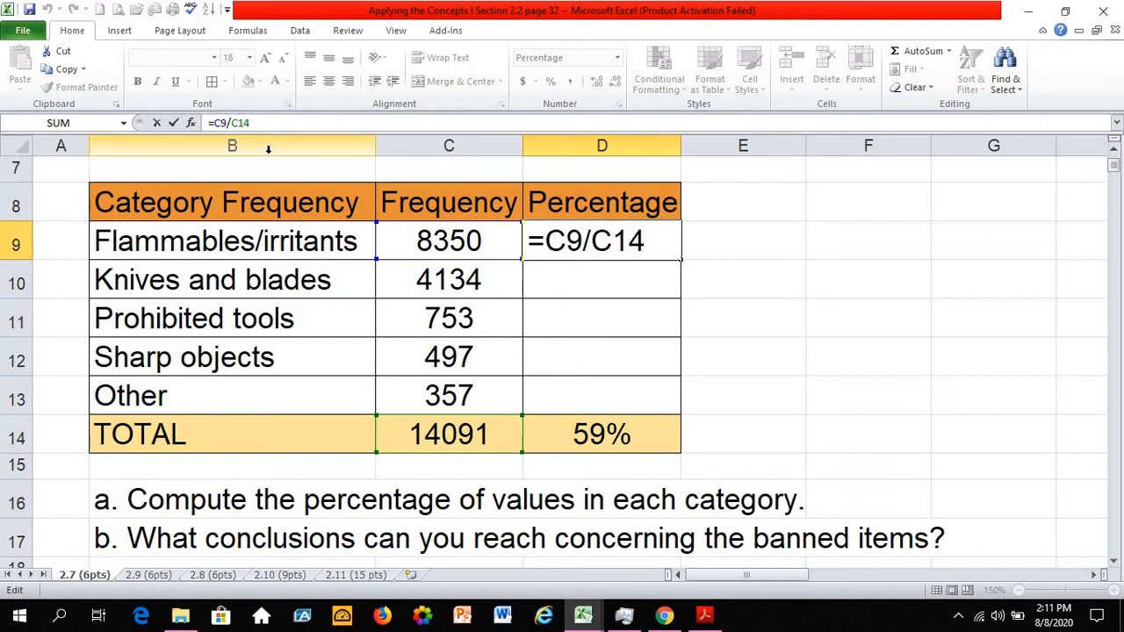
pyautogui.write('$')
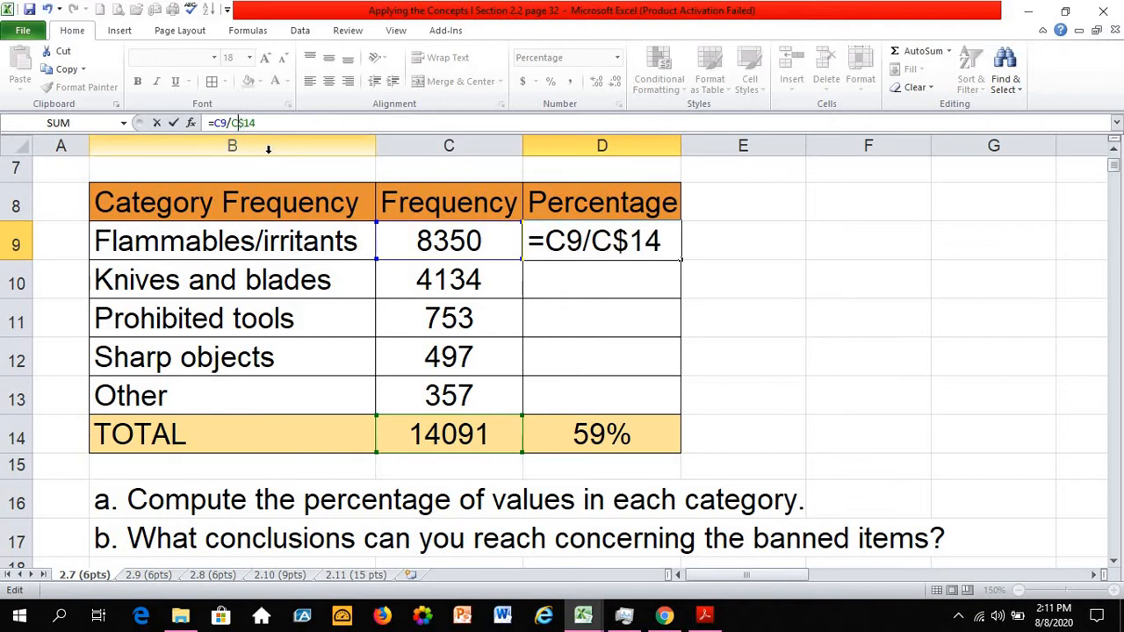
pyautogui.press('Left')
pyautogui.press('Left')
pyautogui.write('$')
pyautogui.press('Return')
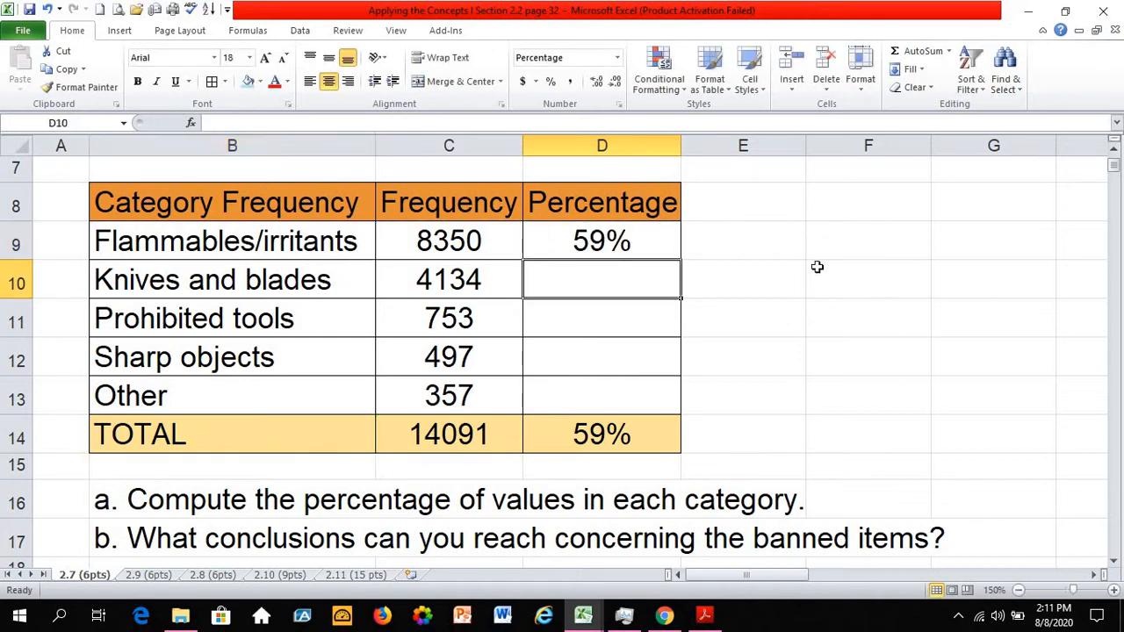
# - Check the formula in D9 and fill it down through D13 to compute the remaining category percentages
pyautogui.click(673, 243)
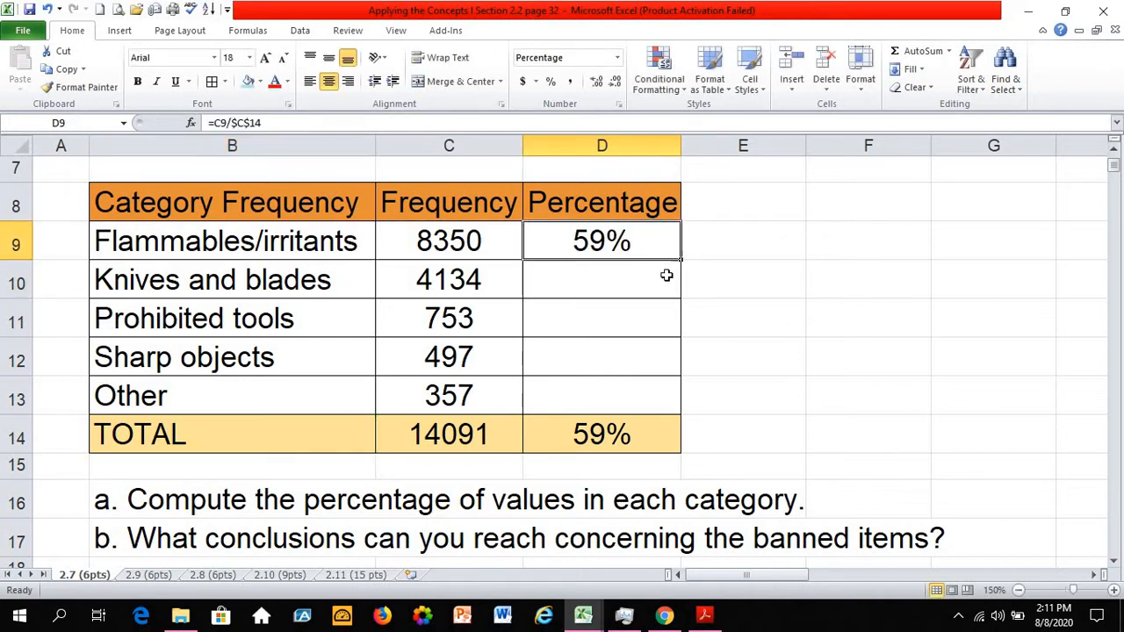
pyautogui.click(601, 274)
pyautogui.click(590, 246)
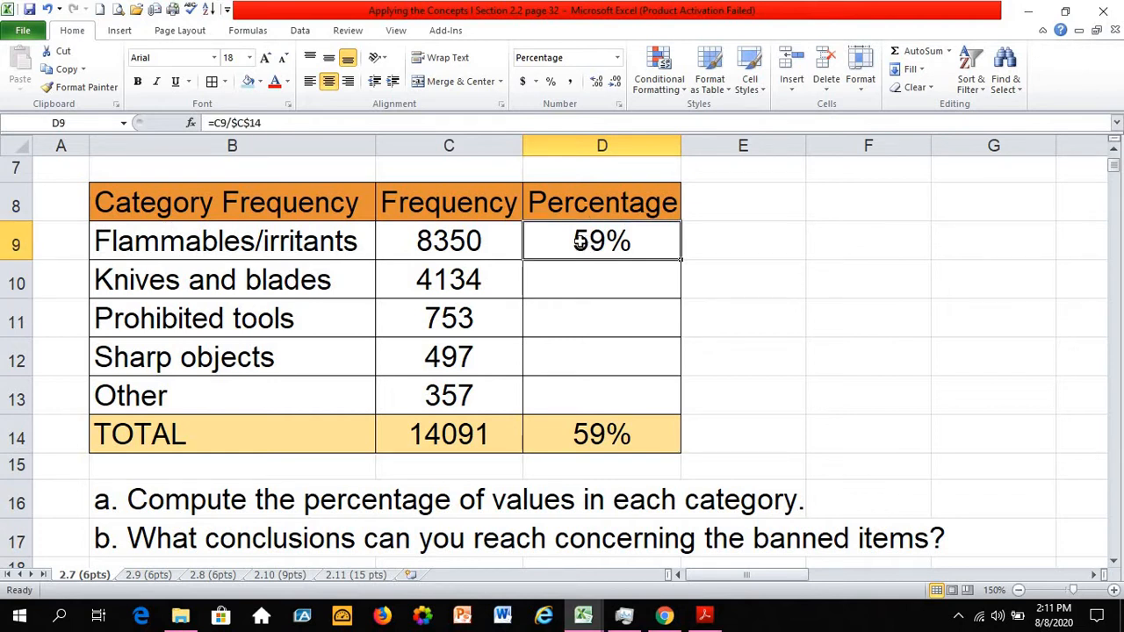
pyautogui.click(264, 123)
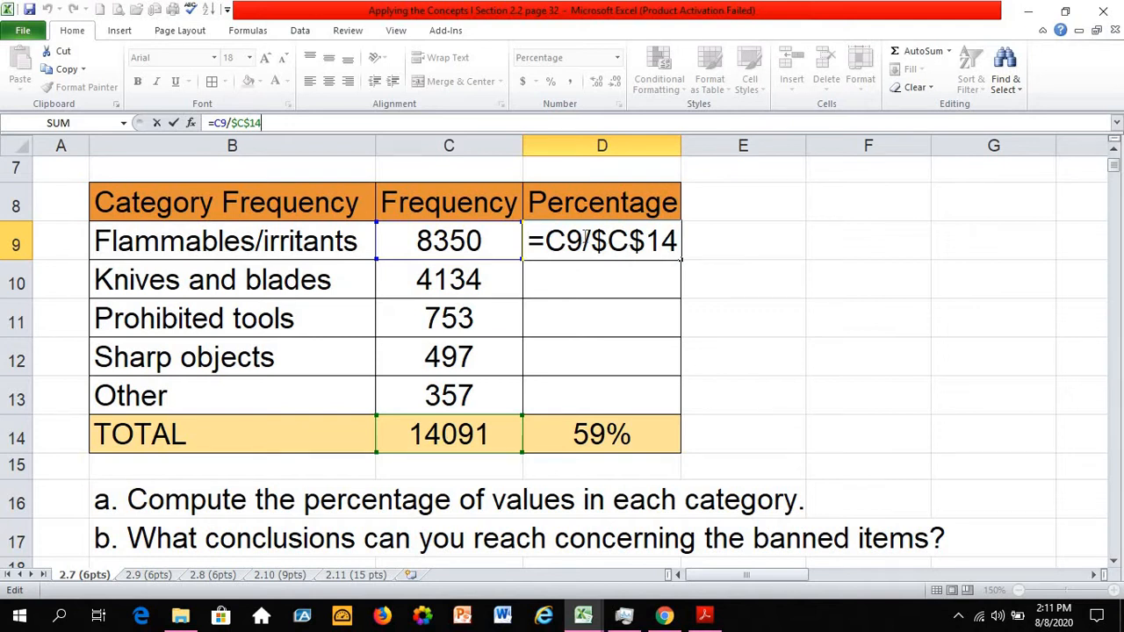
pyautogui.press('Return')
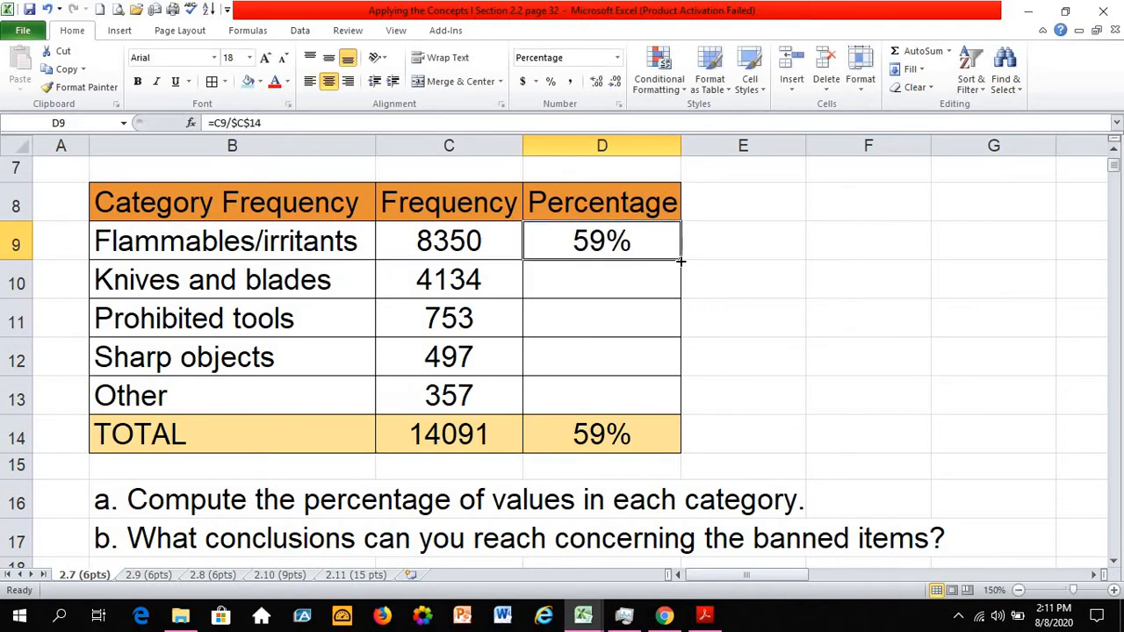
pyautogui.moveTo(680, 261); pyautogui.dragTo(681, 261)
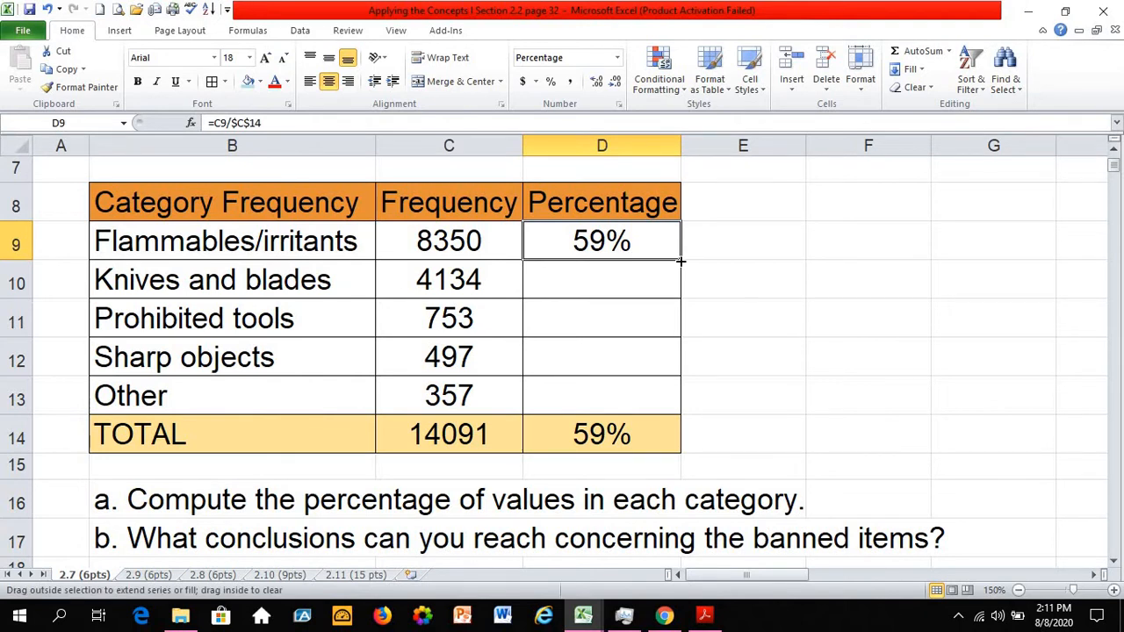
pyautogui.moveTo(680, 261); pyautogui.dragTo(682, 406)
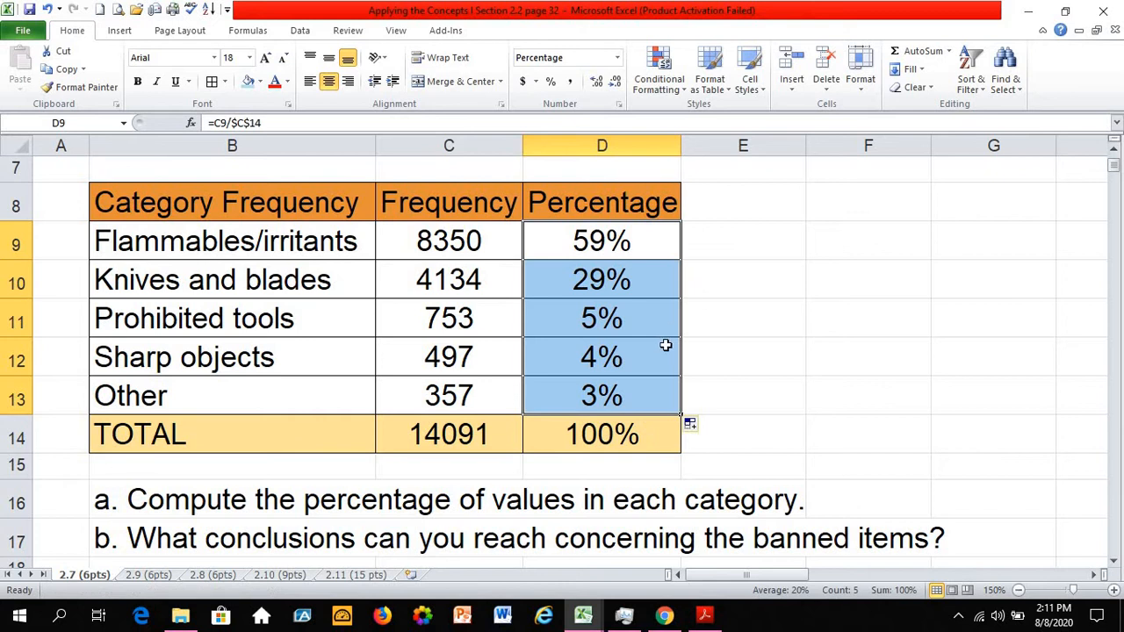
# - Check the Percentage total in D14 and inspect the individual percentages and their formulas in D9 to D13
pyautogui.click(589, 437)
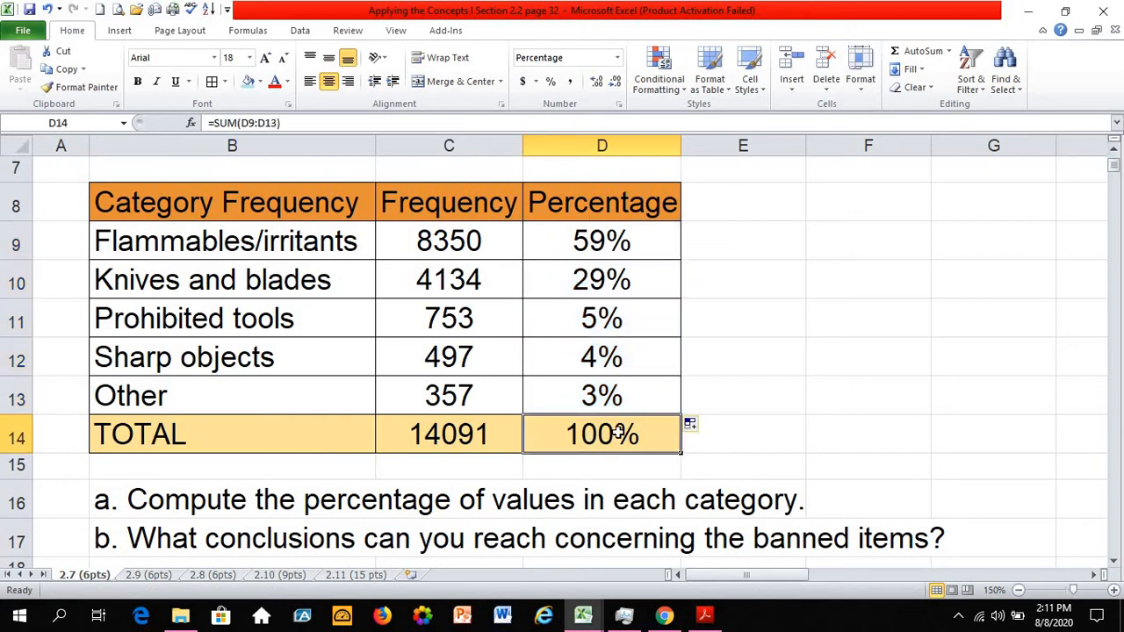
pyautogui.click(608, 249)
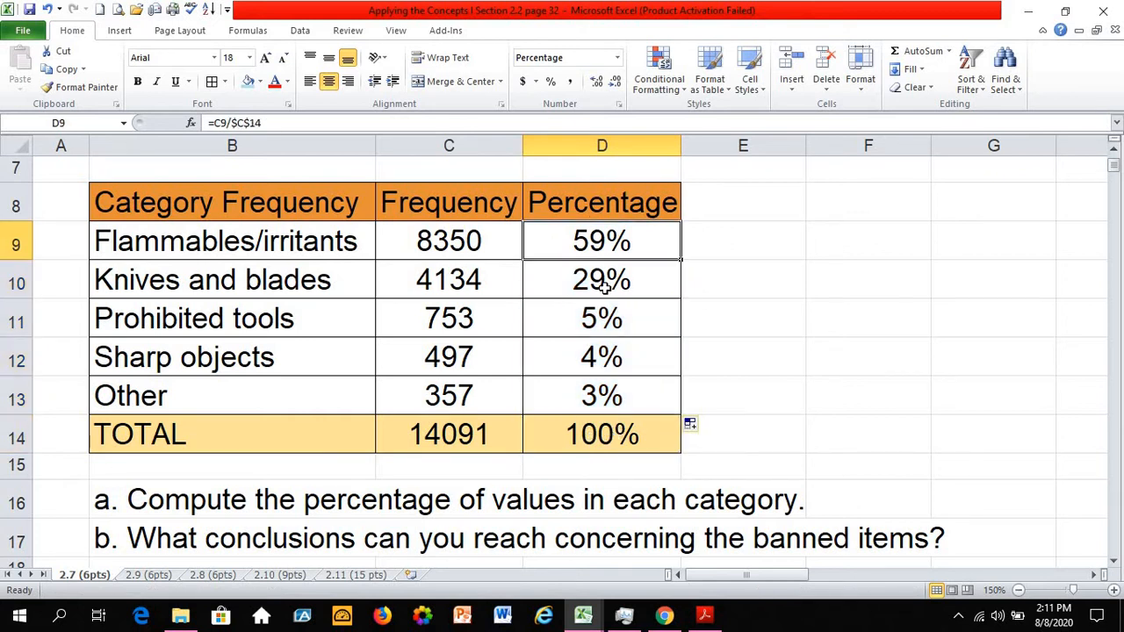
pyautogui.click(608, 283)
pyautogui.click(604, 319)
pyautogui.click(601, 353)
pyautogui.click(597, 399)
pyautogui.click(592, 251)
pyautogui.click(590, 274)
pyautogui.click(590, 317)
pyautogui.click(593, 362)
pyautogui.click(590, 406)
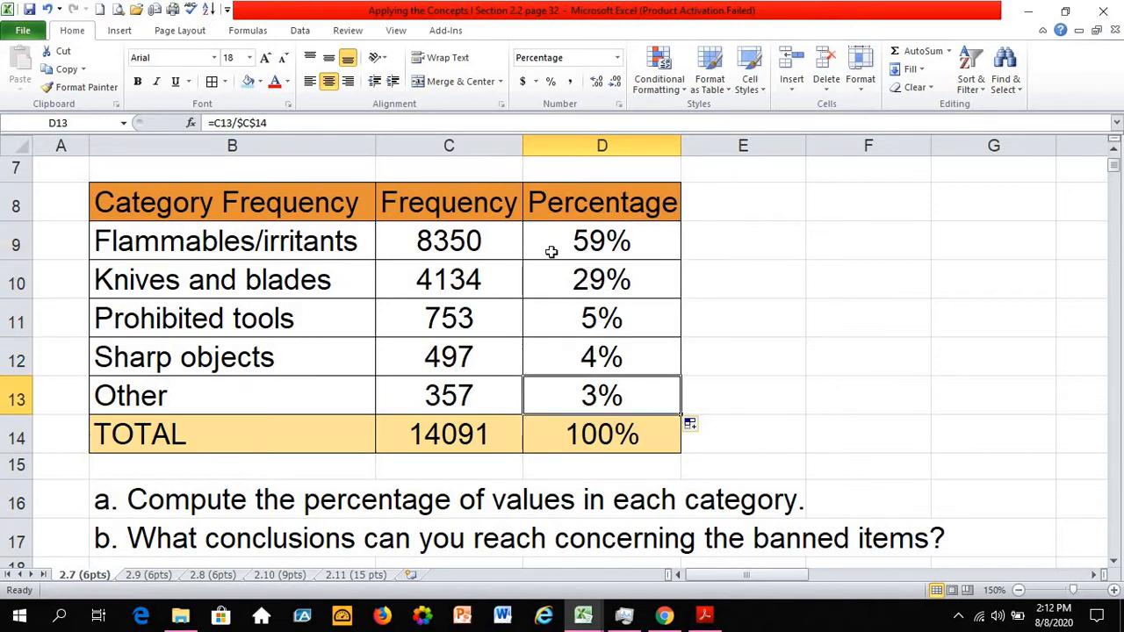
pyautogui.moveTo(550, 250); pyautogui.dragTo(551, 400)
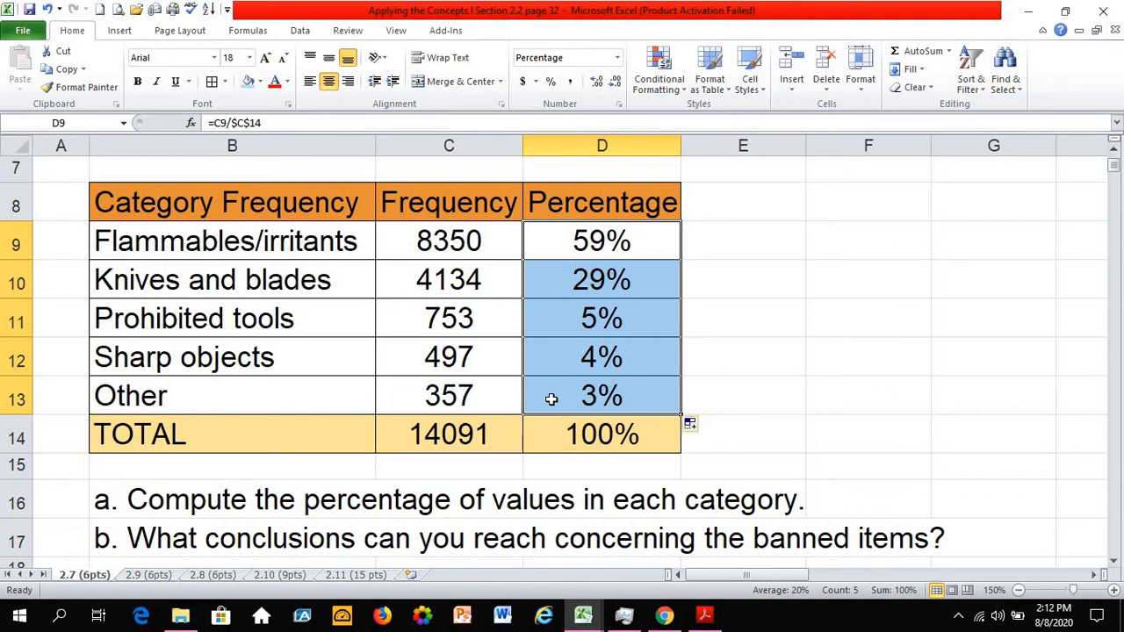
# - Review each banned-item category from Flammables/irritants down to Other alongside its percentage
pyautogui.click(225, 251)
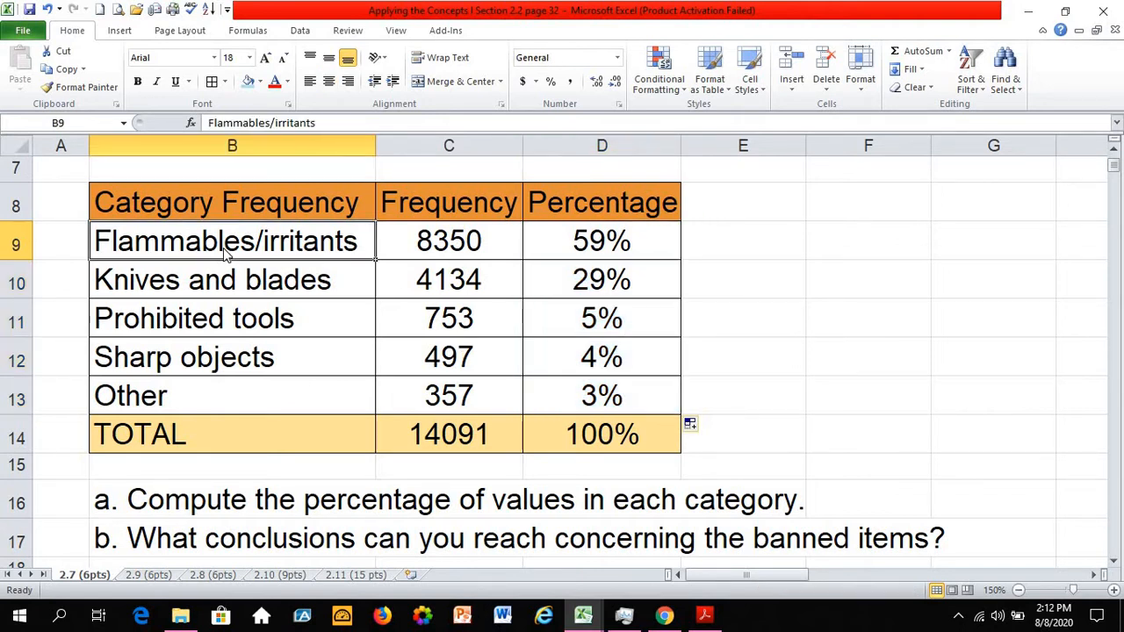
pyautogui.click(169, 283)
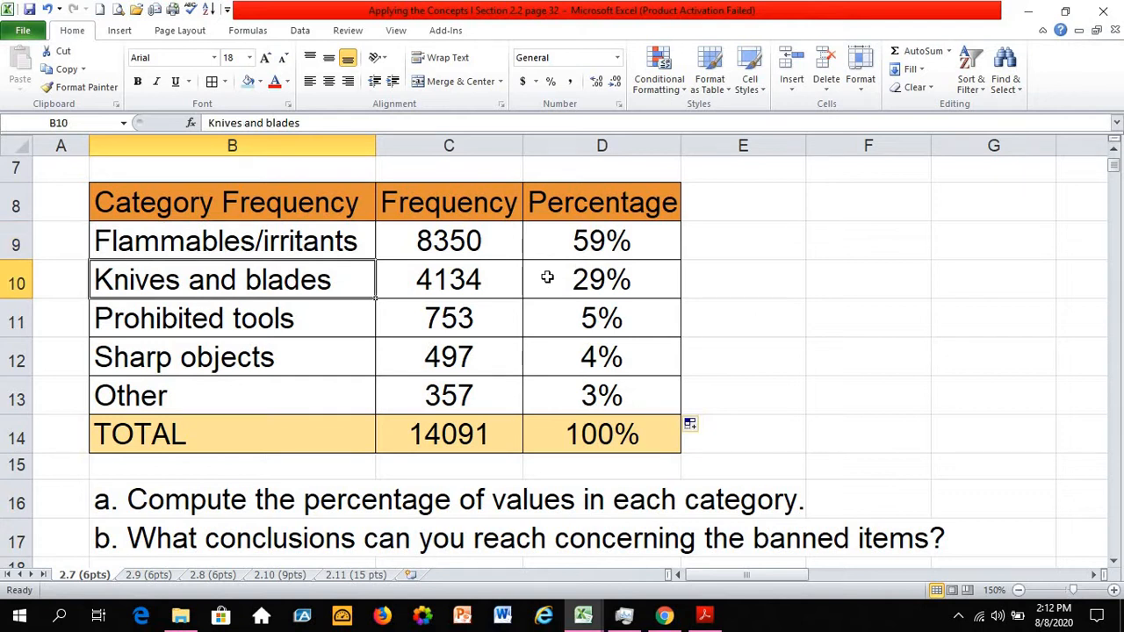
pyautogui.click(612, 288)
pyautogui.click(212, 318)
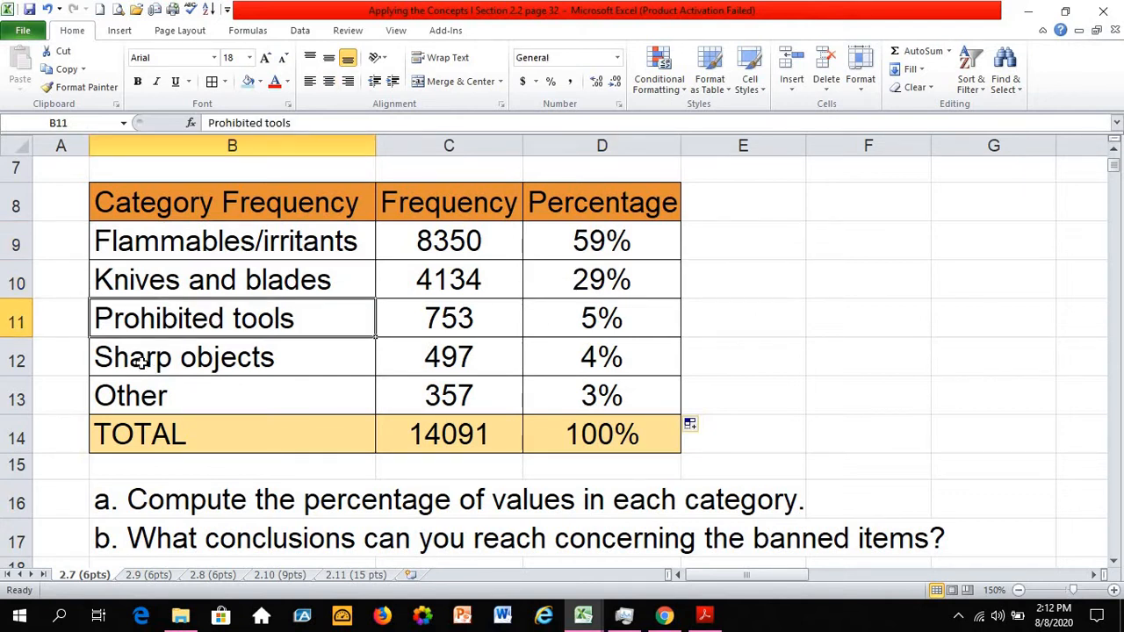
pyautogui.click(141, 363)
pyautogui.click(147, 400)
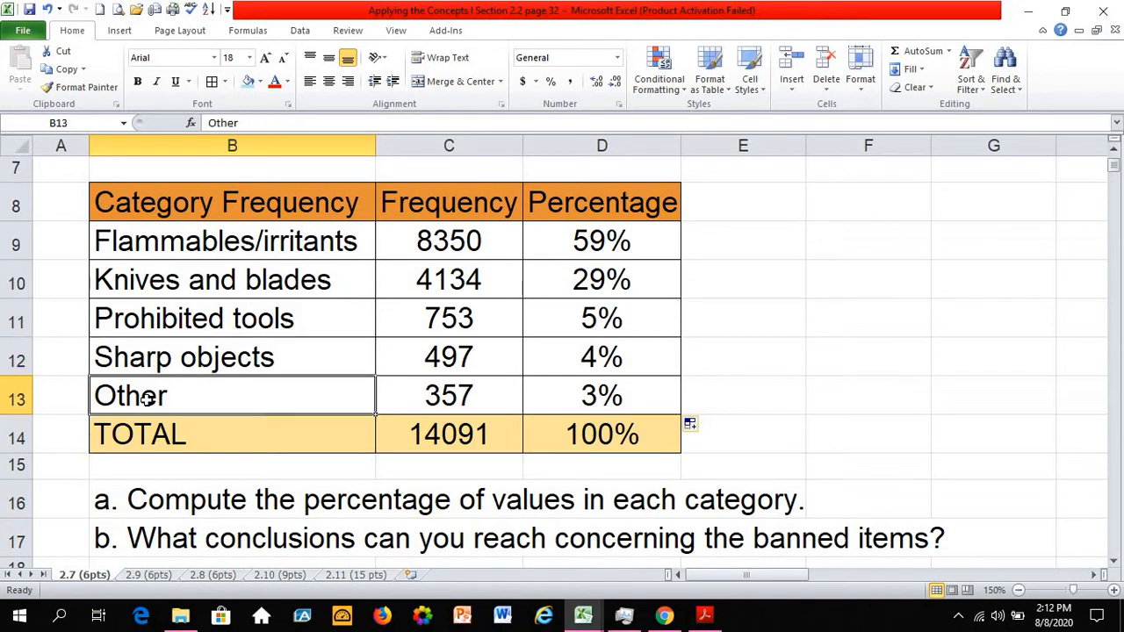
# - Read questions a and b, compare Flammables/irritants with the other categories in B10:B13, and consult the written conclusion in B21
pyautogui.click(146, 538)
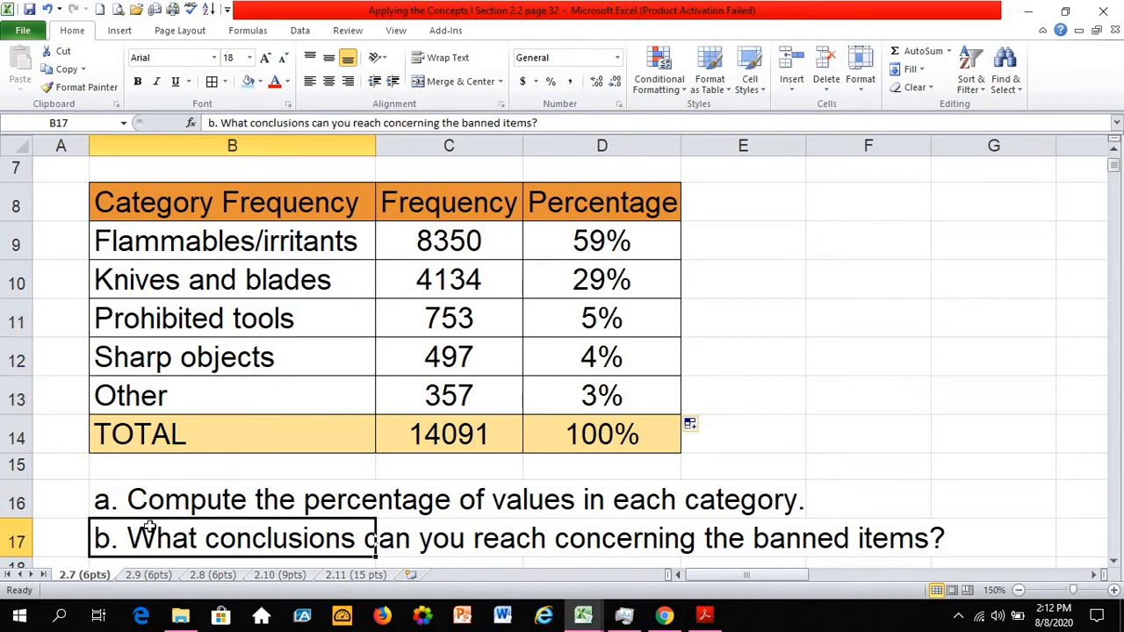
pyautogui.click(147, 499)
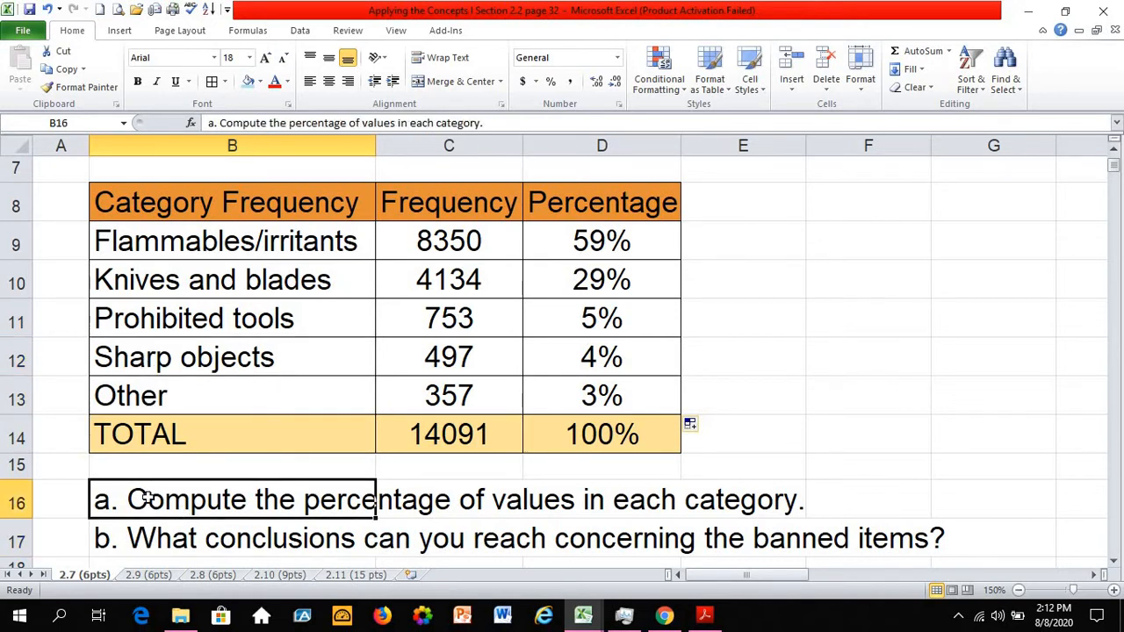
pyautogui.click(134, 546)
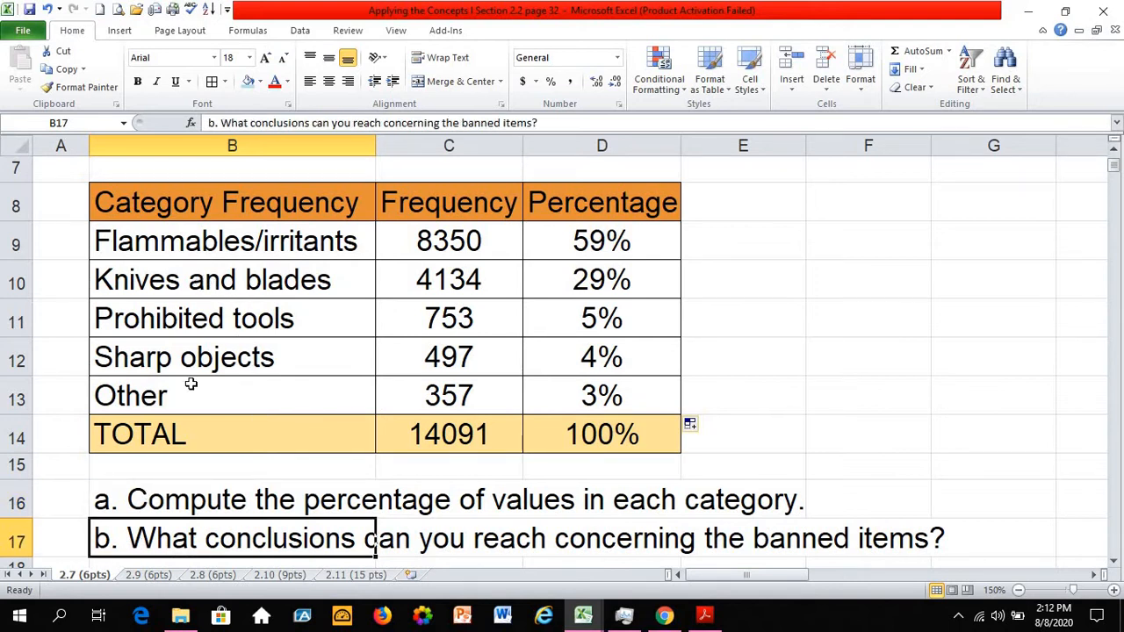
pyautogui.click(195, 241)
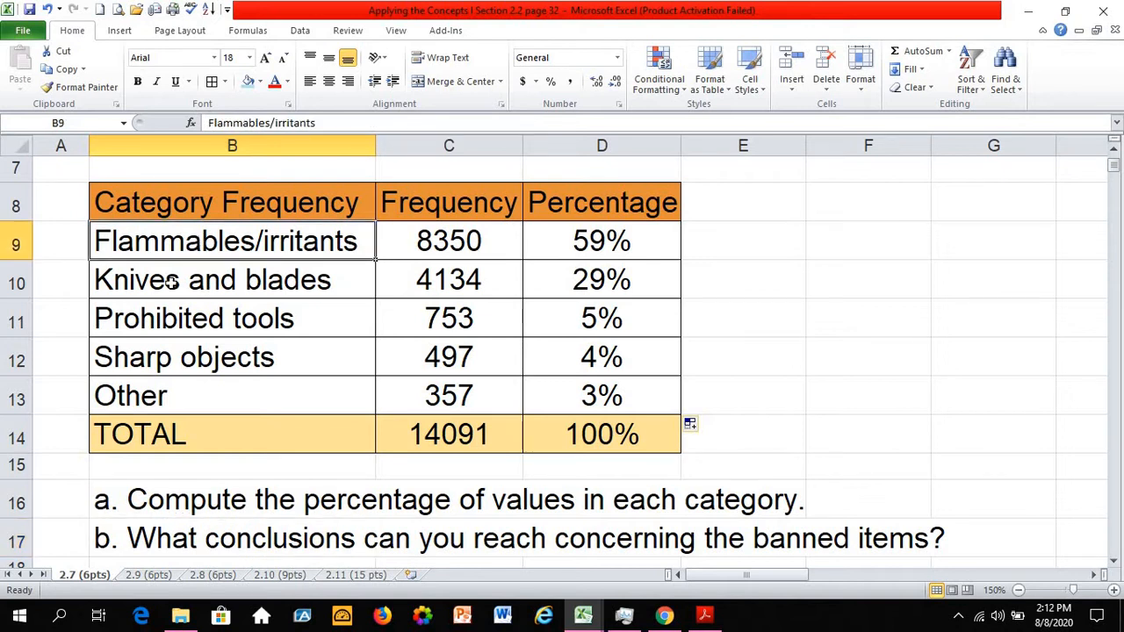
pyautogui.press('Down')
pyautogui.press('Down')
pyautogui.moveTo(171, 281); pyautogui.dragTo(169, 396)
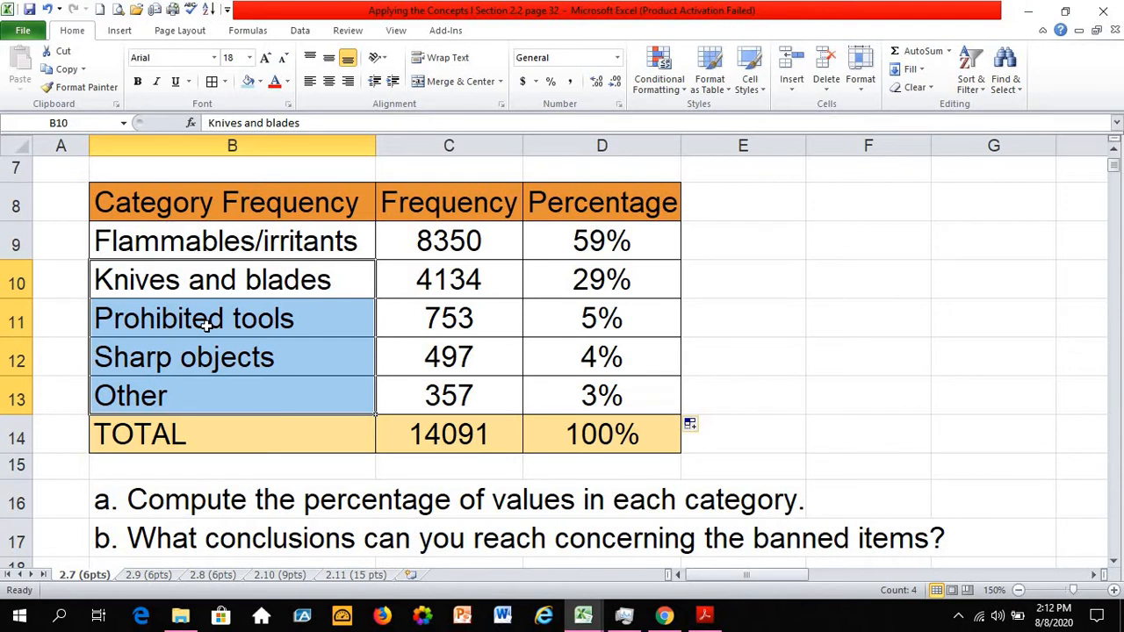
pyautogui.click(190, 360)
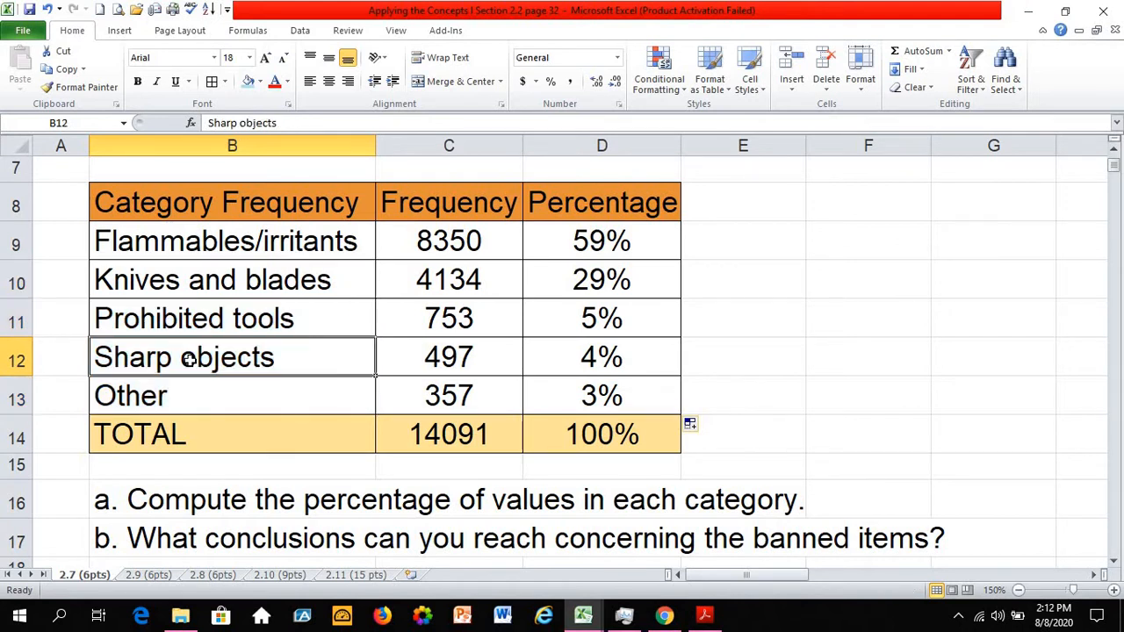
pyautogui.click(189, 293)
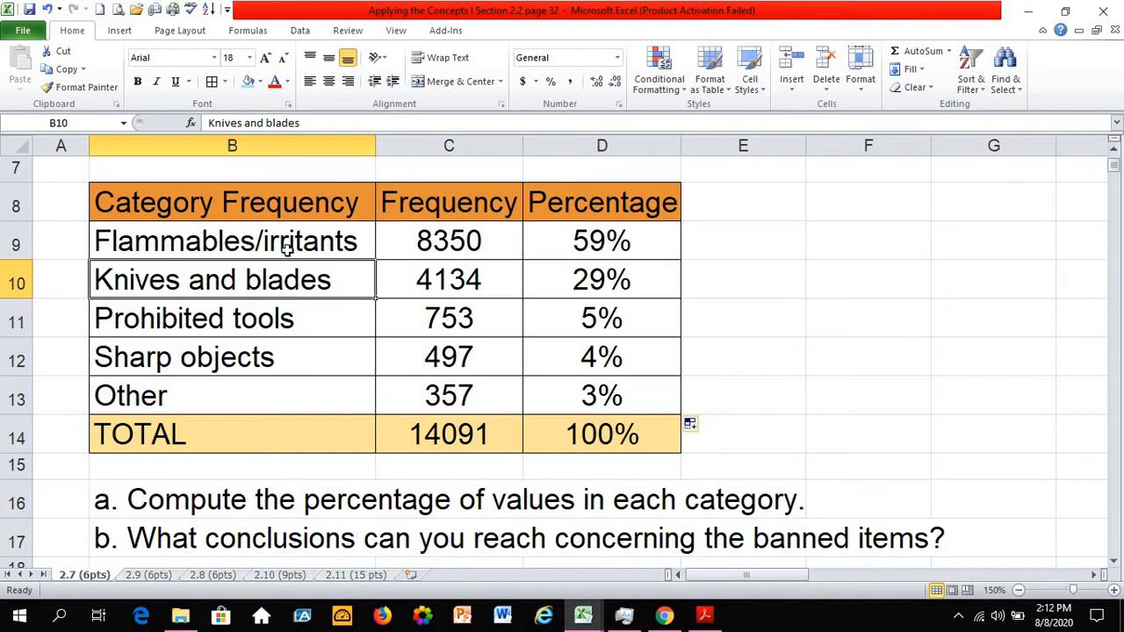
pyautogui.moveTo(189, 283); pyautogui.dragTo(185, 388)
pyautogui.scroll(-2, 228, 321)
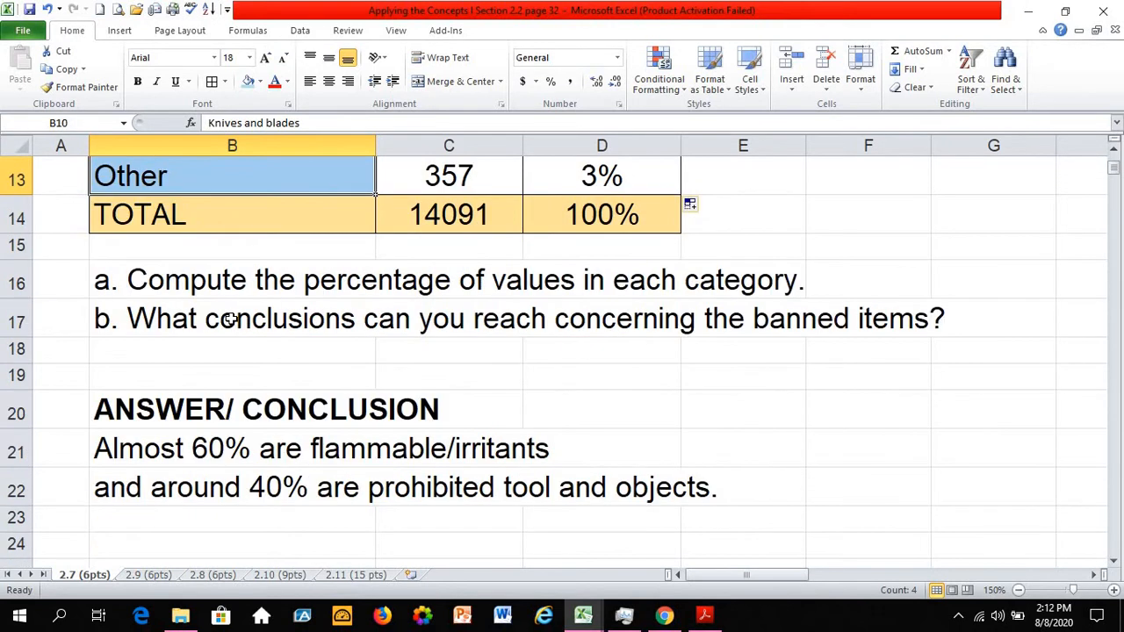
pyautogui.click(161, 456)
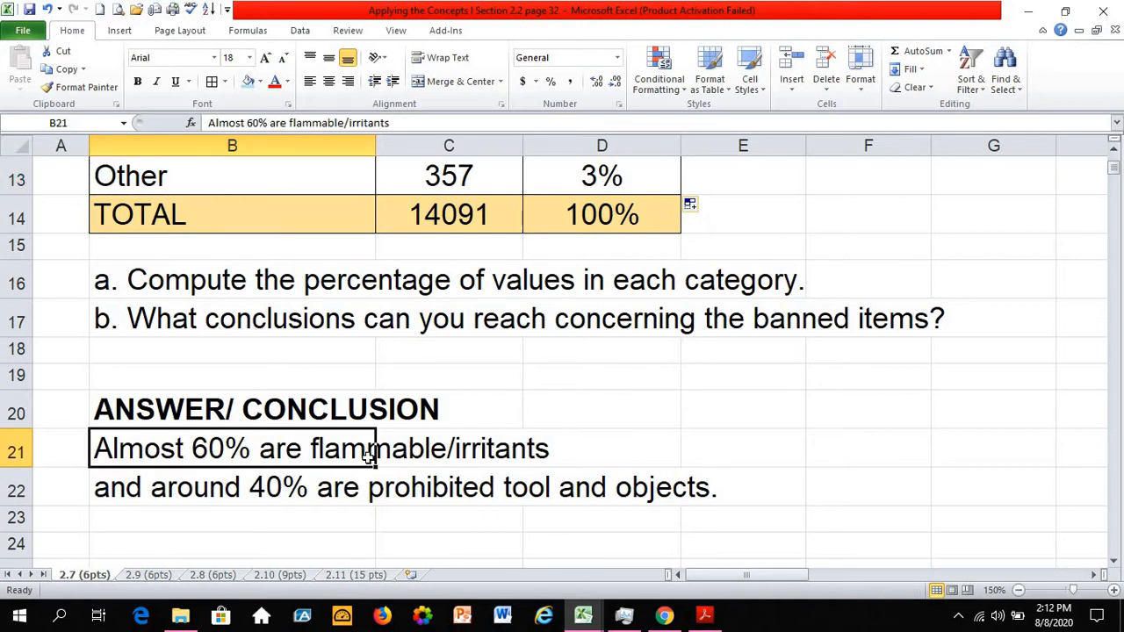
# - Compare the Flammables/irritants percentage in D9 with the combined percentages of the other categories in D10:D13
pyautogui.scroll(2, 378, 454)
pyautogui.click(607, 237)
pyautogui.click(215, 242)
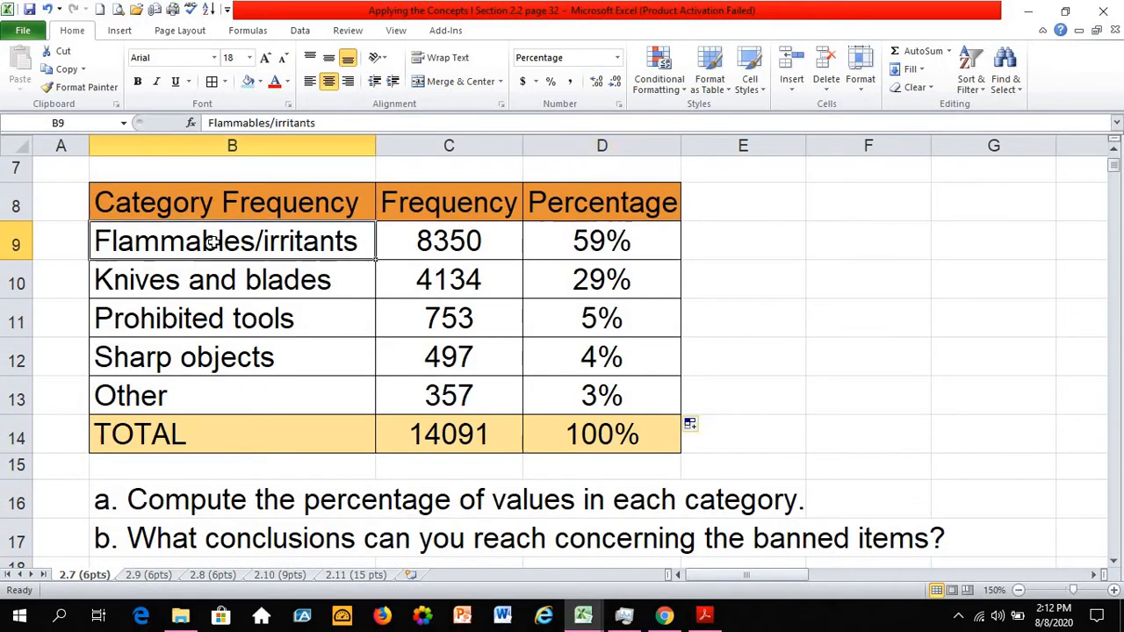
pyautogui.click(603, 237)
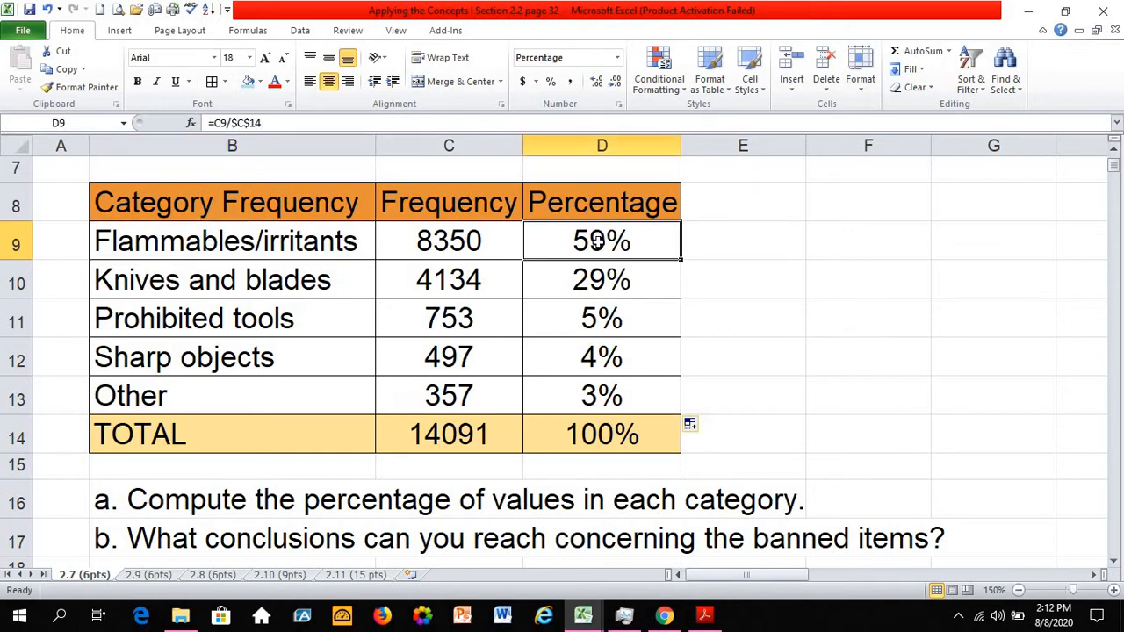
pyautogui.moveTo(592, 281); pyautogui.dragTo(600, 389)
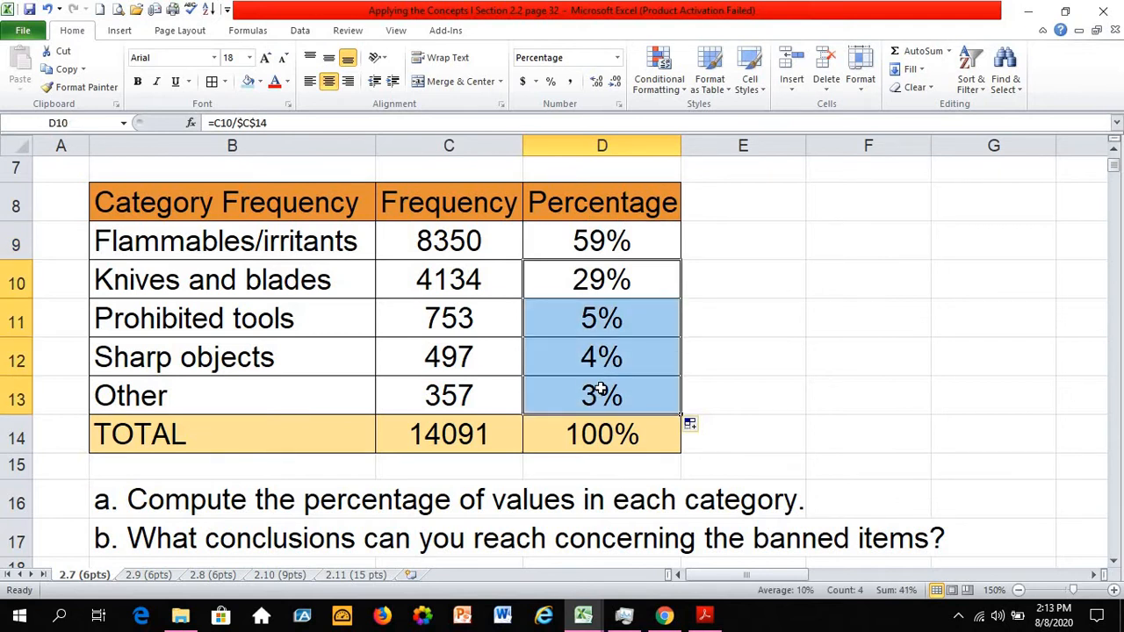
# - Correct "tool" to "tools" in the conclusion line in B22 and recheck it against the table and question b
pyautogui.scroll(-2, 264, 425)
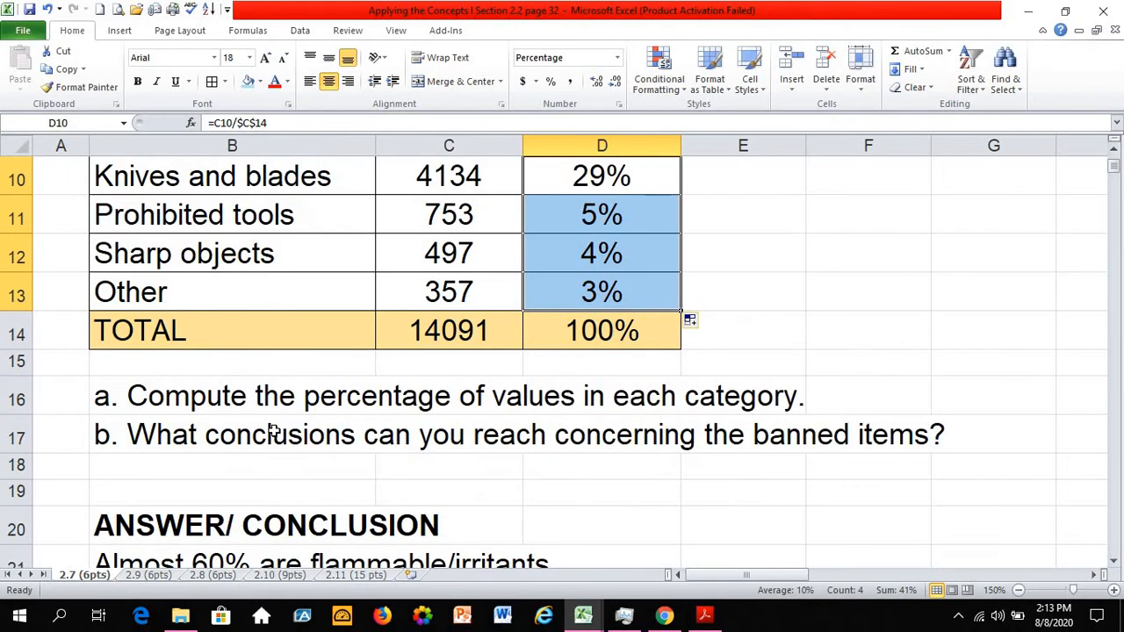
pyautogui.click(127, 494)
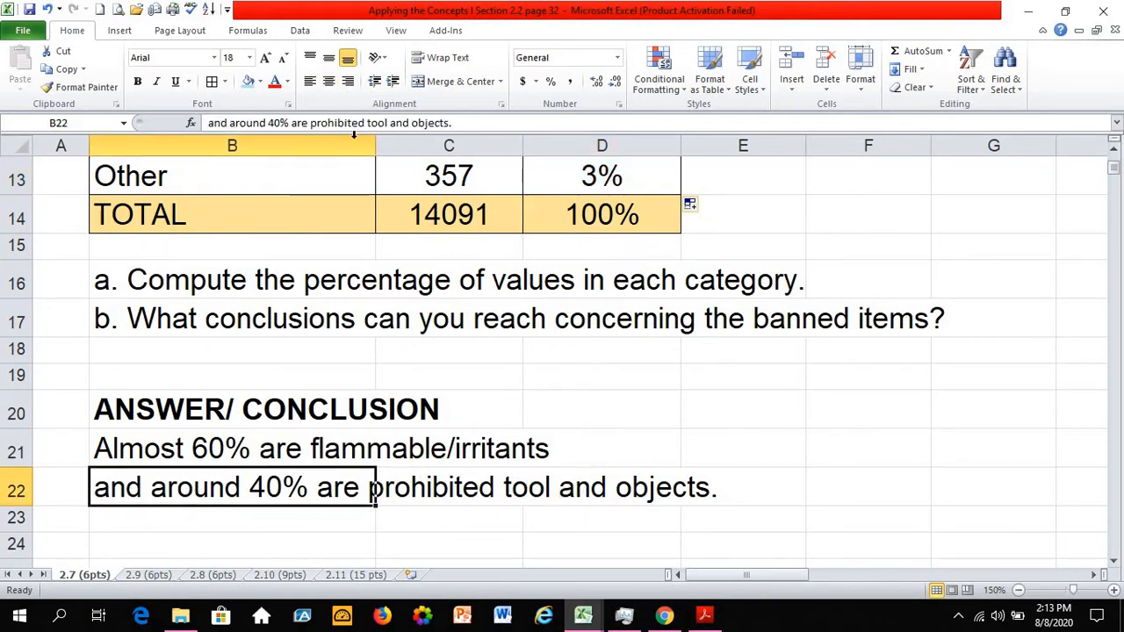
pyautogui.click(390, 123)
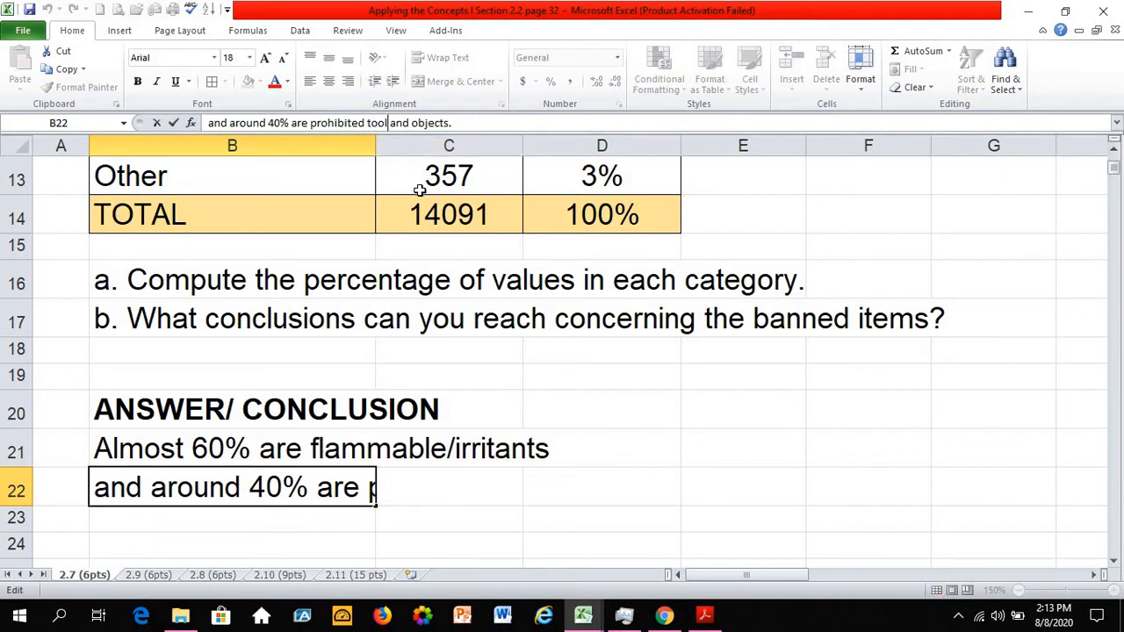
pyautogui.write('s')
pyautogui.press('Return')
pyautogui.scroll(3, 283, 286)
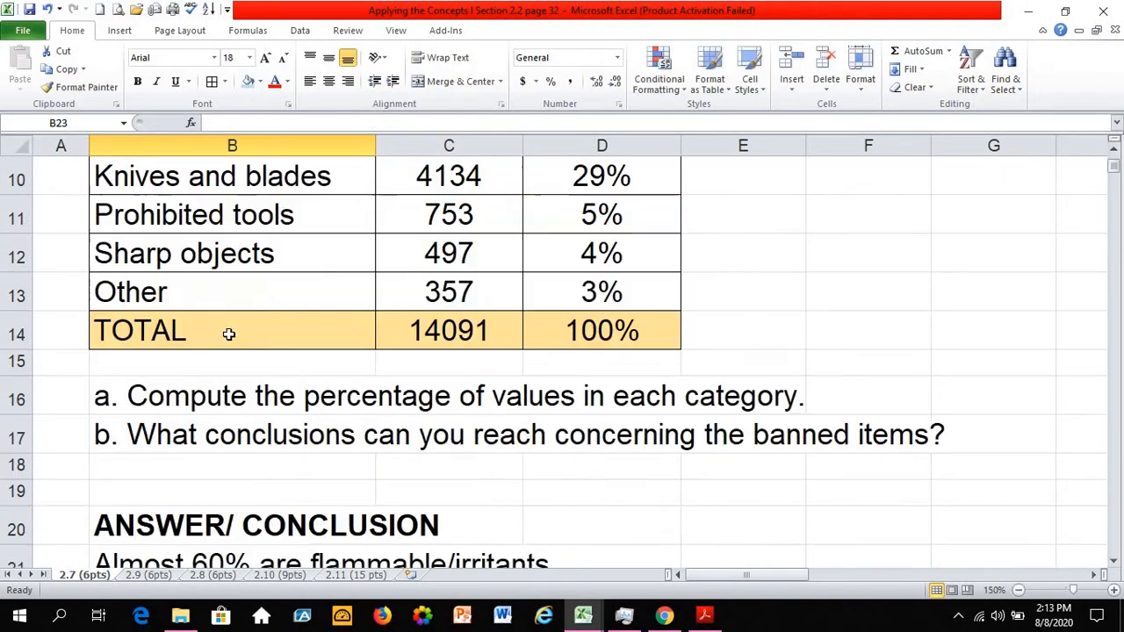
pyautogui.scroll(-1, 187, 473)
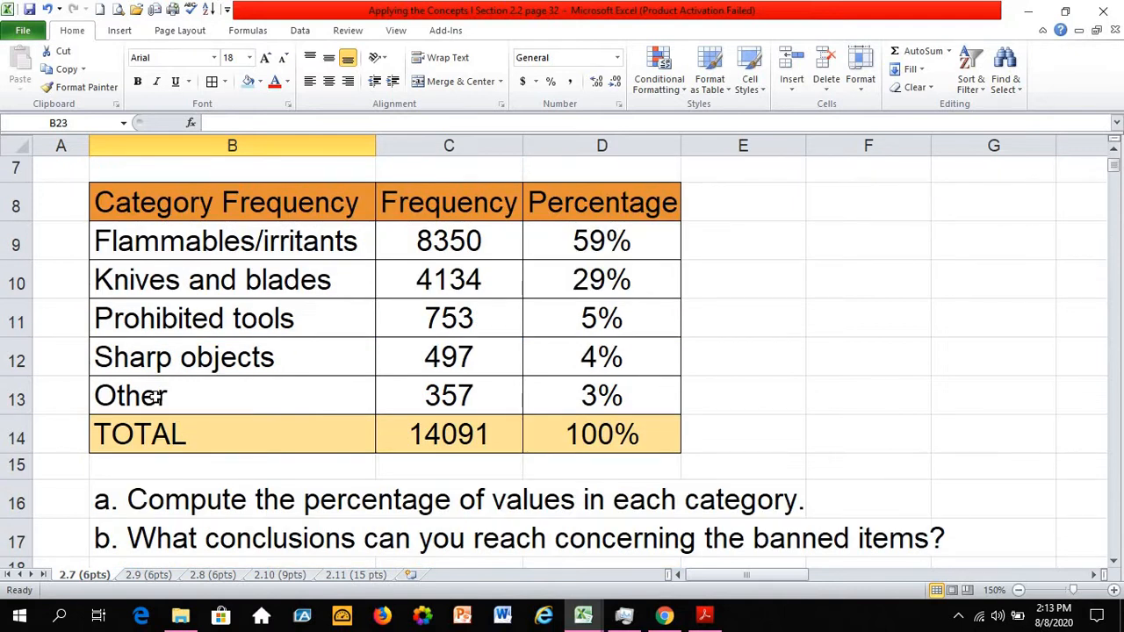
pyautogui.scroll(-2, 154, 397)
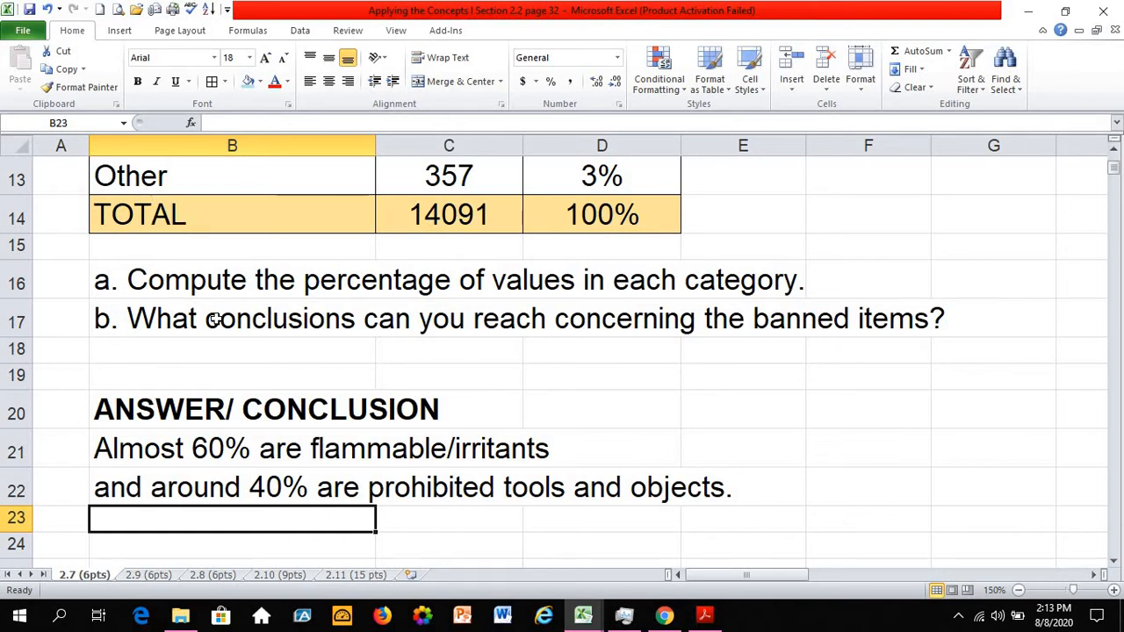
# - Open sheet 2.9 and look over its category and cost per household table
pyautogui.click(148, 575)
pyautogui.scroll(2, 293, 286)
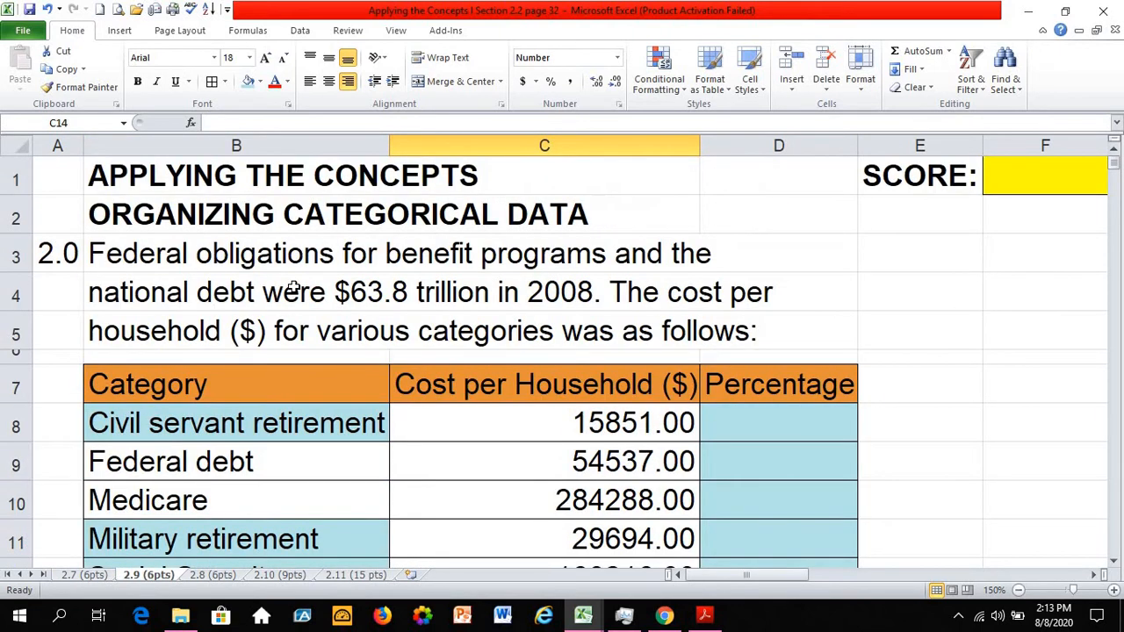
pyautogui.scroll(-2, 293, 286)
pyautogui.moveTo(241, 219); pyautogui.dragTo(255, 291)
pyautogui.click(409, 291)
pyautogui.click(267, 215)
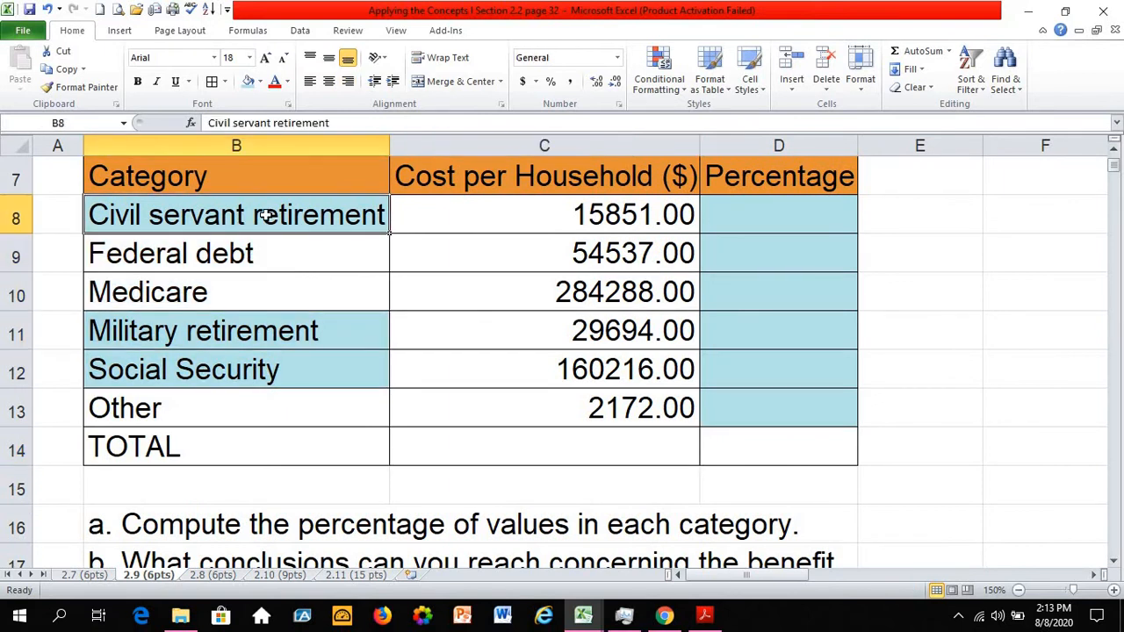
# - Read the problem statement on federal obligations and national debt in rows 3 to 5
pyautogui.scroll(2, 263, 216)
pyautogui.click(95, 264)
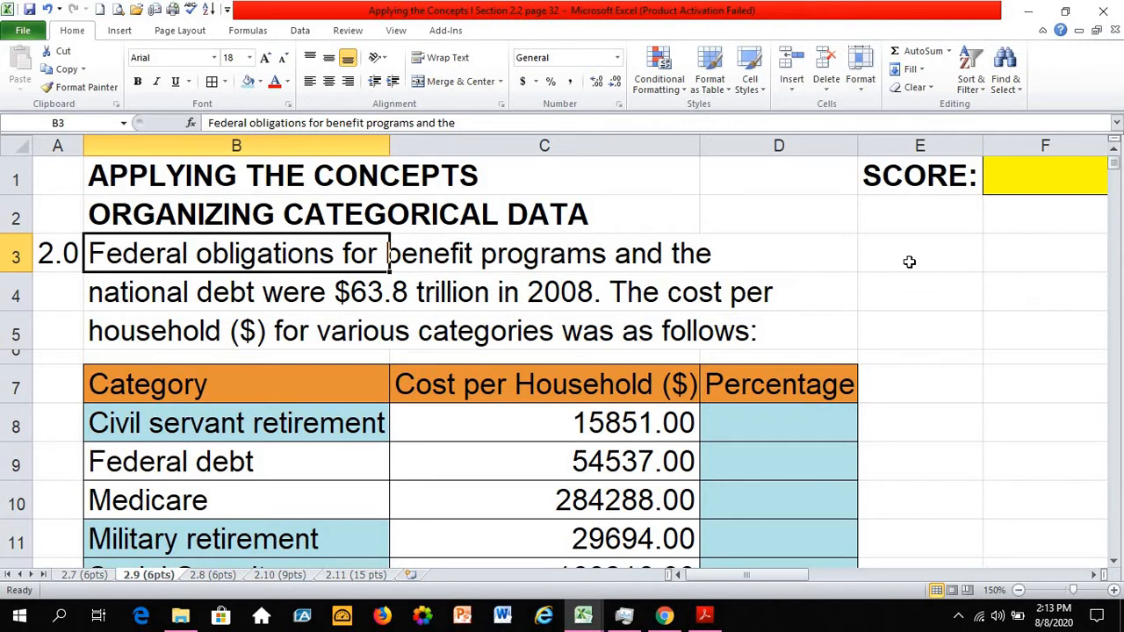
pyautogui.click(666, 290)
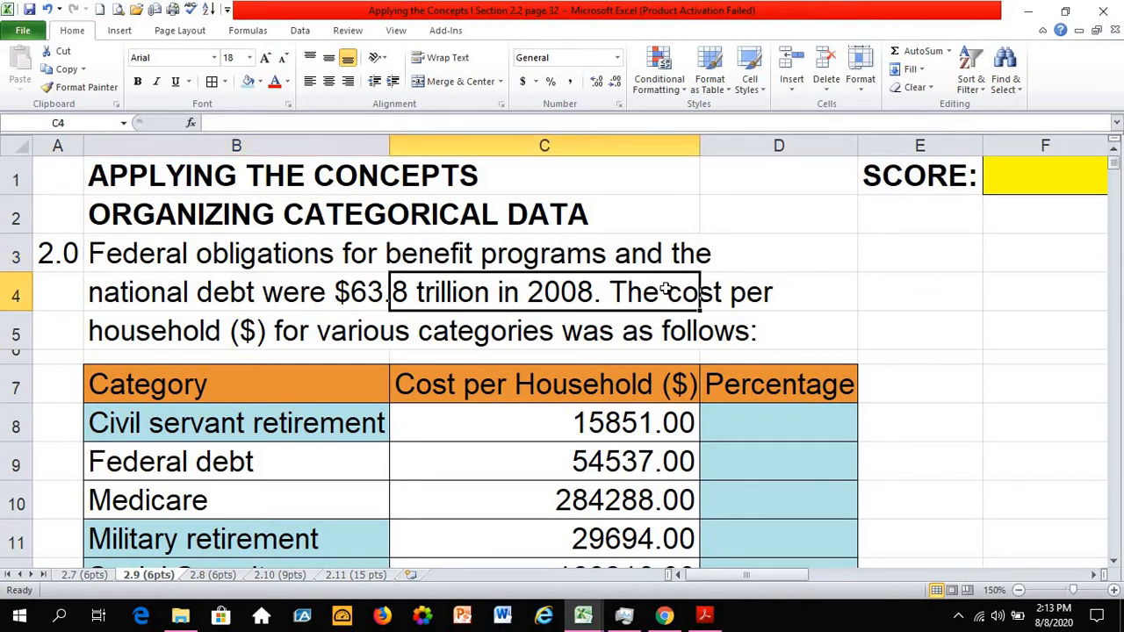
pyautogui.click(175, 327)
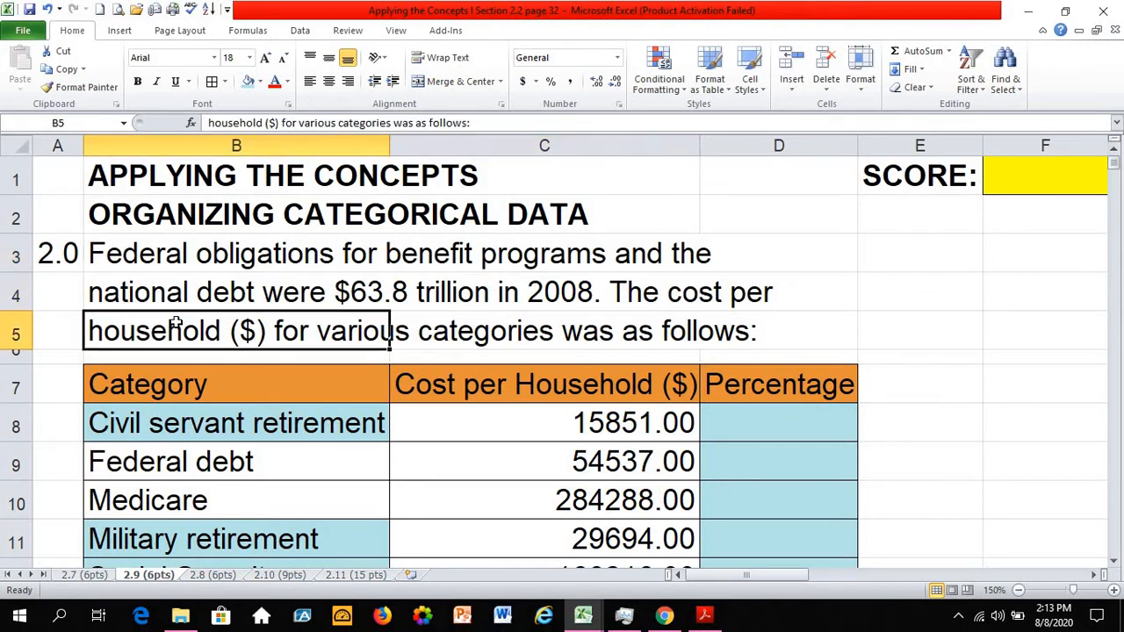
# - Go through the category names from Civil servant retirement in B8 down to Other in B13
pyautogui.scroll(-2, 161, 378)
pyautogui.scroll(1, 158, 372)
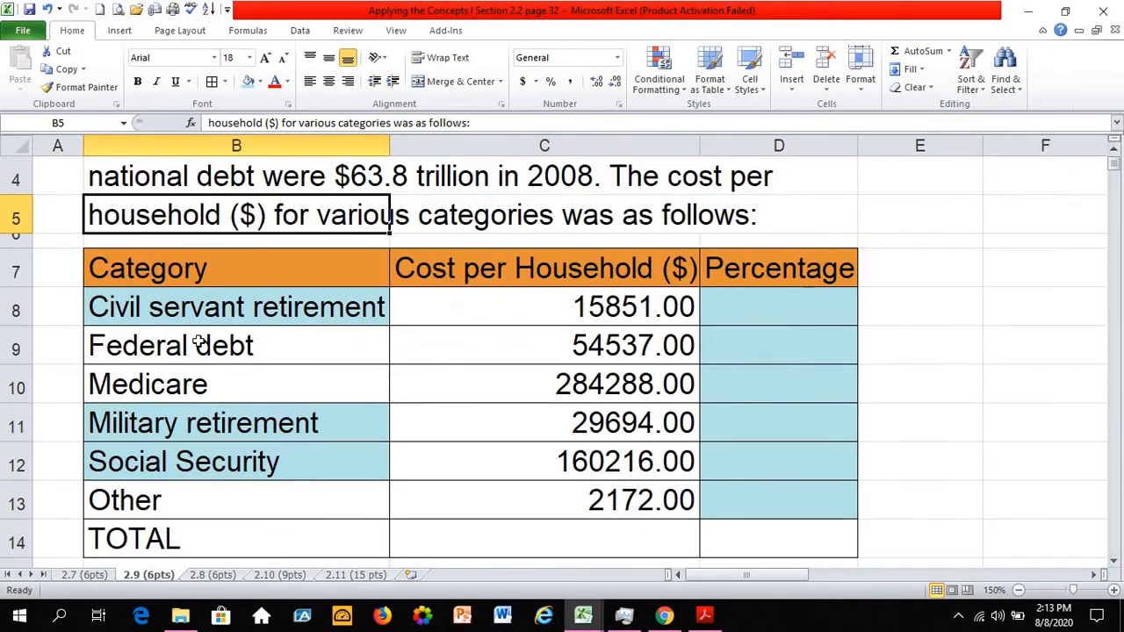
pyautogui.click(175, 316)
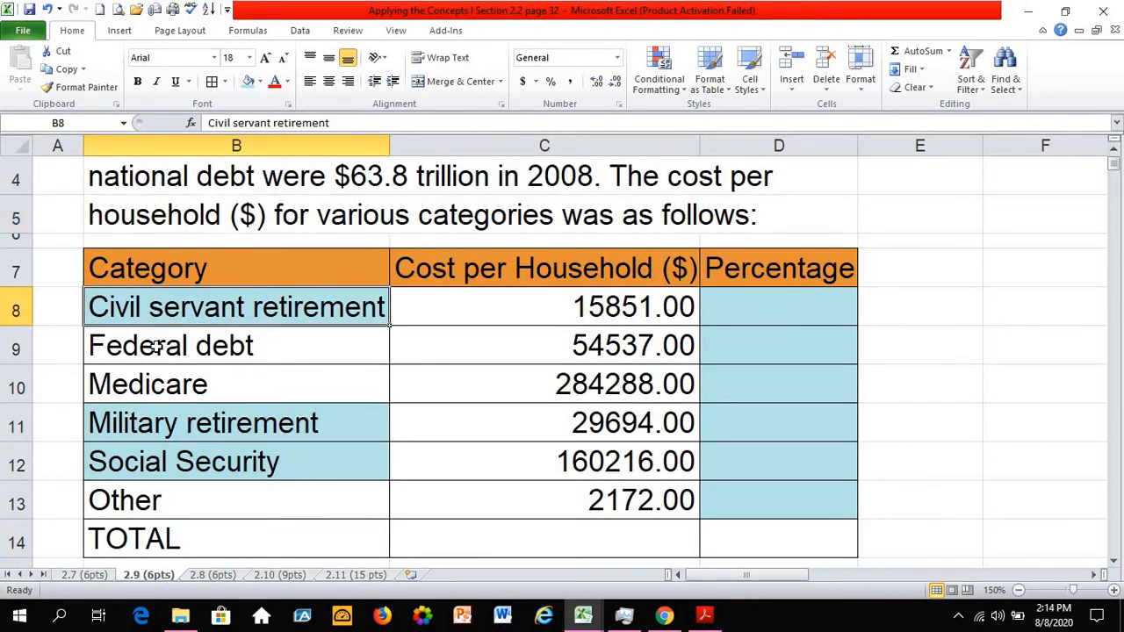
pyautogui.click(156, 346)
pyautogui.click(151, 386)
pyautogui.click(148, 426)
pyautogui.click(143, 462)
pyautogui.click(167, 494)
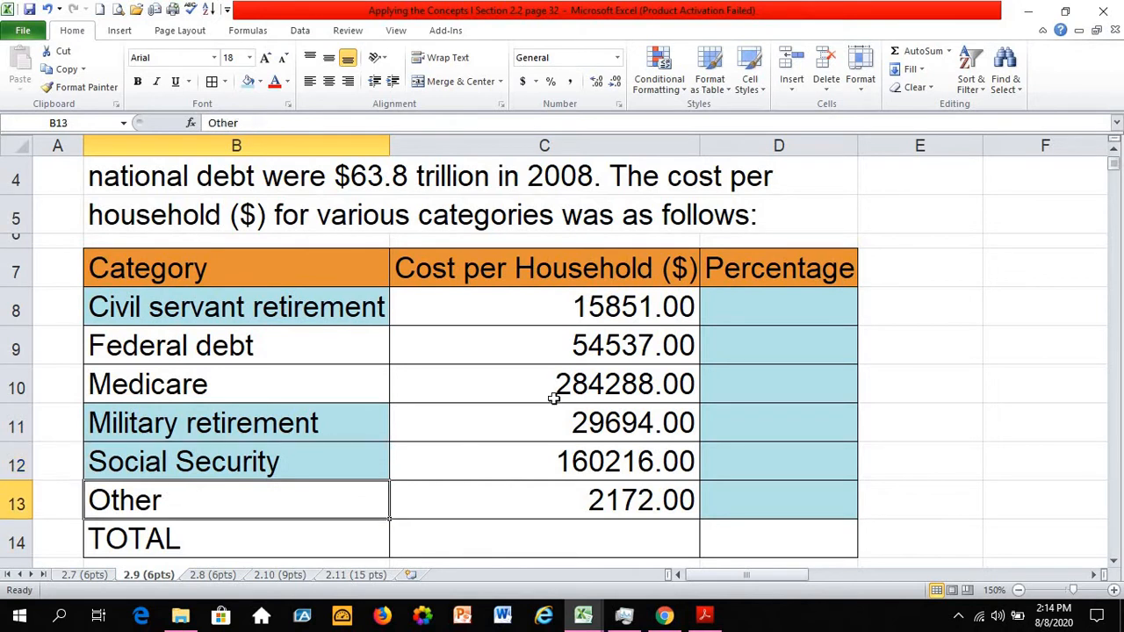
# - Examine the blue-filled categories Civil servant retirement, Military retirement and Social Security as a group, contrasting them with Federal debt
pyautogui.click(51, 329)
pyautogui.click(138, 304)
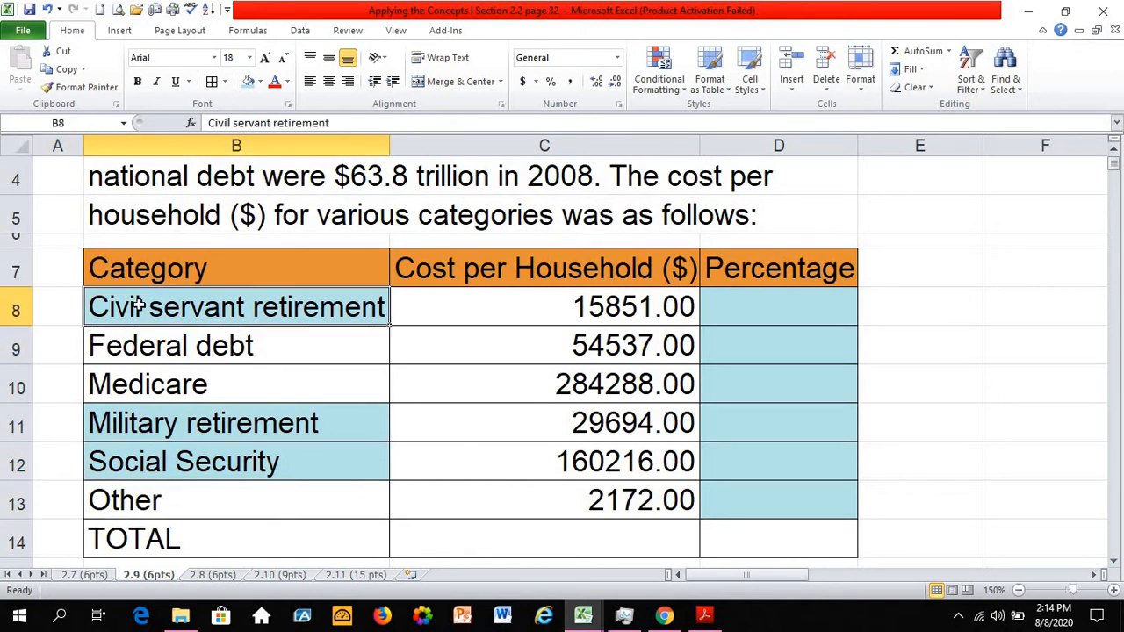
pyautogui.click(237, 421)
pyautogui.click(238, 460)
pyautogui.click(234, 425)
pyautogui.click(258, 312)
pyautogui.click(197, 429)
pyautogui.click(211, 453)
pyautogui.click(239, 315)
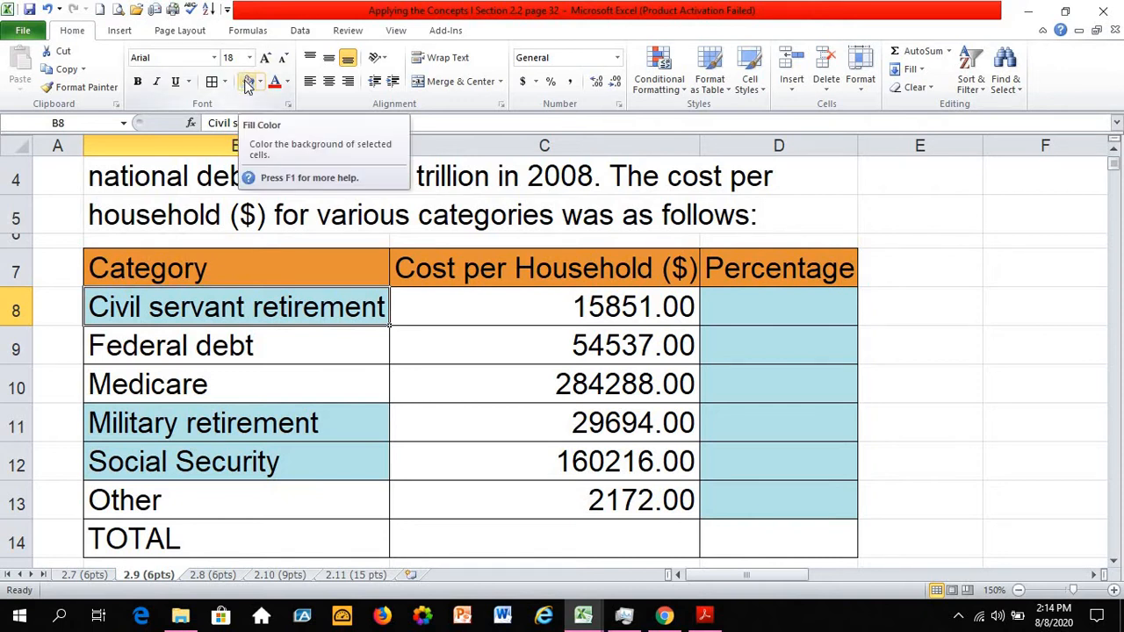
pyautogui.click(281, 429)
pyautogui.click(276, 445)
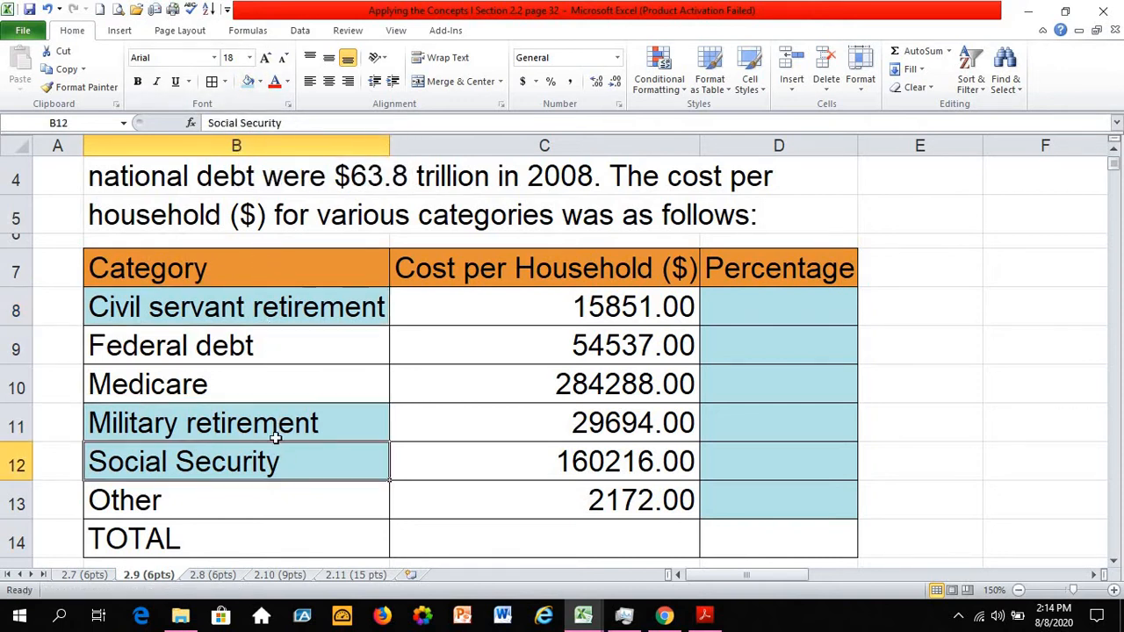
pyautogui.click(274, 423)
pyautogui.click(270, 335)
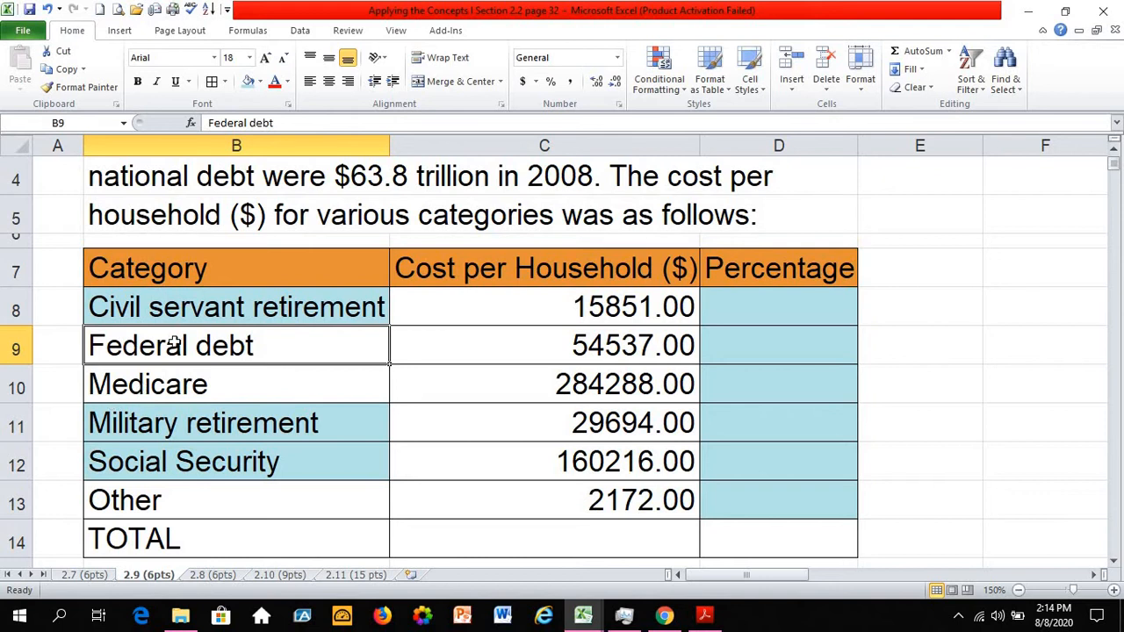
pyautogui.click(170, 306)
pyautogui.click(223, 462)
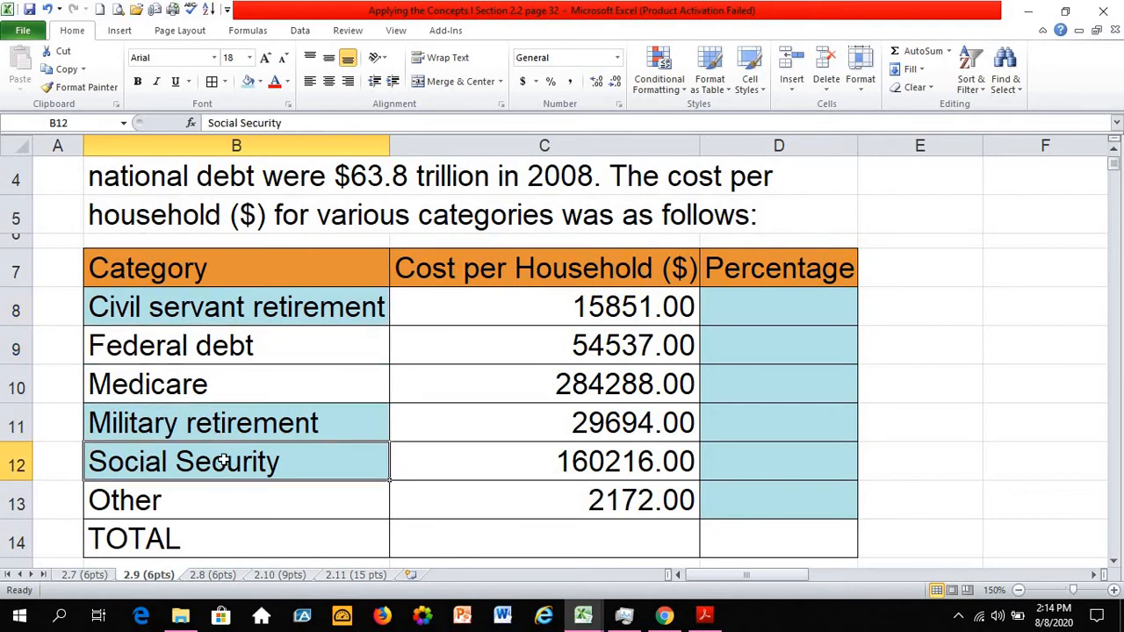
# - Read each category in B8 to B13 together with its cost per household in column C
pyautogui.click(351, 308)
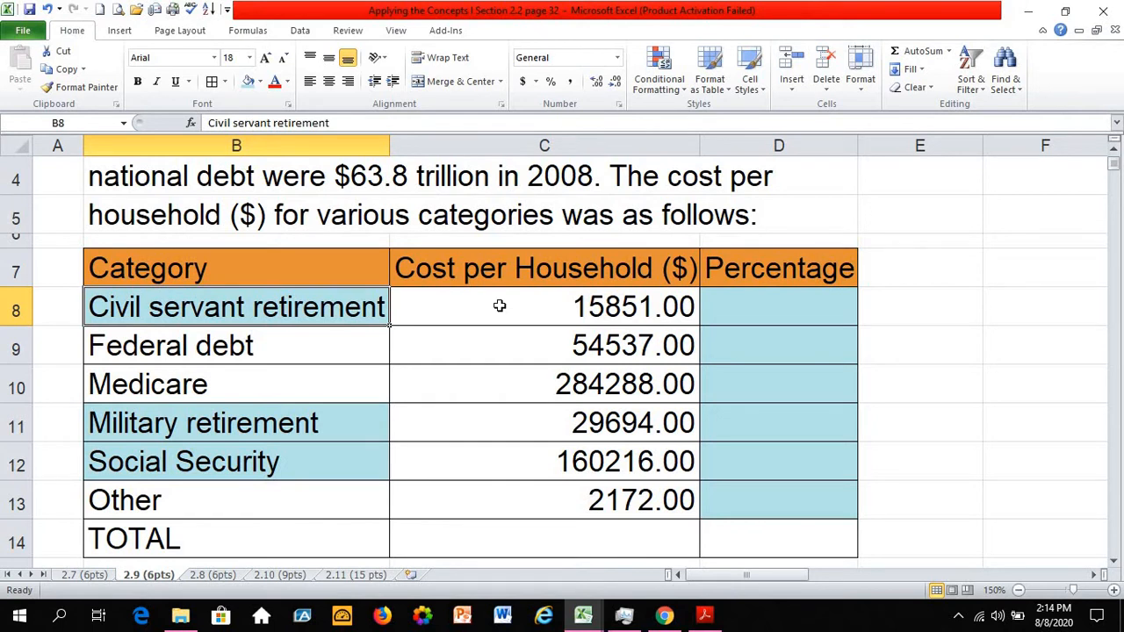
pyautogui.click(274, 347)
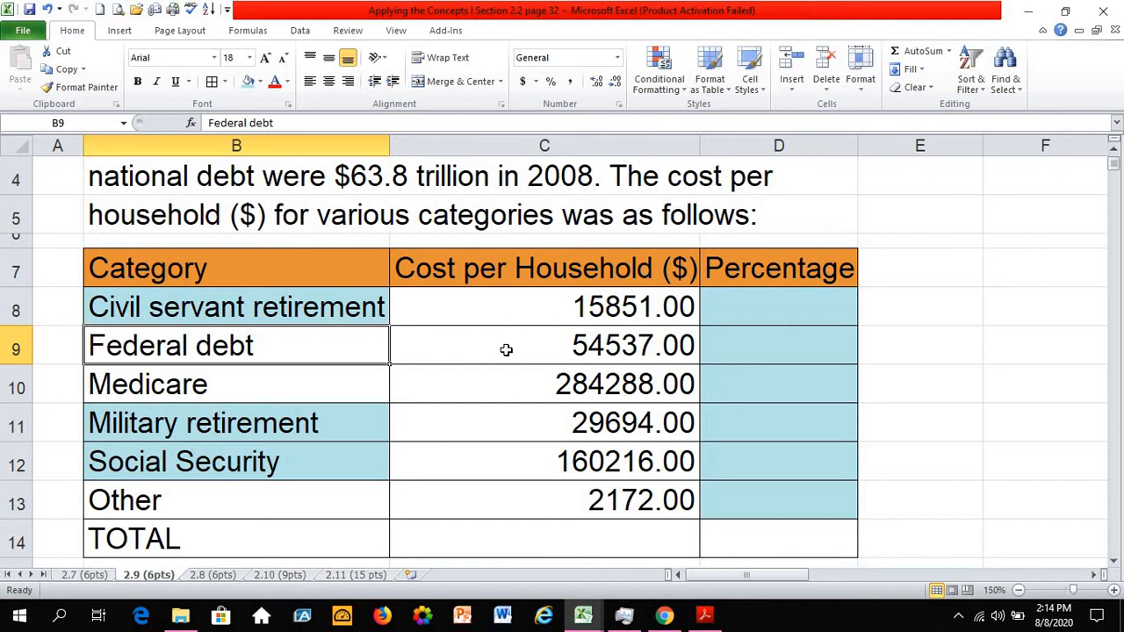
pyautogui.click(313, 383)
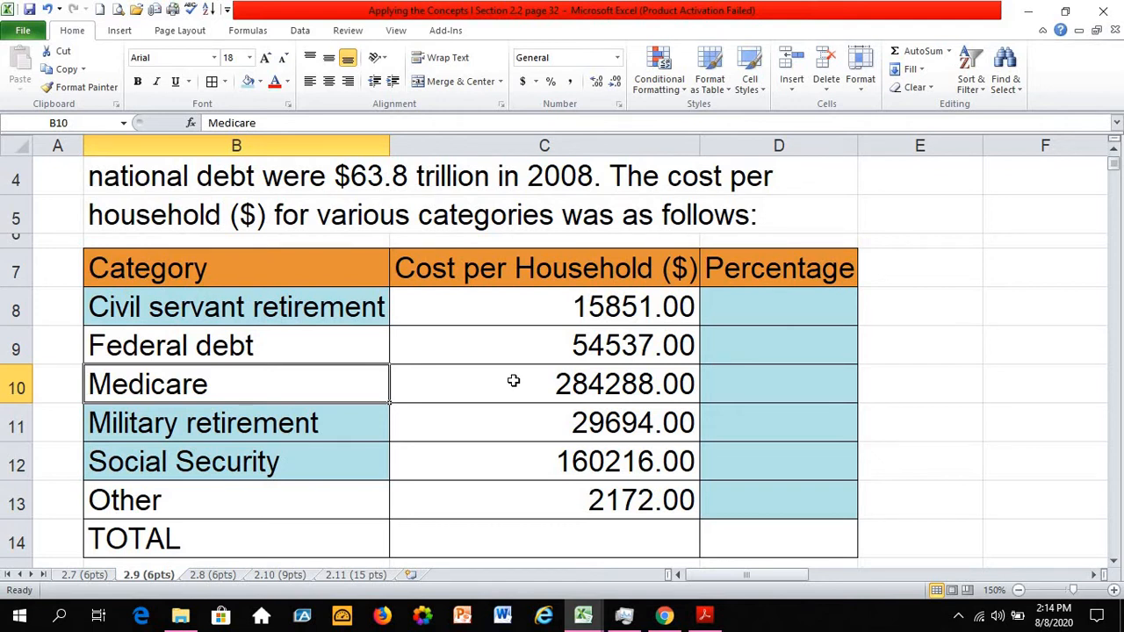
pyautogui.click(290, 424)
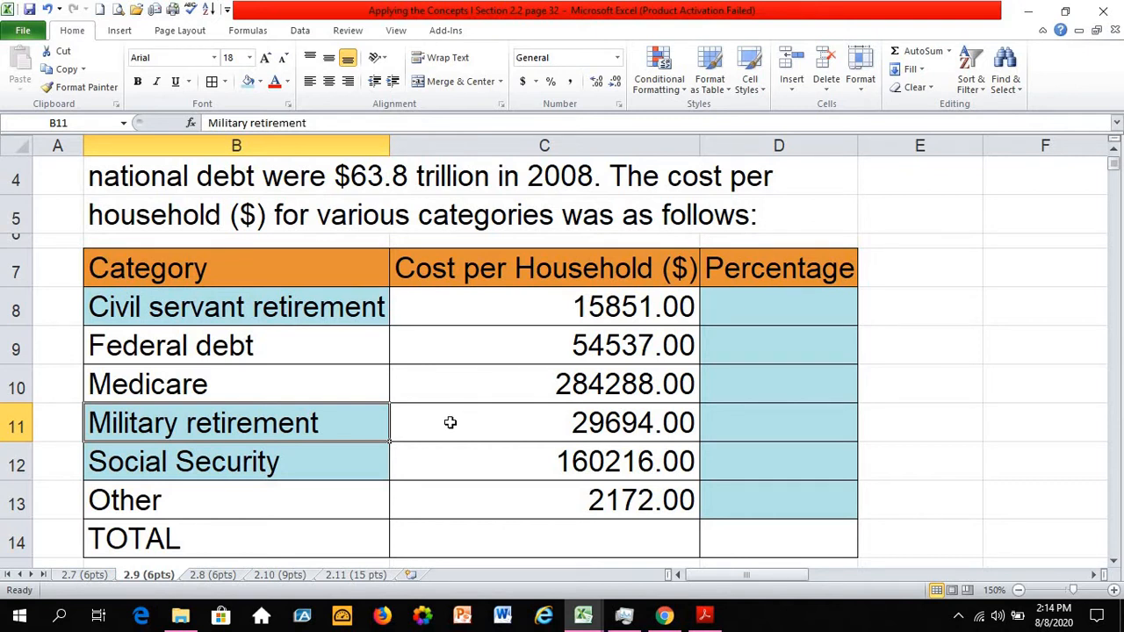
pyautogui.click(317, 467)
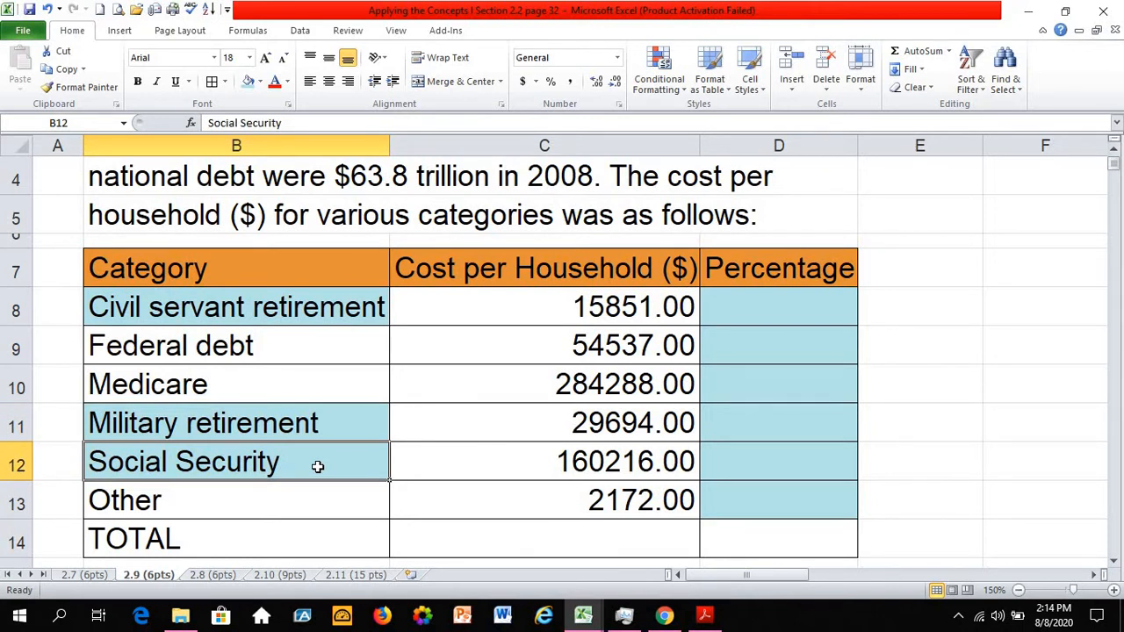
pyautogui.click(244, 490)
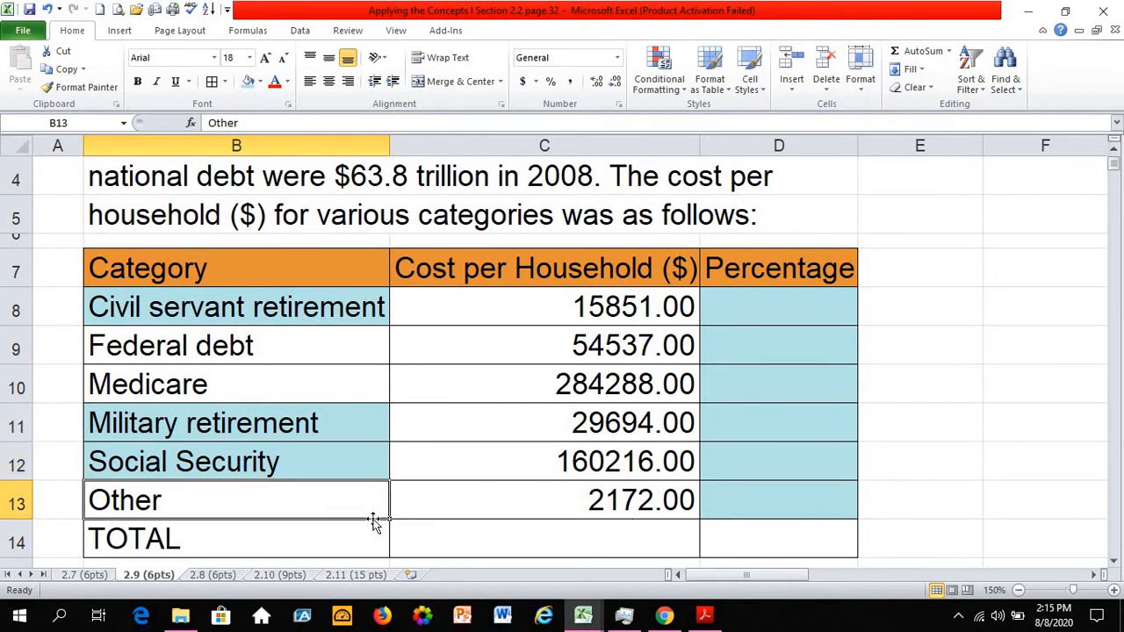
# - Revisit the problem statement and recheck which categories are benefit programs, including the shaded cells B8, B11 and B12 and Medicare in B10
pyautogui.scroll(1, 440, 447)
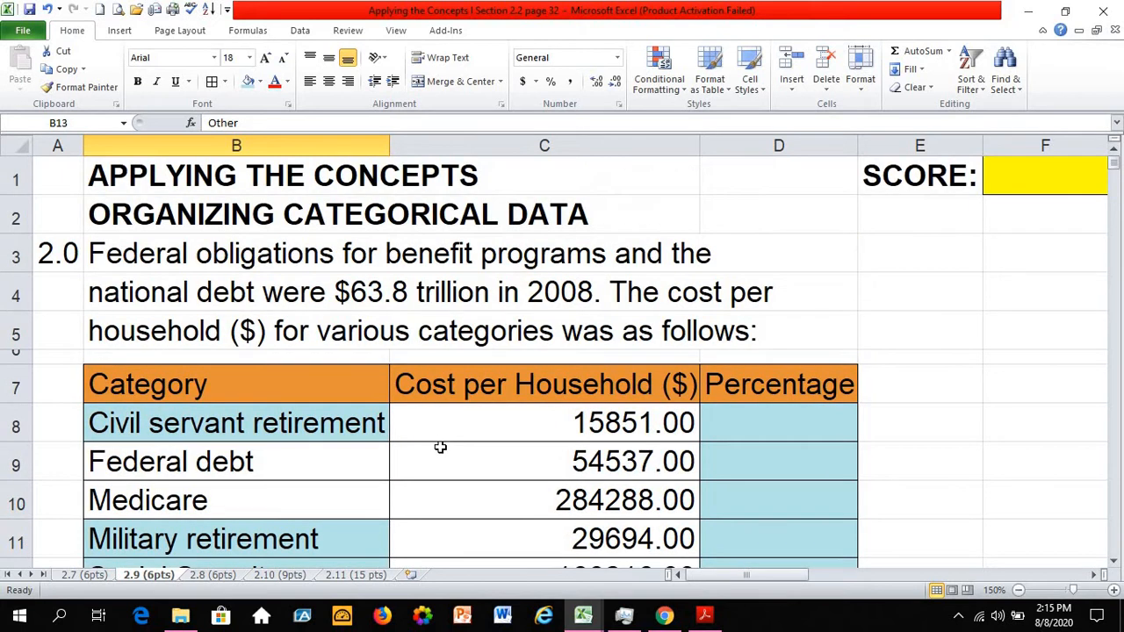
pyautogui.scroll(-1, 440, 446)
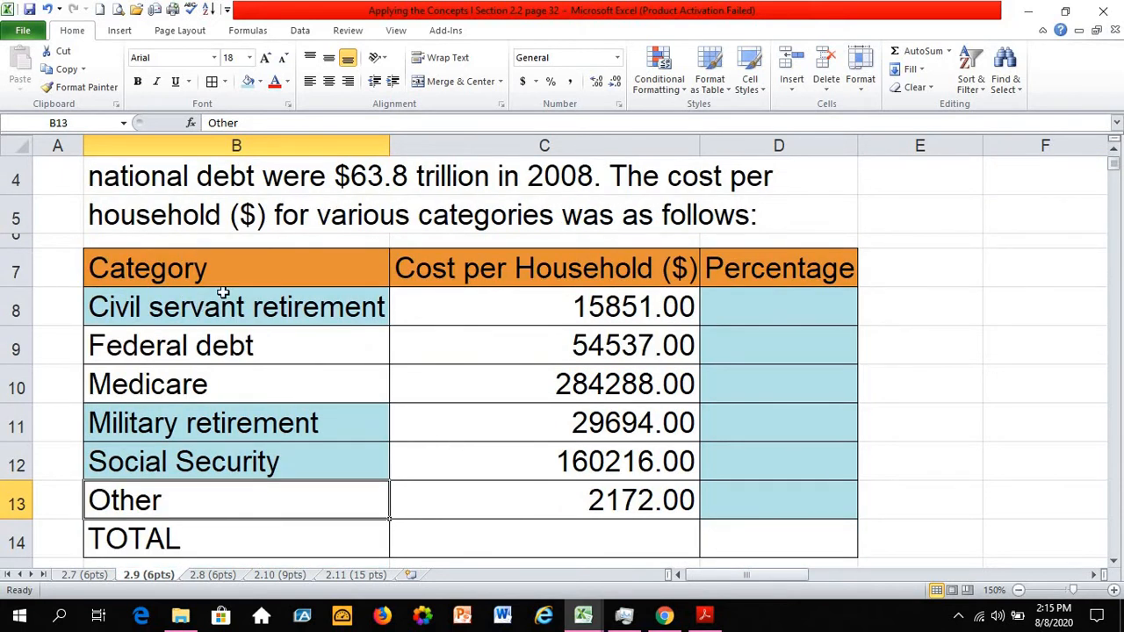
pyautogui.click(314, 281)
pyautogui.click(248, 314)
pyautogui.click(181, 435)
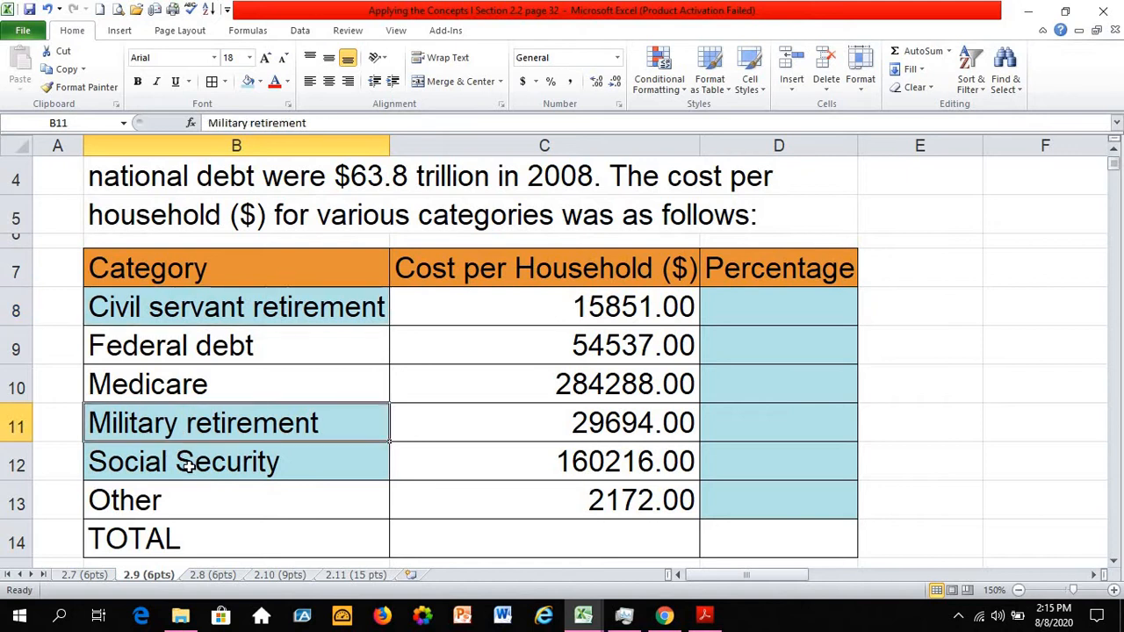
pyautogui.click(188, 462)
pyautogui.click(224, 311)
pyautogui.click(211, 429)
pyautogui.click(216, 464)
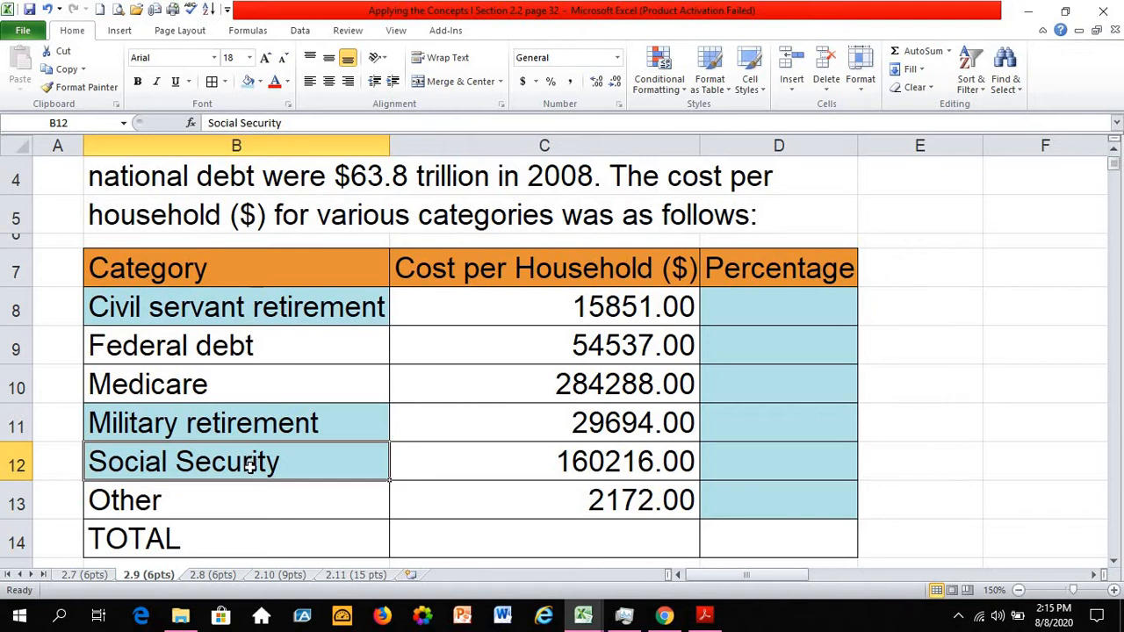
pyautogui.click(255, 305)
pyautogui.click(257, 419)
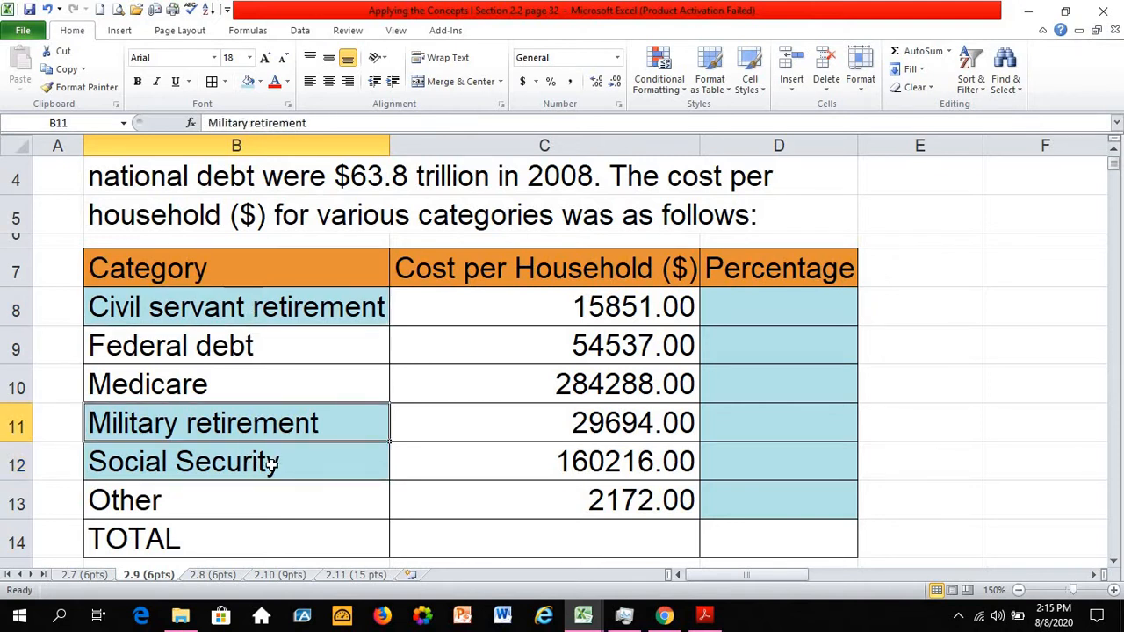
pyautogui.click(273, 462)
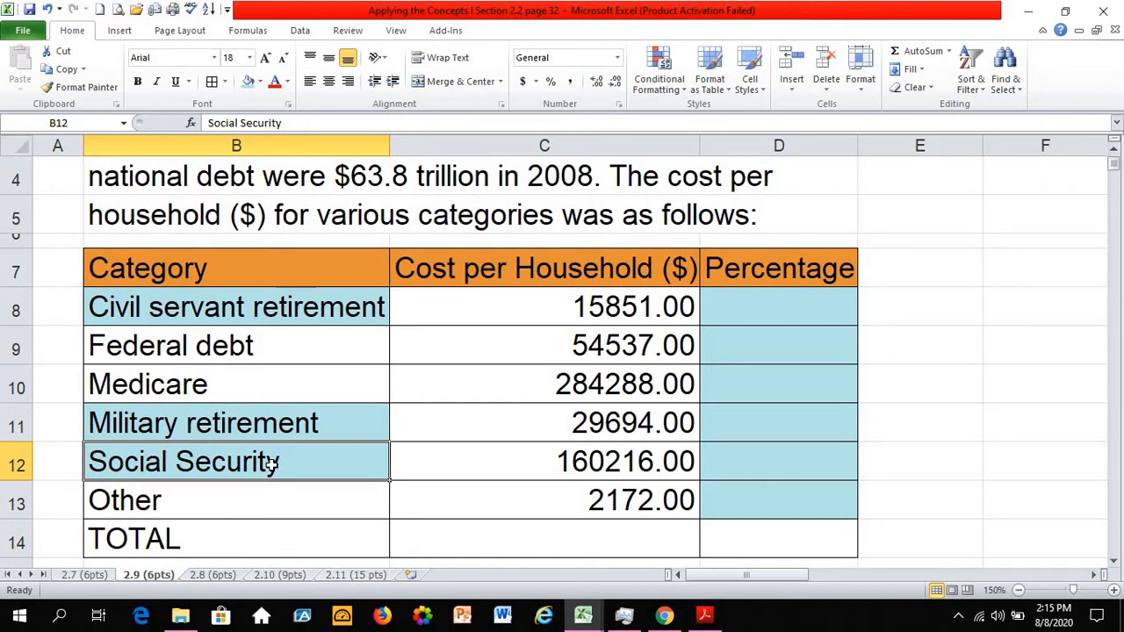
pyautogui.click(243, 396)
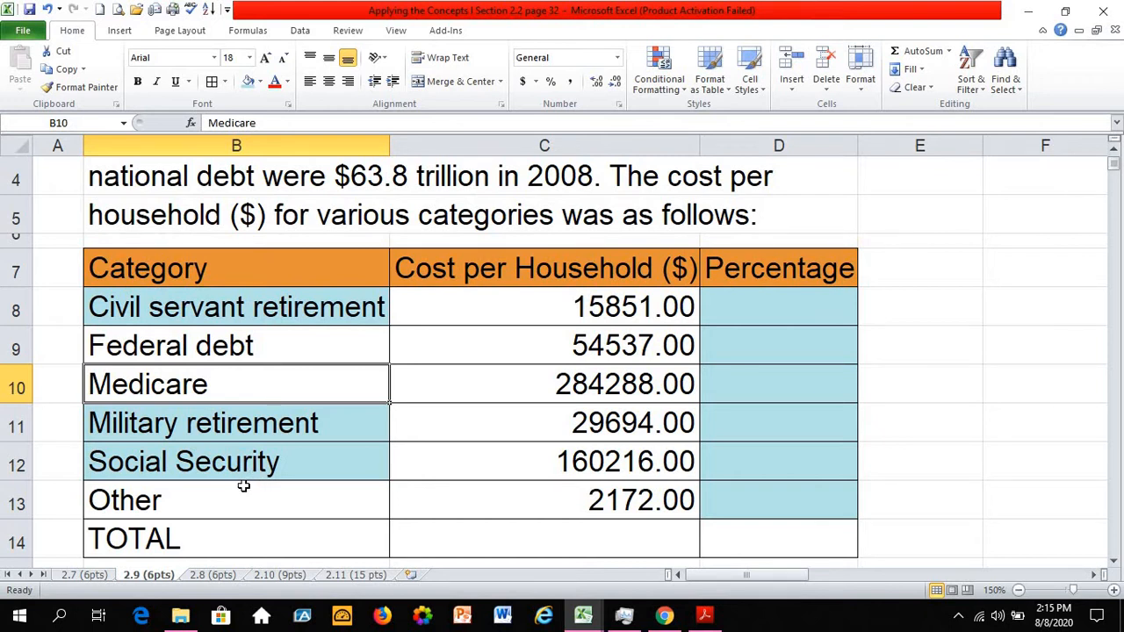
# - Total the household costs in C14 with the SUM function over C8:C13, entered as =SUM(SUM(C8:C13))
pyautogui.scroll(-2, 243, 485)
pyautogui.scroll(1, 244, 485)
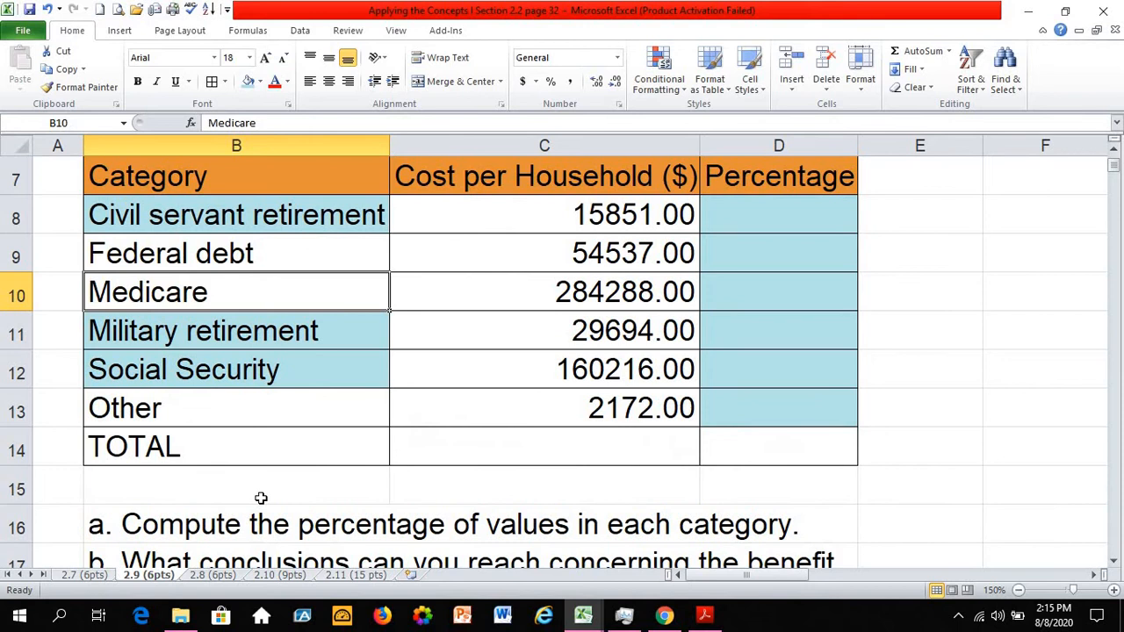
pyautogui.click(124, 539)
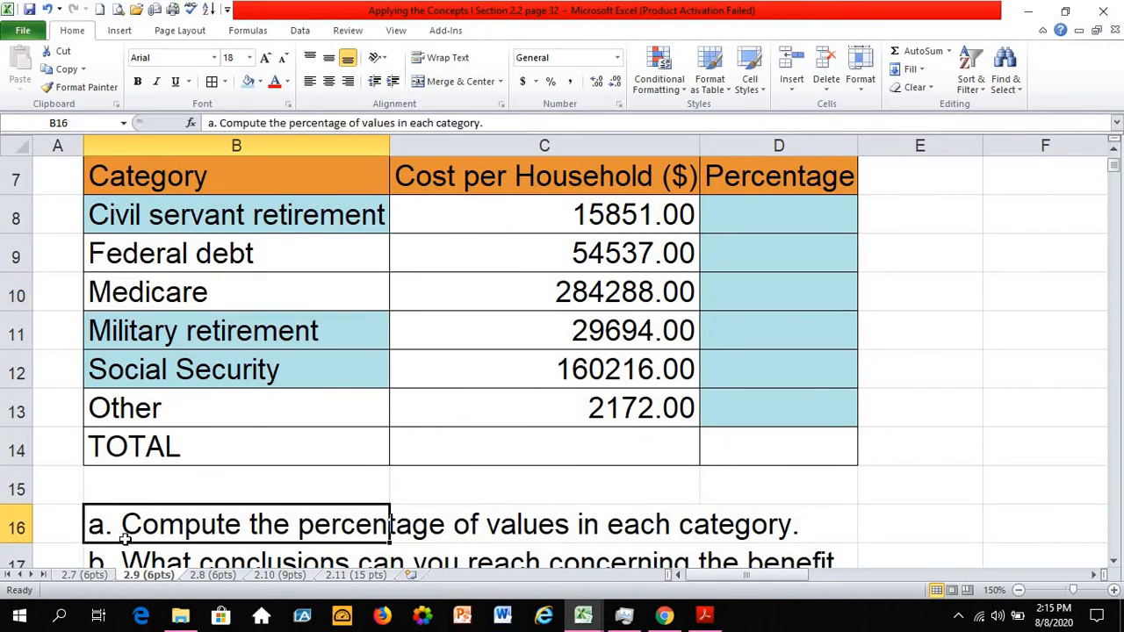
pyautogui.click(611, 447)
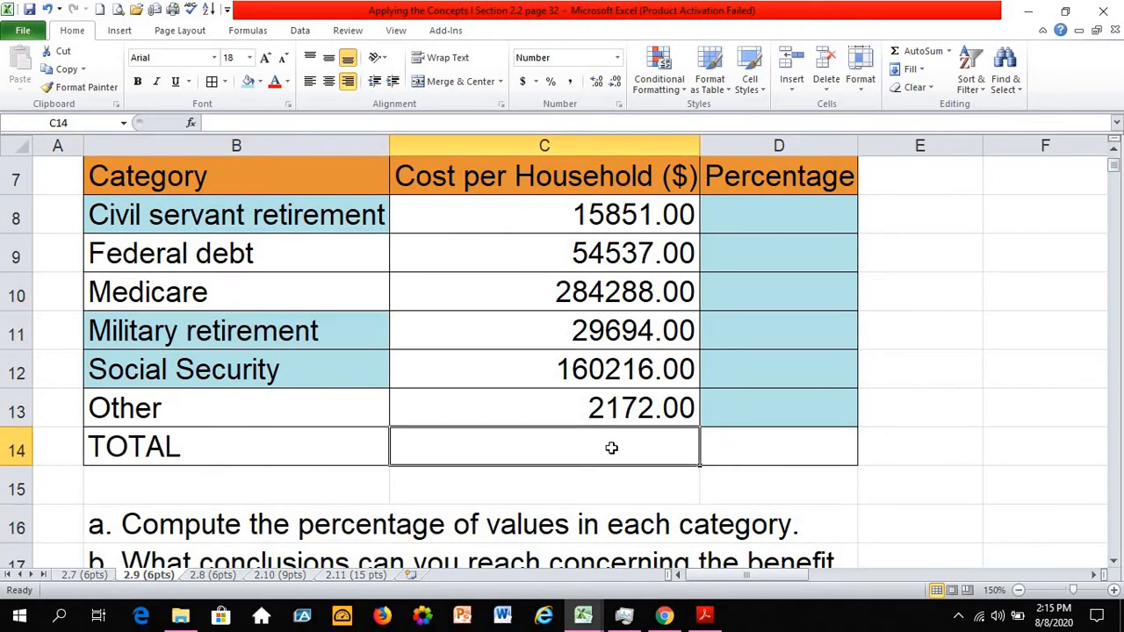
pyautogui.write('=')
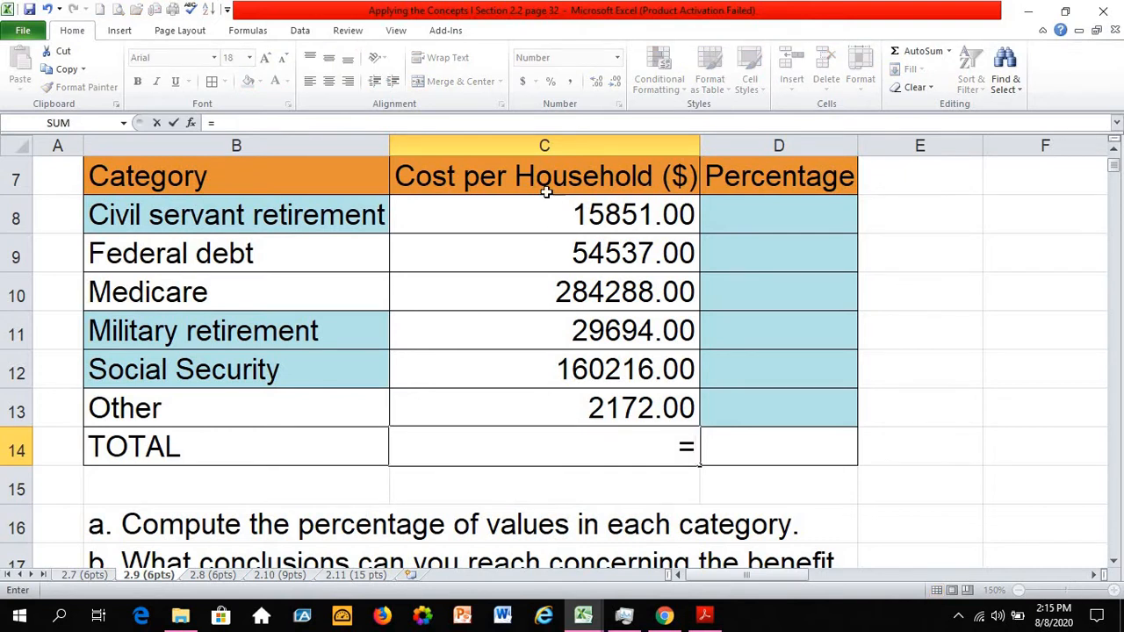
pyautogui.click(84, 123)
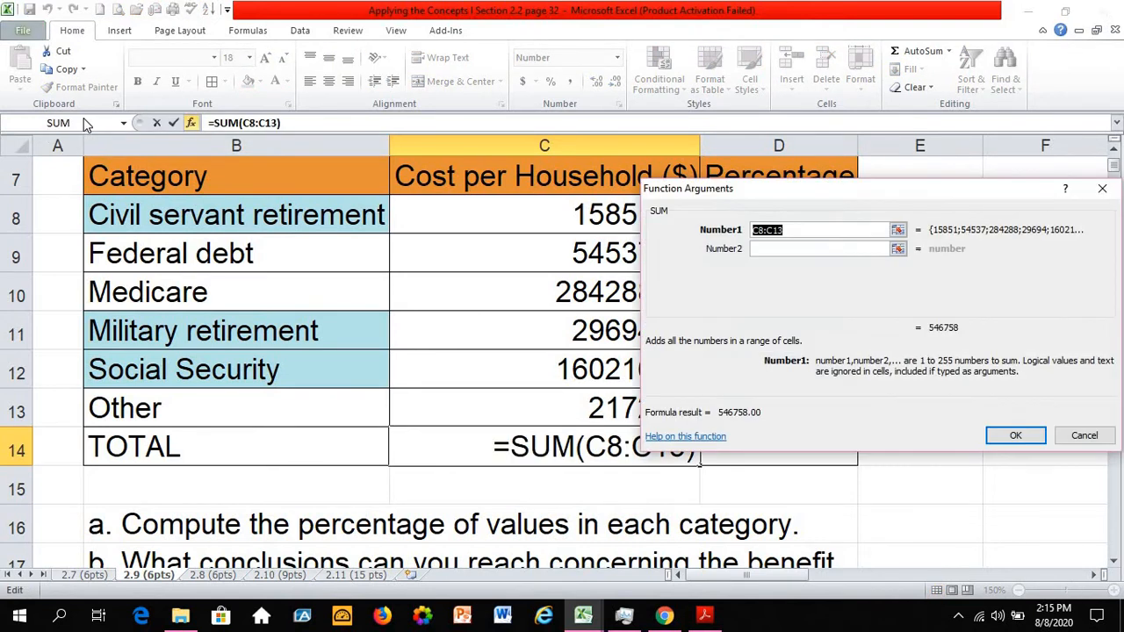
pyautogui.click(122, 123)
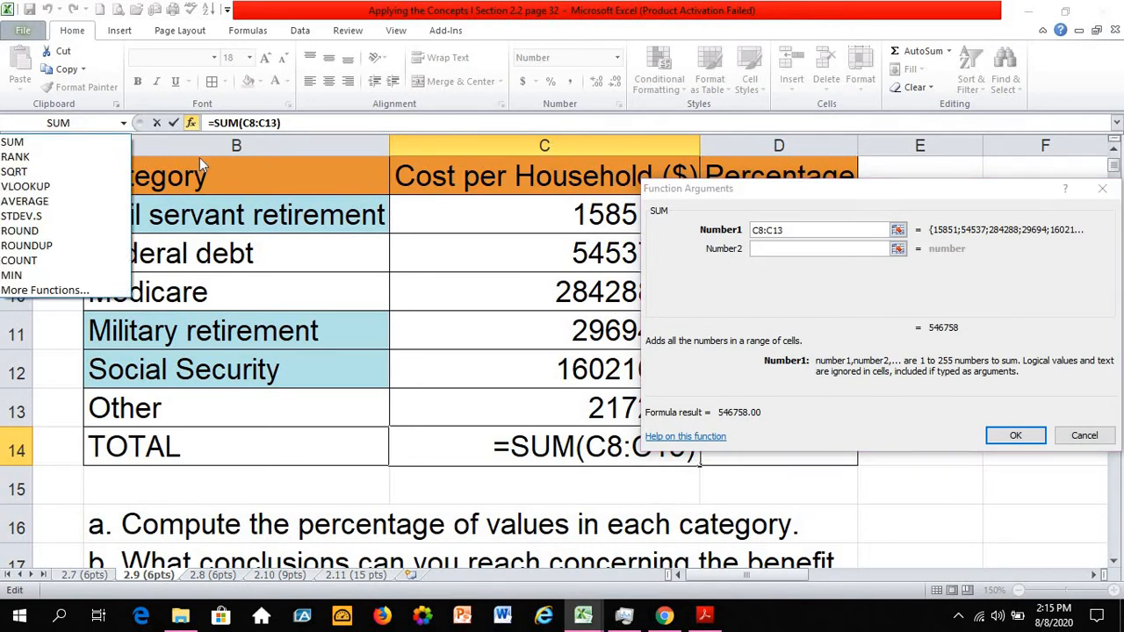
pyautogui.click(79, 141)
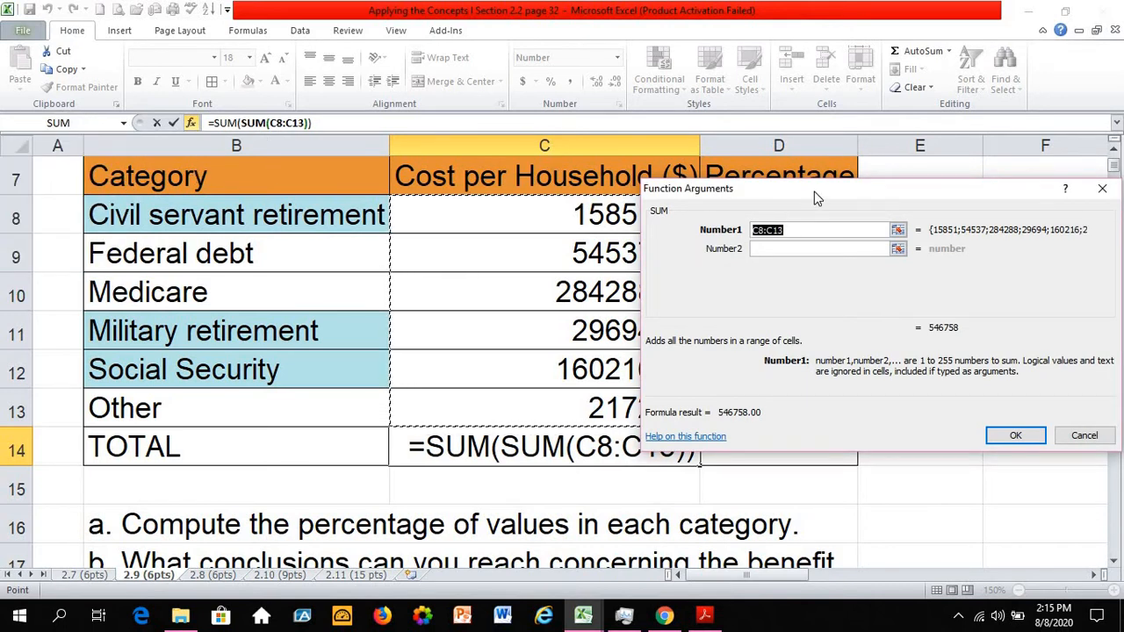
pyautogui.moveTo(814, 192); pyautogui.dragTo(893, 510)
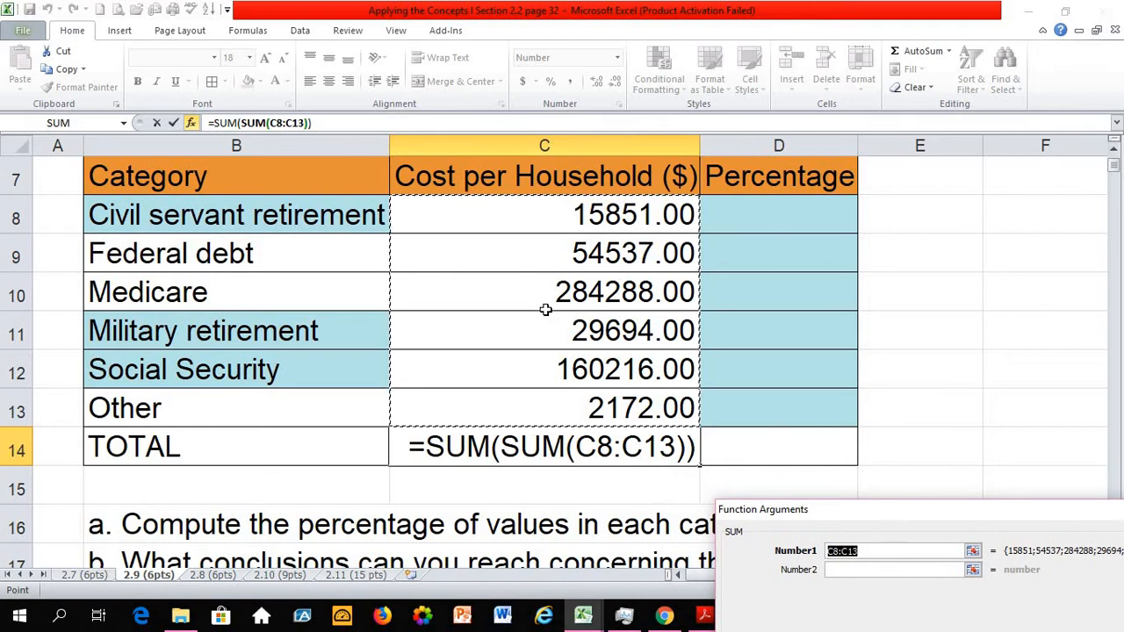
pyautogui.moveTo(521, 218); pyautogui.dragTo(529, 409)
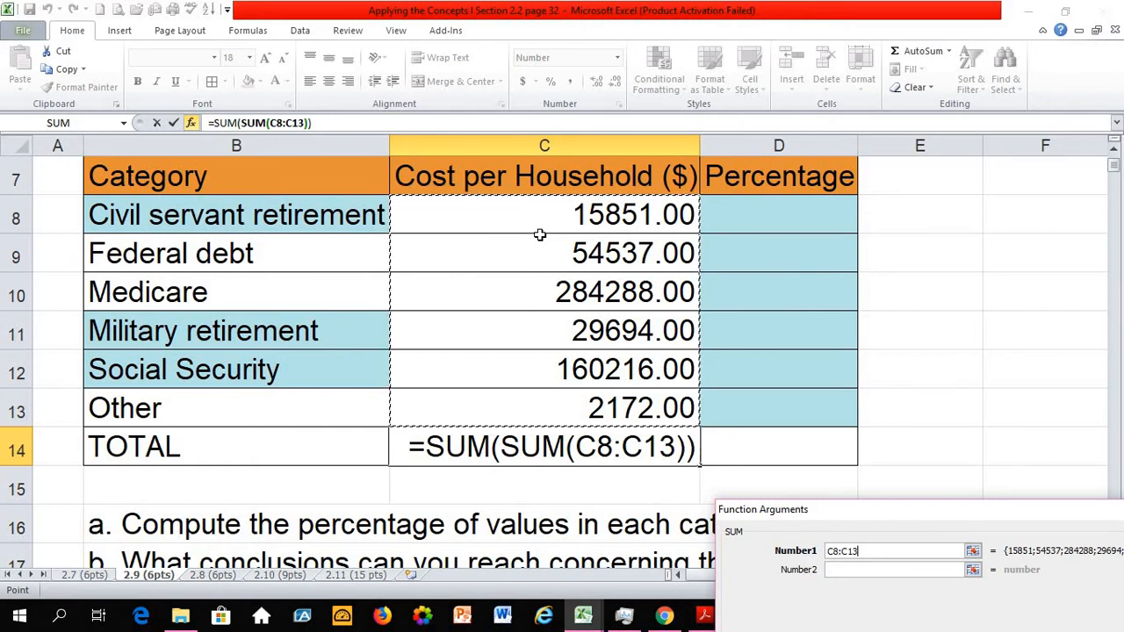
pyautogui.press('Return')
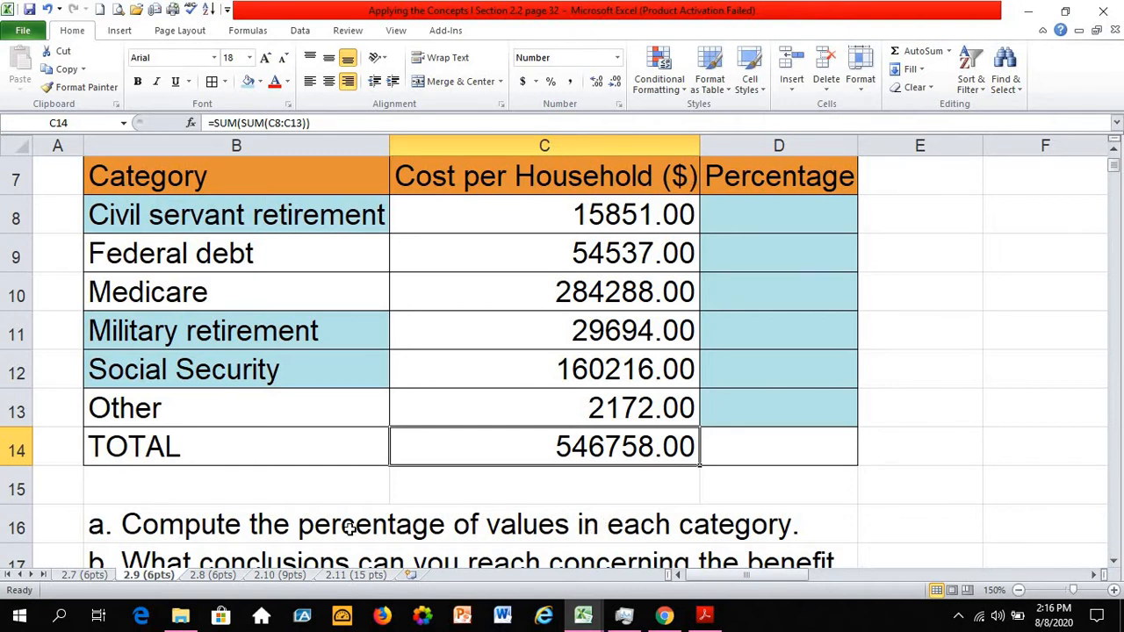
# - Calculate the Civil servant retirement percentage in D8 with the formula =C8/C14
pyautogui.click(764, 216)
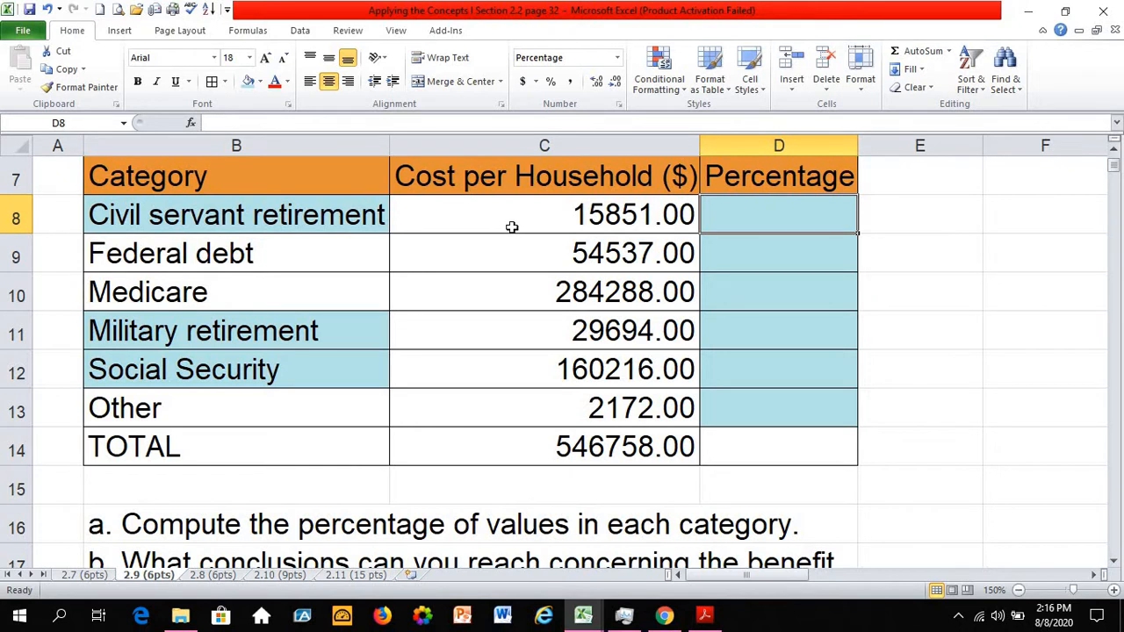
pyautogui.write('=')
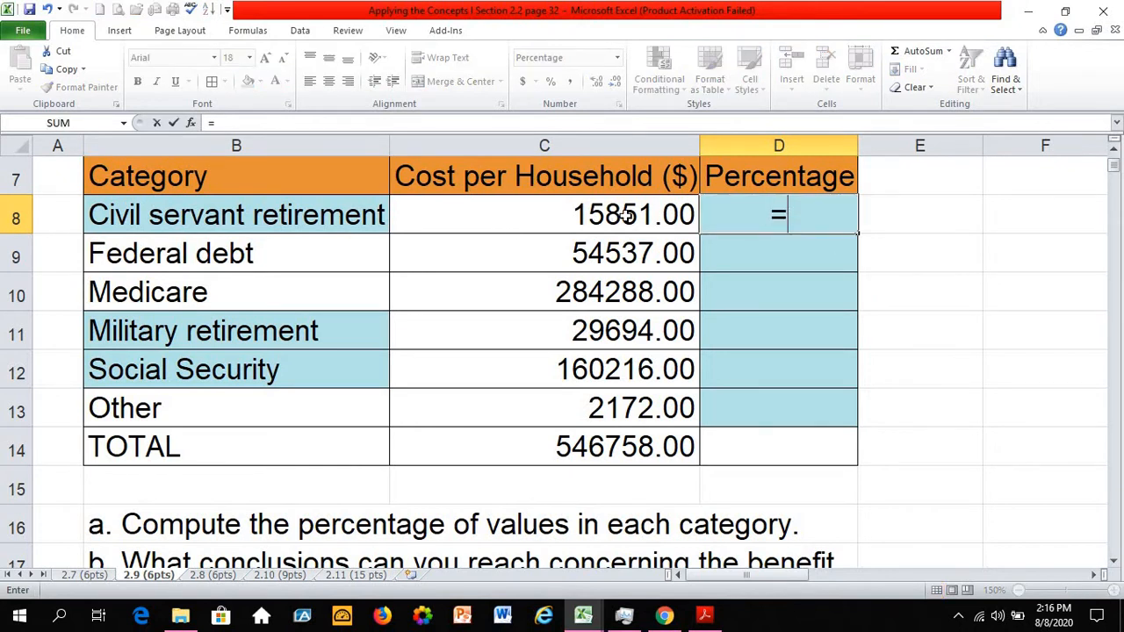
pyautogui.click(558, 215)
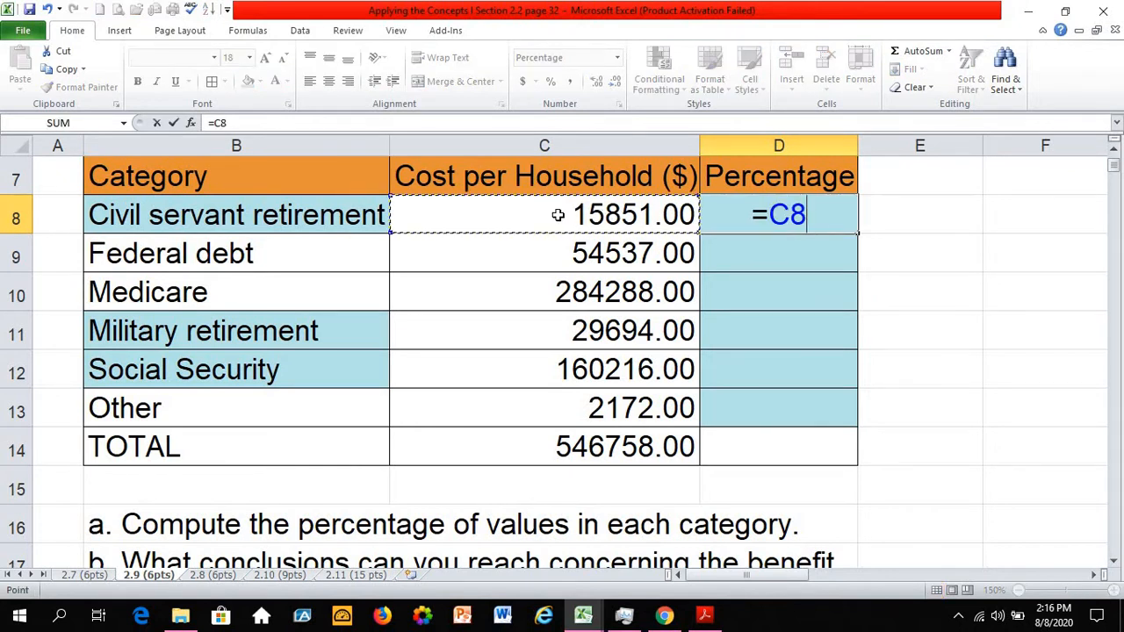
pyautogui.write('/')
pyautogui.click(627, 445)
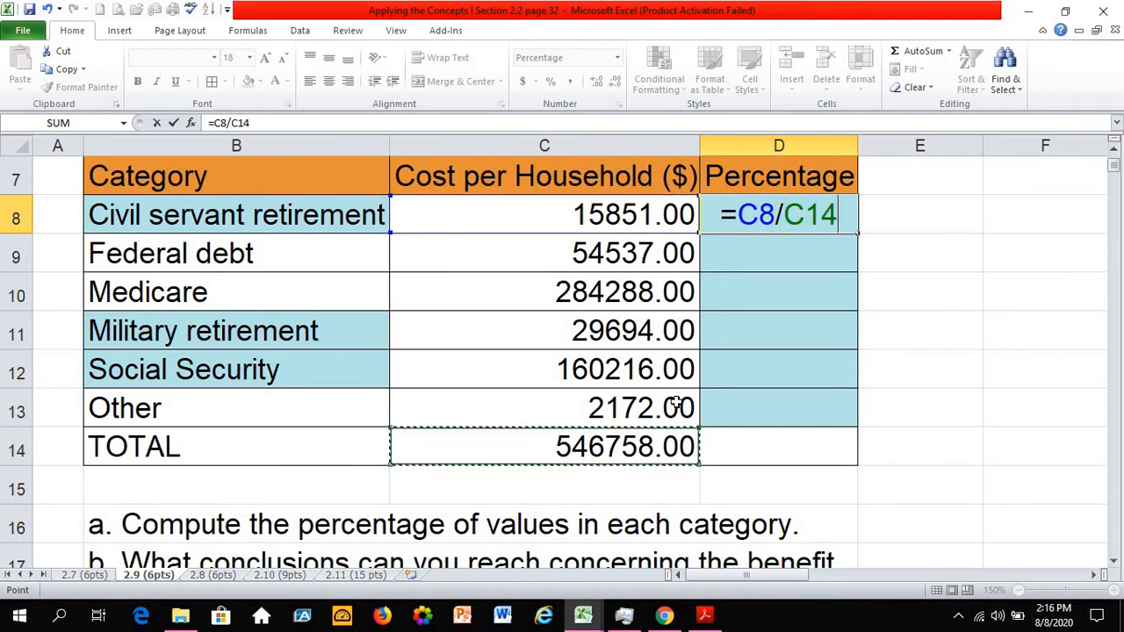
pyautogui.hotkey('ctrl', 'Return')
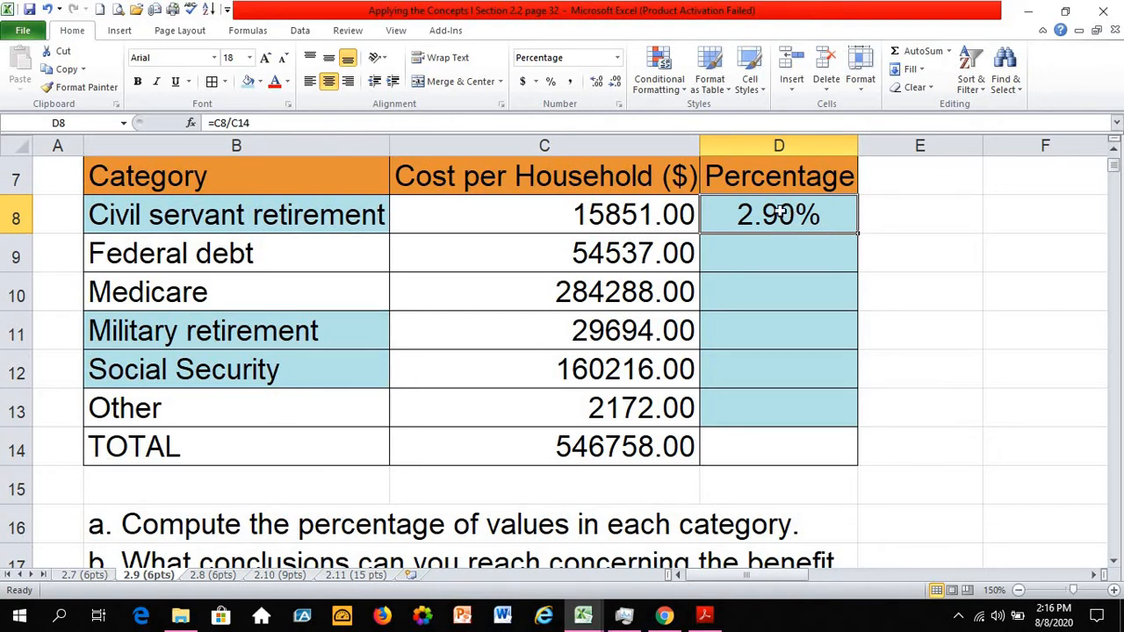
# - Switch D8's number format to General and back to a percentage with two decimal places
pyautogui.click(616, 57)
pyautogui.click(581, 93)
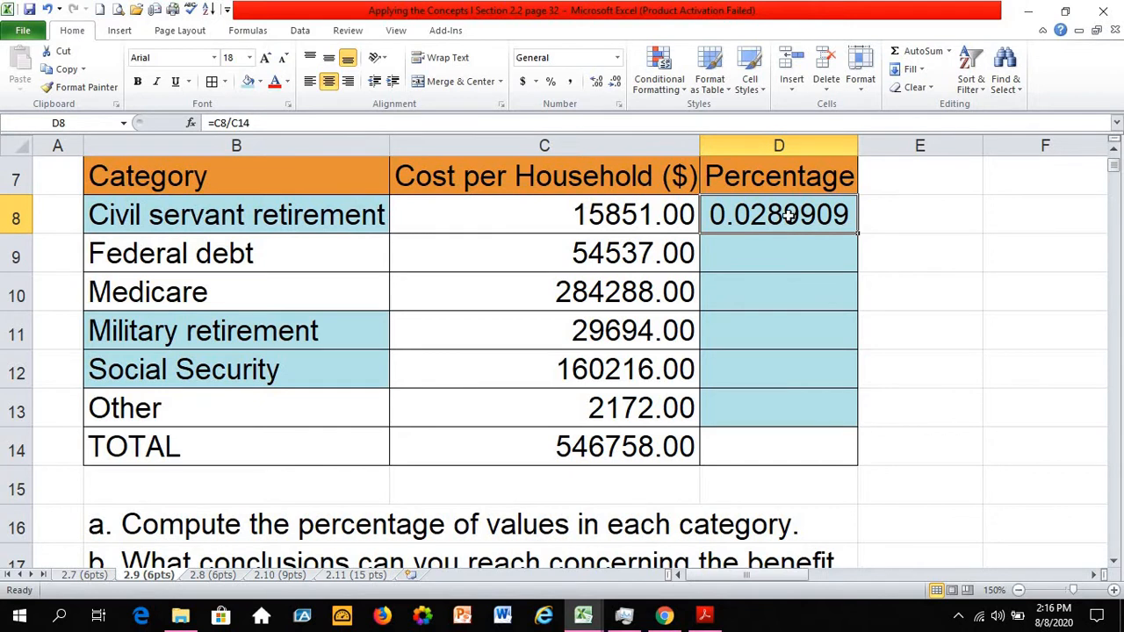
pyautogui.click(551, 86)
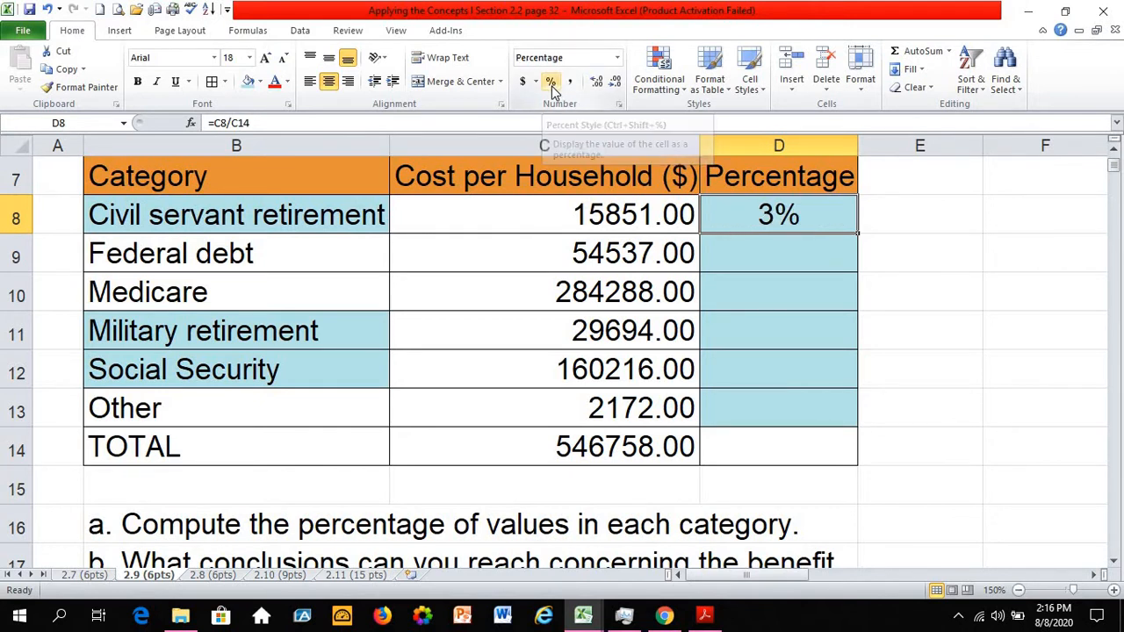
pyautogui.click(596, 80)
pyautogui.click(596, 81)
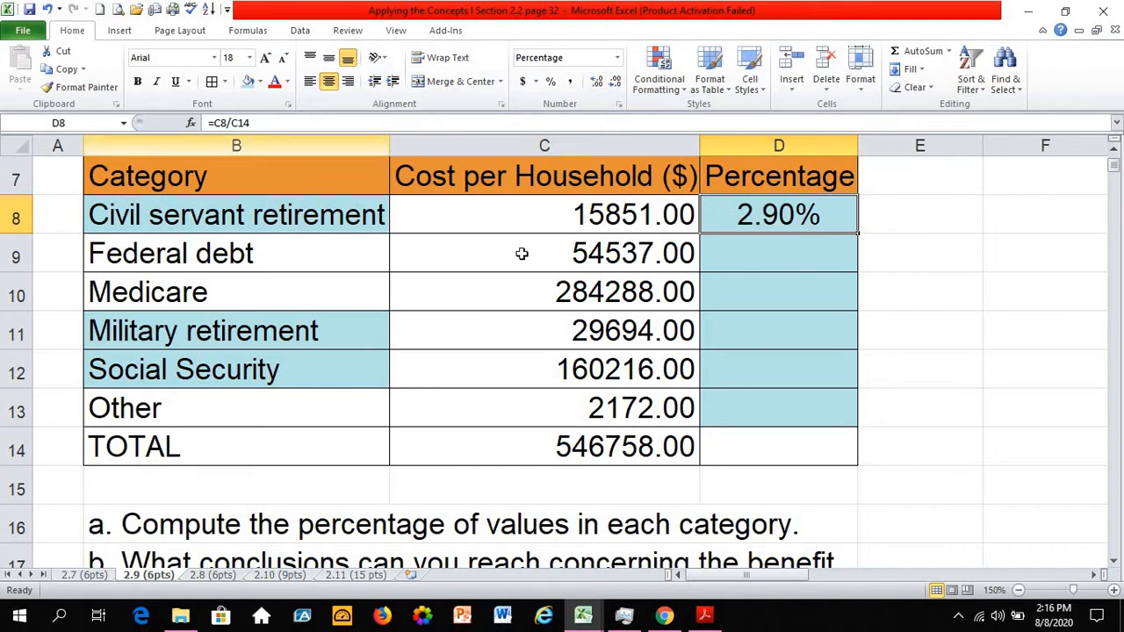
# - Make the total reference in D8's formula absolute so that it reads =C8/$C$14
pyautogui.click(789, 258)
pyautogui.click(791, 214)
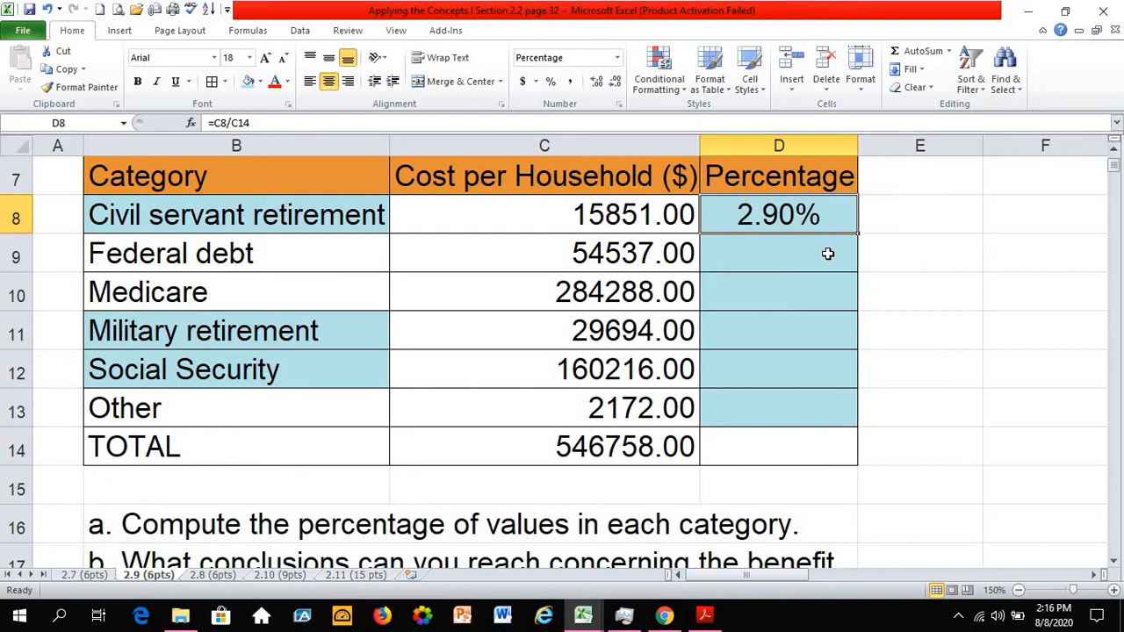
pyautogui.click(259, 122)
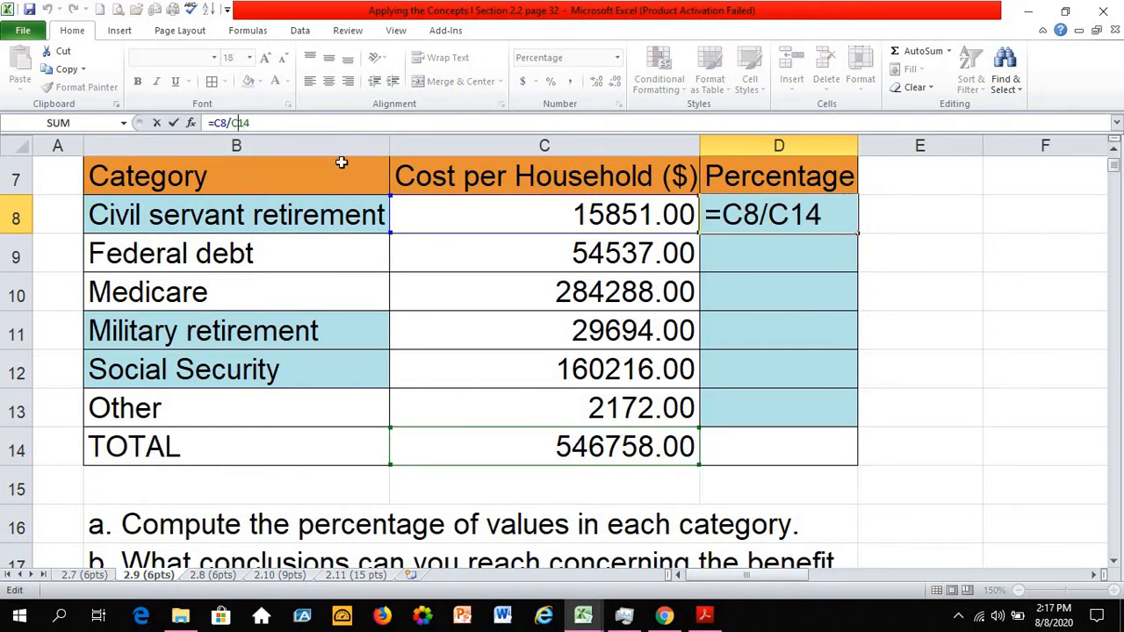
pyautogui.write('$')
pyautogui.press('Right')
pyautogui.write('$')
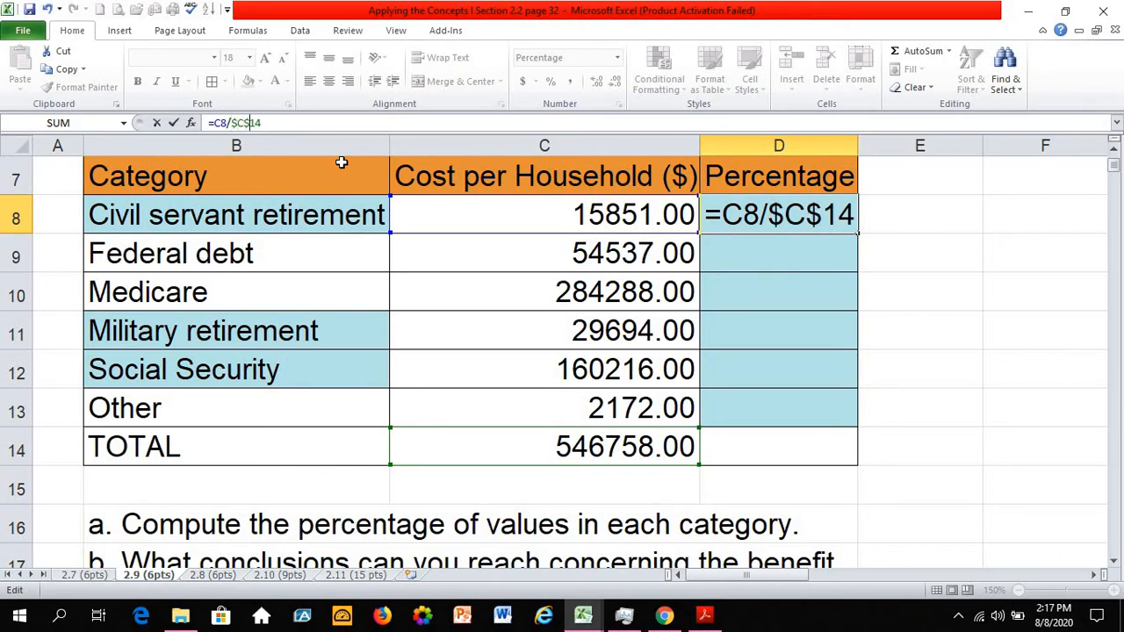
pyautogui.press('Return')
pyautogui.click(762, 217)
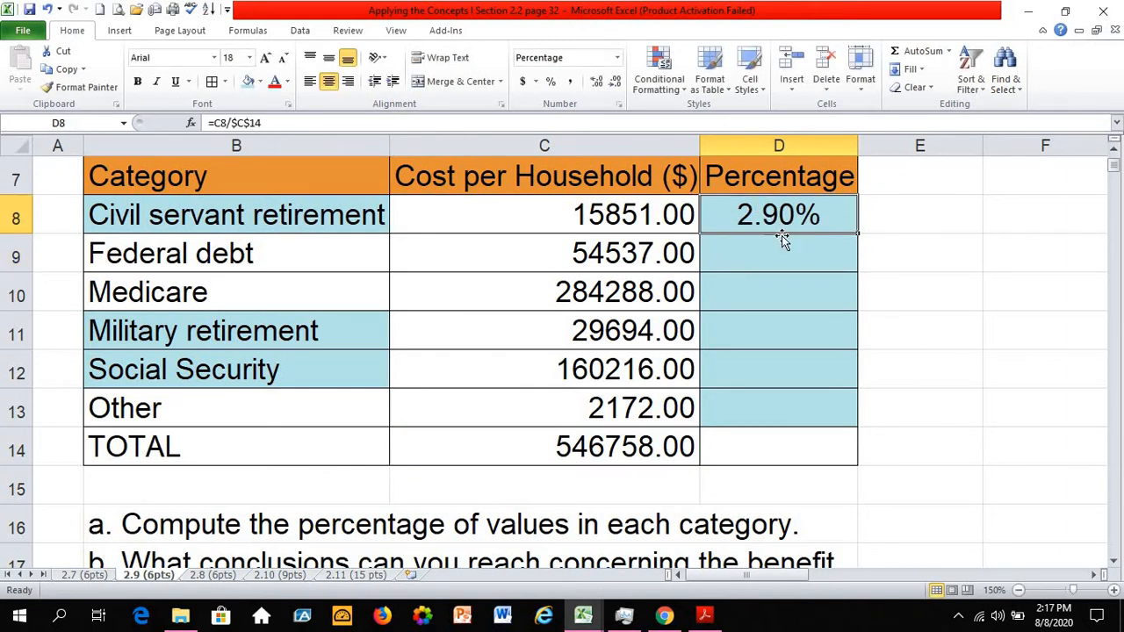
# - Check D8's absolute reference to the total and fill its formula down through D13
pyautogui.click(311, 128)
pyautogui.click(308, 120)
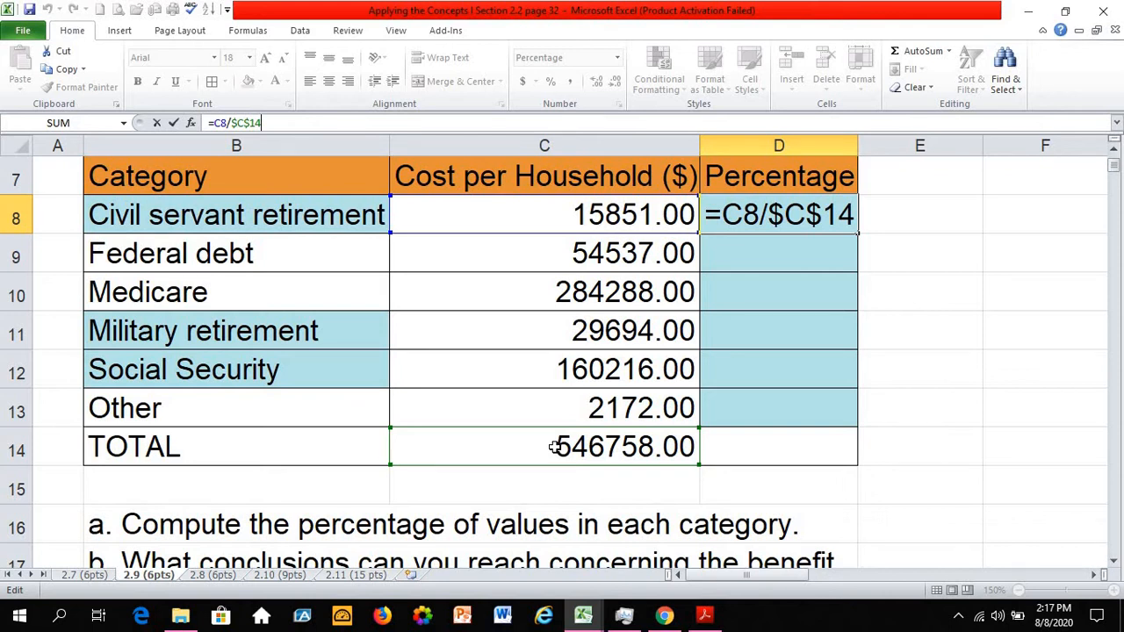
pyautogui.press('Return')
pyautogui.click(848, 226)
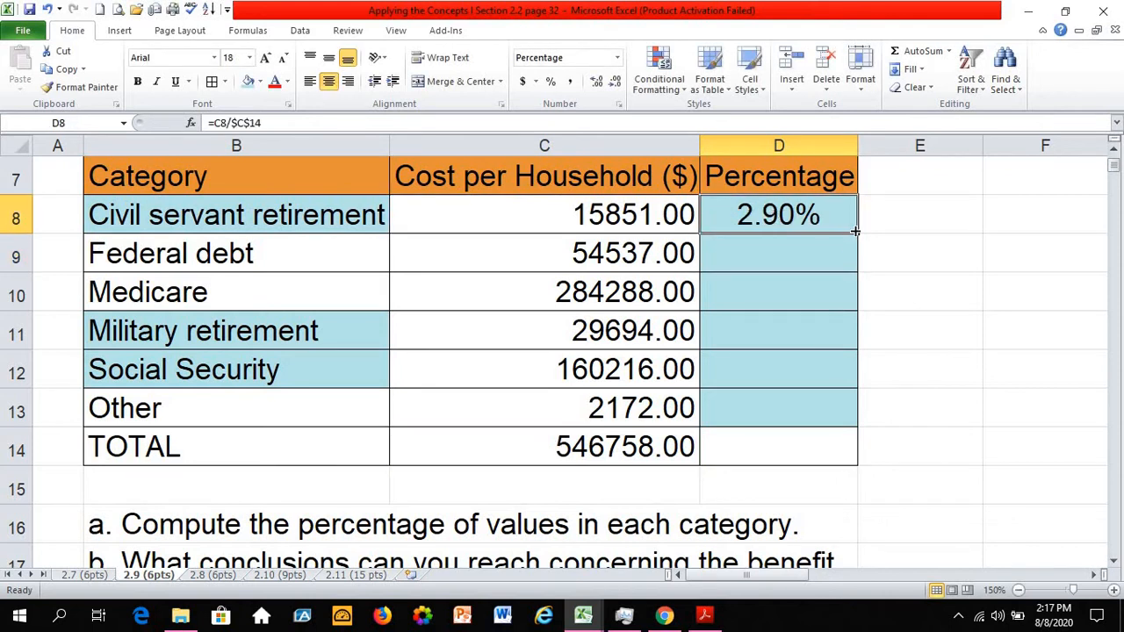
pyautogui.moveTo(856, 231); pyautogui.dragTo(631, 423)
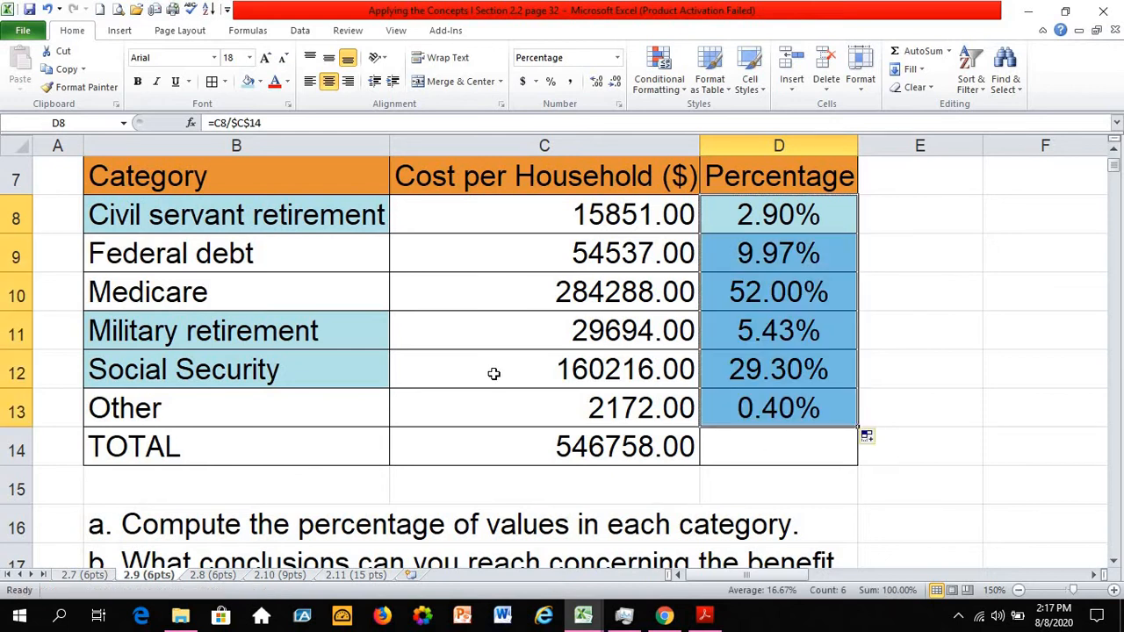
pyautogui.click(735, 416)
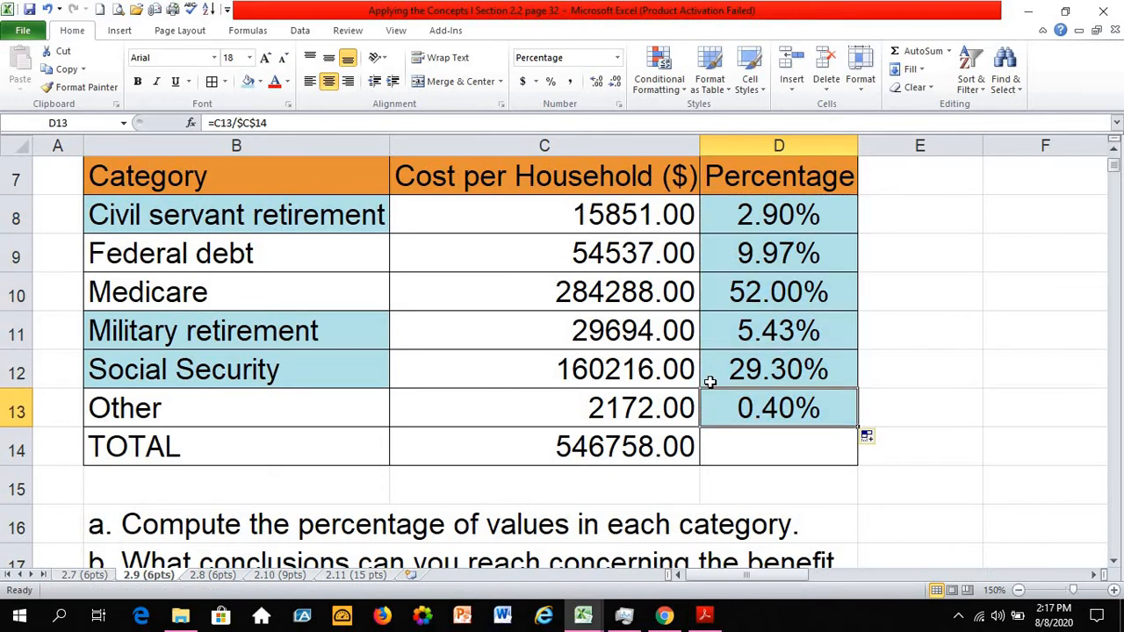
# - Copy the total formula from C14 into D14, format the result as a percentage and centre it
pyautogui.click(633, 455)
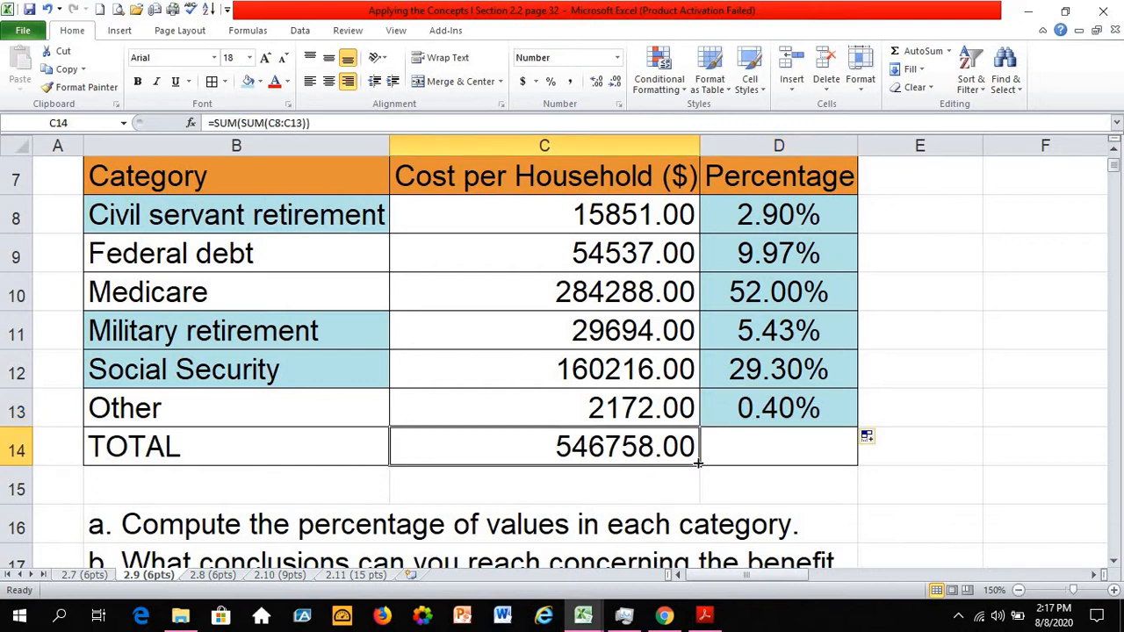
pyautogui.moveTo(702, 467); pyautogui.dragTo(823, 459)
pyautogui.click(550, 81)
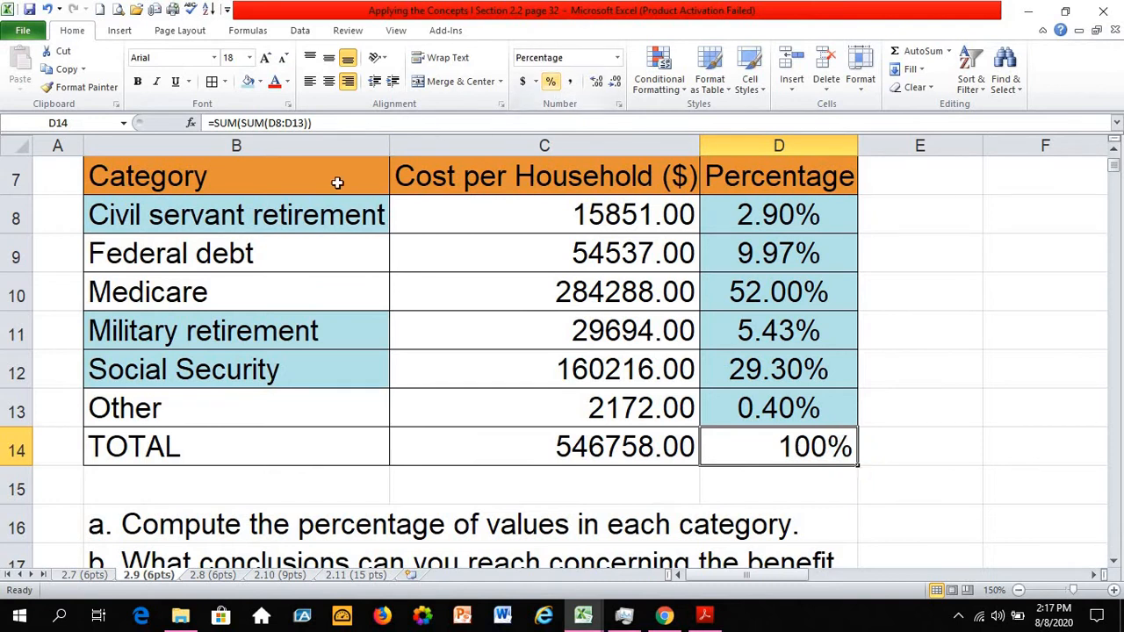
pyautogui.click(328, 81)
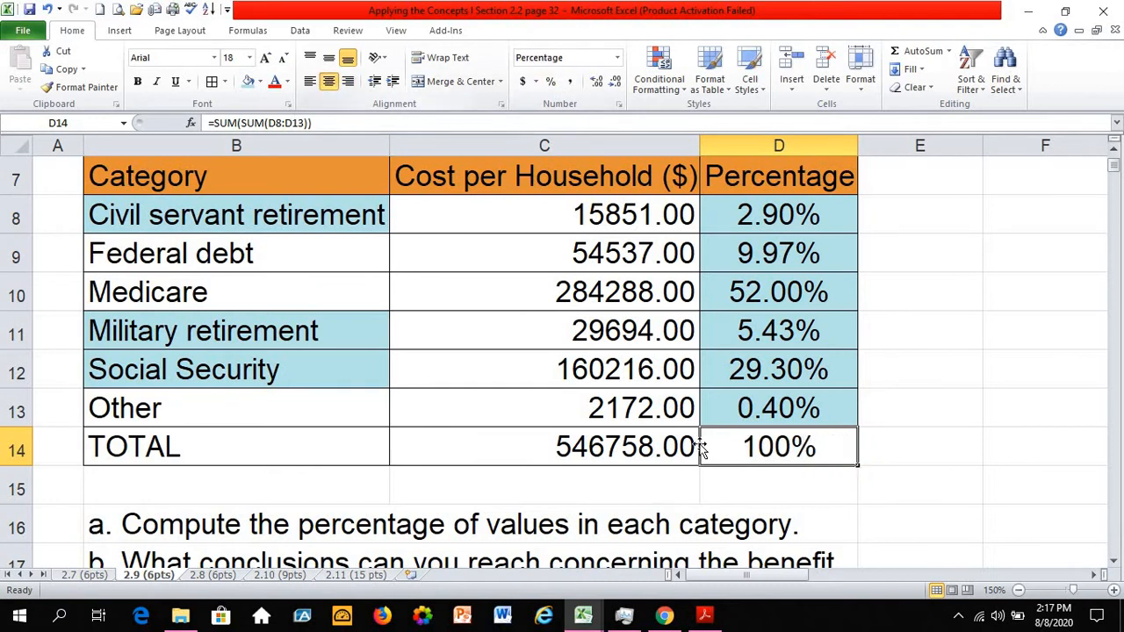
# - Review the percentages in D8 to D13 against the total in D14, checking the first three categories individually
pyautogui.moveTo(746, 215); pyautogui.dragTo(738, 408)
pyautogui.click(761, 453)
pyautogui.click(745, 216)
pyautogui.click(746, 250)
pyautogui.click(751, 301)
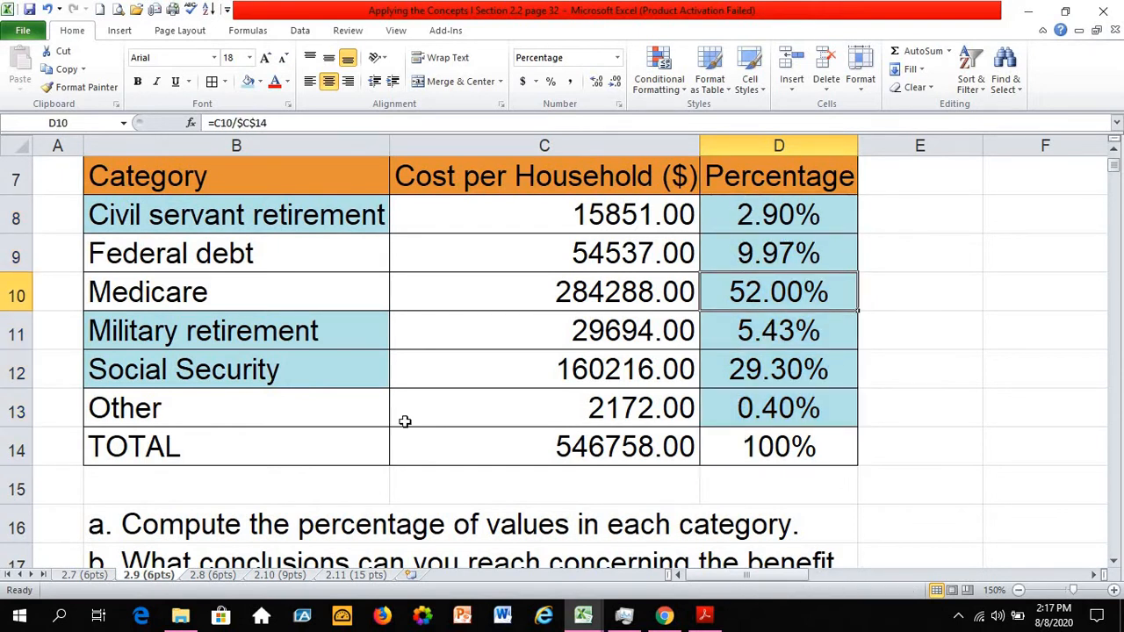
# - Auto-fit the height of row 18 to fit the second line of question b
pyautogui.click(128, 559)
pyautogui.scroll(-1, 128, 508)
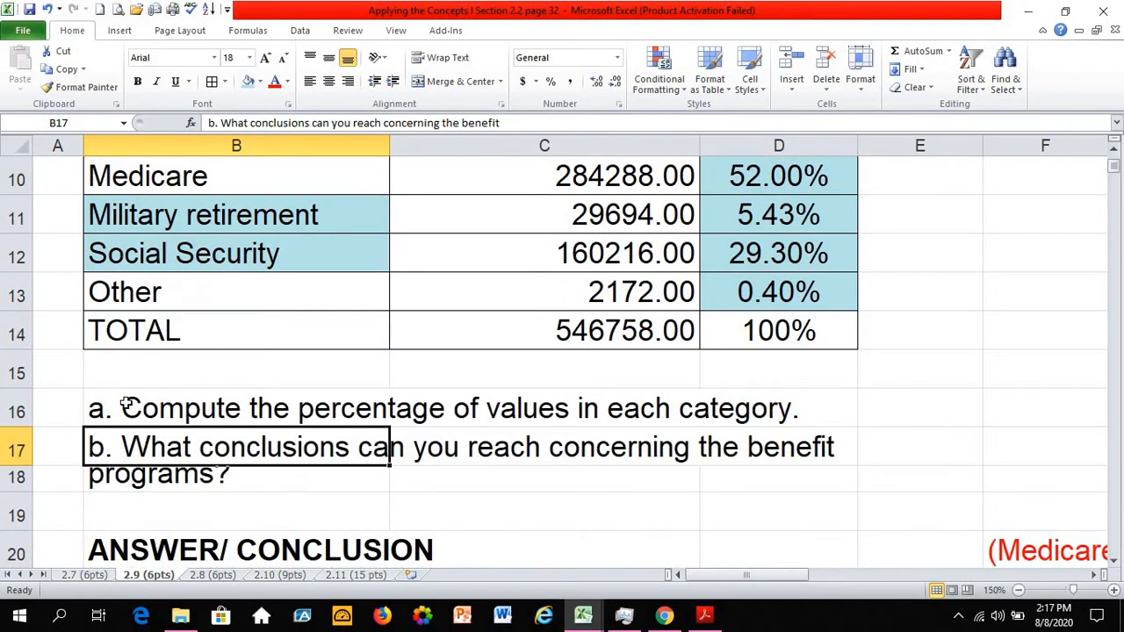
pyautogui.doubleClick(14, 491)
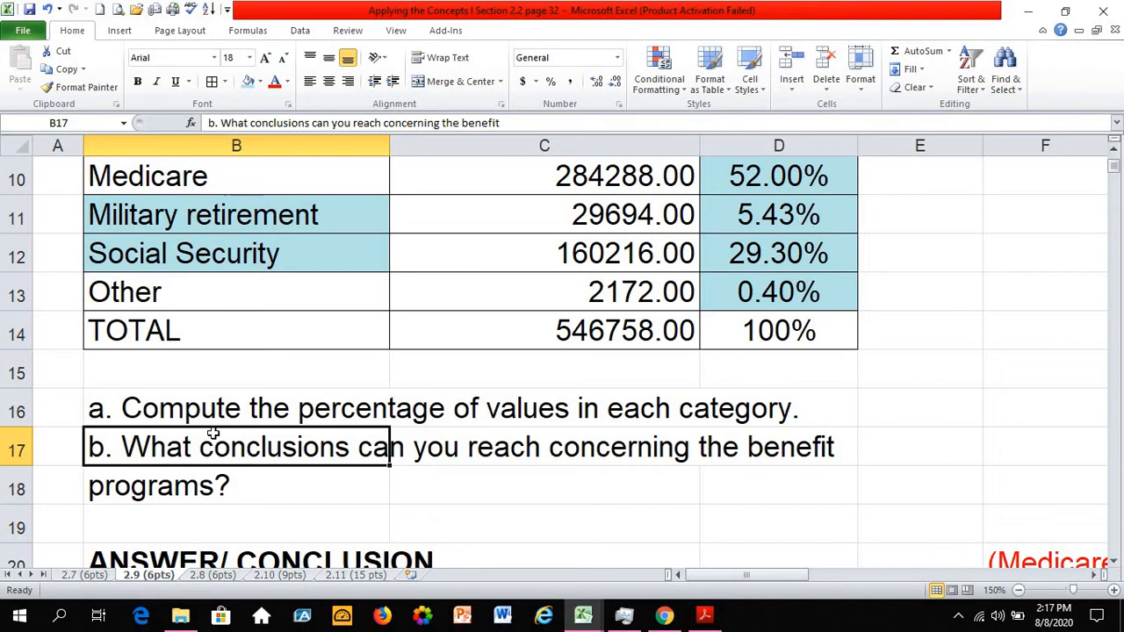
# - Read question b about the benefit programs and the explanatory notes on Medicare and Social Security in F20 and F21
pyautogui.scroll(1, 212, 433)
pyautogui.scroll(-1, 212, 430)
pyautogui.scroll(-1, 319, 547)
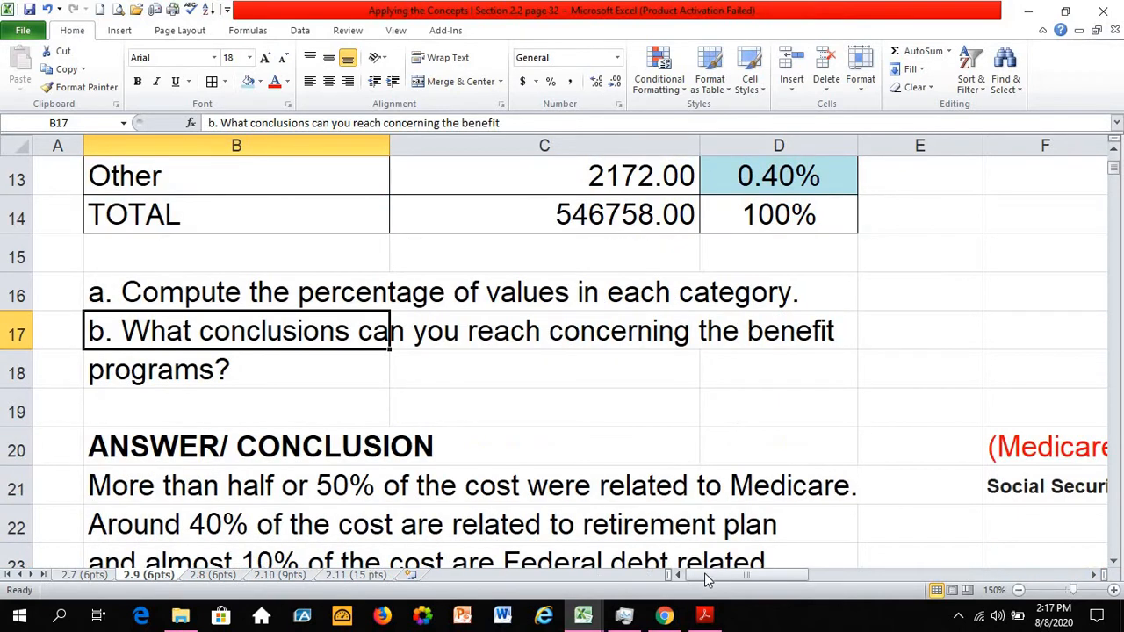
pyautogui.moveTo(764, 581); pyautogui.dragTo(790, 578)
pyautogui.click(397, 448)
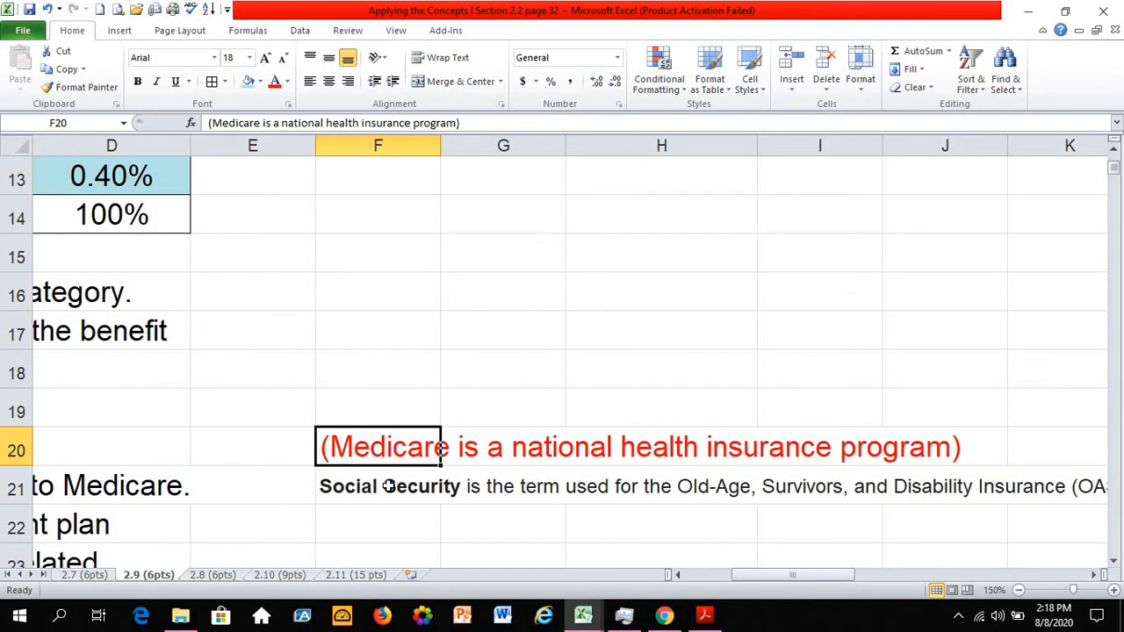
pyautogui.click(388, 481)
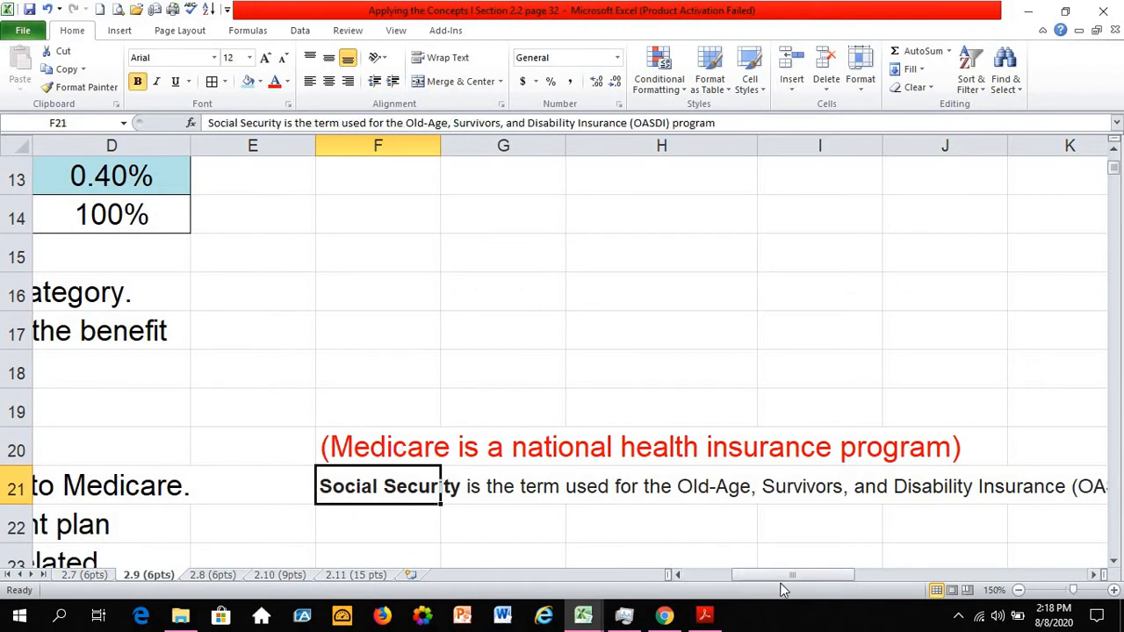
# - Read the rest of the Social Security definition across row 21
pyautogui.click(646, 488)
pyautogui.click(799, 495)
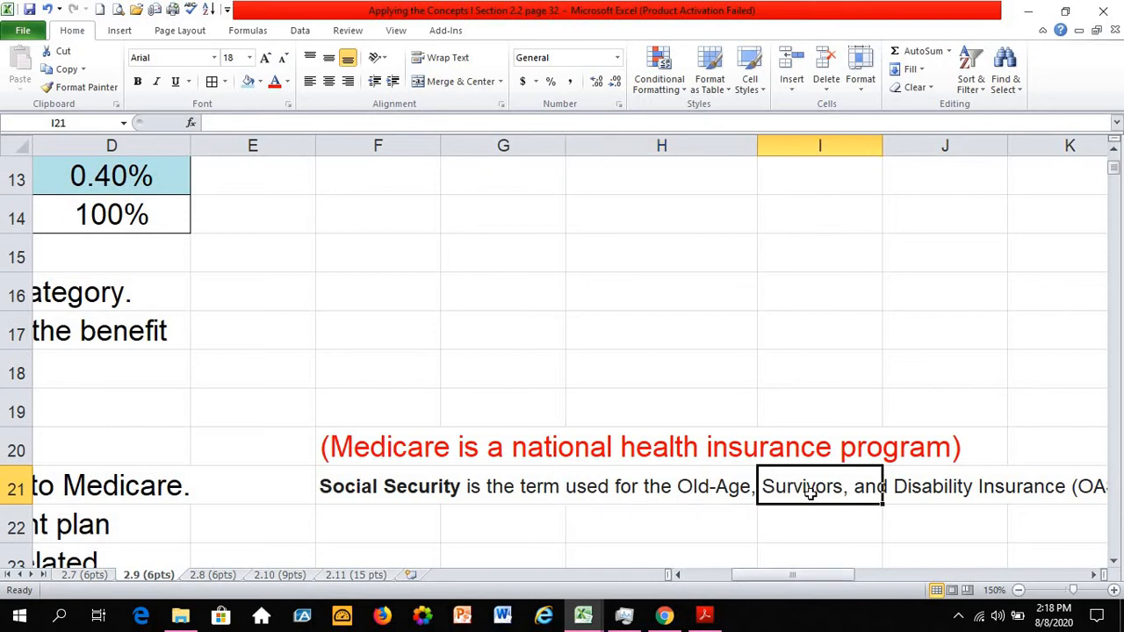
pyautogui.click(943, 492)
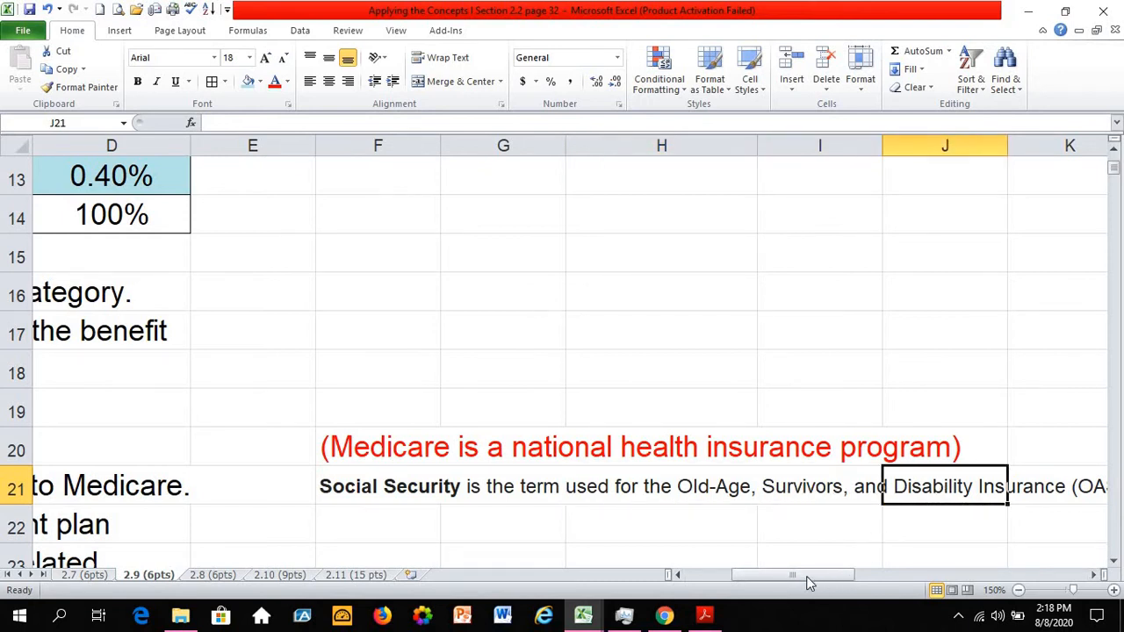
# - Review the blue-shaded retirement-related categories in B8, B11 and B12 of the cost table
pyautogui.moveTo(806, 576); pyautogui.dragTo(606, 596)
pyautogui.scroll(3, 165, 449)
pyautogui.click(174, 309)
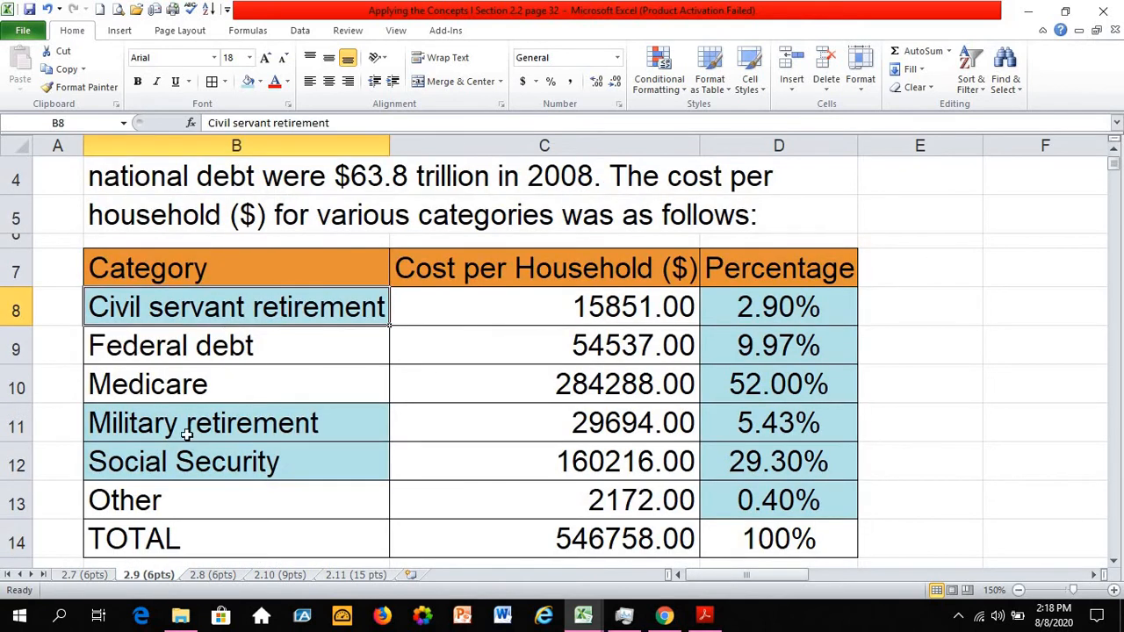
pyautogui.click(188, 432)
pyautogui.click(195, 467)
pyautogui.click(191, 435)
pyautogui.click(204, 313)
pyautogui.click(251, 426)
pyautogui.click(275, 471)
pyautogui.click(304, 422)
pyautogui.click(317, 305)
pyautogui.click(297, 418)
pyautogui.click(313, 469)
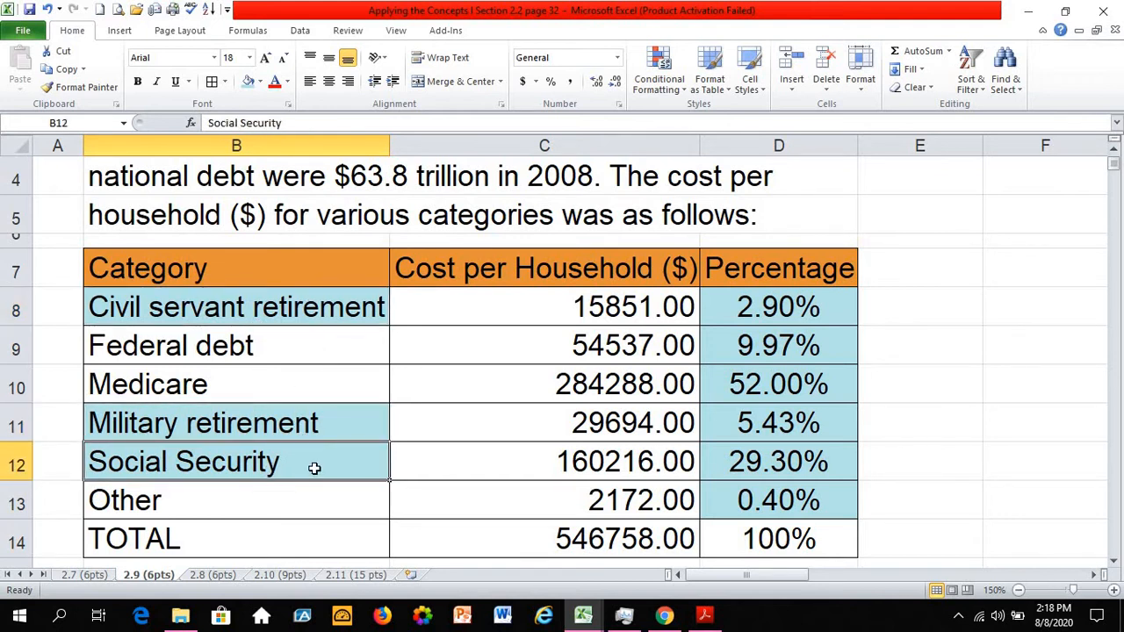
pyautogui.click(320, 306)
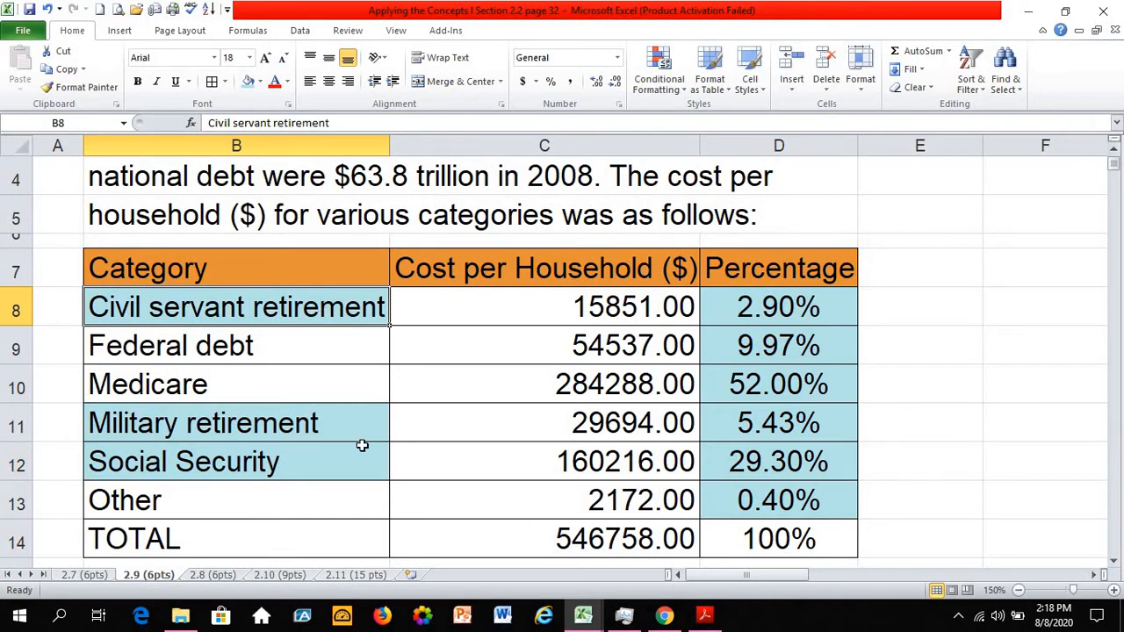
pyautogui.click(270, 462)
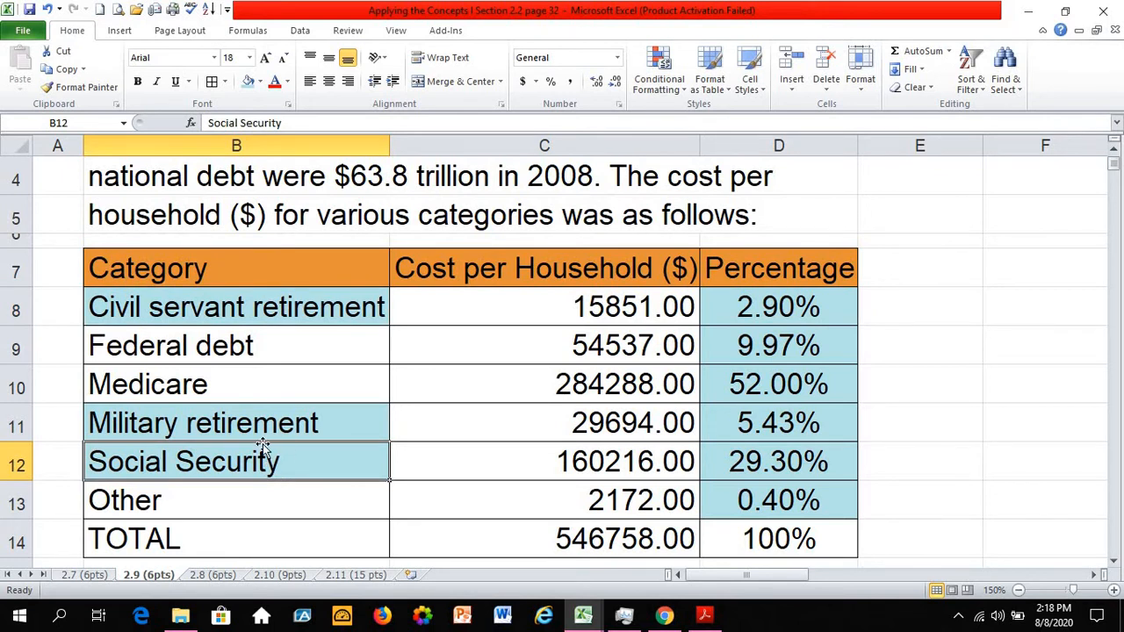
# - Compare the Medicare percentage in D10 with the percentages of the military retirement, Social Security and civil servant retirement categories
pyautogui.scroll(-3, 264, 447)
pyautogui.click(201, 291)
pyautogui.scroll(-3, 292, 376)
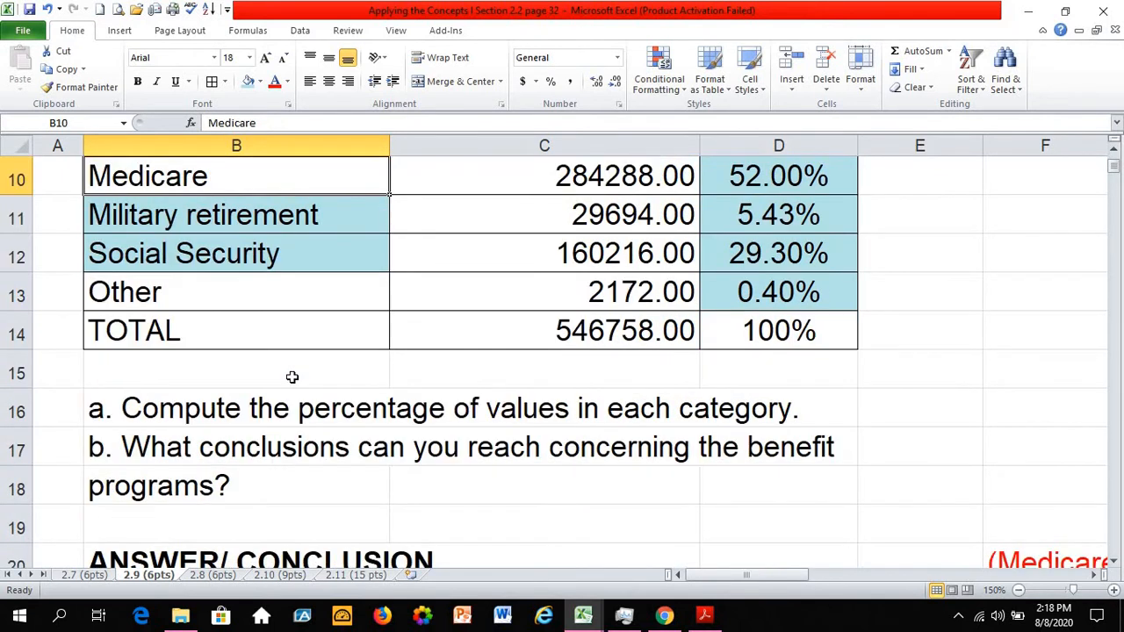
pyautogui.scroll(3, 292, 376)
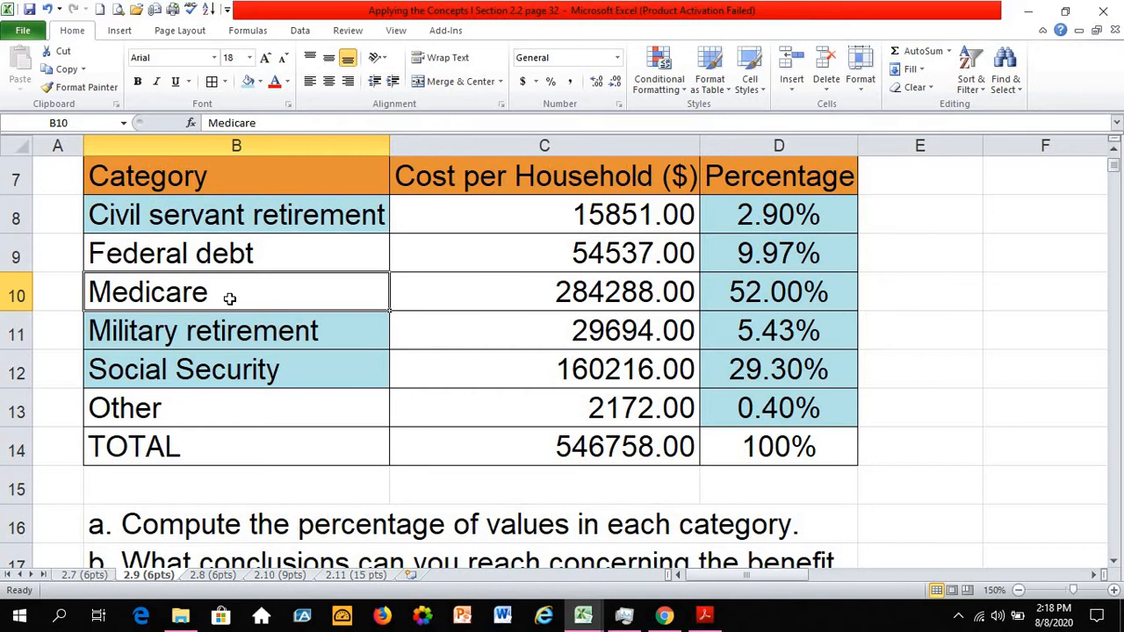
pyautogui.click(742, 296)
pyautogui.click(308, 338)
pyautogui.click(303, 363)
pyautogui.click(766, 336)
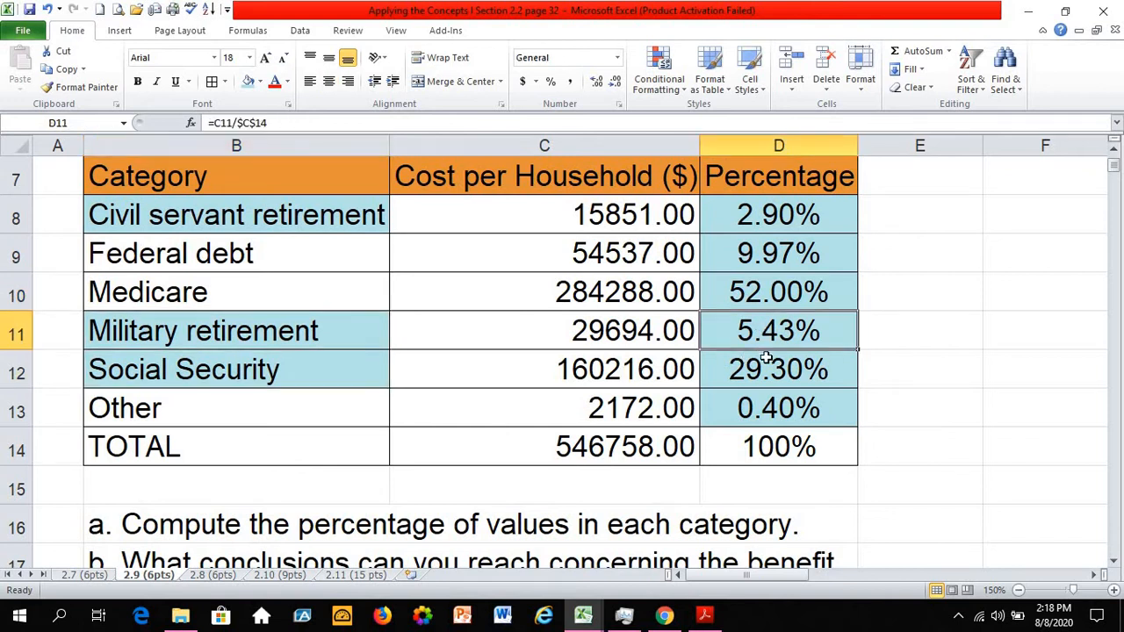
pyautogui.click(773, 374)
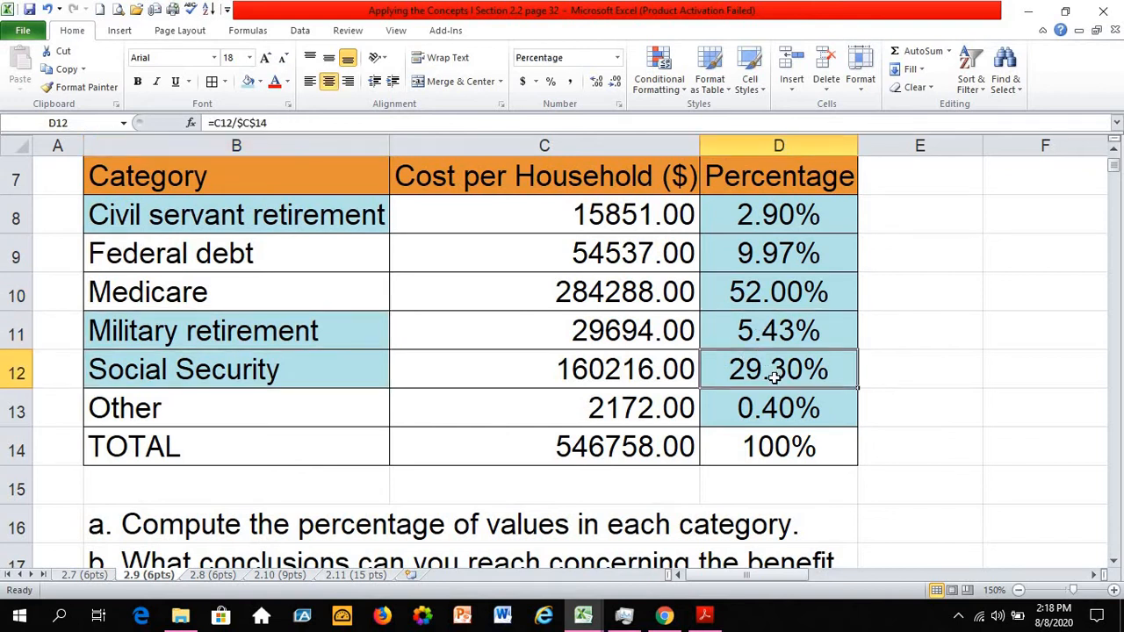
pyautogui.click(307, 330)
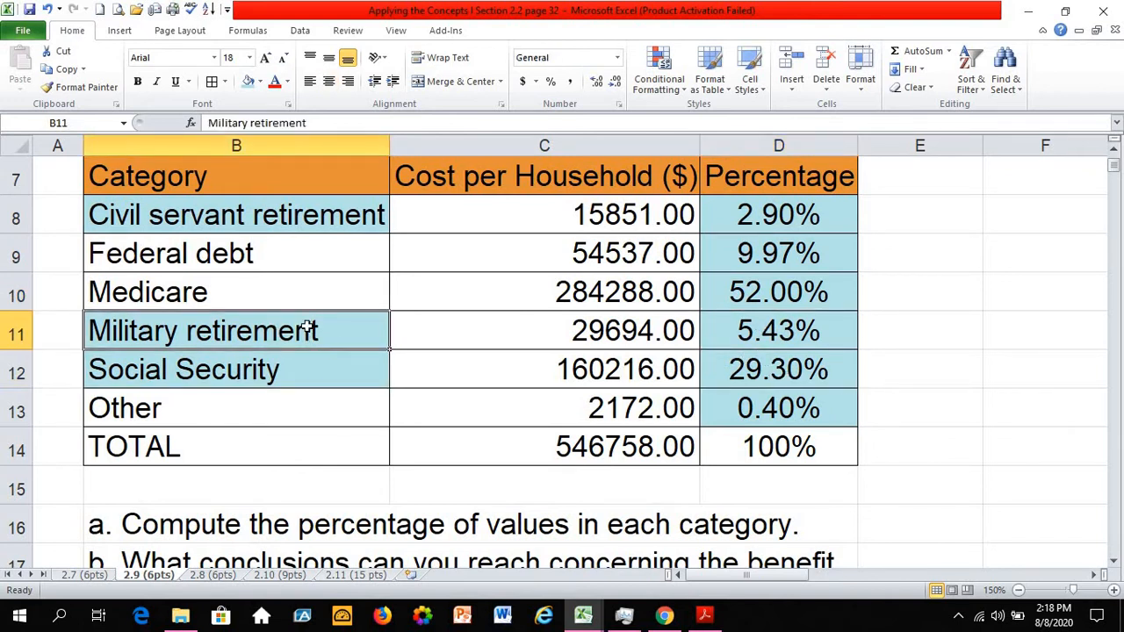
pyautogui.click(306, 211)
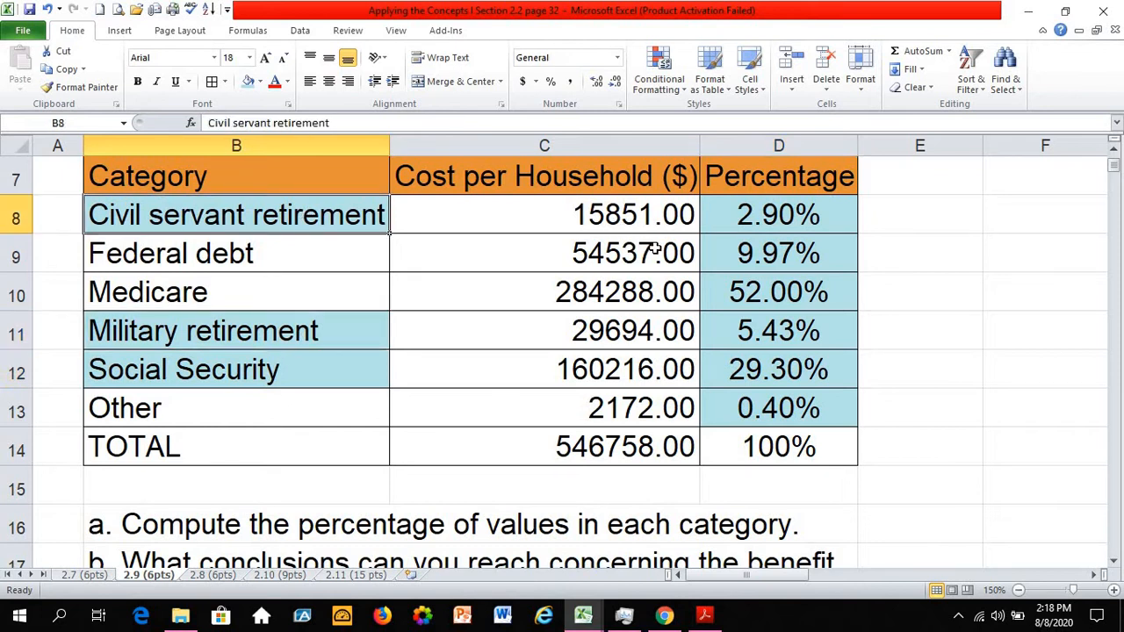
pyautogui.click(795, 372)
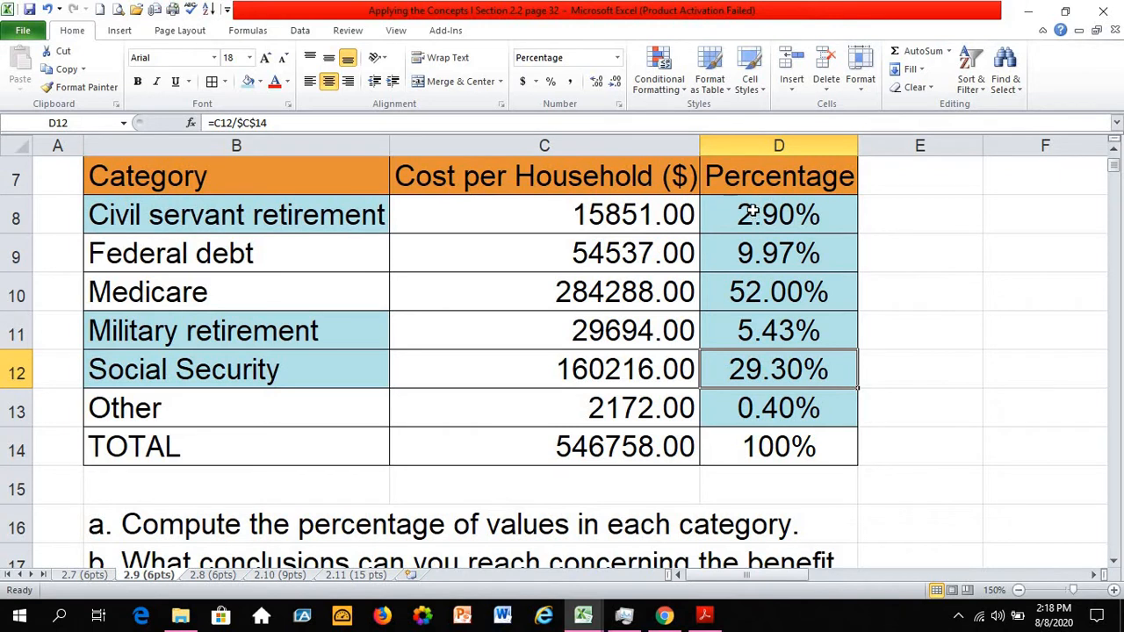
# - Read the Medicare and retirement plan statements of the conclusion in B21 and B22
pyautogui.scroll(-2, 742, 307)
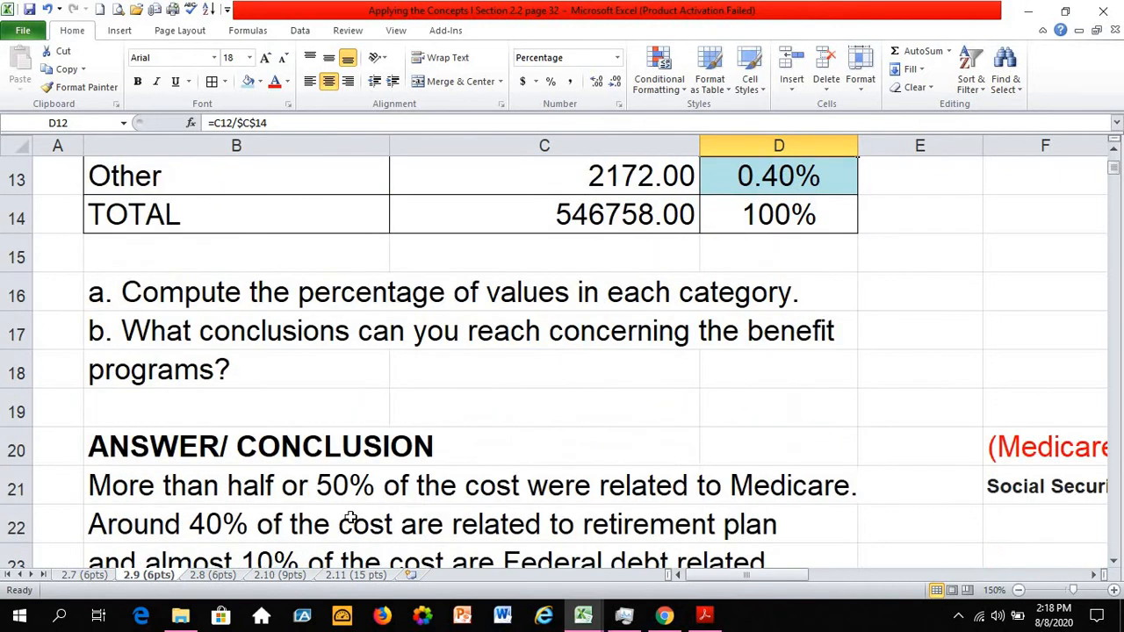
pyautogui.click(193, 525)
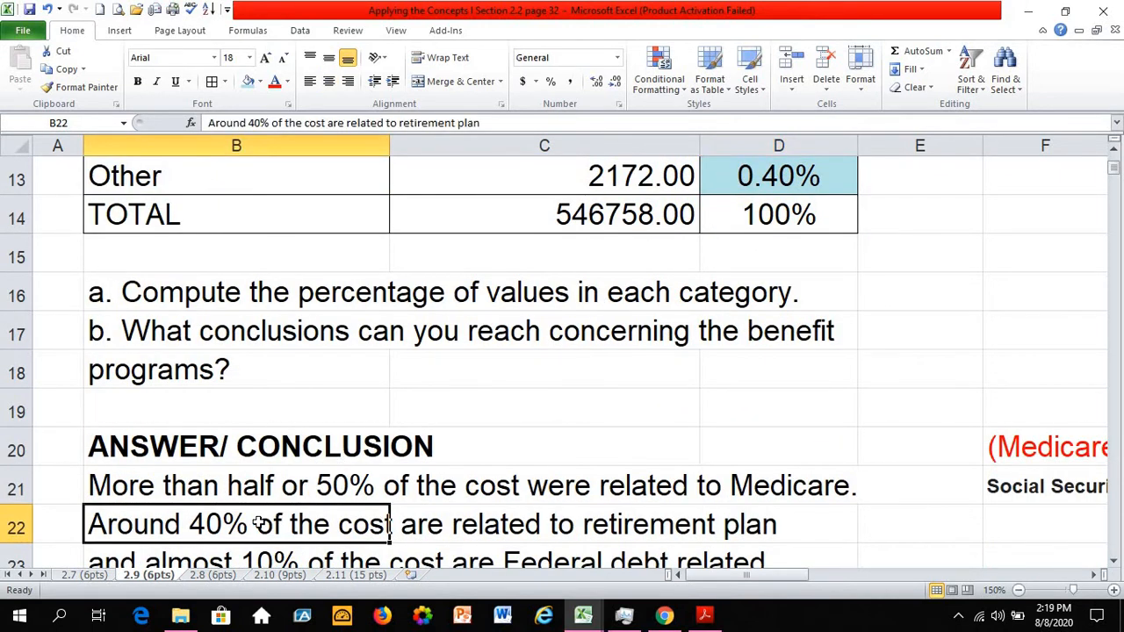
pyautogui.scroll(-1, 130, 493)
pyautogui.click(130, 372)
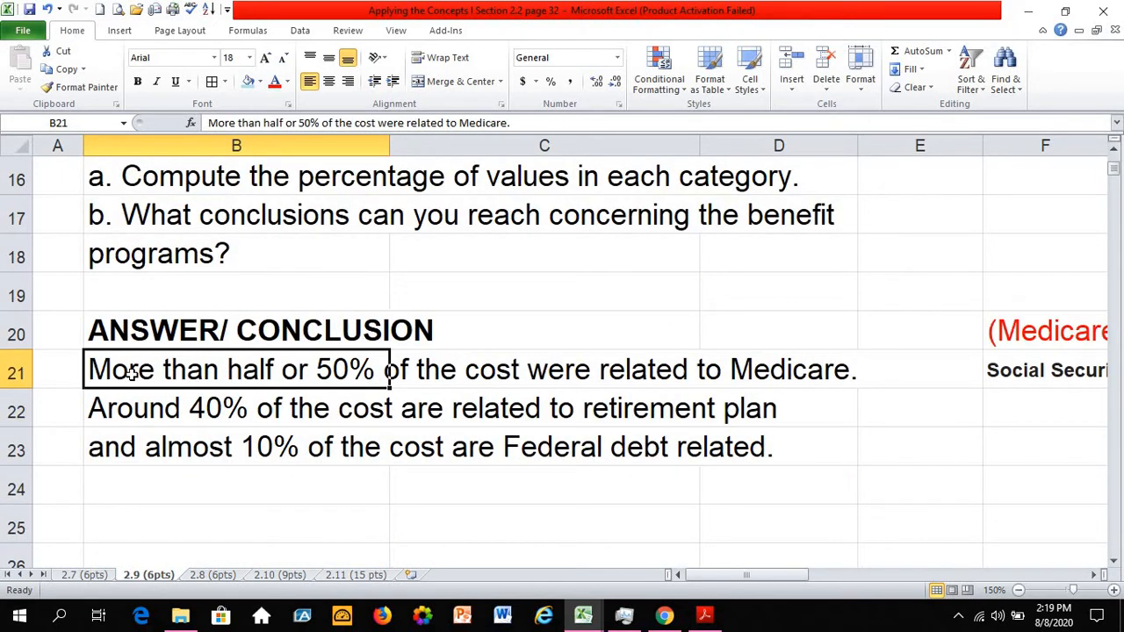
pyautogui.click(736, 374)
pyautogui.click(130, 372)
pyautogui.click(145, 413)
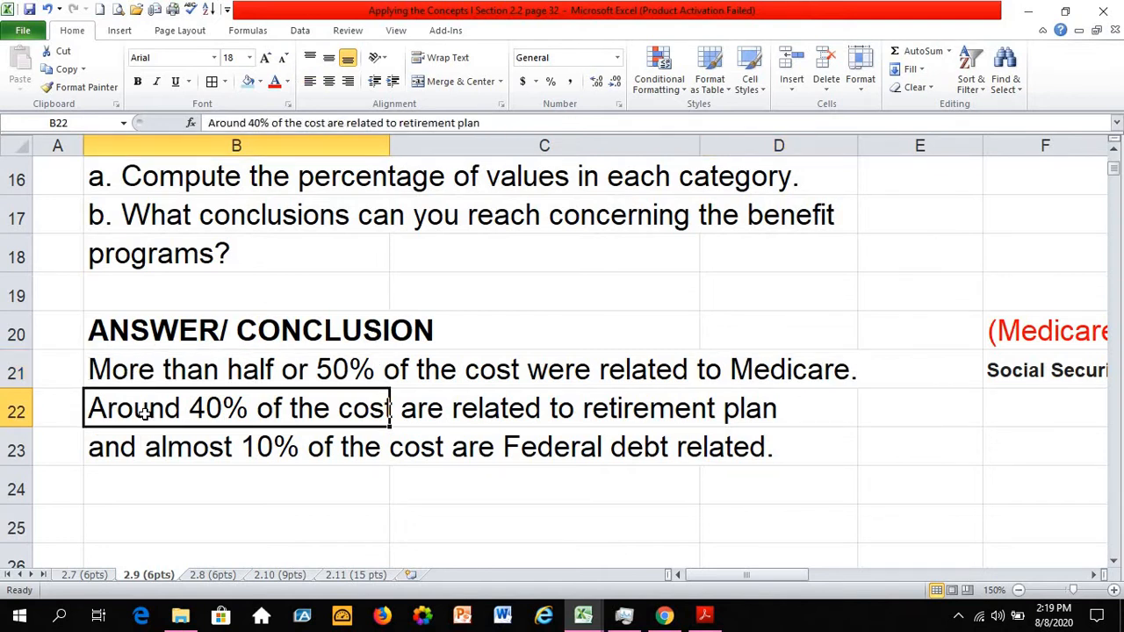
# - Check the retirement plan statement against the categories in B8, B11 and B12 and their percentages in D8, D11 and D12
pyautogui.scroll(3, 145, 413)
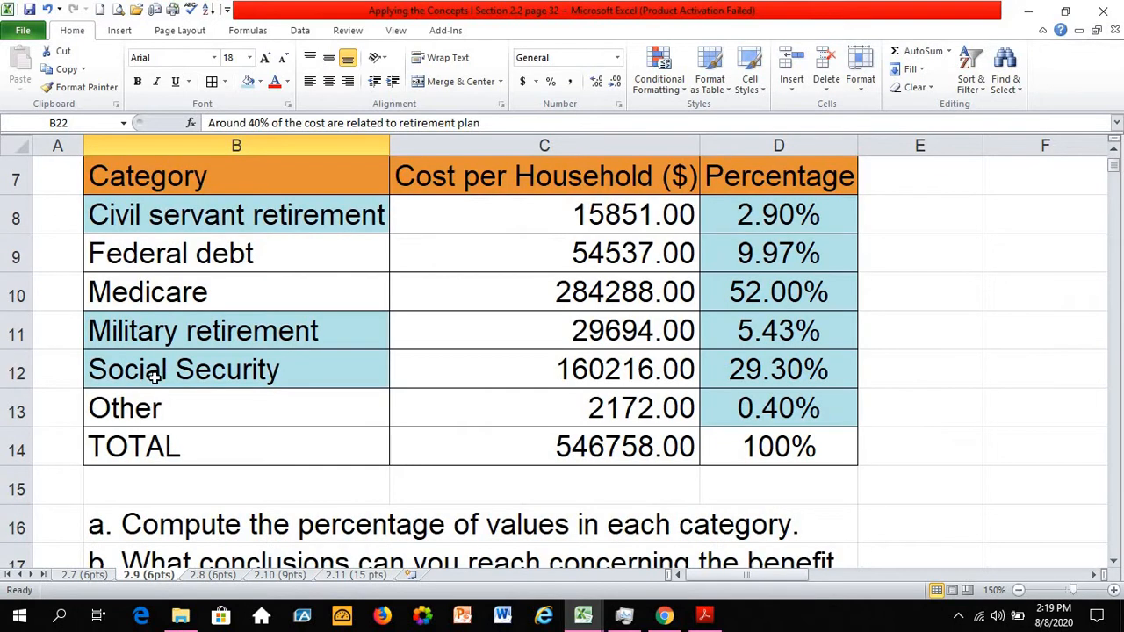
pyautogui.click(141, 371)
pyautogui.click(162, 331)
pyautogui.click(173, 221)
pyautogui.click(175, 333)
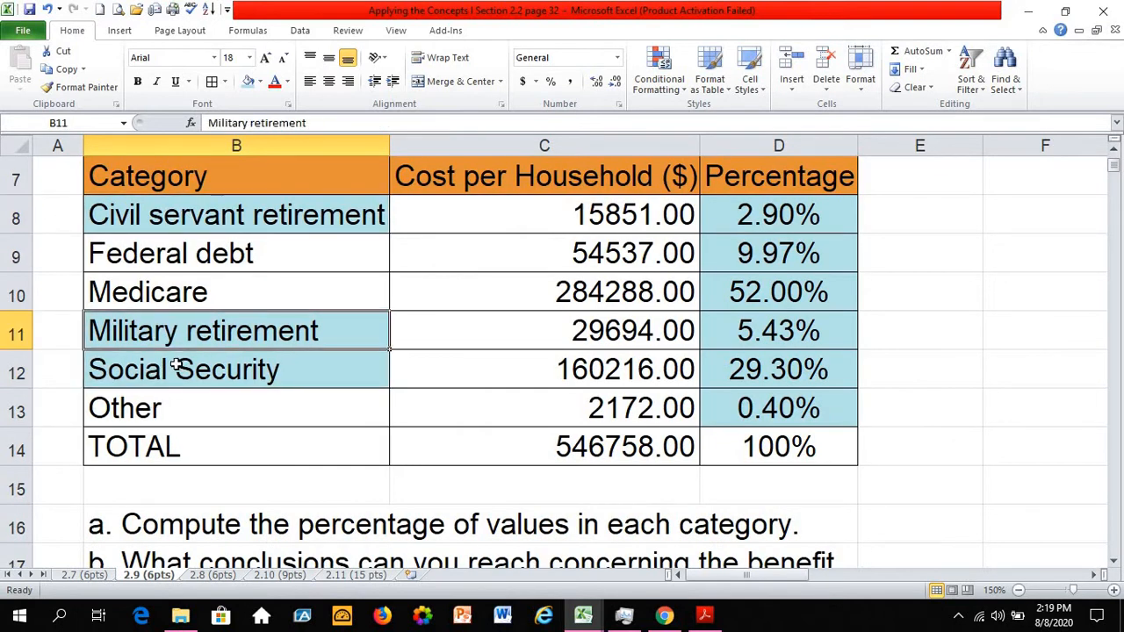
pyautogui.click(175, 366)
pyautogui.click(766, 369)
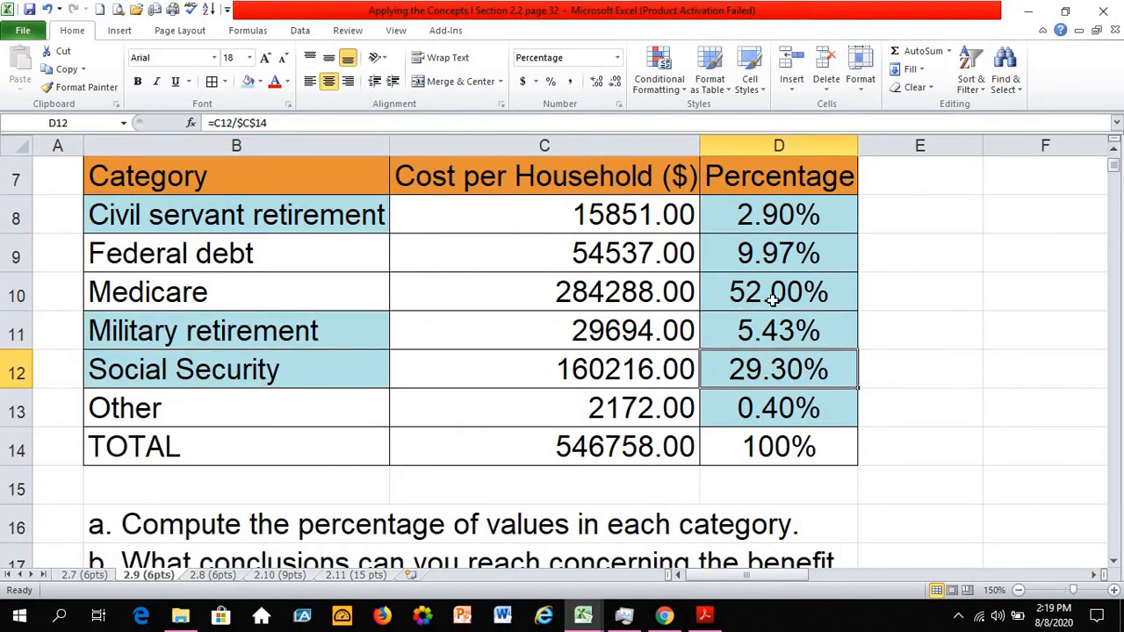
pyautogui.click(762, 221)
pyautogui.click(768, 323)
pyautogui.click(767, 369)
pyautogui.click(759, 340)
pyautogui.click(743, 211)
pyautogui.scroll(-2, 215, 410)
pyautogui.scroll(-1, 215, 410)
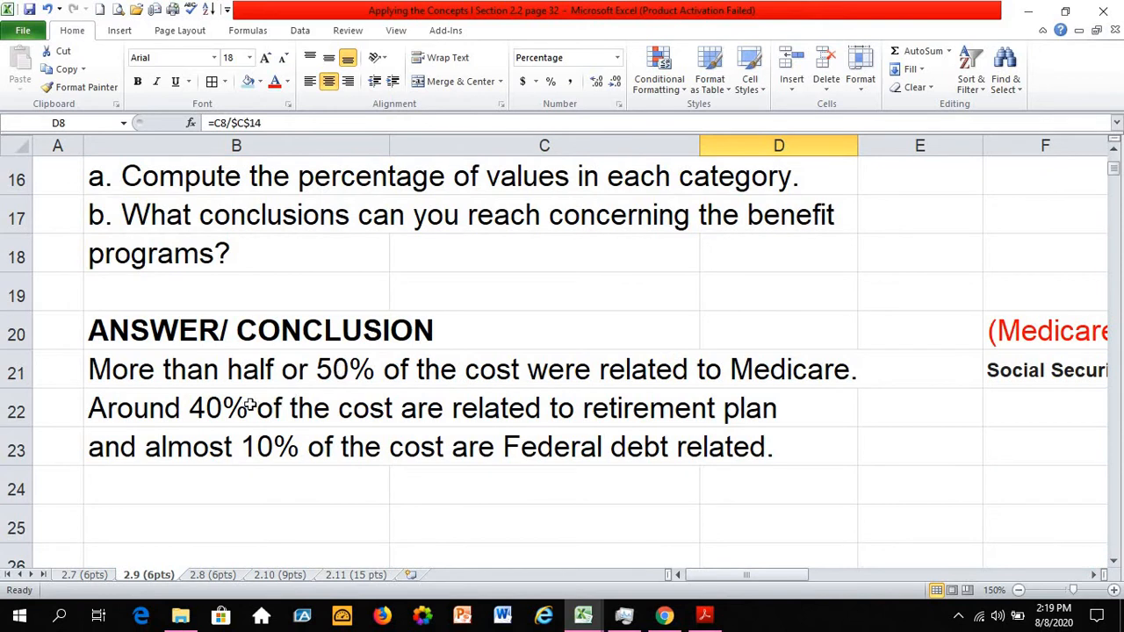
# - Read the conclusion through the federal debt statement in B23 and check it against the Federal debt and Other rows of the table
pyautogui.click(233, 380)
pyautogui.click(216, 406)
pyautogui.click(155, 447)
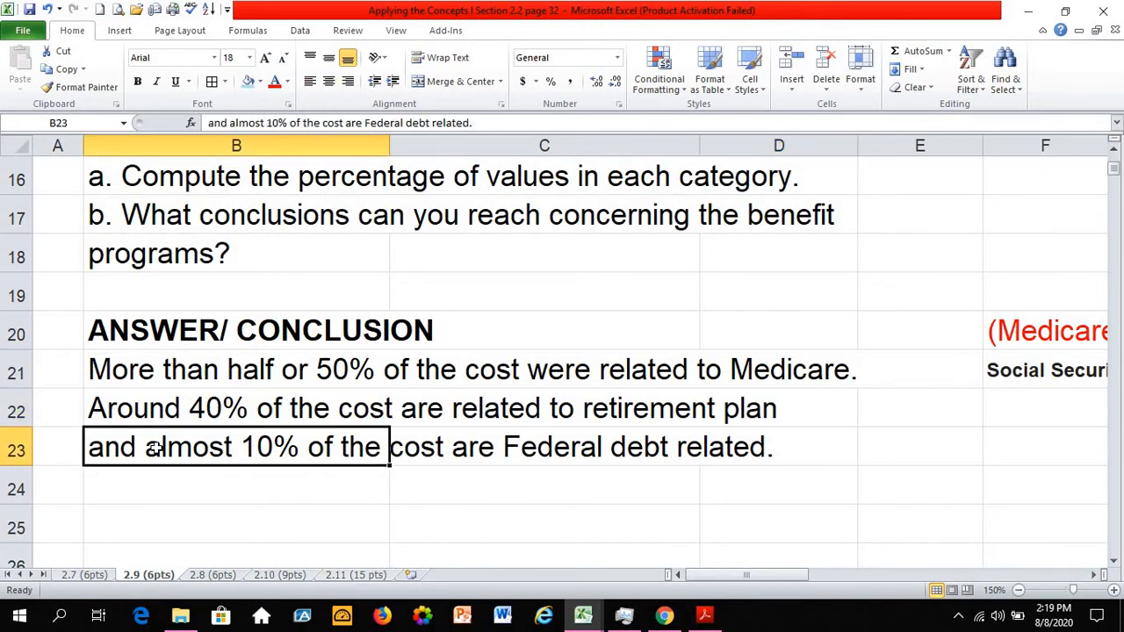
pyautogui.scroll(2, 154, 448)
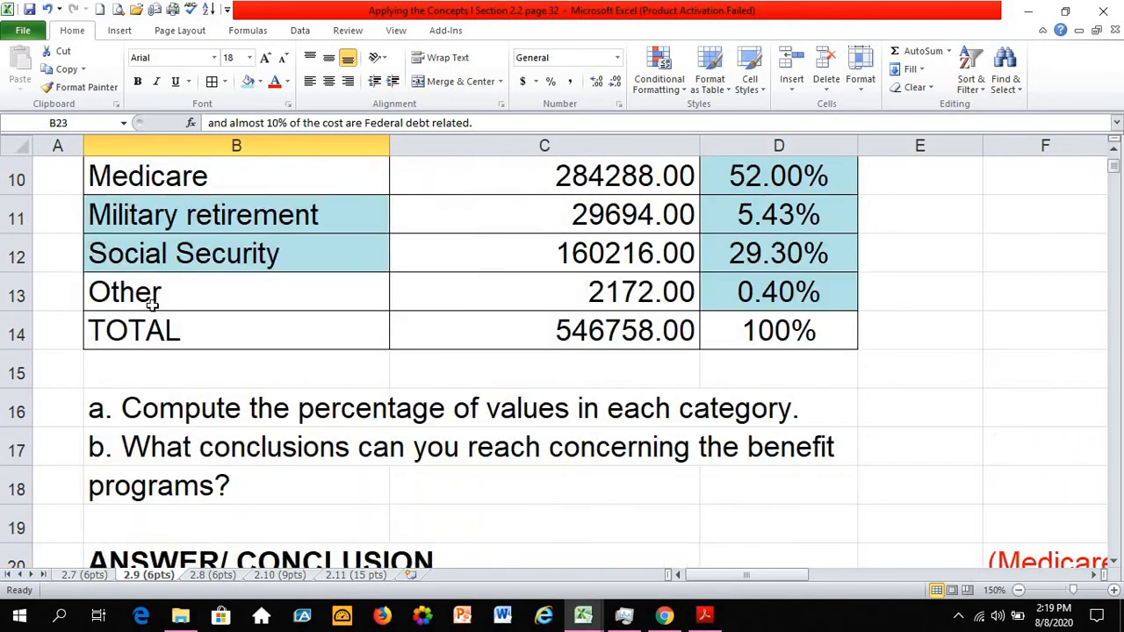
pyautogui.click(158, 306)
pyautogui.scroll(1, 234, 362)
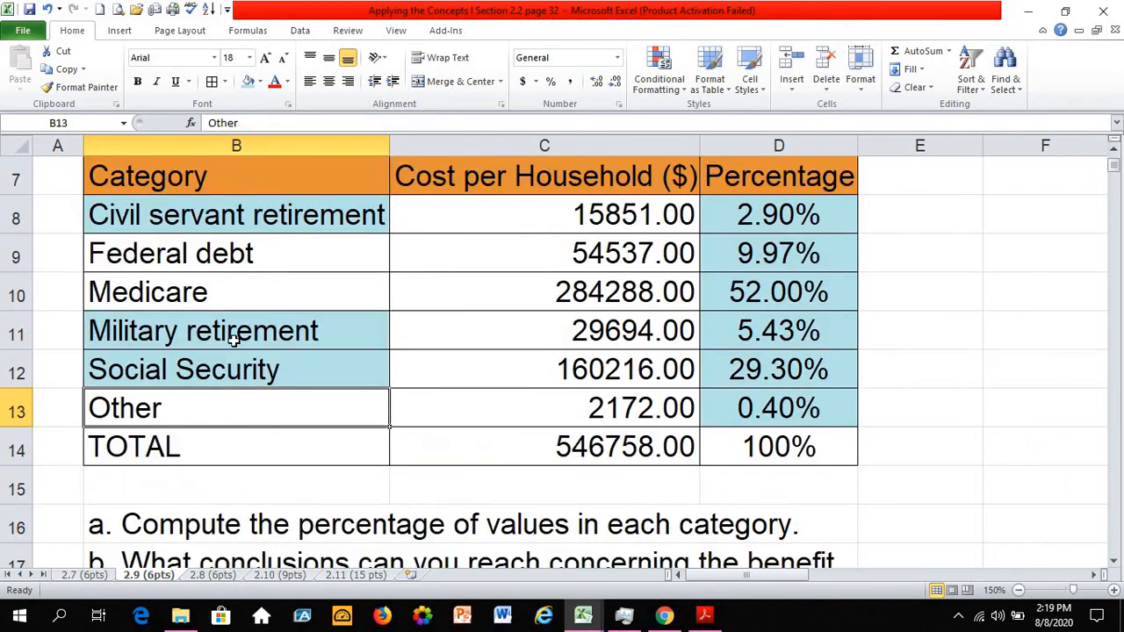
pyautogui.click(189, 255)
pyautogui.click(196, 404)
pyautogui.scroll(-4, 196, 404)
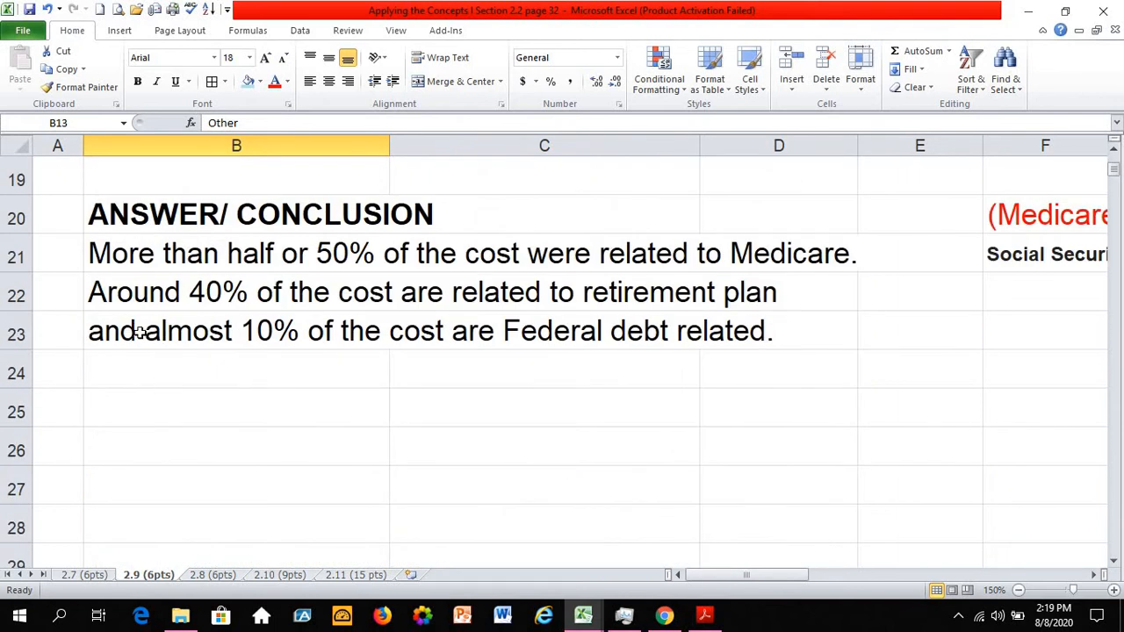
pyautogui.click(107, 332)
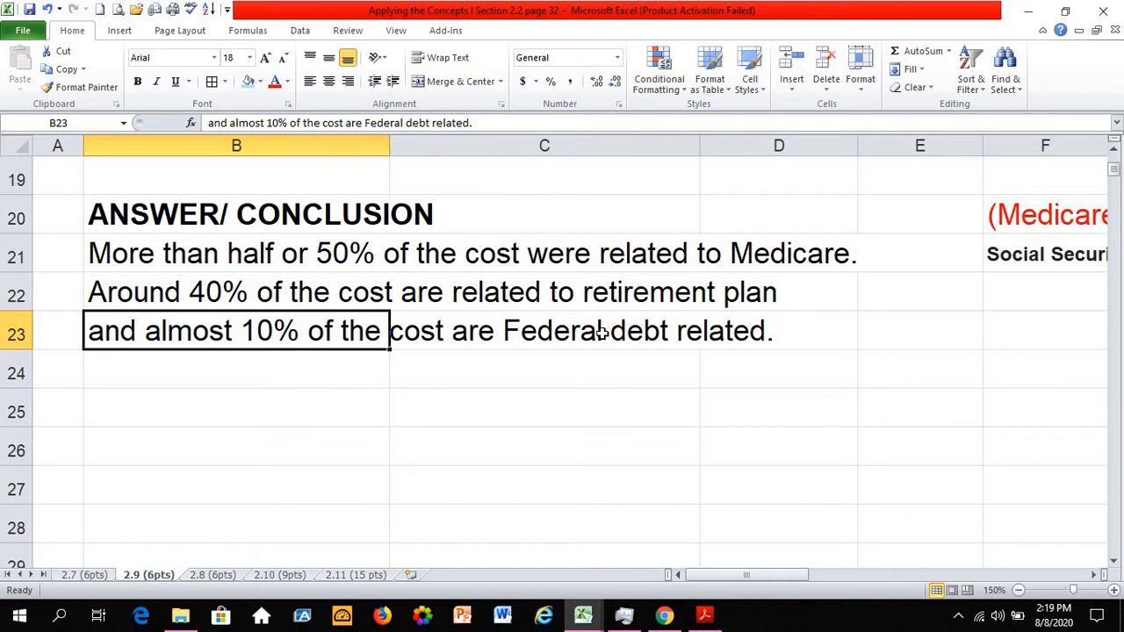
# - Switch to sheet 2.8 and read the electricity sources problem statement in B3 to B5
pyautogui.scroll(1, 482, 361)
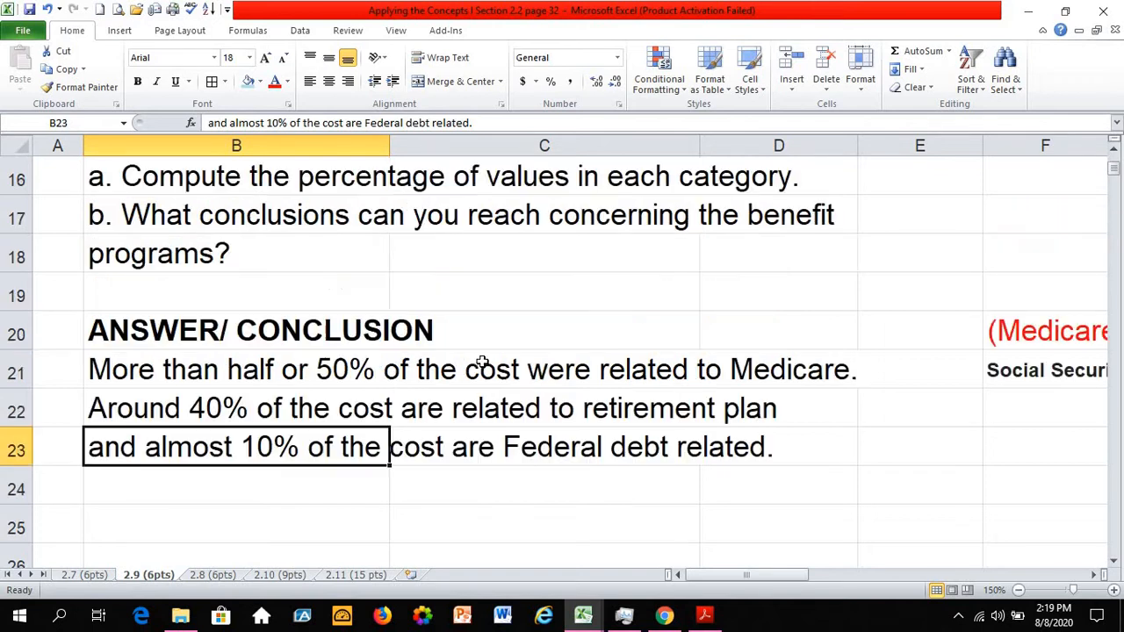
pyautogui.scroll(3, 482, 362)
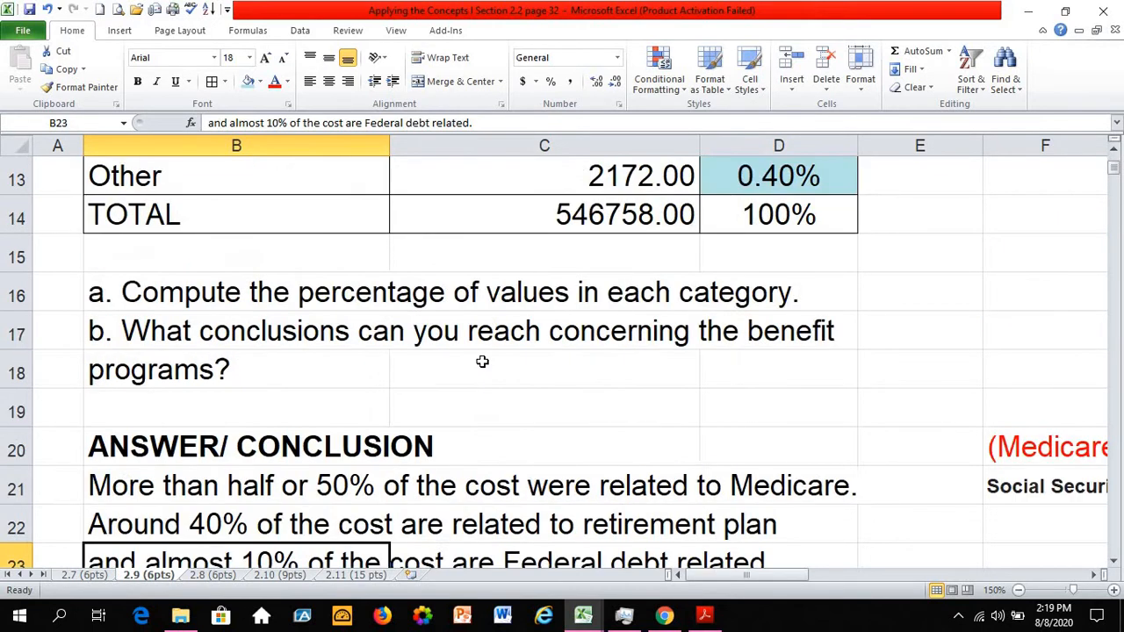
pyautogui.hotkey('ctrl', 'pagedown')
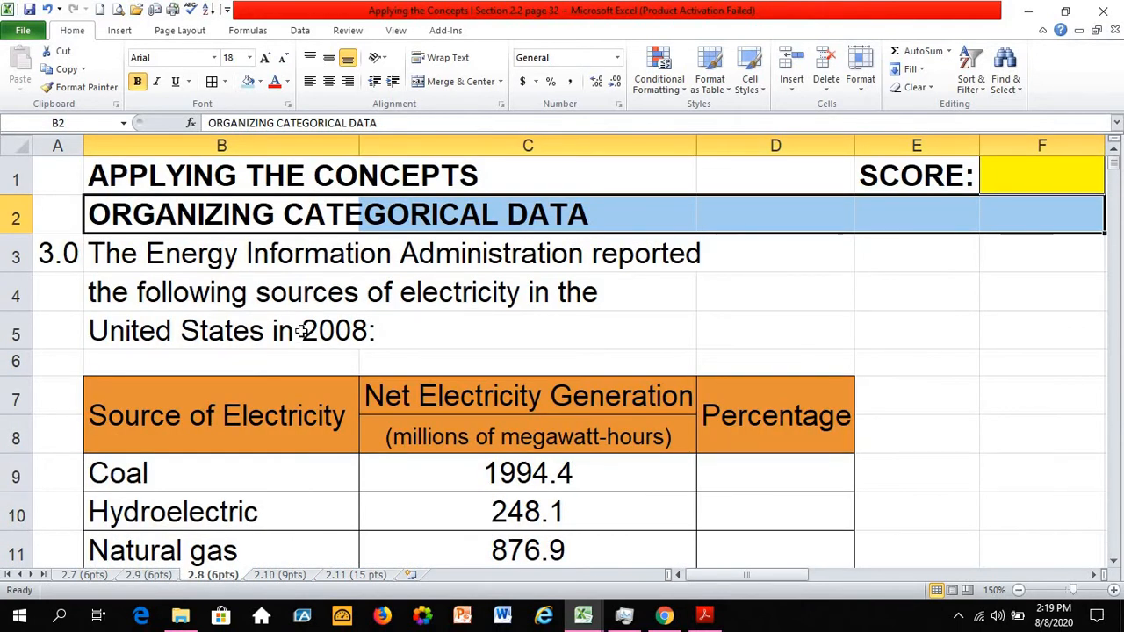
pyautogui.click(133, 262)
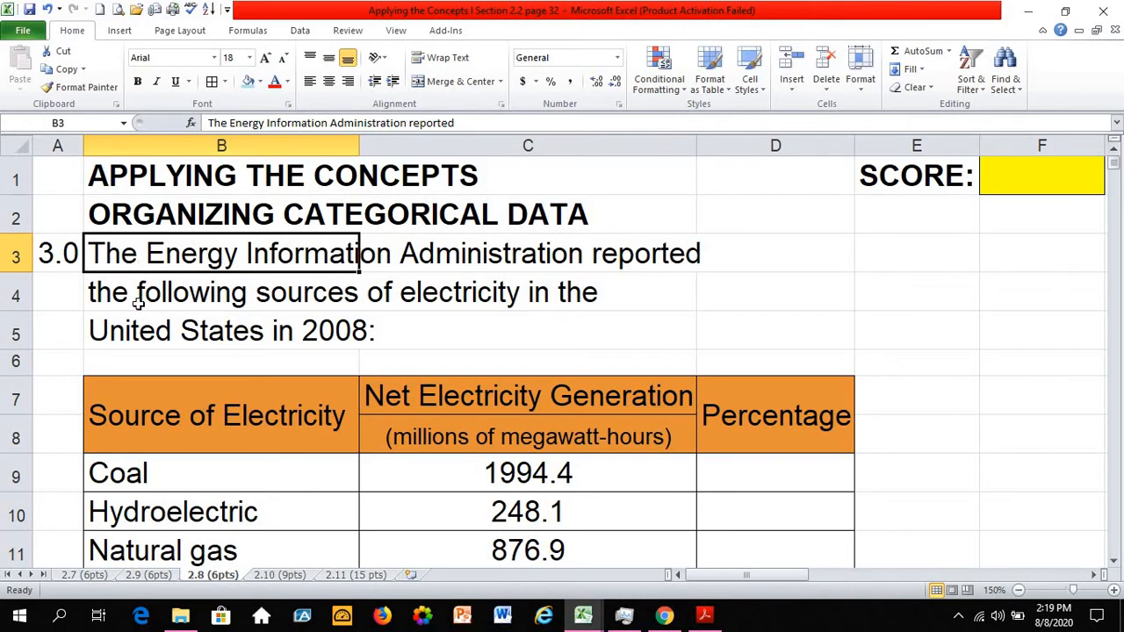
pyautogui.click(138, 303)
pyautogui.click(133, 343)
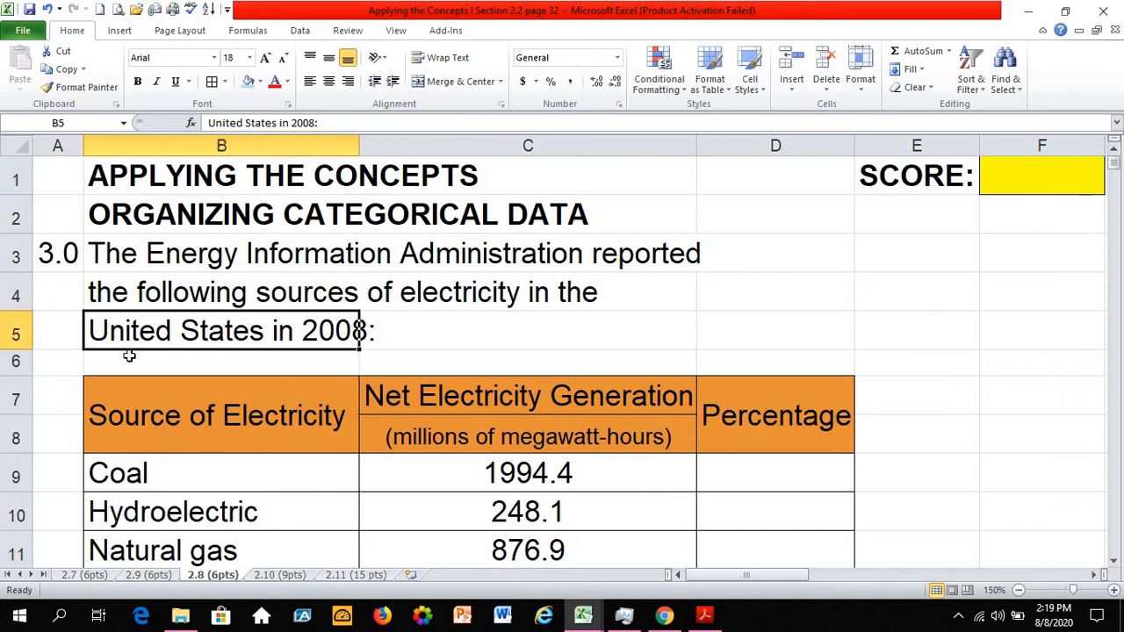
# - Read the electricity source categories in B9 to B13 and the percentage question in B16
pyautogui.scroll(-1, 125, 358)
pyautogui.scroll(-1, 126, 359)
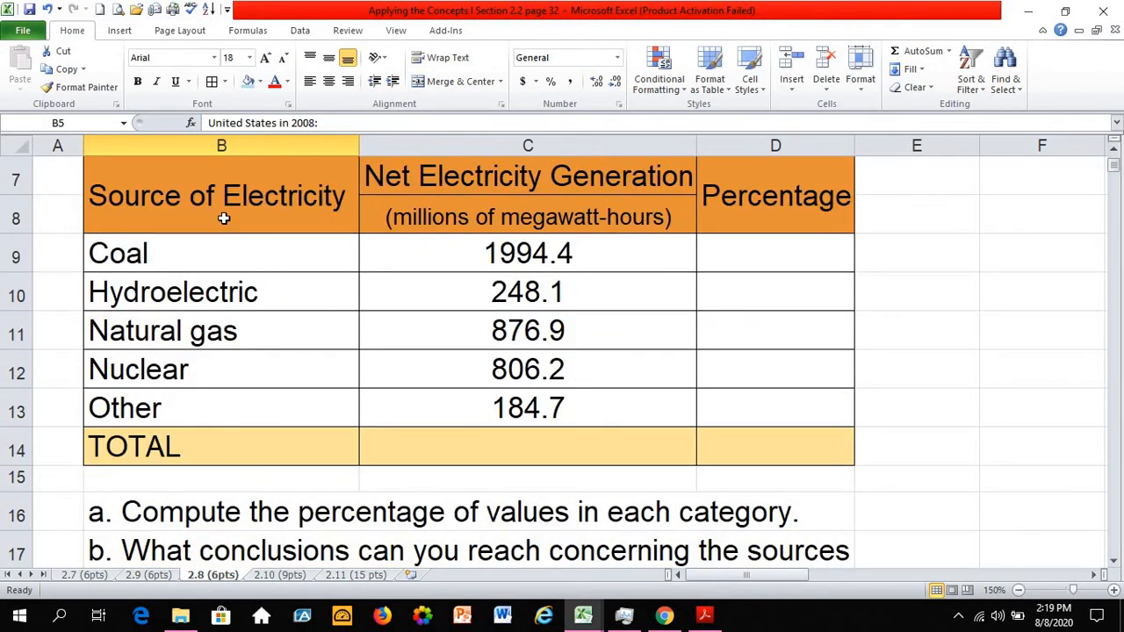
pyautogui.click(148, 264)
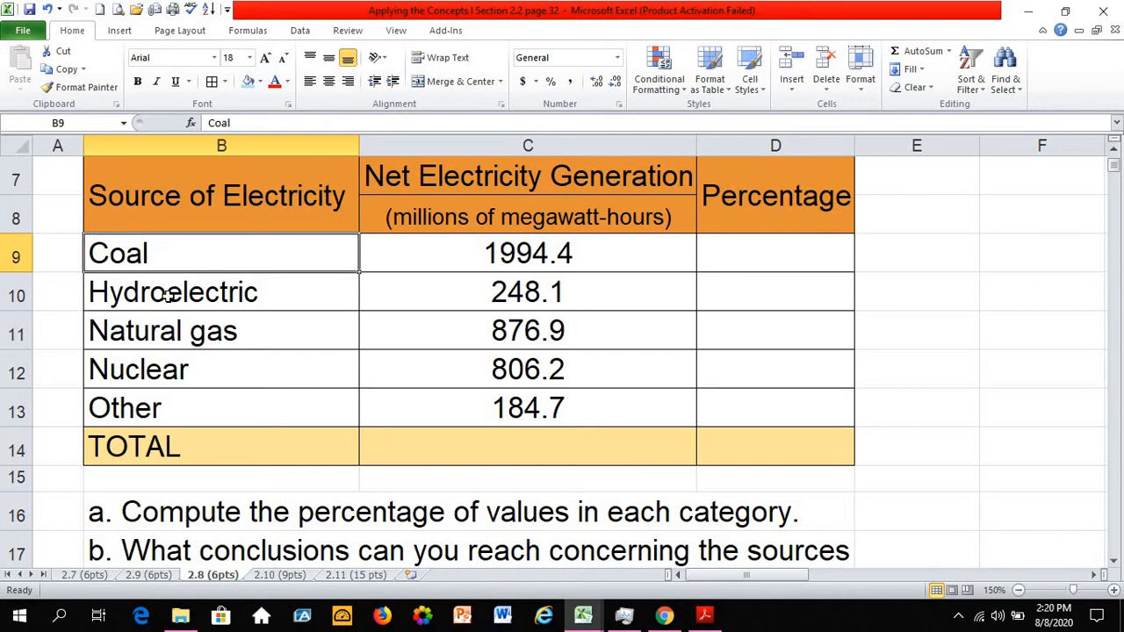
pyautogui.click(181, 301)
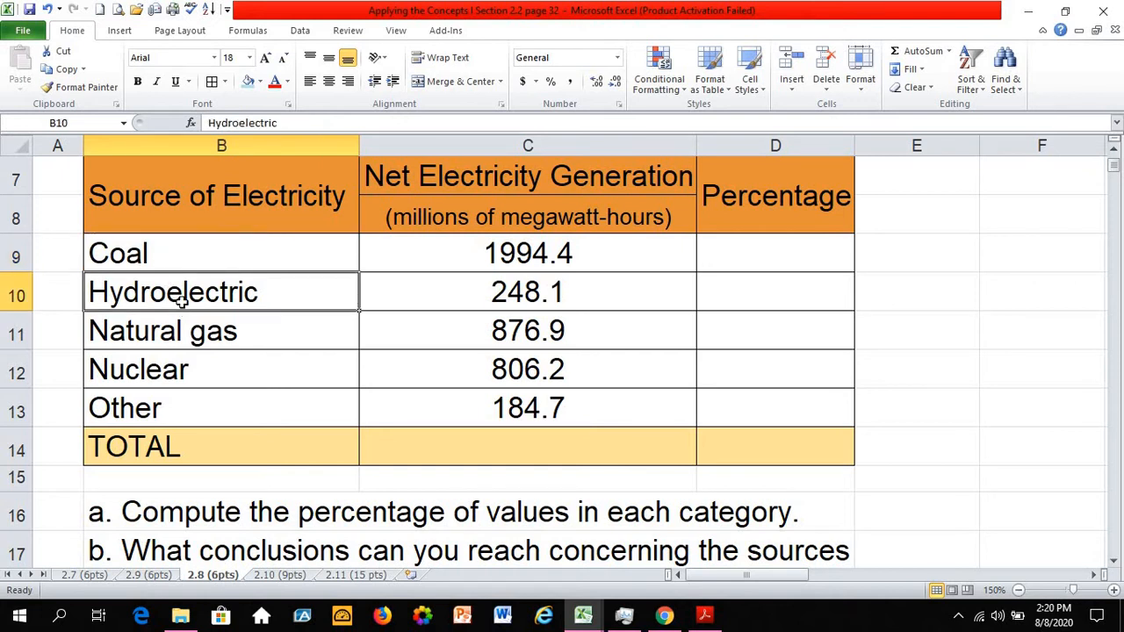
pyautogui.click(182, 326)
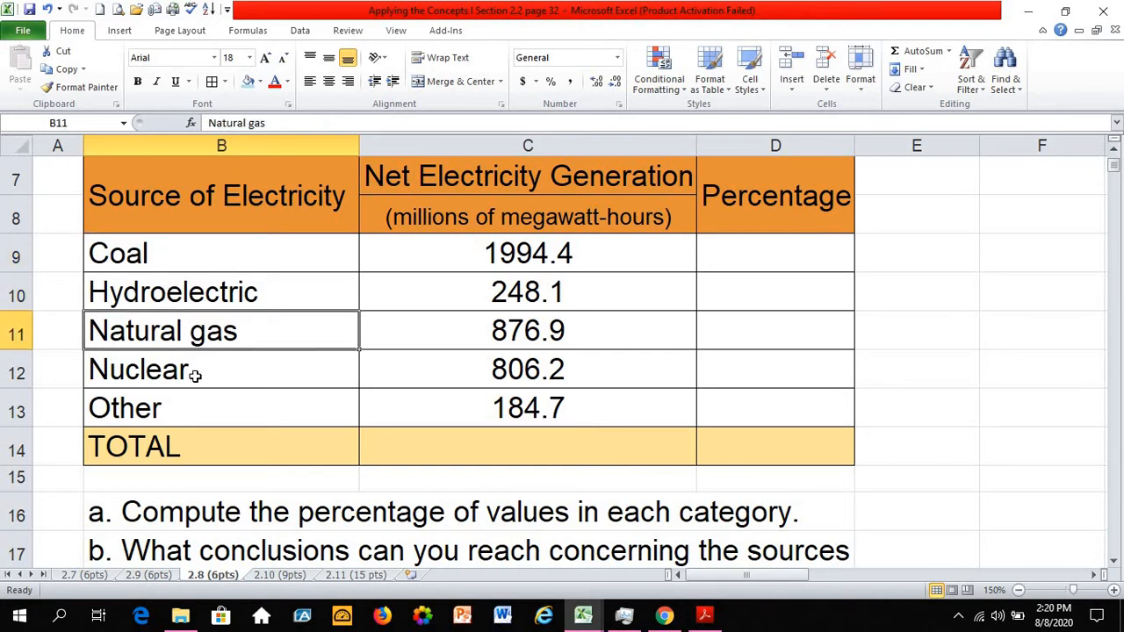
pyautogui.click(195, 375)
pyautogui.click(184, 415)
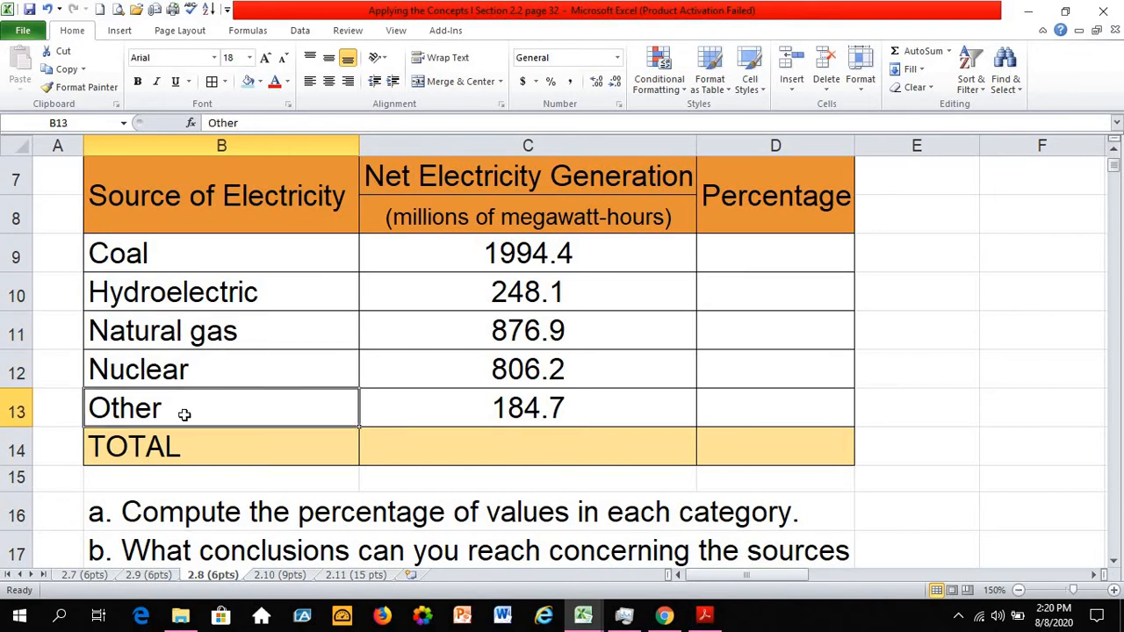
pyautogui.click(121, 519)
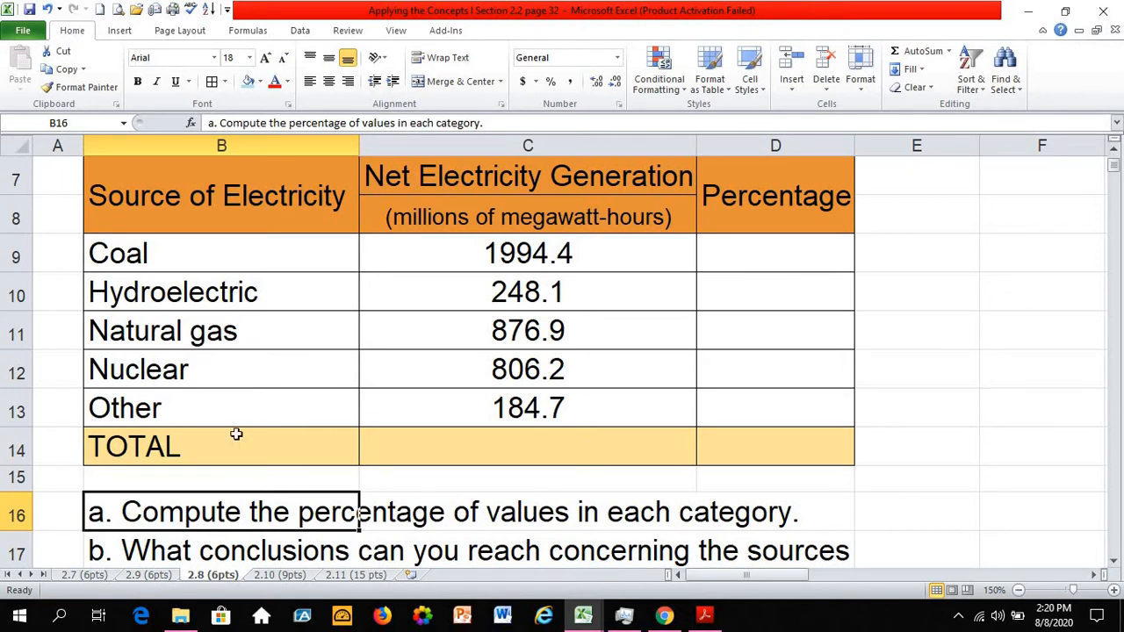
# - Total the net electricity generation in C14 with =SUM(C9:C13)
pyautogui.click(523, 458)
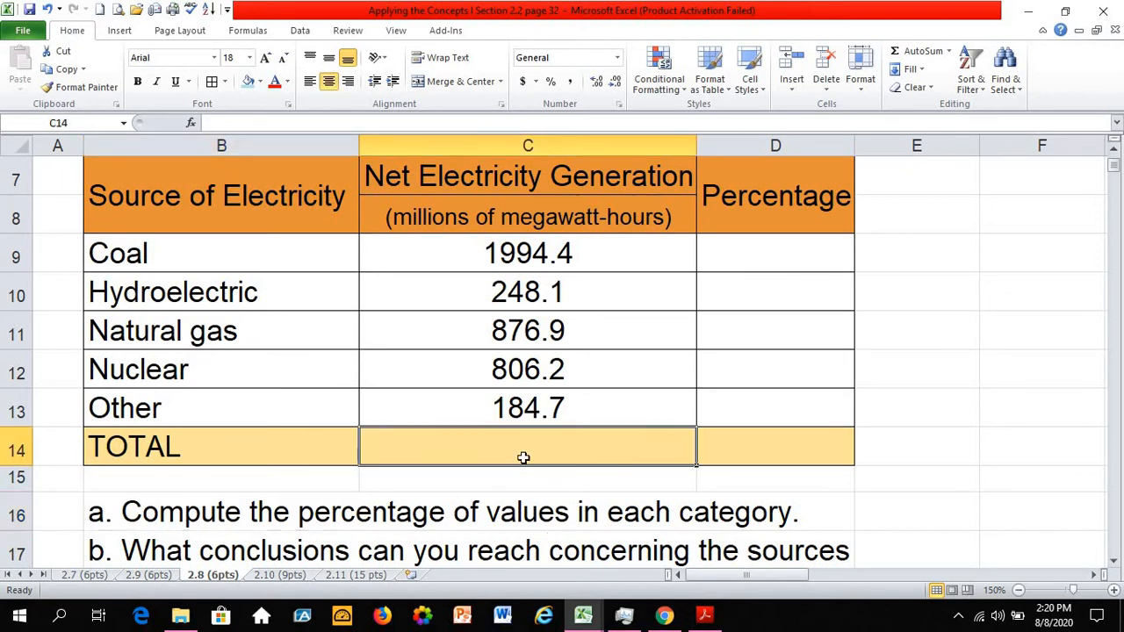
pyautogui.write('=')
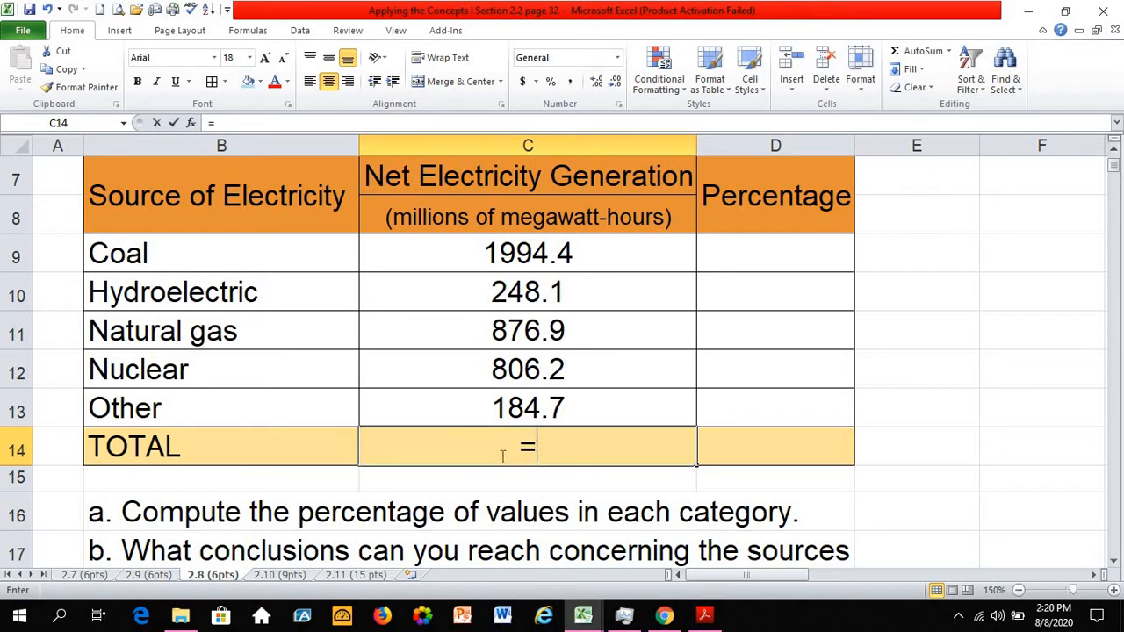
pyautogui.click(123, 122)
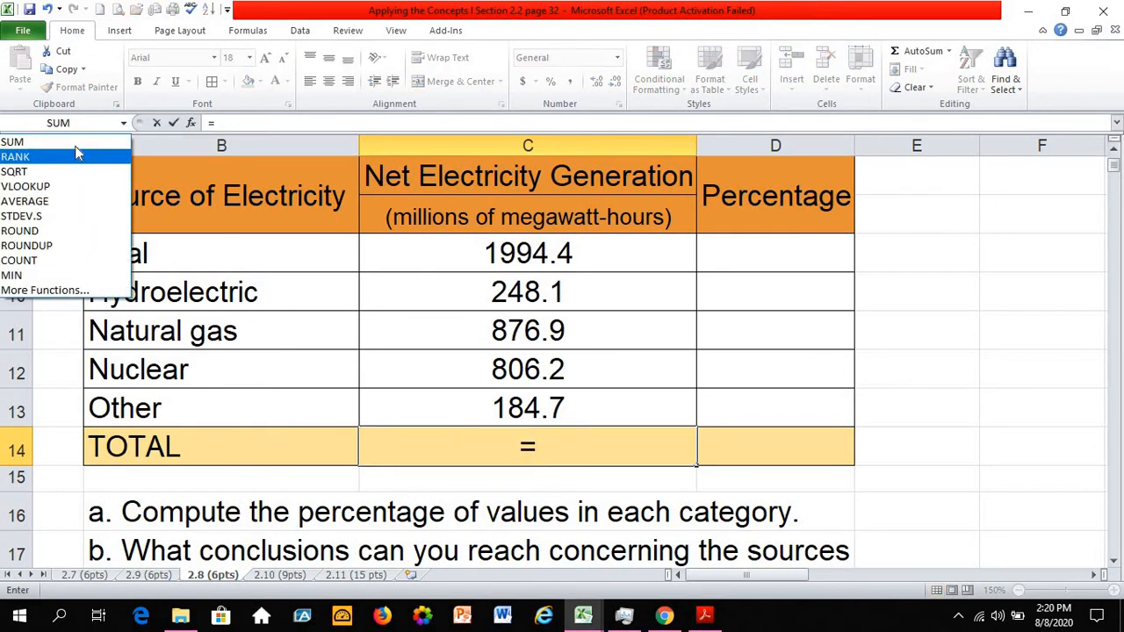
pyautogui.click(75, 146)
pyautogui.moveTo(527, 254); pyautogui.dragTo(541, 399)
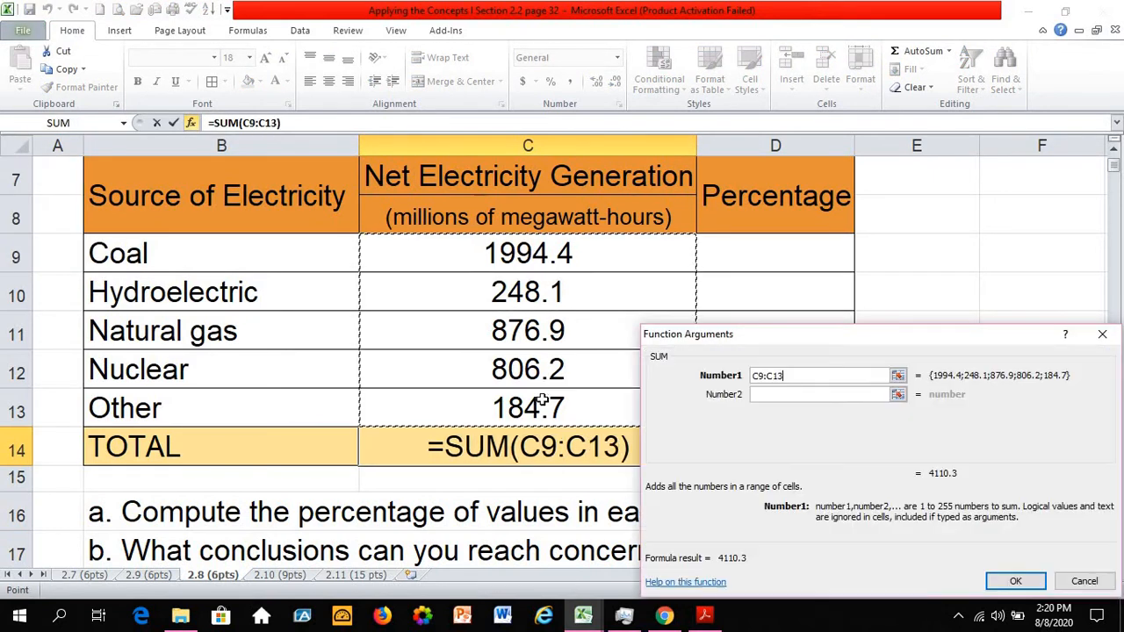
pyautogui.press('Return')
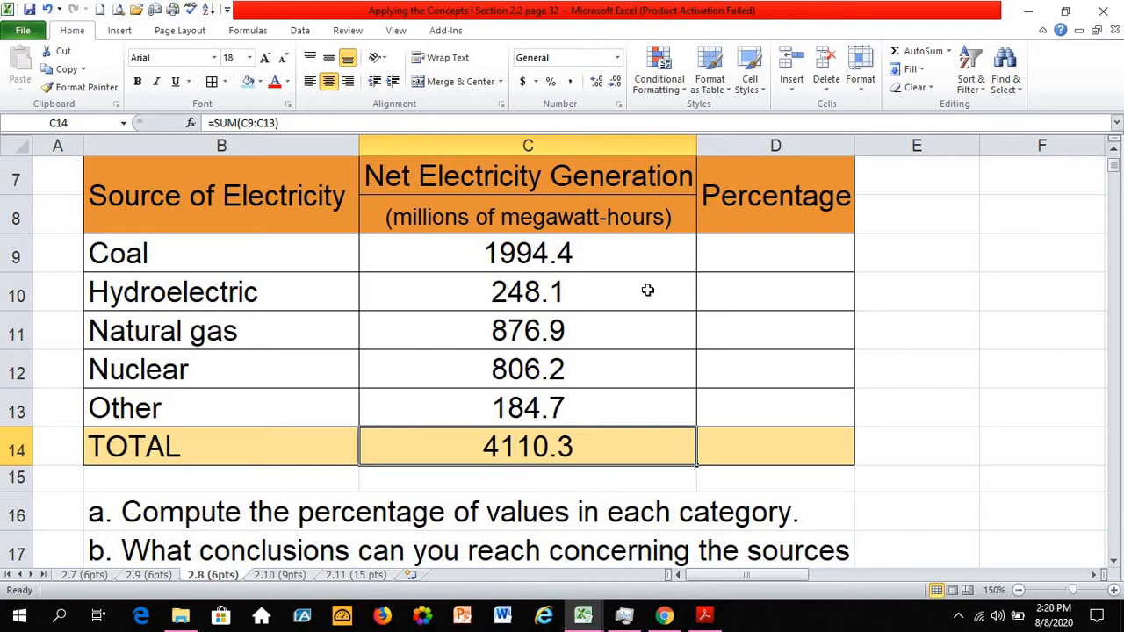
# - Compute coal's share of the total generation in D9 with the formula =C9/C14
pyautogui.click(777, 256)
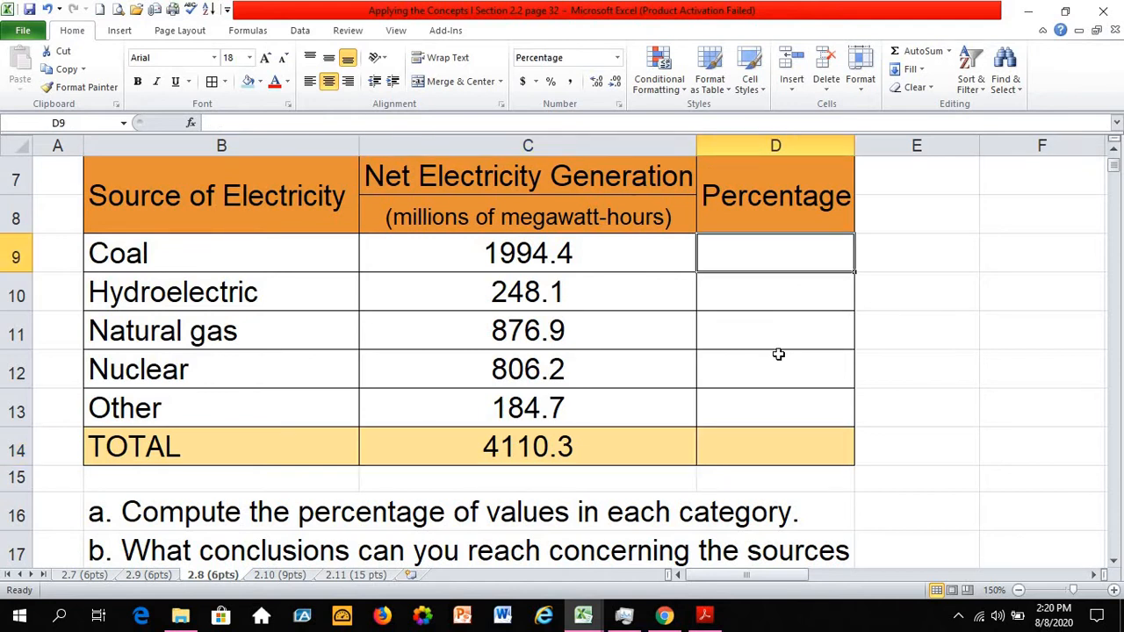
pyautogui.write('=')
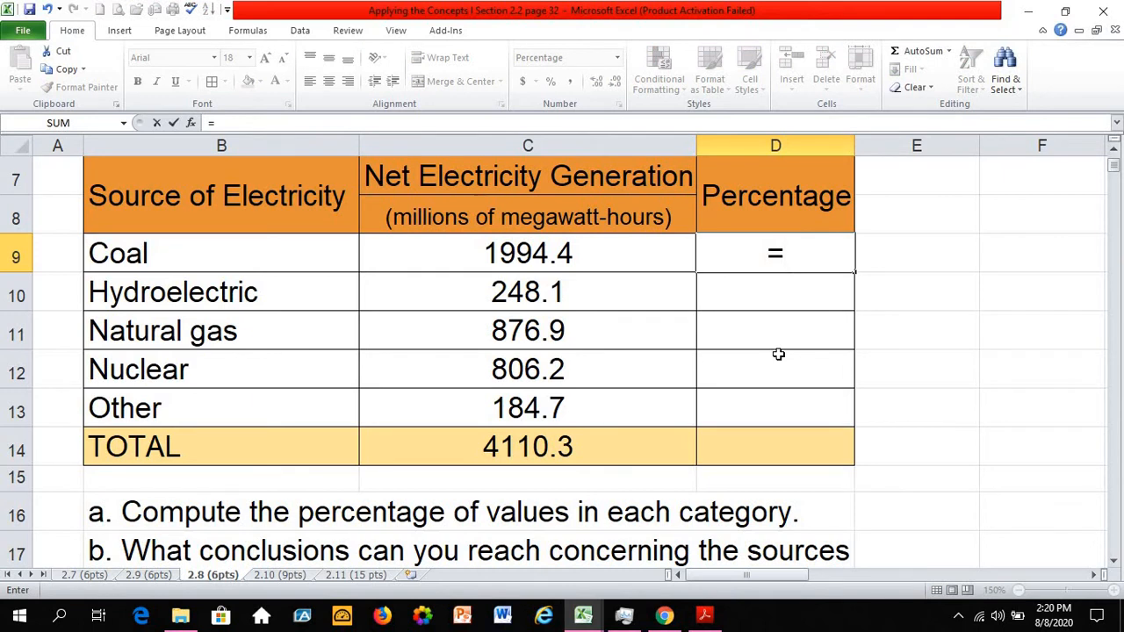
pyautogui.click(569, 253)
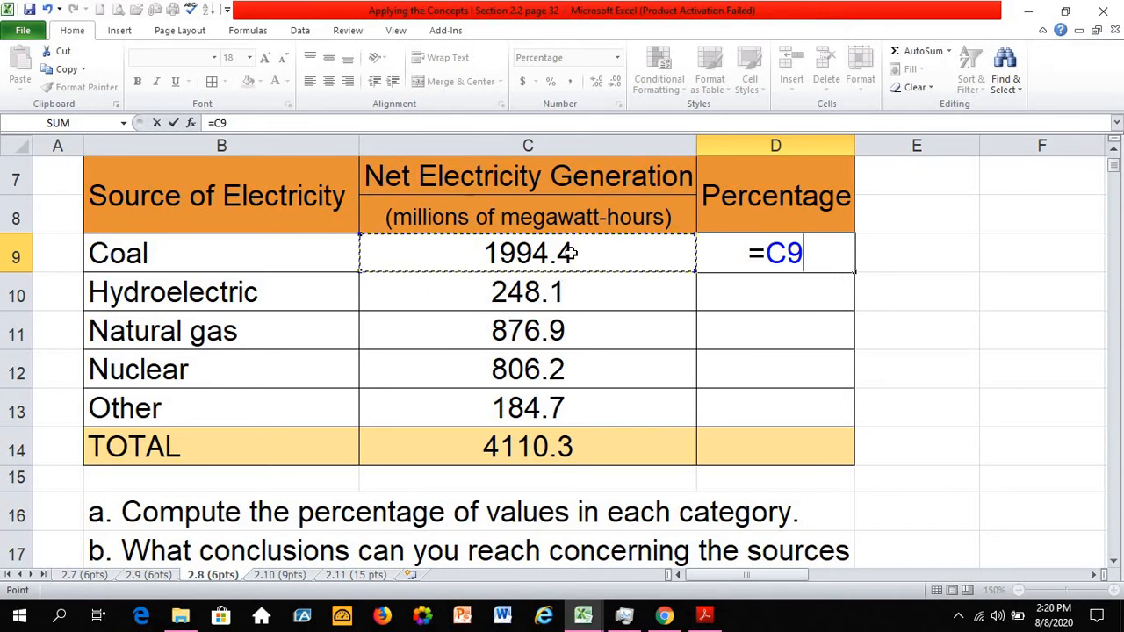
pyautogui.write('/')
pyautogui.click(537, 448)
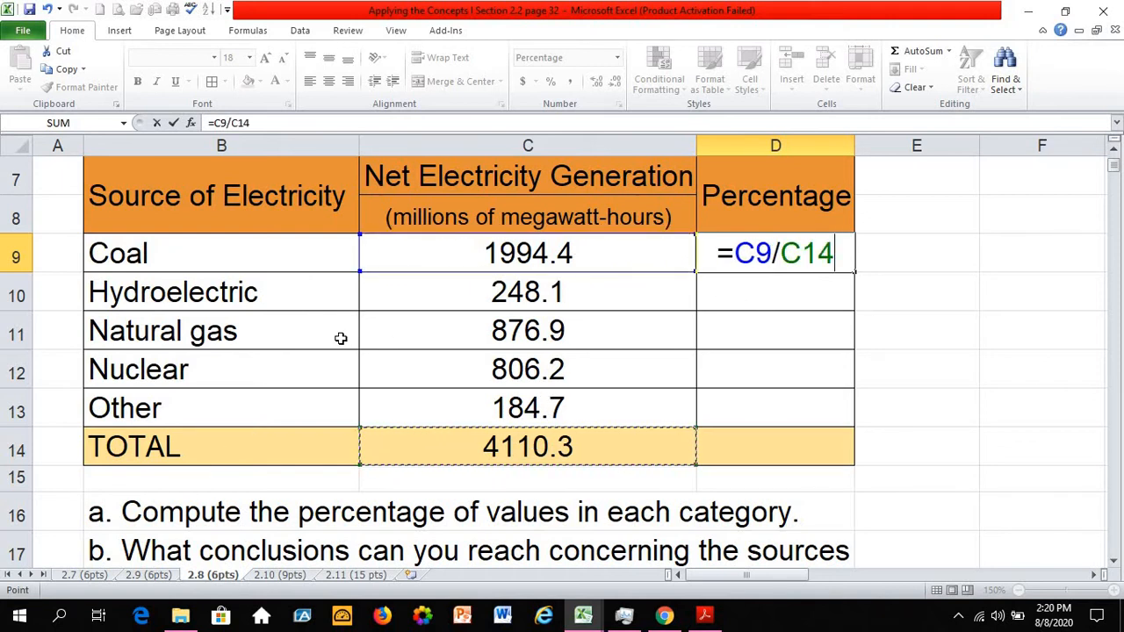
pyautogui.press('Return')
# - Switch the coal share in D9 to General format and back to a percentage without decimals
pyautogui.click(762, 252)
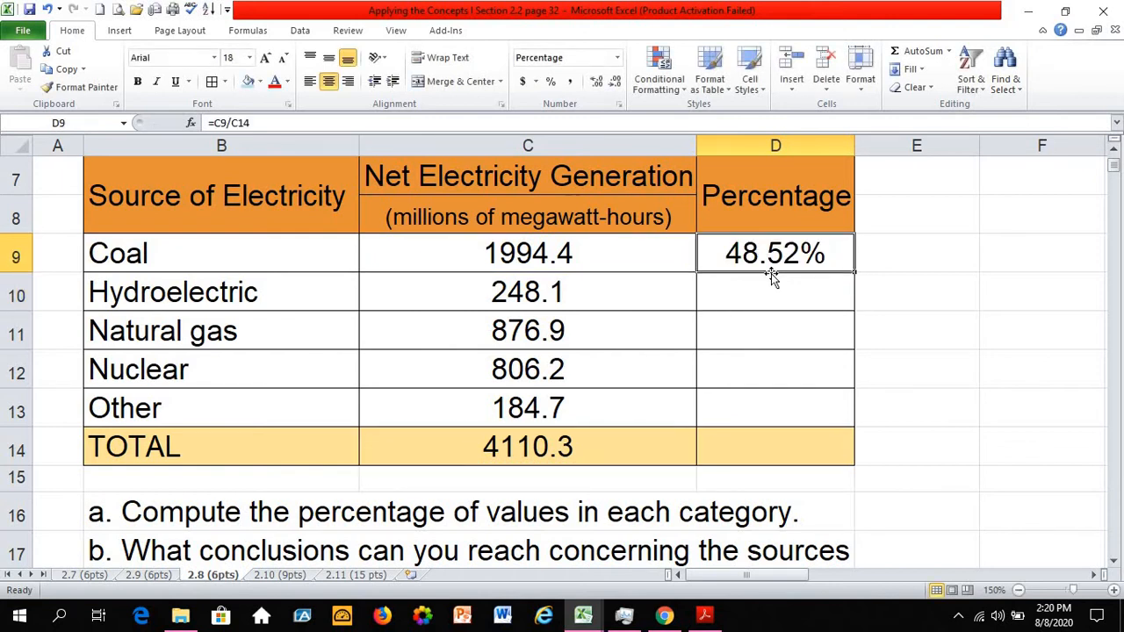
pyautogui.click(617, 57)
pyautogui.click(575, 88)
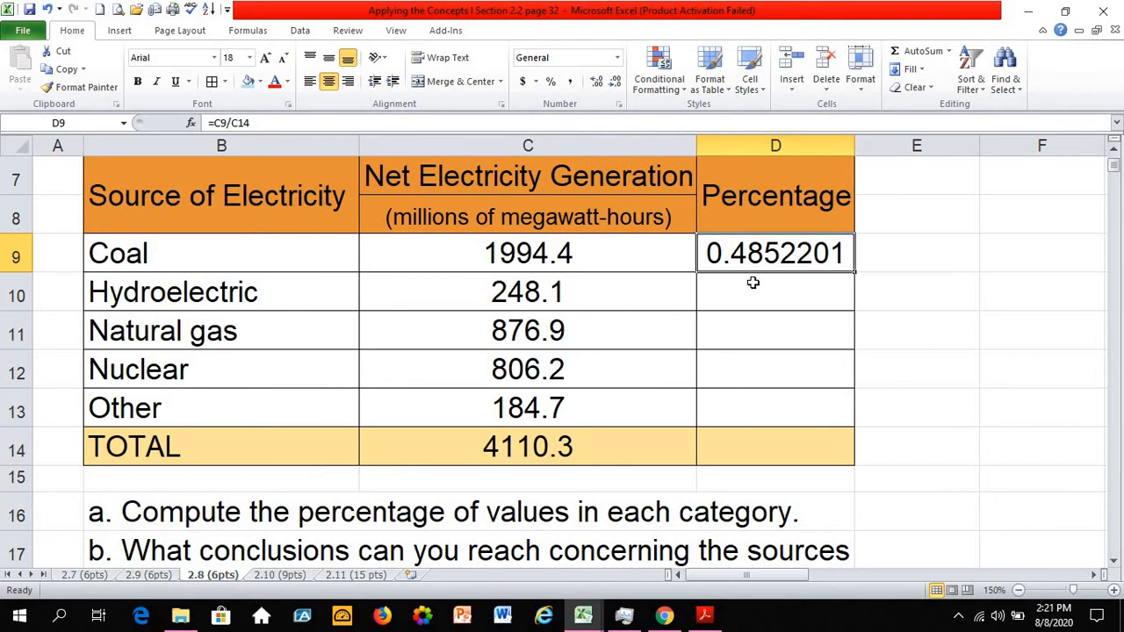
pyautogui.click(551, 81)
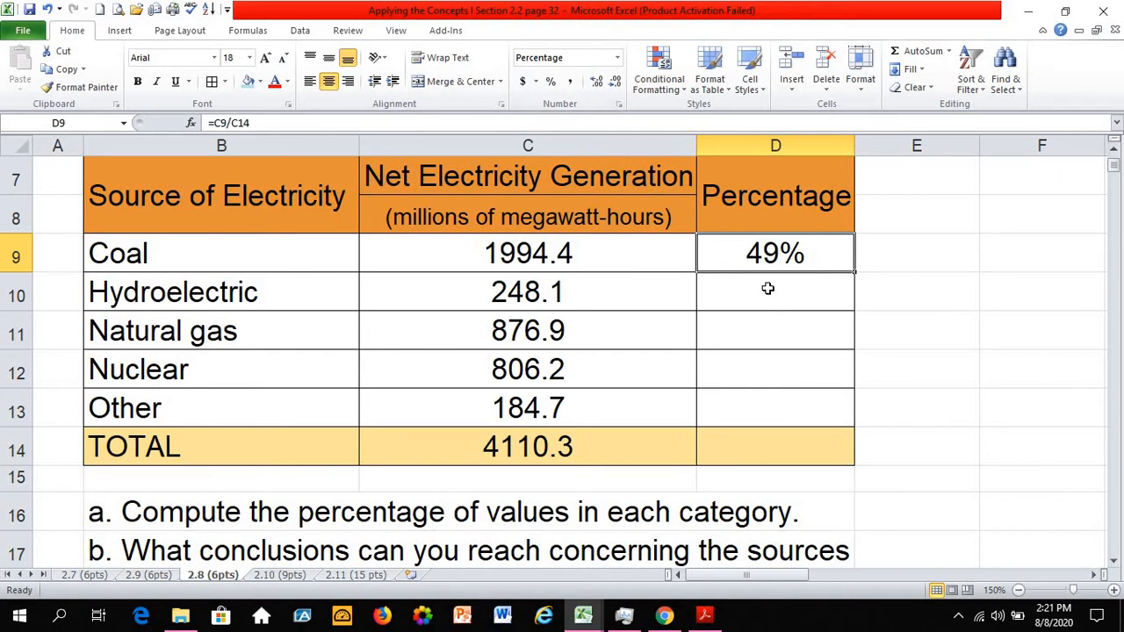
# - Show the coal percentage in D9 with two decimals, and reduce it back to a whole percent
pyautogui.click(596, 81)
pyautogui.click(596, 81)
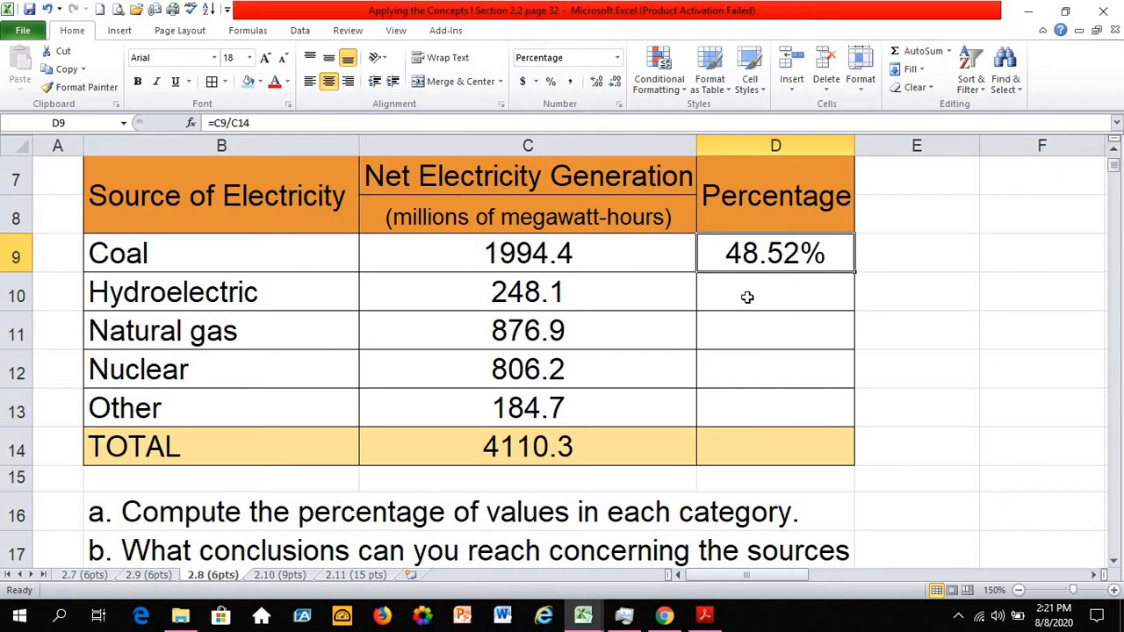
pyautogui.click(616, 81)
pyautogui.click(616, 81)
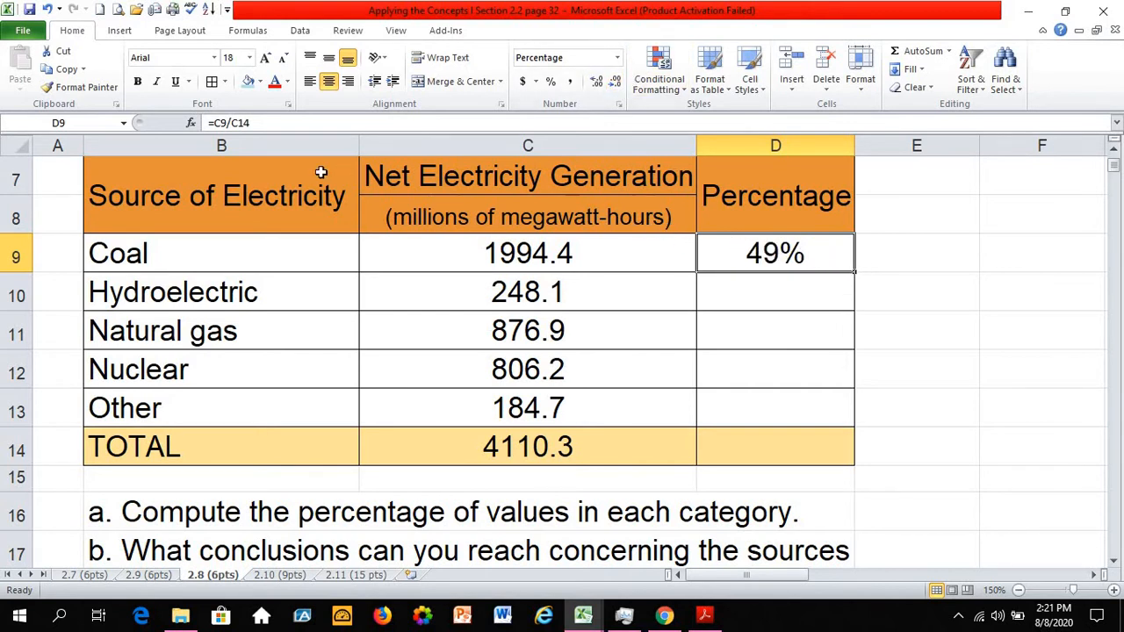
# - Make the total reference absolute in D9 as =C9/$C$14 and fill the formula down through D13
pyautogui.click(278, 125)
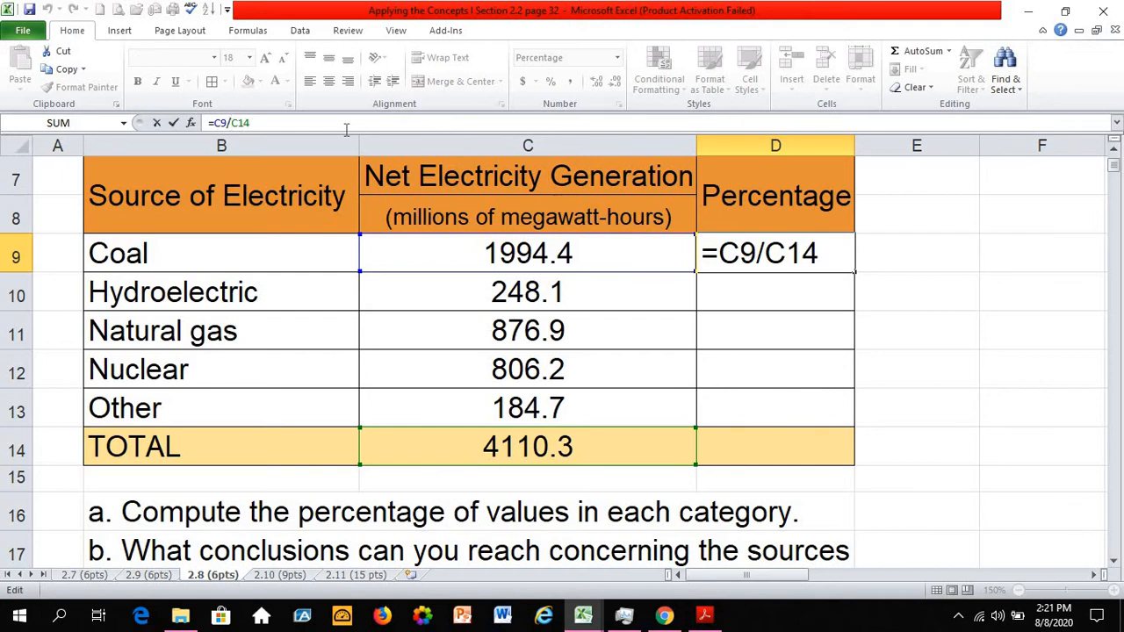
pyautogui.write('$')
pyautogui.press('Right')
pyautogui.write('$')
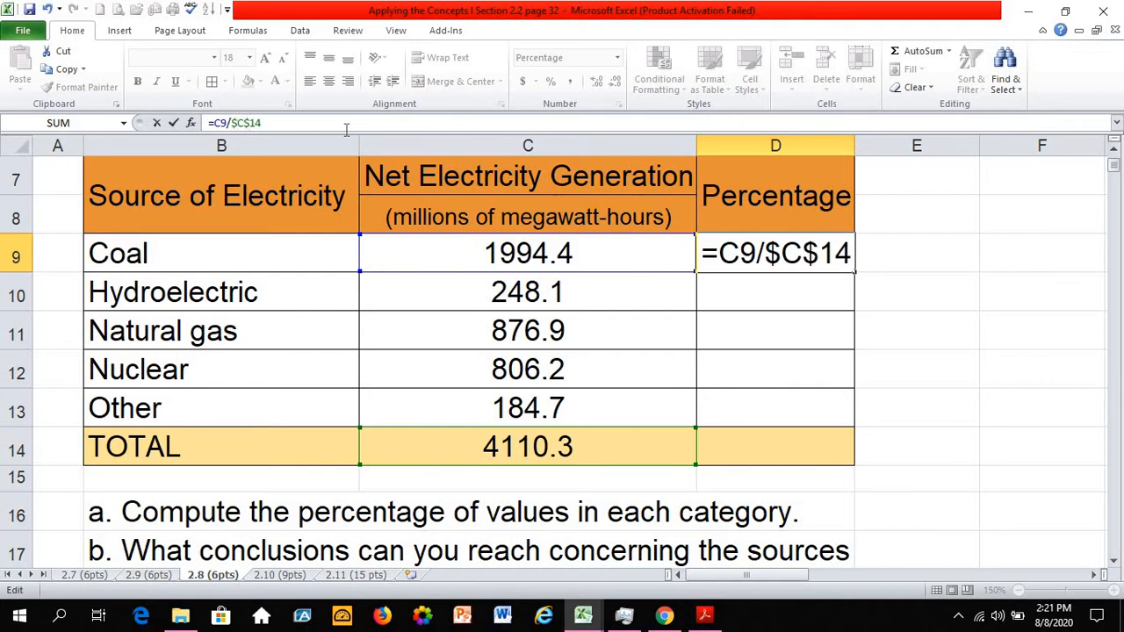
pyautogui.press('Return')
pyautogui.press('Up')
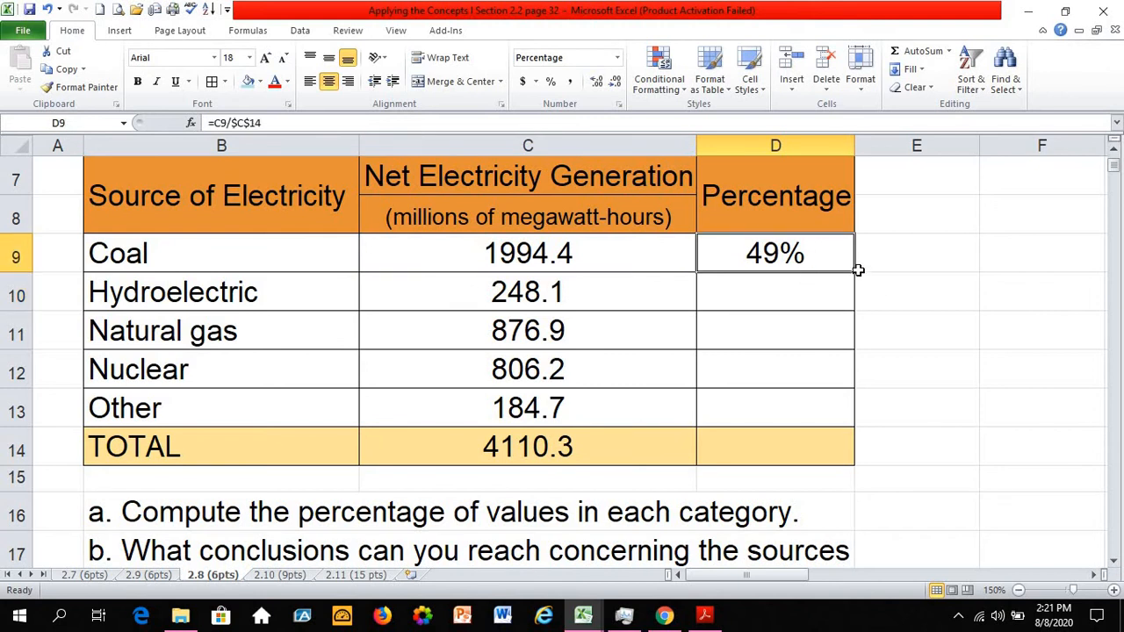
pyautogui.moveTo(856, 273); pyautogui.dragTo(860, 409)
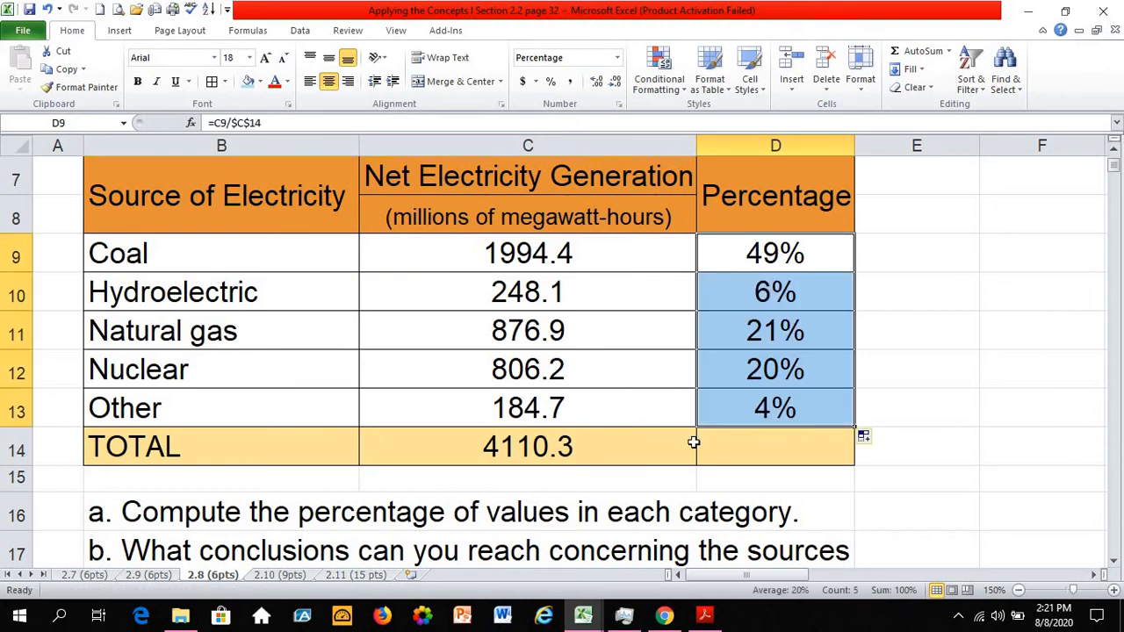
# - Copy the total formula from C14 into D14 and format the result as a percentage
pyautogui.click(615, 446)
pyautogui.moveTo(696, 466); pyautogui.dragTo(778, 446)
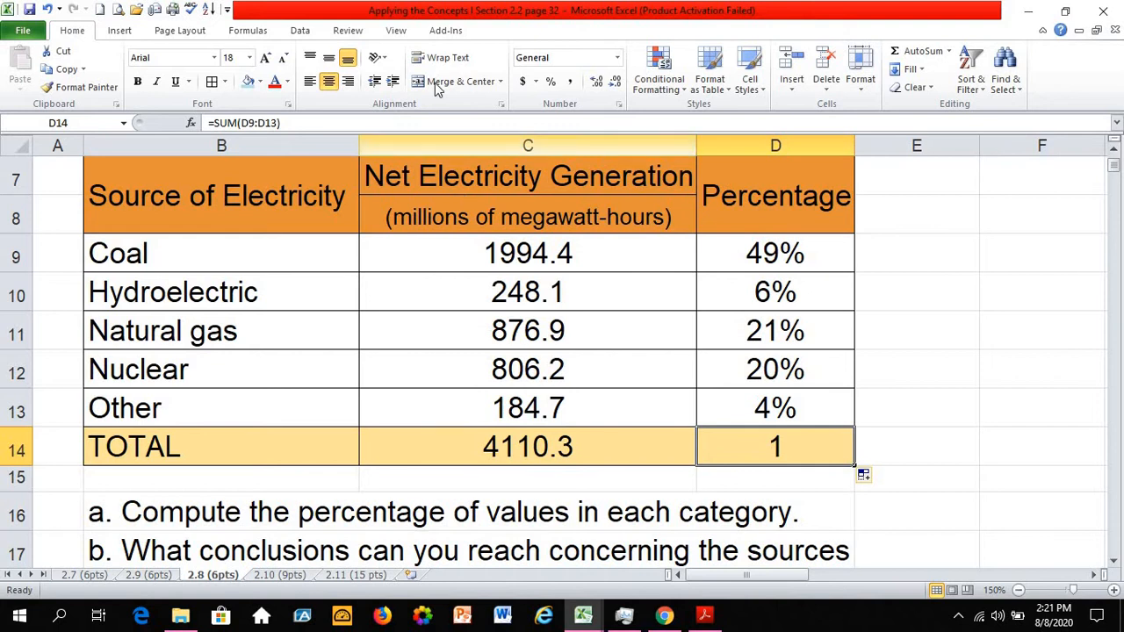
pyautogui.click(550, 81)
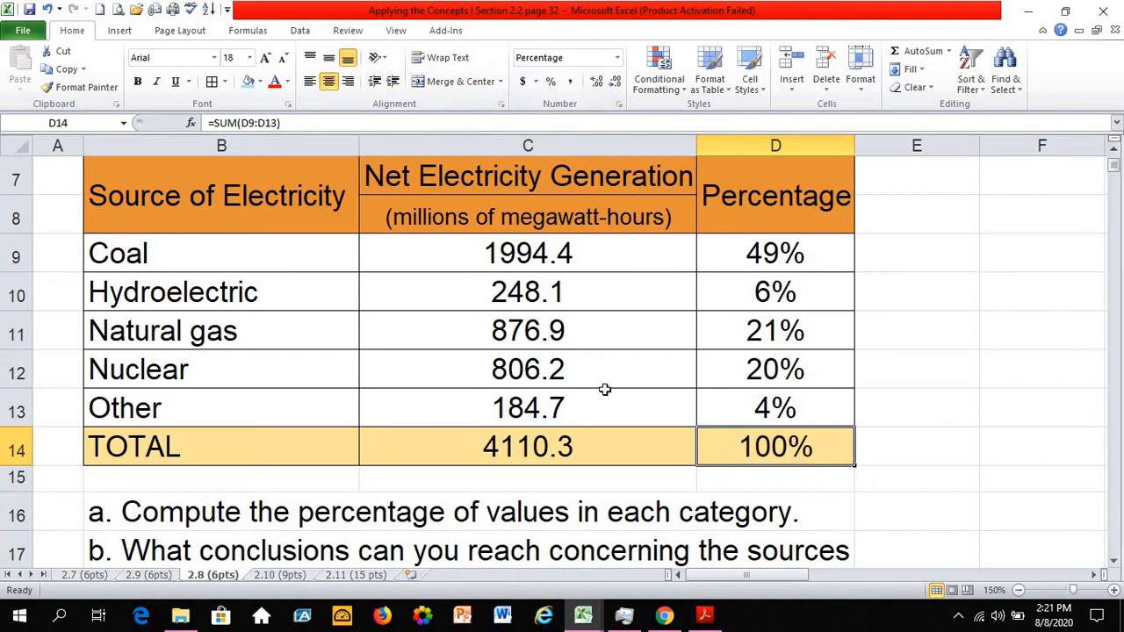
# - Read the conclusions question in B17 and compare each electricity source in B9 to B13 with its percentage in column D
pyautogui.click(163, 545)
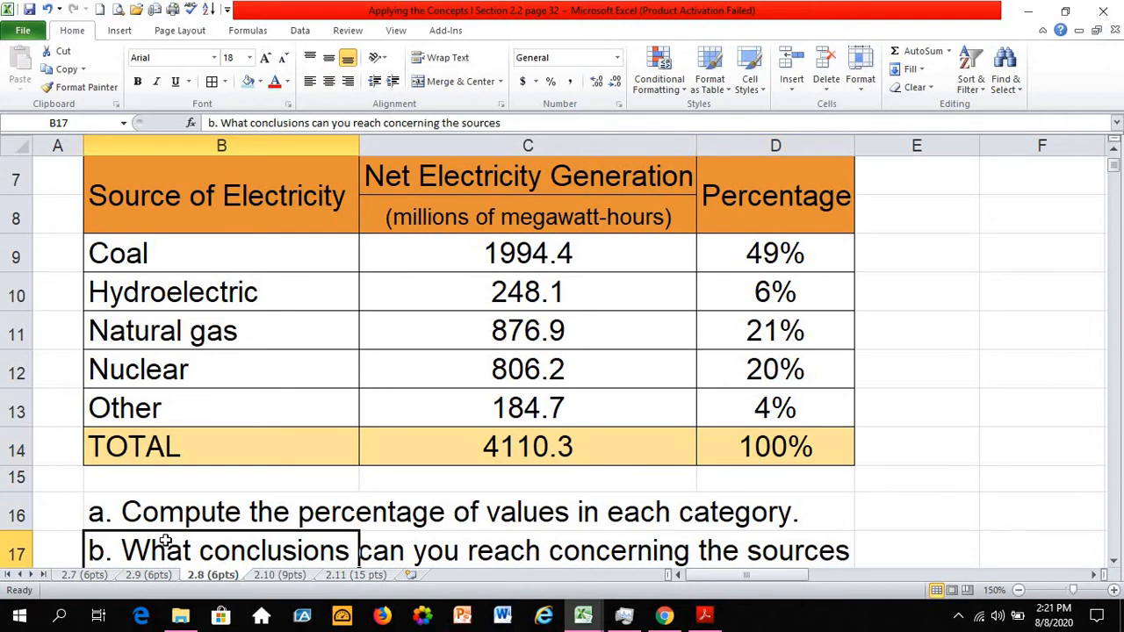
pyautogui.click(187, 254)
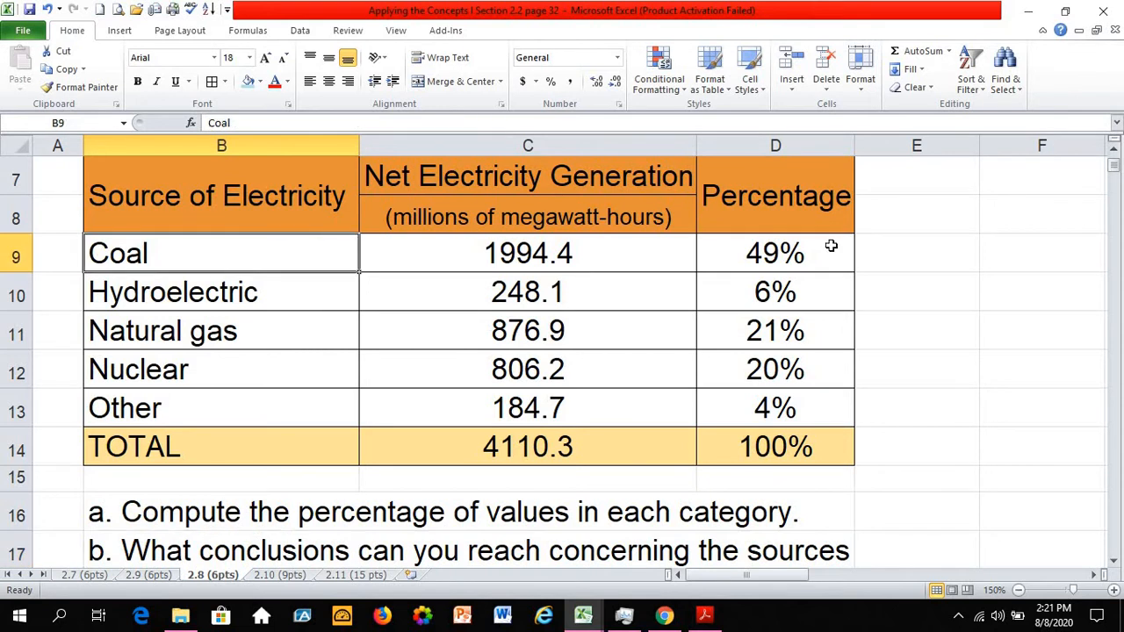
pyautogui.click(782, 265)
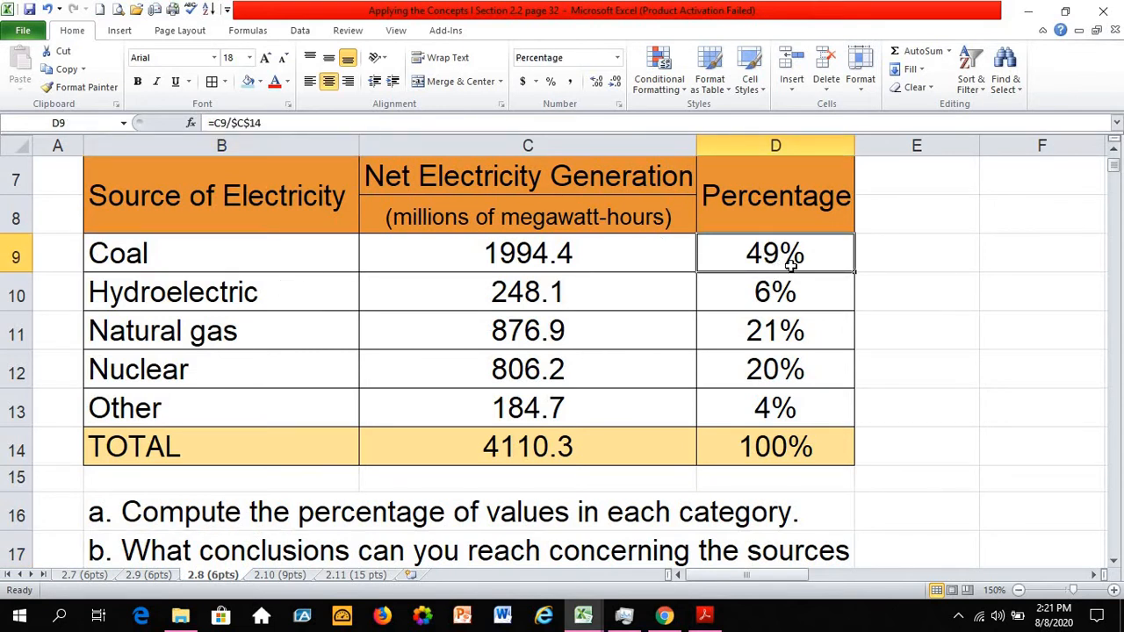
pyautogui.click(178, 303)
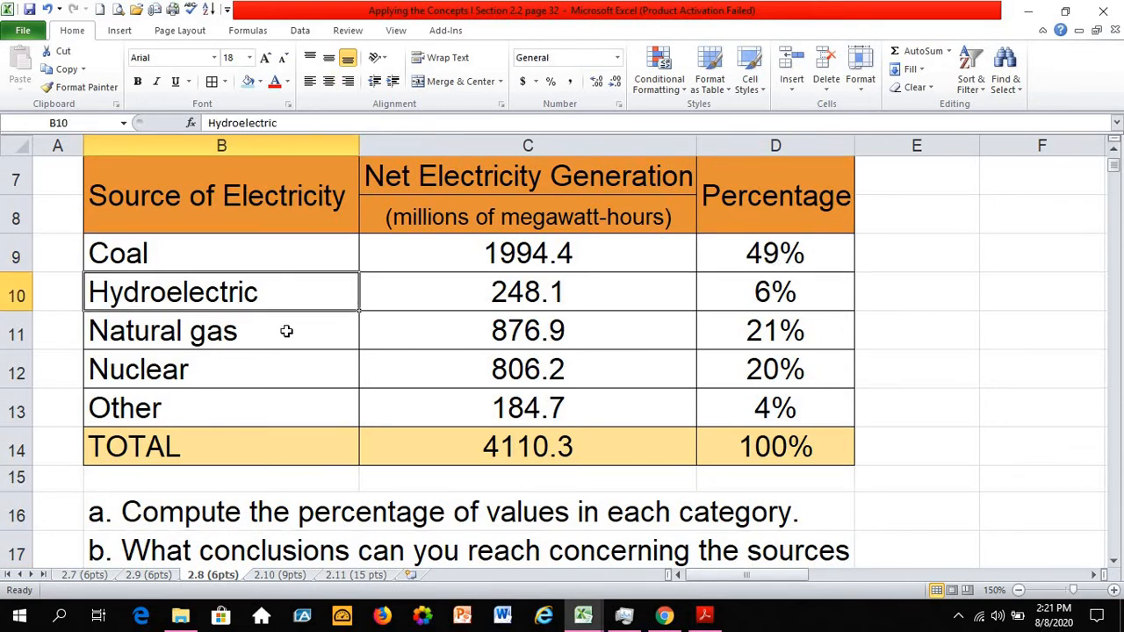
pyautogui.click(745, 303)
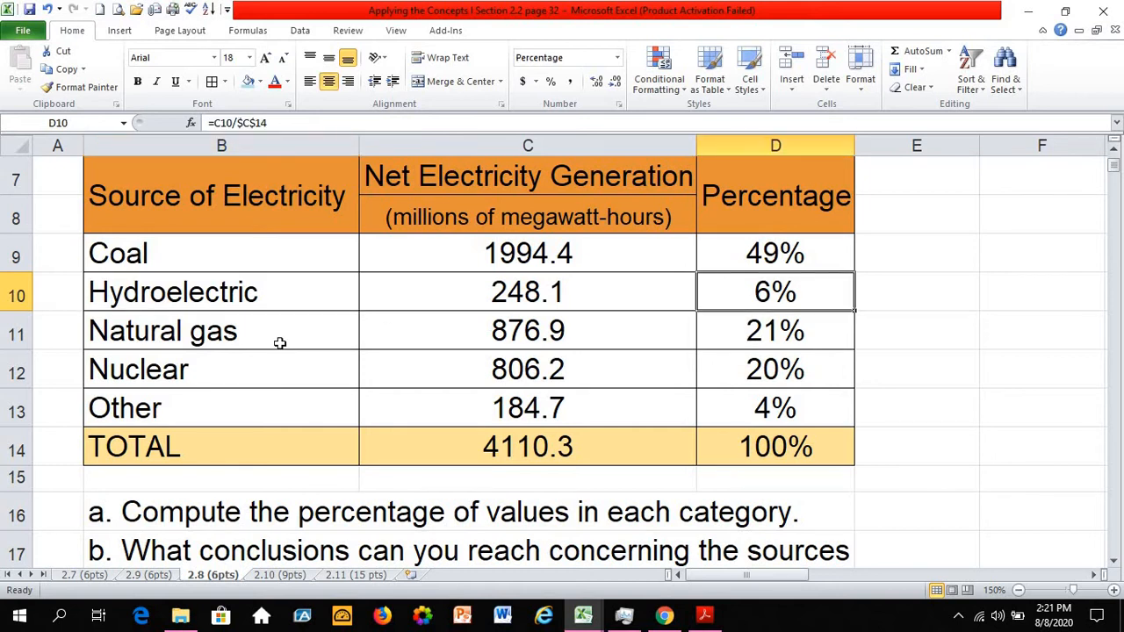
pyautogui.click(279, 342)
pyautogui.click(801, 348)
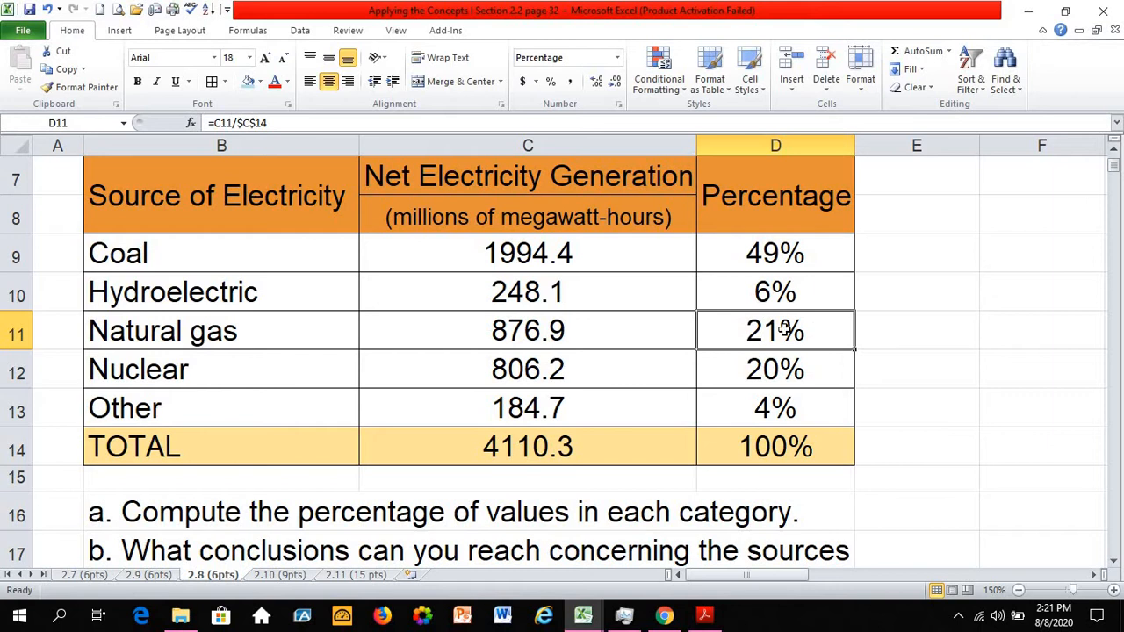
pyautogui.click(260, 373)
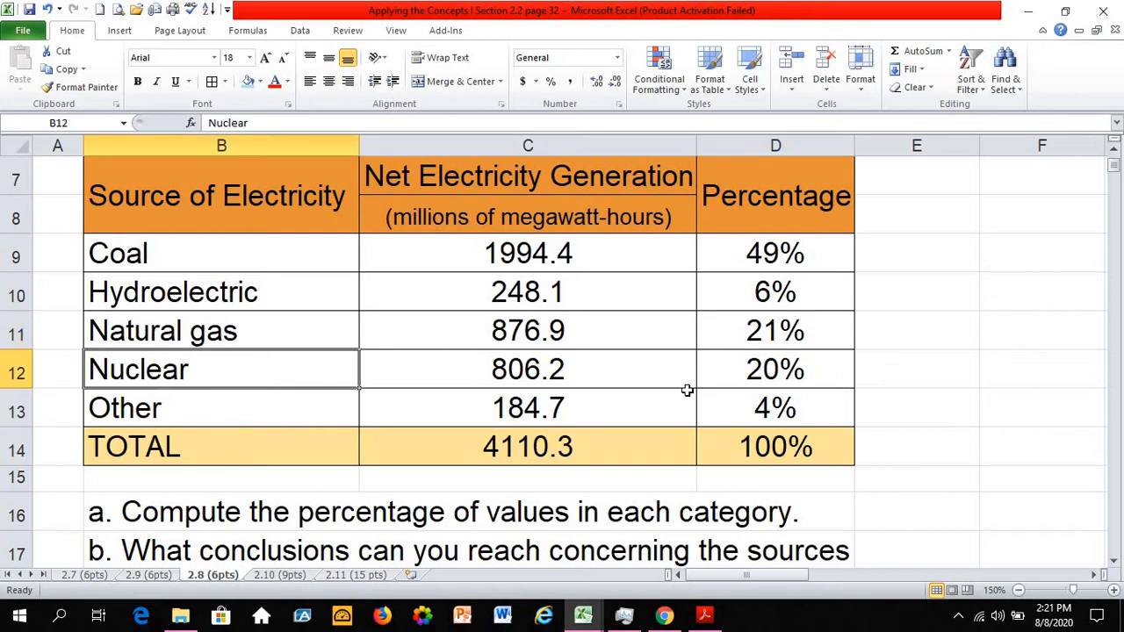
pyautogui.click(759, 376)
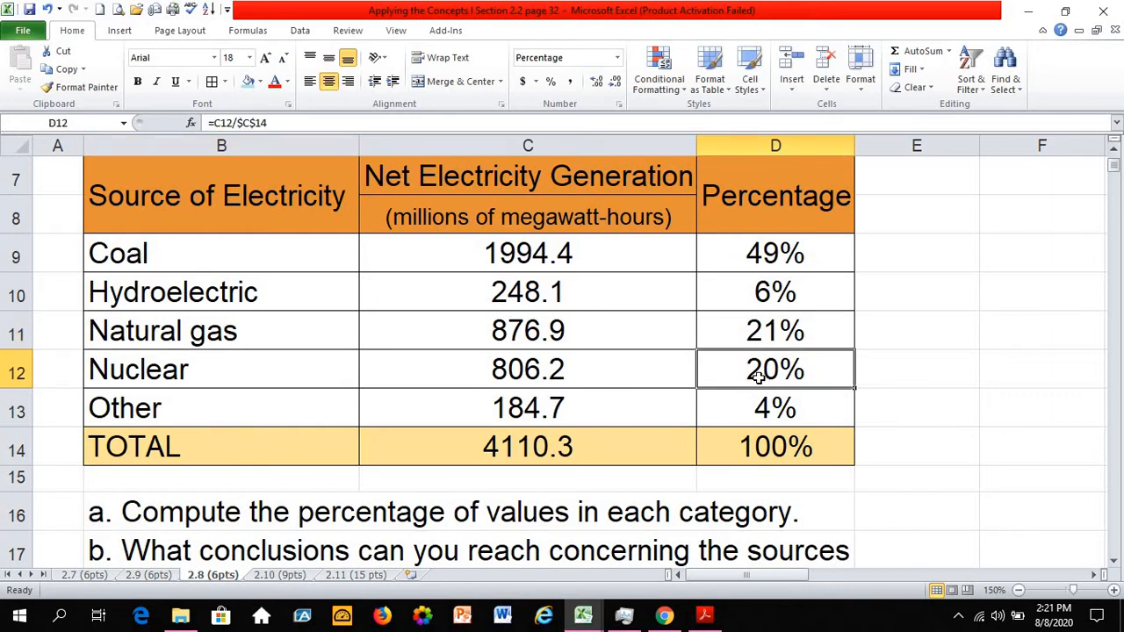
pyautogui.click(231, 416)
pyautogui.click(755, 406)
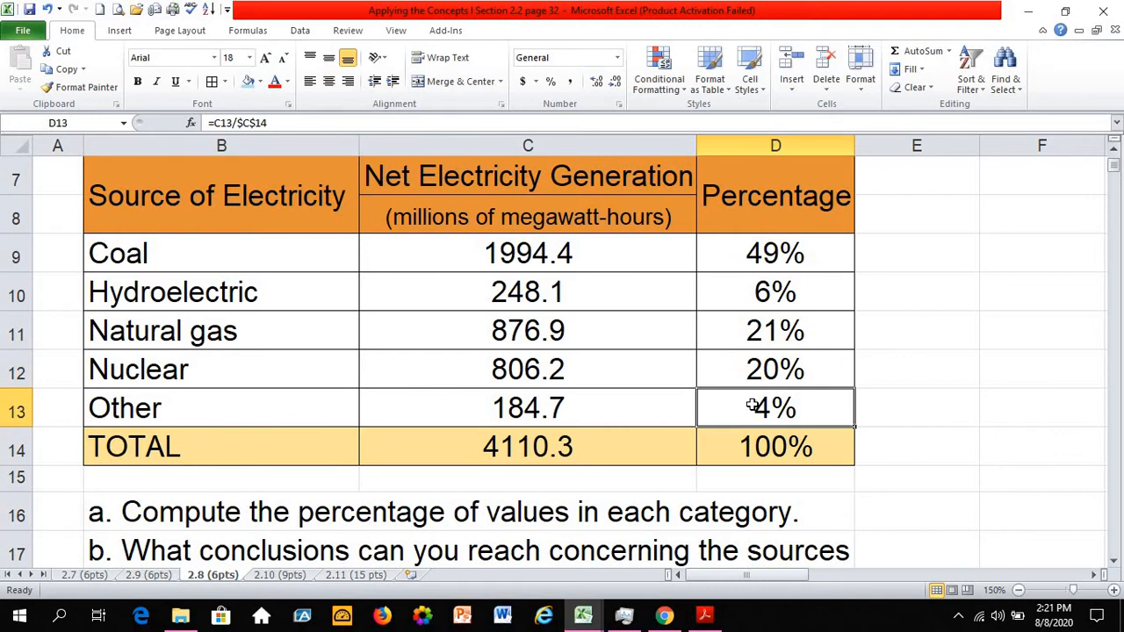
# - Read the question in B17 and check the coal conclusion in B21 against the coal percentage in D9
pyautogui.click(151, 553)
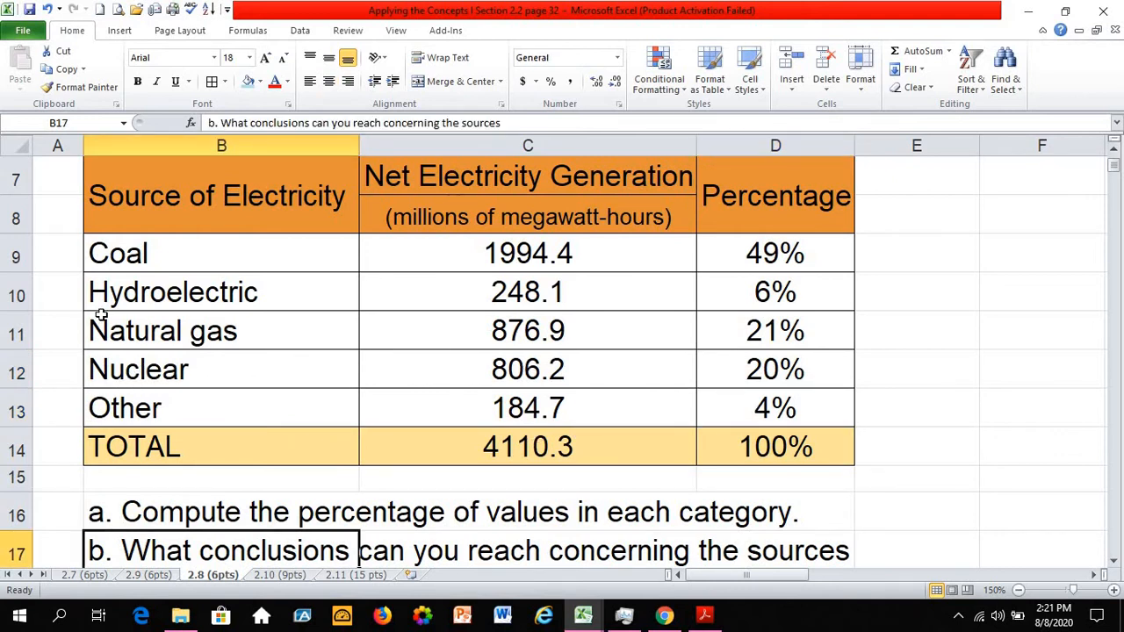
pyautogui.scroll(-1, 101, 315)
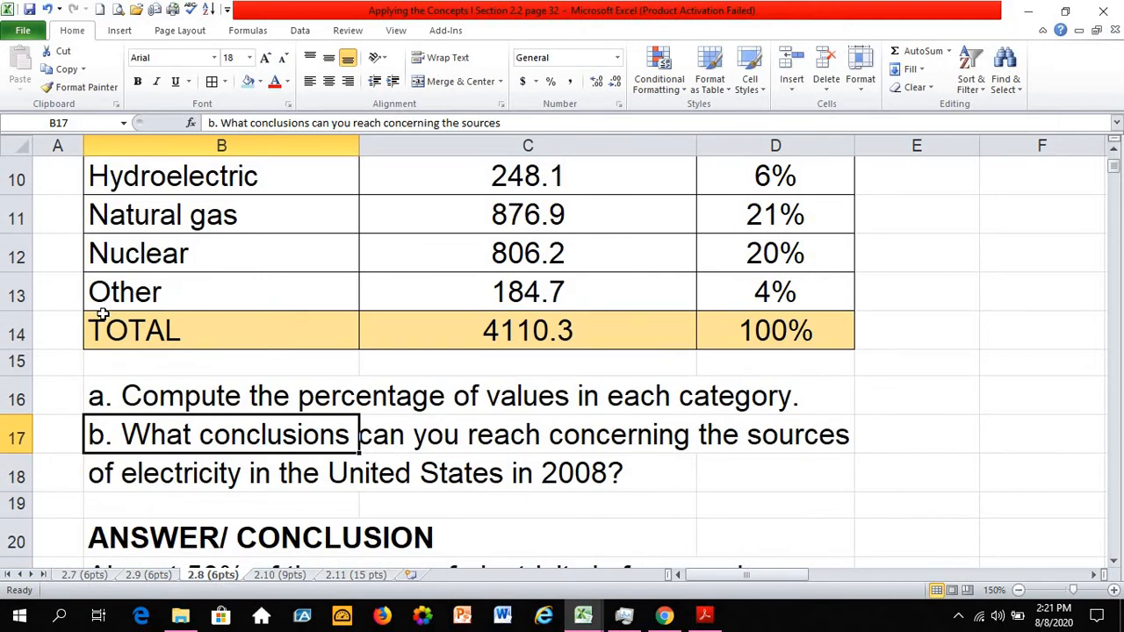
pyautogui.scroll(-1, 101, 314)
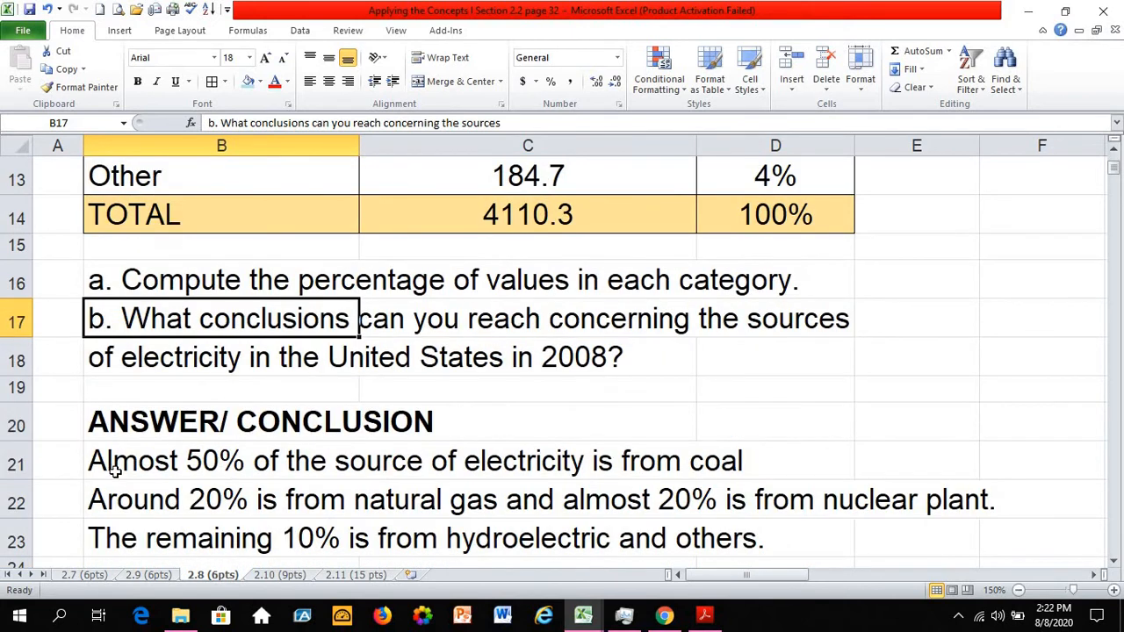
pyautogui.click(209, 469)
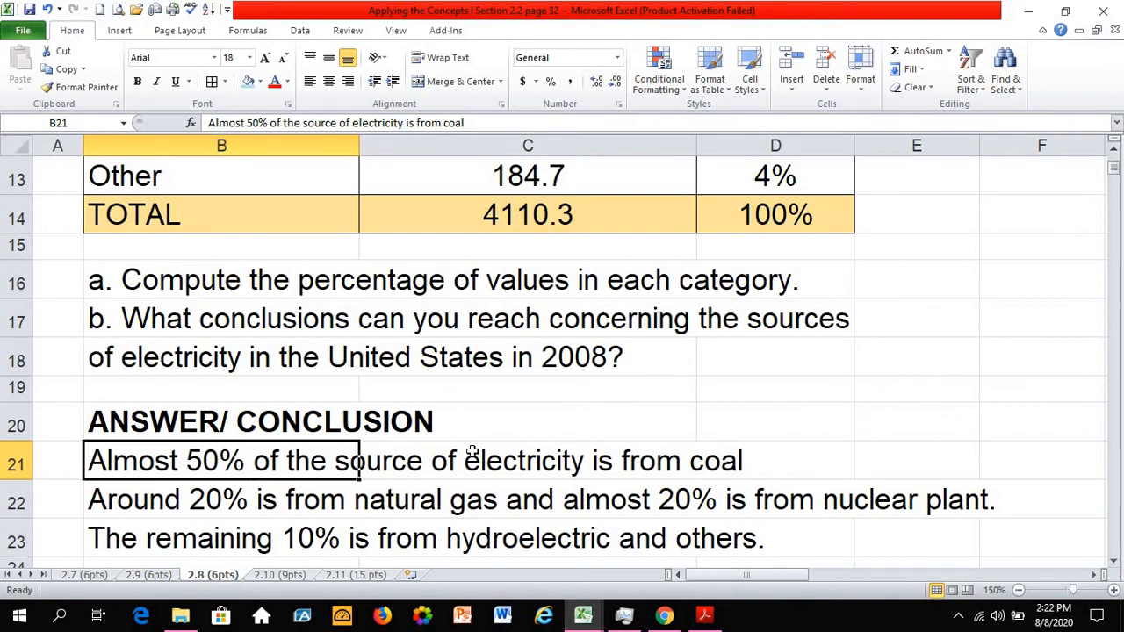
pyautogui.scroll(3, 471, 453)
pyautogui.click(794, 360)
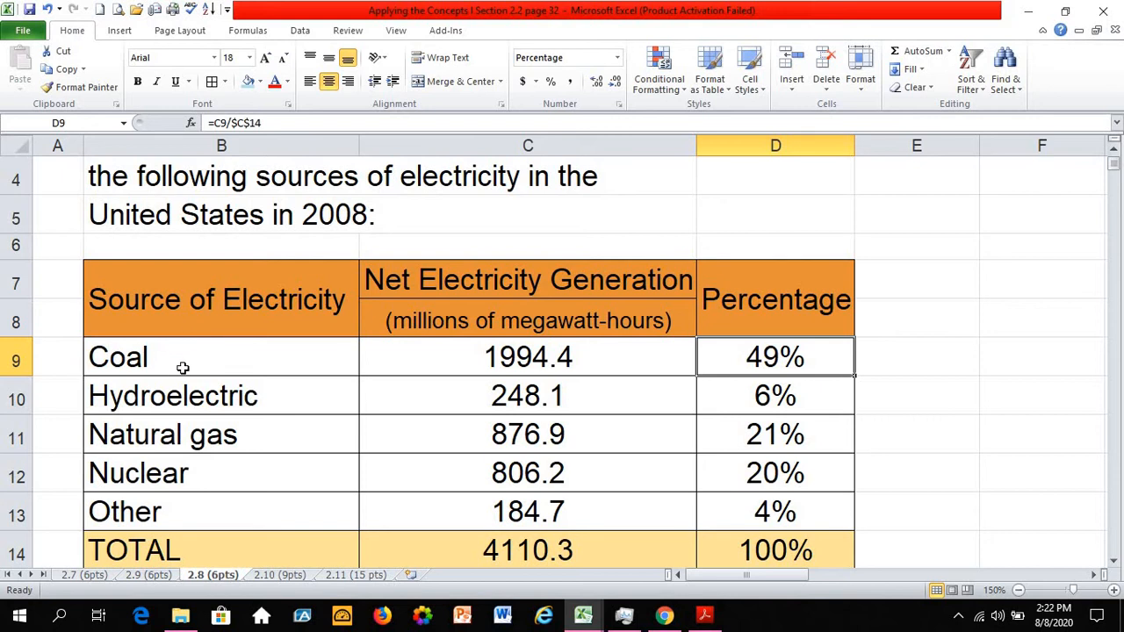
pyautogui.scroll(-3, 183, 367)
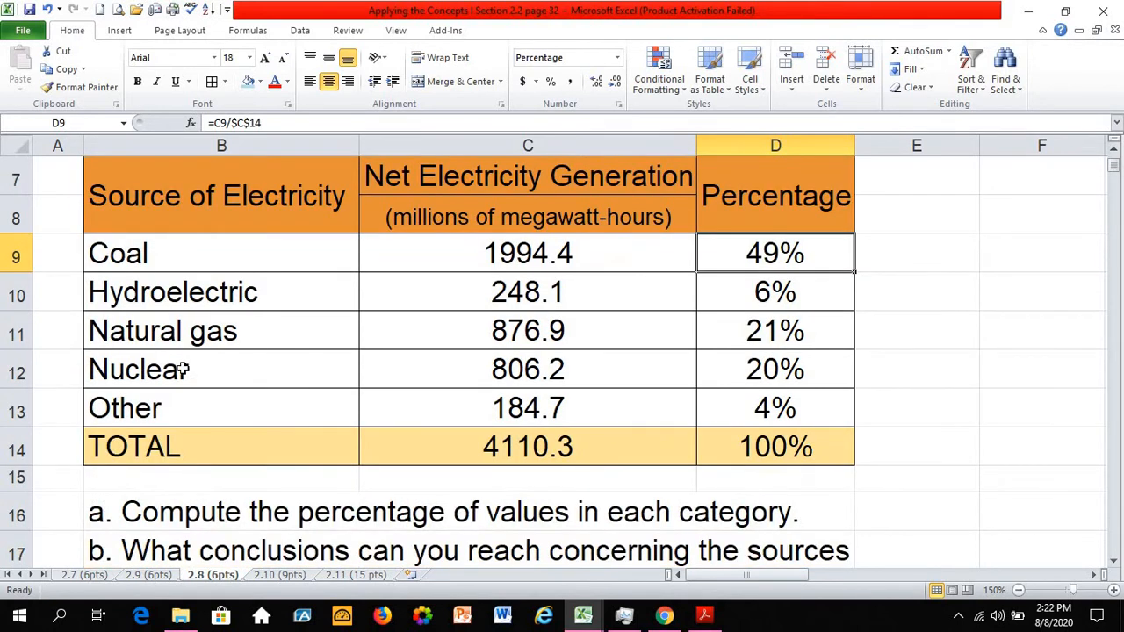
pyautogui.click(153, 474)
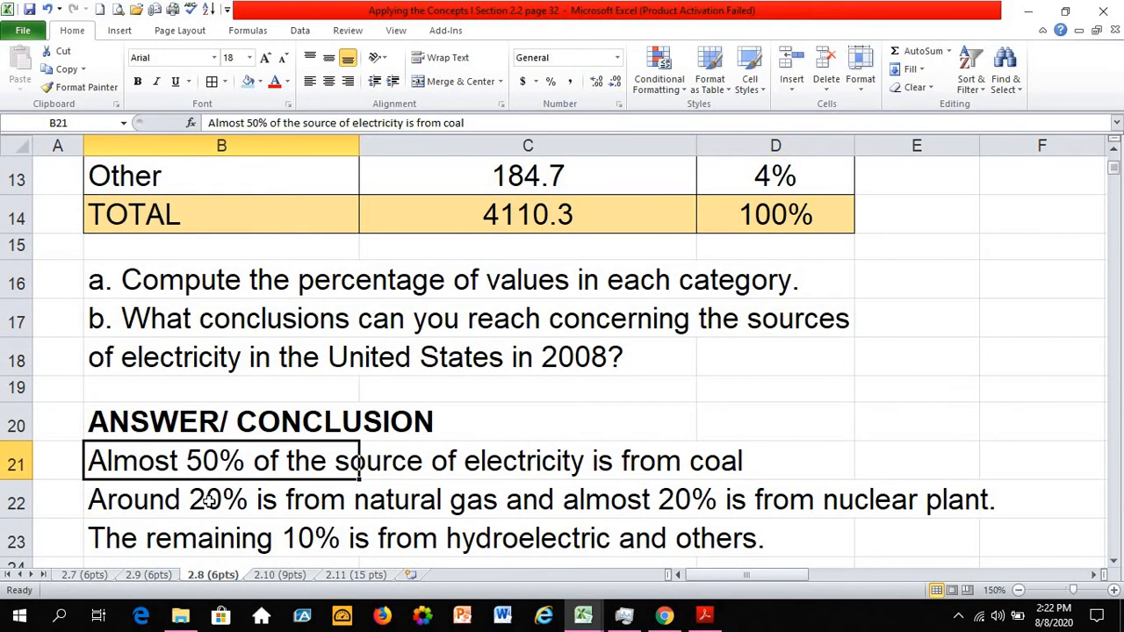
# - Check the natural gas statement in B22 against the natural gas percentage in D11
pyautogui.click(209, 501)
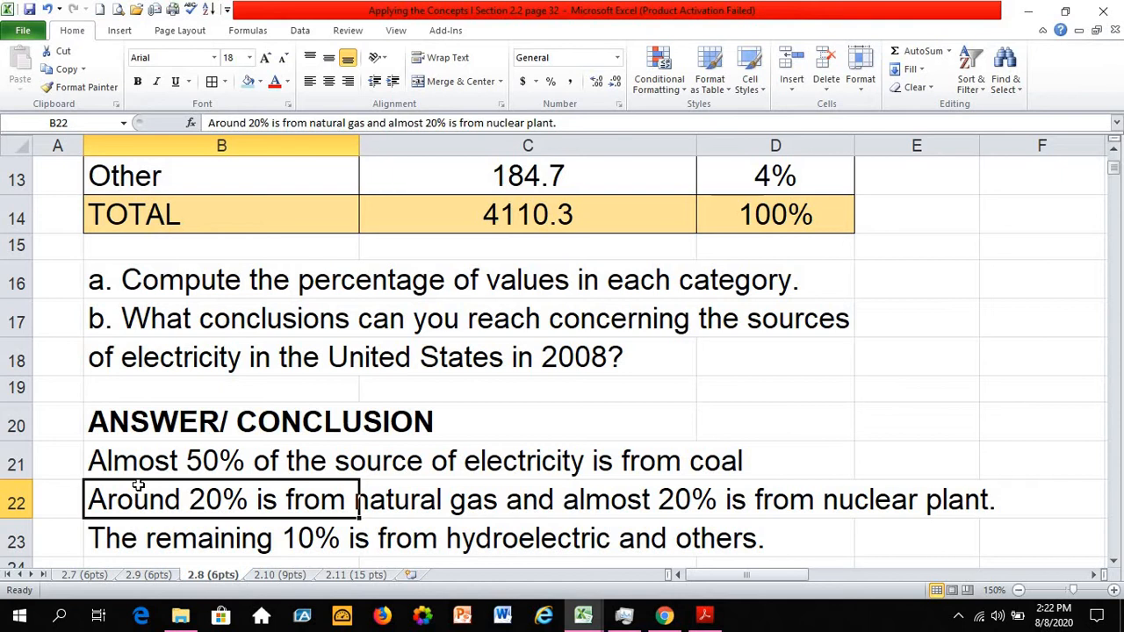
pyautogui.scroll(2, 138, 485)
pyautogui.click(801, 329)
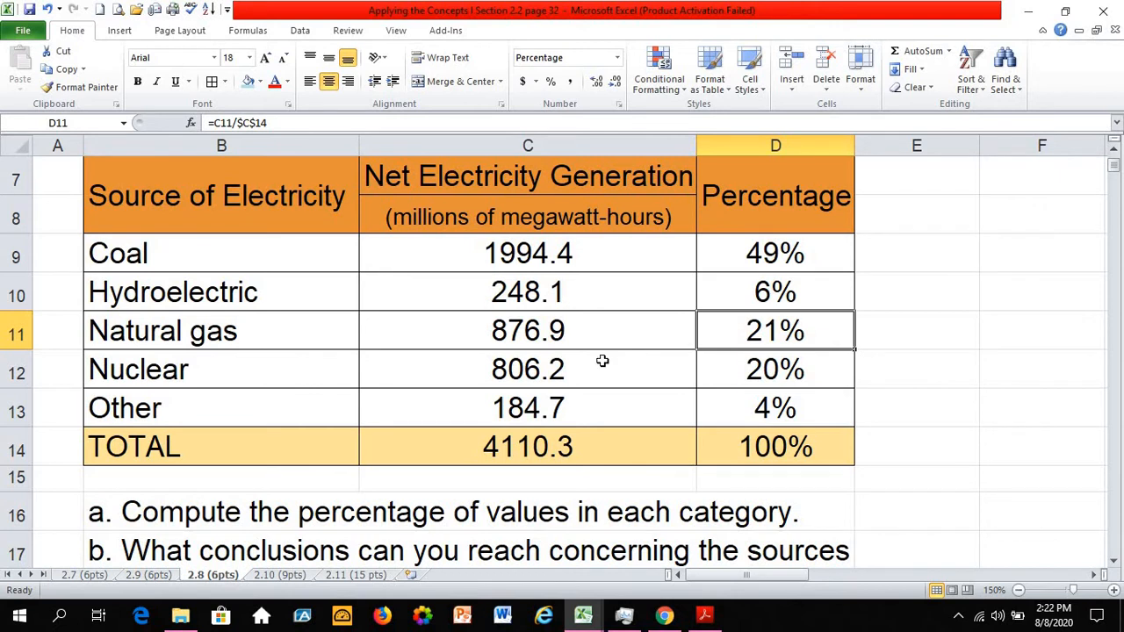
pyautogui.scroll(-3, 260, 404)
pyautogui.click(131, 391)
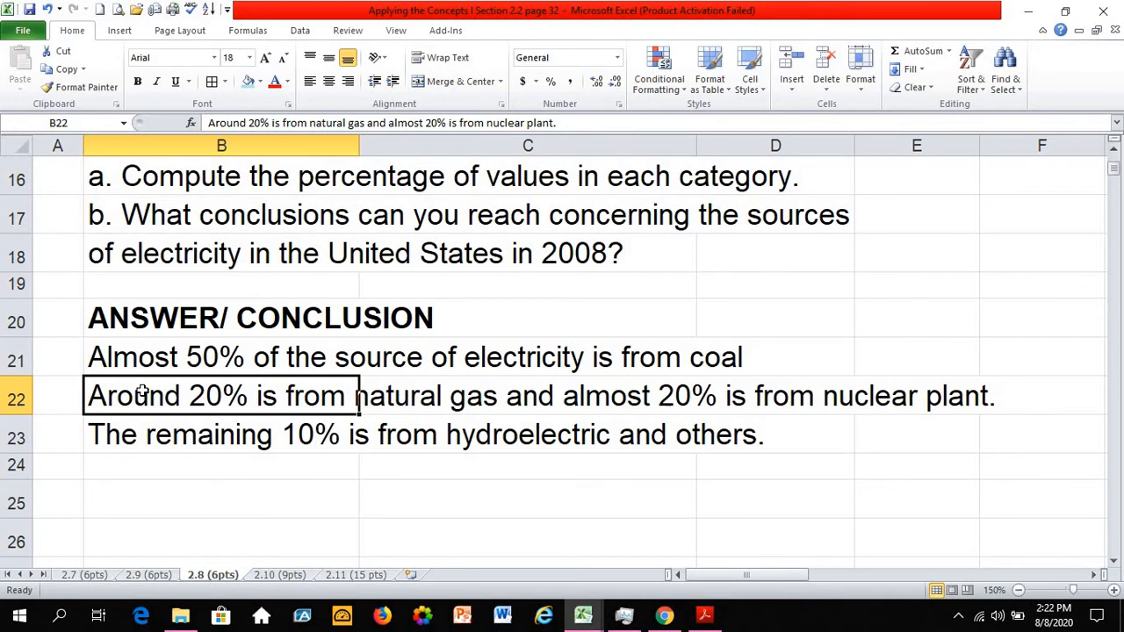
# - Show the nuclear percentage in D12 with three decimals, and reduce it back to a whole percent
pyautogui.scroll(2, 230, 428)
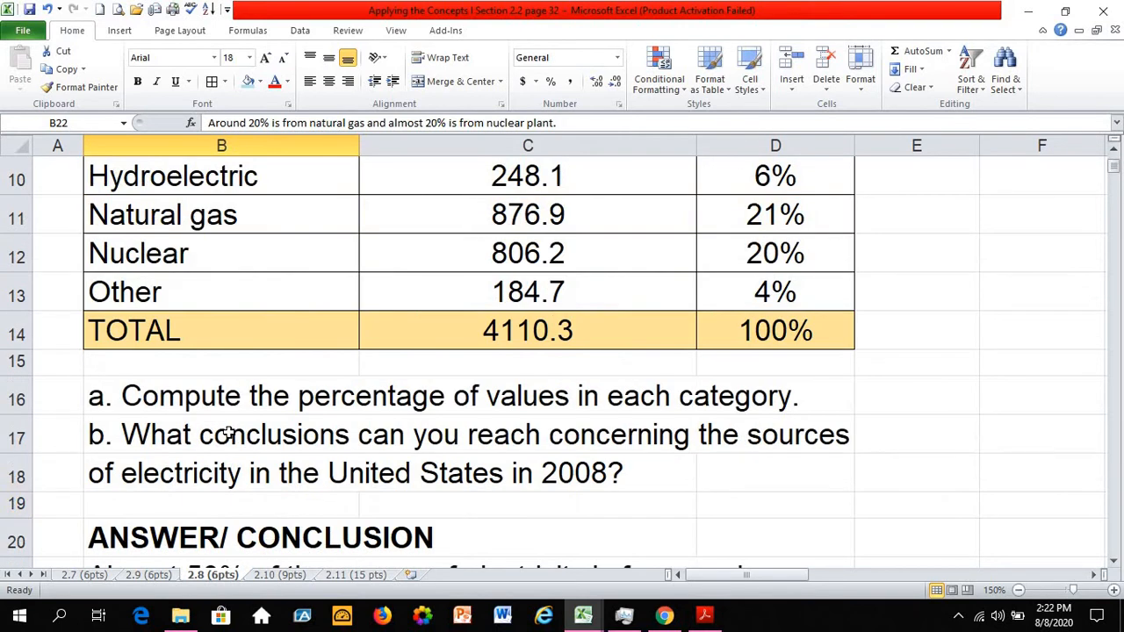
pyautogui.click(755, 263)
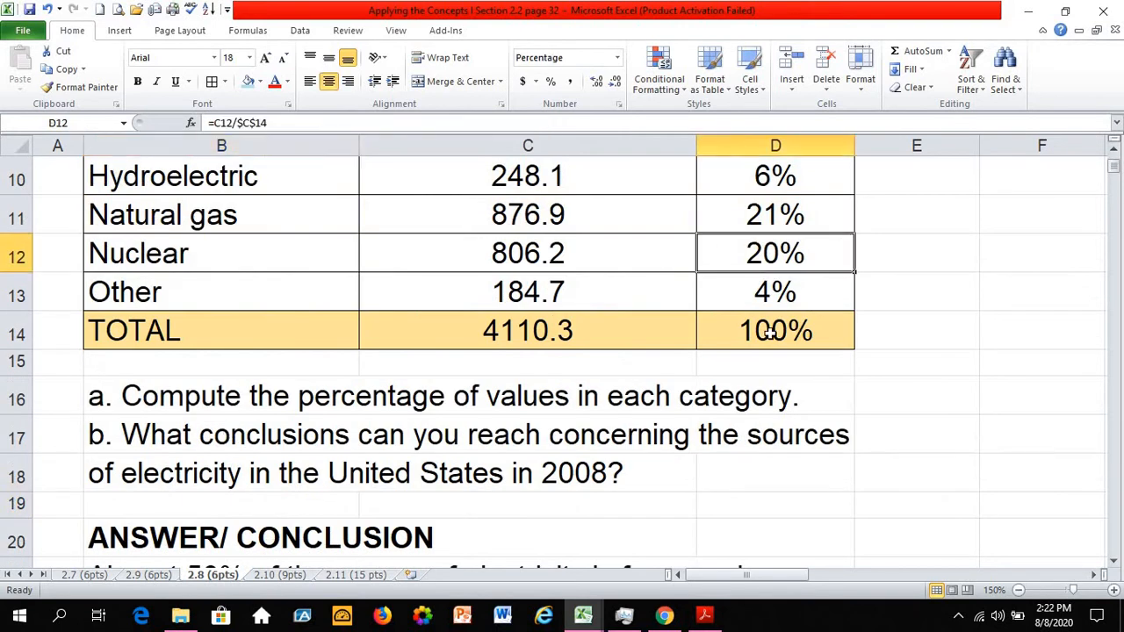
pyautogui.click(601, 83)
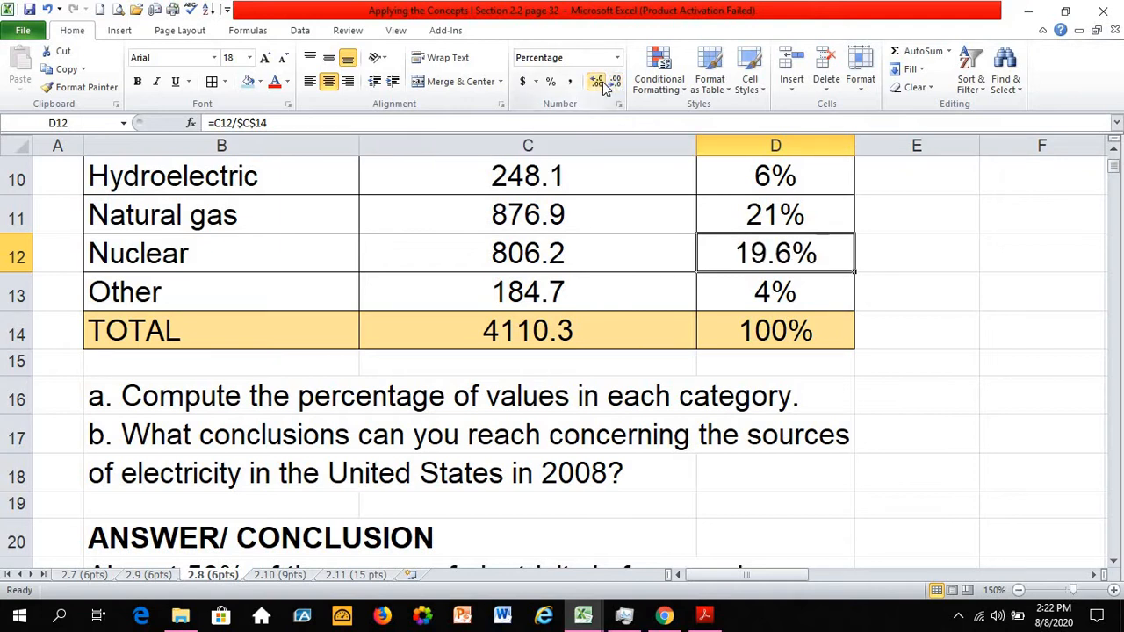
pyautogui.click(601, 83)
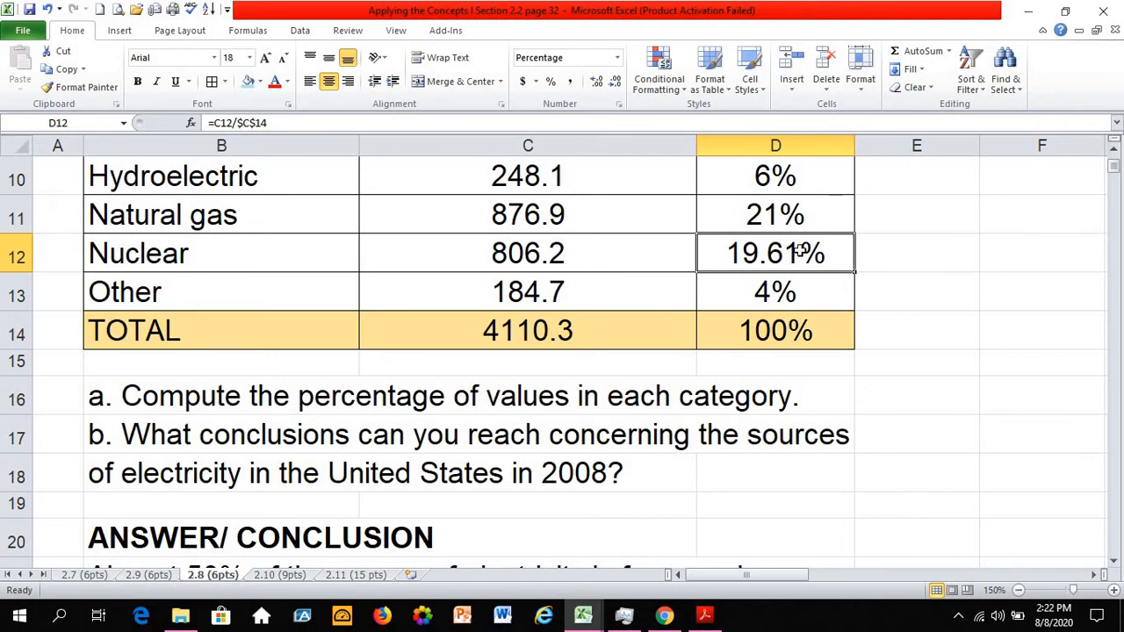
pyautogui.click(601, 81)
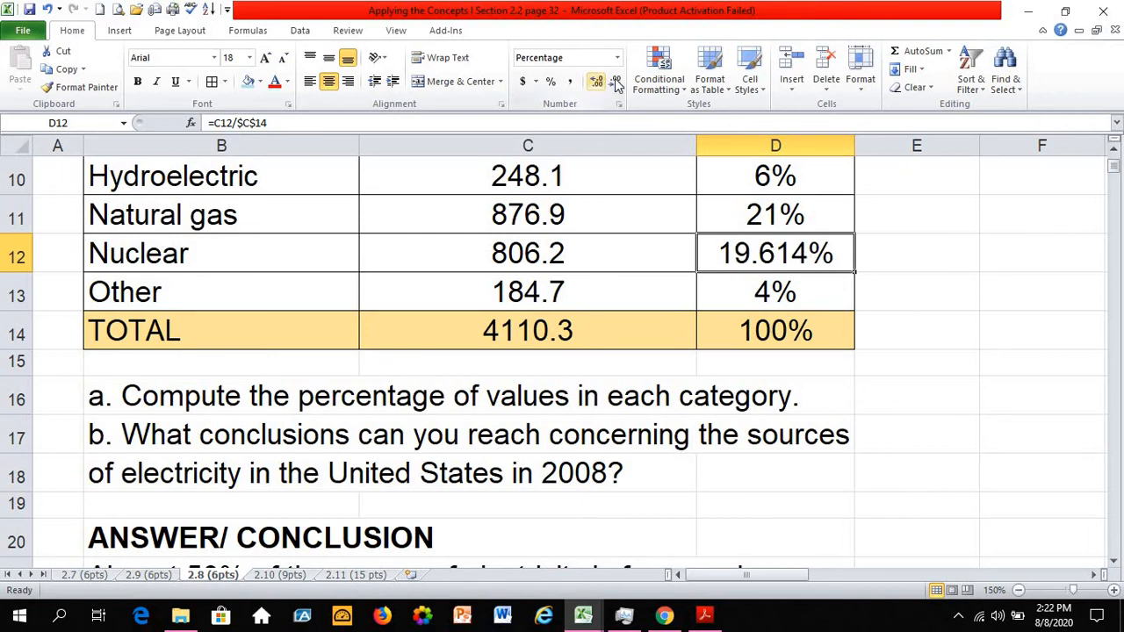
pyautogui.click(617, 82)
pyautogui.click(616, 81)
pyautogui.click(617, 82)
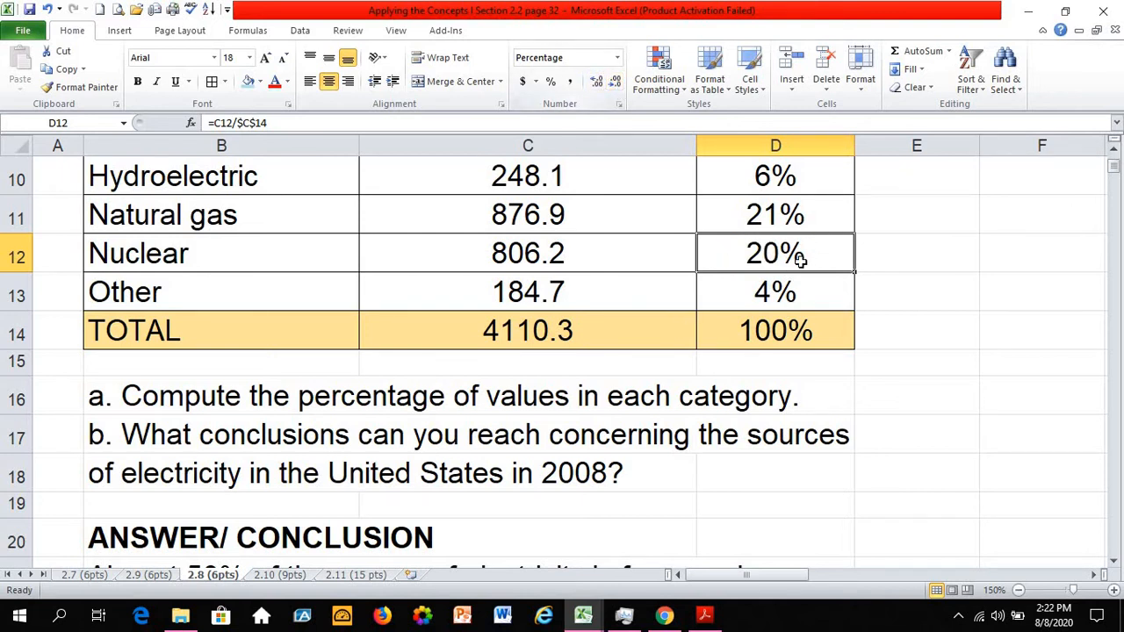
# - Read the three conclusion lines in B21 to B23 on the shares of the electricity sources
pyautogui.scroll(-3, 364, 307)
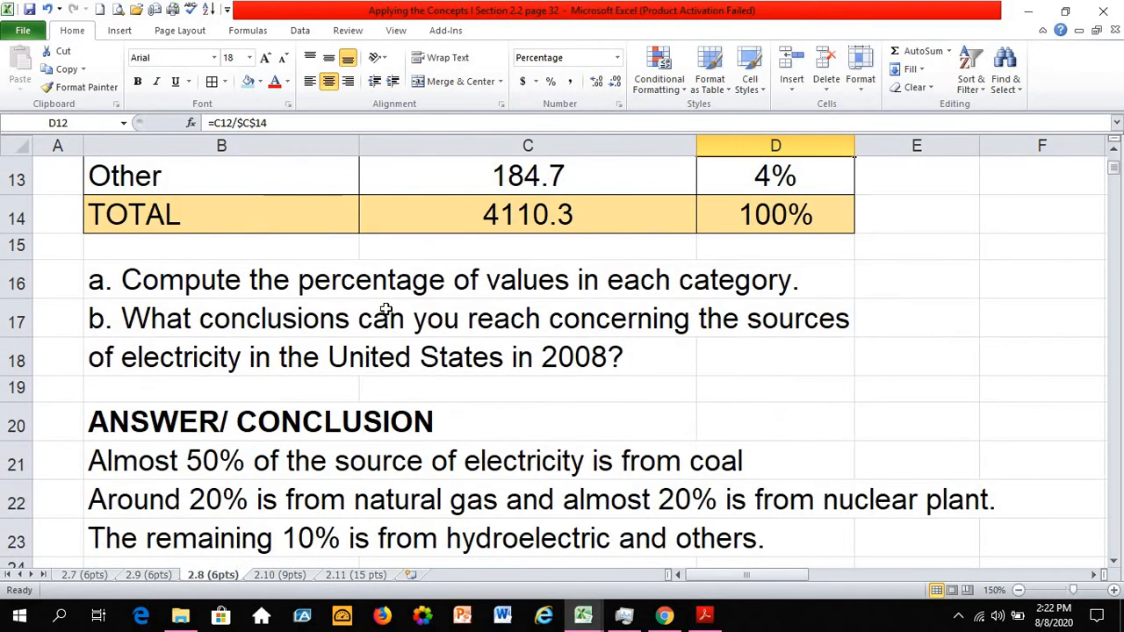
pyautogui.scroll(1, 292, 400)
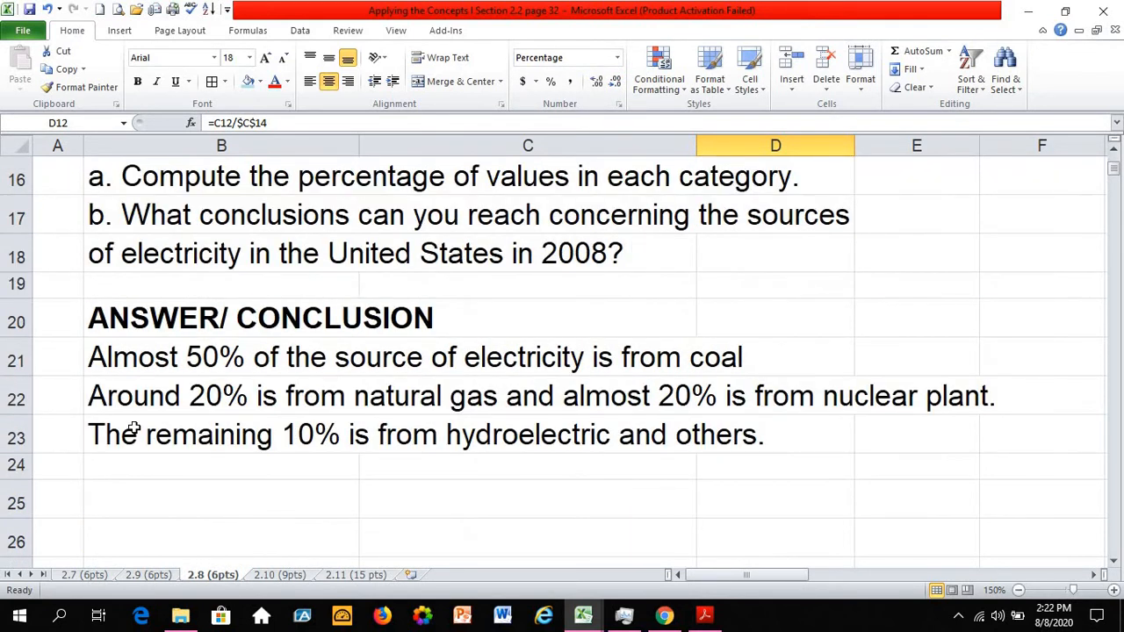
pyautogui.click(201, 372)
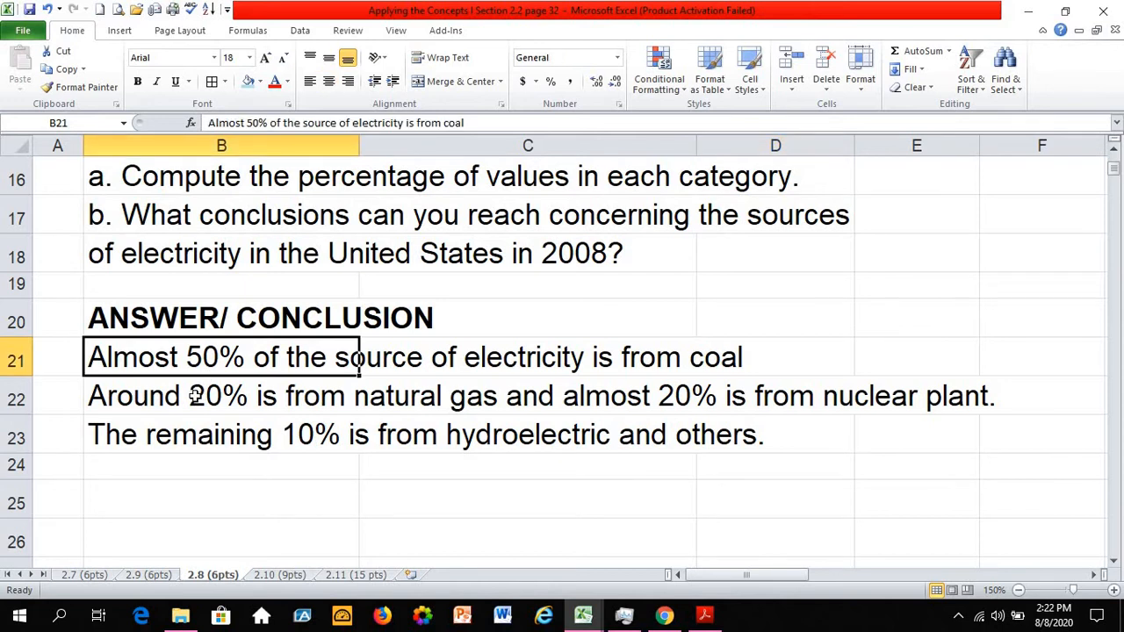
pyautogui.click(201, 396)
pyautogui.click(694, 400)
pyautogui.click(194, 439)
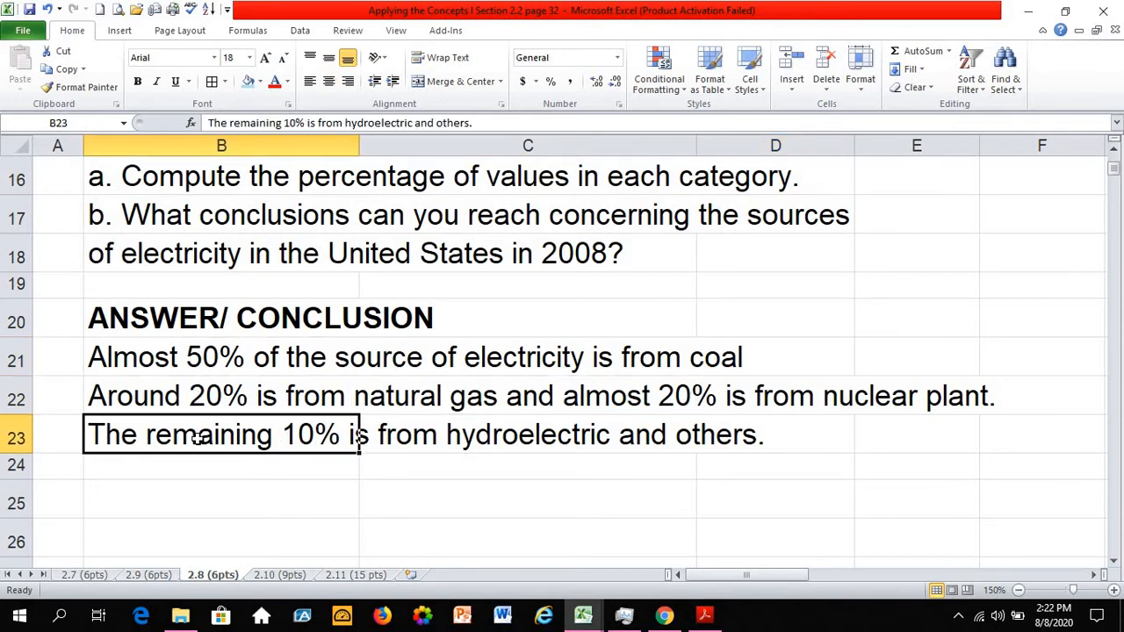
# - Review the coal, natural gas and nuclear rows of the electricity table and the coal percentage in D9
pyautogui.scroll(1, 194, 439)
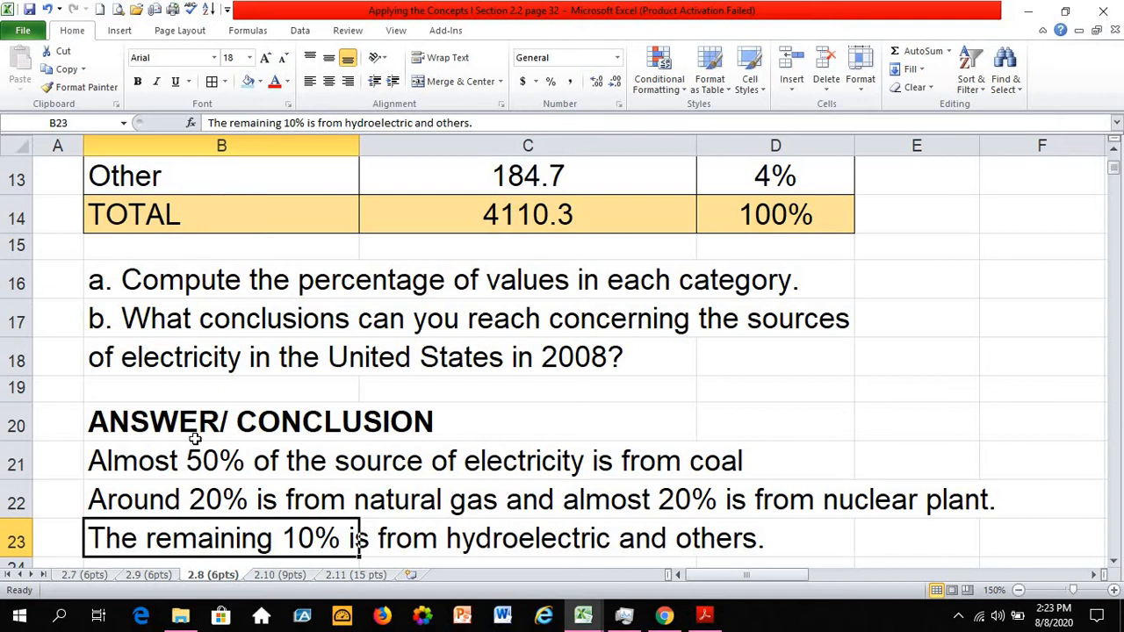
pyautogui.scroll(1, 219, 449)
pyautogui.scroll(2, 264, 476)
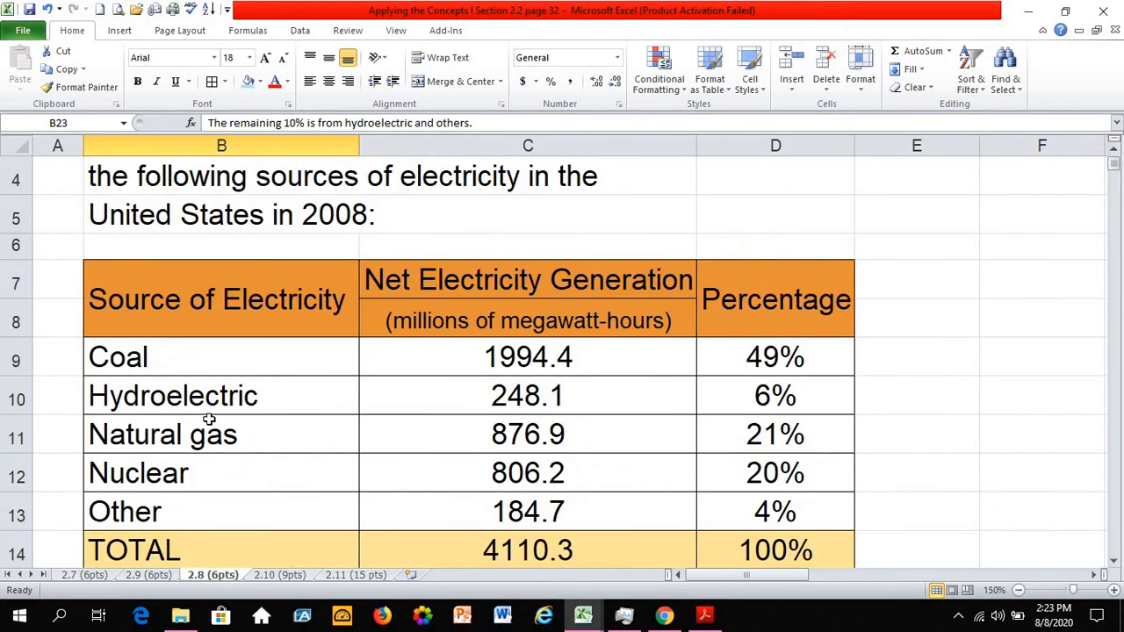
pyautogui.scroll(-1, 231, 427)
pyautogui.click(132, 255)
pyautogui.click(145, 334)
pyautogui.click(150, 373)
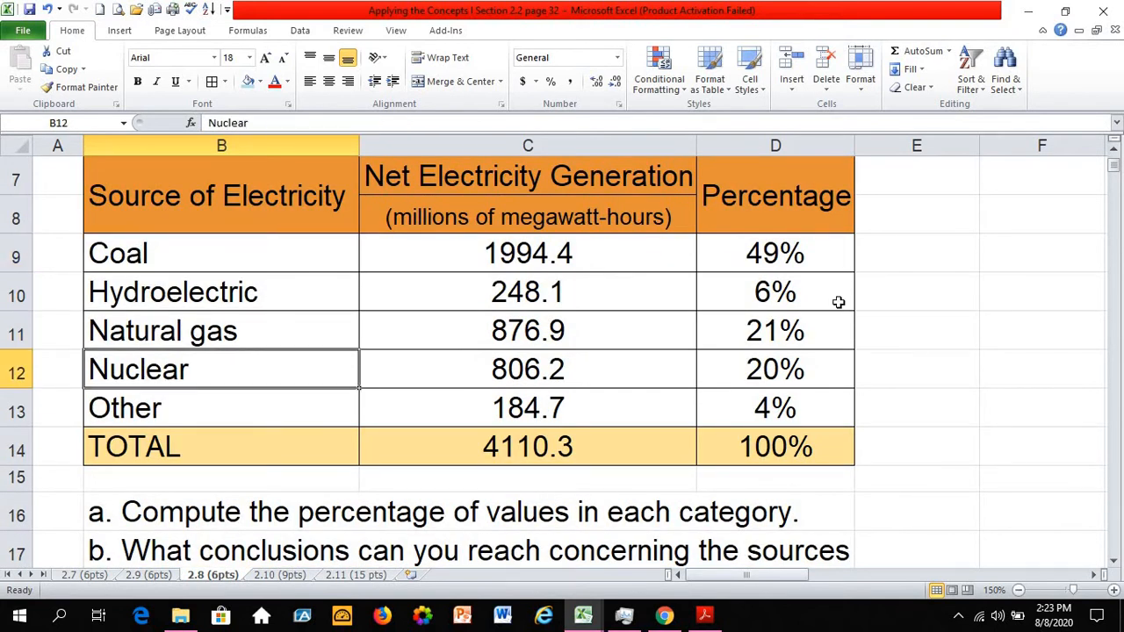
pyautogui.click(773, 266)
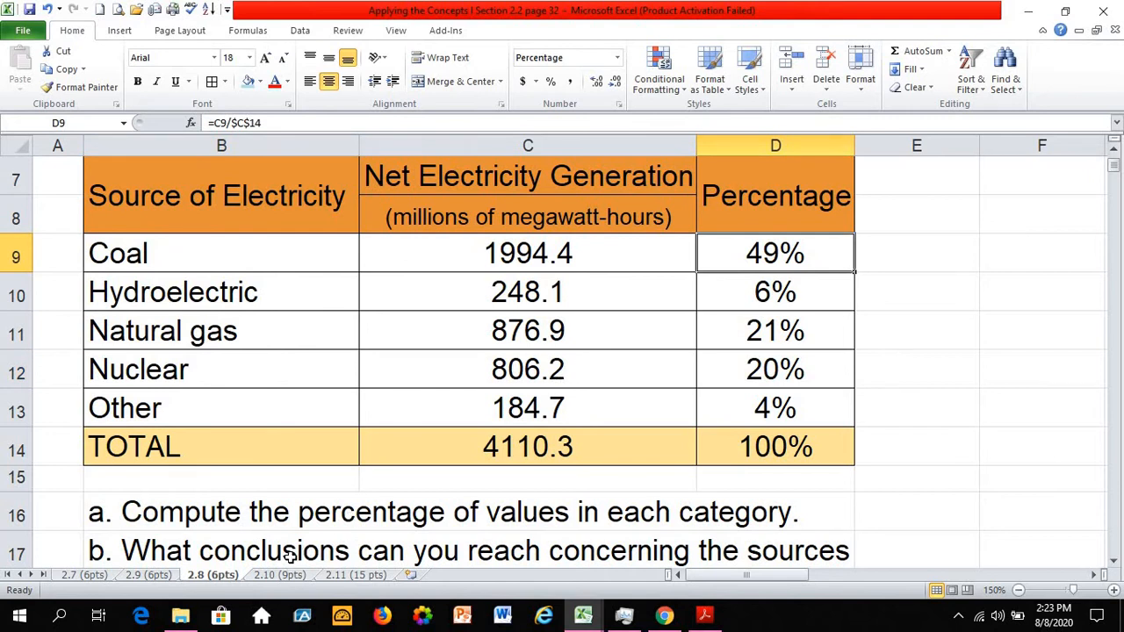
# - Switch to sheet 2.10 and remove the yellow fill from cell G2 below the score box
pyautogui.scroll(2, 310, 412)
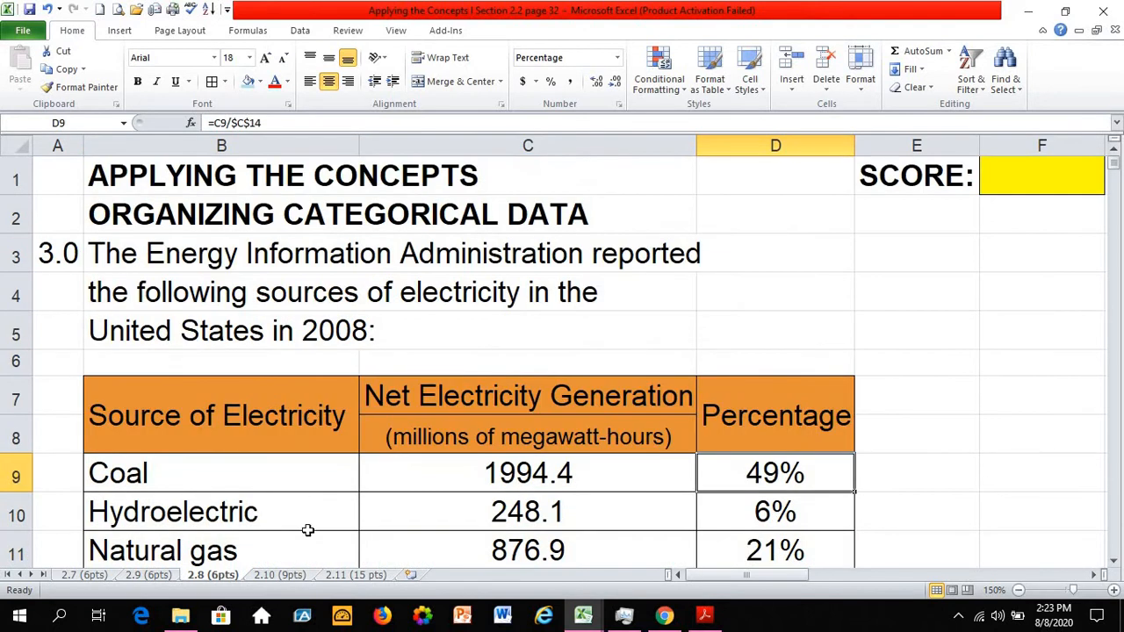
pyautogui.click(278, 577)
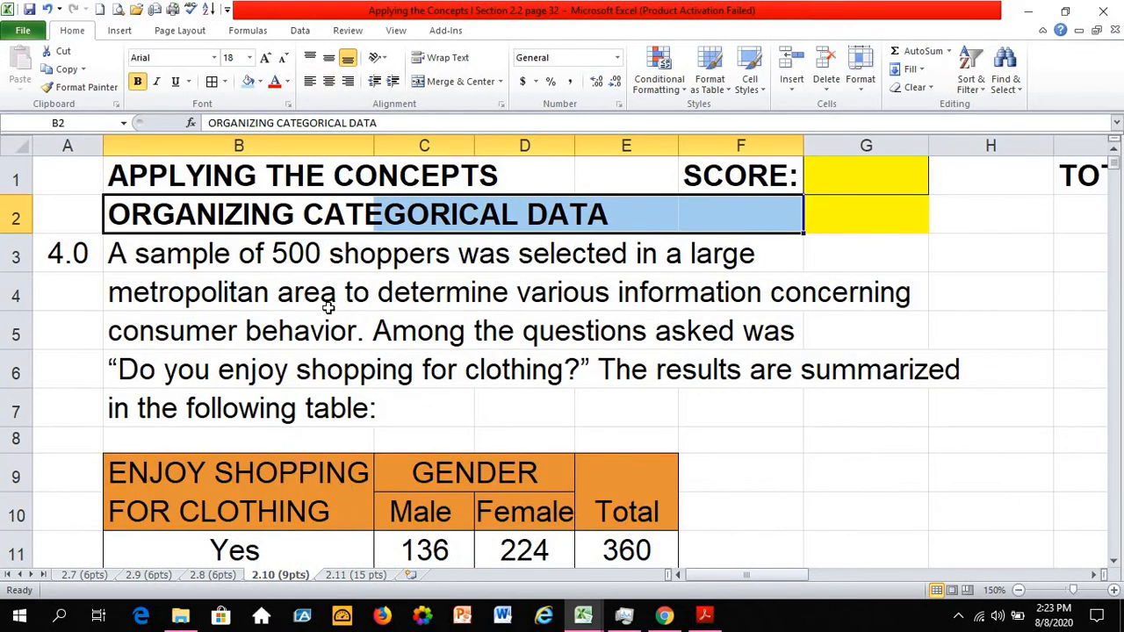
pyautogui.click(856, 226)
pyautogui.click(260, 81)
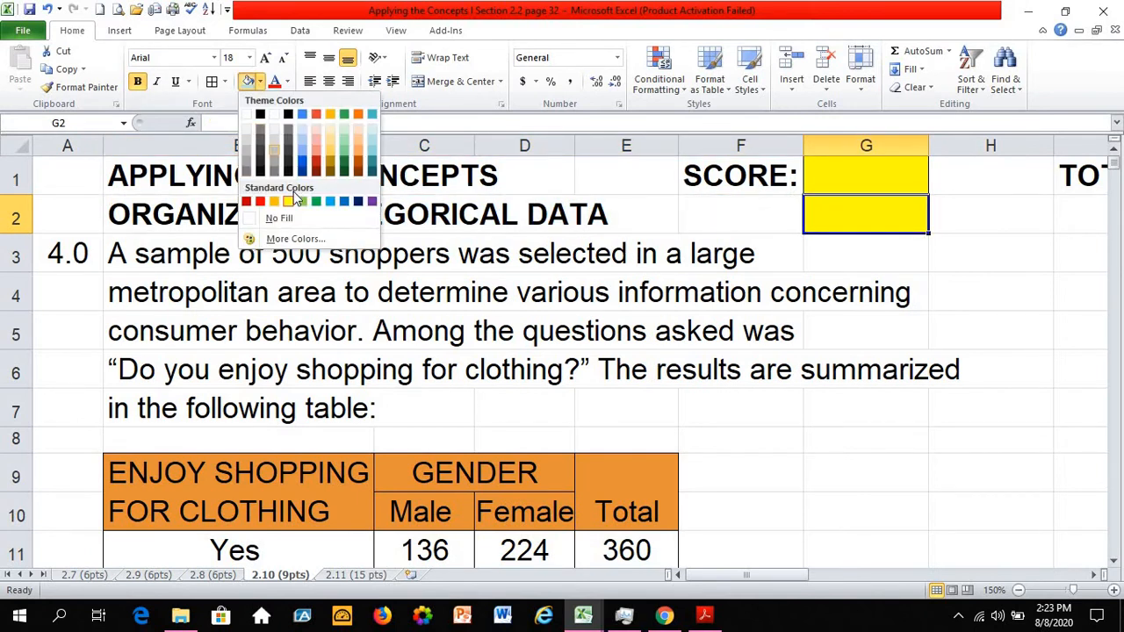
pyautogui.click(279, 218)
# - Read the shopper survey problem in B3 to B7 and find its sample size in the table's grand total in E13
pyautogui.click(107, 378)
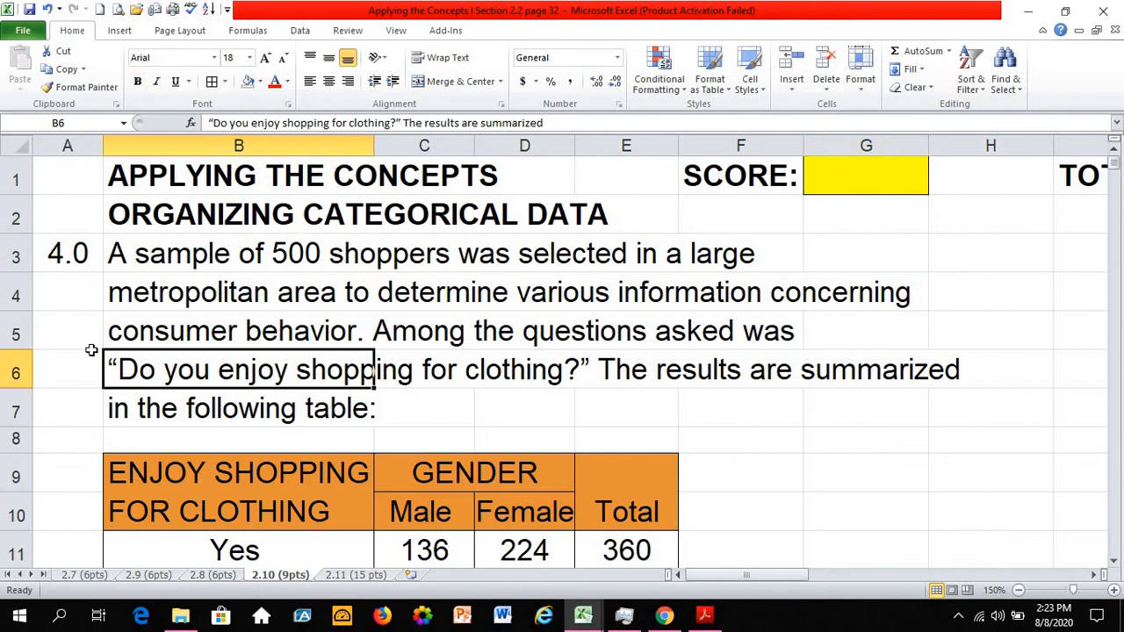
pyautogui.click(105, 268)
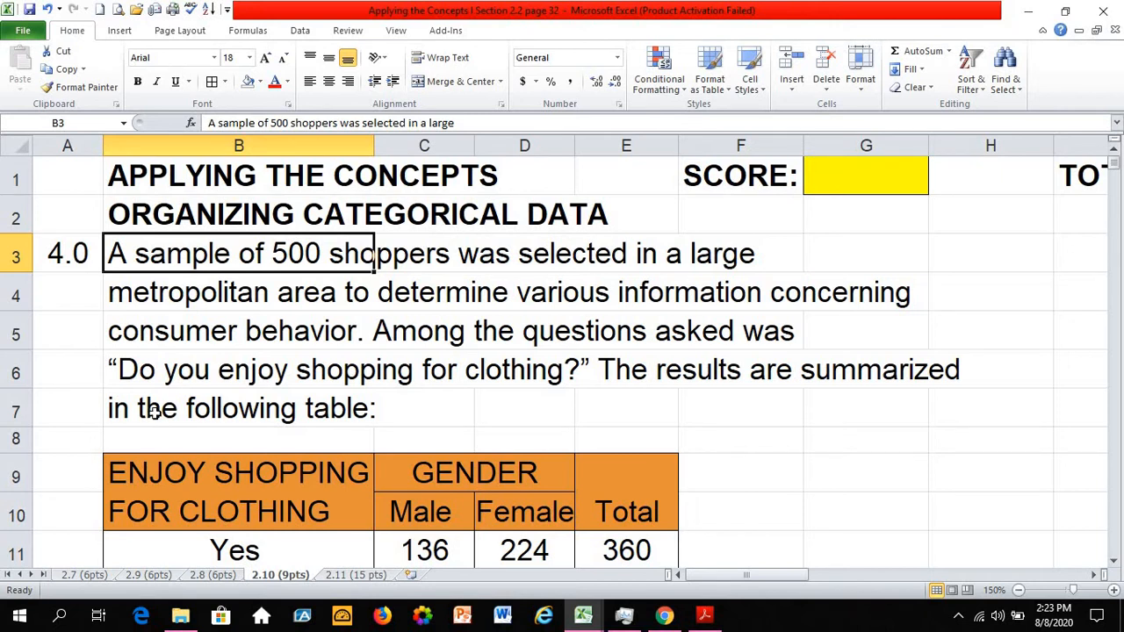
pyautogui.scroll(-1, 151, 412)
pyautogui.click(161, 364)
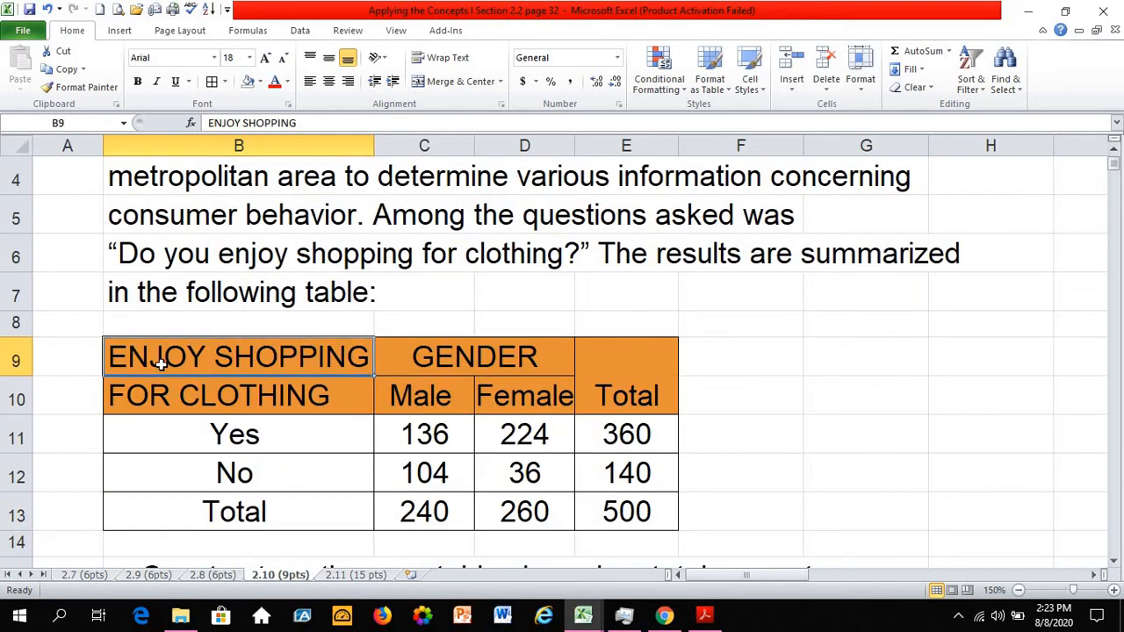
pyautogui.click(631, 514)
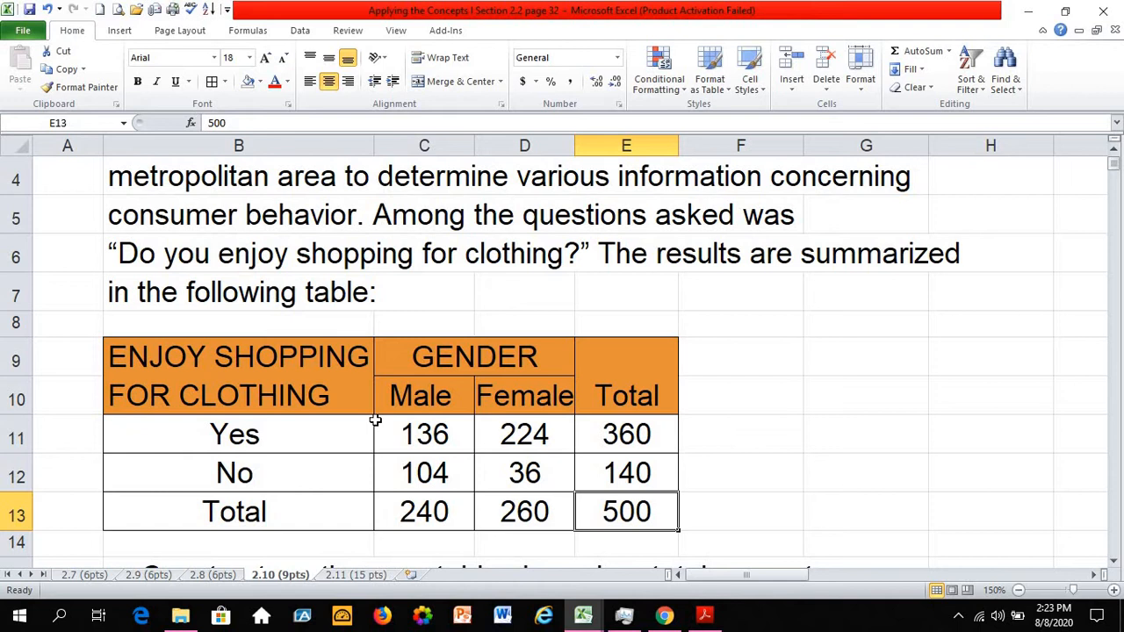
pyautogui.scroll(1, 360, 416)
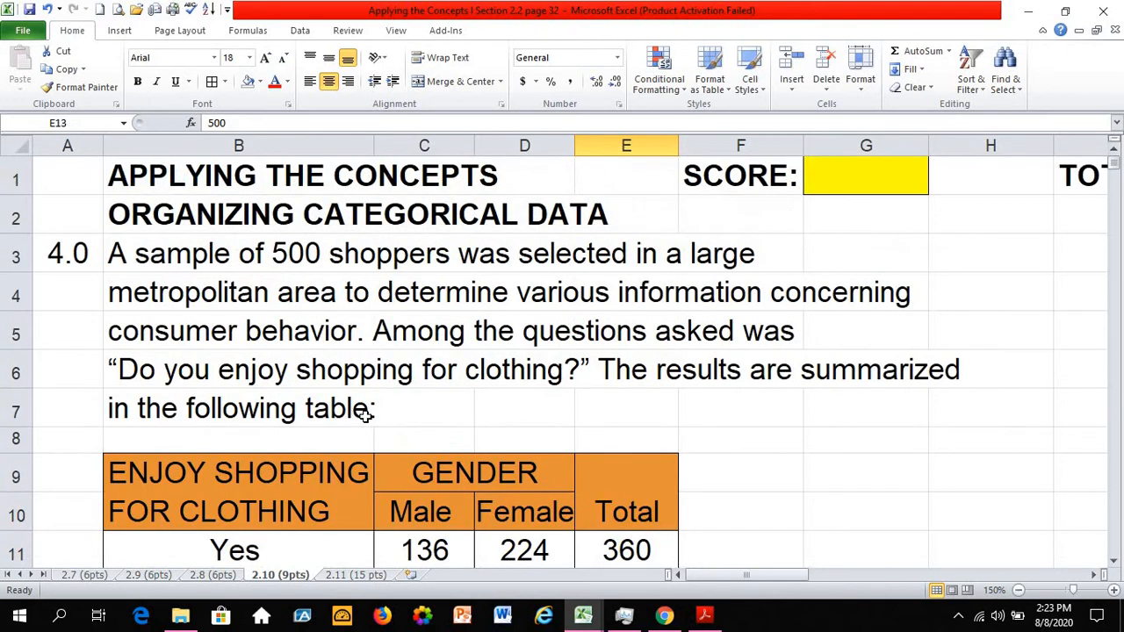
pyautogui.scroll(-1, 362, 414)
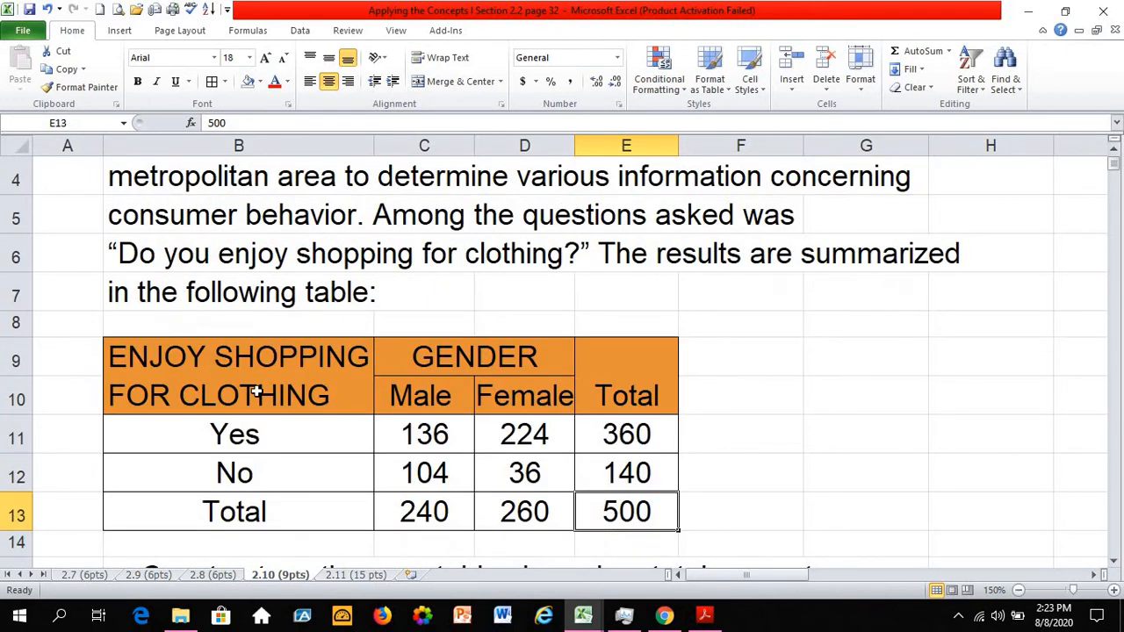
# - Examine the Yes and No counts by gender in the clothing shopping table, along with the totals in row 13 and column E
pyautogui.click(428, 442)
pyautogui.click(500, 446)
pyautogui.click(531, 474)
pyautogui.click(542, 509)
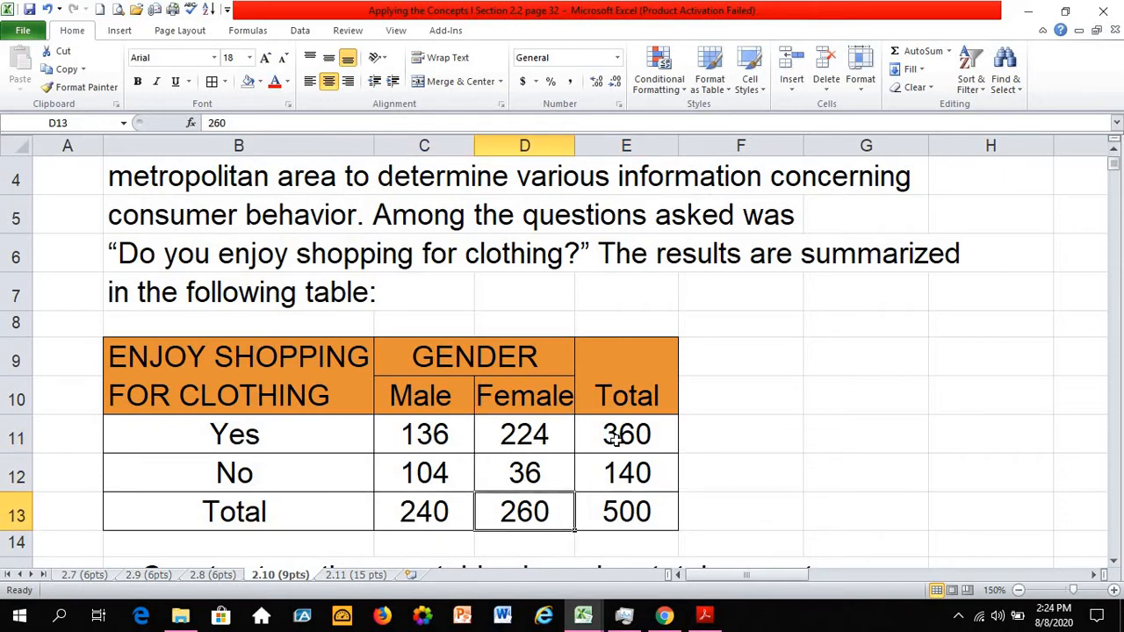
pyautogui.click(614, 431)
pyautogui.click(617, 474)
pyautogui.click(627, 511)
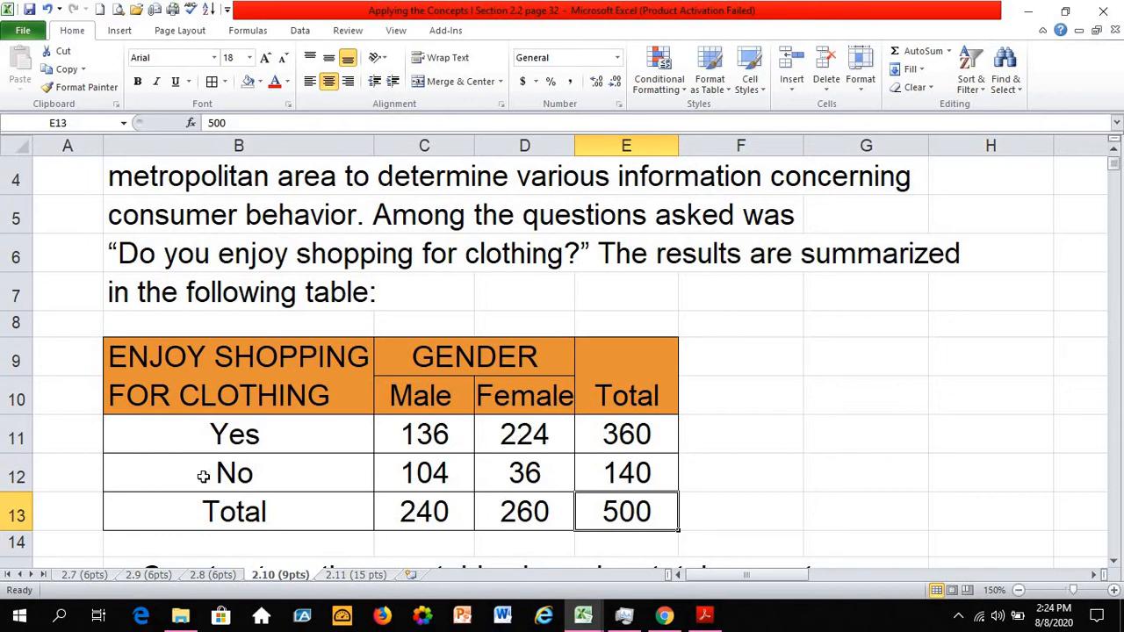
# - Compare the Yes and No totals in column E and the Male and Female totals in row 13 of the clothing shopping table
pyautogui.click(208, 436)
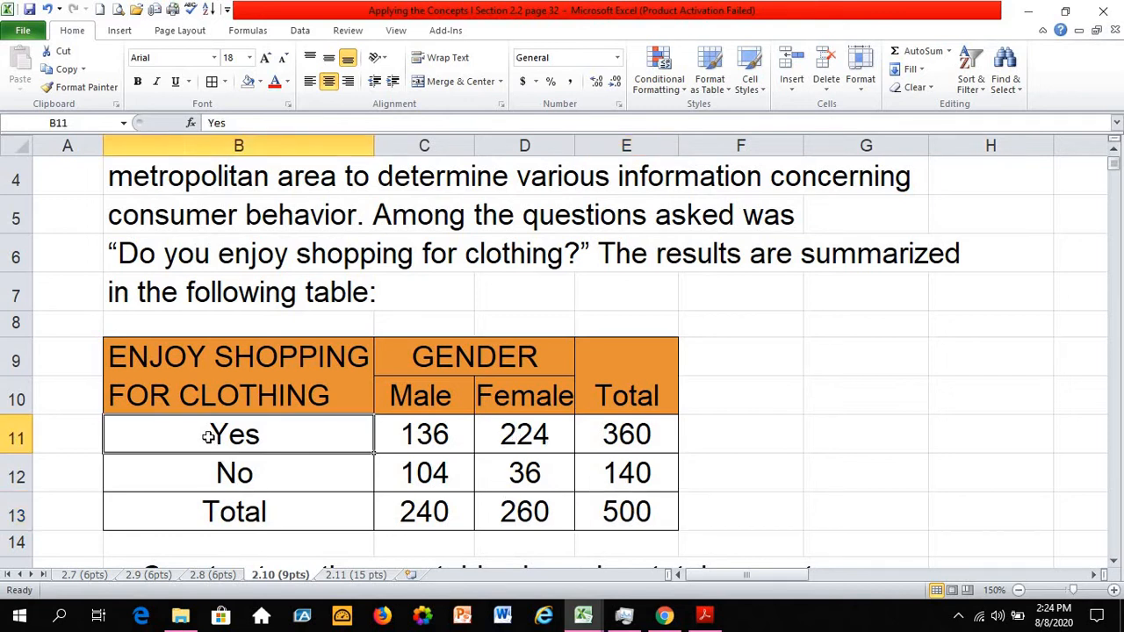
pyautogui.click(676, 443)
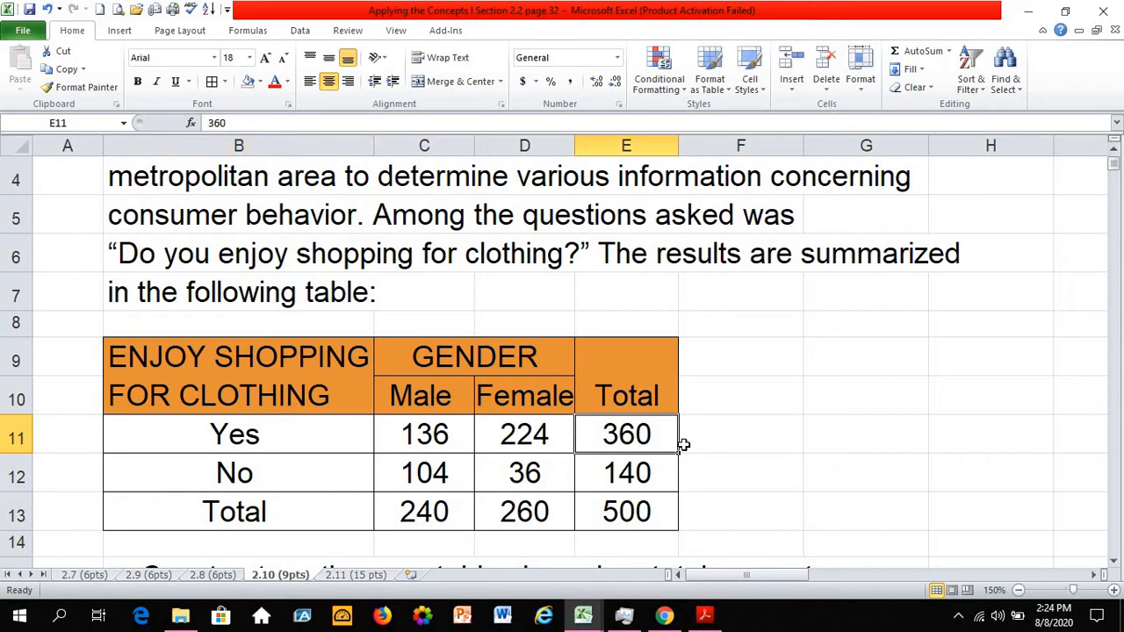
pyautogui.click(235, 474)
pyautogui.click(646, 478)
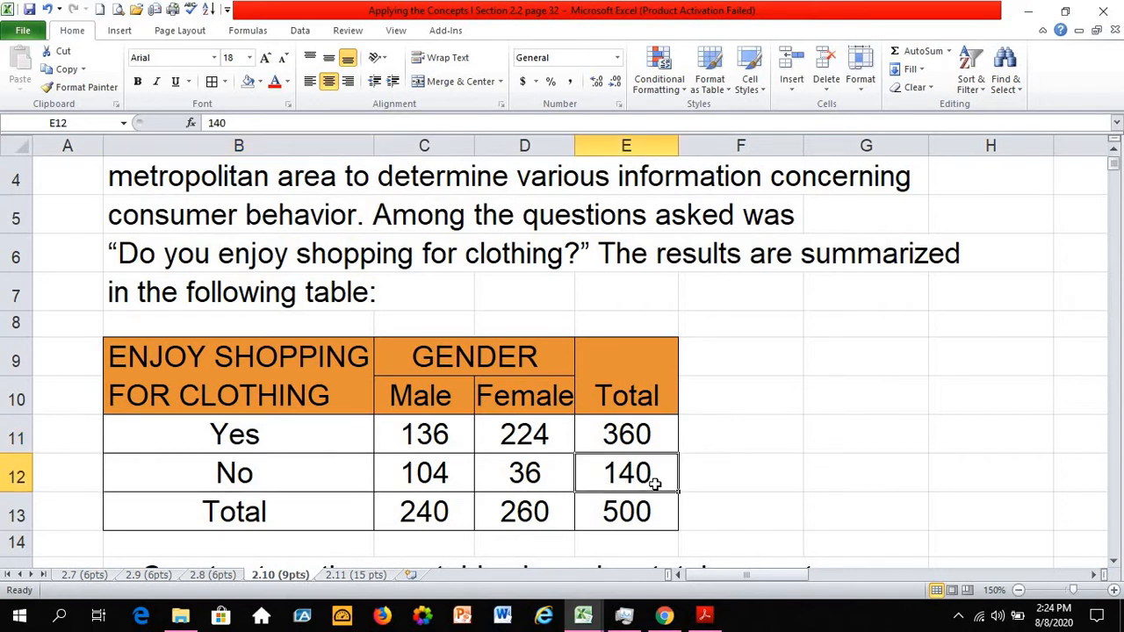
pyautogui.click(412, 517)
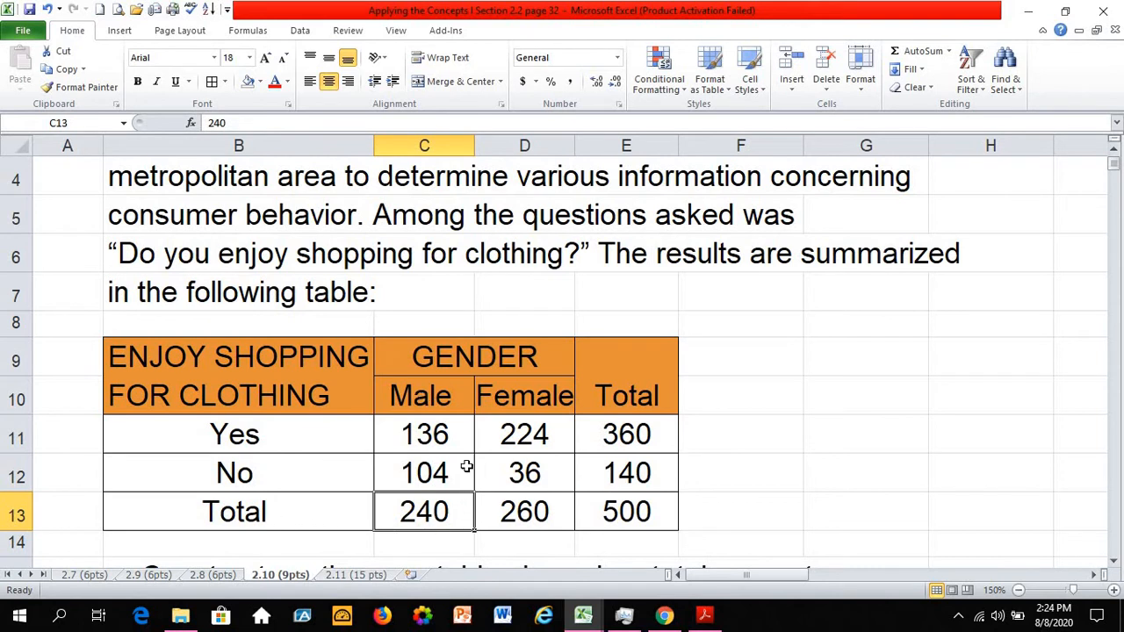
pyautogui.click(521, 410)
pyautogui.click(524, 509)
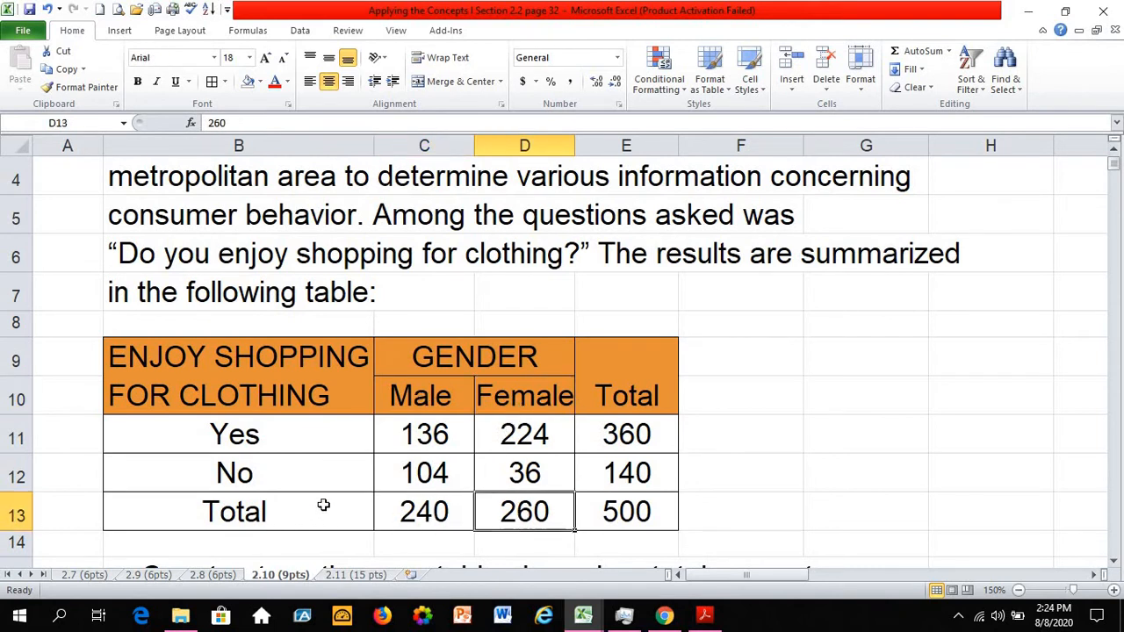
pyautogui.click(425, 508)
pyautogui.click(513, 510)
pyautogui.click(438, 511)
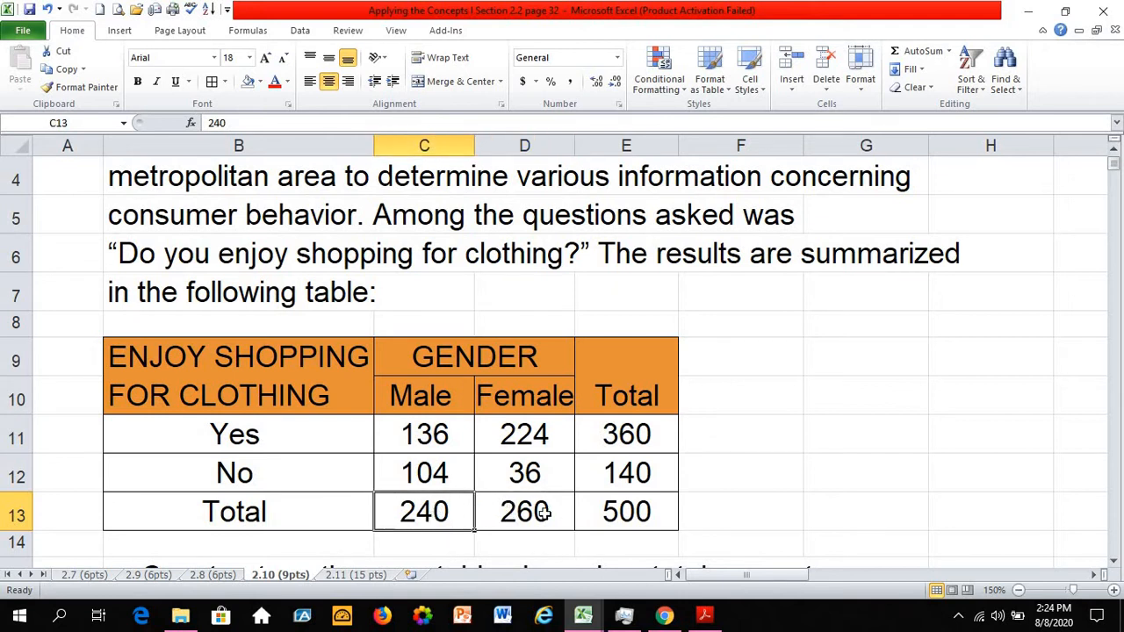
pyautogui.click(494, 371)
pyautogui.click(431, 518)
pyautogui.click(512, 518)
pyautogui.click(452, 518)
pyautogui.click(512, 518)
pyautogui.click(450, 519)
pyautogui.click(506, 519)
pyautogui.click(434, 512)
# - Read questions a and b in B15 to B17 and inspect the formula in C24 of the Total Percentages table
pyautogui.scroll(-1, 434, 509)
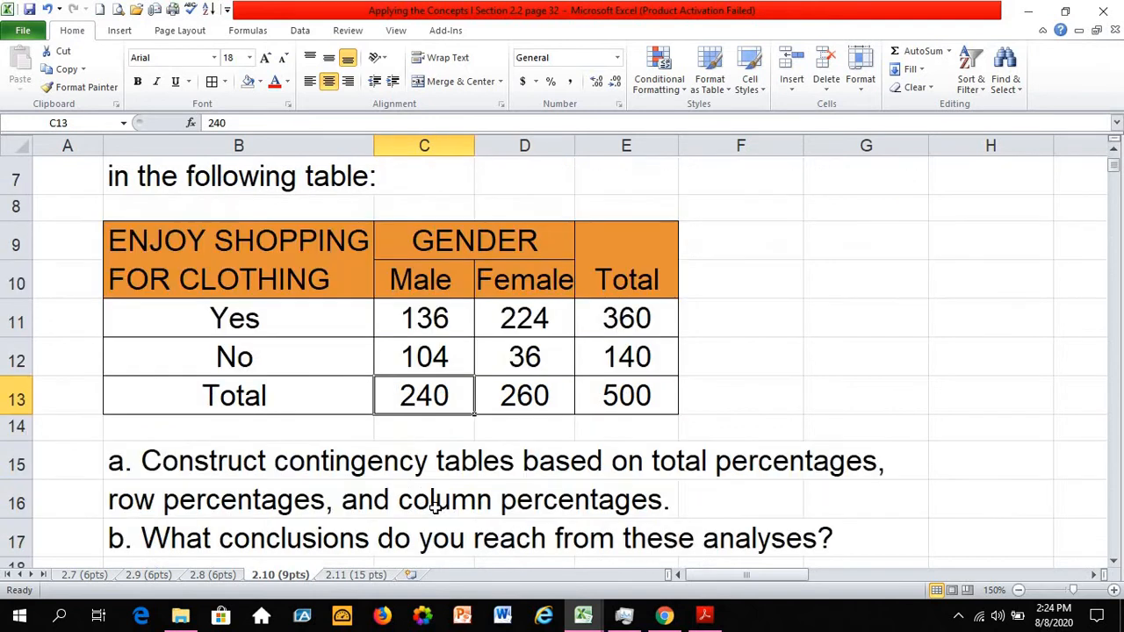
pyautogui.click(151, 450)
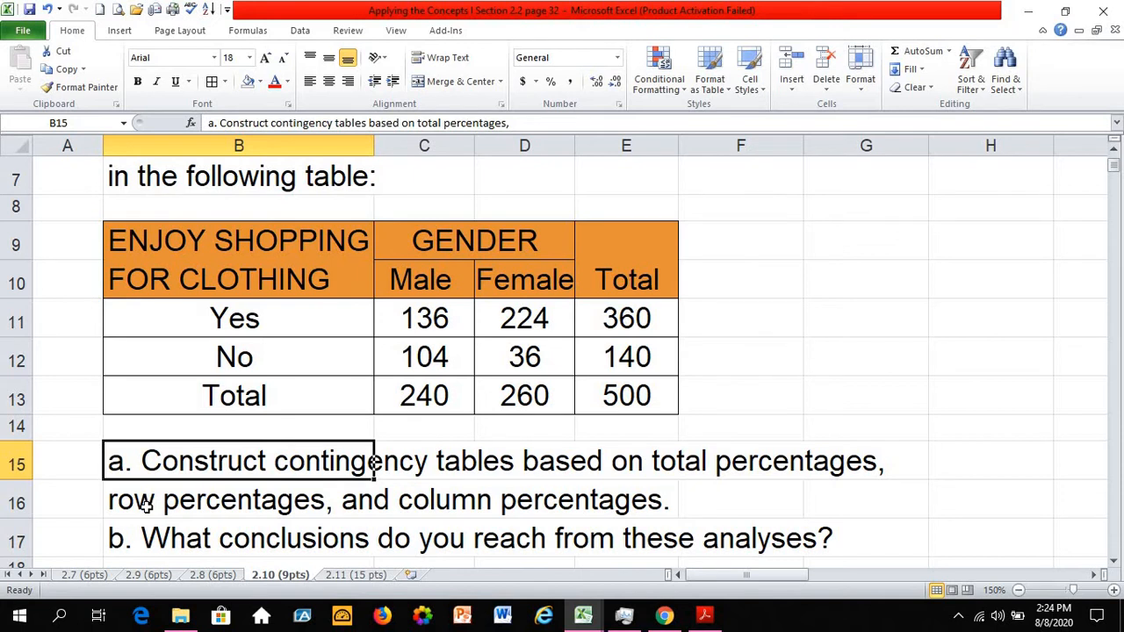
pyautogui.scroll(-1, 147, 503)
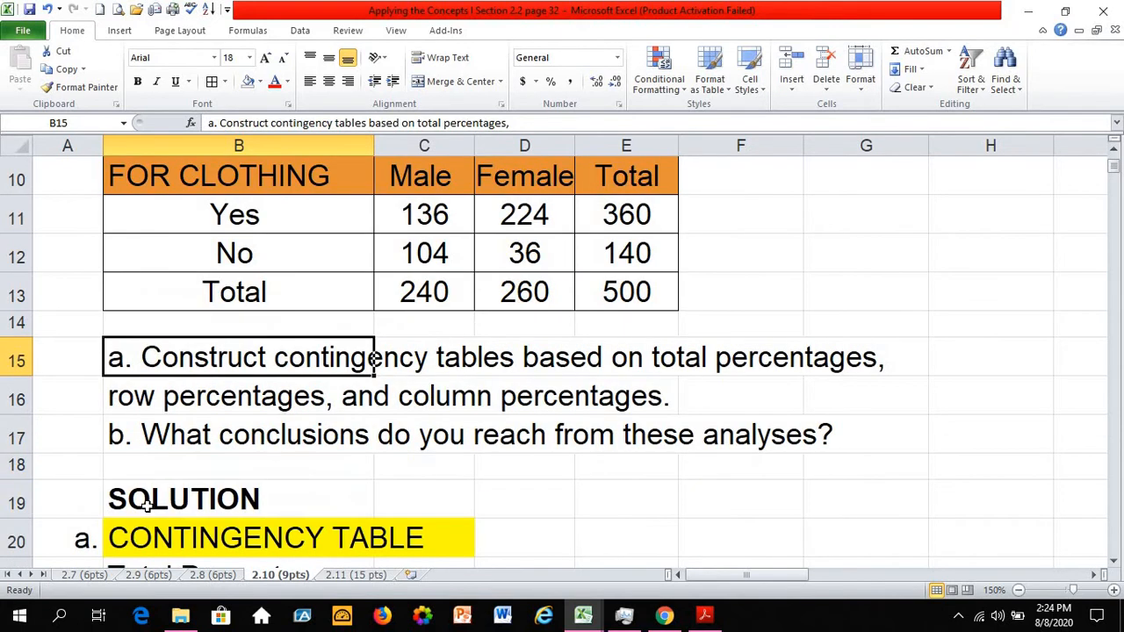
pyautogui.scroll(-1, 147, 502)
pyautogui.scroll(-1, 148, 503)
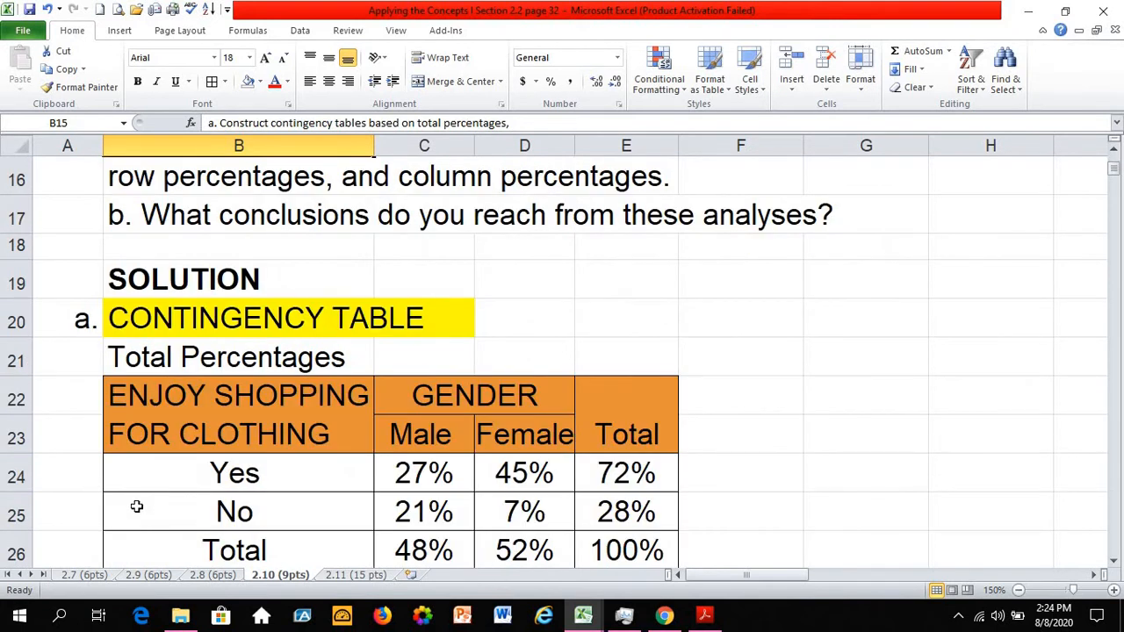
pyautogui.click(159, 369)
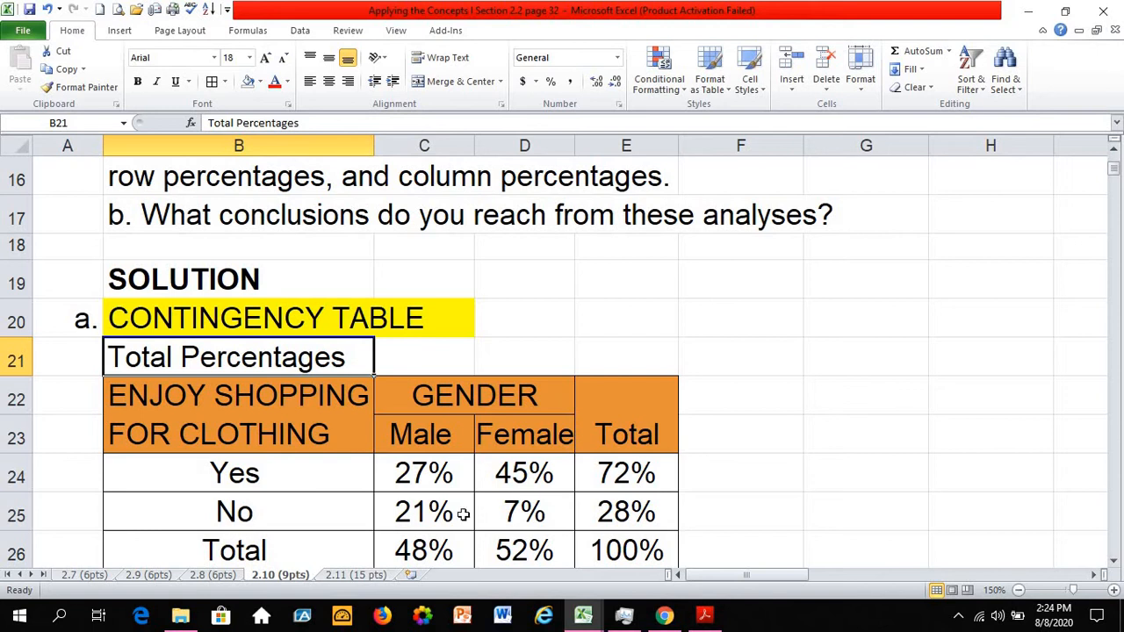
pyautogui.scroll(-1, 414, 408)
pyautogui.click(417, 369)
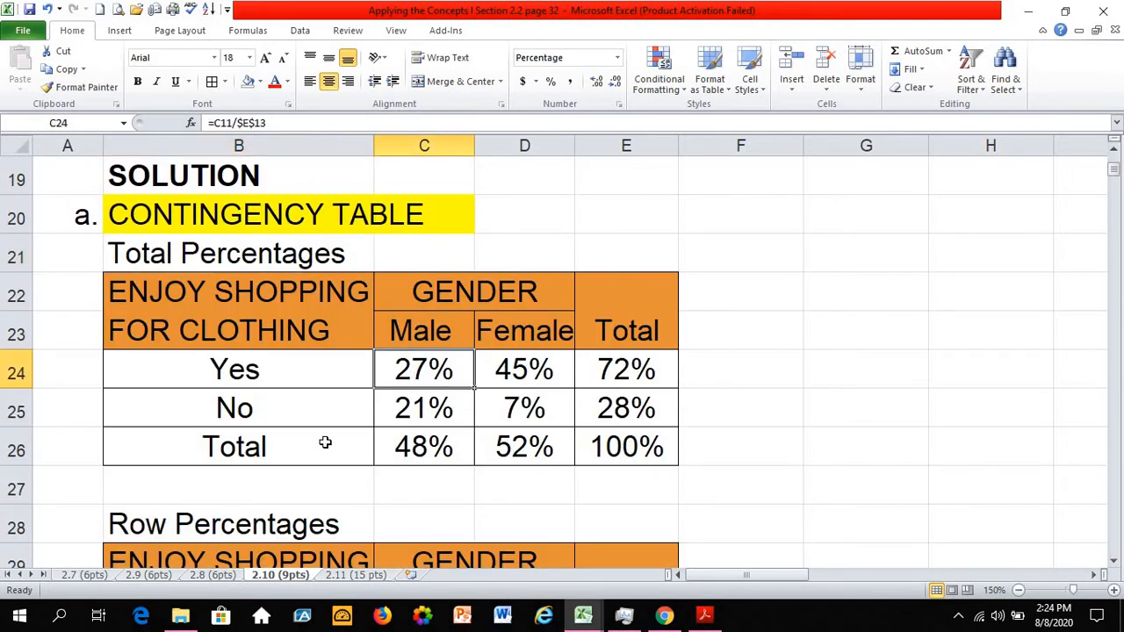
# - Check the male Yes count in C11 against the grand total in E13 as the two parts of the total percentage
pyautogui.scroll(1, 325, 439)
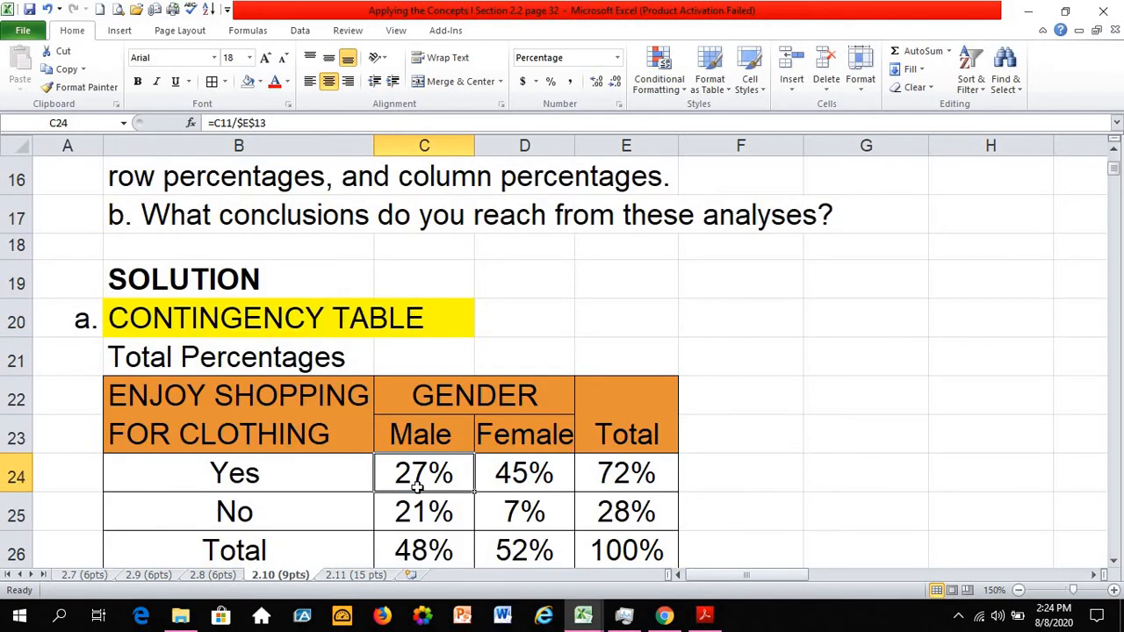
pyautogui.scroll(4, 417, 488)
pyautogui.click(425, 437)
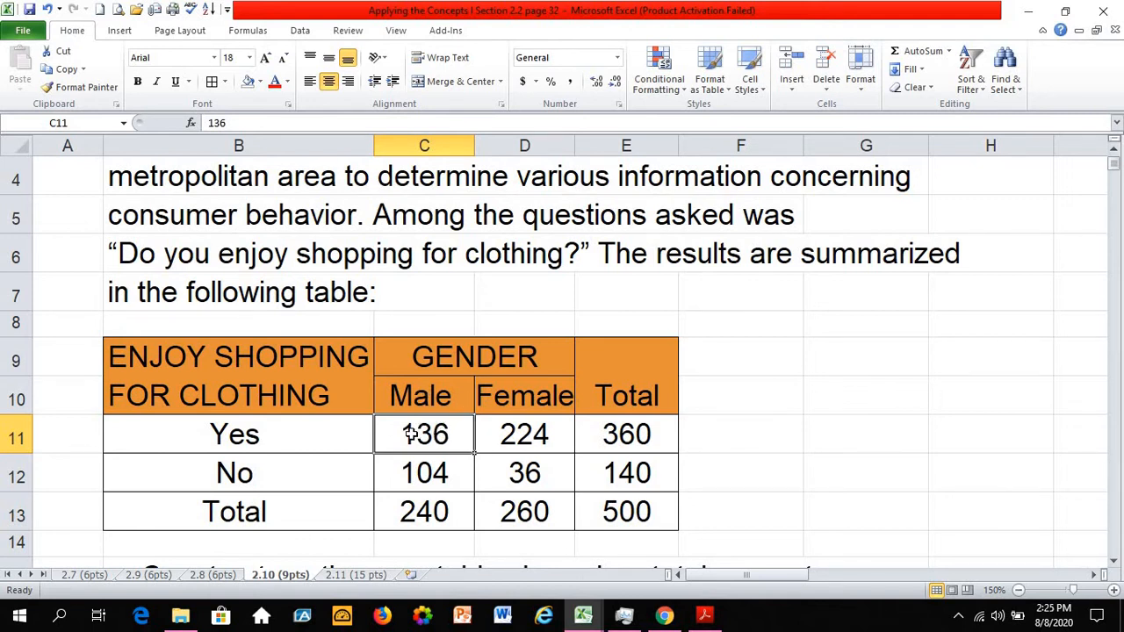
pyautogui.doubleClick(424, 437)
pyautogui.click(627, 517)
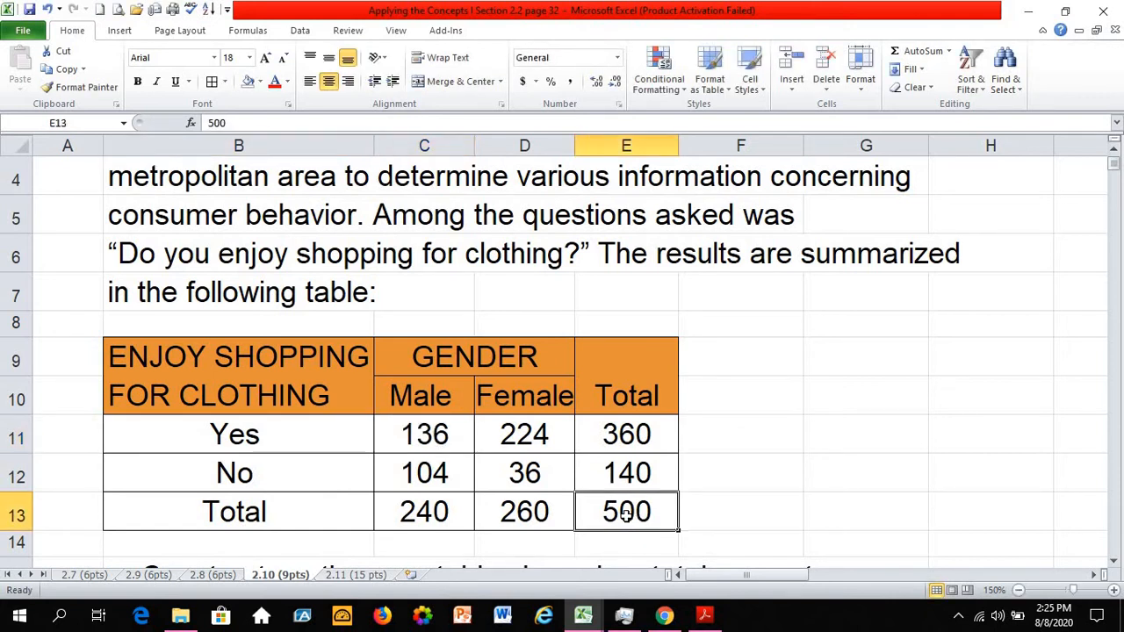
pyautogui.click(424, 439)
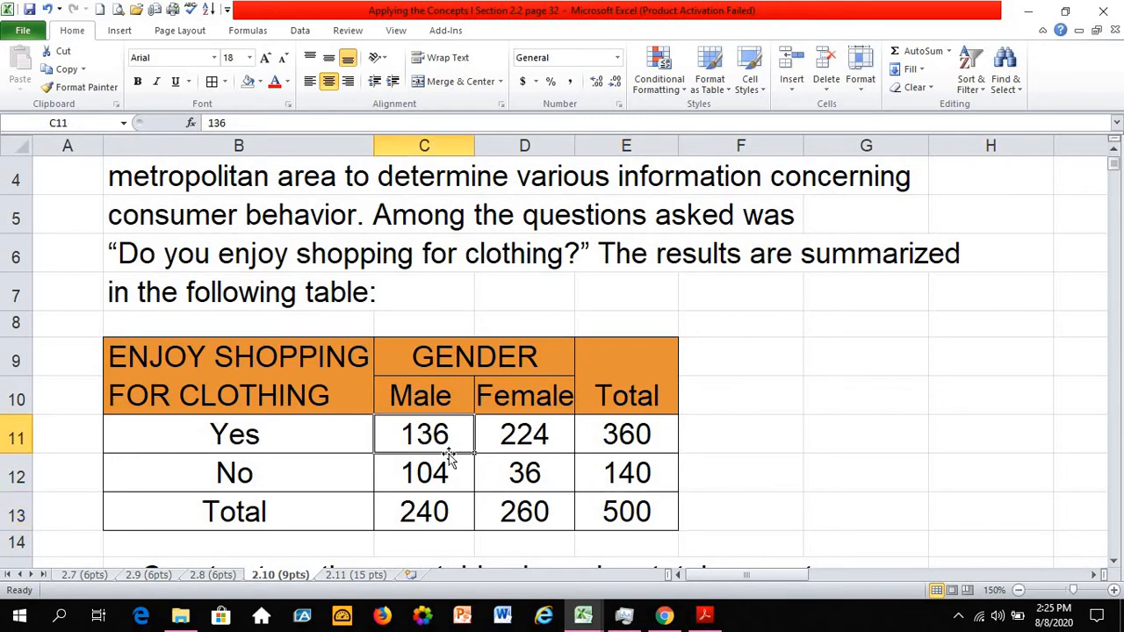
pyautogui.click(633, 515)
# - Clear the percentages in C24:E26 of the Total Percentages table
pyautogui.scroll(-5, 466, 472)
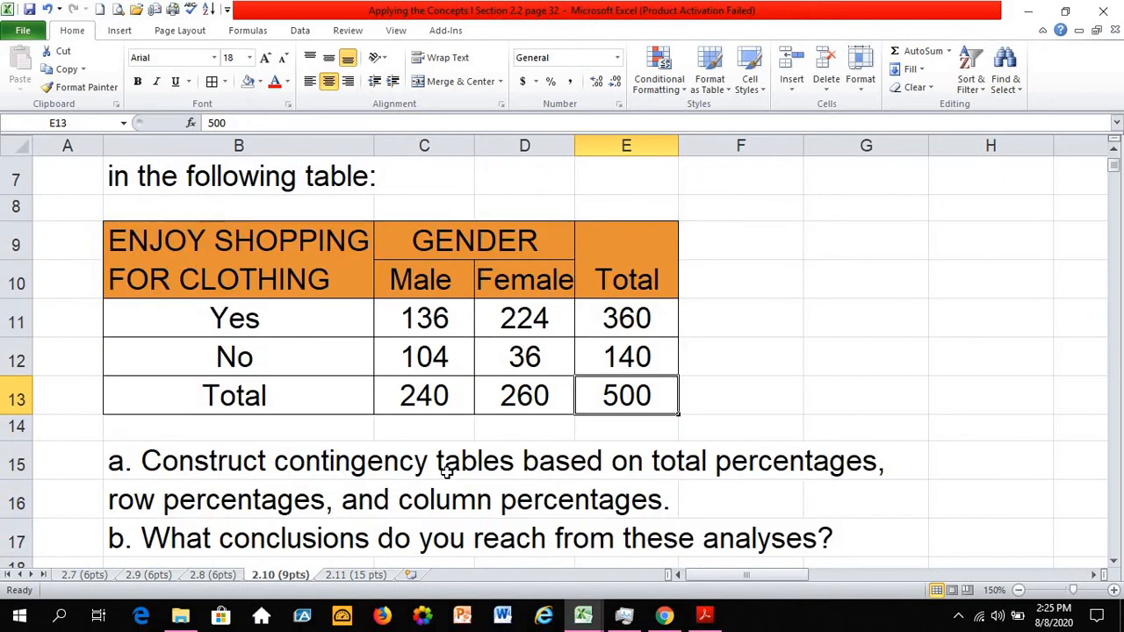
pyautogui.click(439, 375)
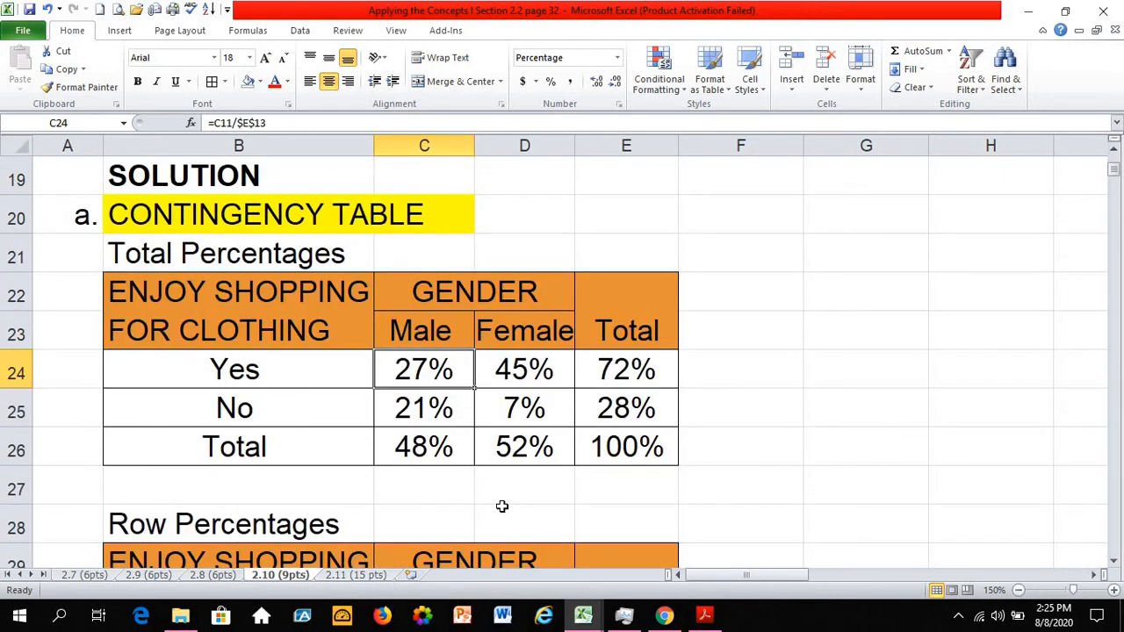
pyautogui.moveTo(418, 369); pyautogui.dragTo(606, 457)
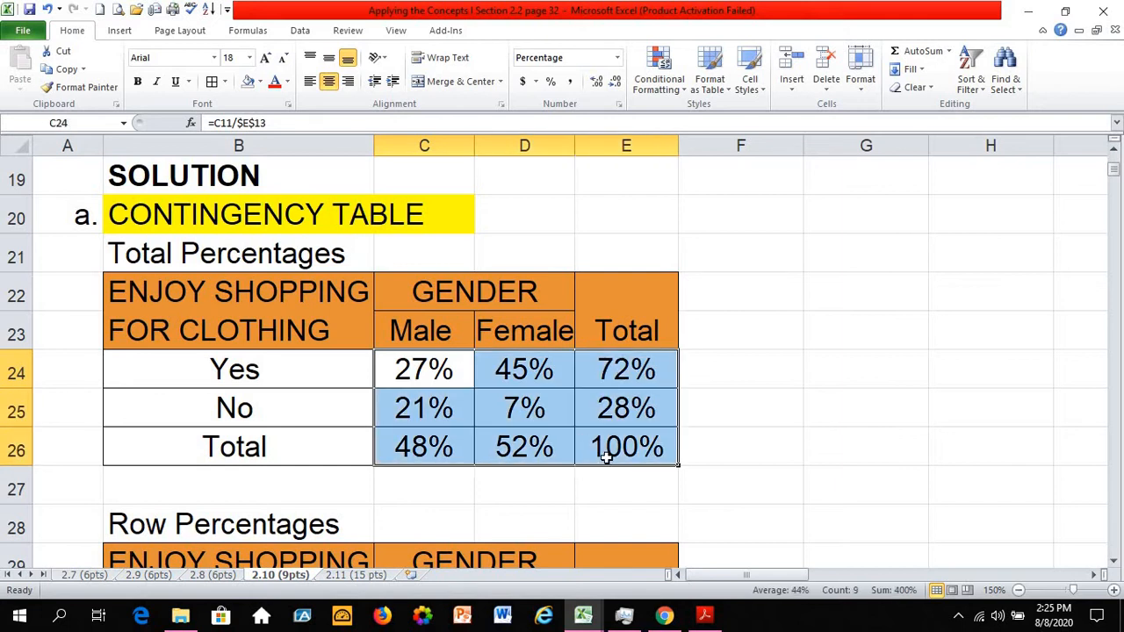
pyautogui.press('Delete')
# - Calculate the male Yes total percentage in C24 with the formula =C11/E13
pyautogui.click(418, 364)
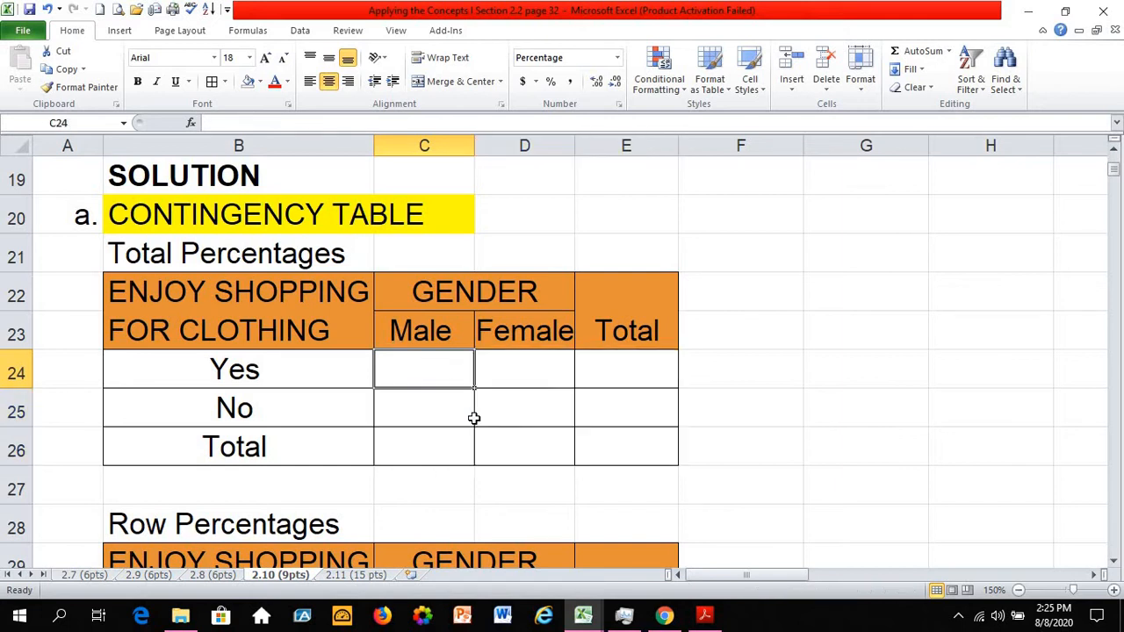
pyautogui.write('=')
pyautogui.scroll(4, 459, 472)
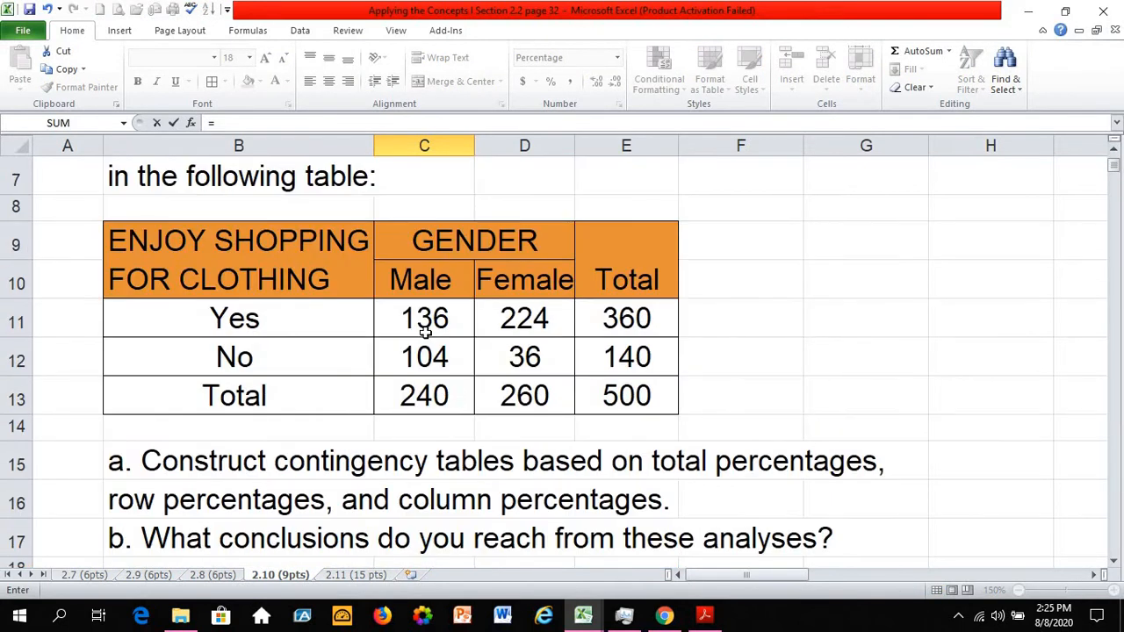
pyautogui.click(422, 319)
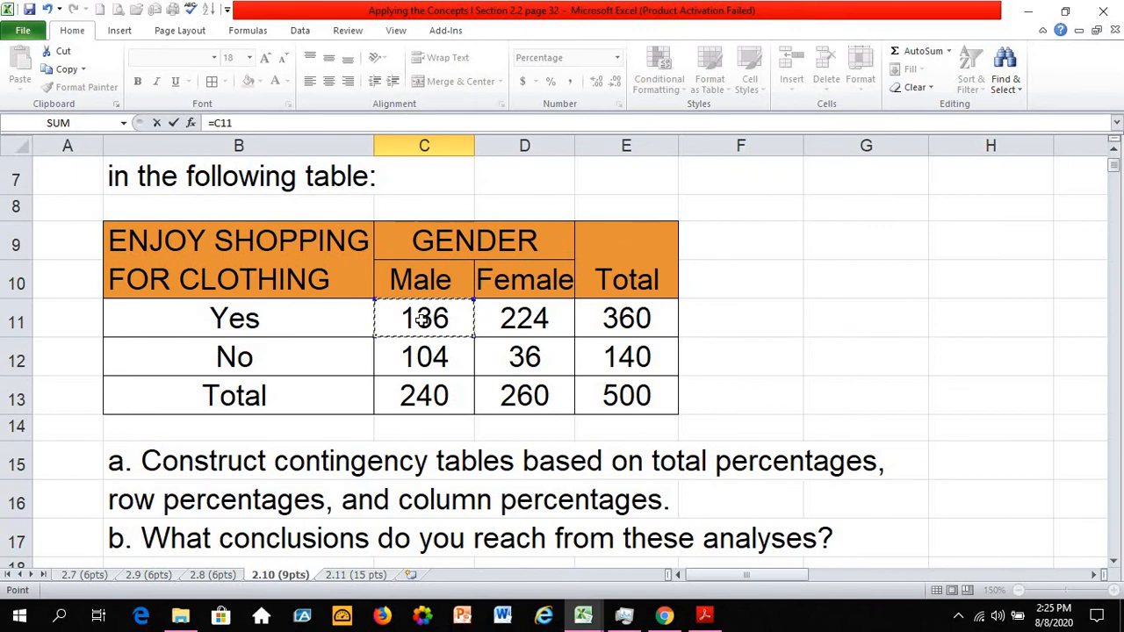
pyautogui.write('/')
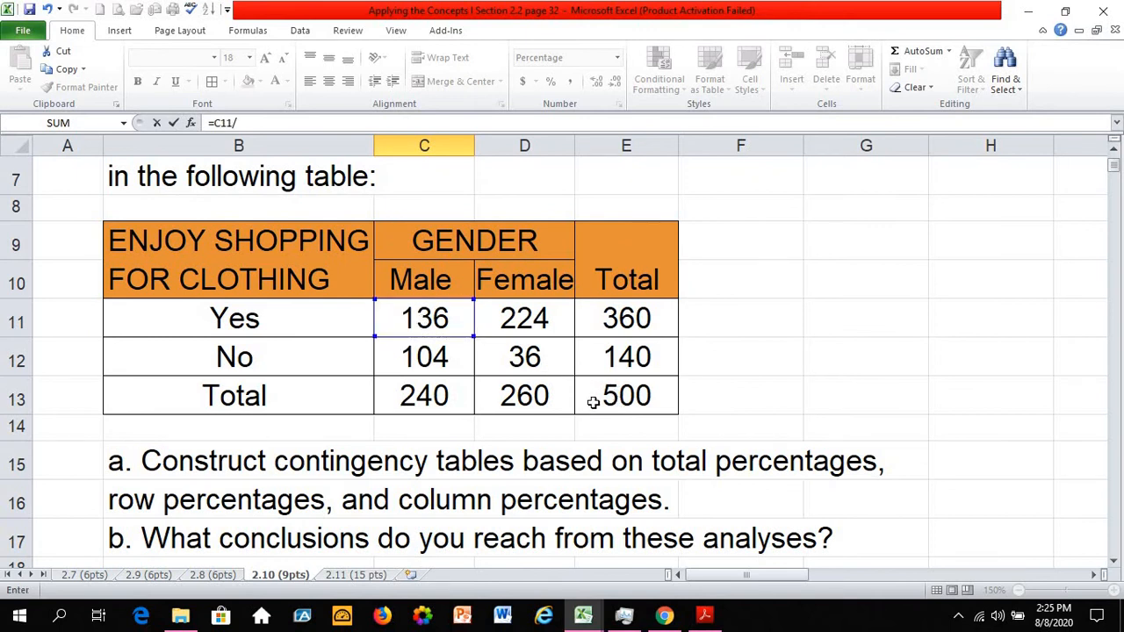
pyautogui.click(596, 396)
pyautogui.press('Return')
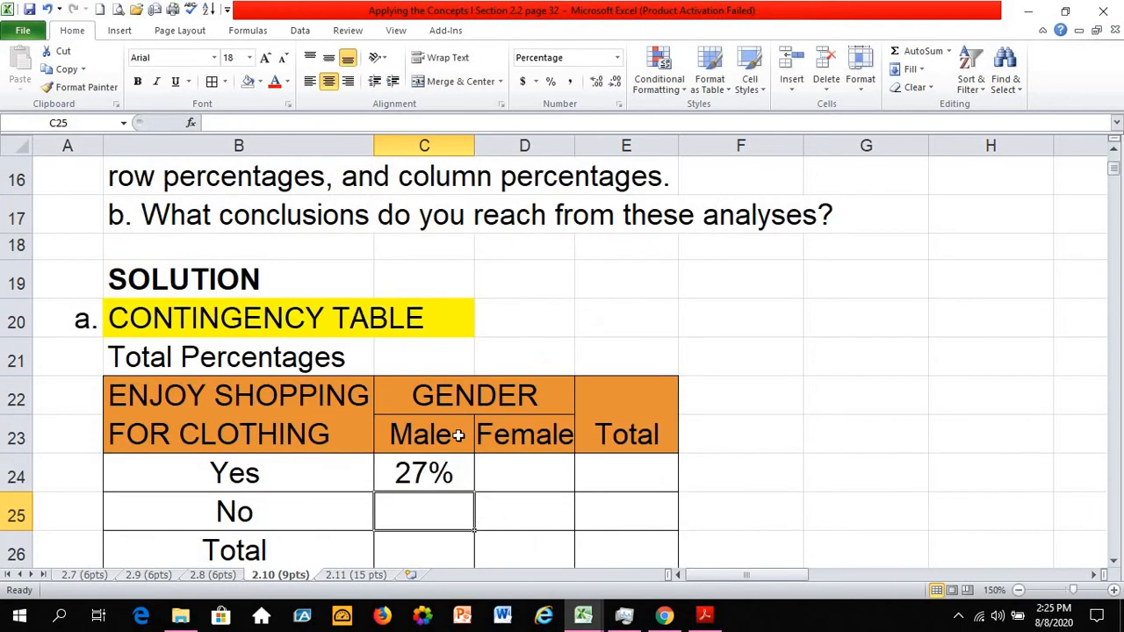
# - Make the grand total reference in C24 absolute so the formula reads =C11/$E$13
pyautogui.click(431, 475)
pyautogui.click(261, 124)
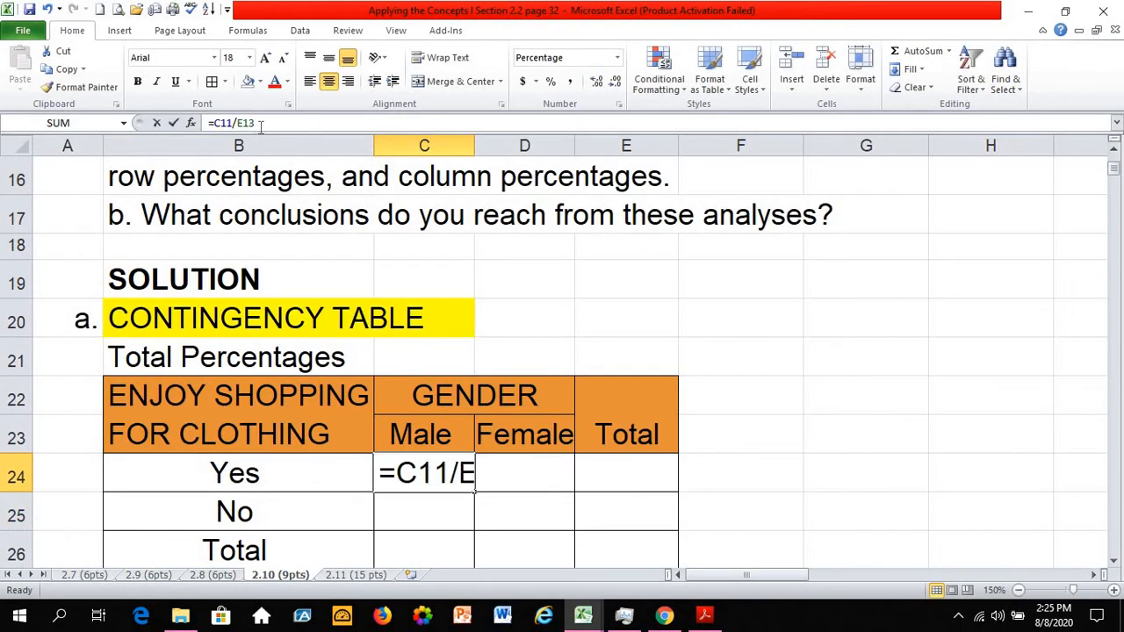
pyautogui.press('Left')
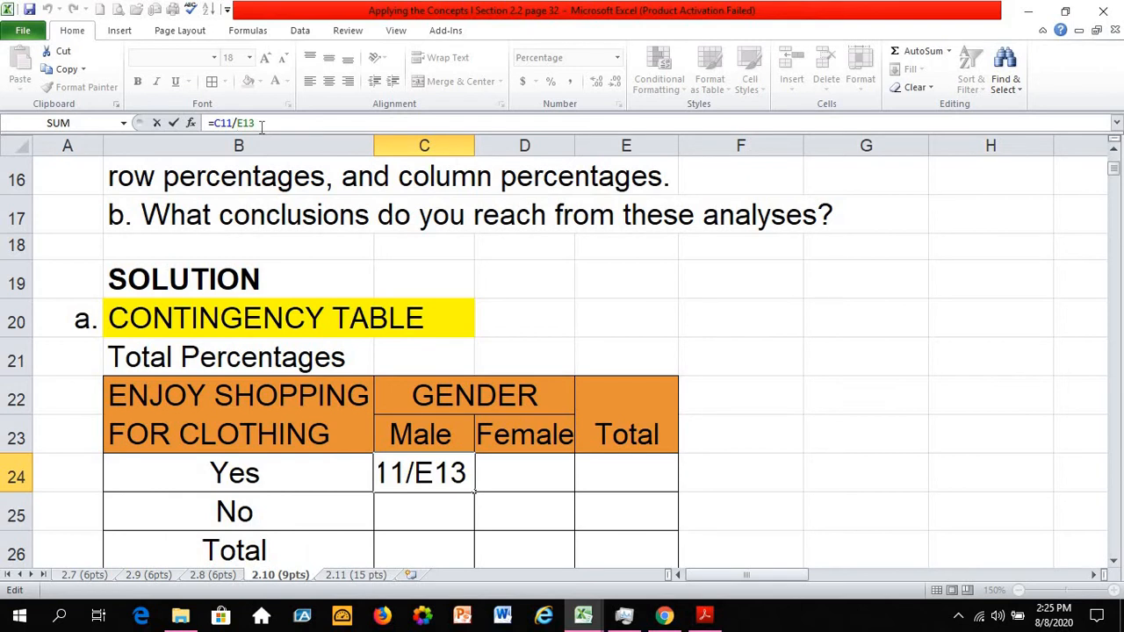
pyautogui.write('$E')
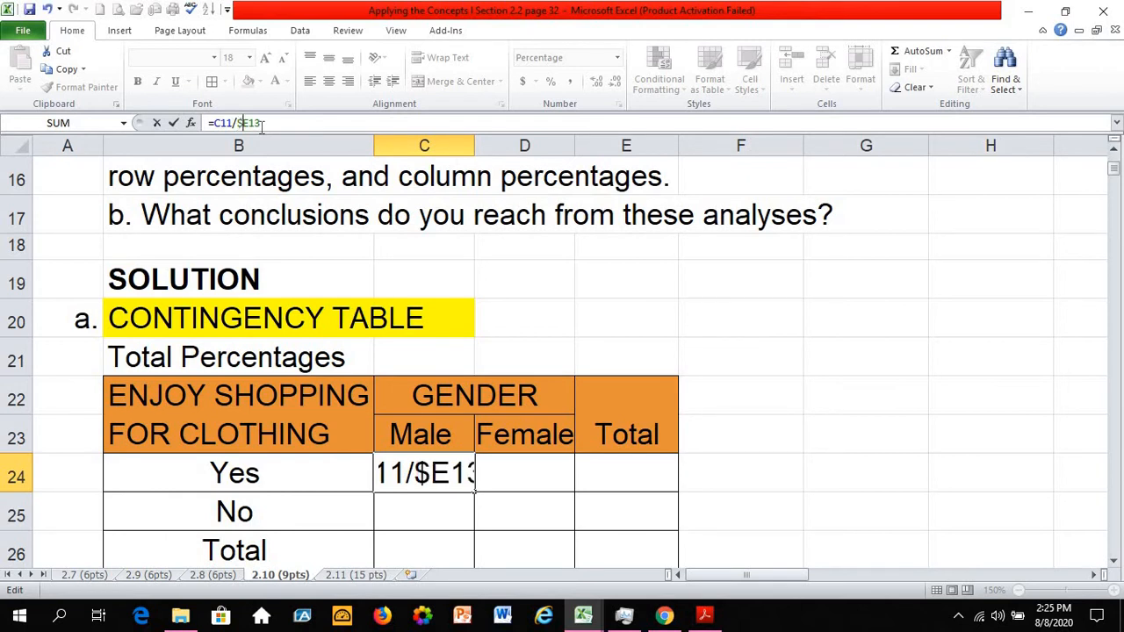
pyautogui.write('$')
pyautogui.press('Return')
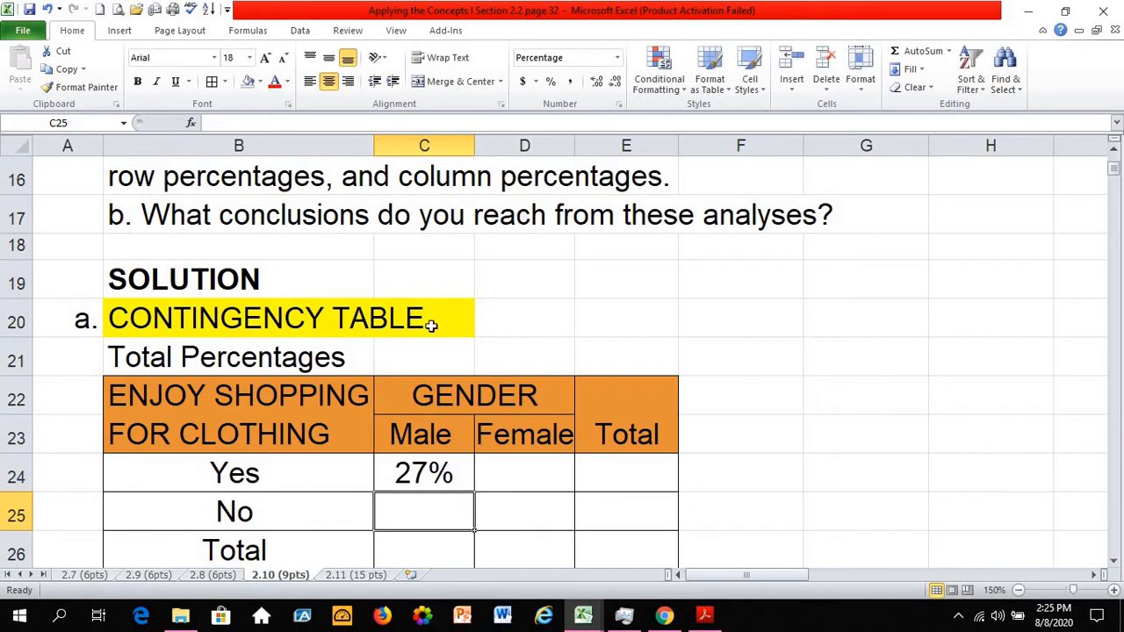
# - Fill the C24 formula across to E24 and down through row 26 of the Total Percentages table
pyautogui.click(423, 479)
pyautogui.moveTo(475, 493); pyautogui.dragTo(640, 494)
pyautogui.scroll(-1, 714, 421)
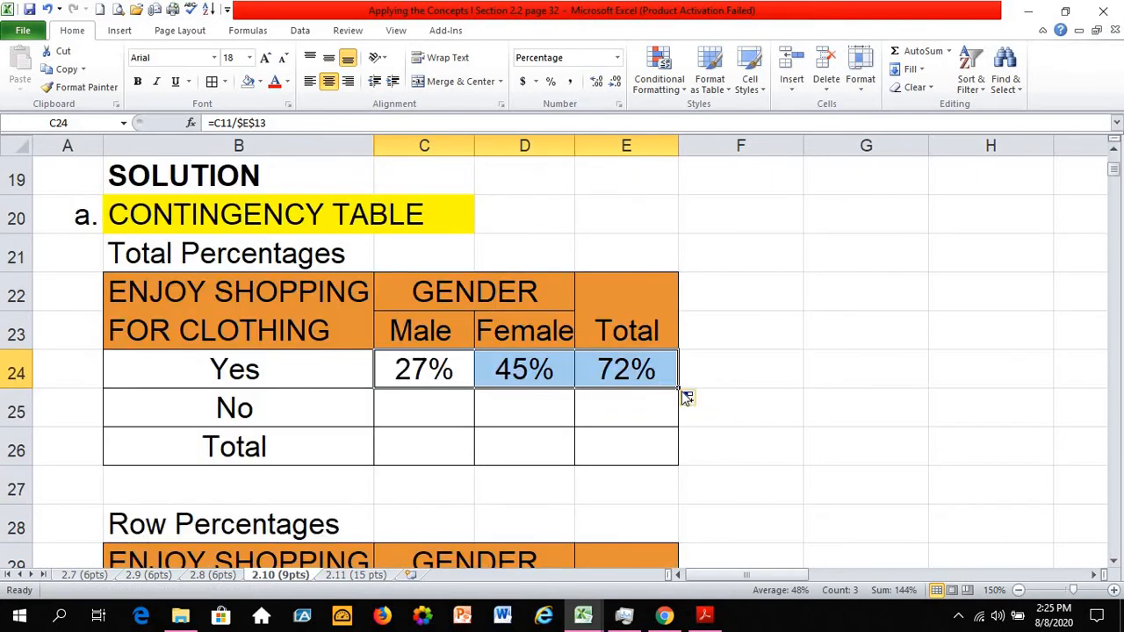
pyautogui.moveTo(679, 388); pyautogui.dragTo(684, 463)
# - Review the Yes and No total percentages in column E and the Male and Female total percentages in row 26
pyautogui.click(636, 417)
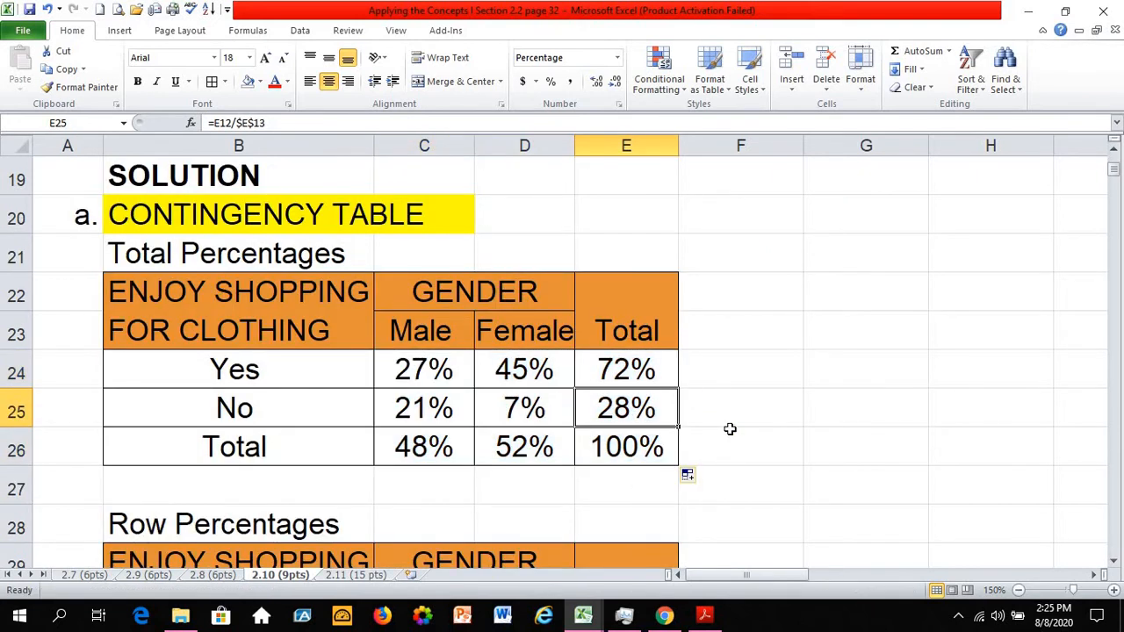
pyautogui.click(623, 378)
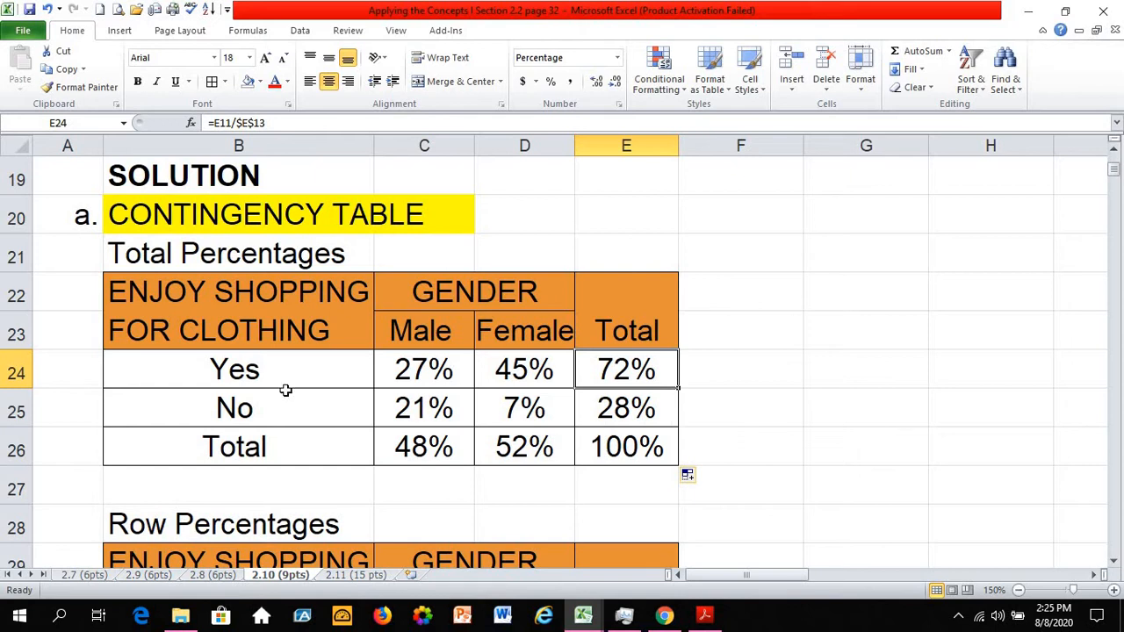
pyautogui.click(255, 369)
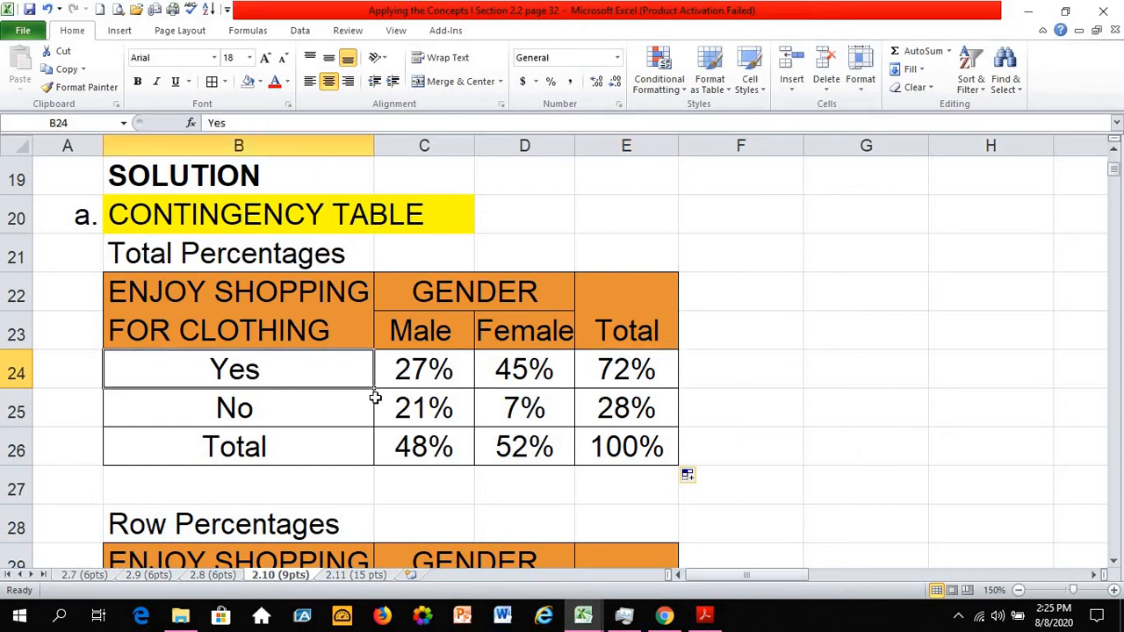
pyautogui.click(645, 371)
pyautogui.click(291, 369)
pyautogui.click(625, 401)
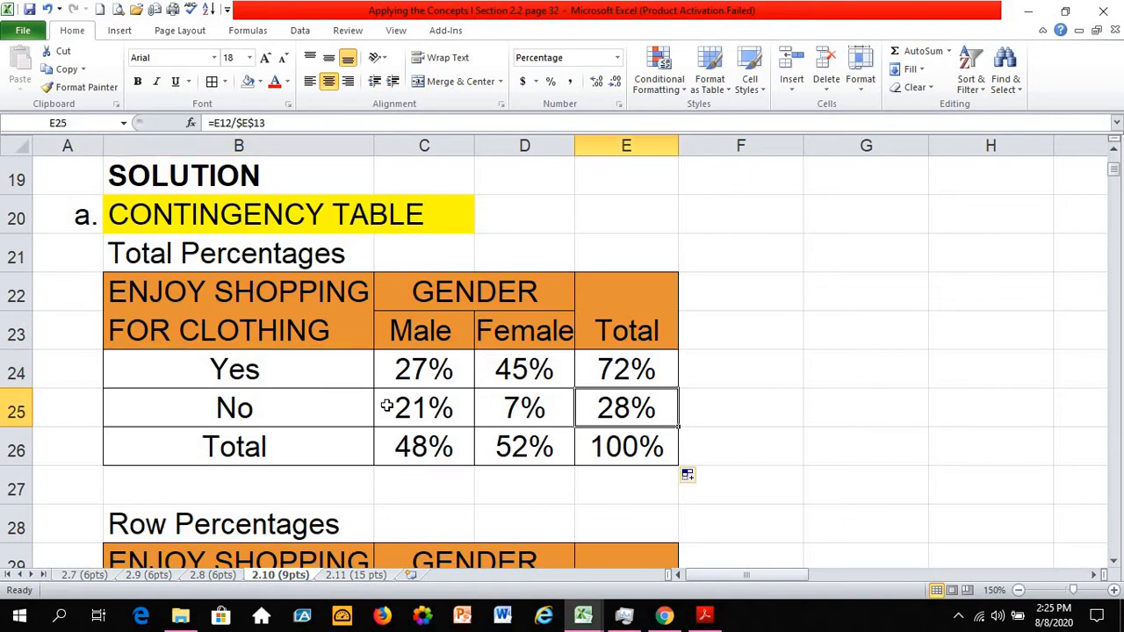
pyautogui.click(262, 420)
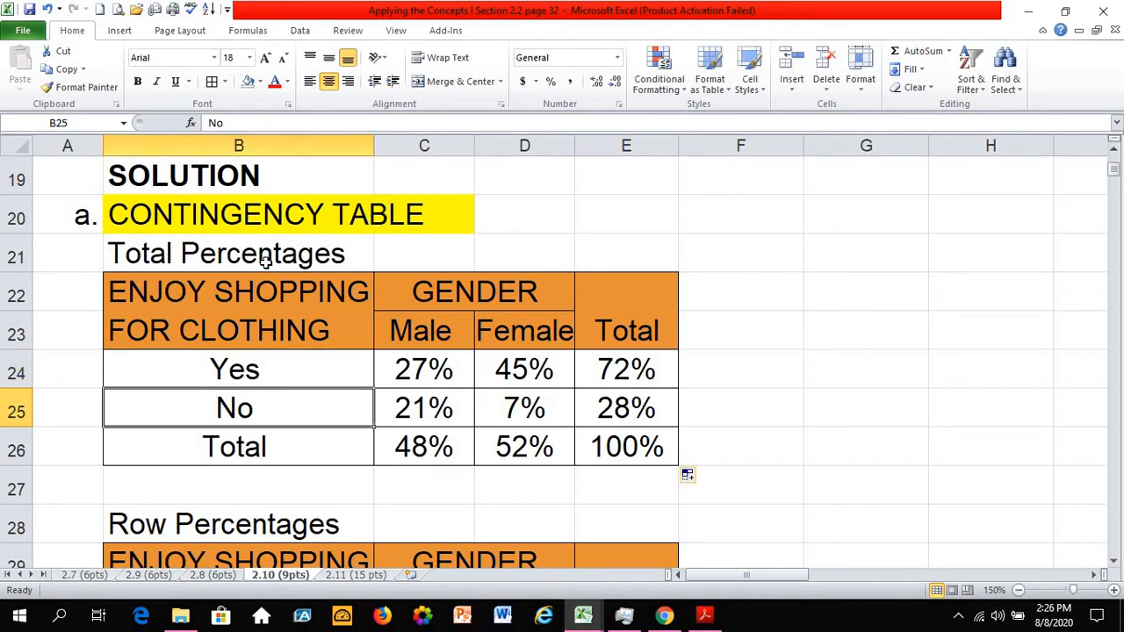
pyautogui.click(424, 451)
pyautogui.click(517, 449)
pyautogui.click(434, 451)
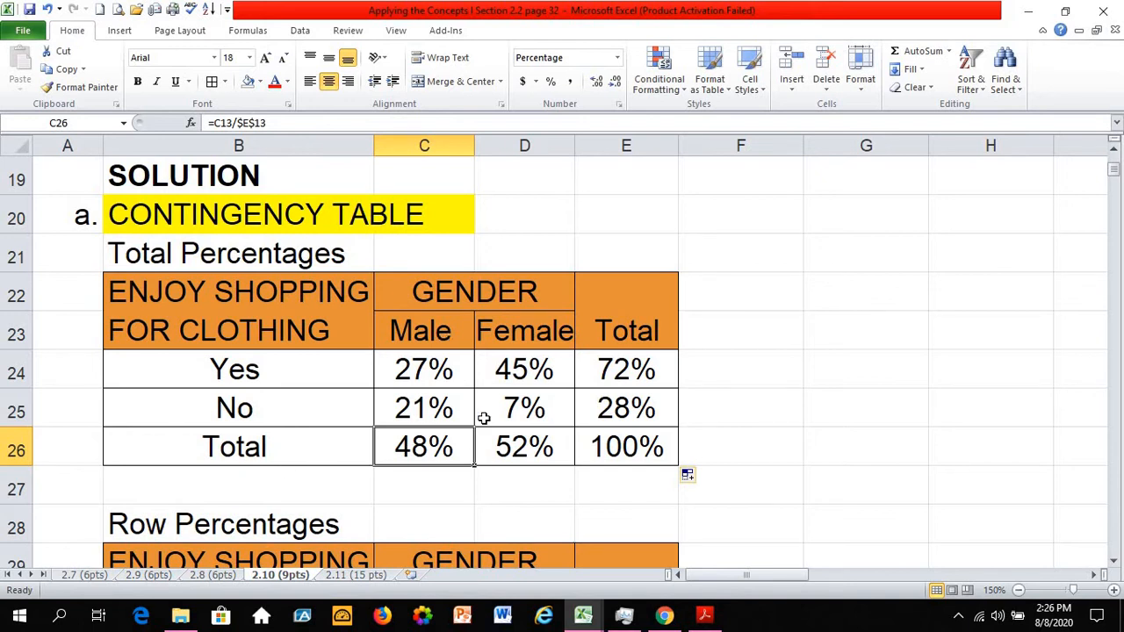
# - Review the Female total percentage in row 26 and the Yes and No rows with their totals in the Row Percentages table
pyautogui.click(542, 448)
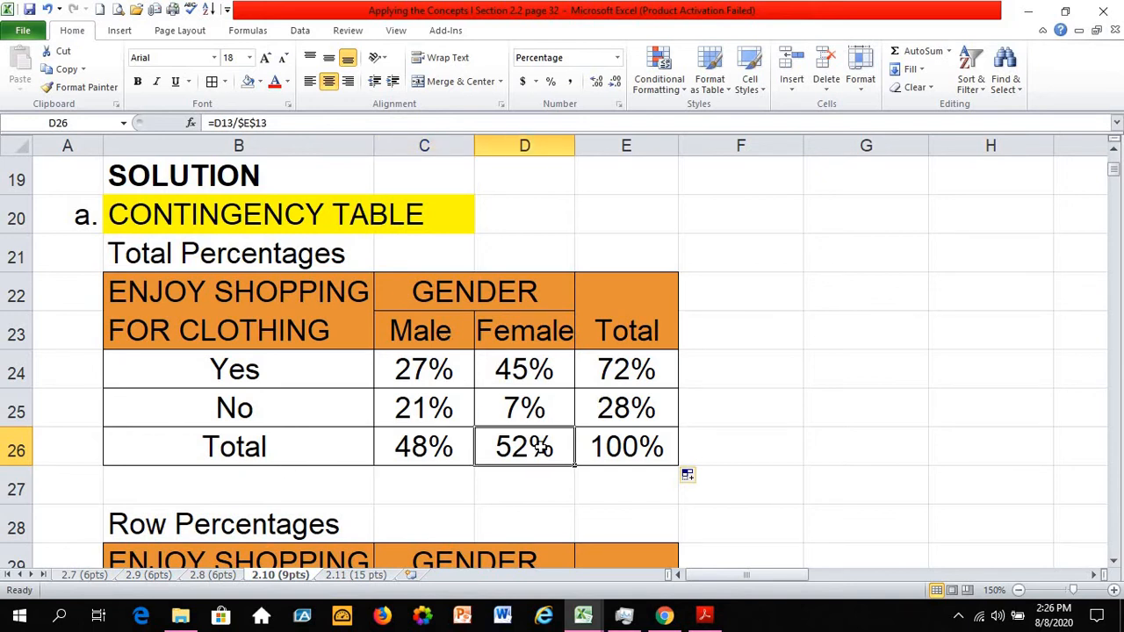
pyautogui.click(538, 331)
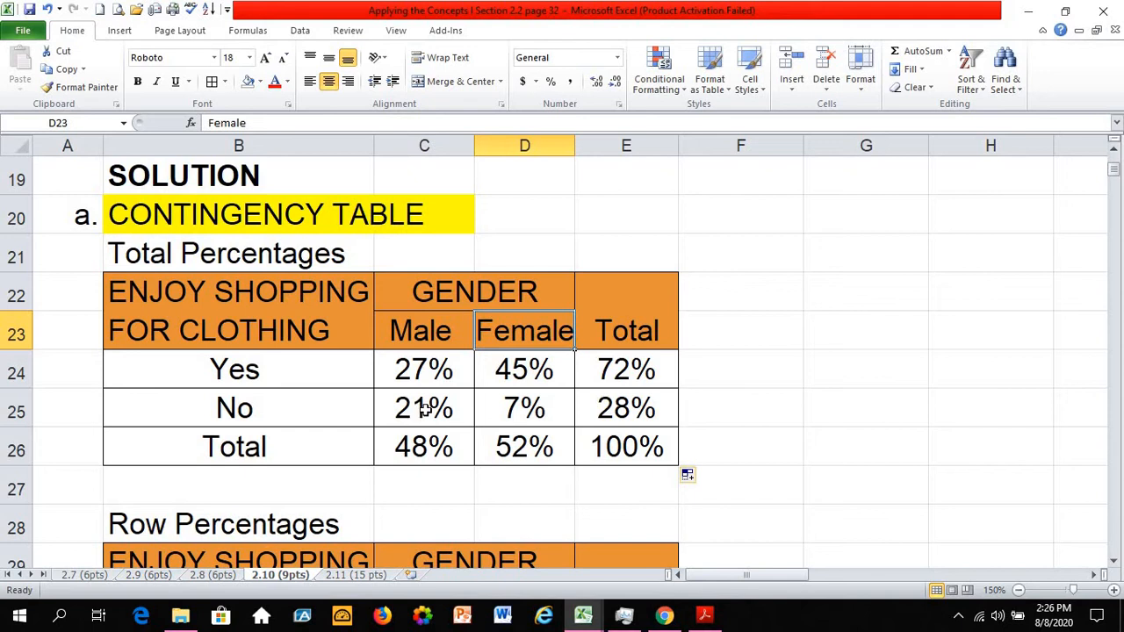
pyautogui.scroll(-1, 296, 414)
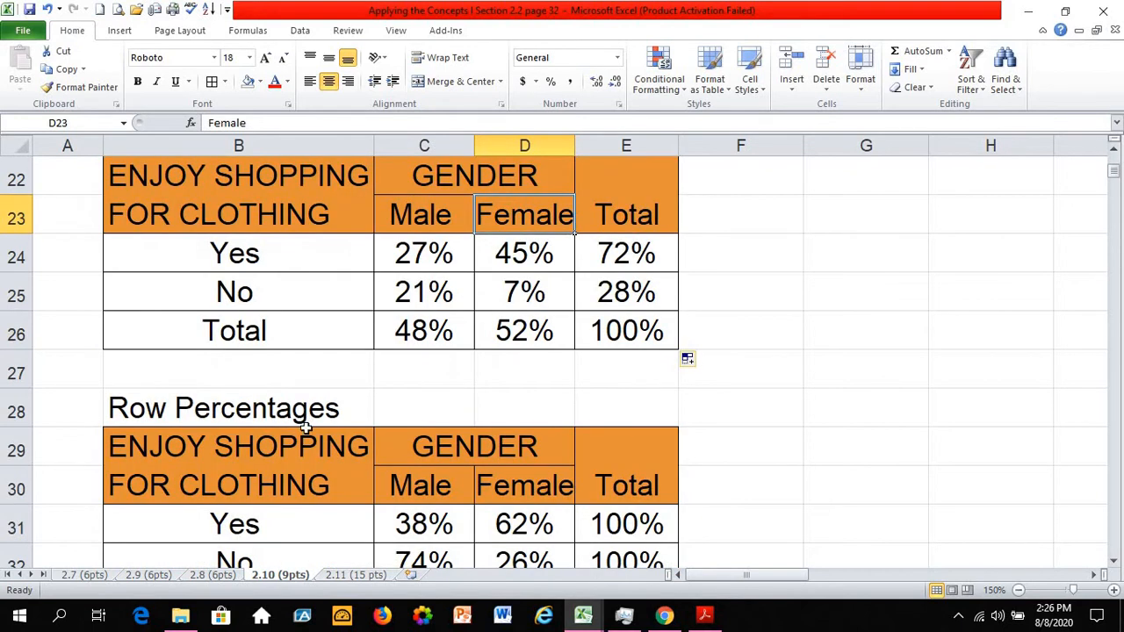
pyautogui.scroll(-1, 298, 369)
pyautogui.click(207, 395)
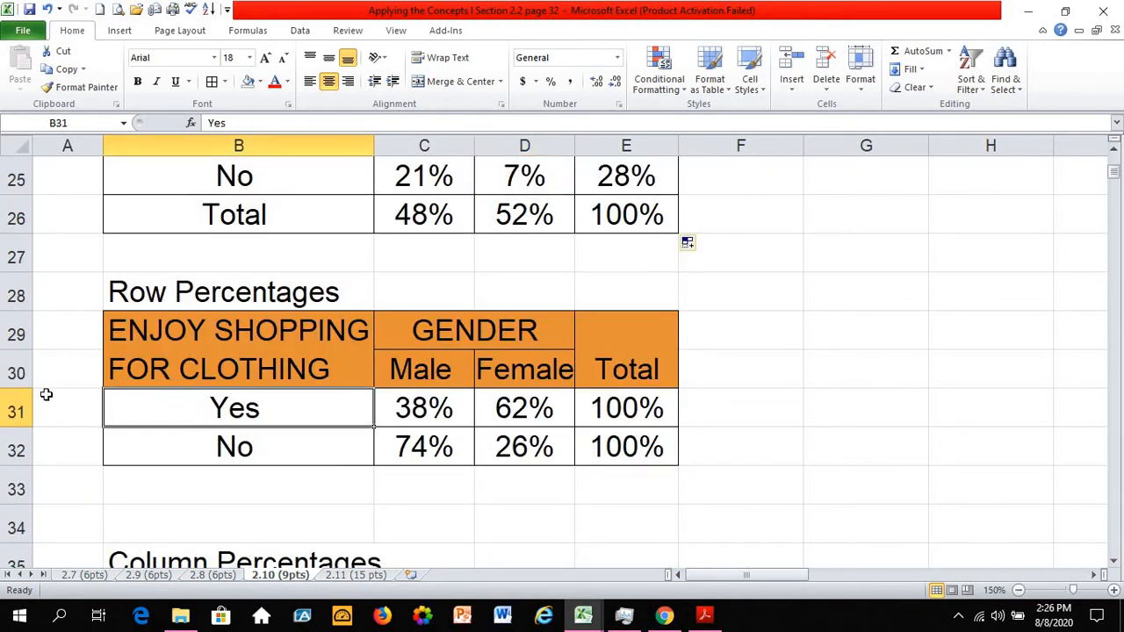
pyautogui.moveTo(10, 406); pyautogui.dragTo(17, 437)
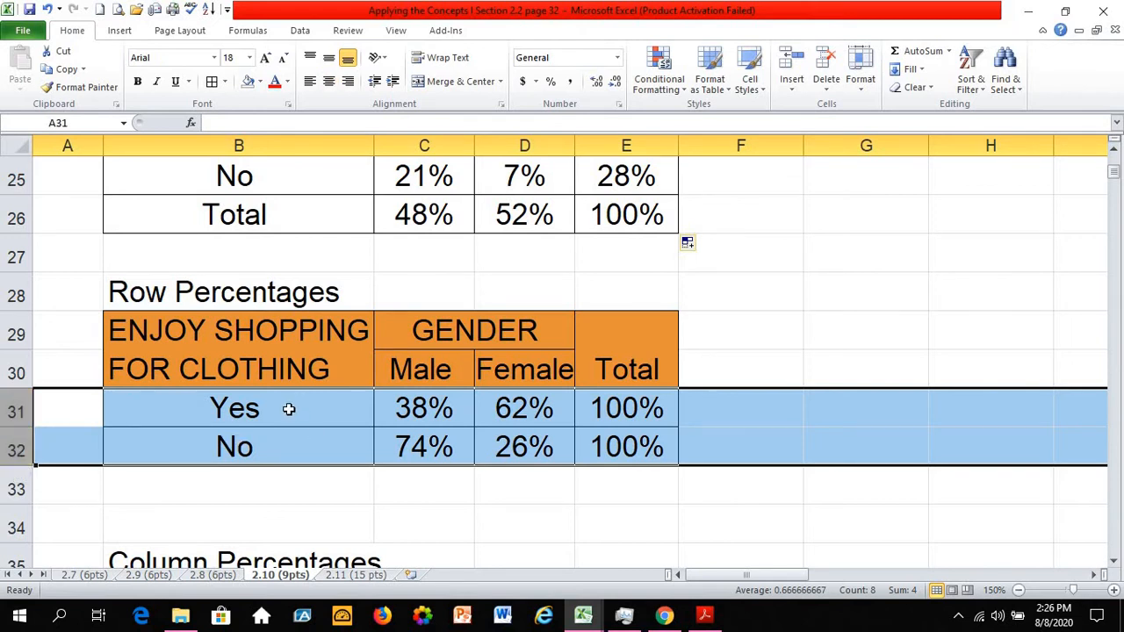
pyautogui.click(200, 412)
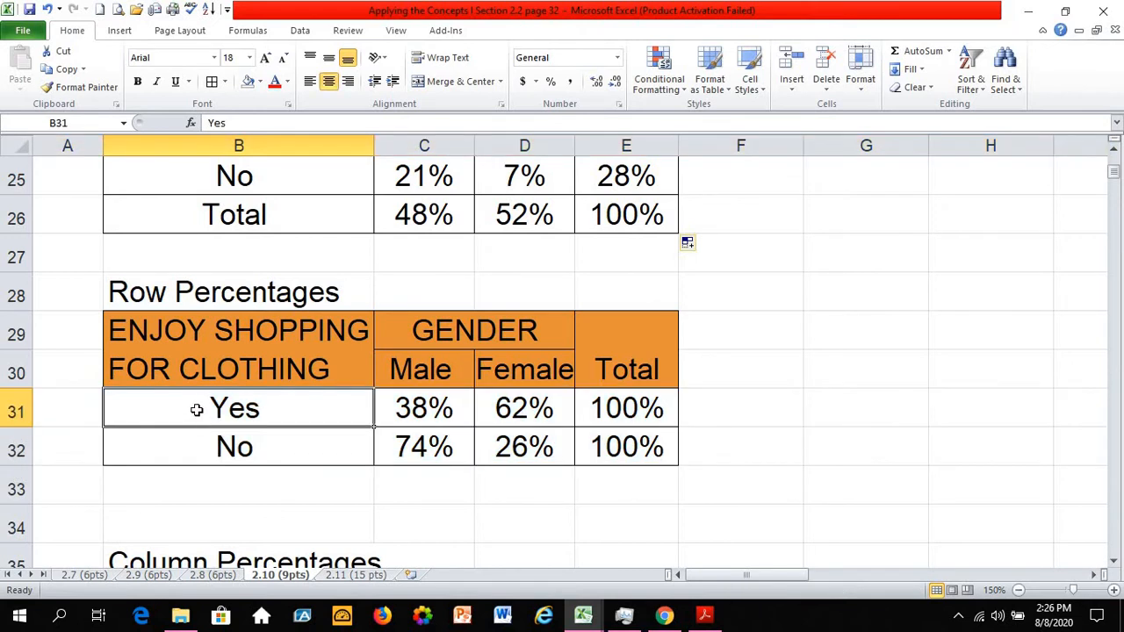
pyautogui.click(218, 453)
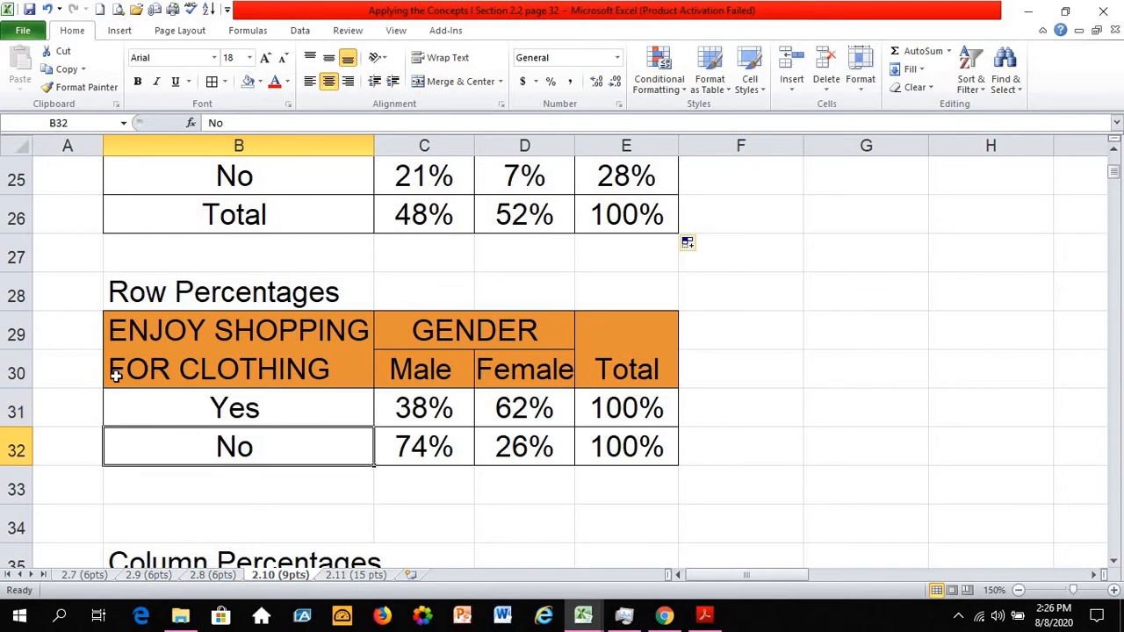
pyautogui.scroll(1, 105, 417)
pyautogui.scroll(-1, 108, 422)
pyautogui.click(444, 410)
pyautogui.click(631, 417)
pyautogui.click(625, 450)
# - Inspect the male Yes formula in C31 and compare it with the source counts in C11 and E11
pyautogui.click(443, 409)
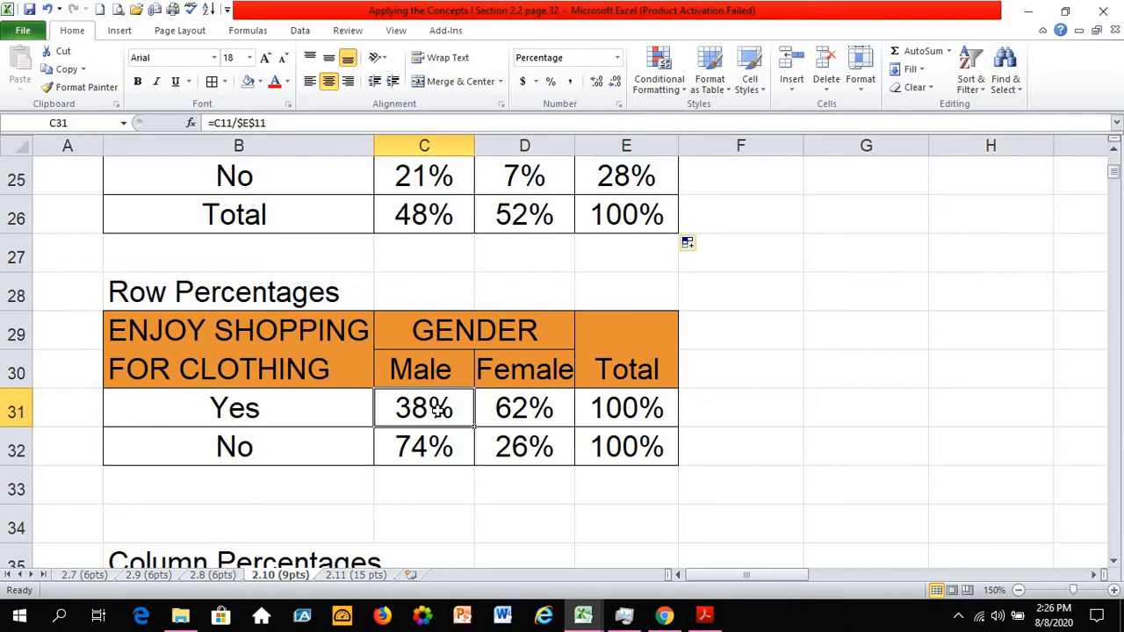
pyautogui.click(325, 125)
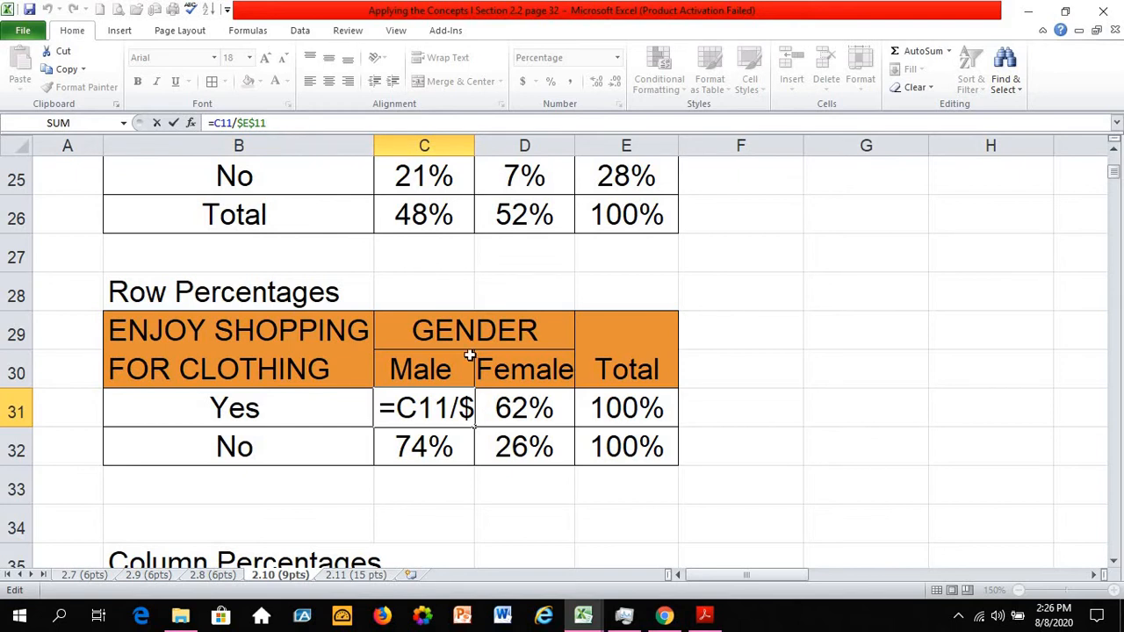
pyautogui.press('Return')
pyautogui.scroll(7, 468, 377)
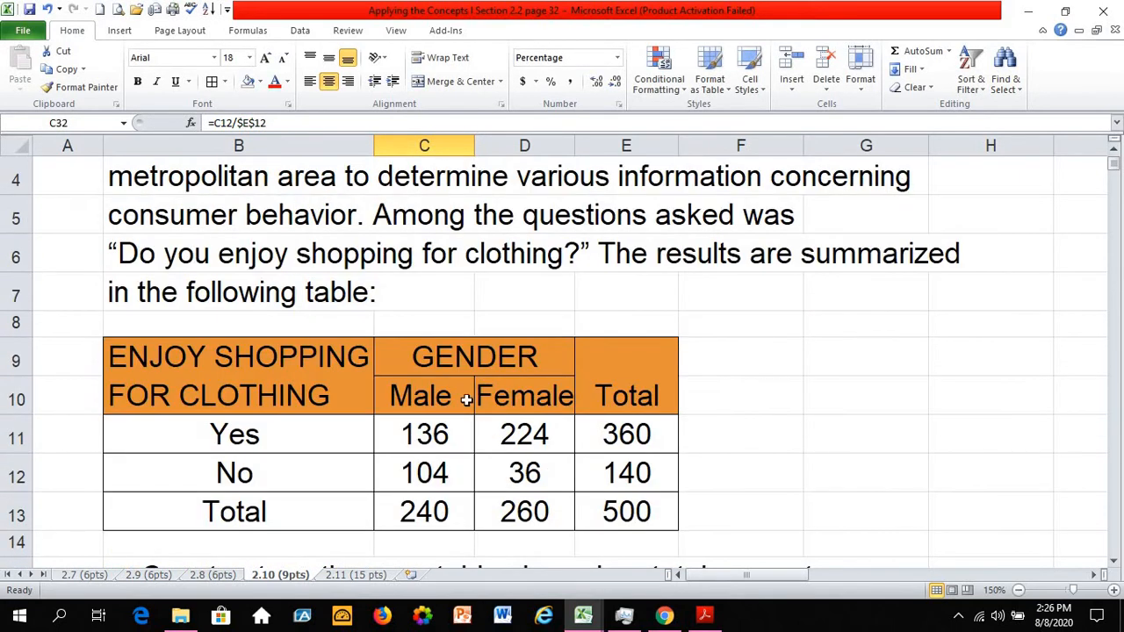
pyautogui.click(429, 438)
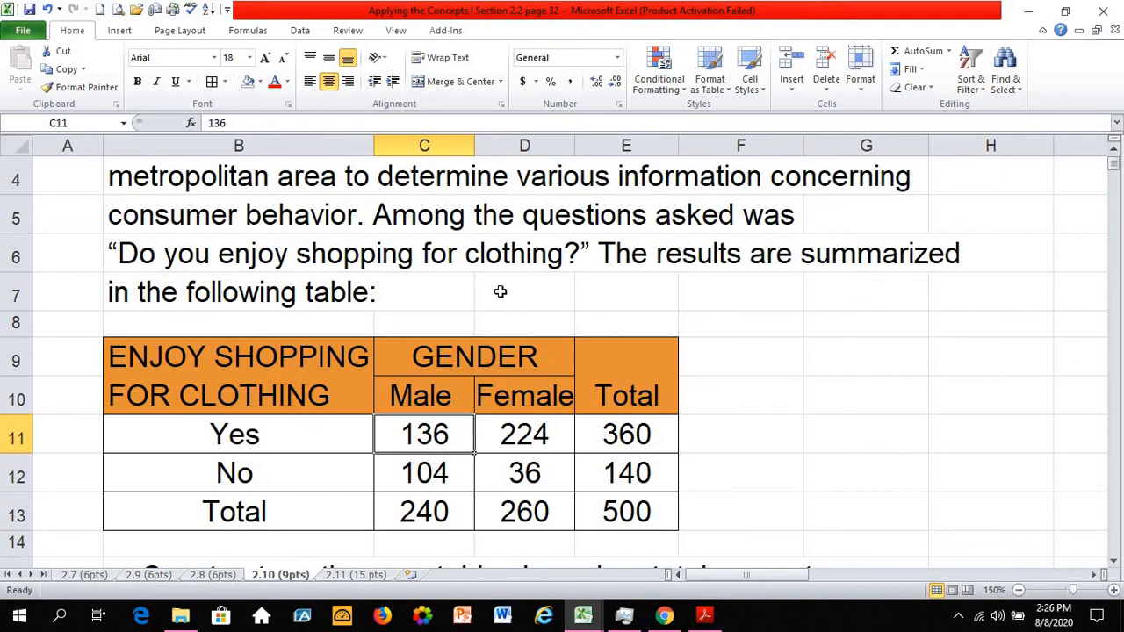
pyautogui.click(623, 438)
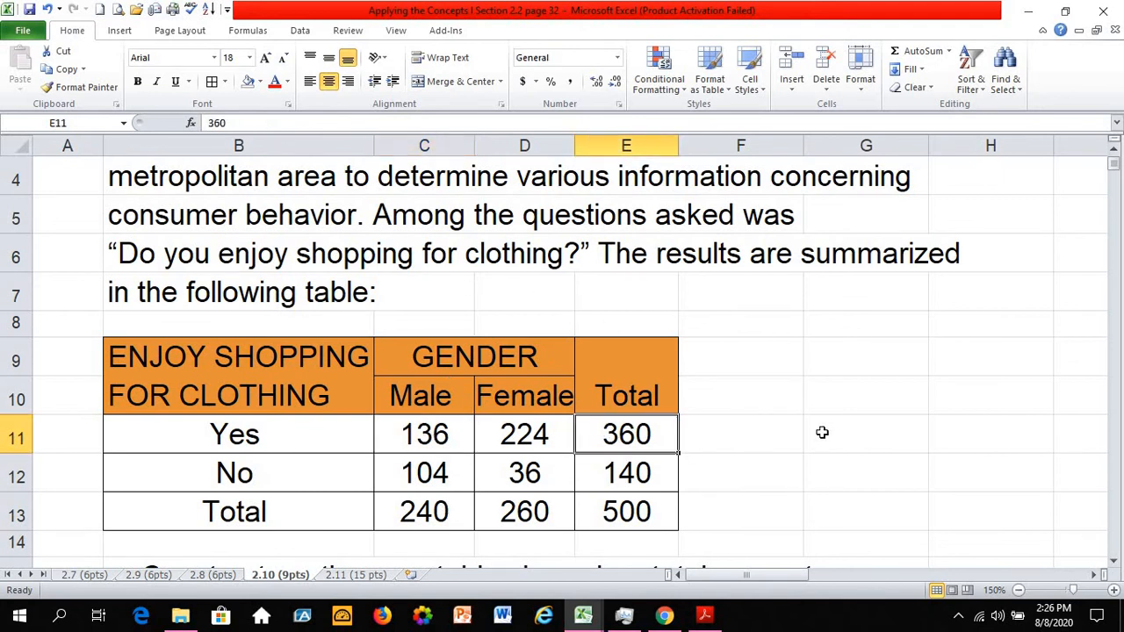
pyautogui.click(433, 443)
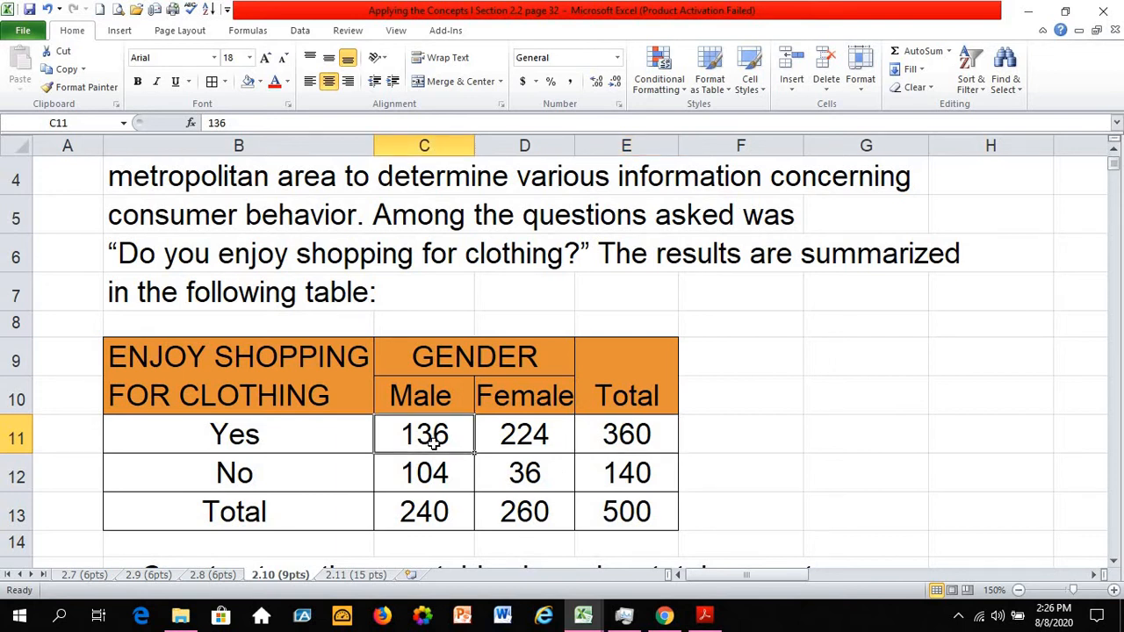
pyautogui.click(625, 436)
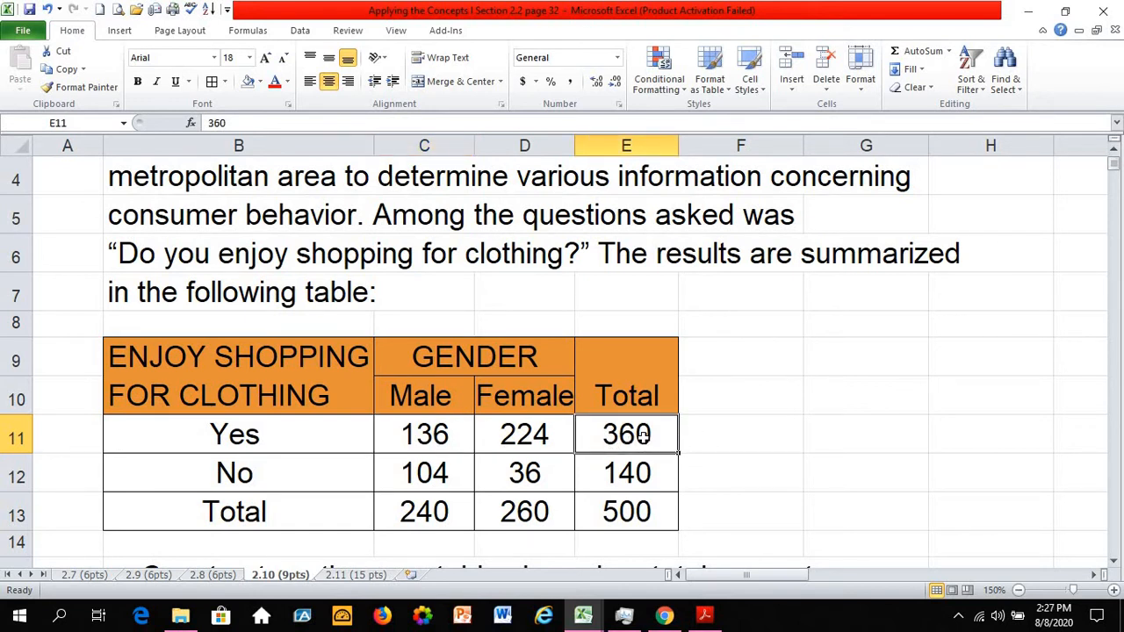
pyautogui.scroll(-7, 643, 437)
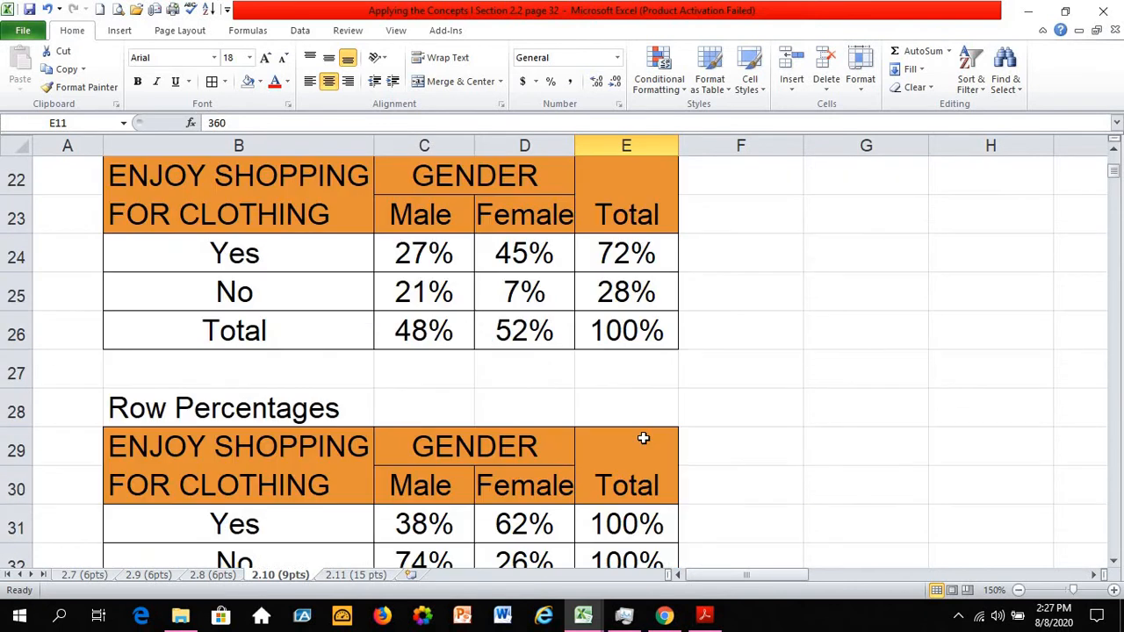
# - Calculate the male Yes row percentage in C31 with the formula =C11/E11
pyautogui.click(433, 421)
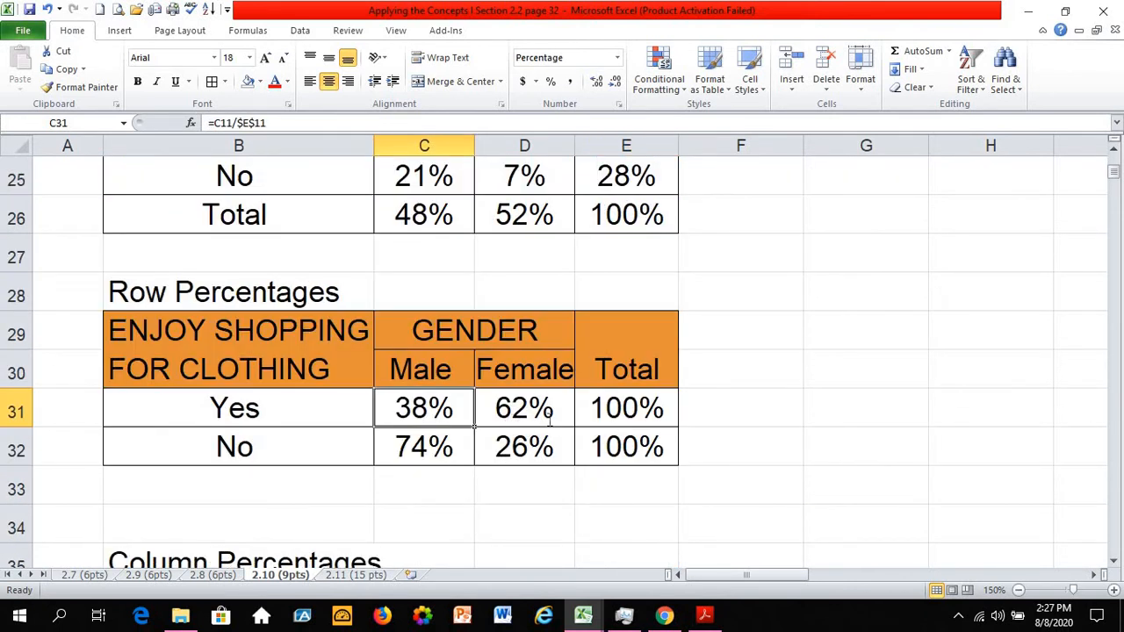
pyautogui.write('=')
pyautogui.scroll(4, 629, 337)
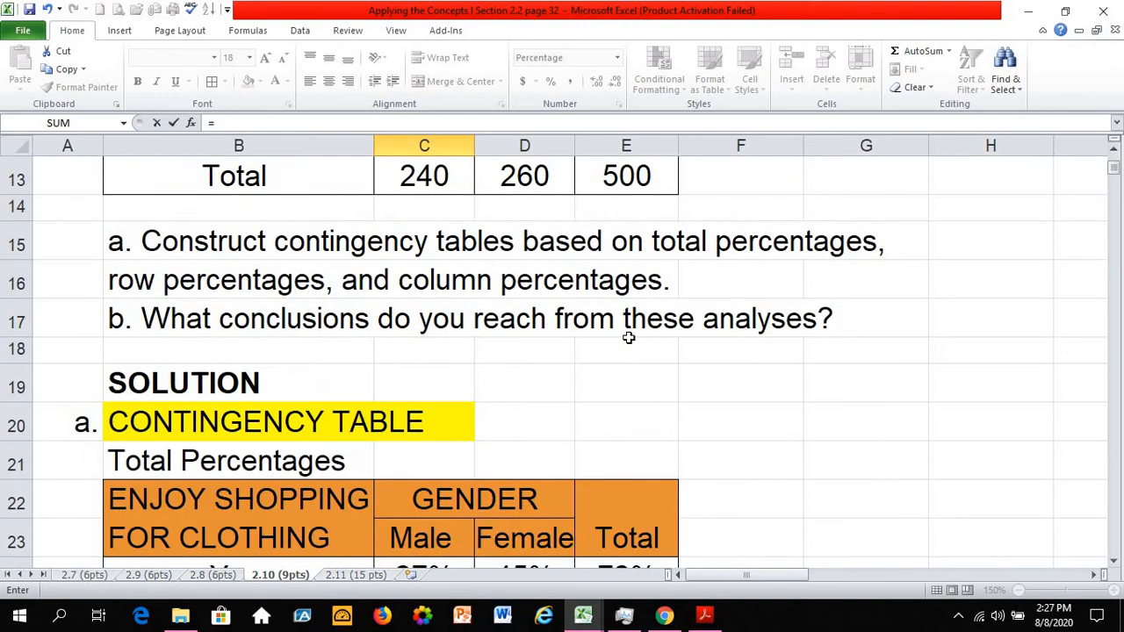
pyautogui.scroll(2, 629, 337)
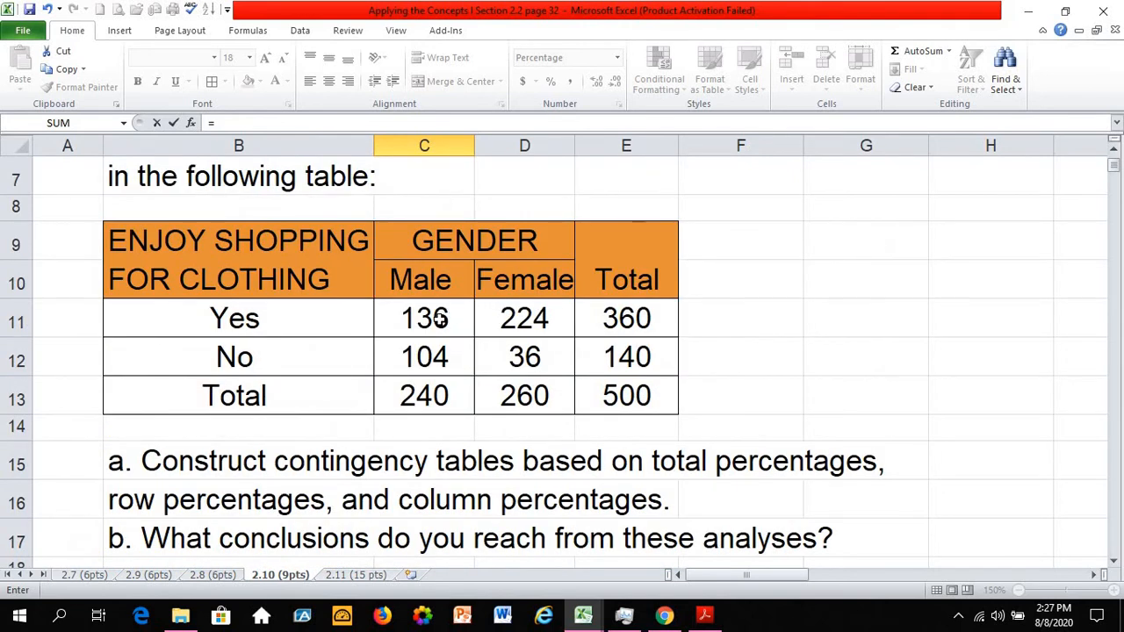
pyautogui.click(439, 319)
pyautogui.write('/')
pyautogui.click(624, 323)
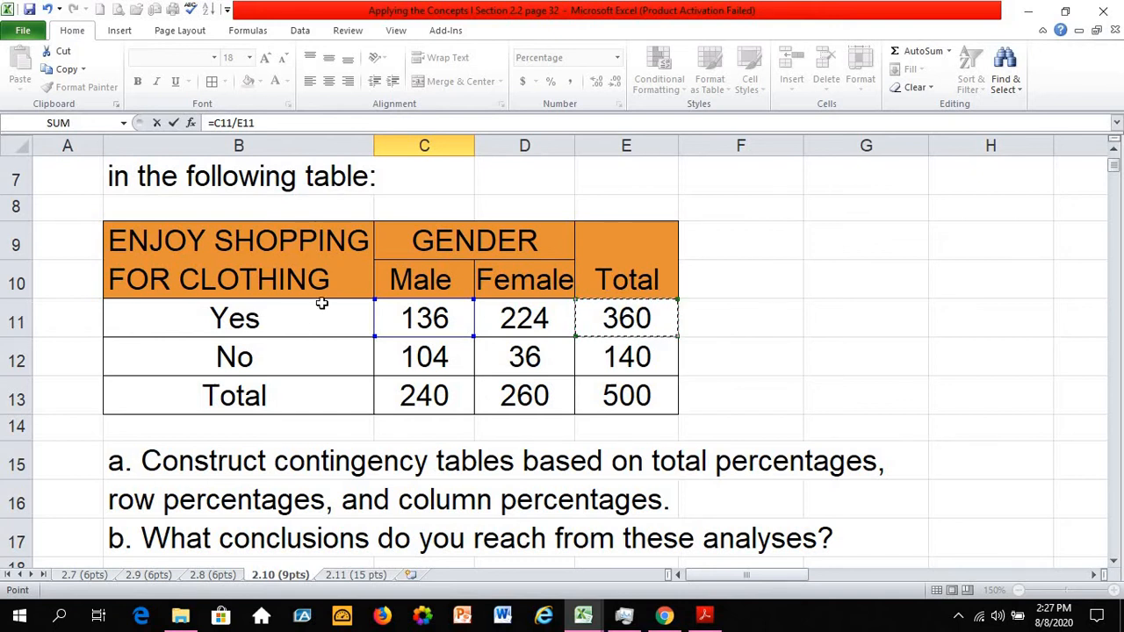
pyautogui.press('Return')
# - Clear the other row percentages in D31:E32 and C32, keeping only the male Yes value
pyautogui.click(444, 494)
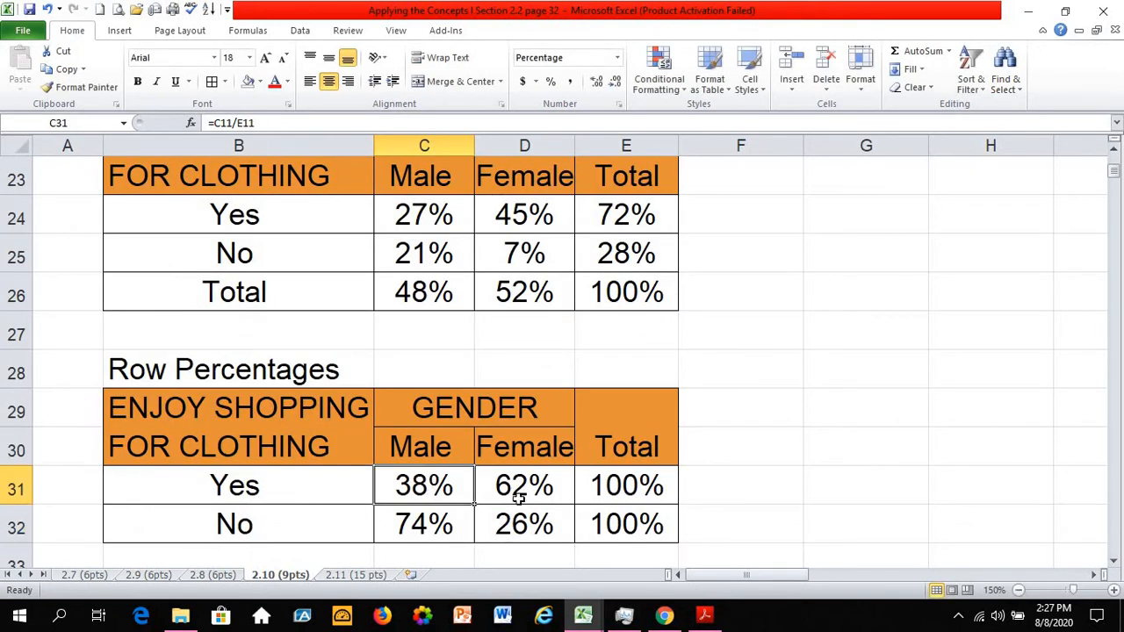
pyautogui.moveTo(525, 486); pyautogui.dragTo(602, 519)
pyautogui.press('Delete')
pyautogui.click(462, 518)
pyautogui.press('Delete')
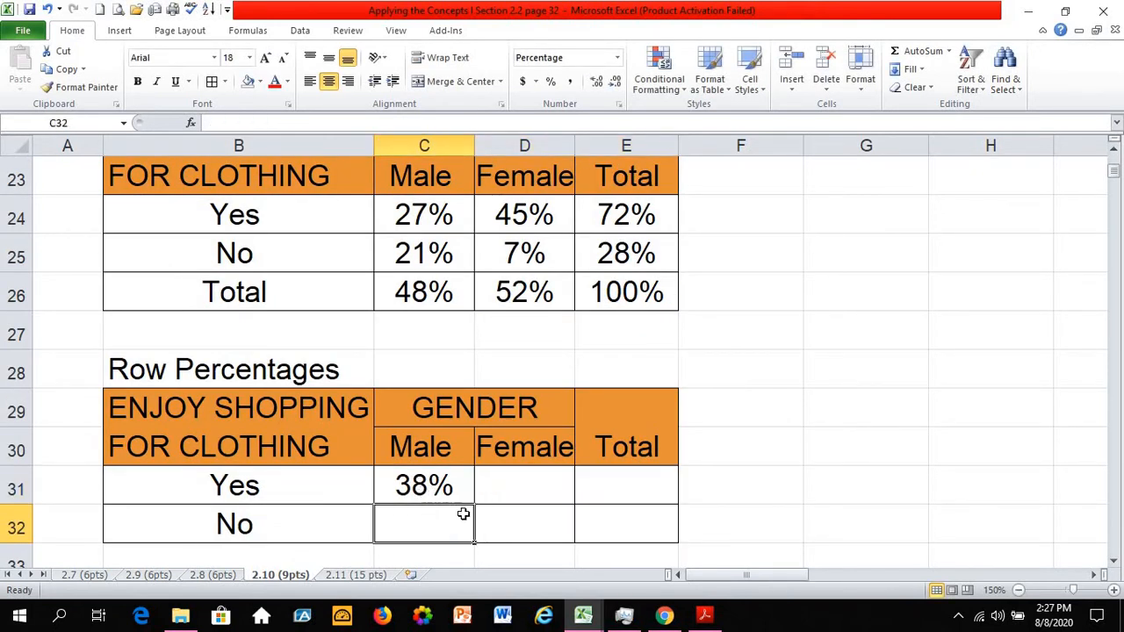
# - Make the Yes total reference in C31 absolute as =C11/$E$11 and fill the formula across to E31
pyautogui.click(420, 481)
pyautogui.click(287, 125)
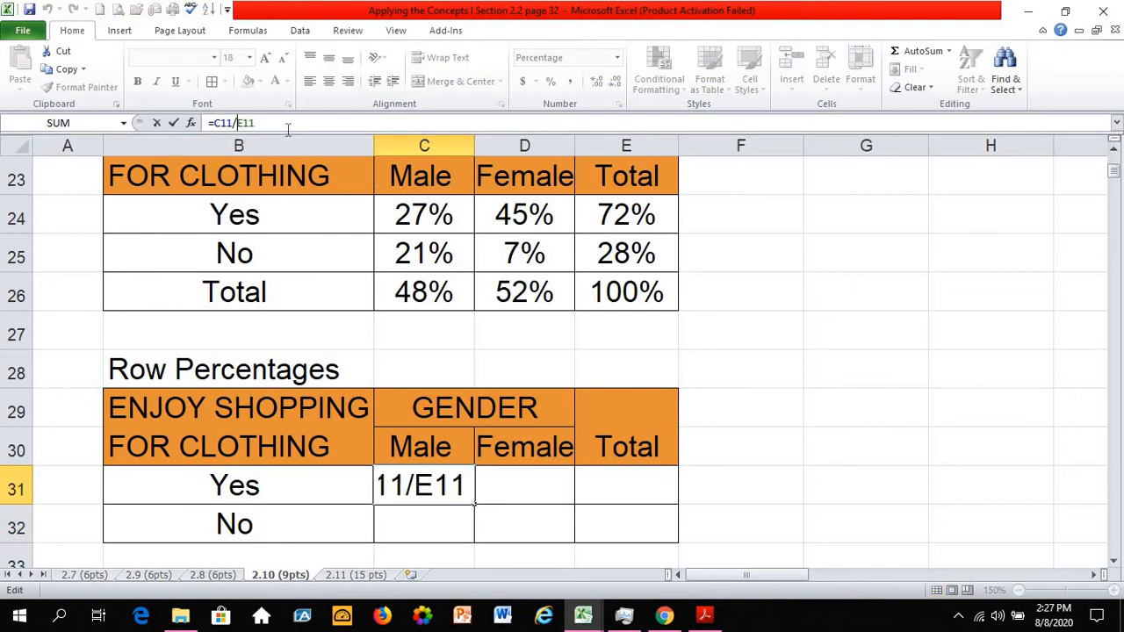
pyautogui.press('Left')
pyautogui.press('Left')
pyautogui.press('Left')
pyautogui.write('$')
pyautogui.press('Return')
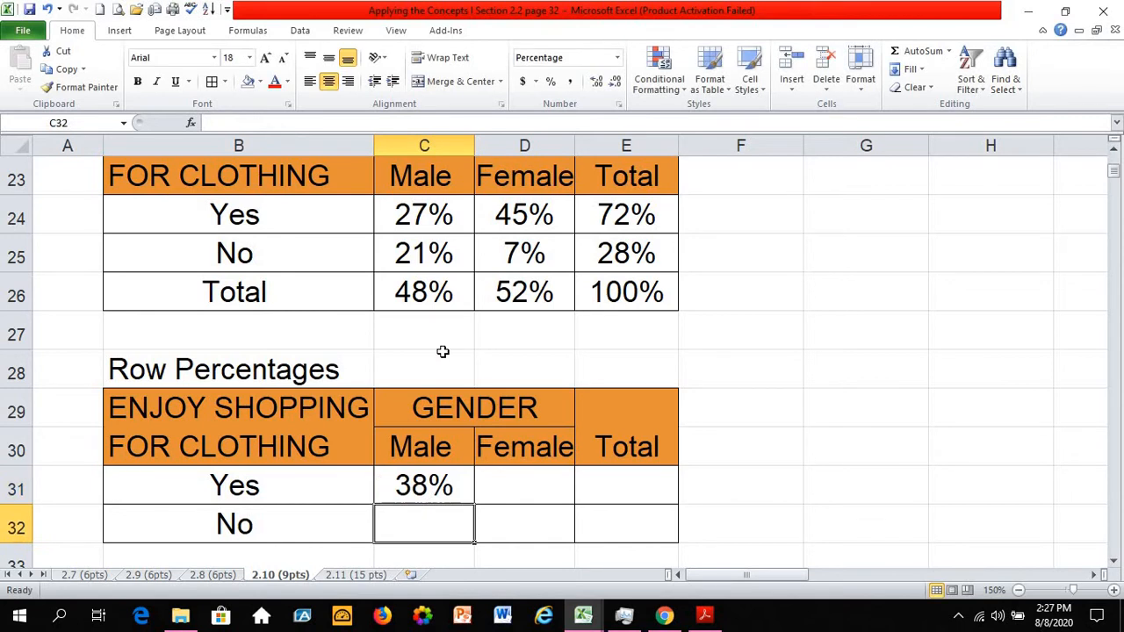
pyautogui.click(452, 486)
pyautogui.moveTo(474, 504); pyautogui.dragTo(705, 512)
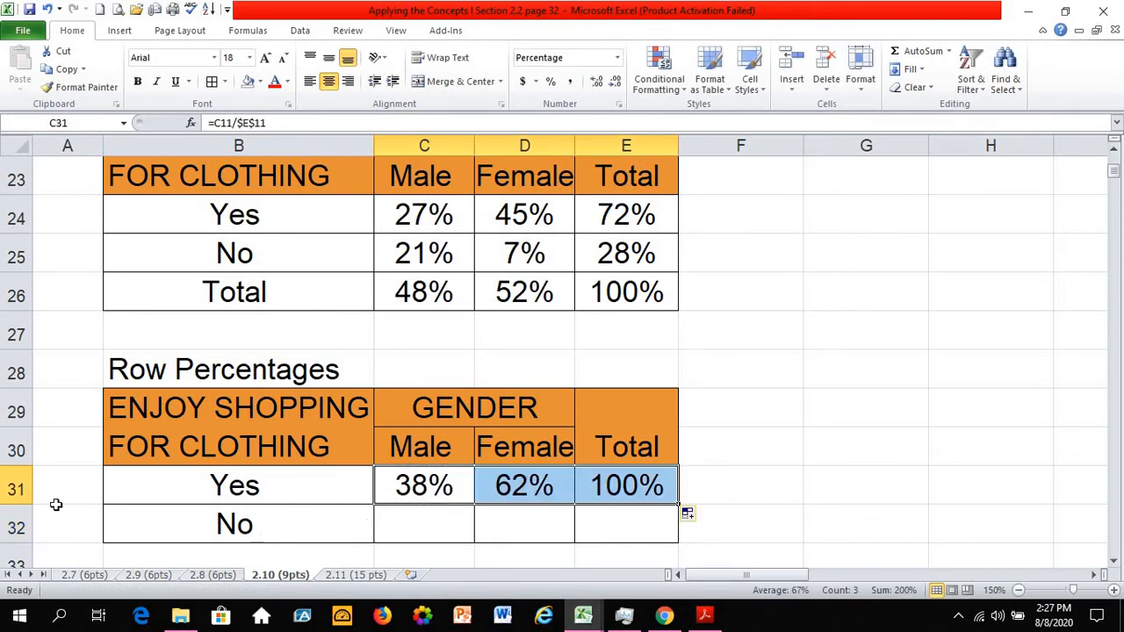
# - Review the Male and Female shares of the Yes responses in row 31 of the Row Percentages table
pyautogui.click(21, 499)
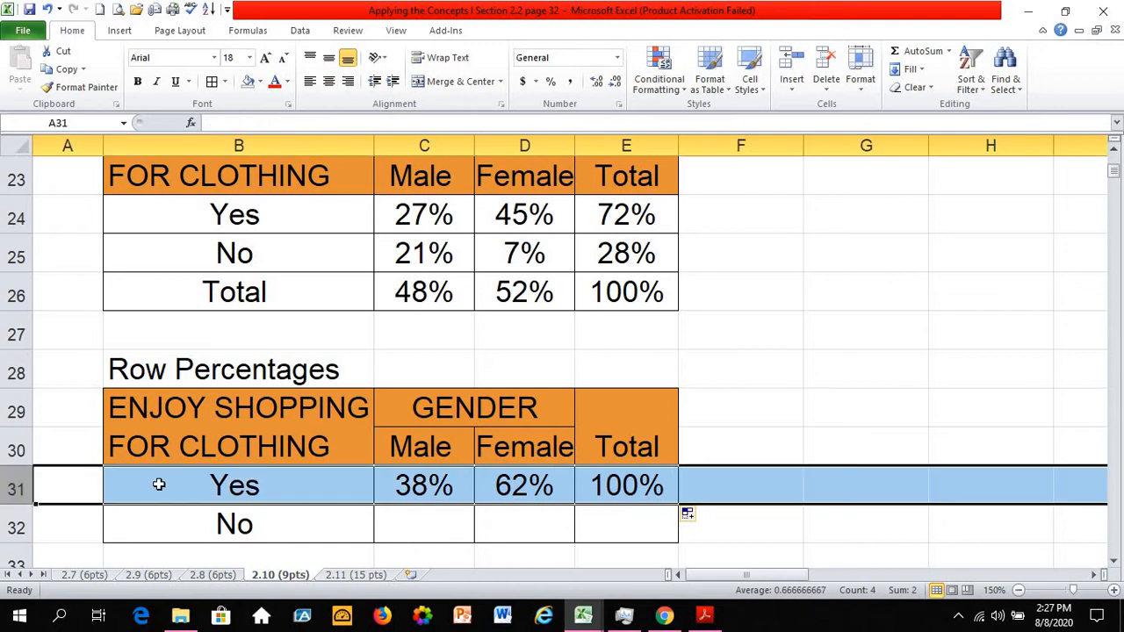
pyautogui.click(271, 491)
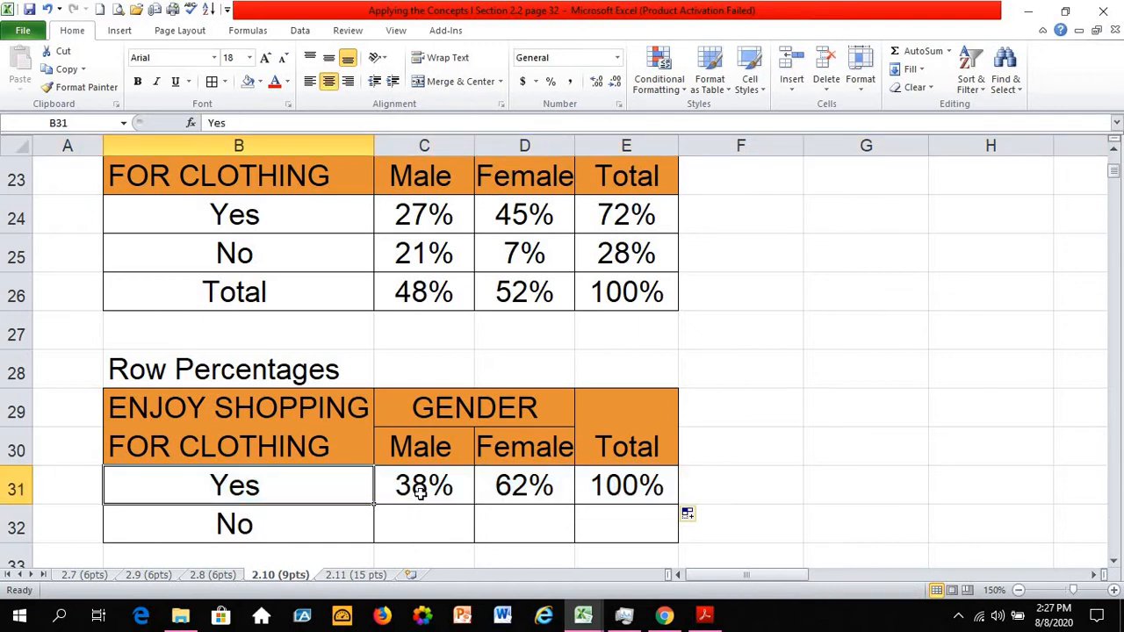
pyautogui.click(421, 493)
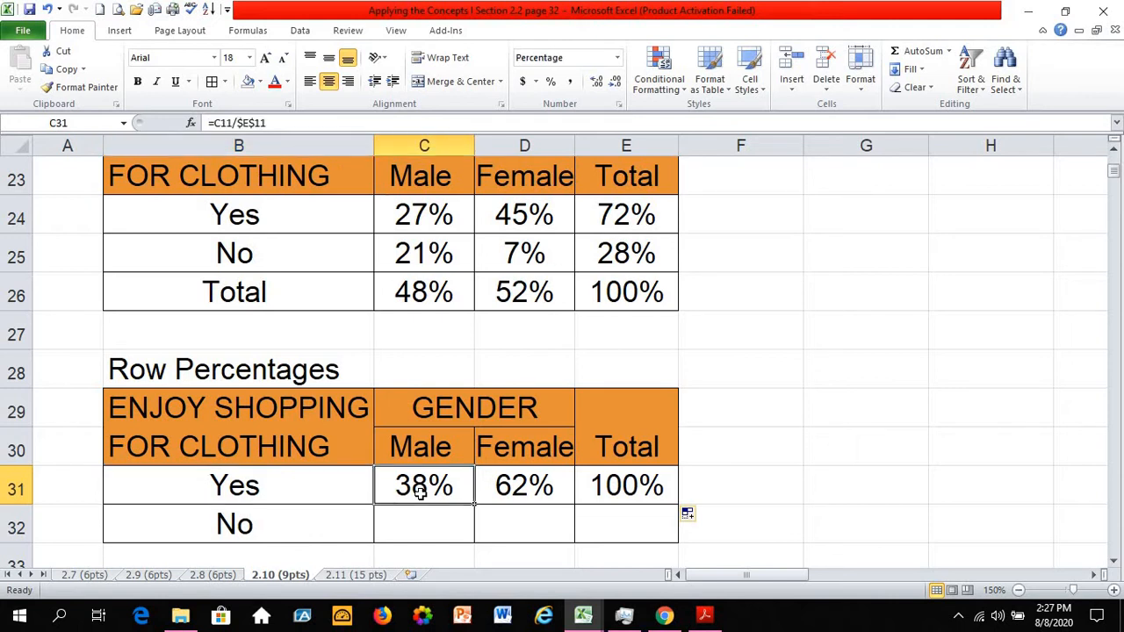
pyautogui.click(531, 481)
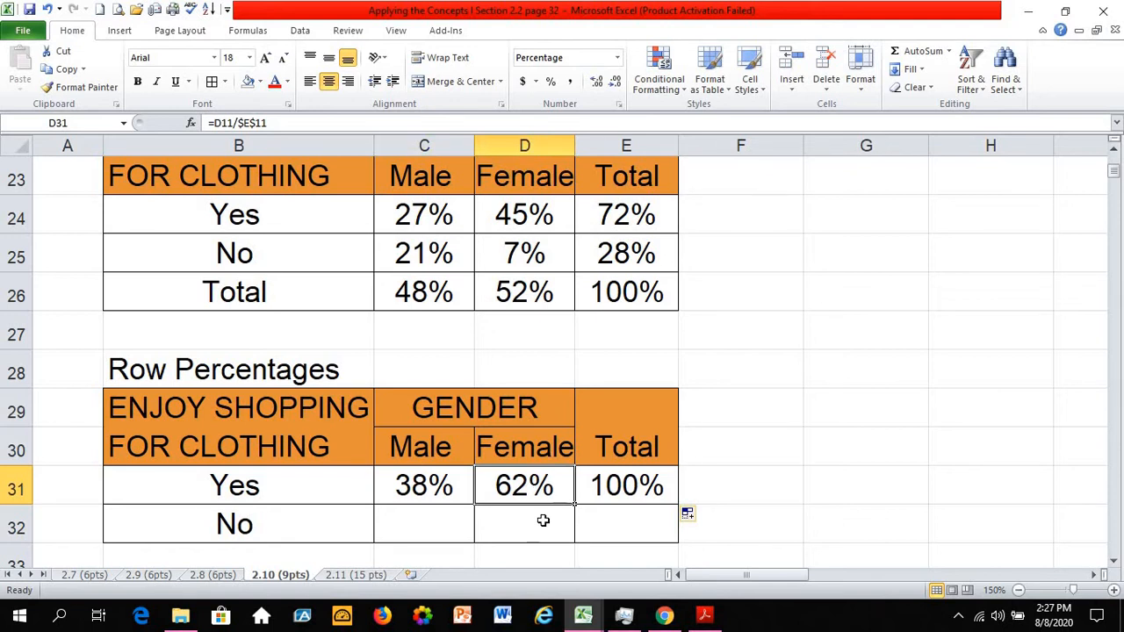
pyautogui.click(425, 479)
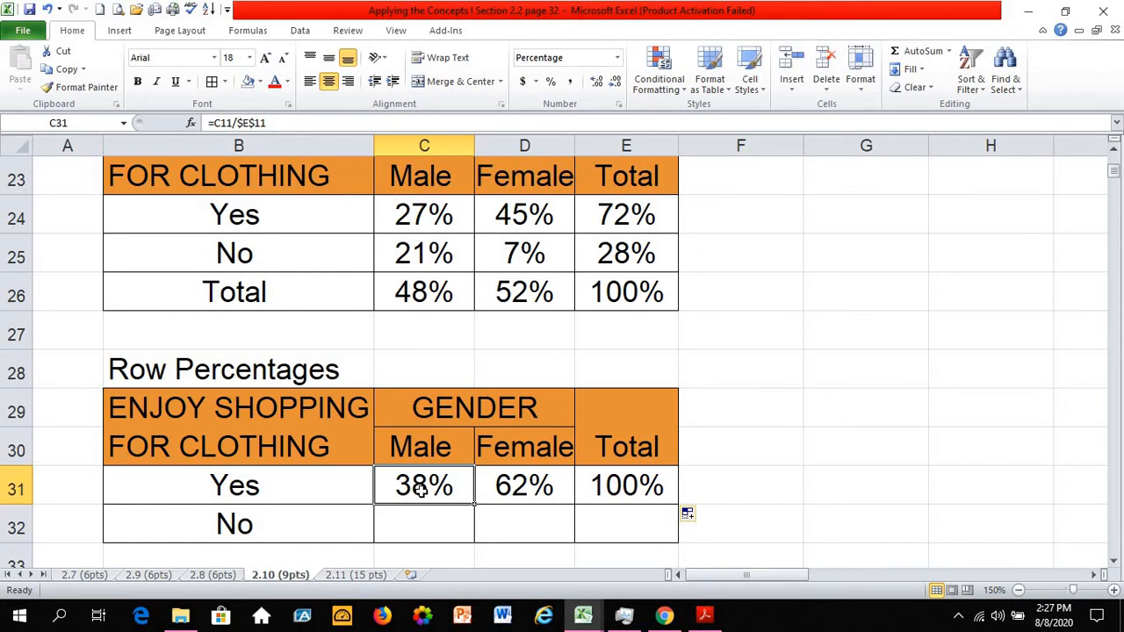
pyautogui.click(542, 490)
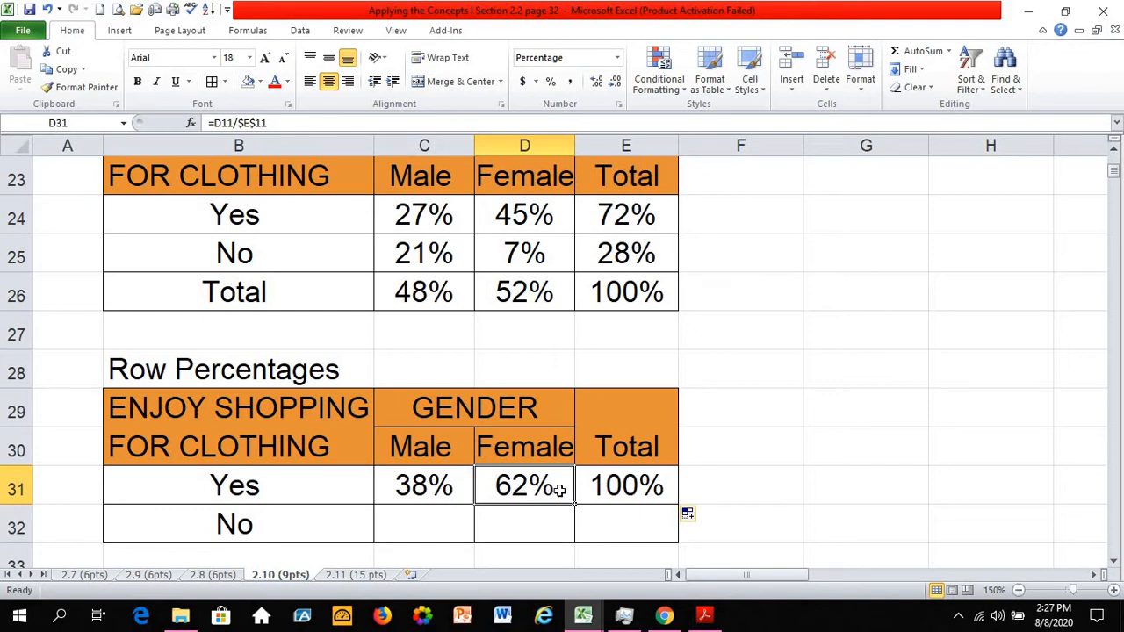
pyautogui.click(280, 490)
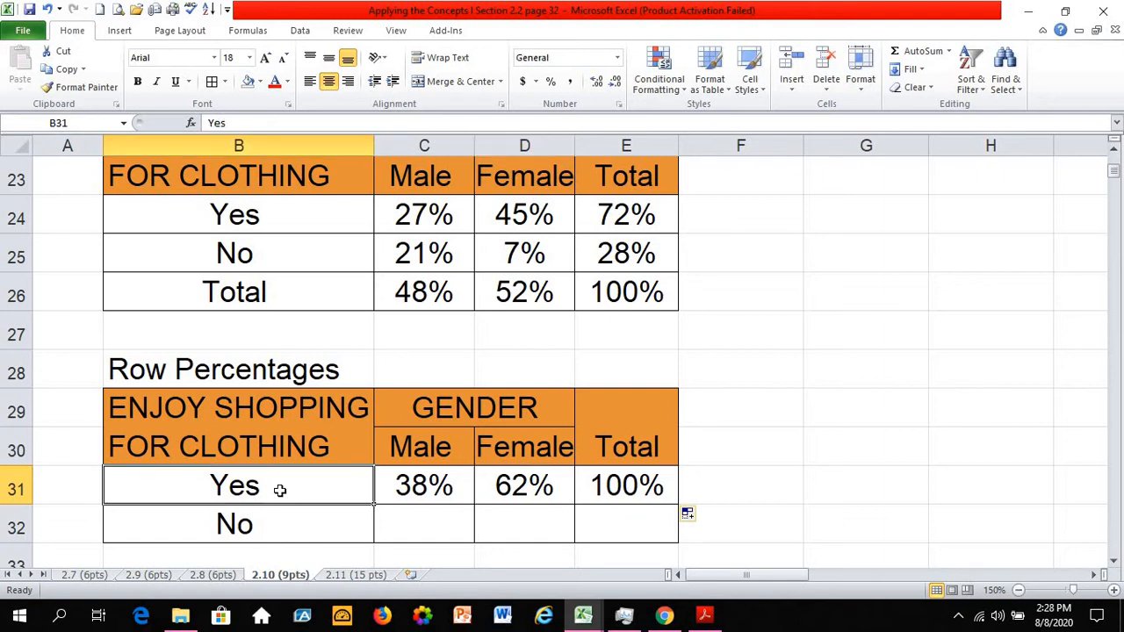
# - Enter the formula =C12/E12 in C32 for the male No row percentage
pyautogui.click(427, 521)
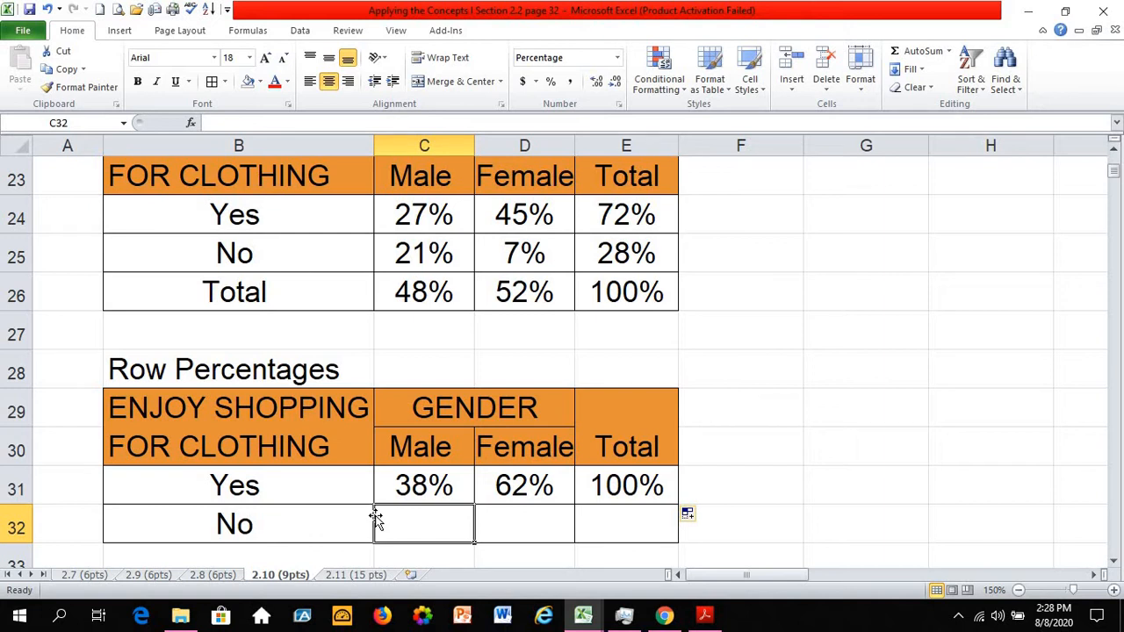
pyautogui.write('=')
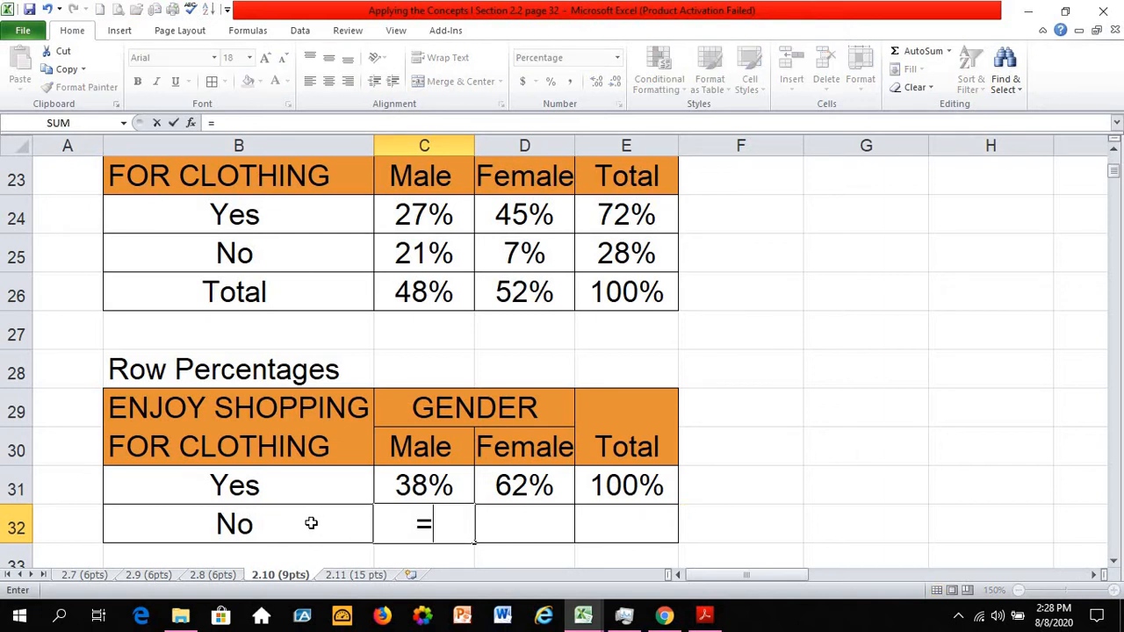
pyautogui.scroll(5, 311, 525)
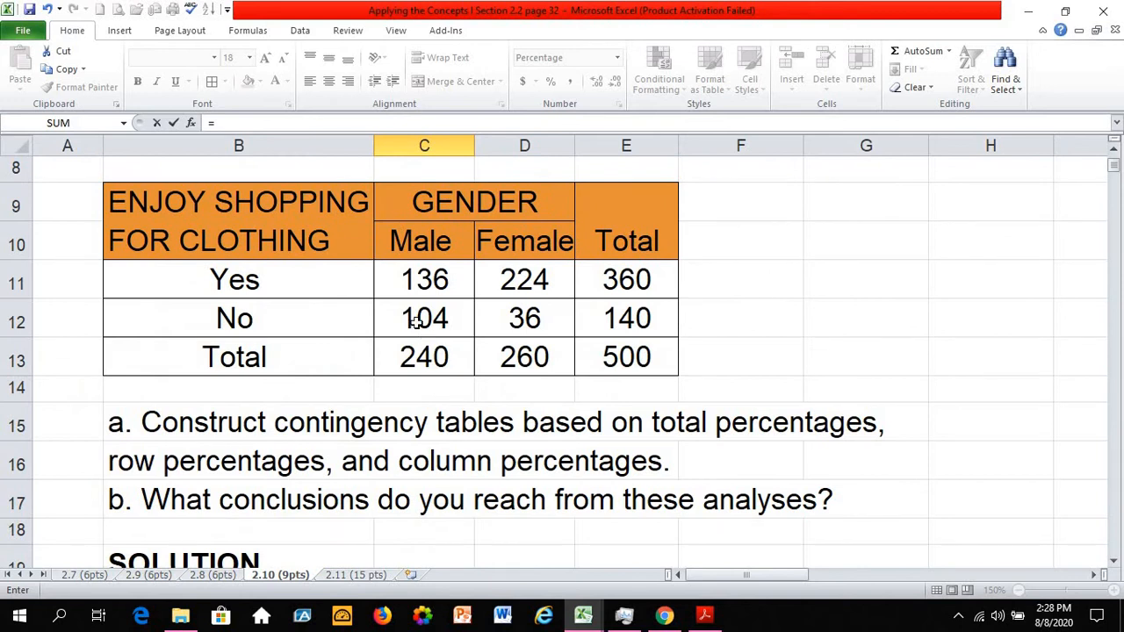
pyautogui.click(417, 321)
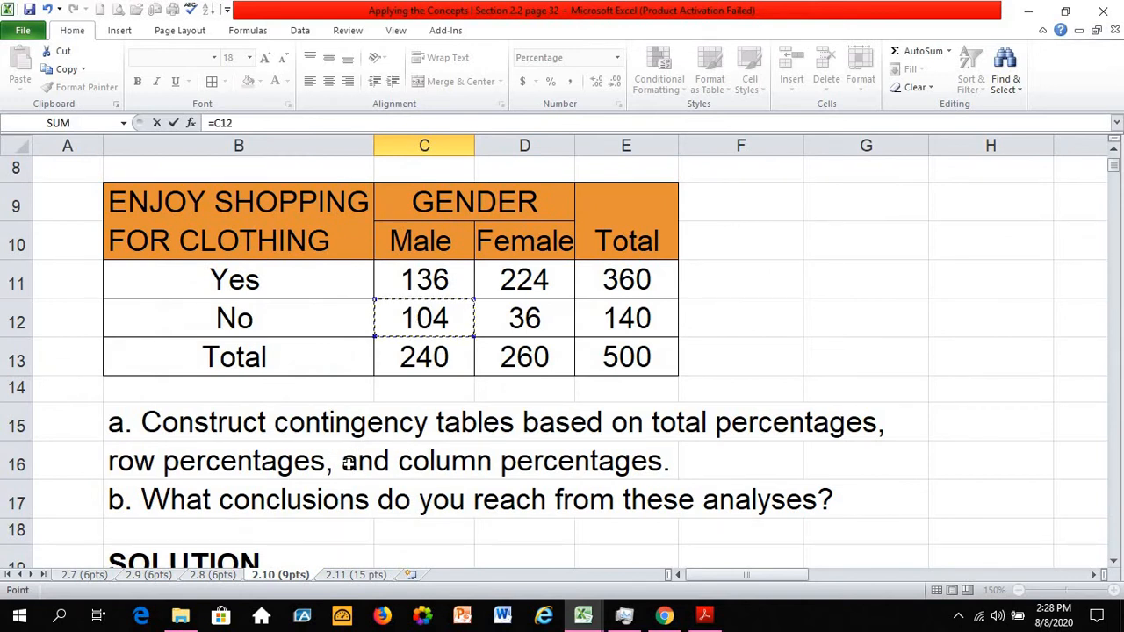
pyautogui.write('/')
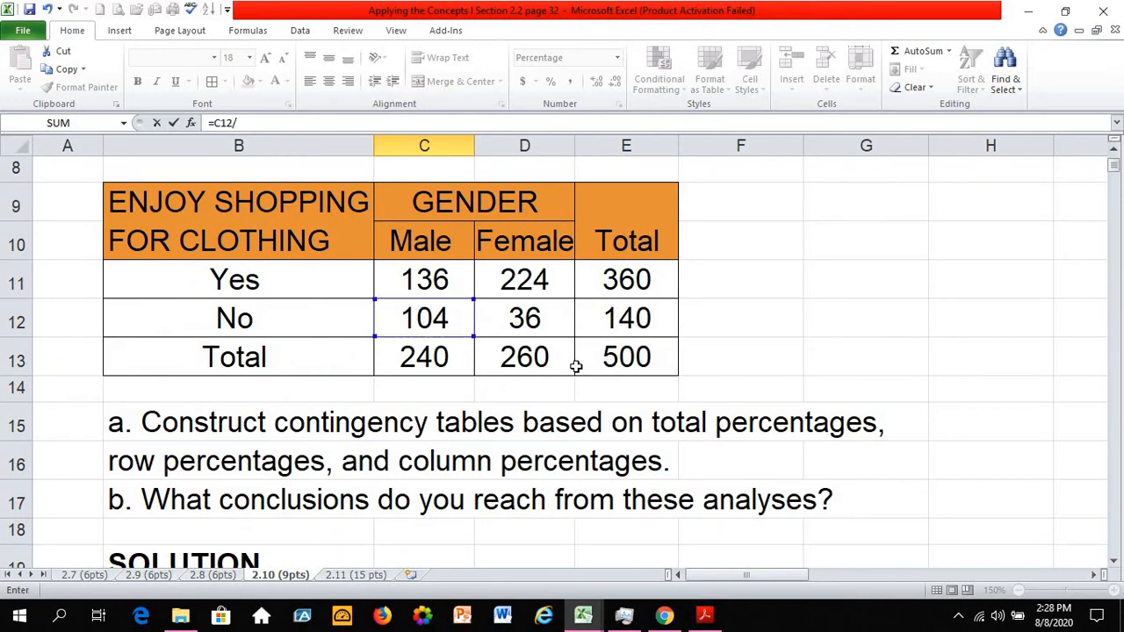
pyautogui.click(615, 325)
pyautogui.press('Return')
pyautogui.scroll(-1, 527, 474)
# - Make the divisor absolute in C32's formula, giving =C12/$E$12
pyautogui.press('Up')
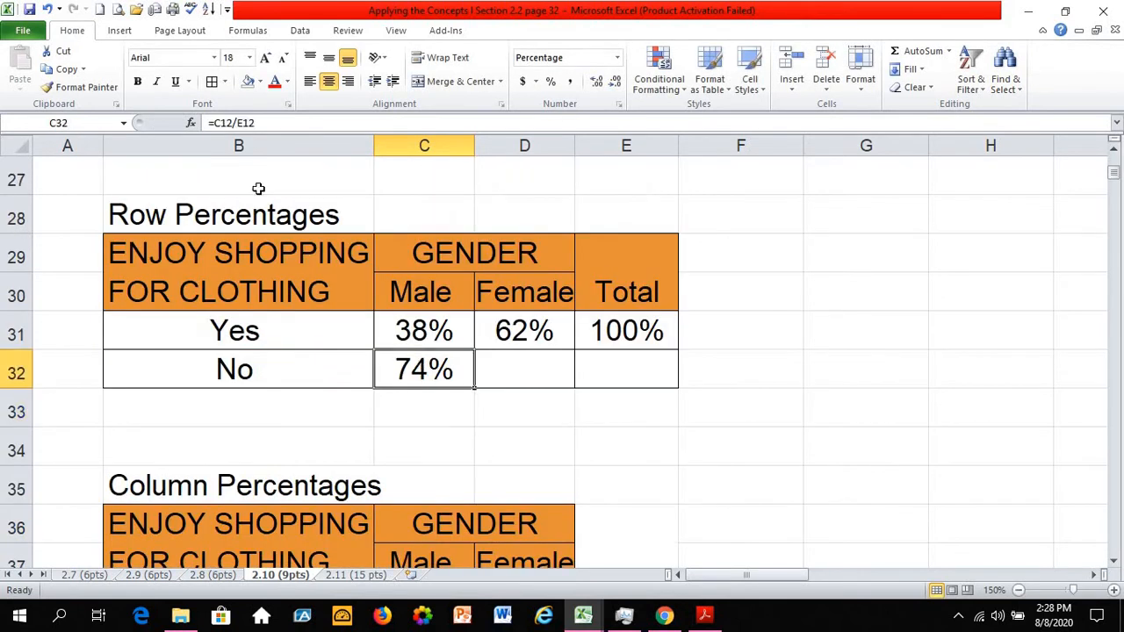
pyautogui.click(237, 123)
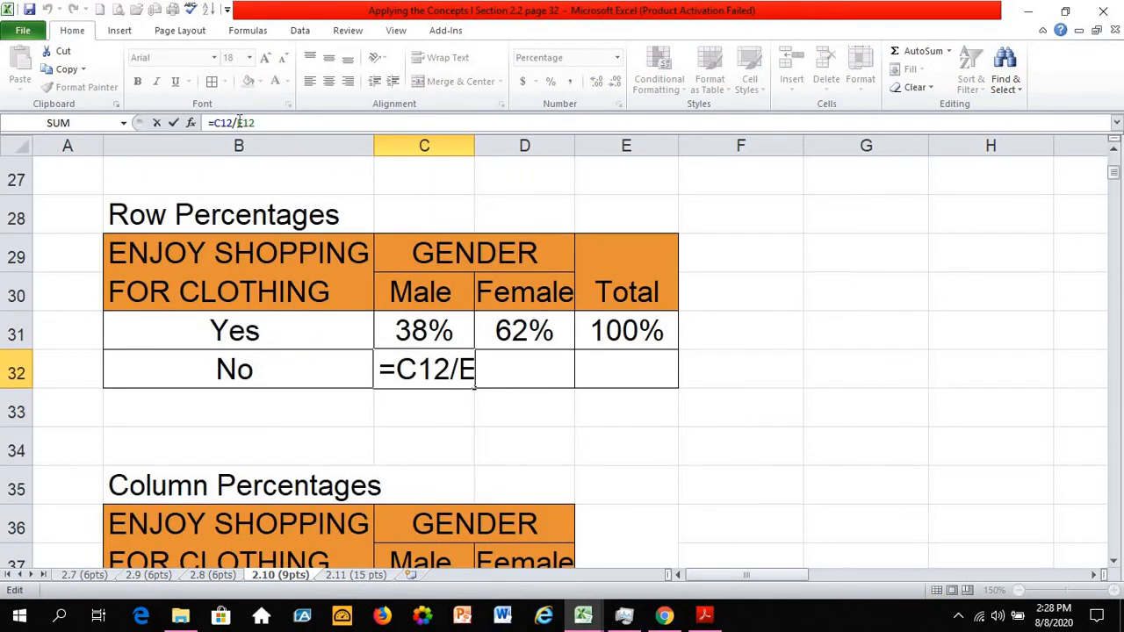
pyautogui.write('$')
pyautogui.press('Right')
pyautogui.write('$')
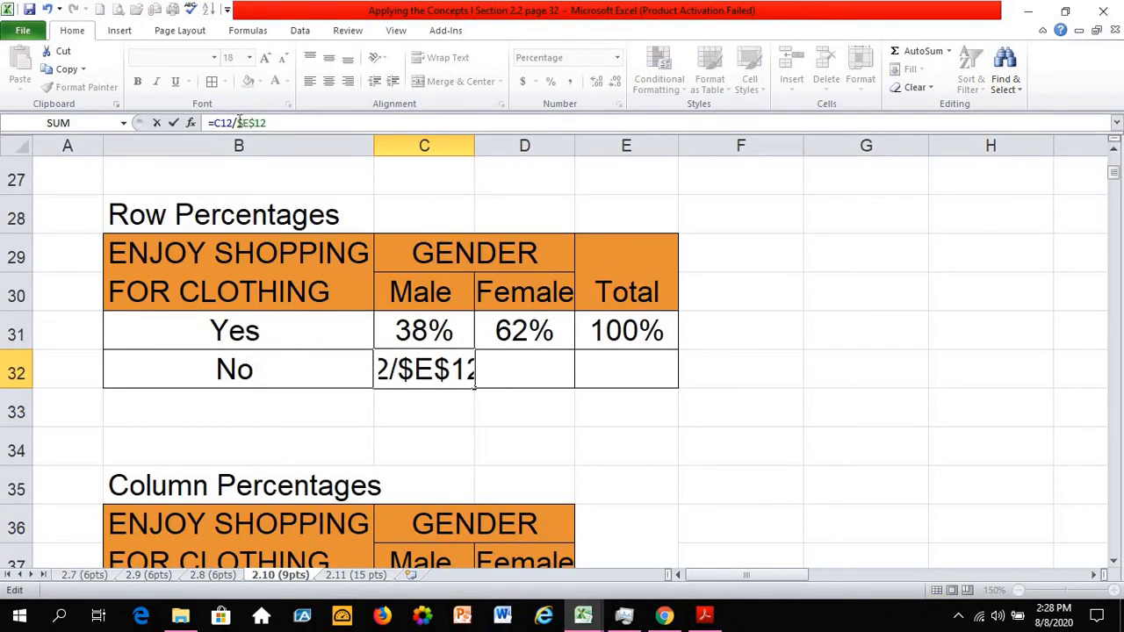
pyautogui.press('Return')
# - Fill the C32 formula across the No row through the Female and Total cells, D32 to E32
pyautogui.click(444, 354)
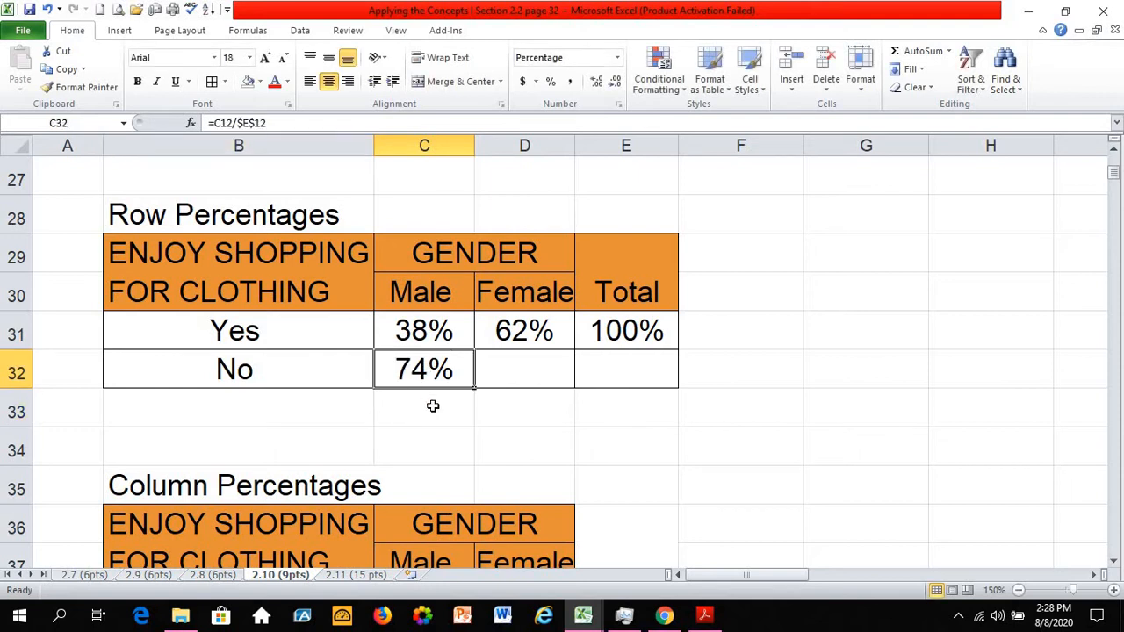
pyautogui.moveTo(476, 392); pyautogui.dragTo(649, 378)
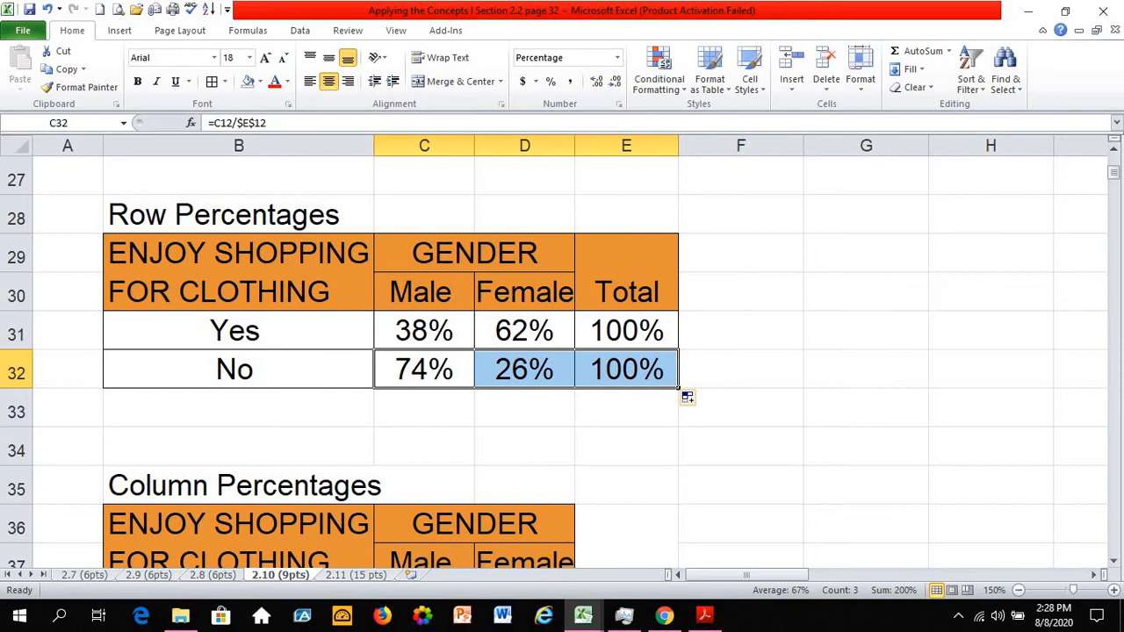
pyautogui.click(19, 373)
pyautogui.click(295, 391)
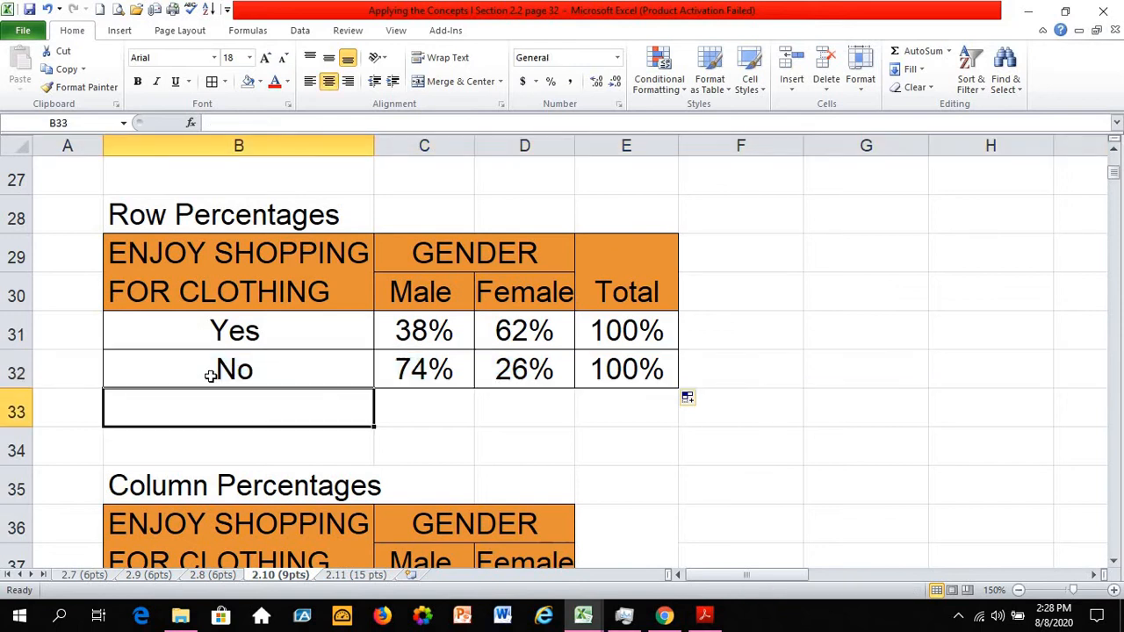
pyautogui.click(430, 365)
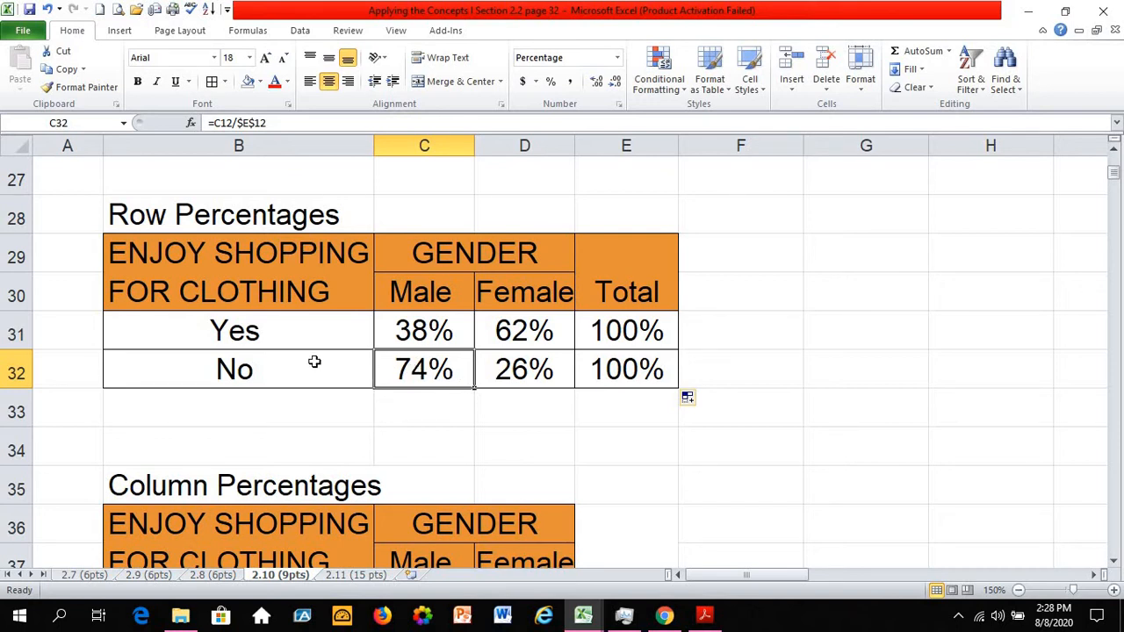
pyautogui.click(549, 367)
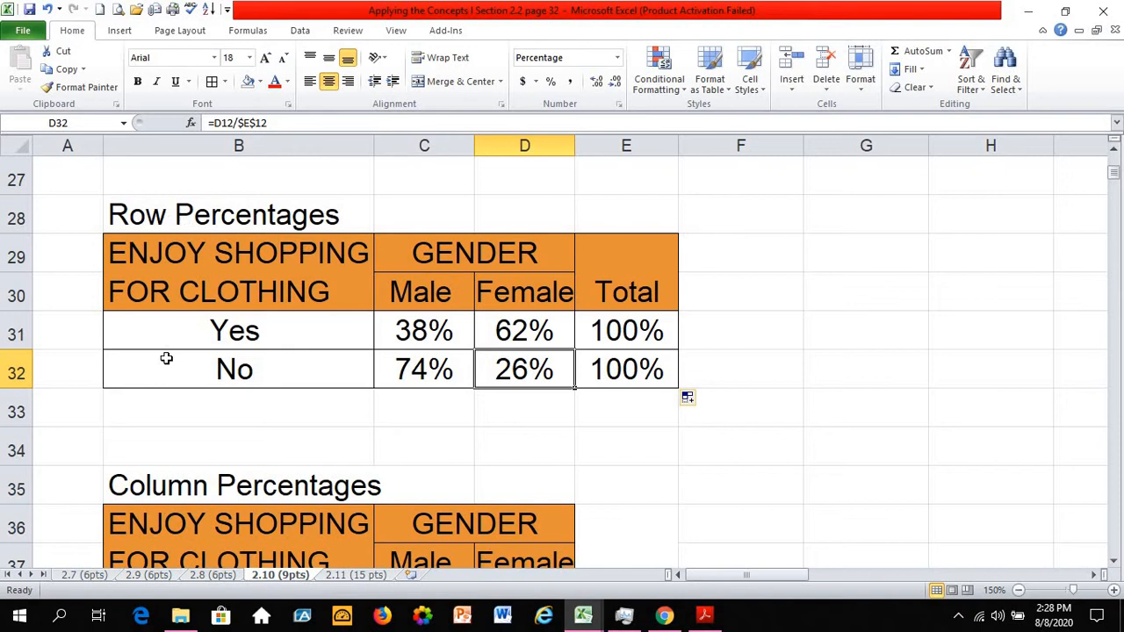
# - Examine the Column Percentages table and its Male and Female columns
pyautogui.scroll(1, 166, 358)
pyautogui.scroll(-2, 166, 358)
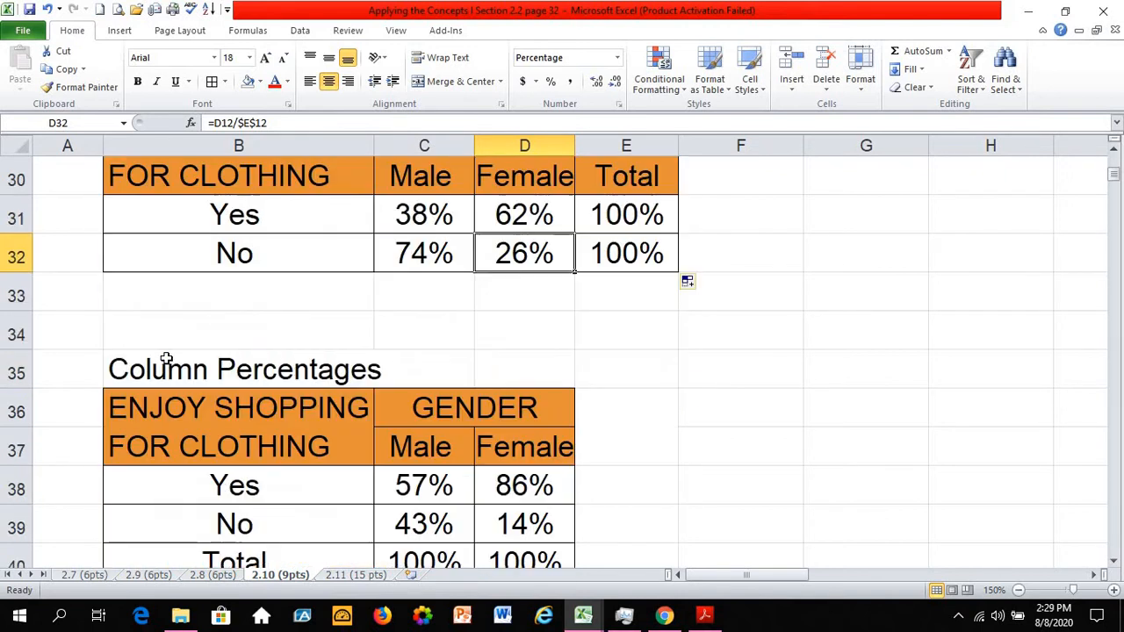
pyautogui.scroll(-1, 163, 351)
pyautogui.scroll(1, 158, 339)
pyautogui.scroll(-1, 158, 339)
pyautogui.scroll(-1, 411, 246)
pyautogui.moveTo(427, 146); pyautogui.dragTo(520, 140)
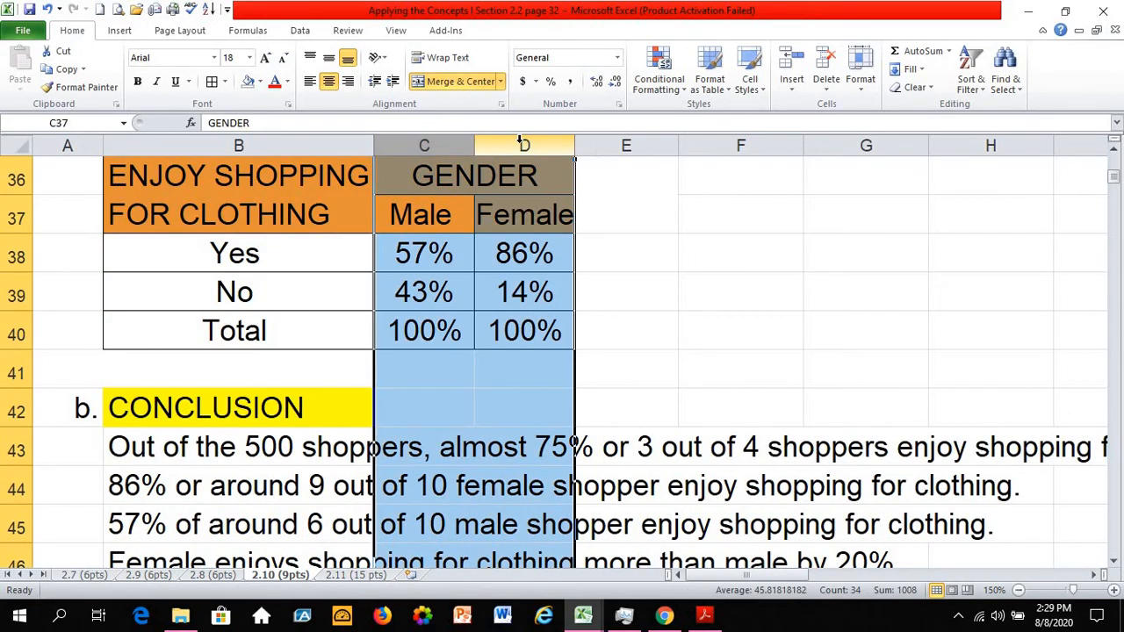
pyautogui.click(434, 230)
pyautogui.press('Right')
pyautogui.scroll(1, 472, 261)
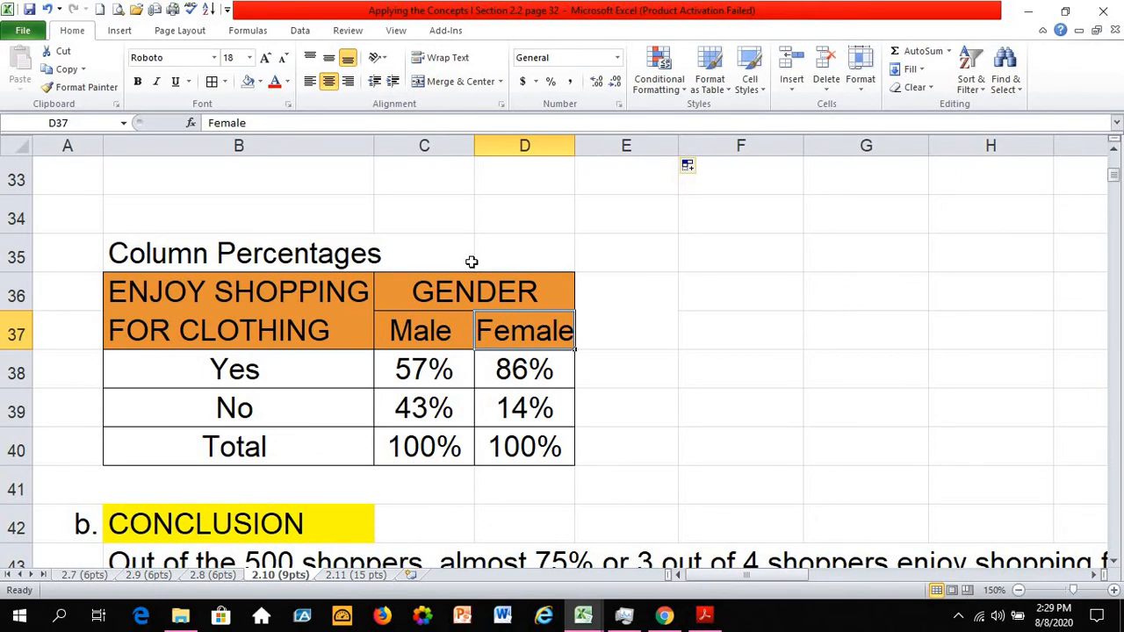
pyautogui.scroll(1, 471, 262)
pyautogui.scroll(-1, 471, 260)
# - Check the male Yes column percentage formula against the male Yes count and male total in the original contingency table
pyautogui.click(421, 369)
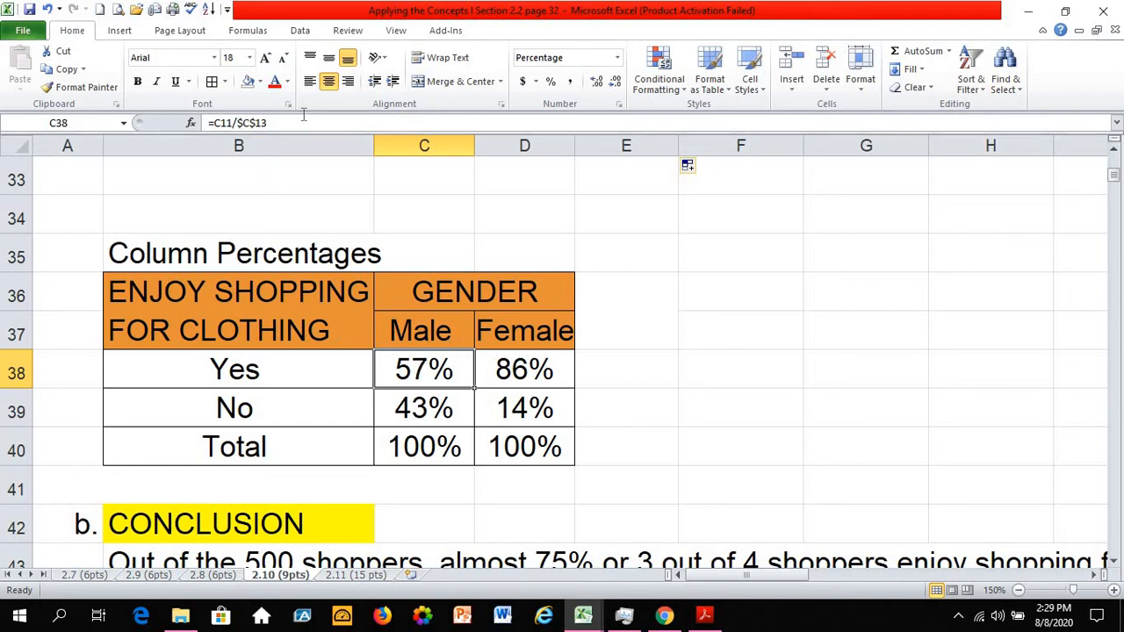
pyautogui.scroll(4, 458, 313)
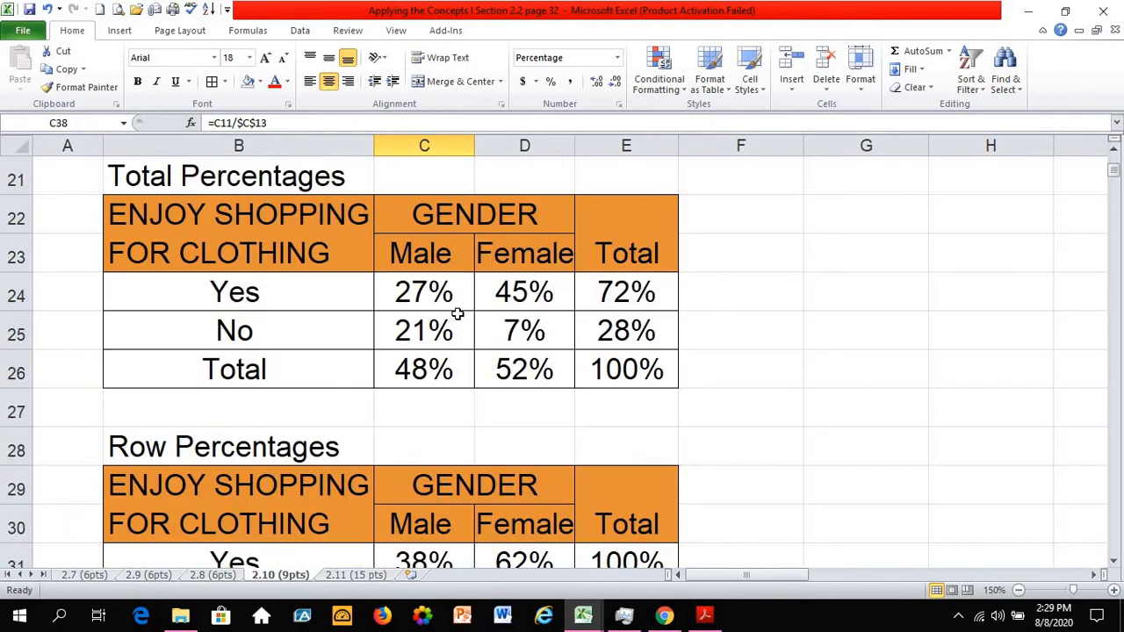
pyautogui.scroll(5, 458, 313)
pyautogui.click(445, 356)
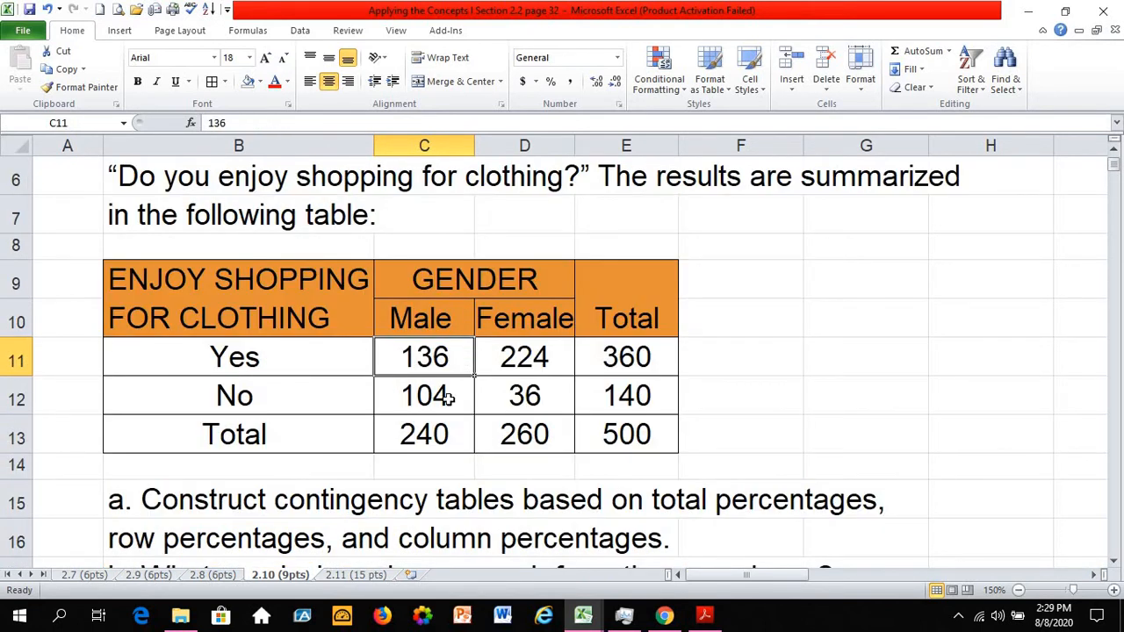
pyautogui.press('Down')
pyautogui.press('Down')
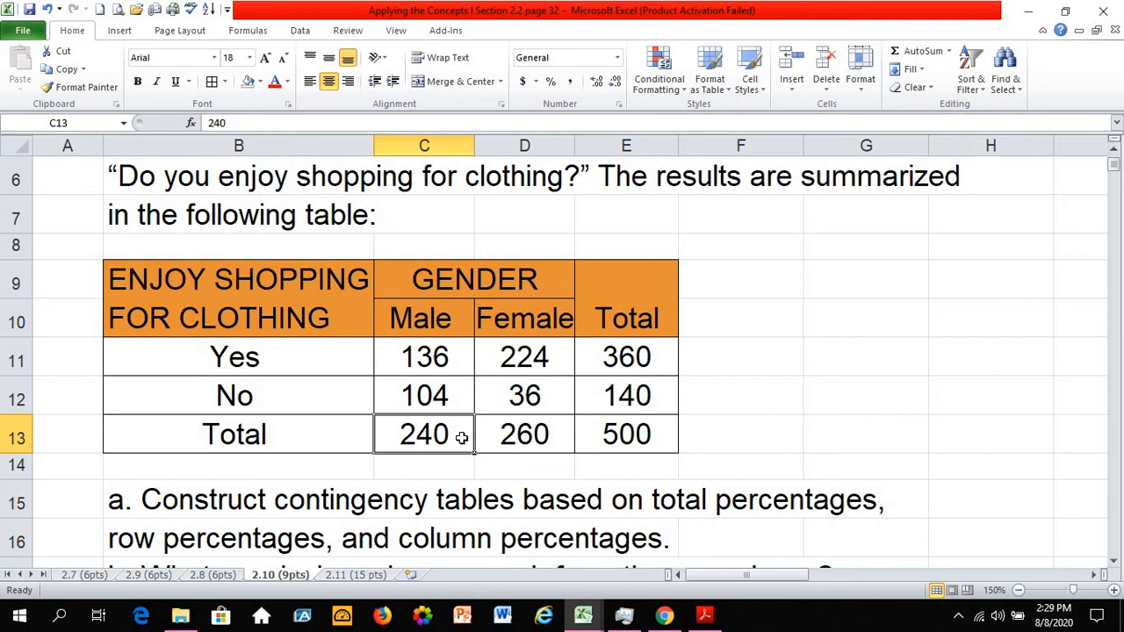
pyautogui.scroll(-5, 461, 437)
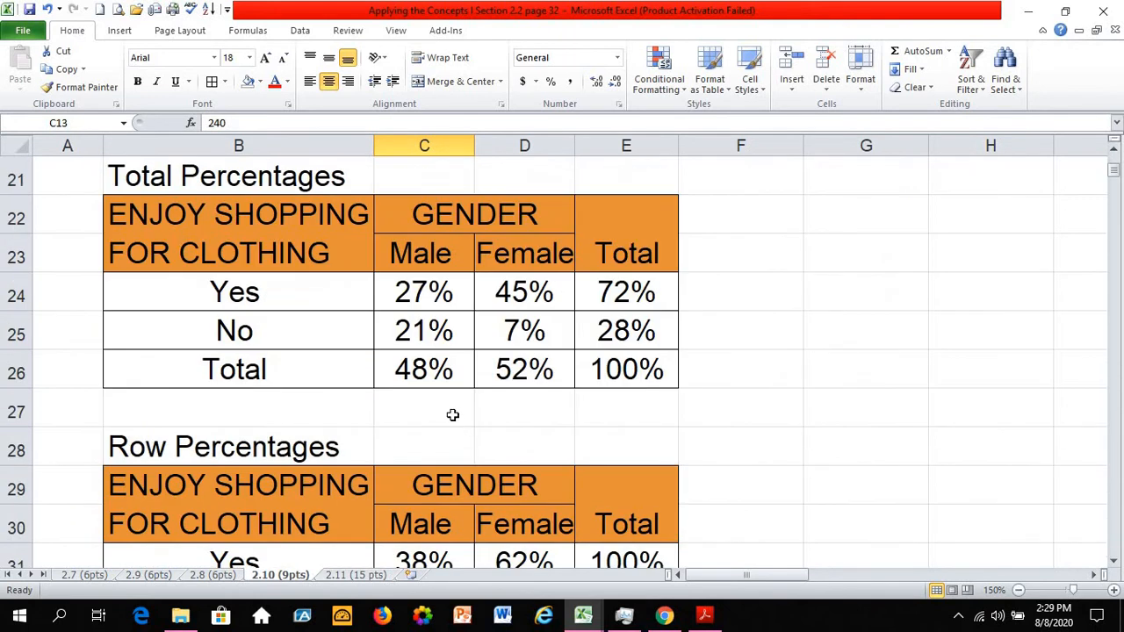
pyautogui.scroll(-2, 442, 393)
pyautogui.scroll(-2, 443, 393)
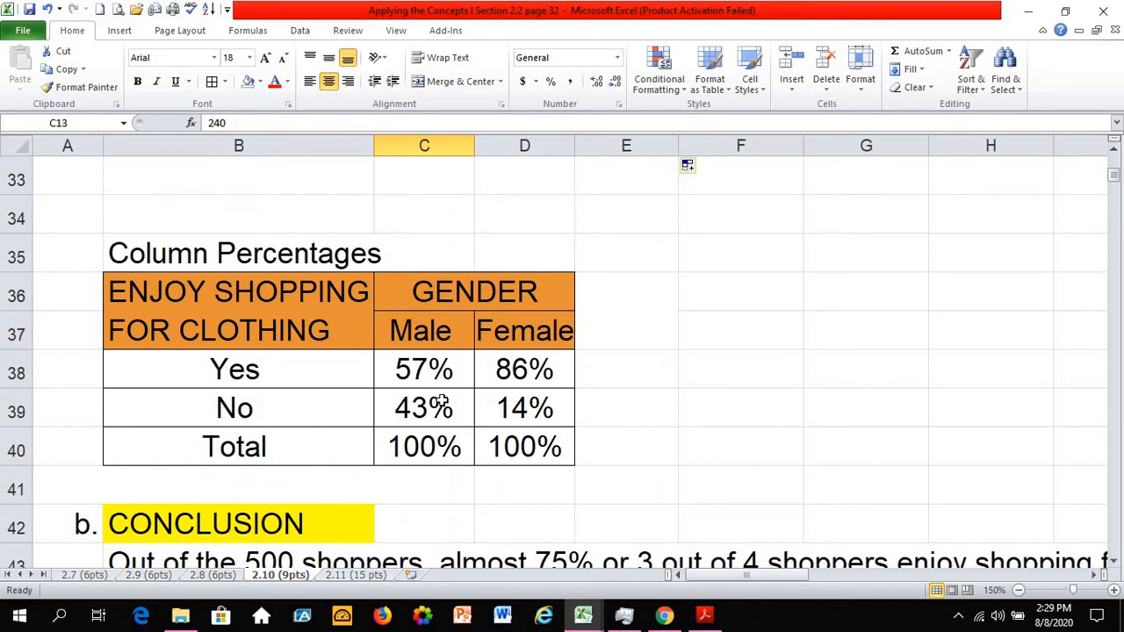
# - Inspect the column percentage formulas for male Yes, No and Total, plus female Yes
pyautogui.click(430, 373)
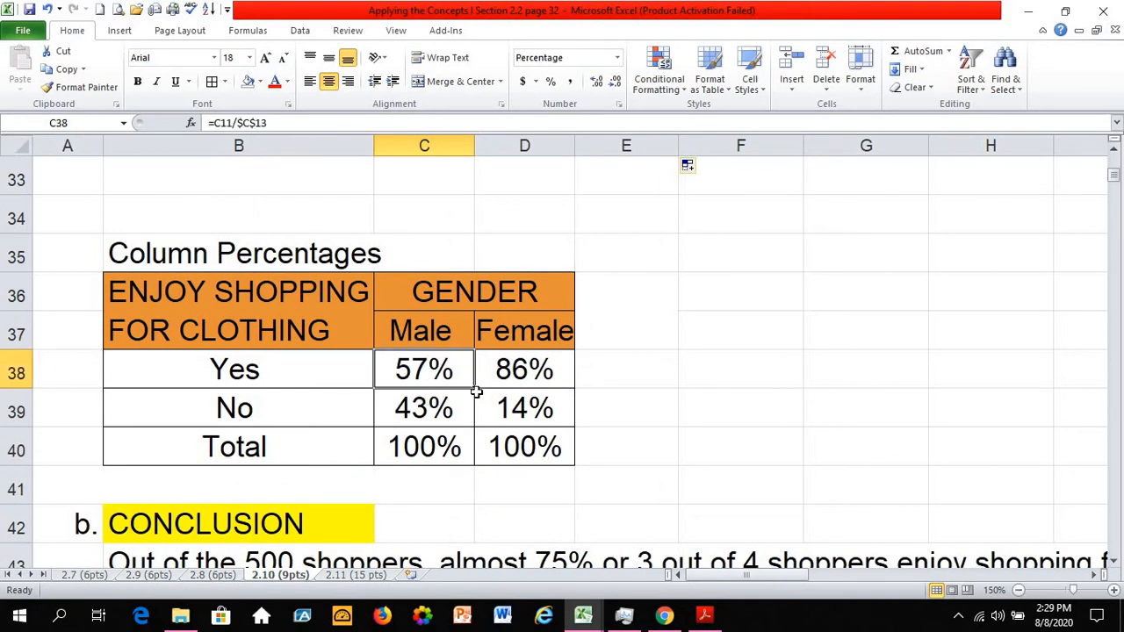
pyautogui.click(450, 409)
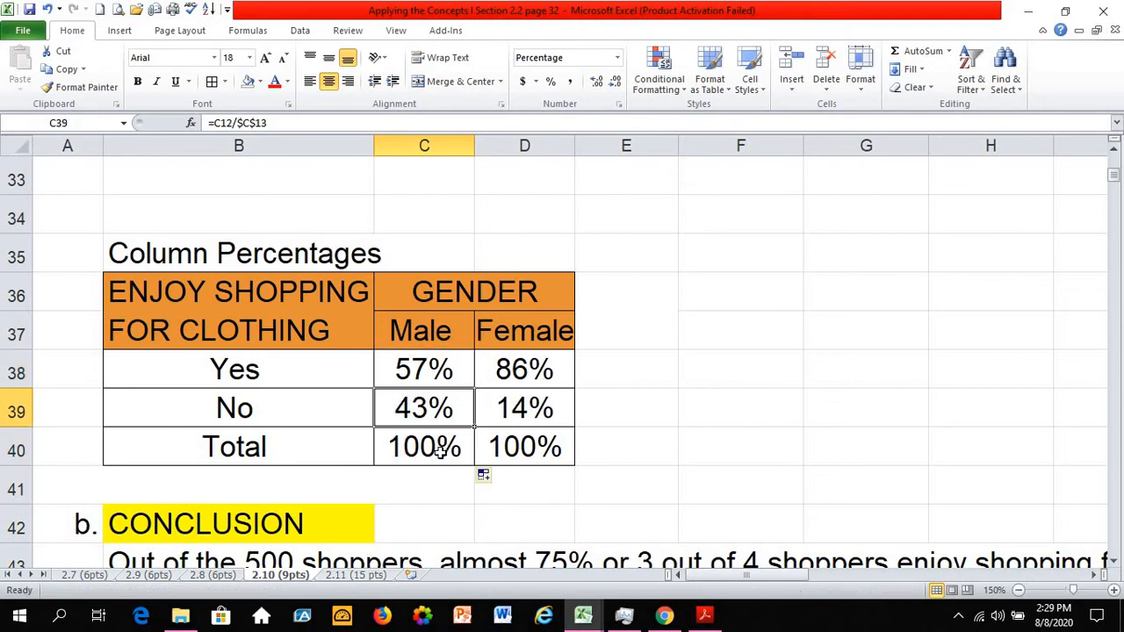
pyautogui.click(334, 420)
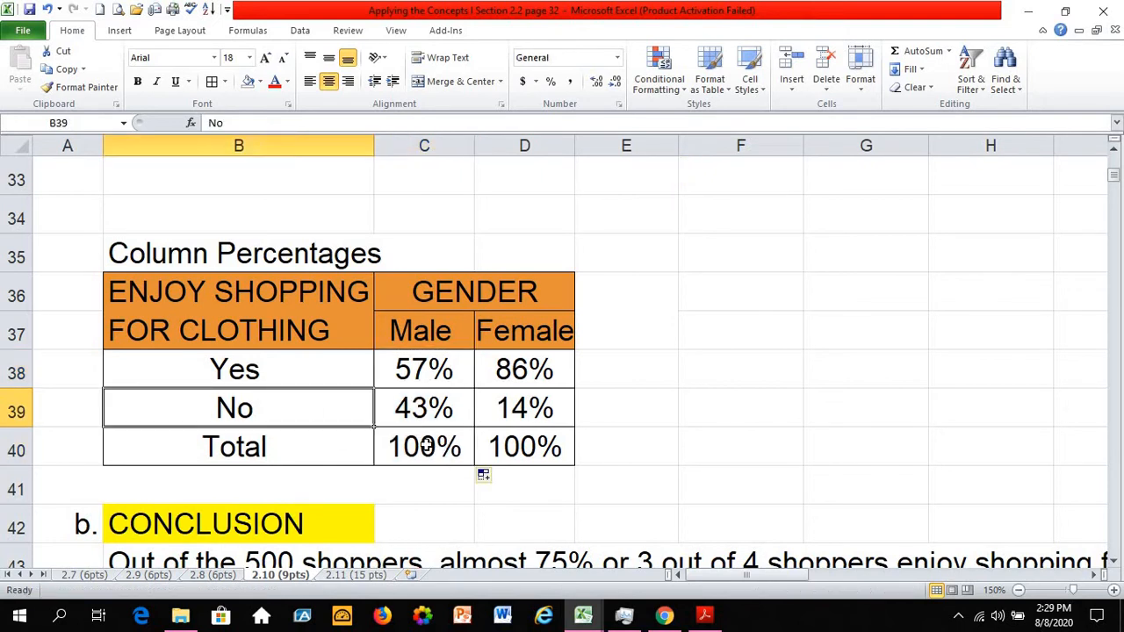
pyautogui.click(425, 443)
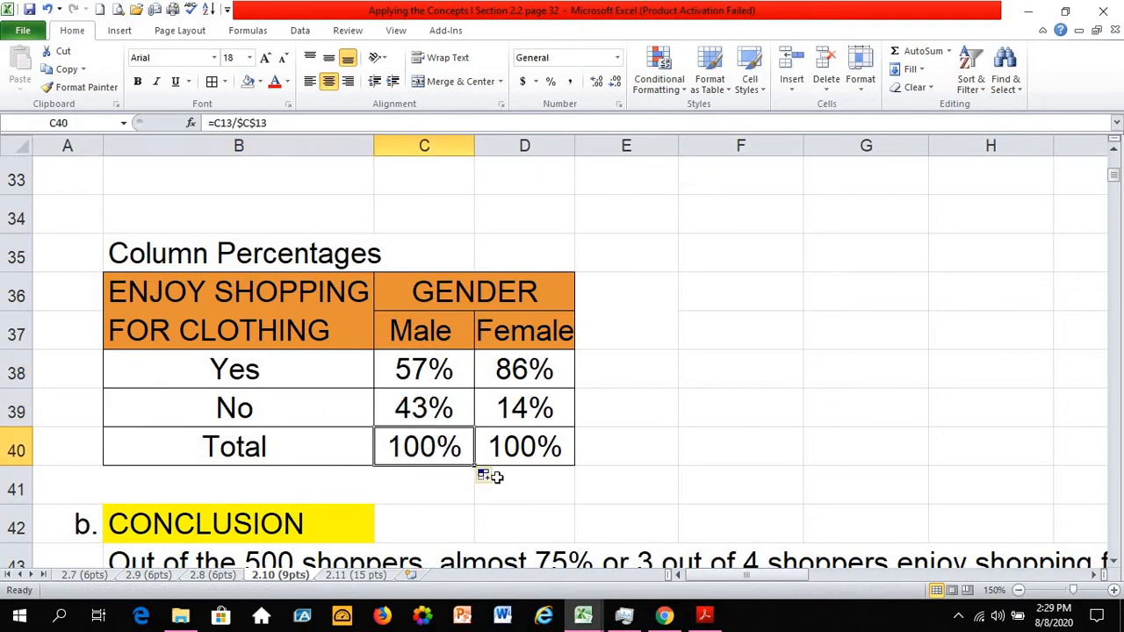
pyautogui.click(518, 369)
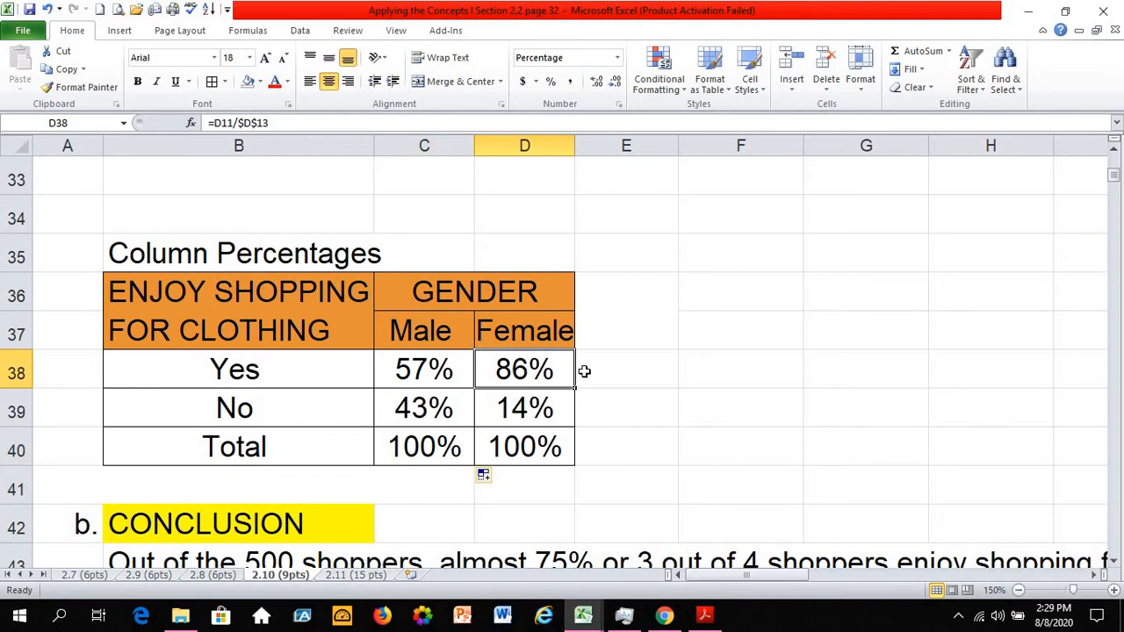
pyautogui.click(531, 145)
pyautogui.click(587, 391)
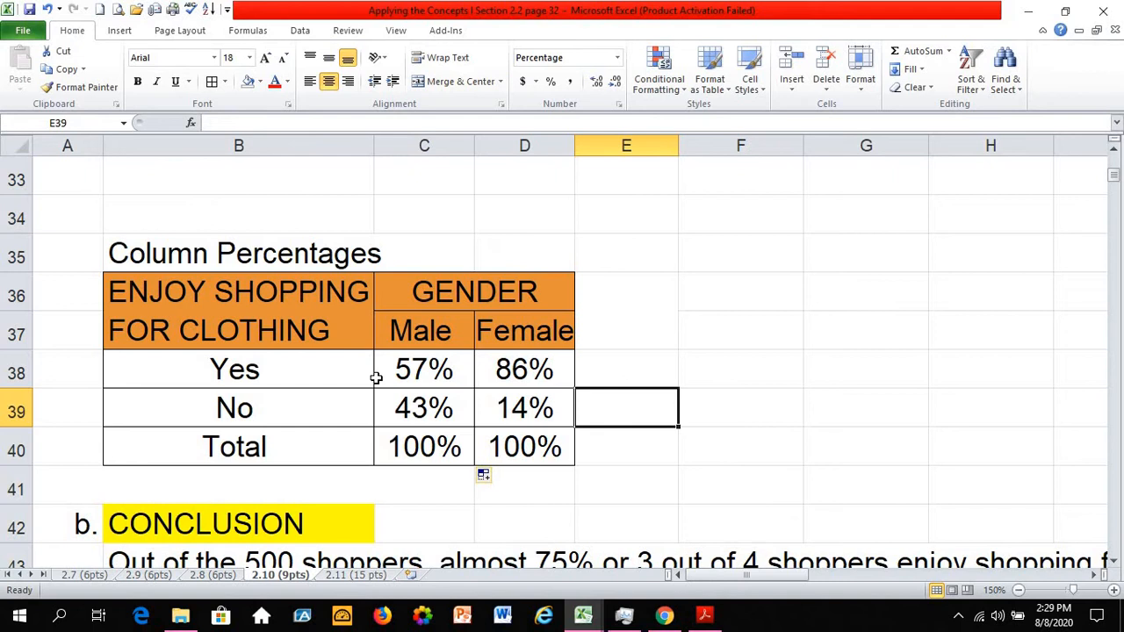
# - Review the Yes and No shares against the Total within the Male column and within the Female column
pyautogui.click(425, 373)
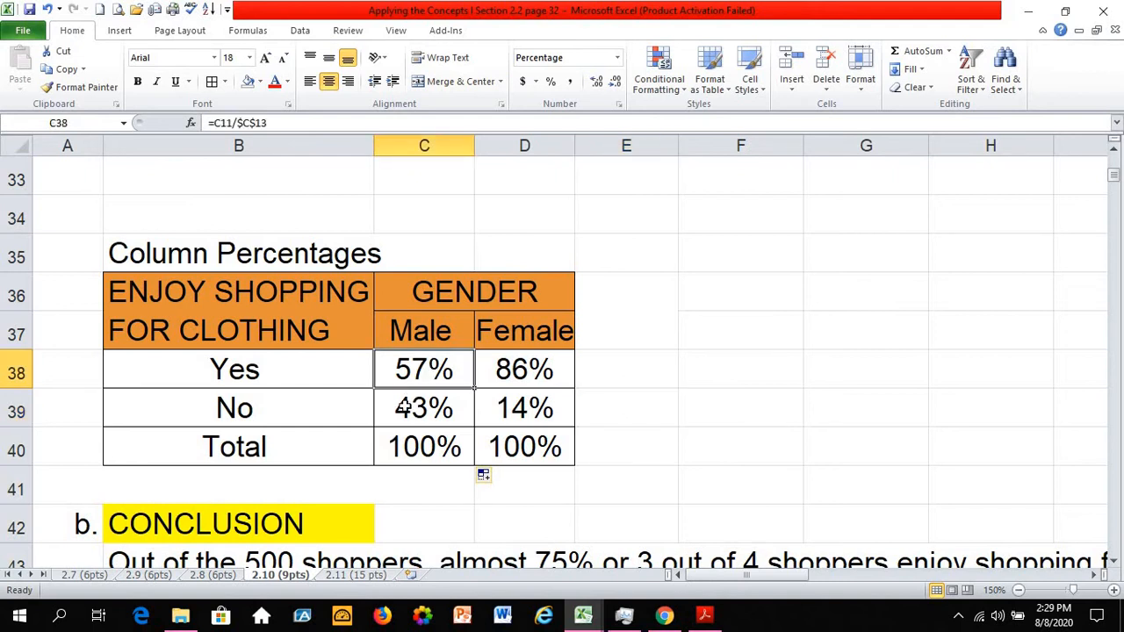
pyautogui.click(432, 451)
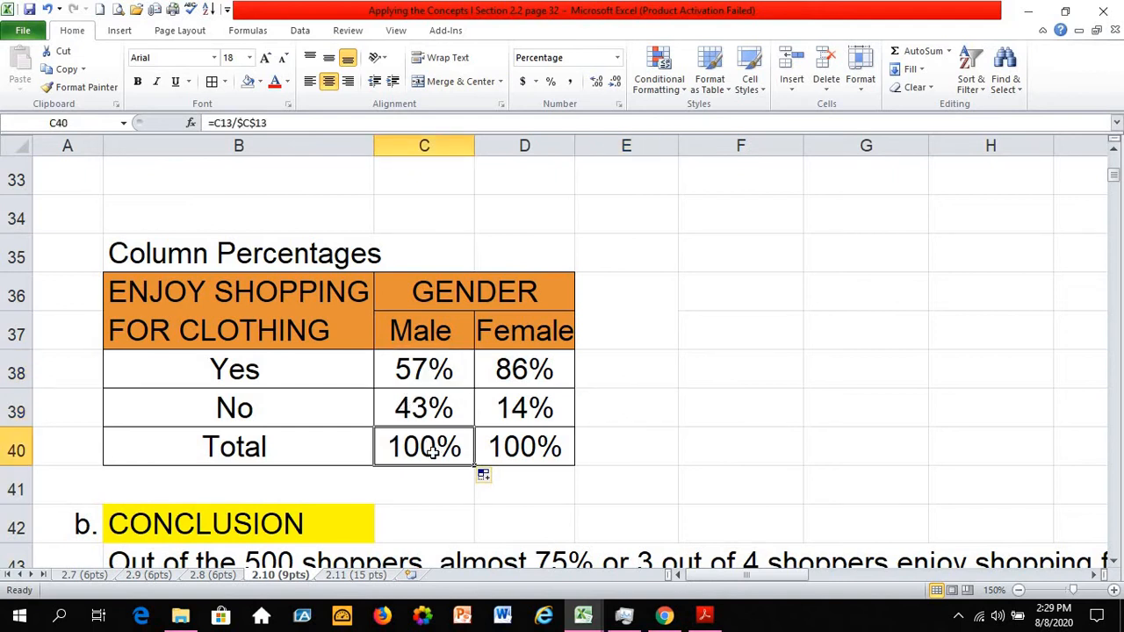
pyautogui.click(426, 367)
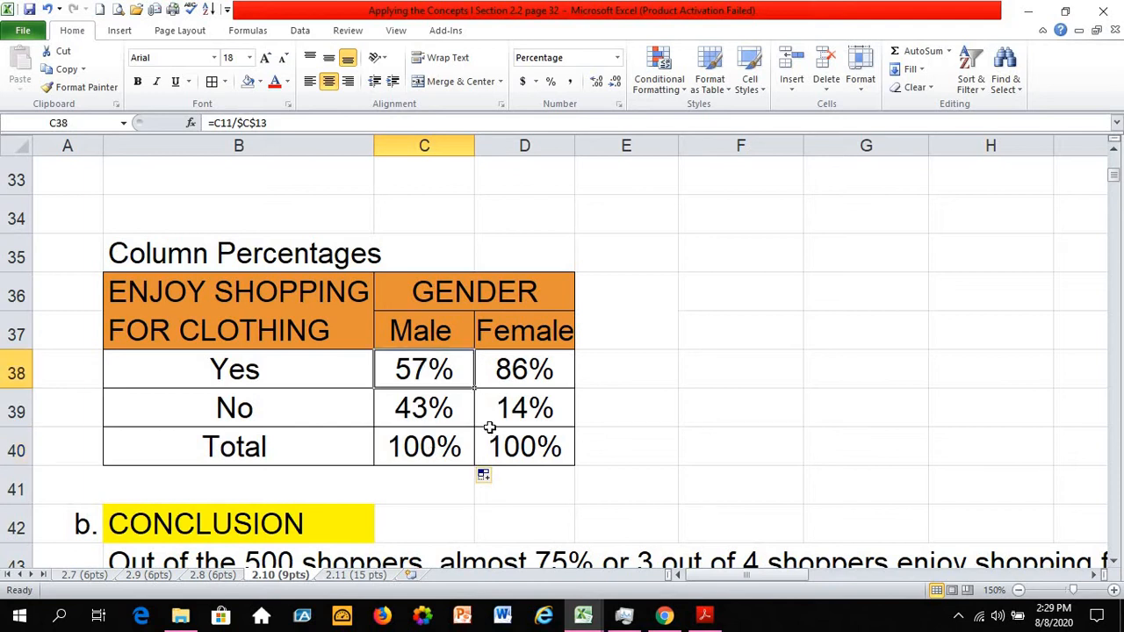
pyautogui.click(430, 412)
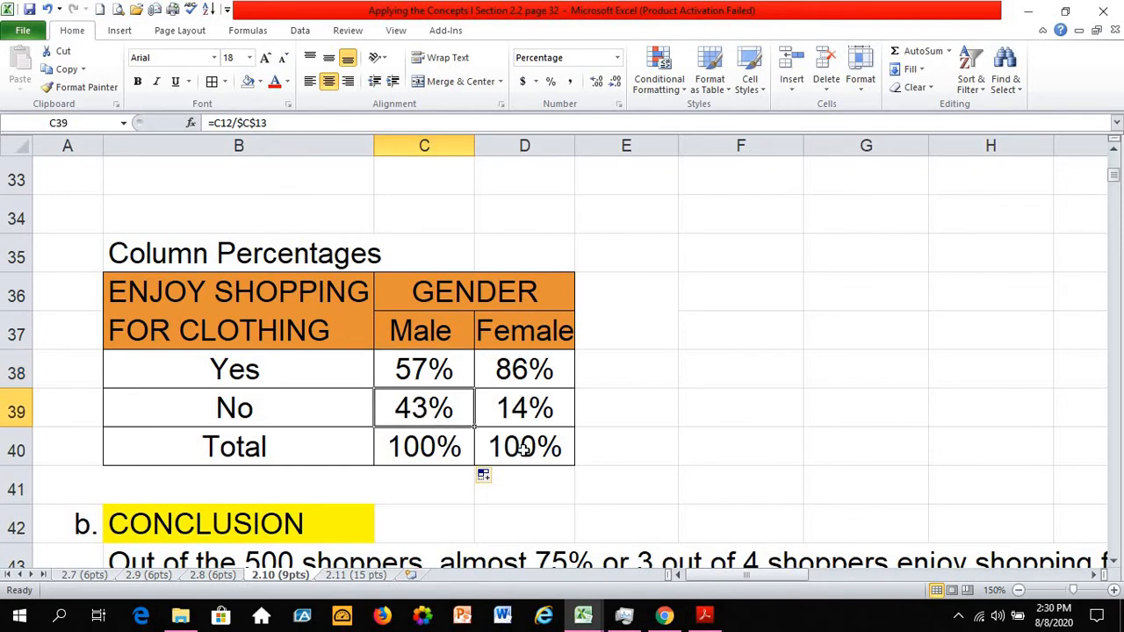
pyautogui.click(521, 147)
pyautogui.click(540, 448)
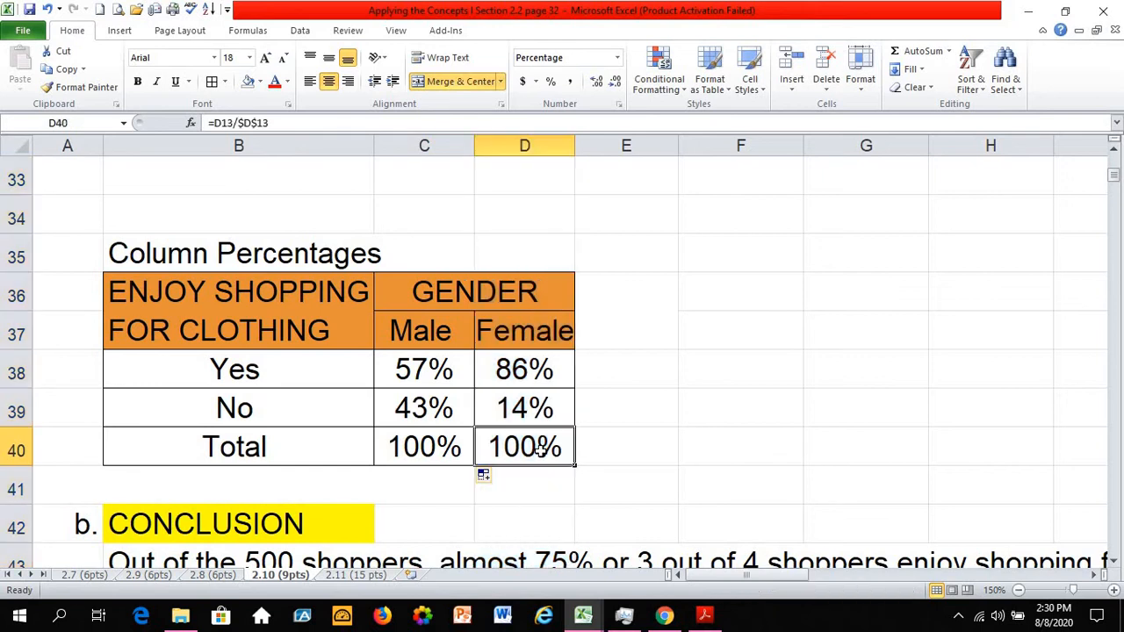
pyautogui.click(525, 369)
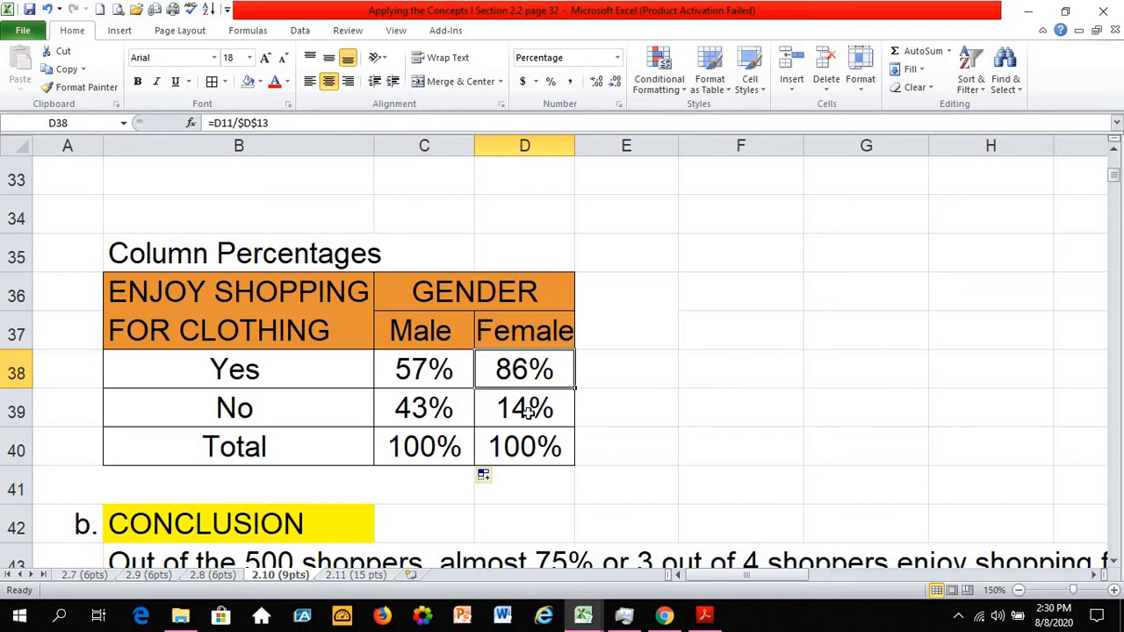
pyautogui.click(529, 411)
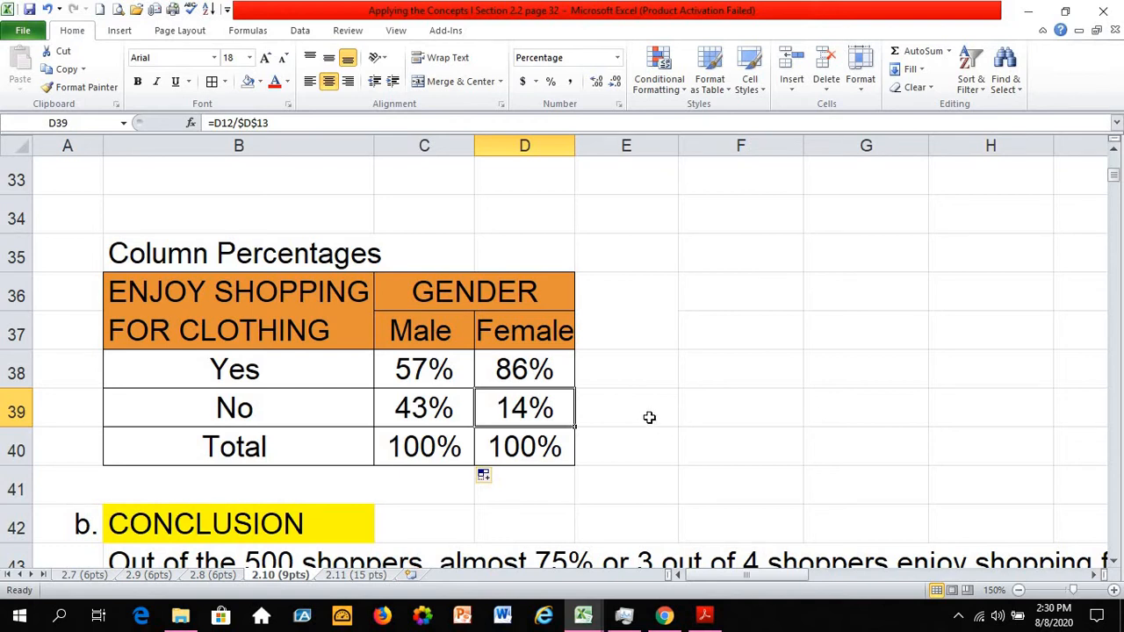
# - Reread question a on total, row and column percentages and question b on the conclusions, below the original contingency table
pyautogui.scroll(-1, 620, 409)
pyautogui.scroll(1, 619, 409)
pyautogui.scroll(5, 605, 452)
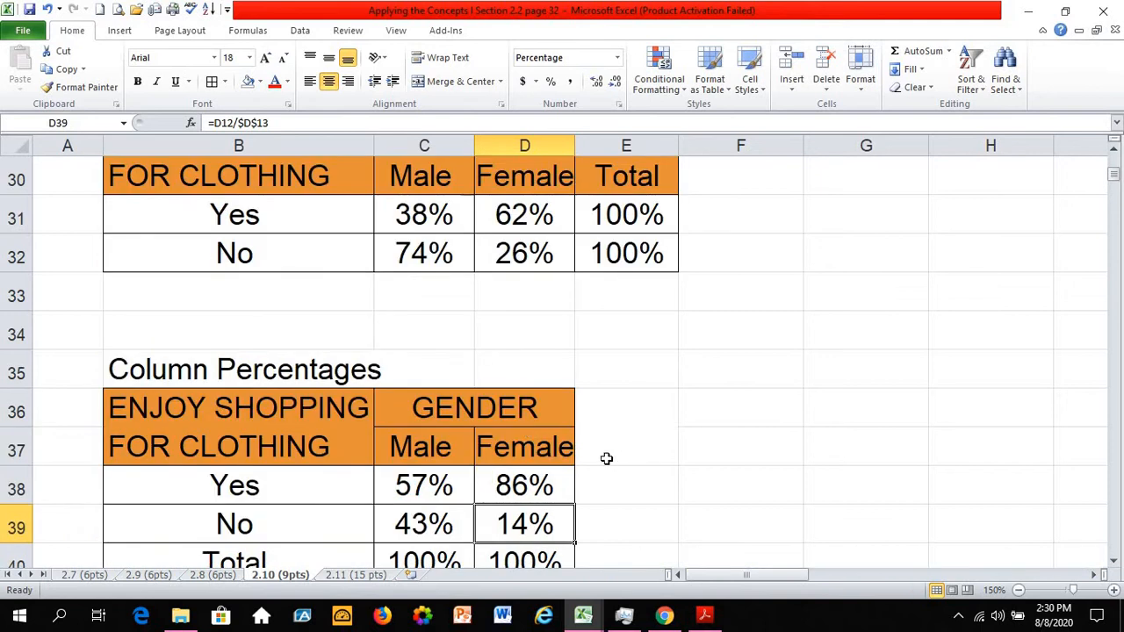
pyautogui.scroll(3, 629, 450)
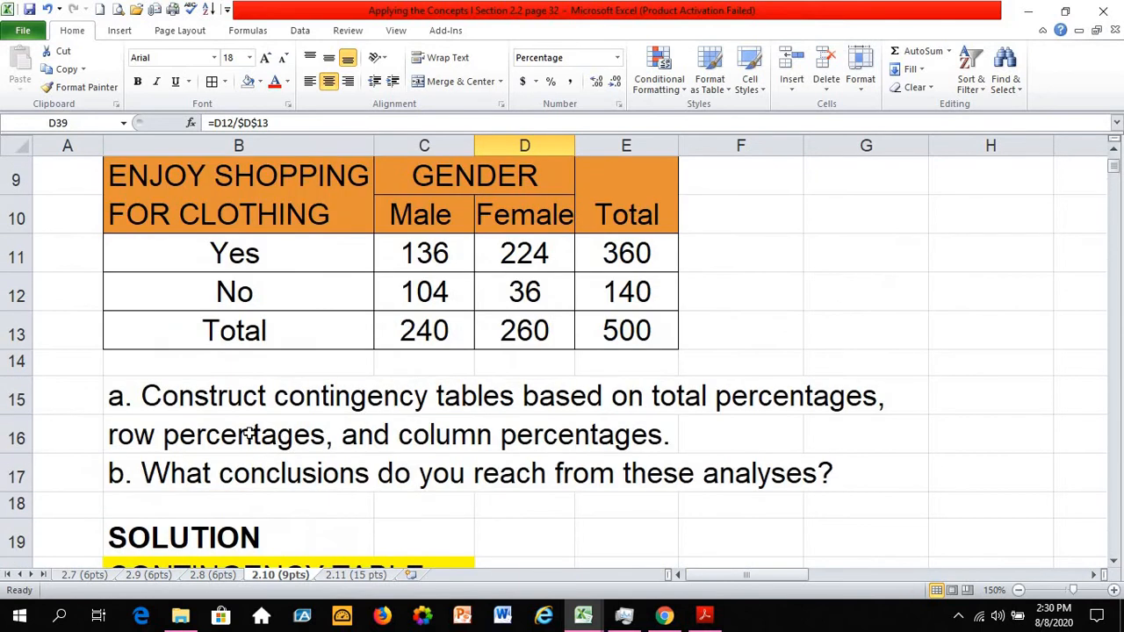
pyautogui.click(126, 402)
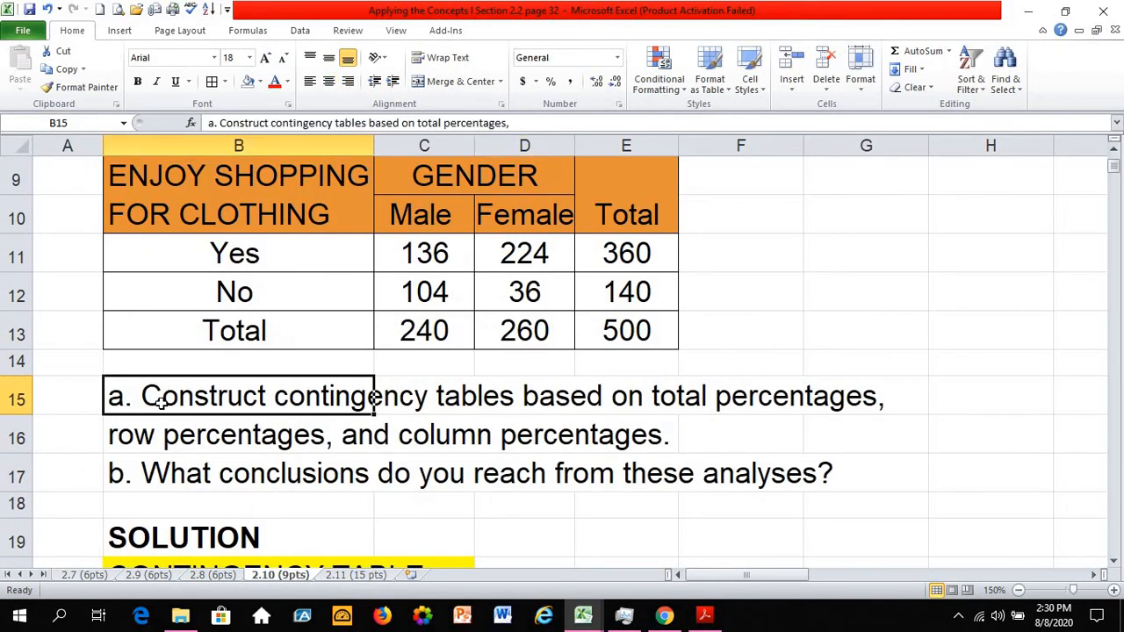
pyautogui.click(695, 397)
pyautogui.click(162, 437)
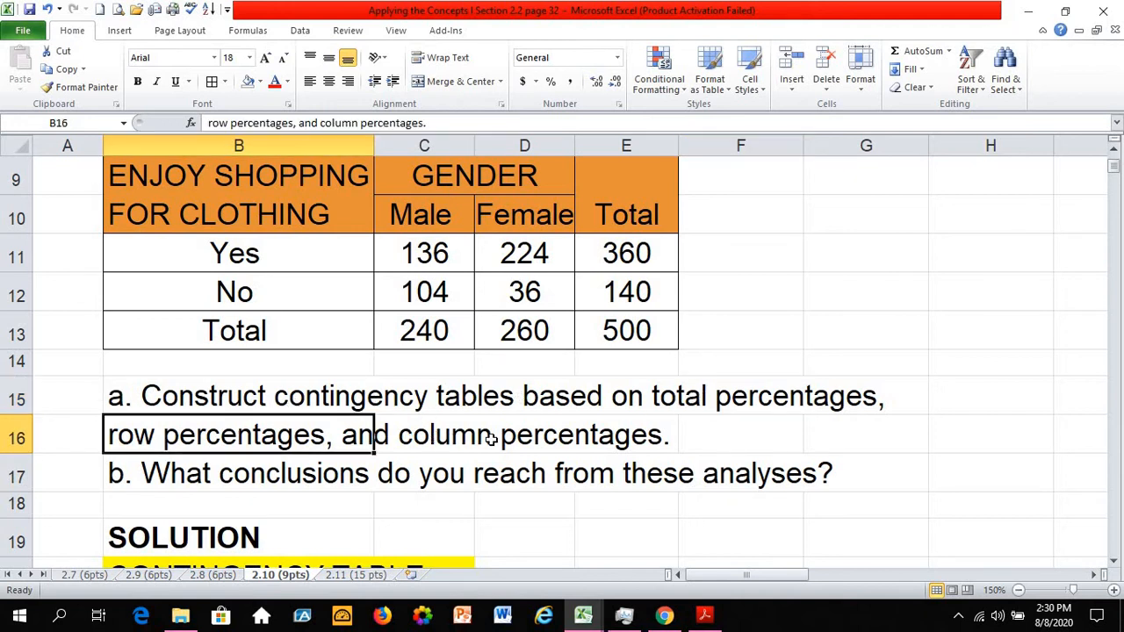
pyautogui.click(461, 434)
pyautogui.scroll(-2, 328, 449)
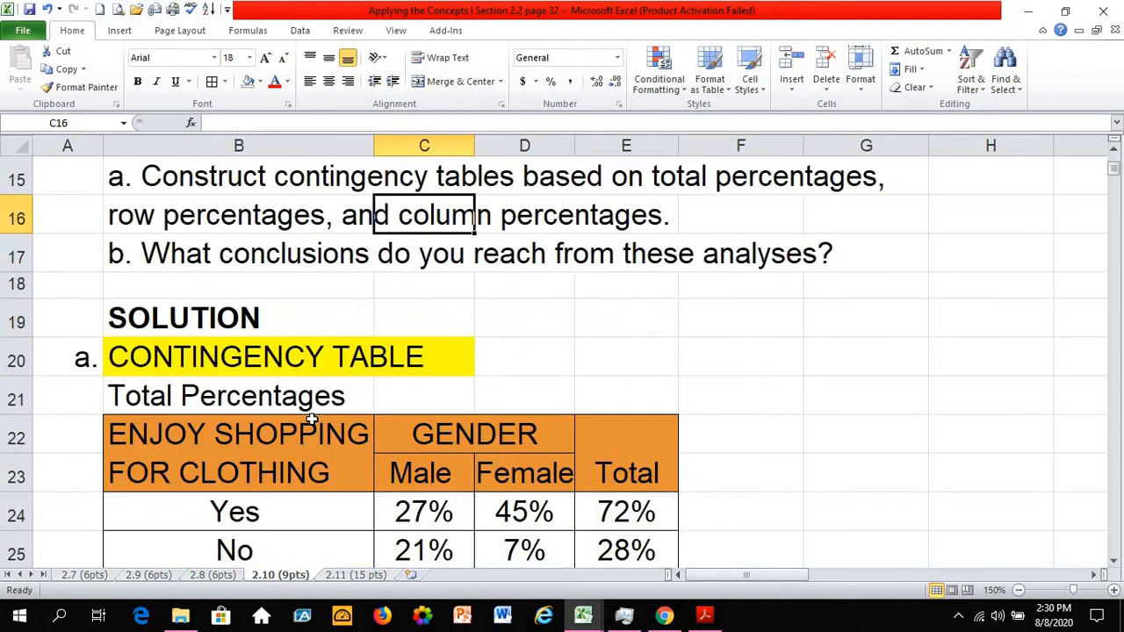
pyautogui.click(165, 258)
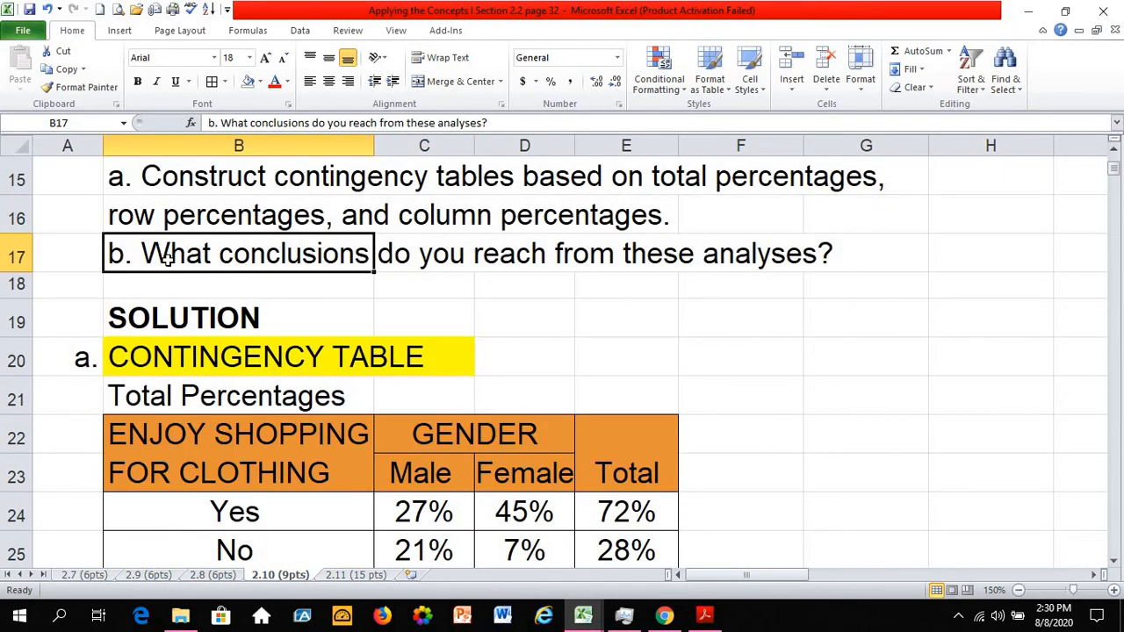
# - Review the Total Percentages, Row Percentages and Column Percentages tables in the solution to question a
pyautogui.scroll(-2, 174, 307)
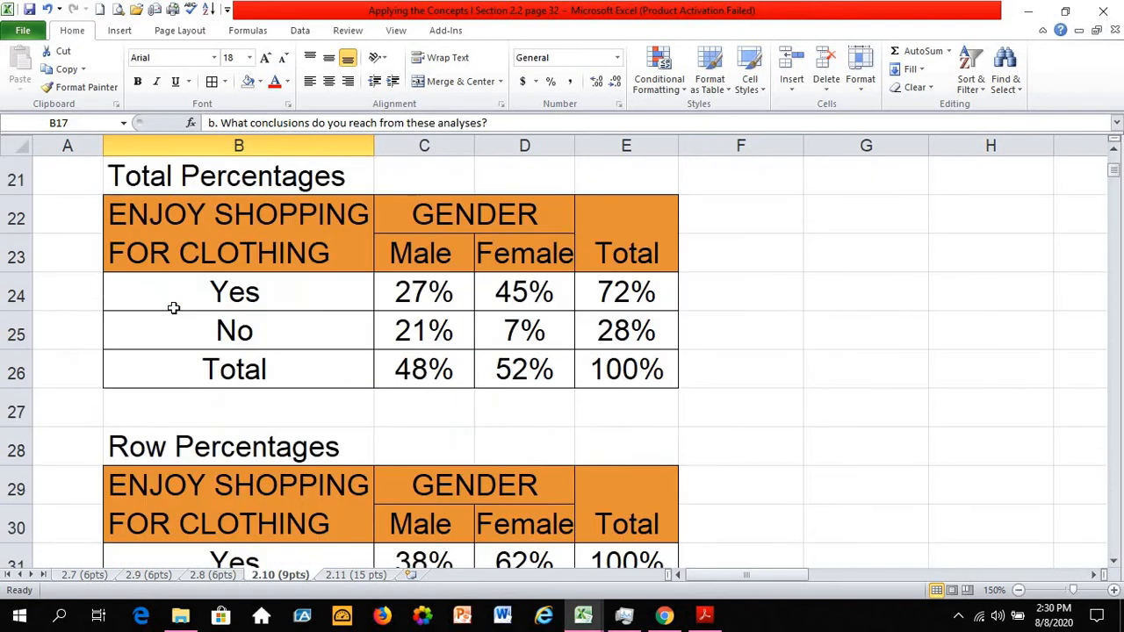
pyautogui.scroll(-4, 174, 308)
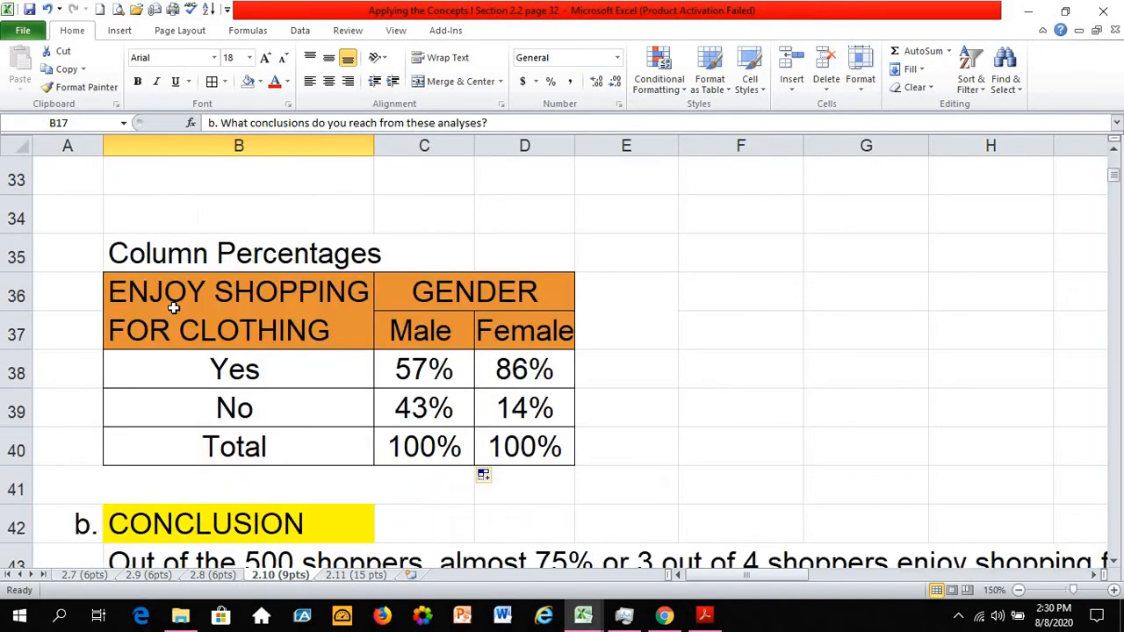
pyautogui.scroll(1, 174, 307)
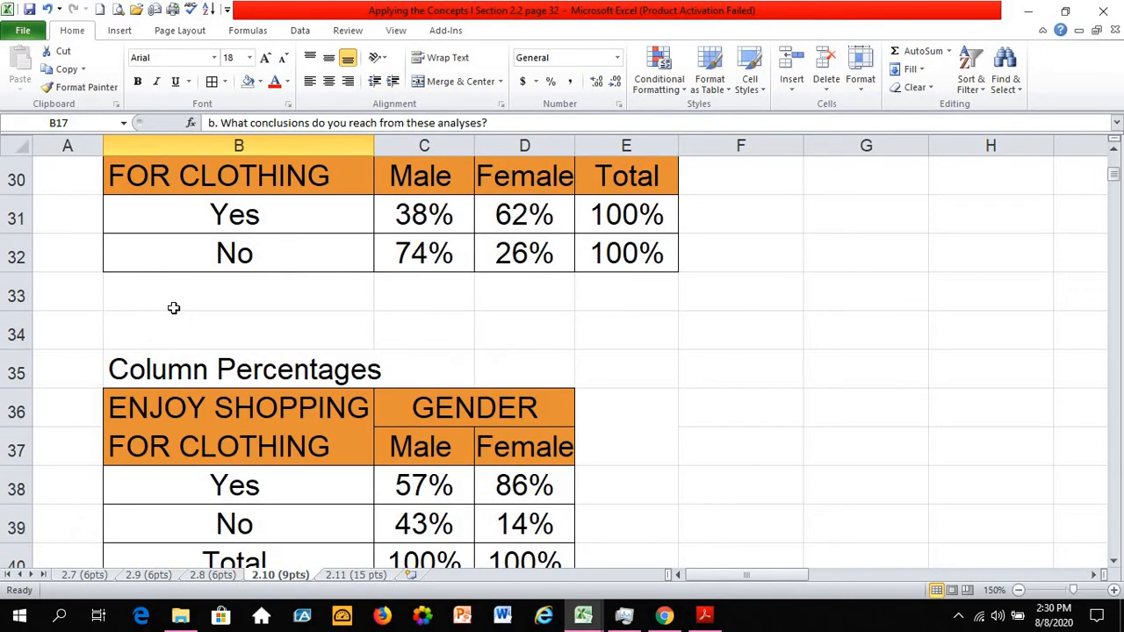
pyautogui.click(163, 325)
pyautogui.click(194, 283)
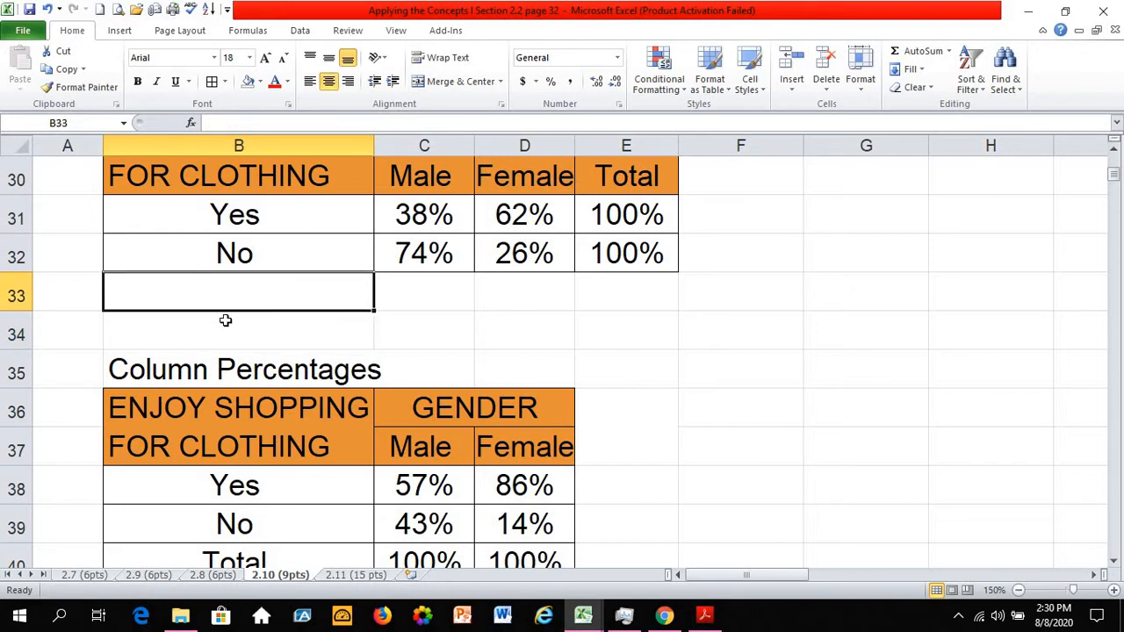
pyautogui.scroll(1, 220, 326)
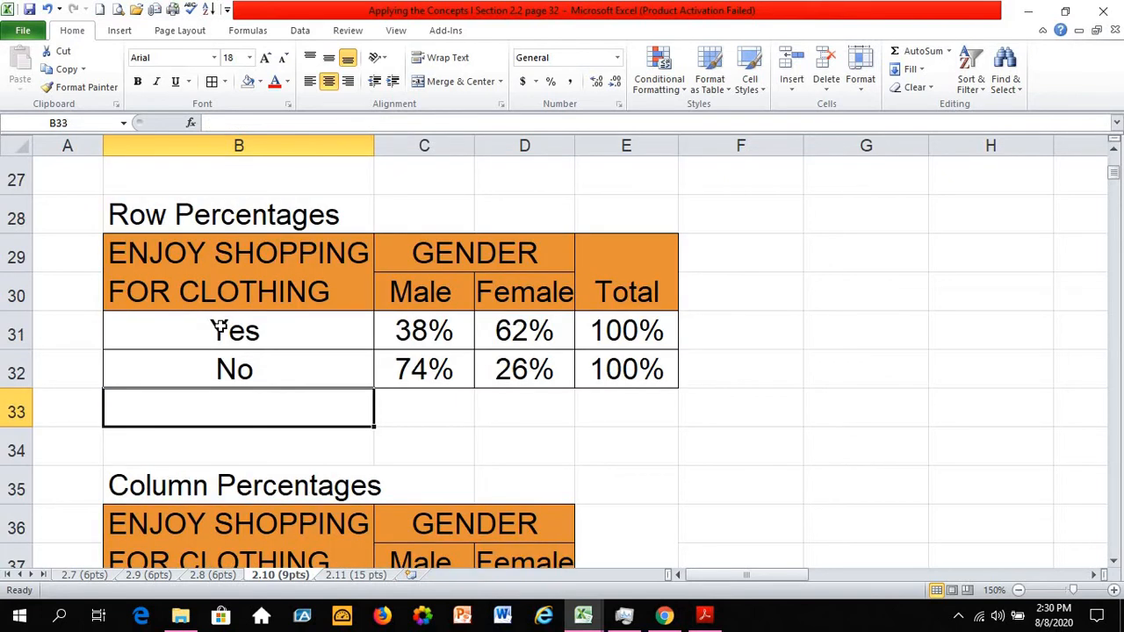
pyautogui.click(214, 174)
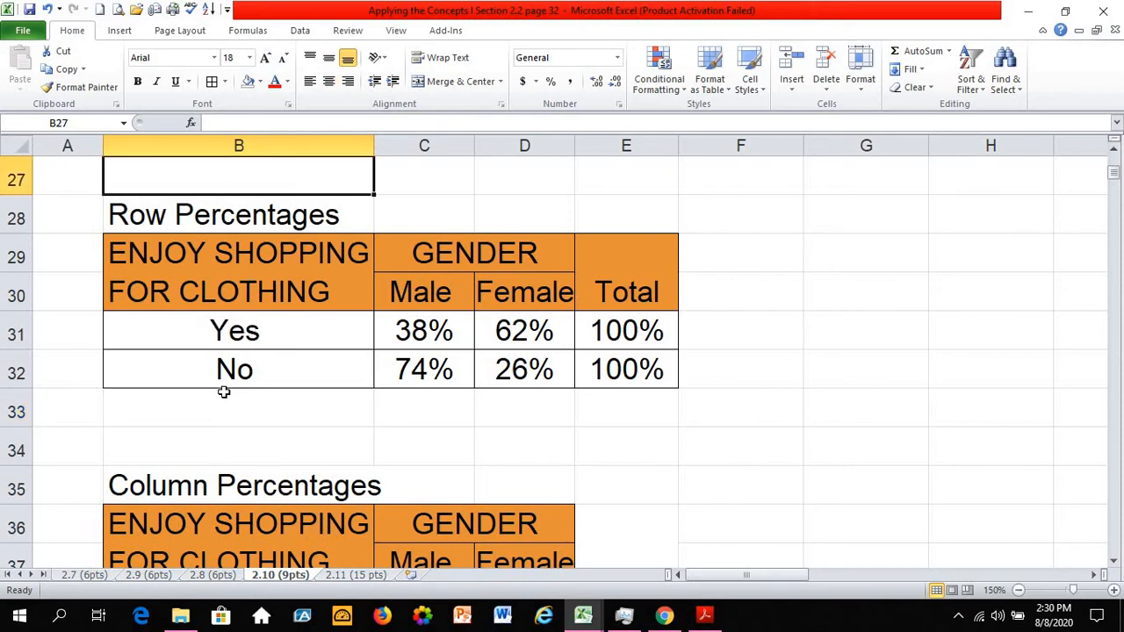
pyautogui.scroll(-1, 224, 393)
pyautogui.scroll(-1, 212, 375)
pyautogui.scroll(1, 213, 375)
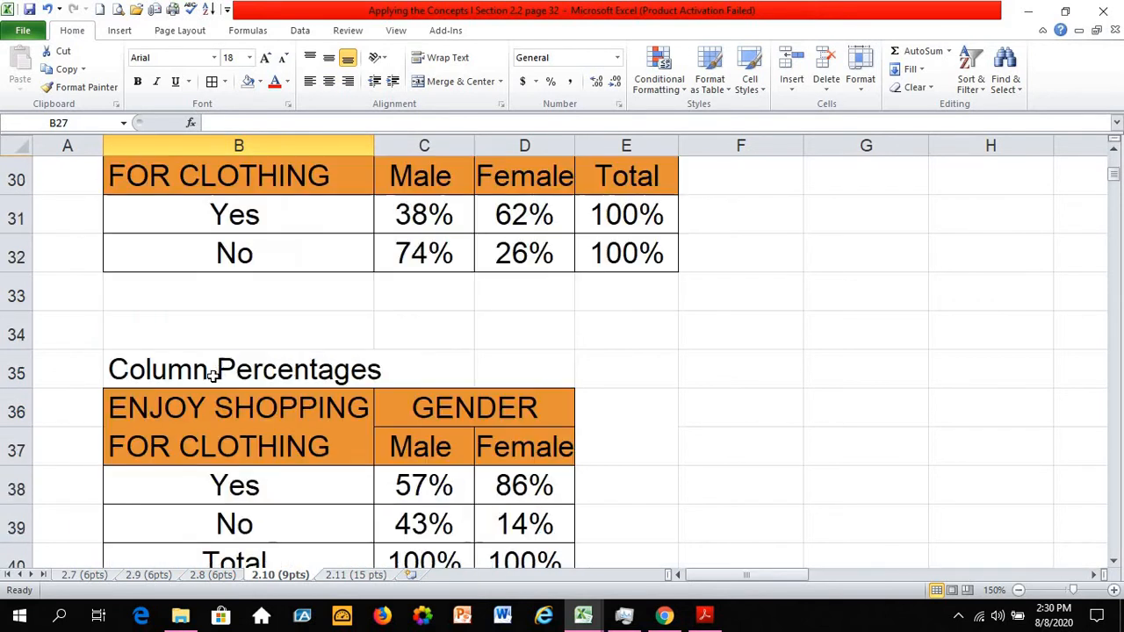
pyautogui.scroll(-2, 215, 374)
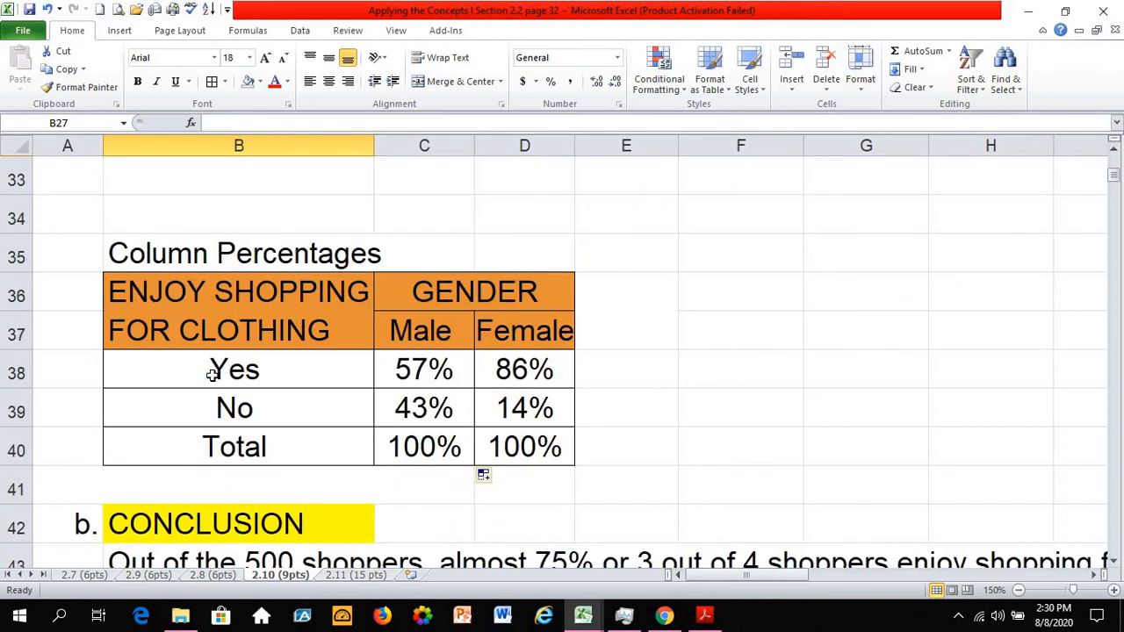
# - Read the first conclusion statement about all shoppers, in row 43 under the CONCLUSION heading
pyautogui.click(182, 446)
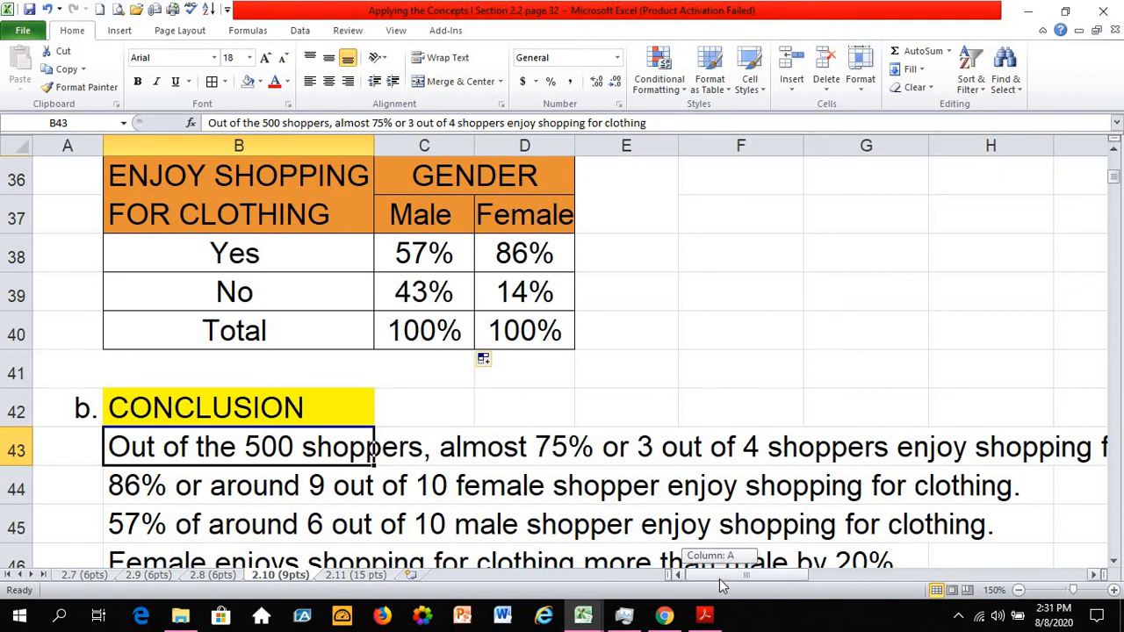
pyautogui.click(629, 457)
pyautogui.click(478, 443)
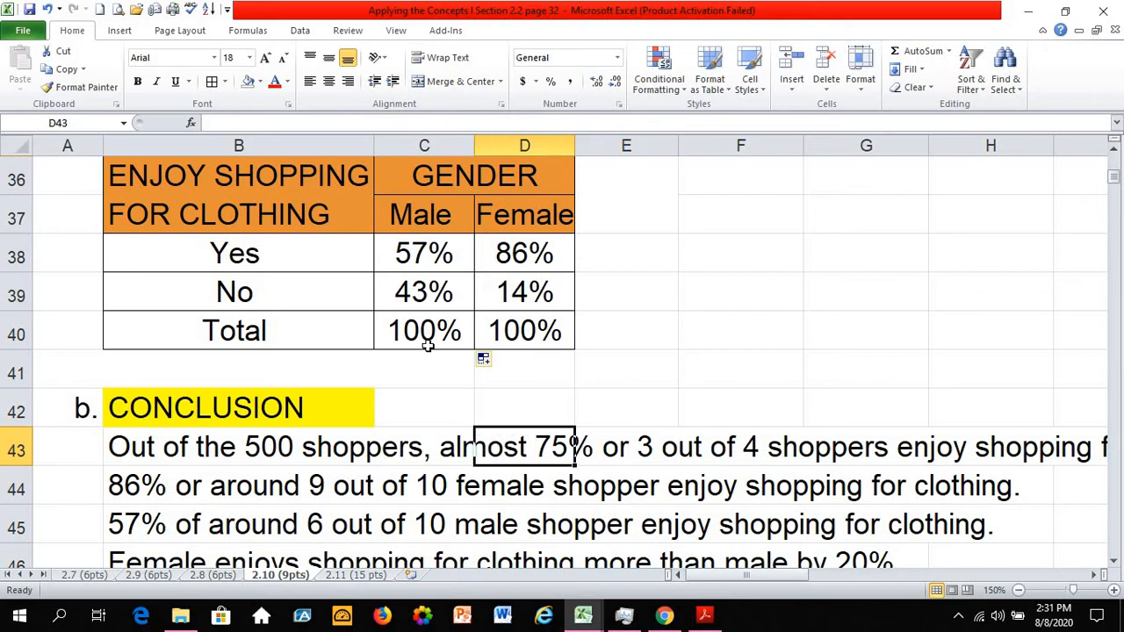
# - Compare the overall Yes share with the grand total in the Total column of the Total Percentages table
pyautogui.scroll(1, 428, 347)
pyautogui.scroll(3, 427, 346)
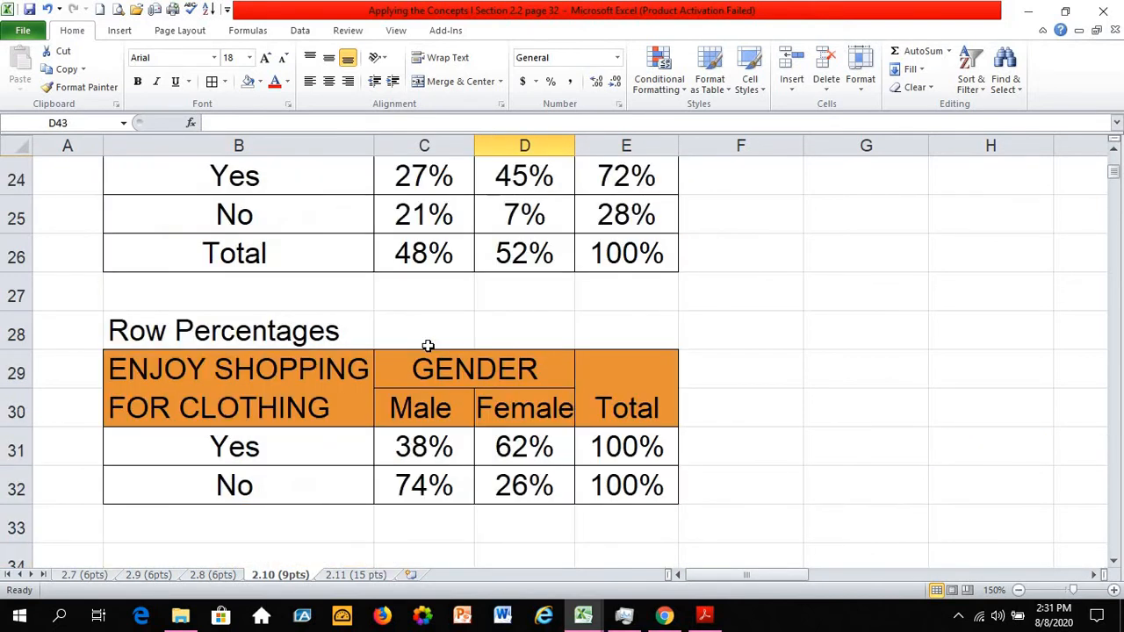
pyautogui.scroll(1, 428, 347)
pyautogui.click(622, 298)
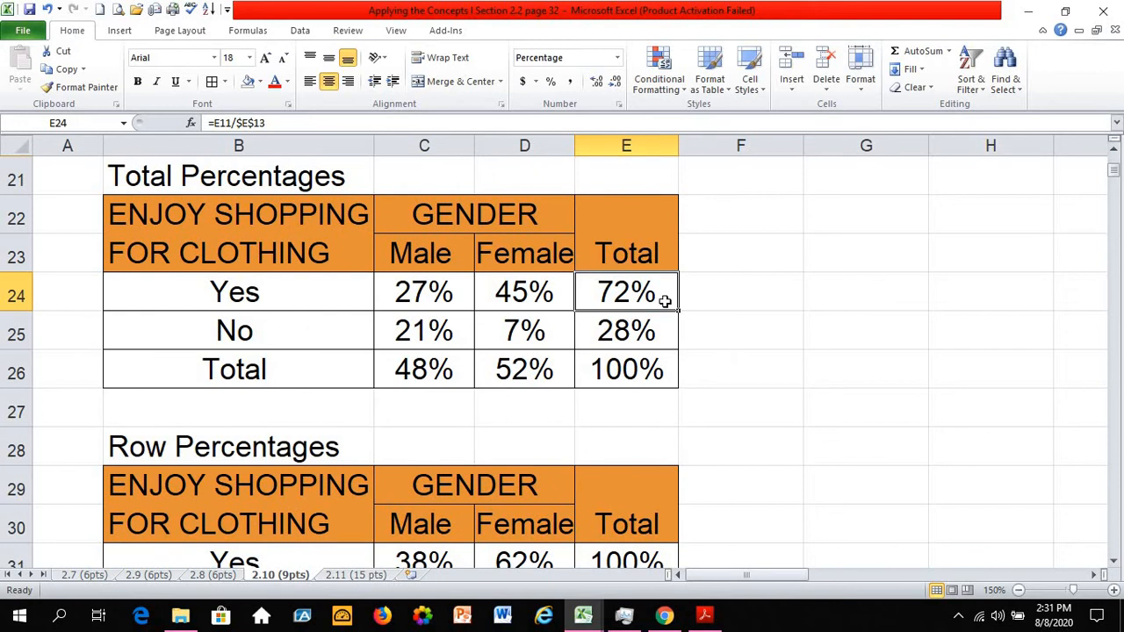
pyautogui.click(632, 367)
pyautogui.click(630, 294)
pyautogui.click(634, 367)
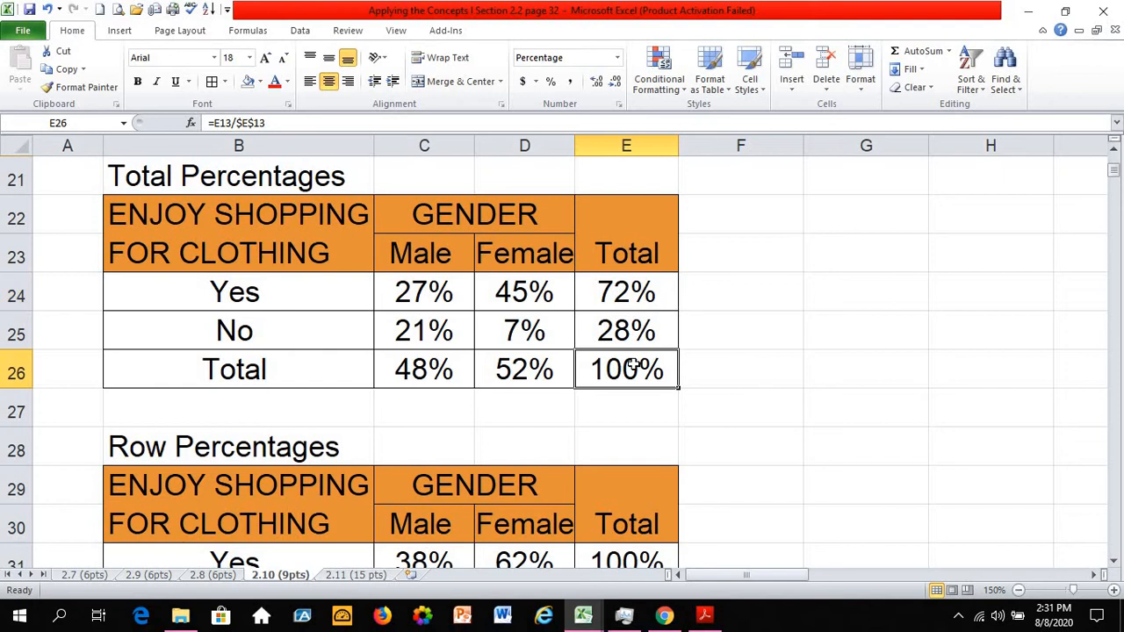
pyautogui.click(621, 300)
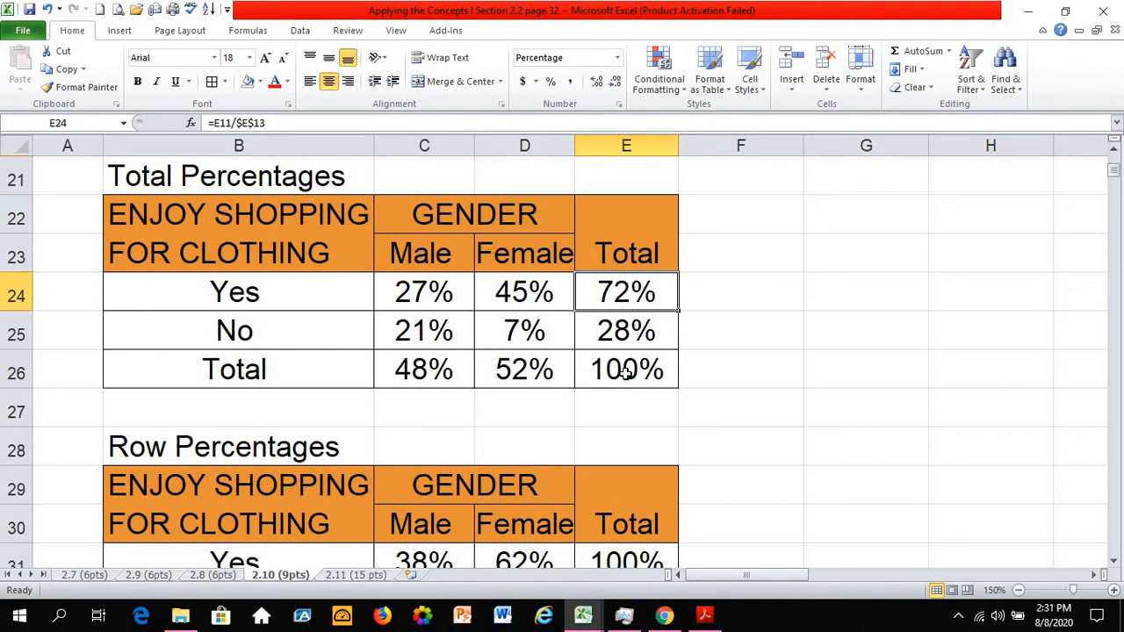
# - Relate the Yes row and the Enjoy Shopping for Clothing heading to their overall share in the Total Percentages table
pyautogui.click(227, 296)
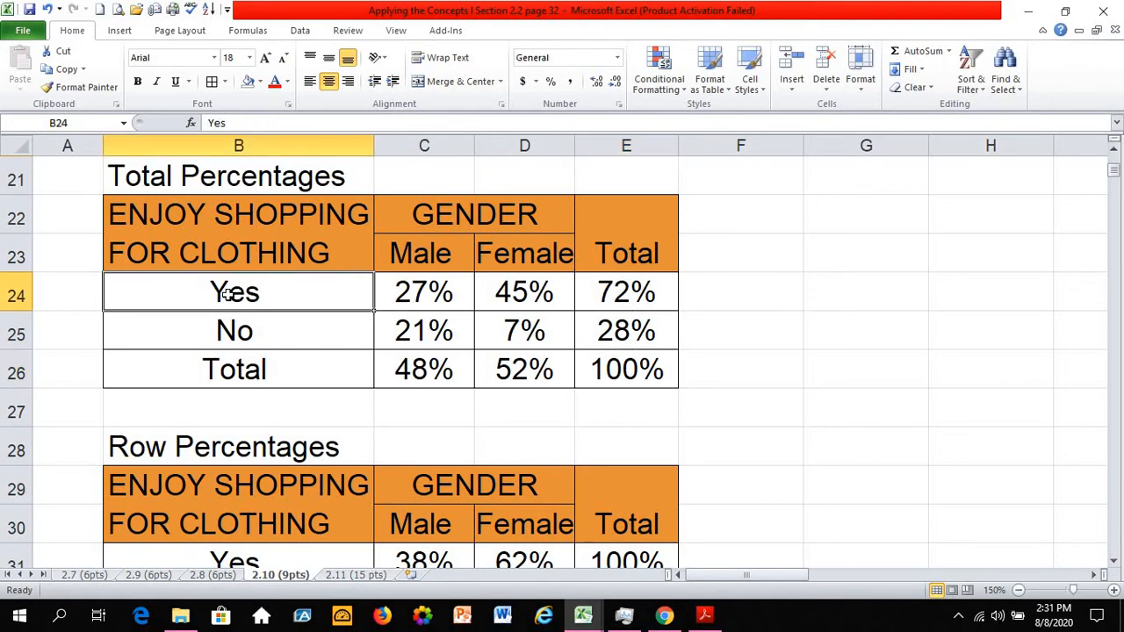
pyautogui.click(206, 237)
pyautogui.click(593, 295)
pyautogui.click(641, 360)
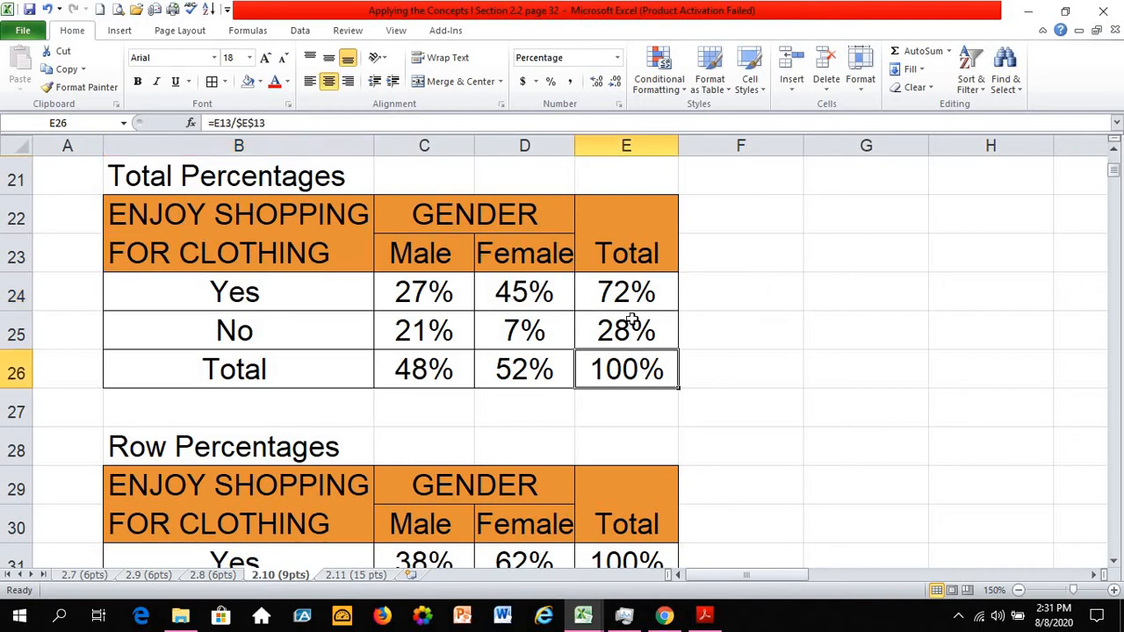
pyautogui.click(629, 297)
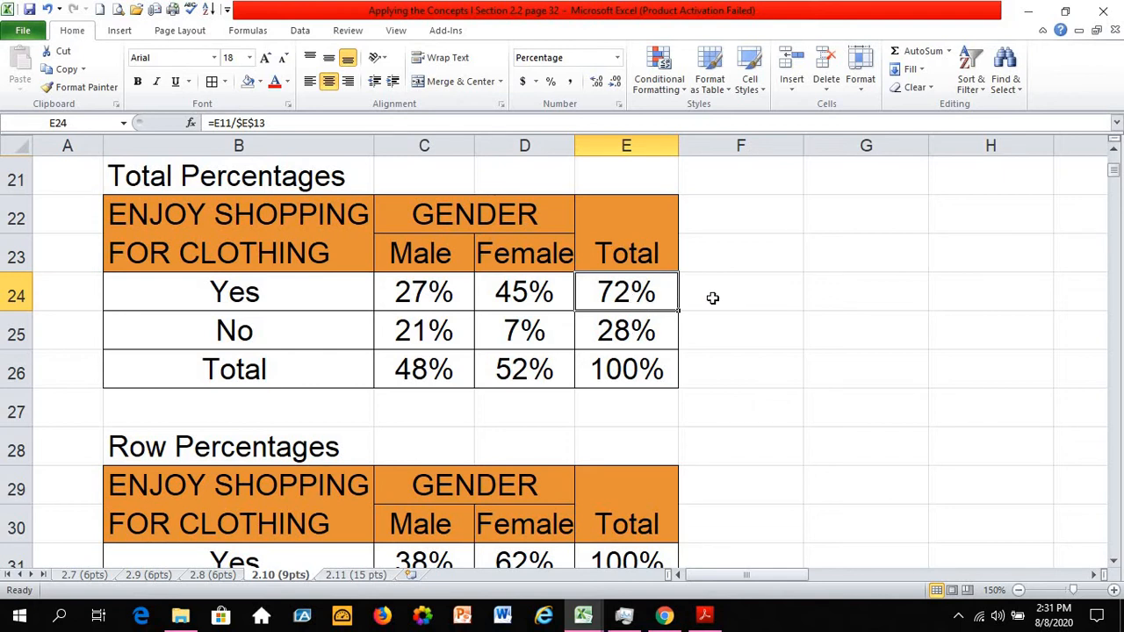
# - Examine the wording of the first conclusion in row 43, including its rounded percentage and "3 out of 4 shoppers" ratio
pyautogui.scroll(-4, 714, 298)
pyautogui.scroll(-1, 712, 298)
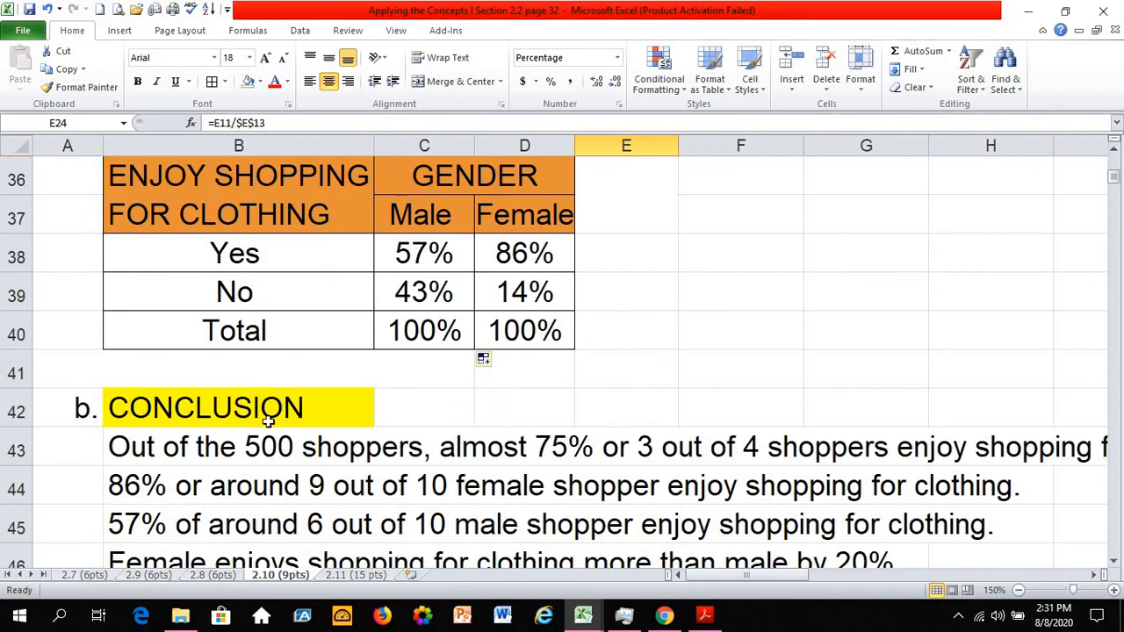
pyautogui.click(149, 452)
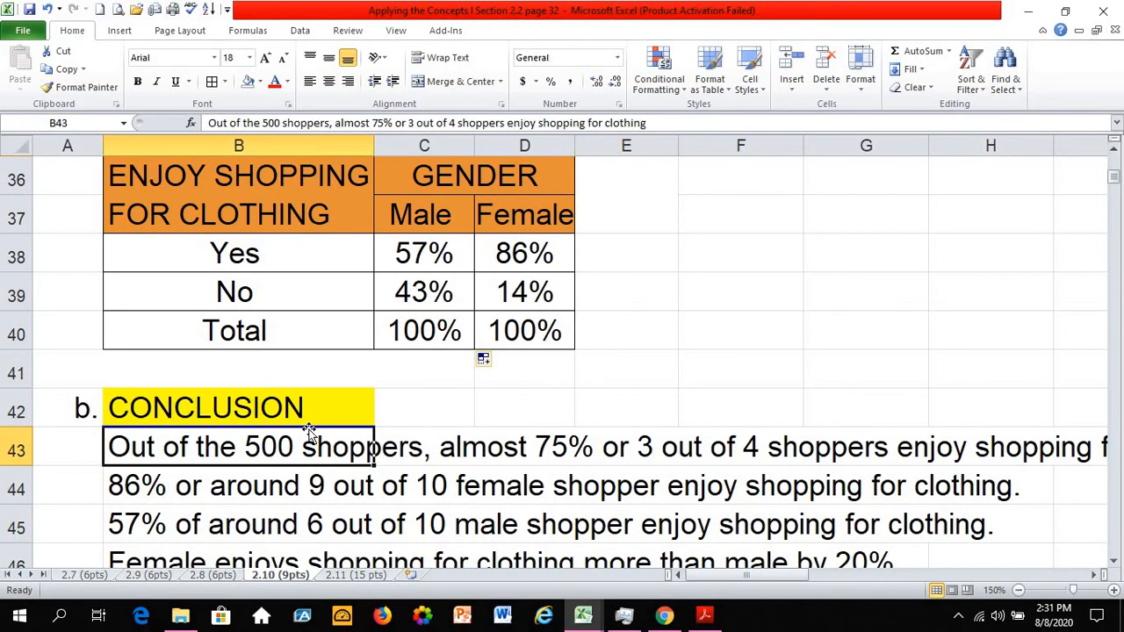
pyautogui.click(647, 448)
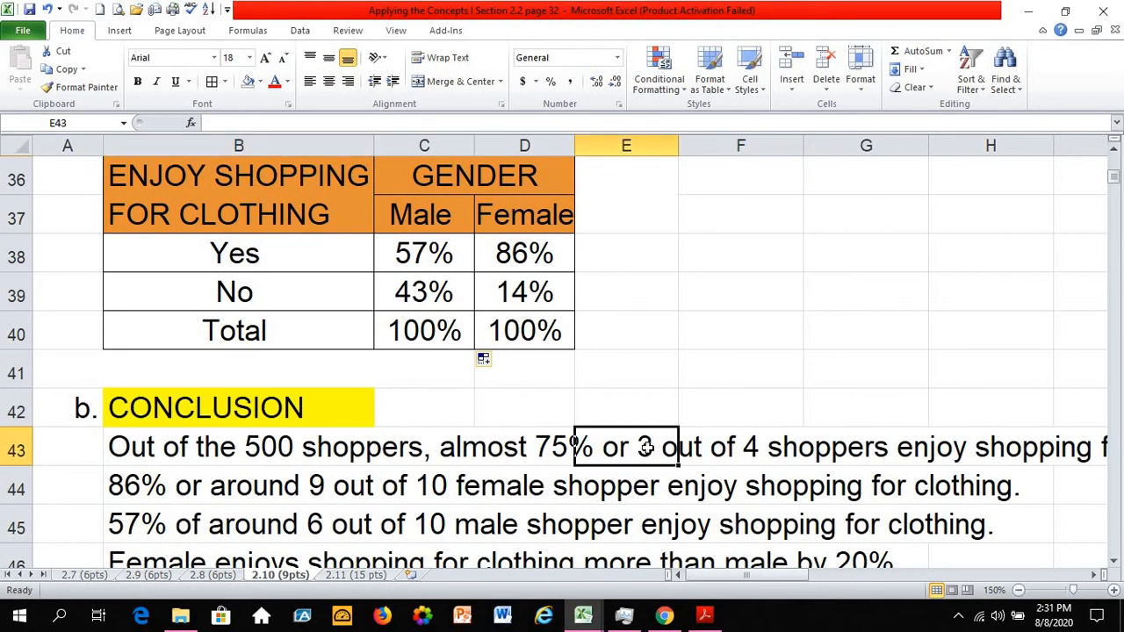
pyautogui.click(757, 446)
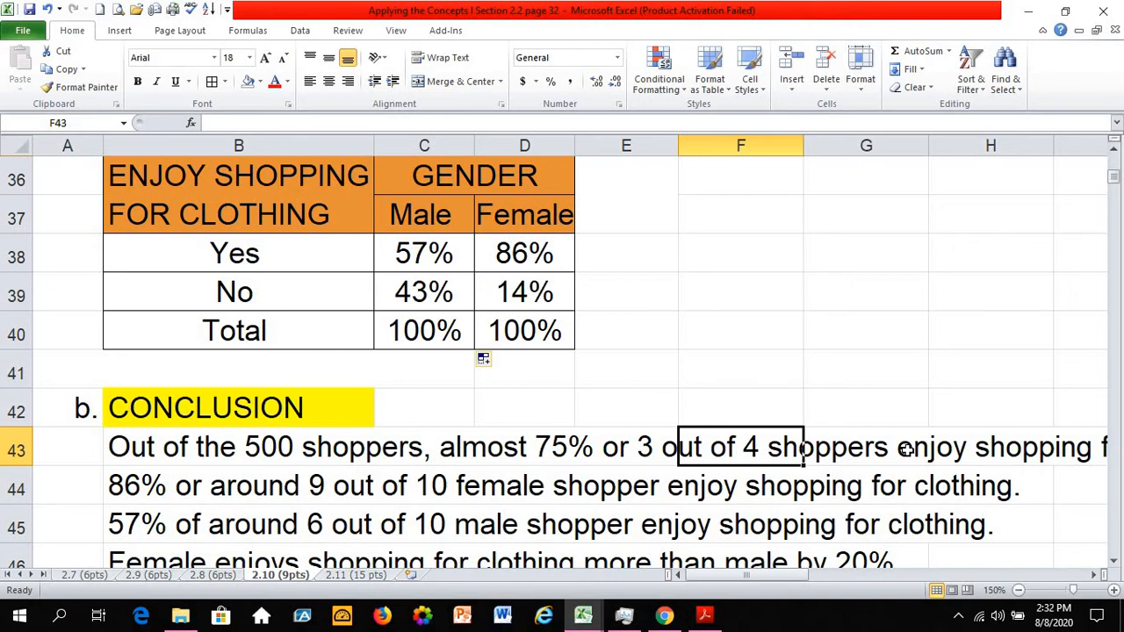
pyautogui.click(183, 453)
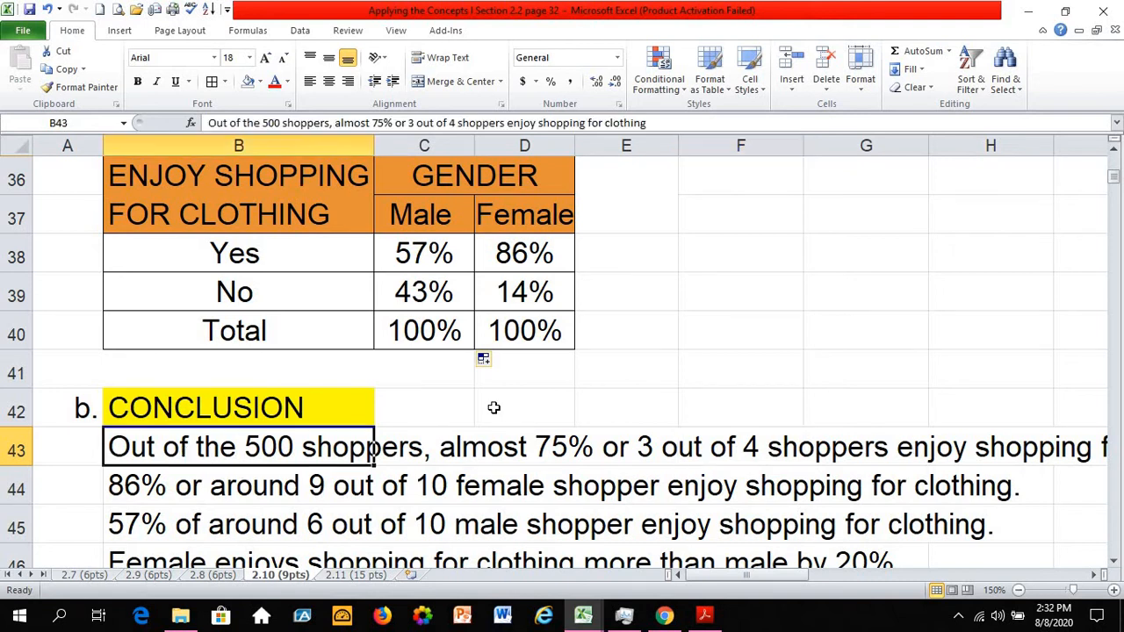
# - Check the first conclusion's "3 out of 4" claim against the overall Yes percentage in the Total Percentages table
pyautogui.scroll(5, 505, 426)
pyautogui.click(625, 299)
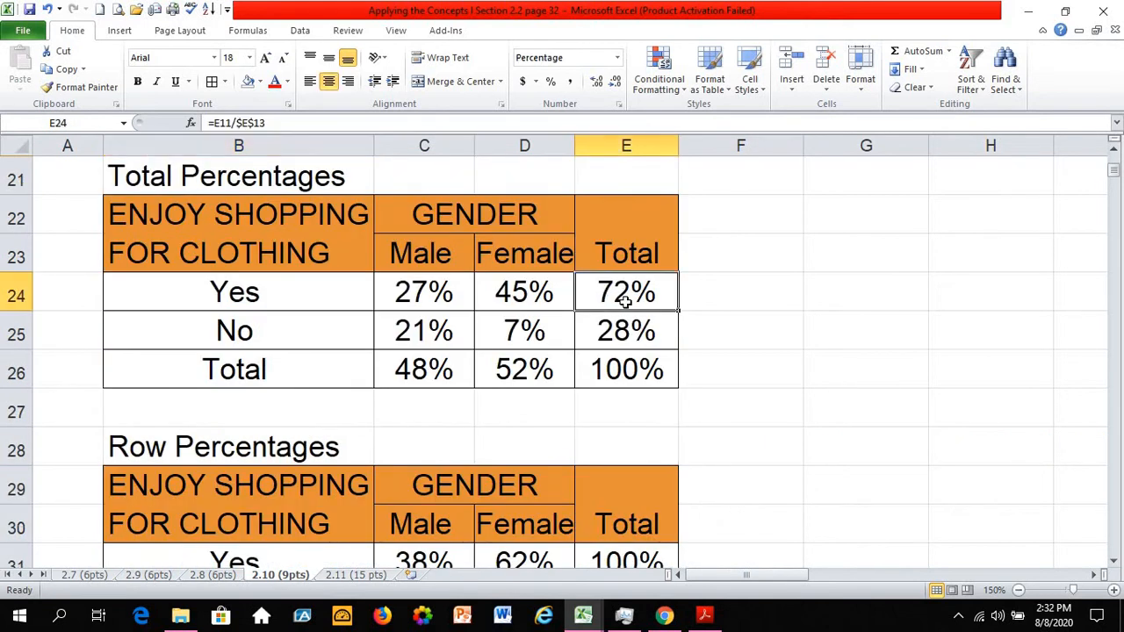
pyautogui.scroll(-5, 698, 338)
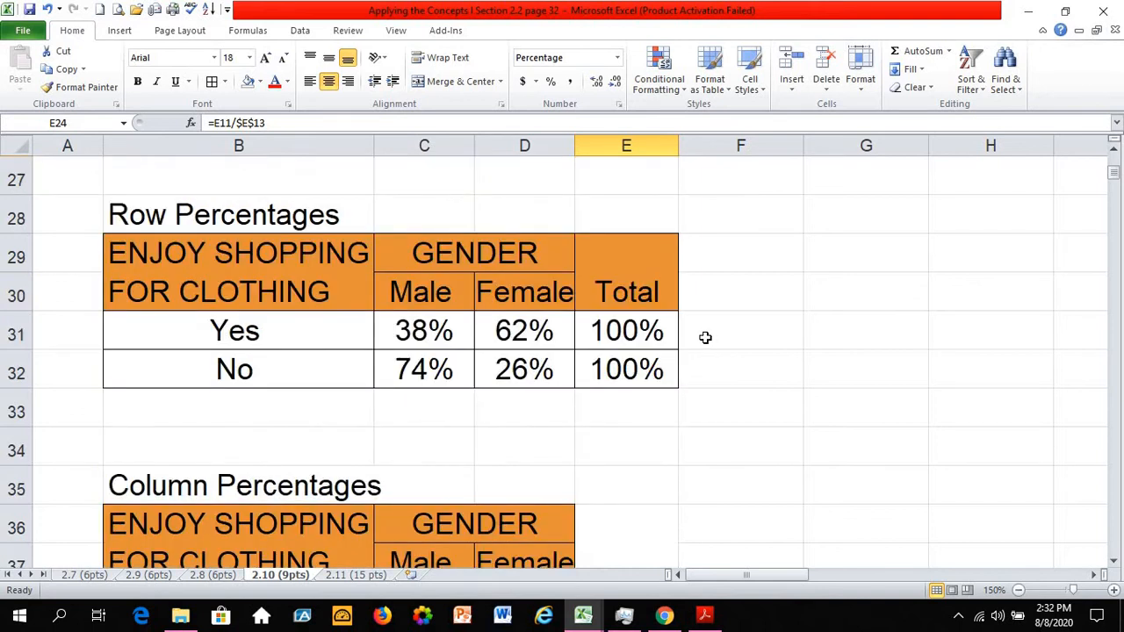
pyautogui.scroll(-3, 698, 370)
pyautogui.click(623, 333)
pyautogui.scroll(3, 728, 363)
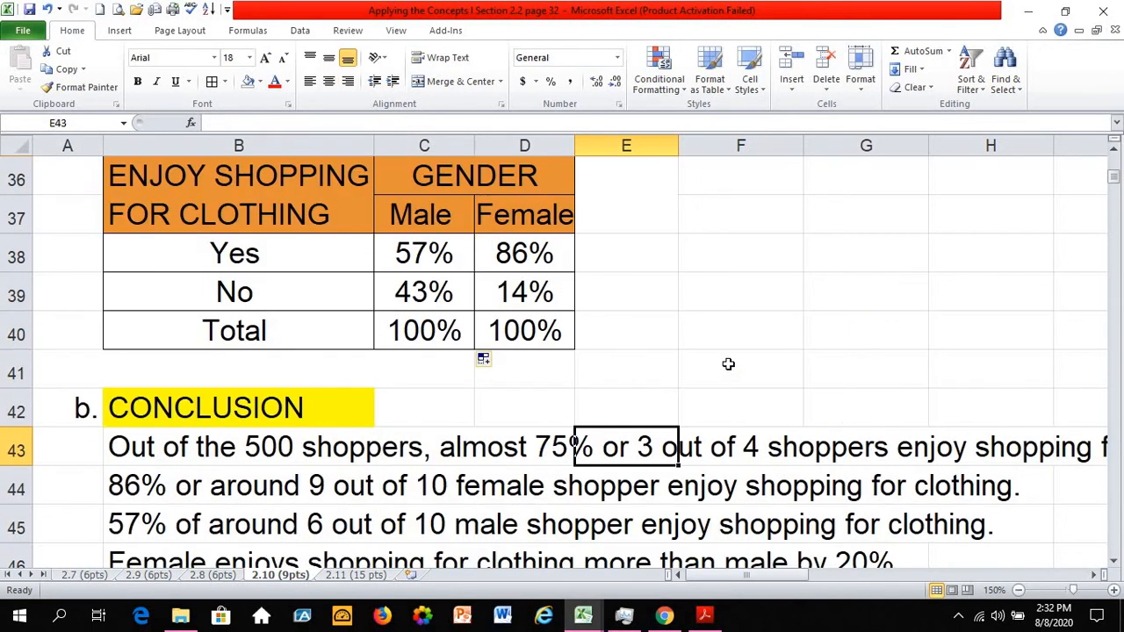
pyautogui.click(746, 445)
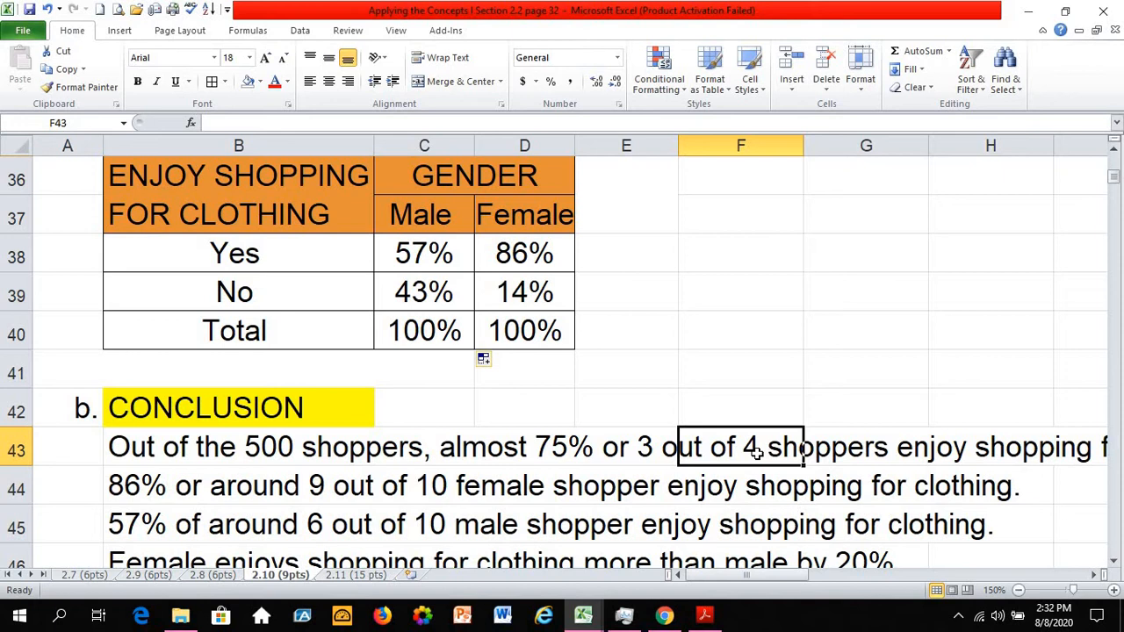
# - Check the female shopper conclusion in row 44 against the Female Yes and Total cells of the Column Percentages table
pyautogui.click(140, 485)
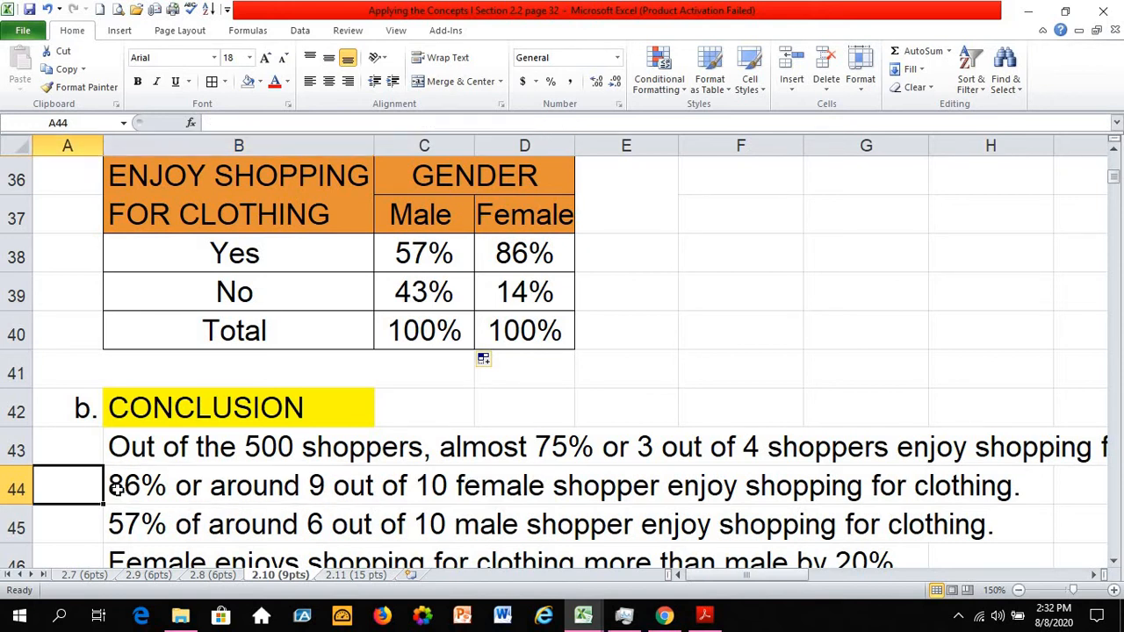
pyautogui.click(512, 257)
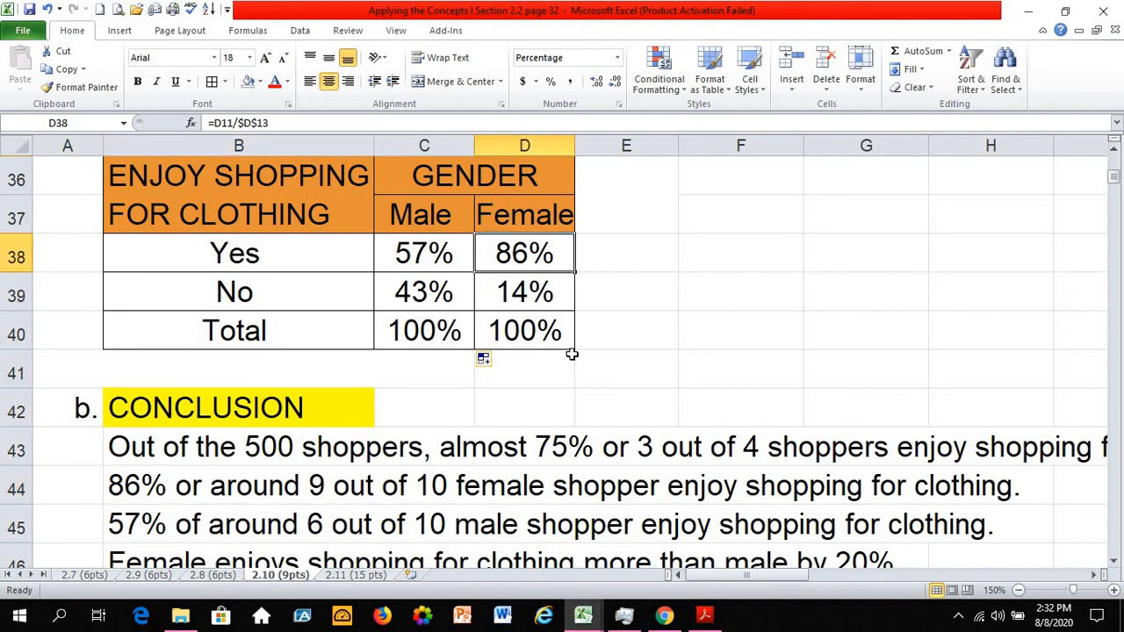
pyautogui.click(522, 328)
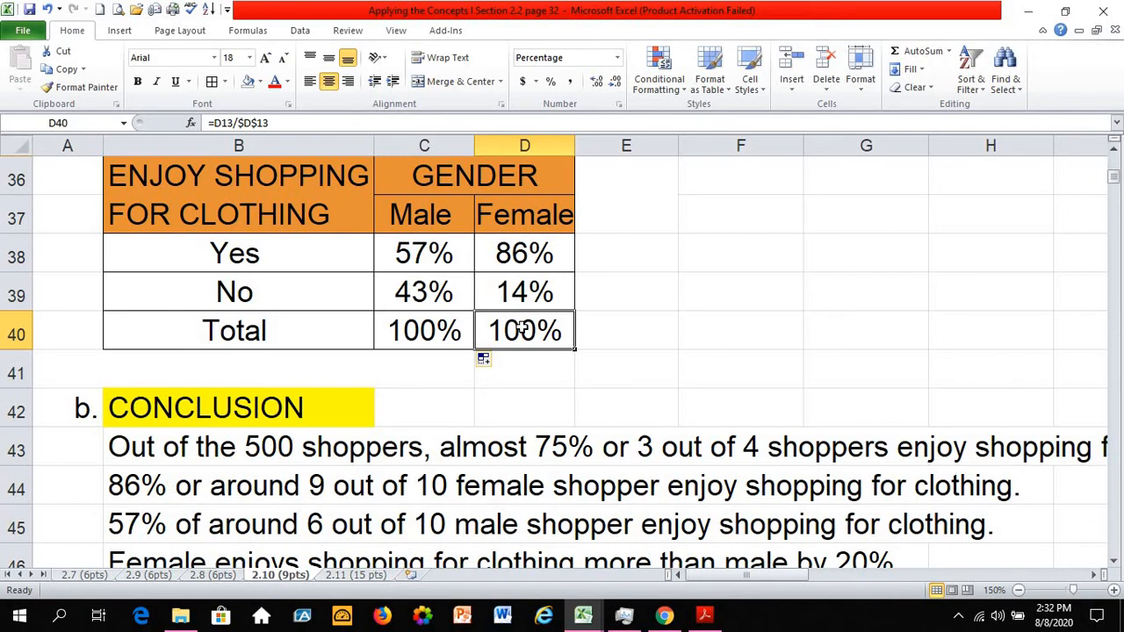
# - Trace the female shopper conclusion in row 44 back to the whole Female column of the Column Percentages table
pyautogui.click(510, 253)
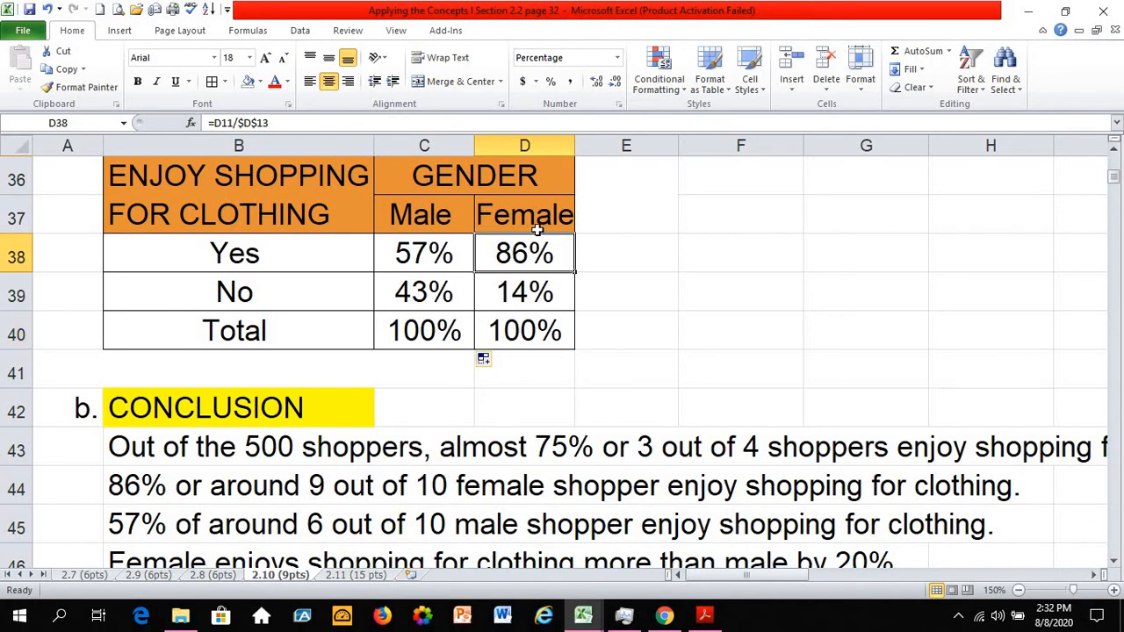
pyautogui.click(516, 330)
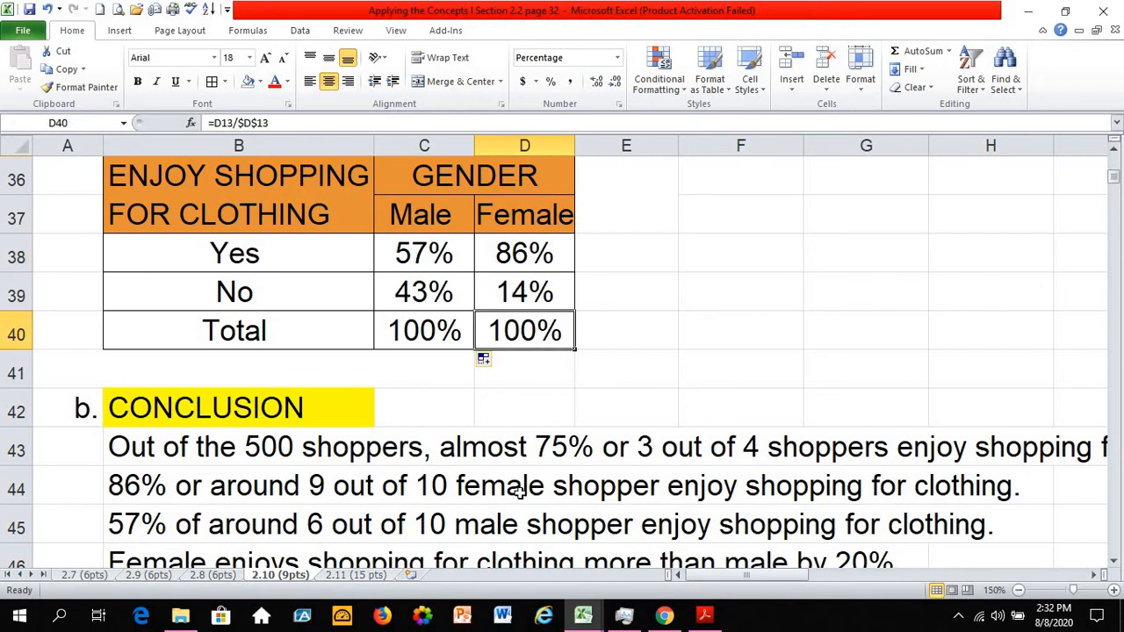
pyautogui.click(527, 213)
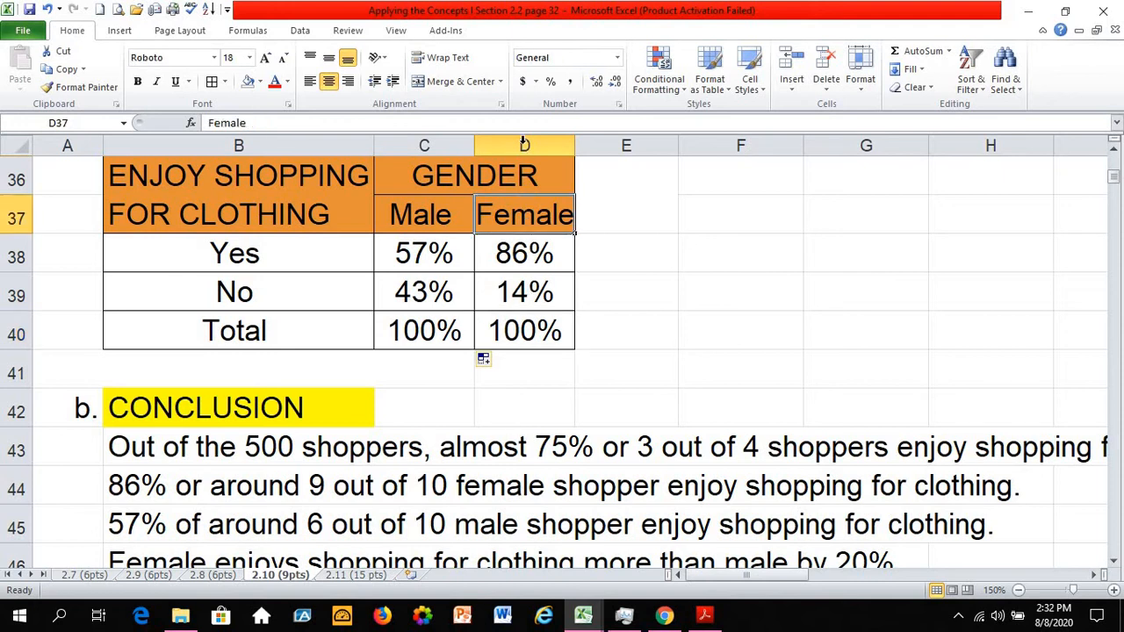
pyautogui.click(524, 145)
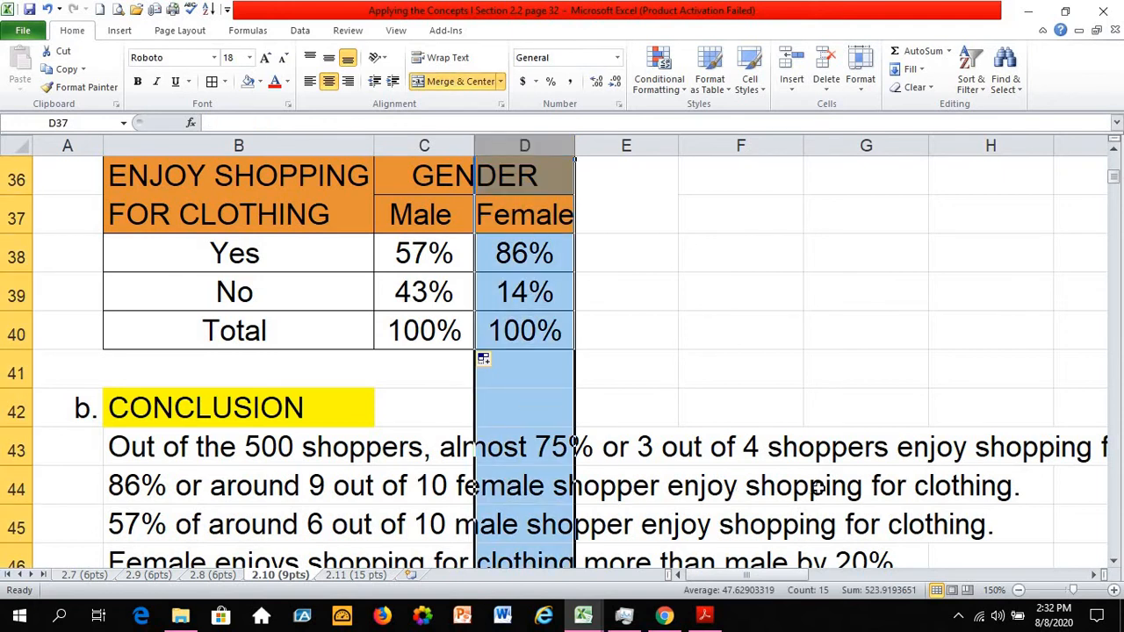
pyautogui.click(80, 491)
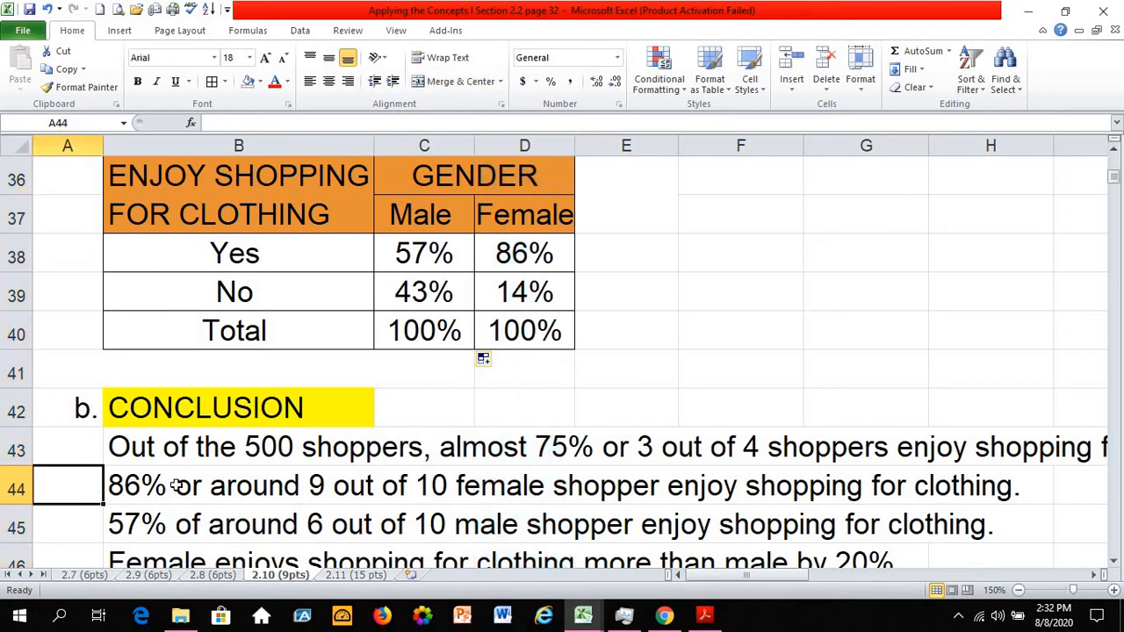
pyautogui.click(128, 485)
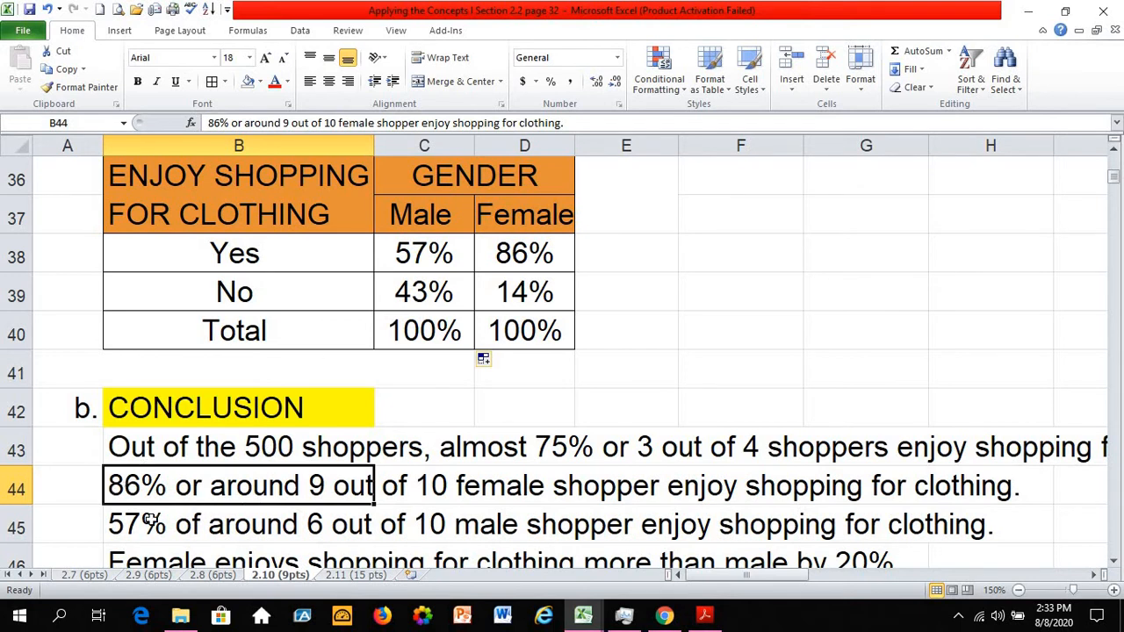
# - Check the male shopper conclusion in row 45 against the Male column of the Column Percentages table
pyautogui.click(148, 519)
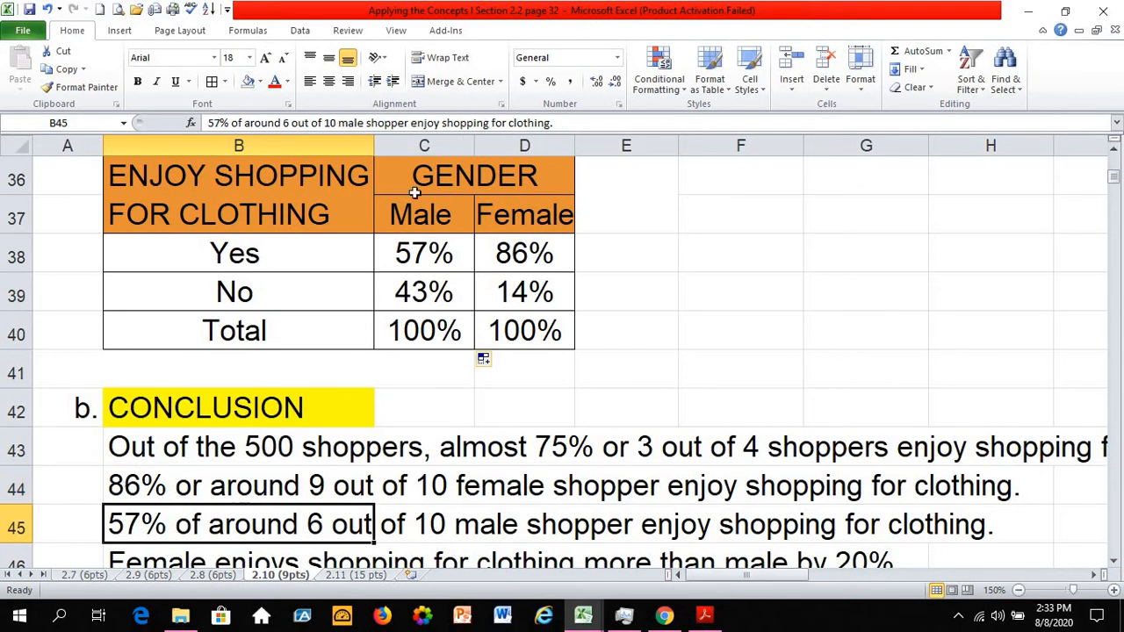
pyautogui.click(428, 139)
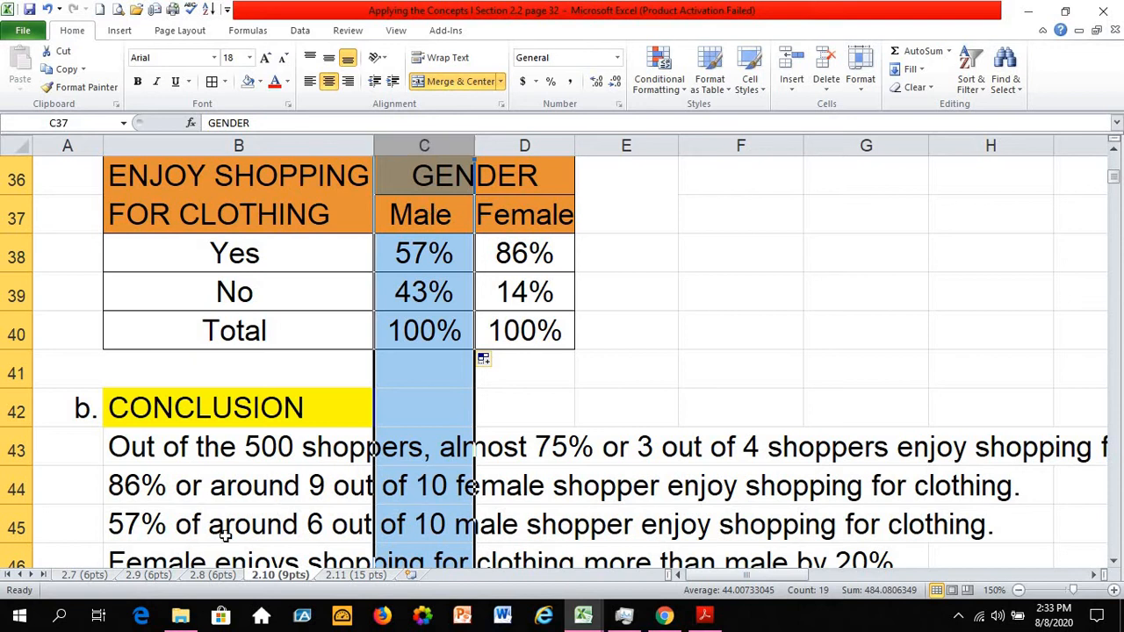
pyautogui.click(145, 523)
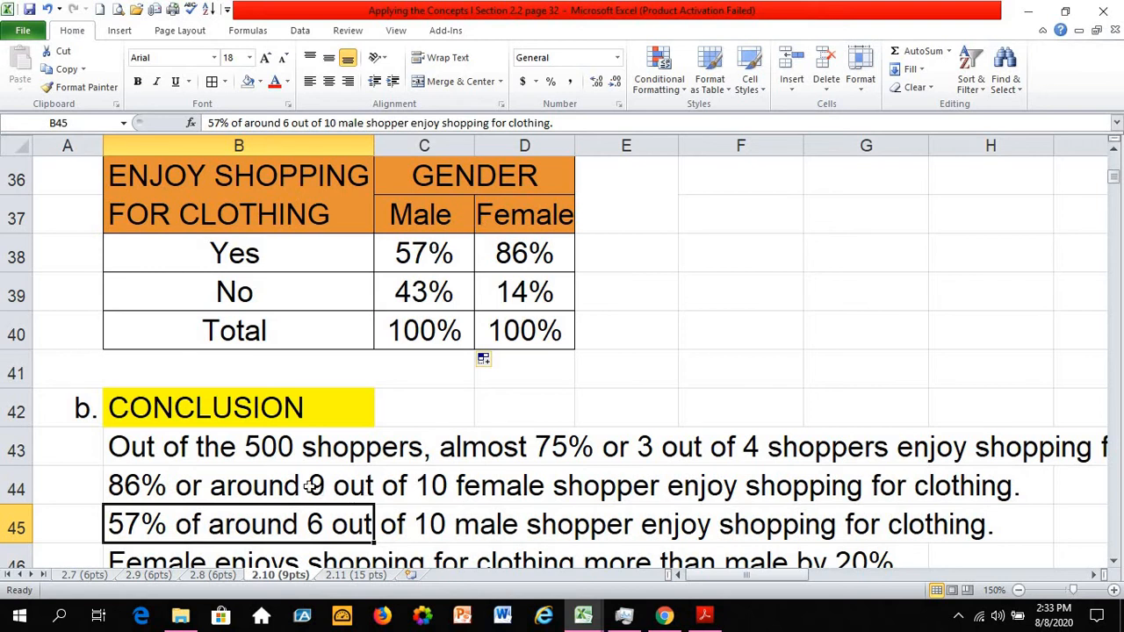
# - Compare the wording and "out of 10" ratios of the female and male shopper conclusions in rows 44 and 45
pyautogui.click(143, 483)
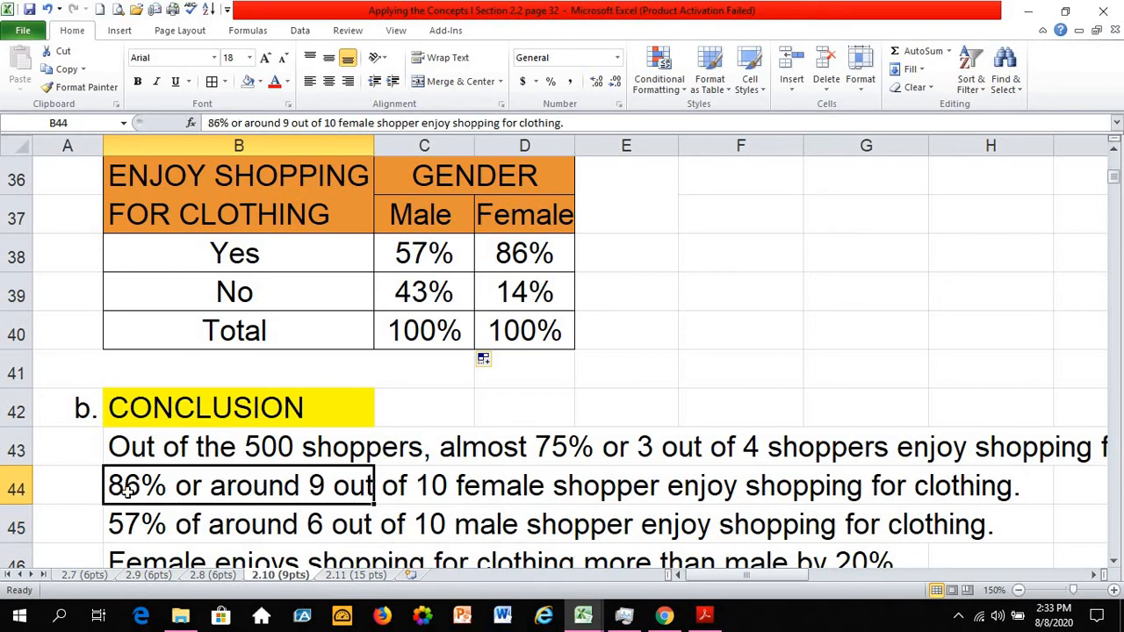
pyautogui.click(403, 489)
pyautogui.click(409, 532)
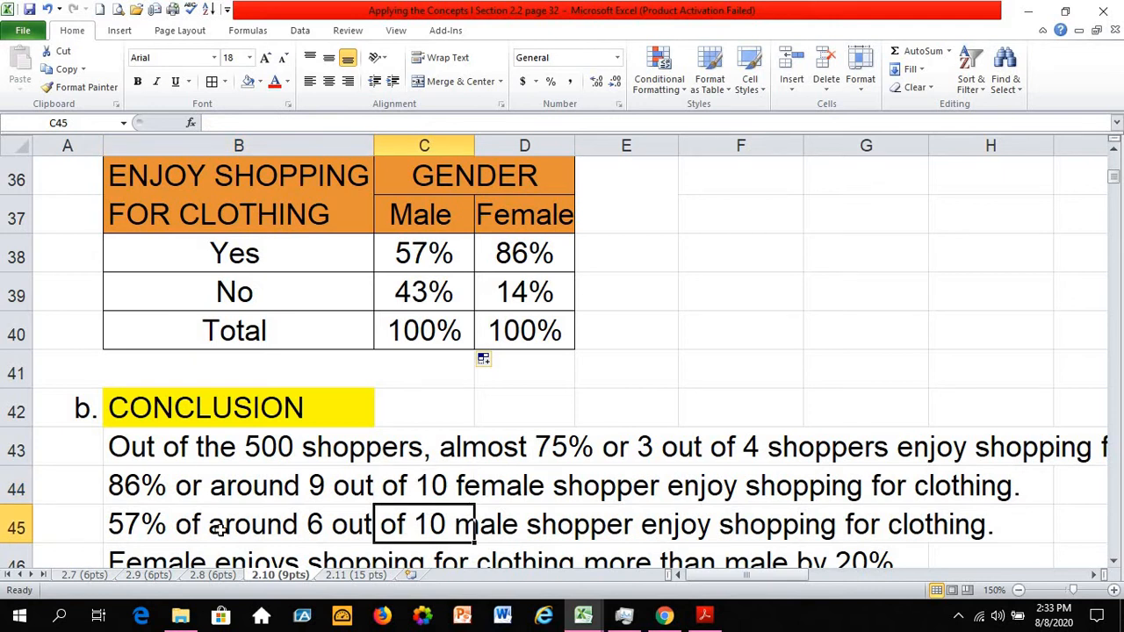
pyautogui.click(105, 526)
pyautogui.click(95, 497)
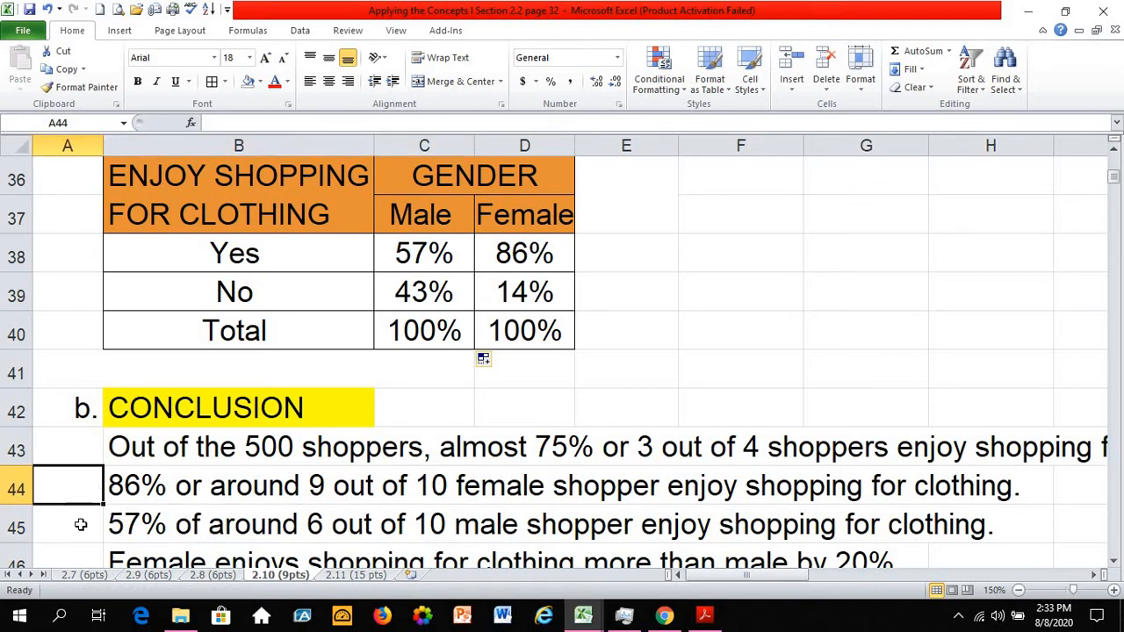
pyautogui.click(80, 519)
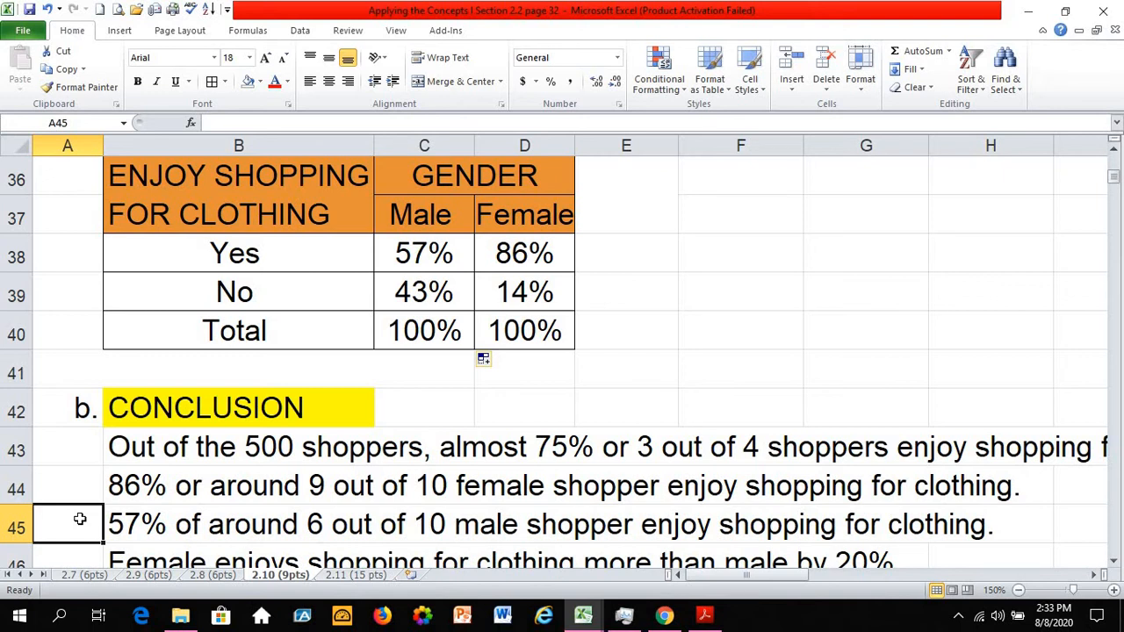
# - Read the female-versus-male conclusion in row 46 and locate the Row Percentages table that supports it
pyautogui.scroll(-1, 98, 507)
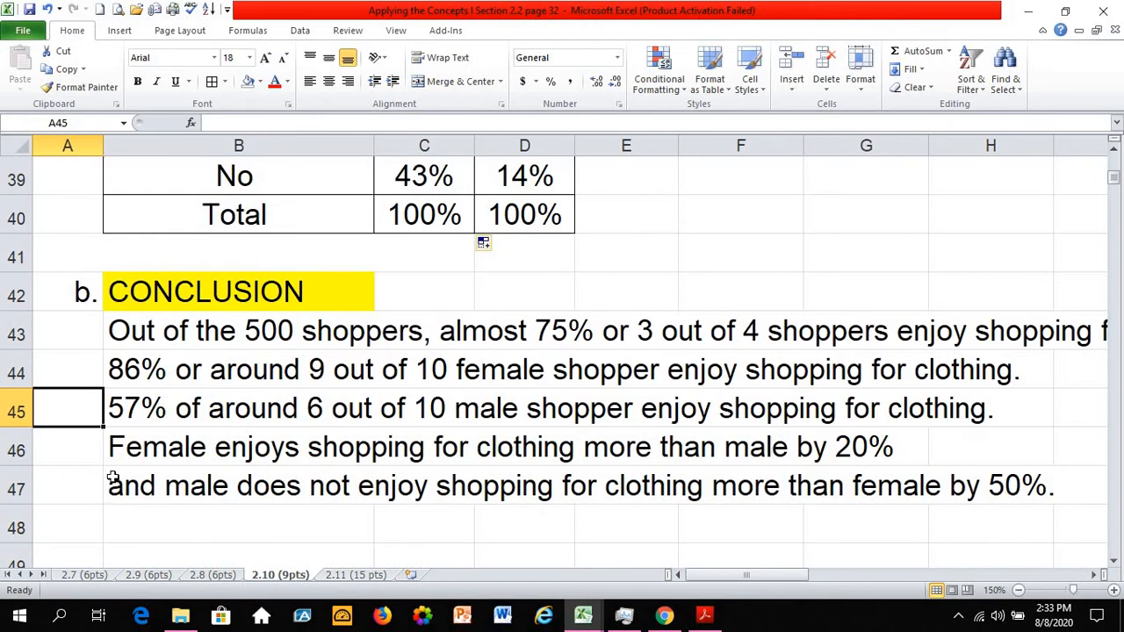
pyautogui.press('Down')
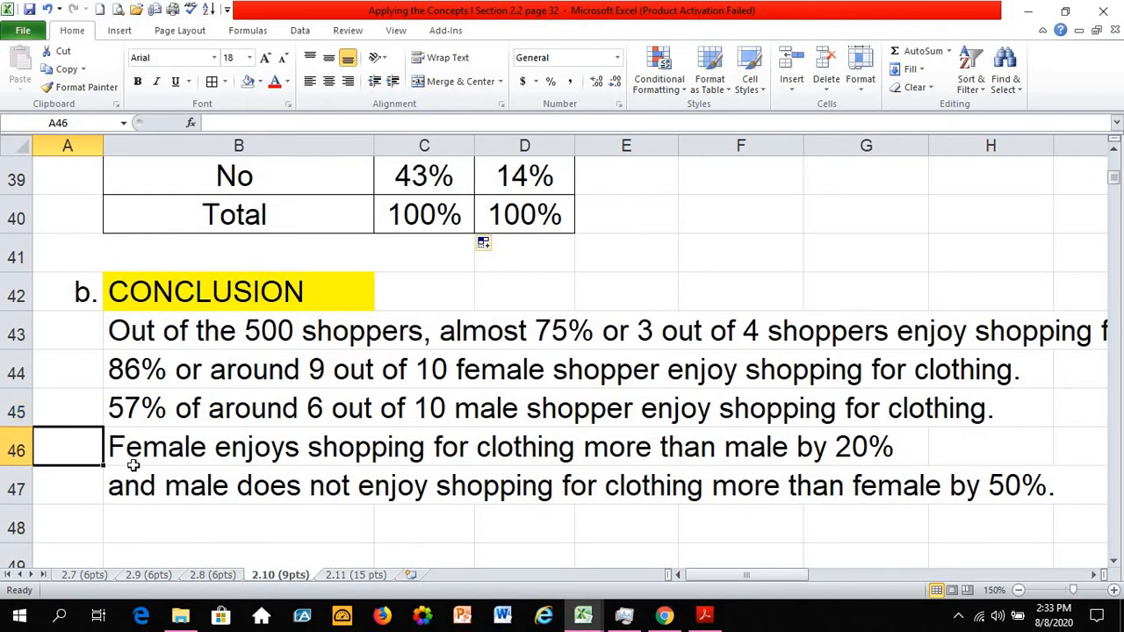
pyautogui.click(147, 443)
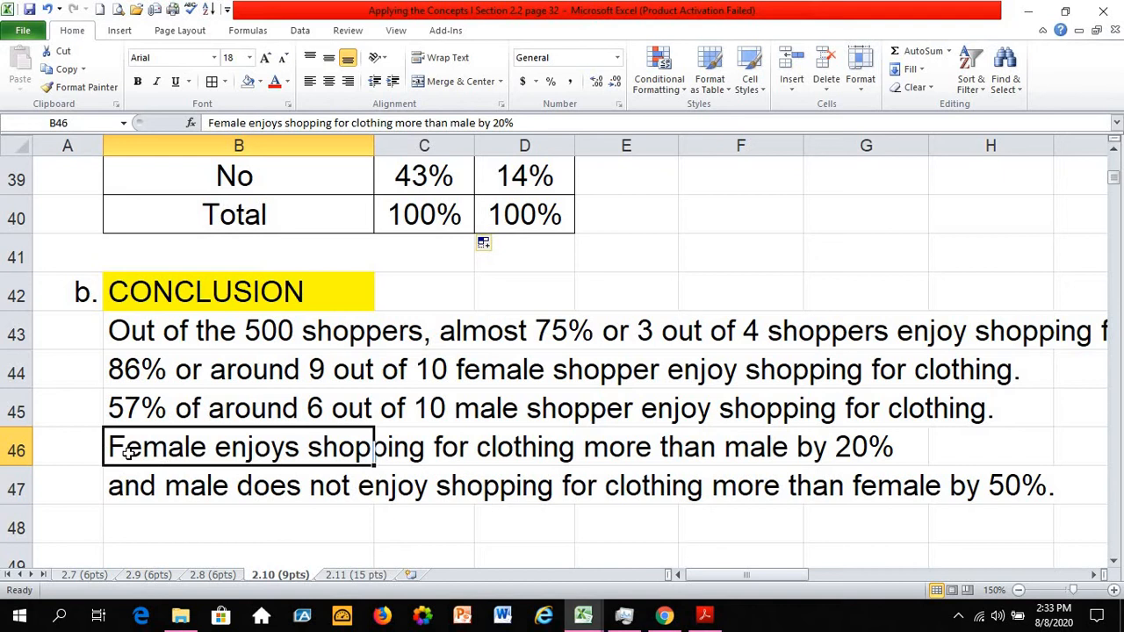
pyautogui.scroll(3, 128, 452)
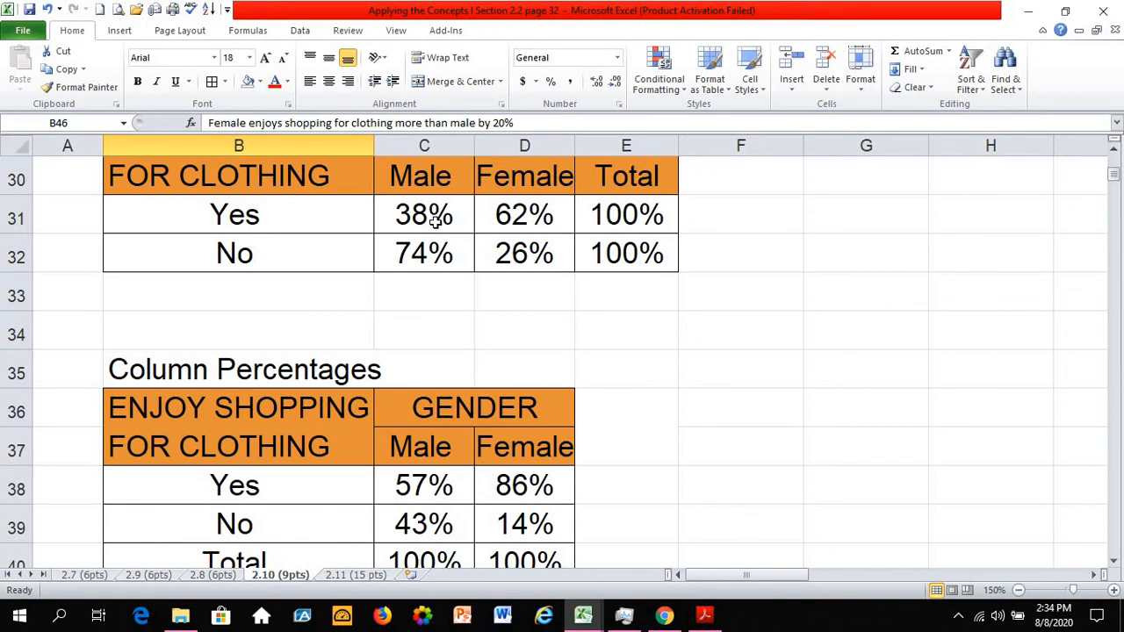
pyautogui.scroll(1, 436, 226)
pyautogui.scroll(-1, 432, 261)
pyautogui.scroll(-1, 435, 328)
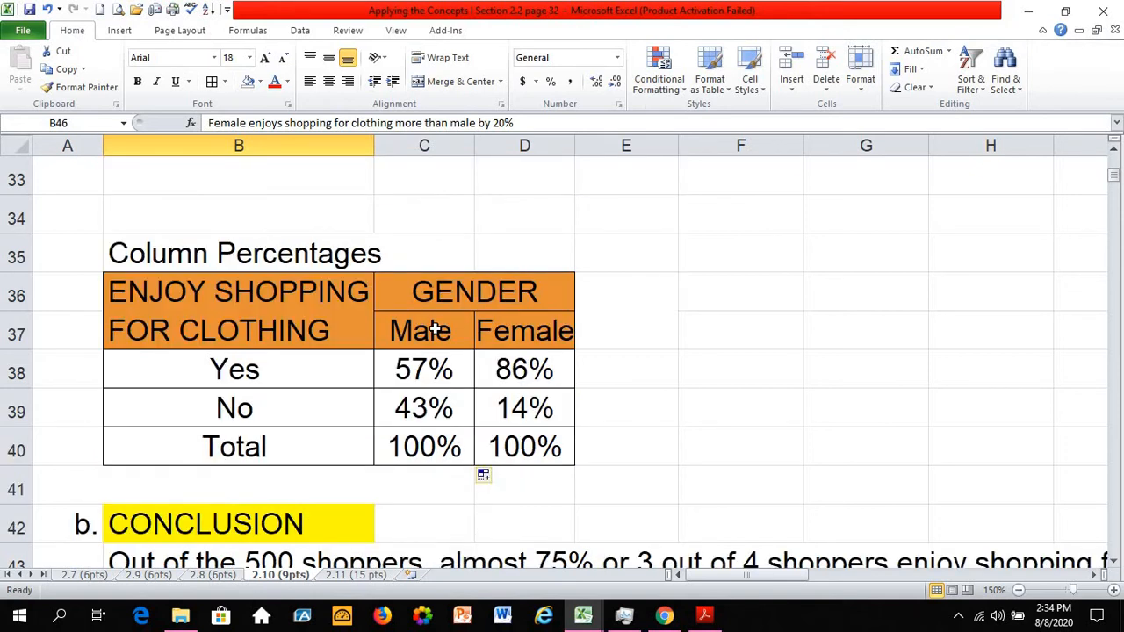
pyautogui.scroll(2, 435, 328)
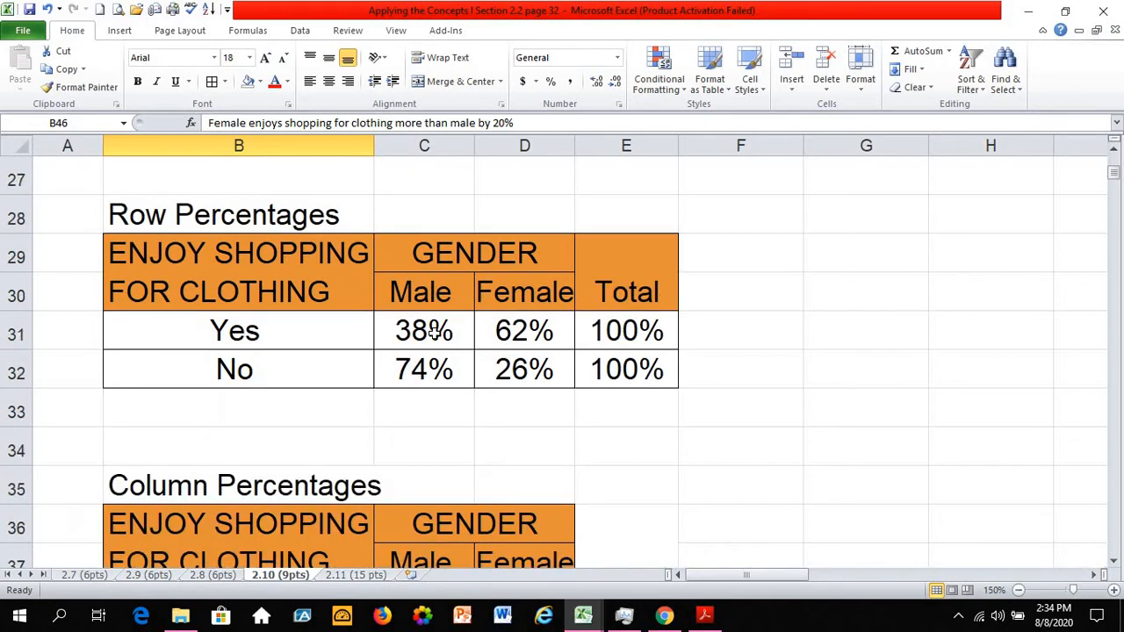
# - Compare the Male and Female cells of the Yes row in the Row Percentages table to verify the row 46 claim
pyautogui.click(435, 331)
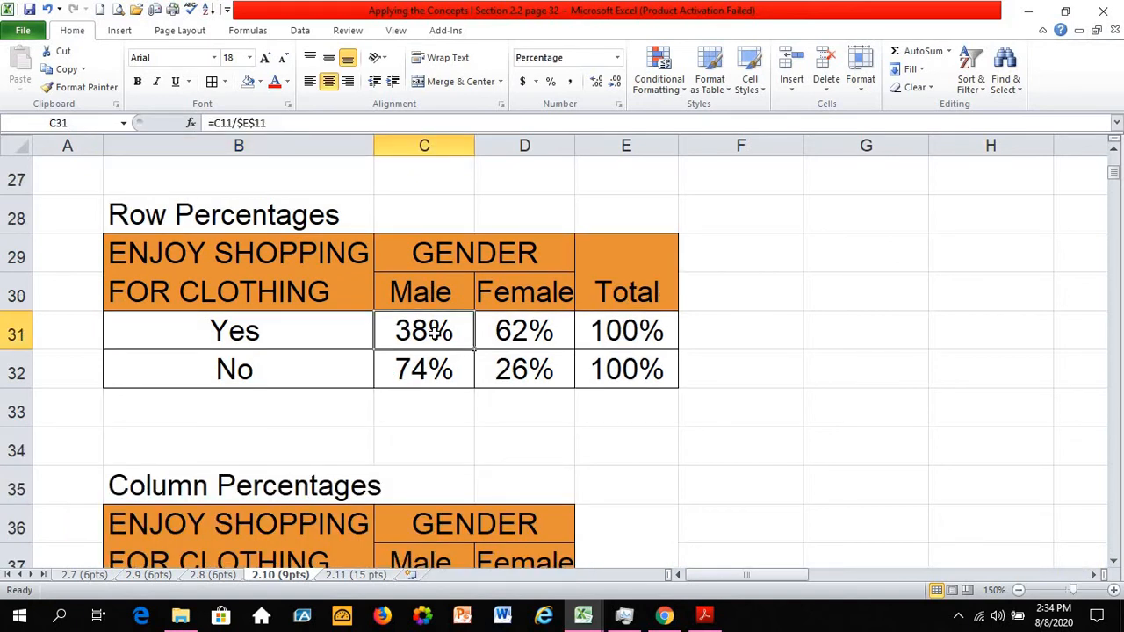
pyautogui.click(539, 332)
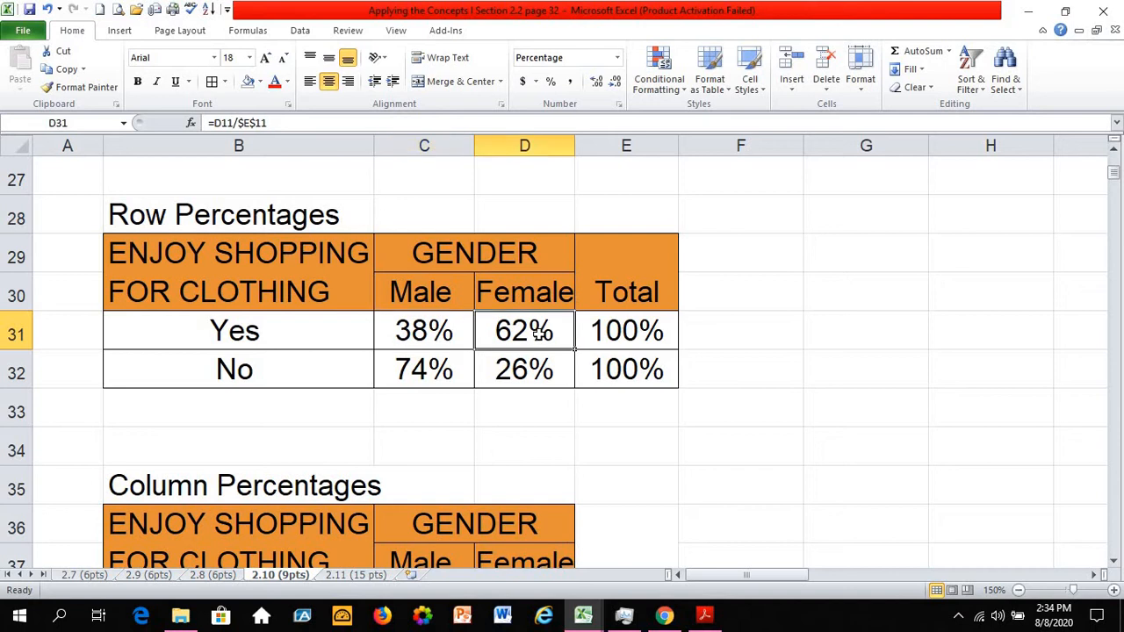
pyautogui.click(432, 336)
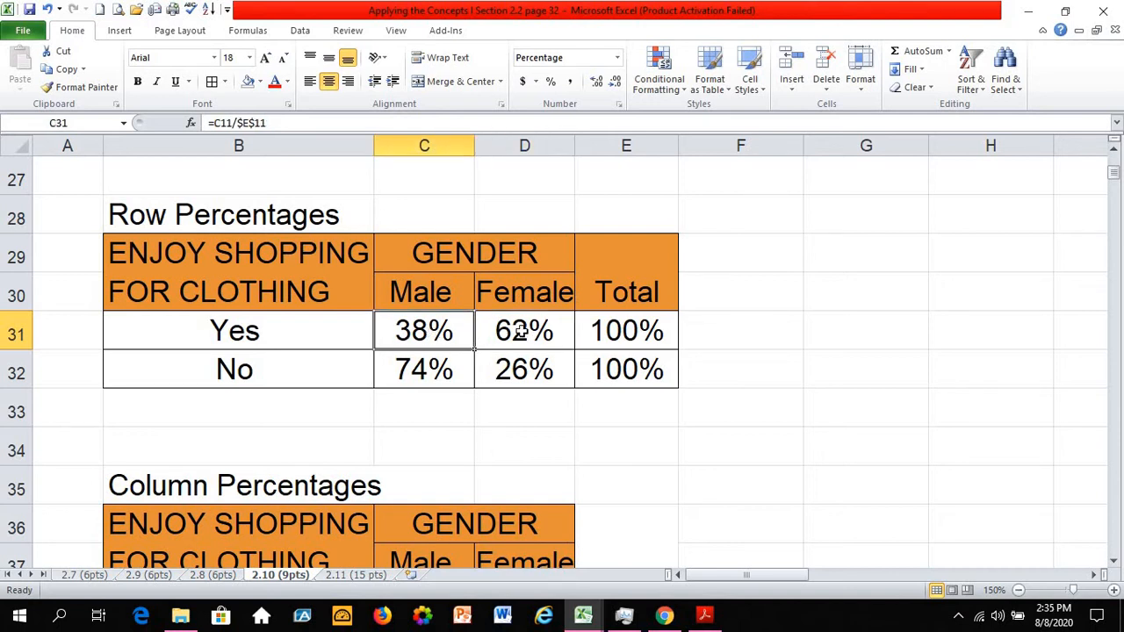
pyautogui.click(522, 331)
pyautogui.click(430, 333)
pyautogui.click(530, 339)
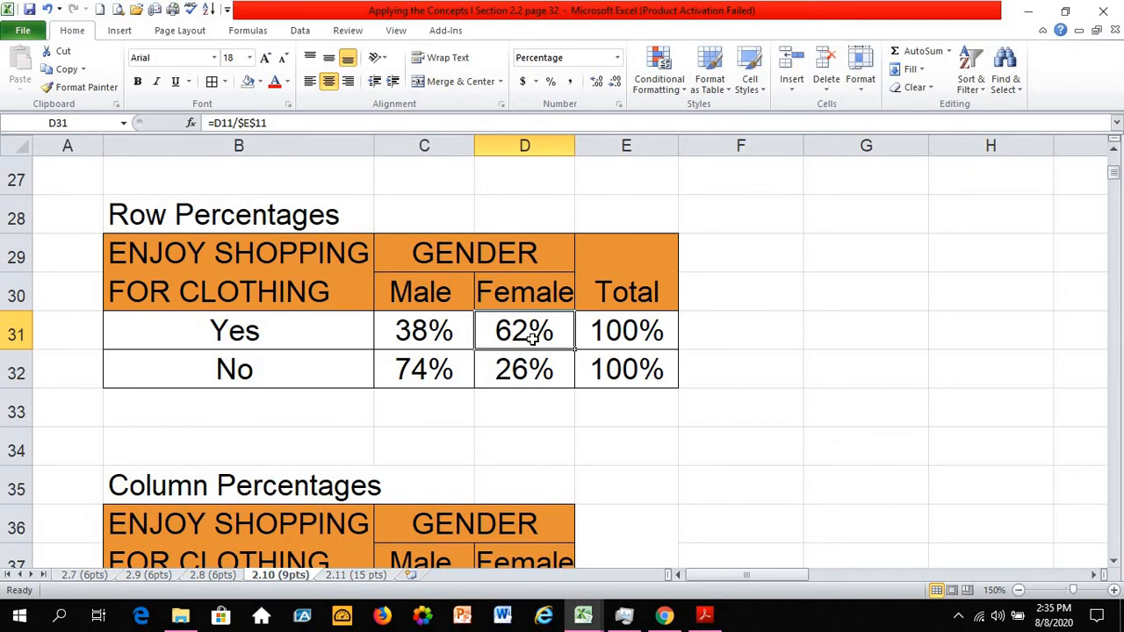
pyautogui.click(425, 338)
pyautogui.click(287, 328)
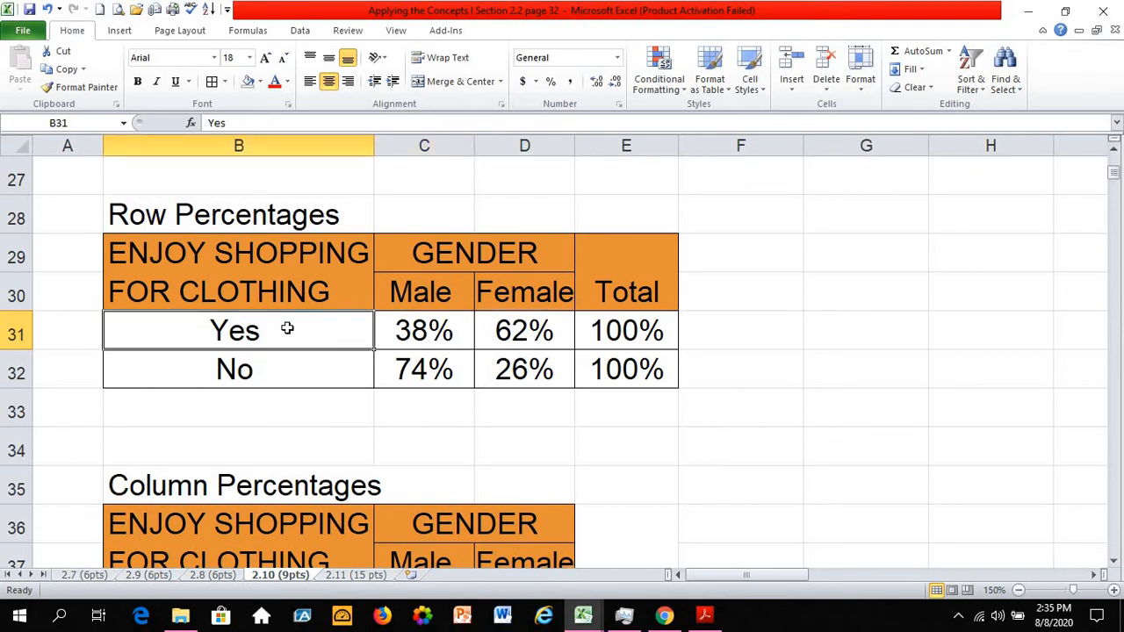
pyautogui.click(436, 332)
pyautogui.click(525, 335)
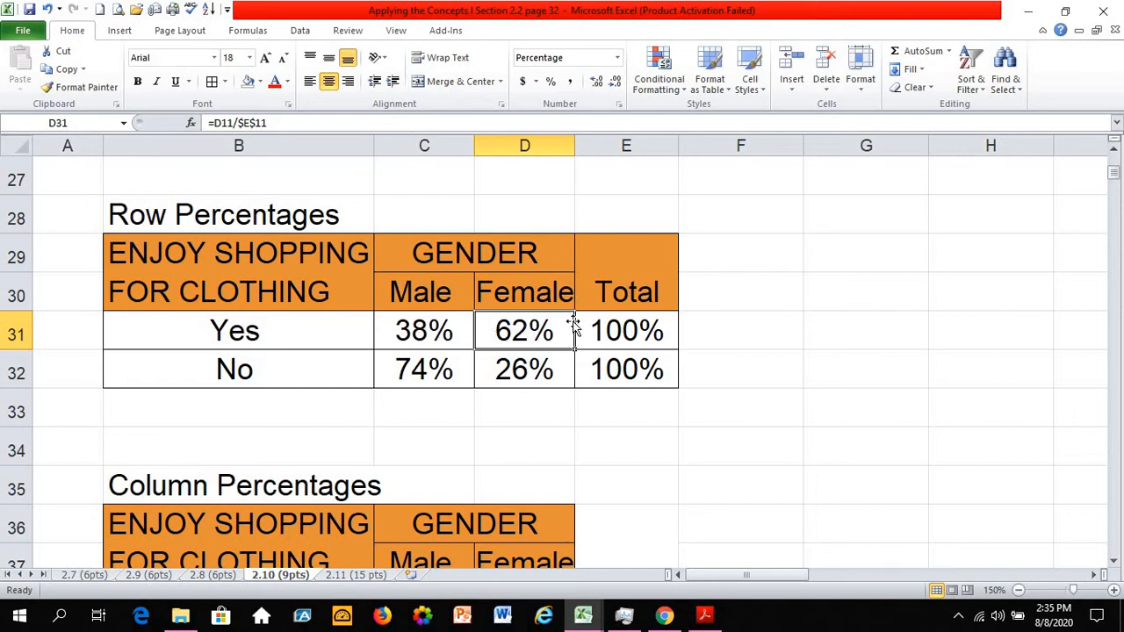
pyautogui.click(445, 331)
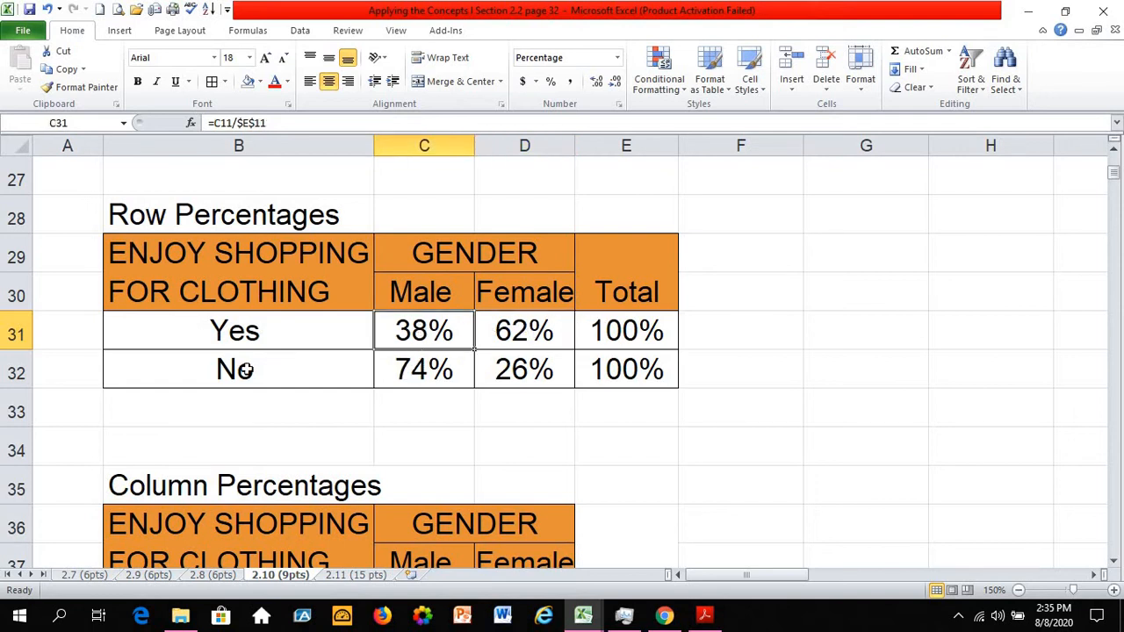
pyautogui.click(234, 334)
# - Return to the conclusions and read rows 46 and 47 on which gender enjoys or does not enjoy clothing shopping more
pyautogui.scroll(-2, 106, 405)
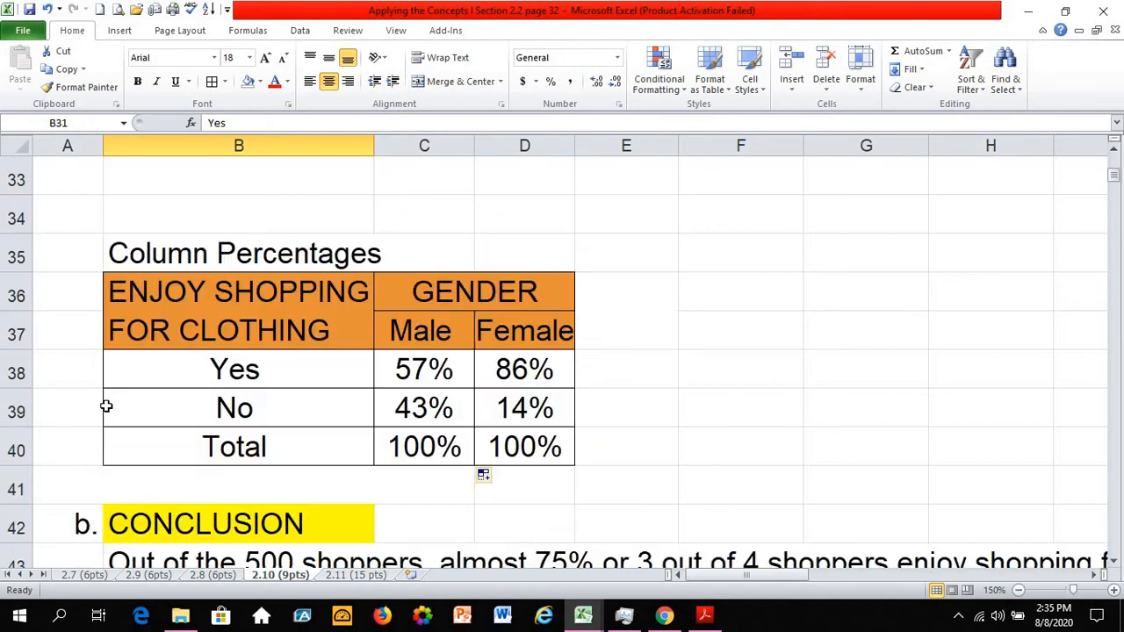
pyautogui.scroll(-3, 106, 406)
pyautogui.click(131, 338)
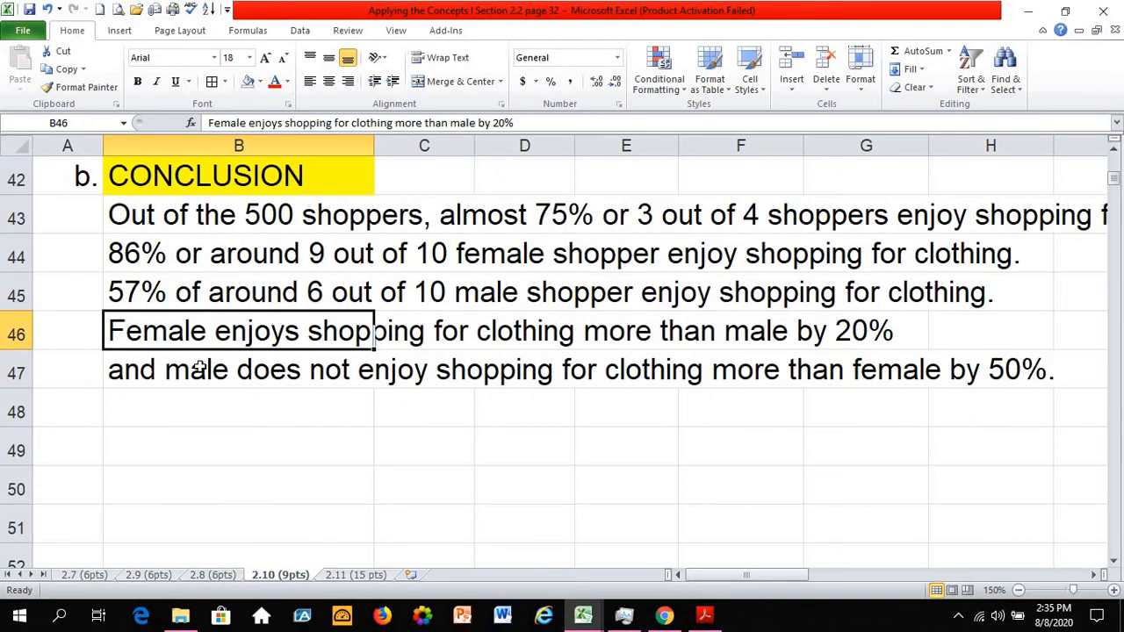
pyautogui.click(164, 373)
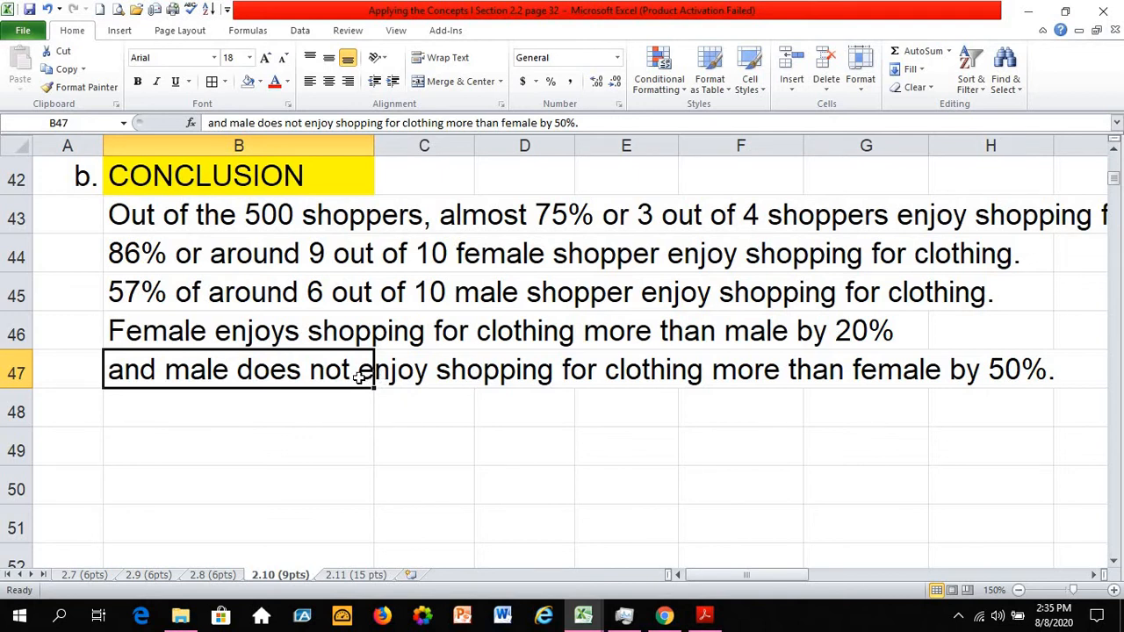
# - Check the row 47 claim against the Male and Female cells of the Row Percentages table's No row, and return to the conclusions
pyautogui.scroll(4, 360, 376)
pyautogui.scroll(1, 360, 376)
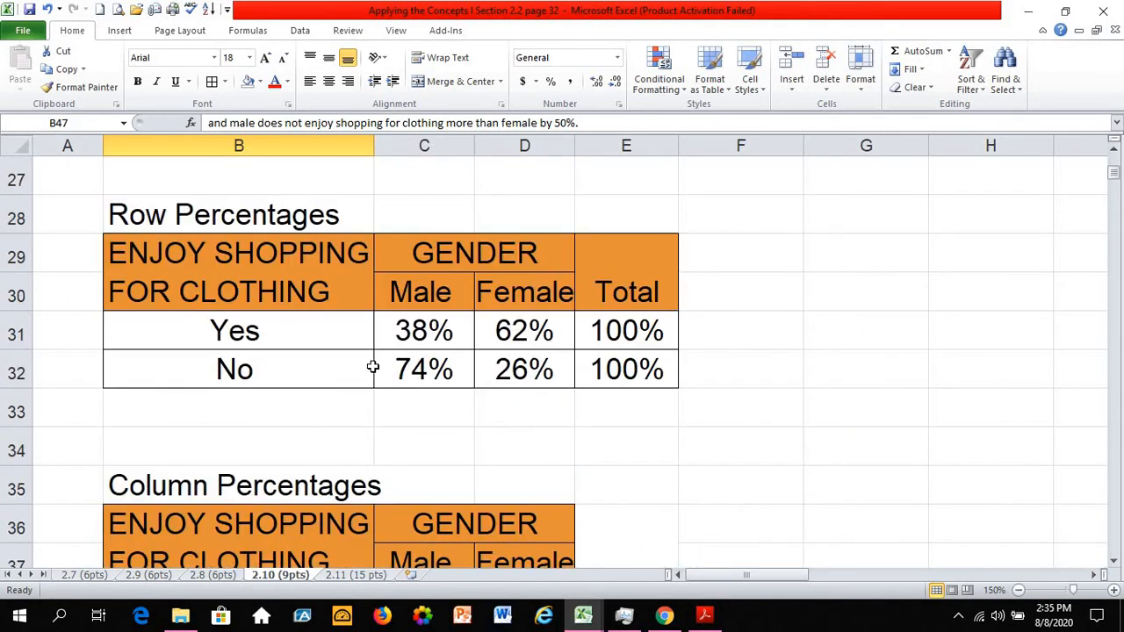
pyautogui.click(518, 371)
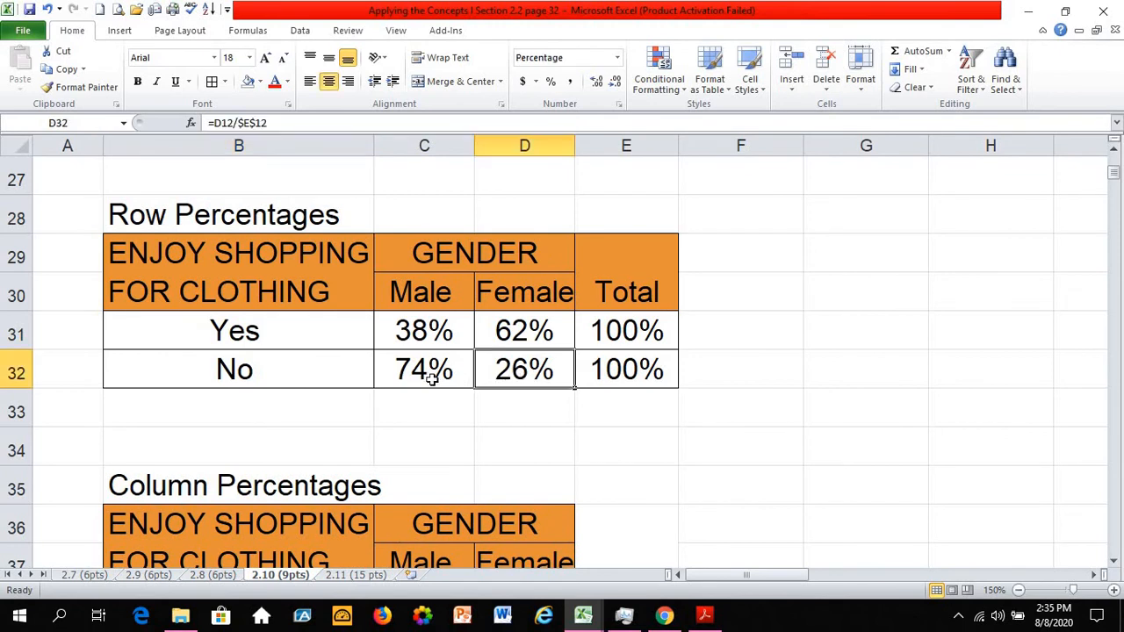
pyautogui.click(434, 371)
pyautogui.click(496, 373)
pyautogui.click(426, 368)
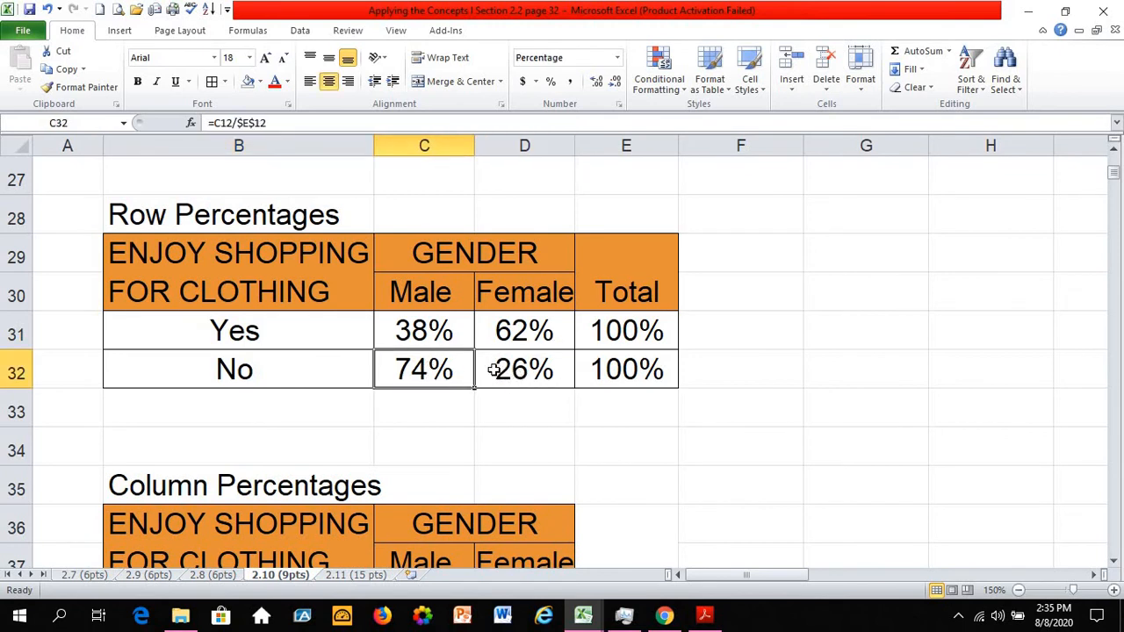
pyautogui.click(497, 371)
pyautogui.click(447, 369)
pyautogui.click(323, 372)
pyautogui.click(415, 372)
pyautogui.click(524, 368)
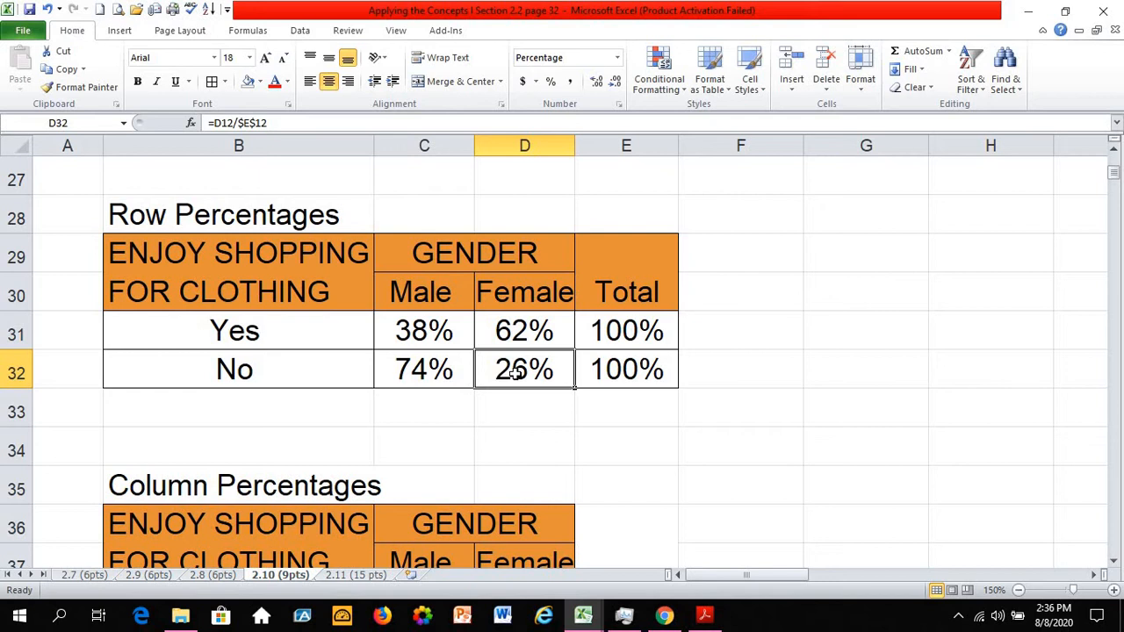
pyautogui.click(430, 373)
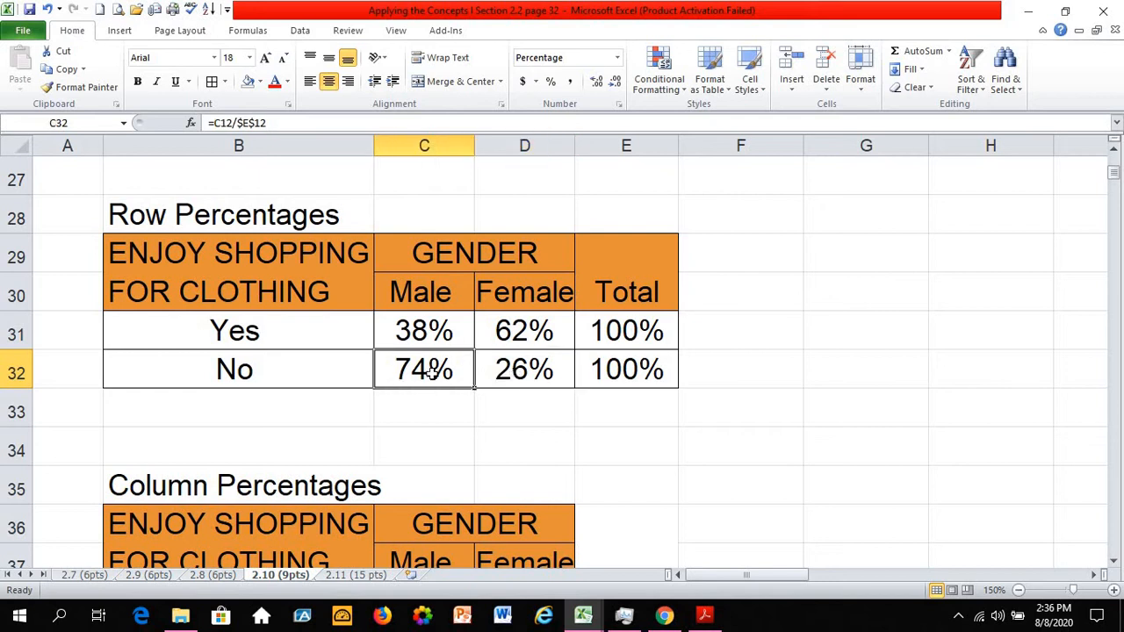
pyautogui.click(524, 378)
pyautogui.click(420, 371)
pyautogui.scroll(-2, 177, 416)
pyautogui.scroll(-2, 177, 416)
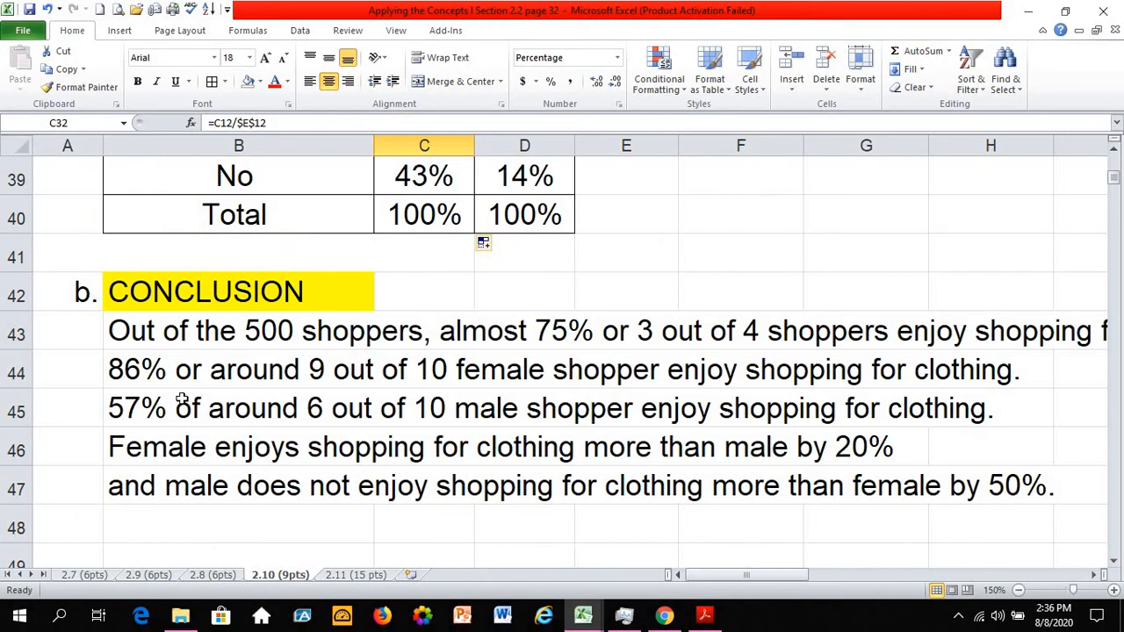
# - Open the 2.11 worksheet and read problem 5.0 on the hospital laboratory tests, from row 3 through row 10
pyautogui.scroll(13, 181, 399)
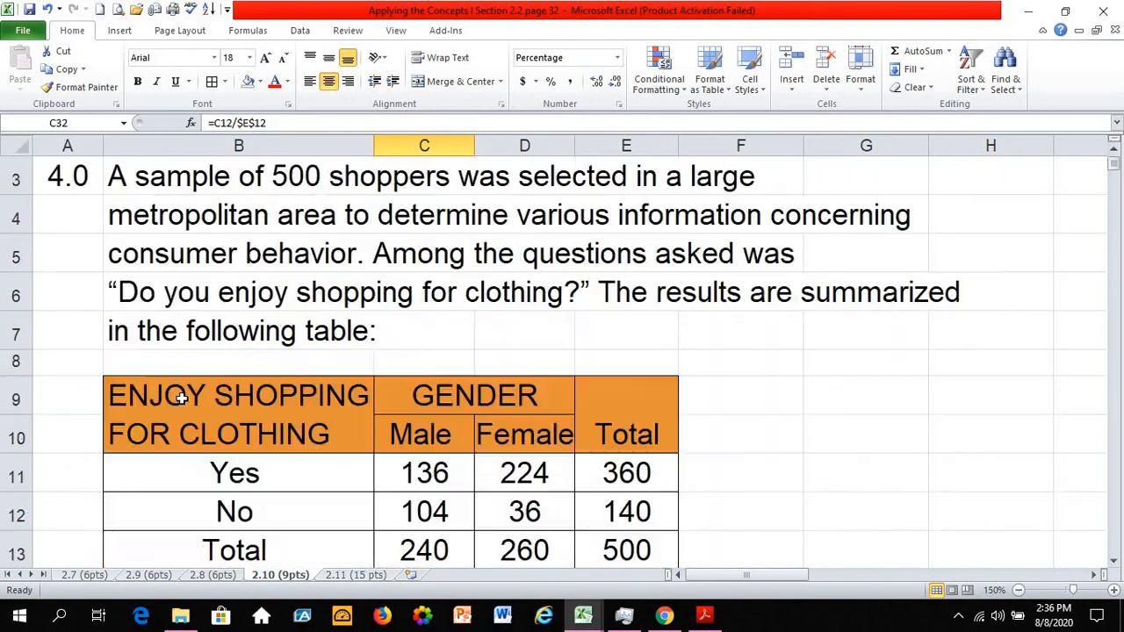
pyautogui.click(351, 575)
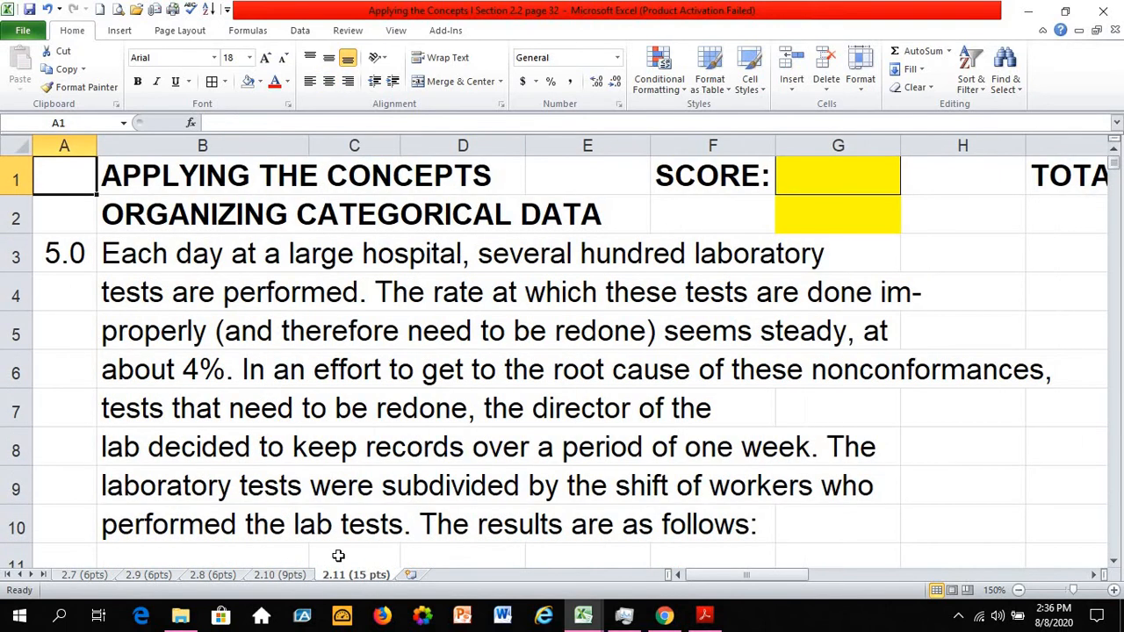
pyautogui.click(147, 255)
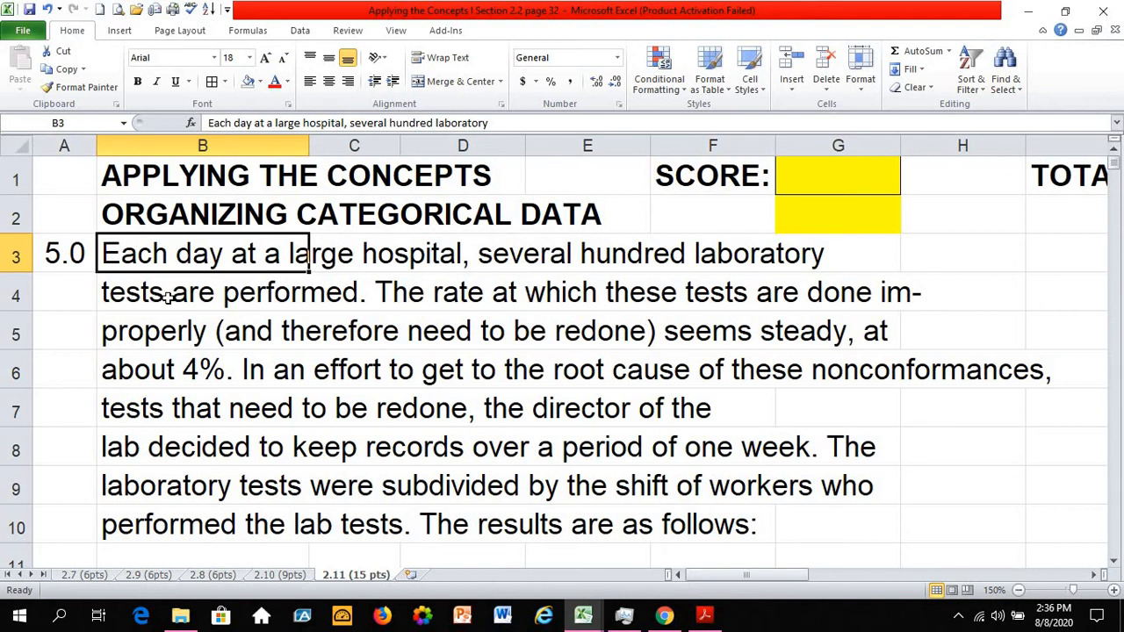
pyautogui.click(167, 372)
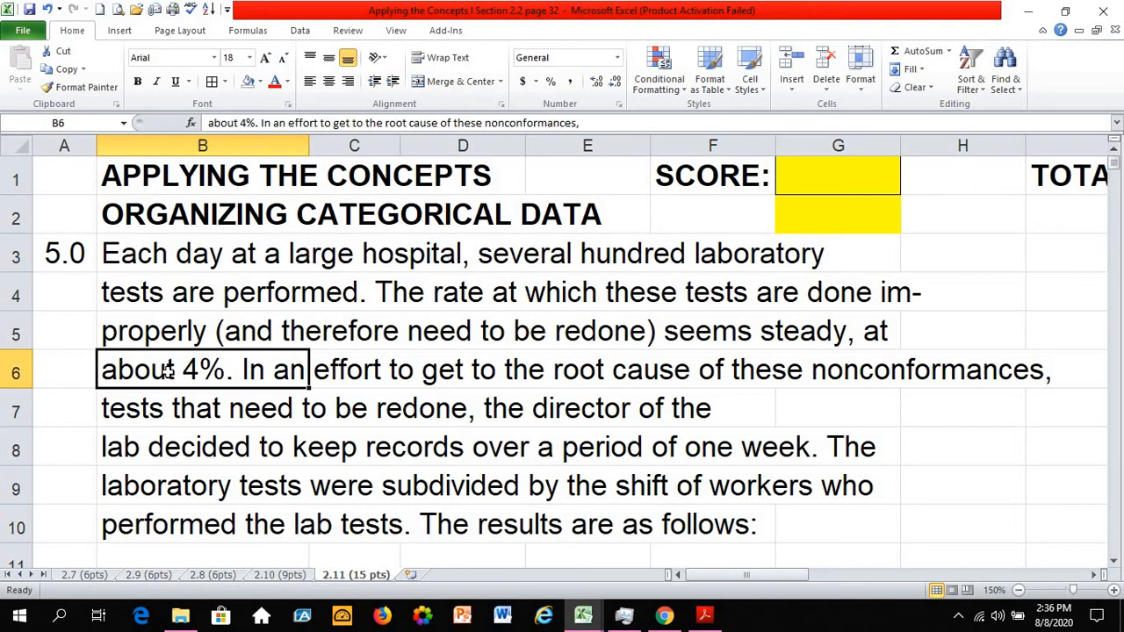
pyautogui.click(154, 417)
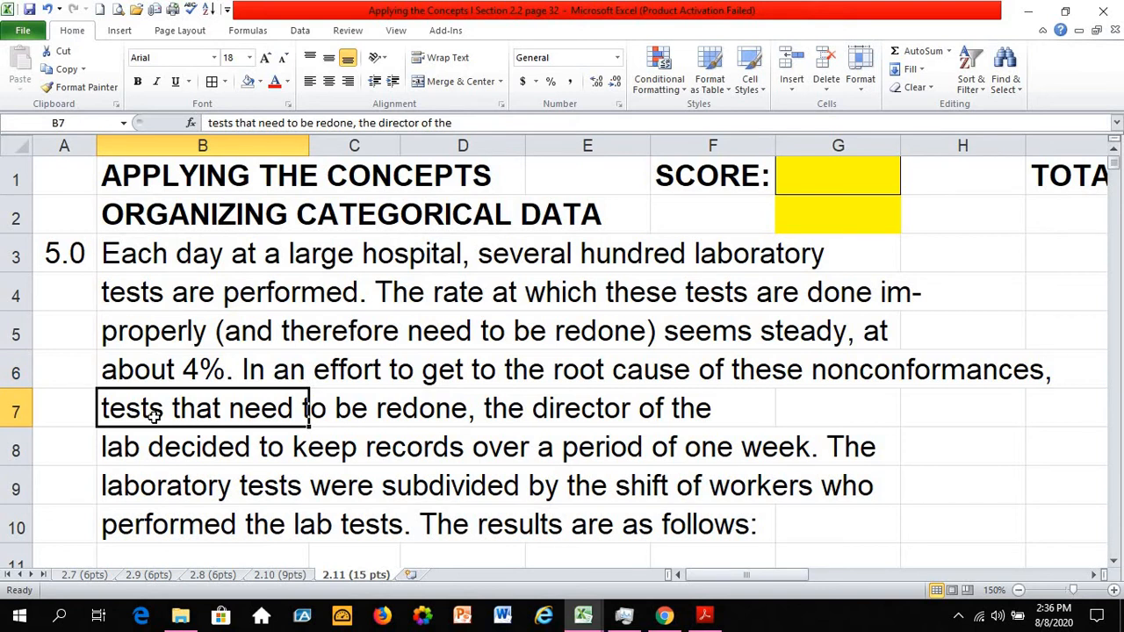
pyautogui.click(144, 454)
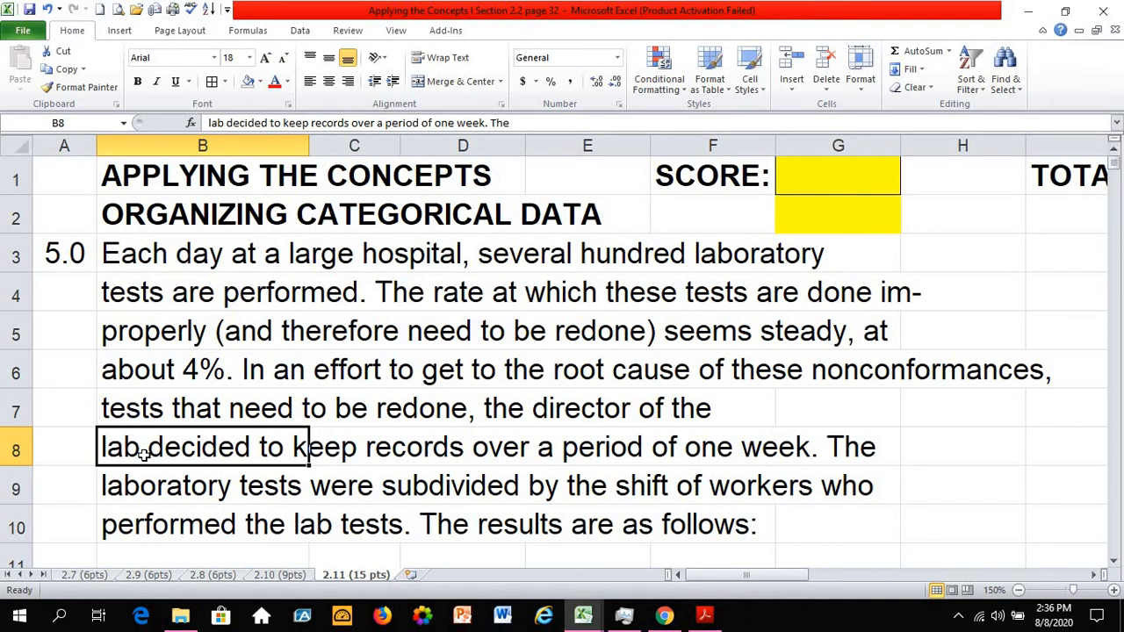
pyautogui.click(143, 485)
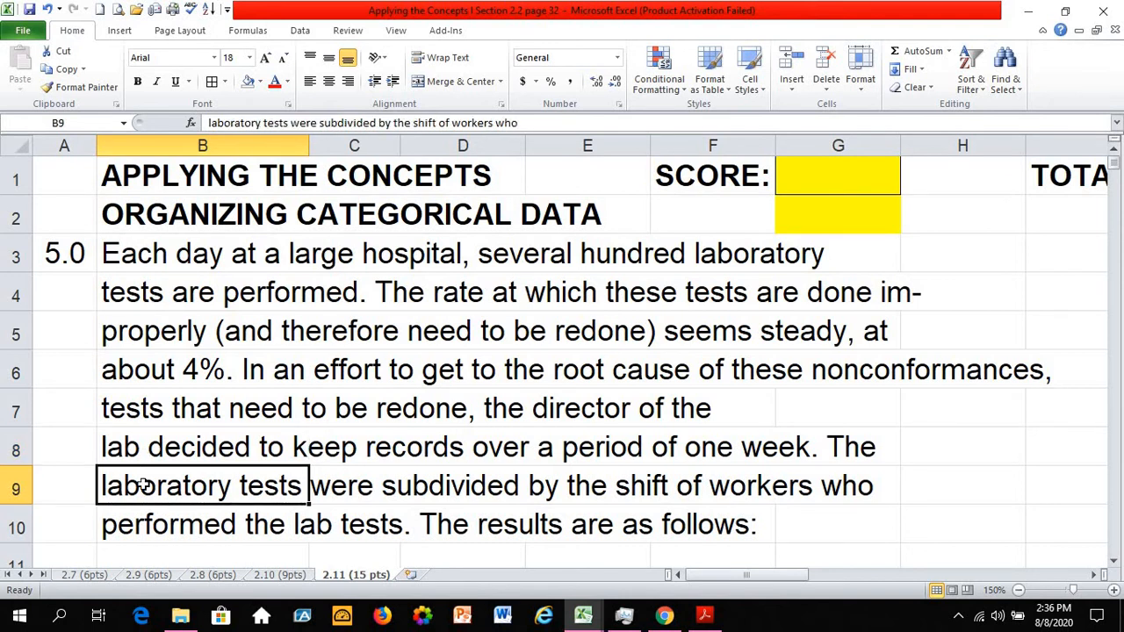
pyautogui.click(129, 527)
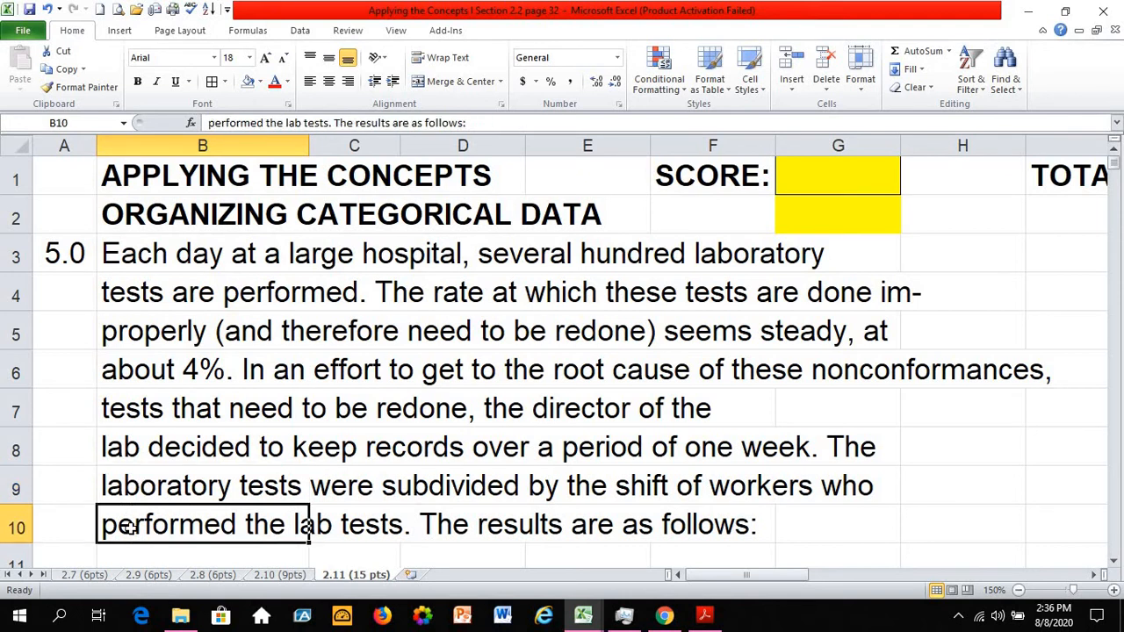
pyautogui.click(474, 532)
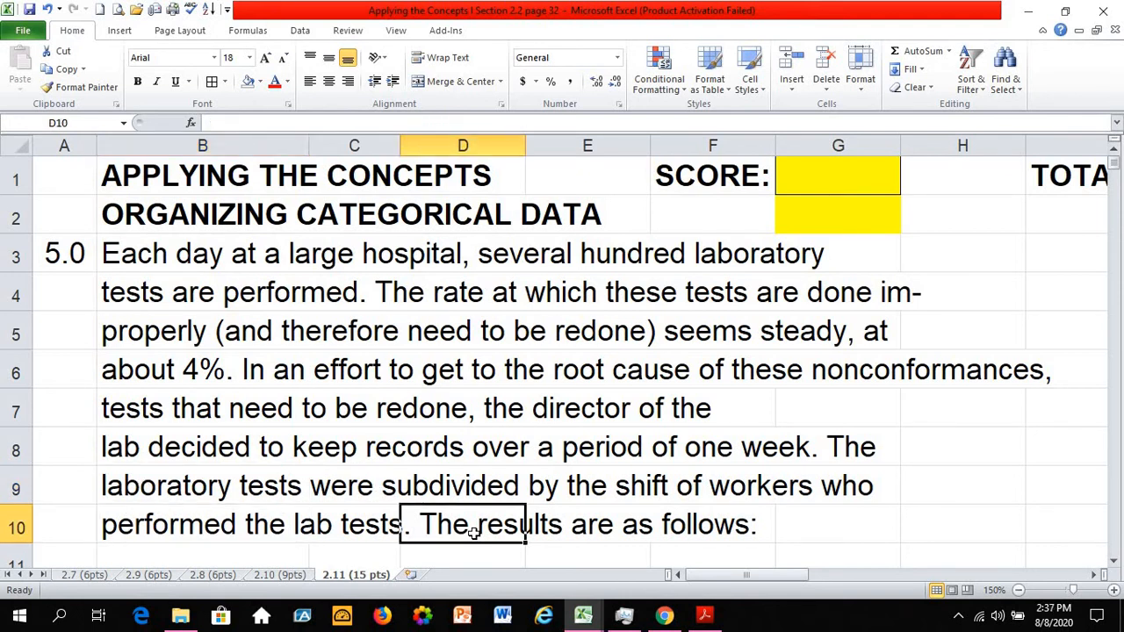
# - Reread rows 4 to 7 of the problem on the rate of improperly done tests and the search for their root cause
pyautogui.click(541, 413)
pyautogui.click(577, 373)
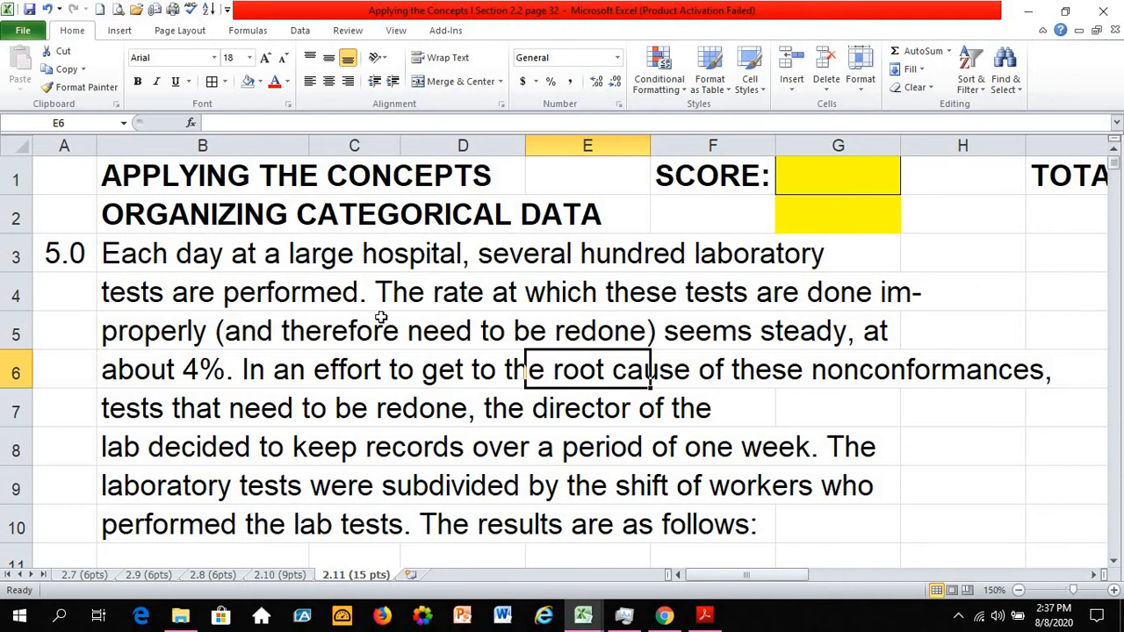
pyautogui.click(612, 336)
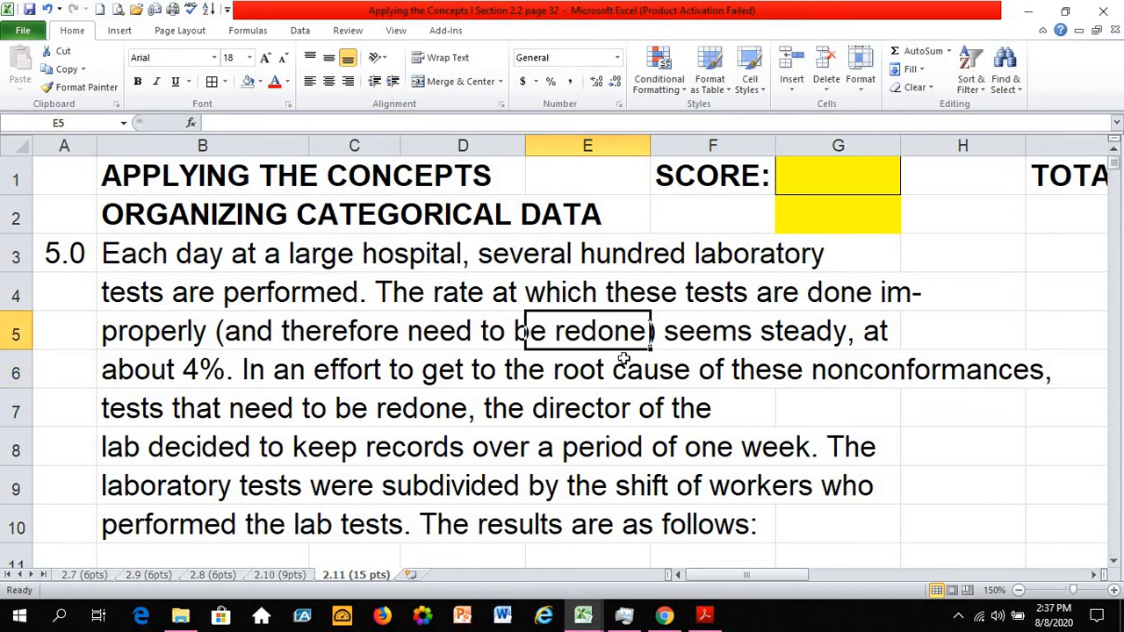
pyautogui.click(624, 360)
pyautogui.click(856, 290)
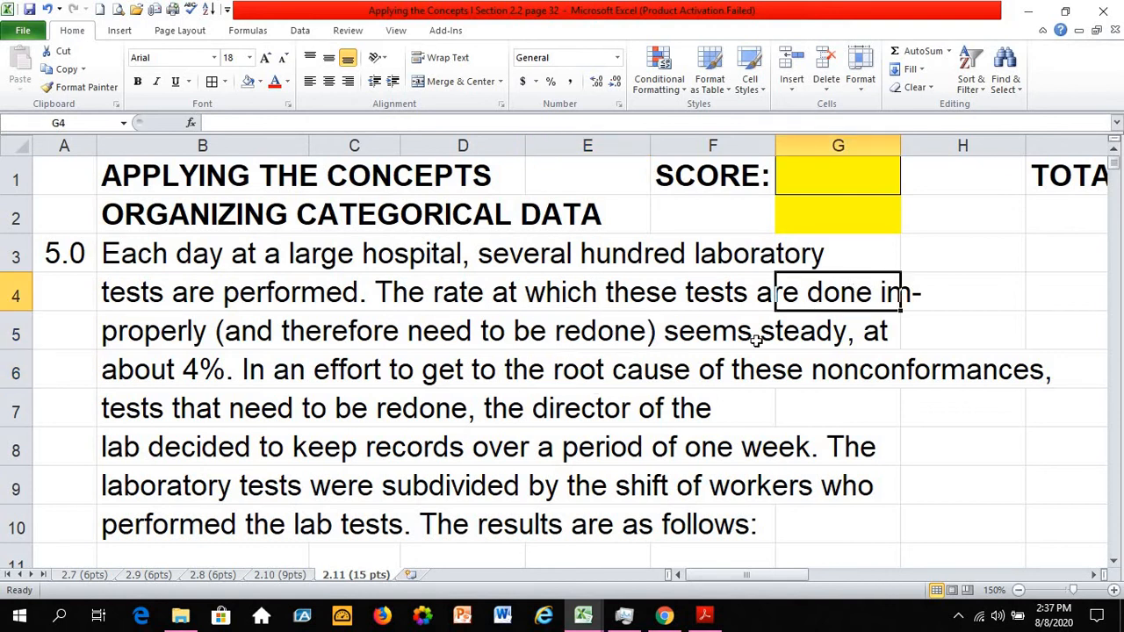
# - Examine the Day shift's nonconforming, conforming and total counts in the lab tests table
pyautogui.scroll(-3, 507, 390)
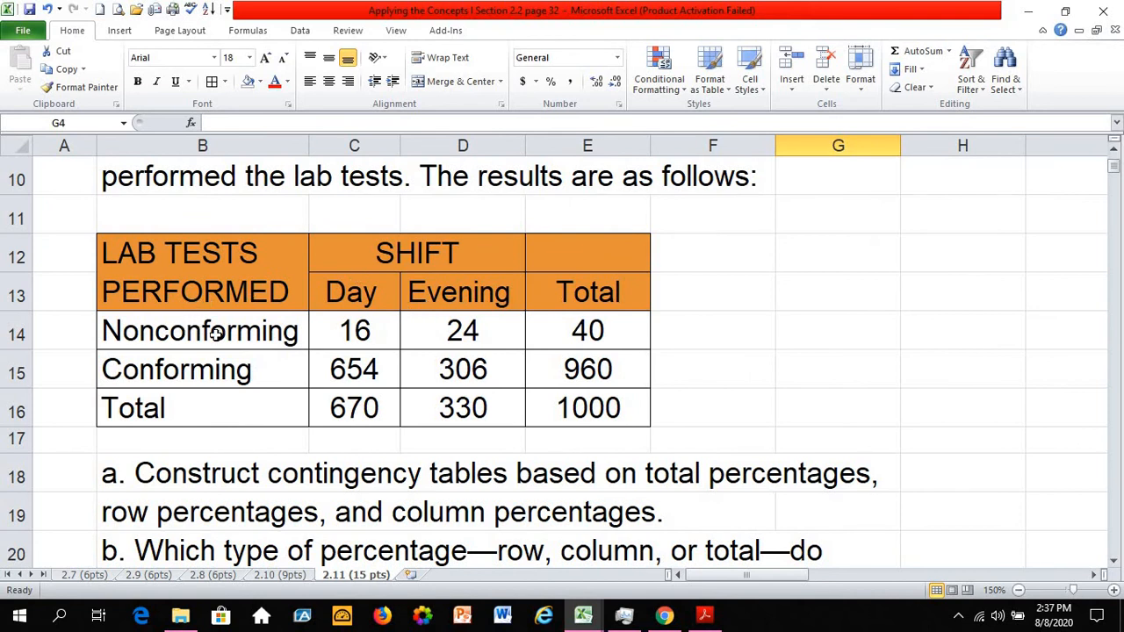
pyautogui.click(349, 332)
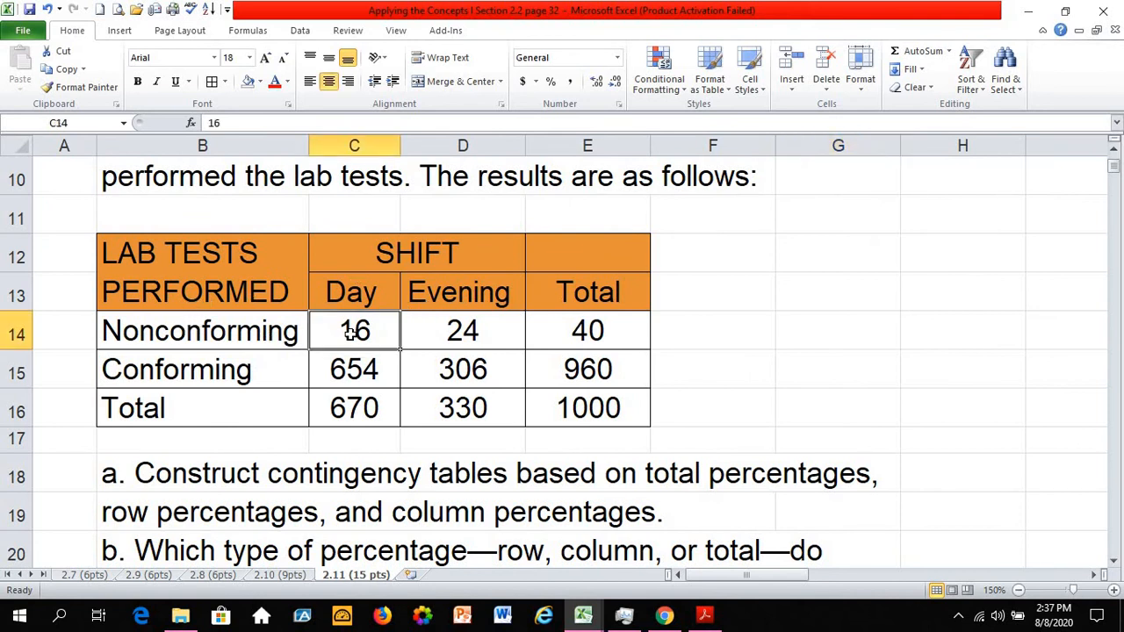
pyautogui.click(351, 411)
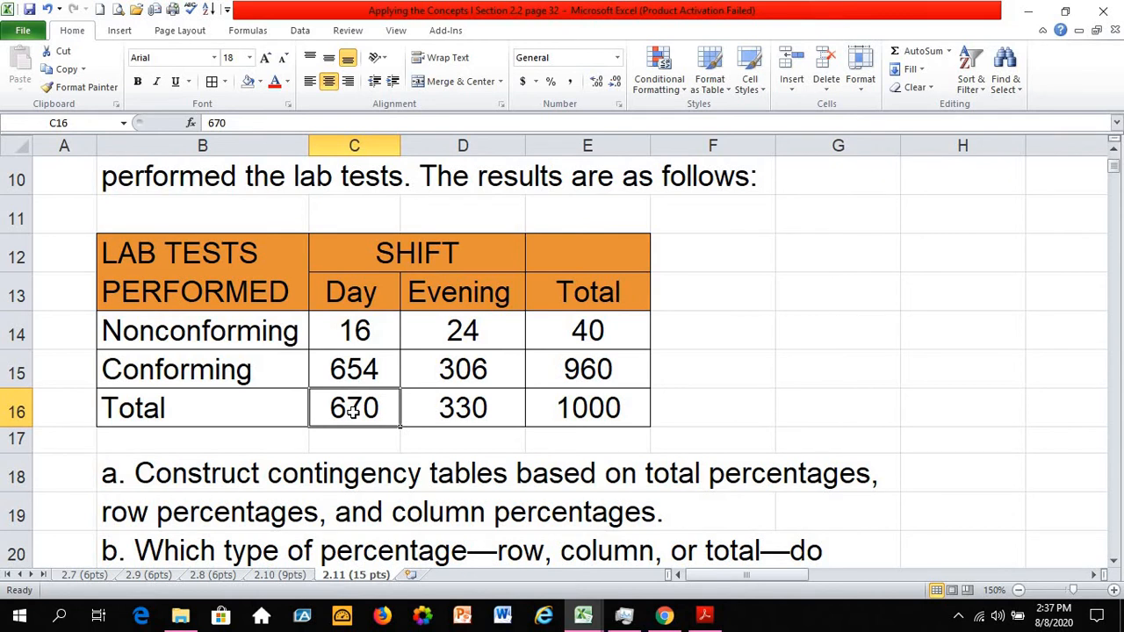
pyautogui.click(362, 332)
pyautogui.click(370, 369)
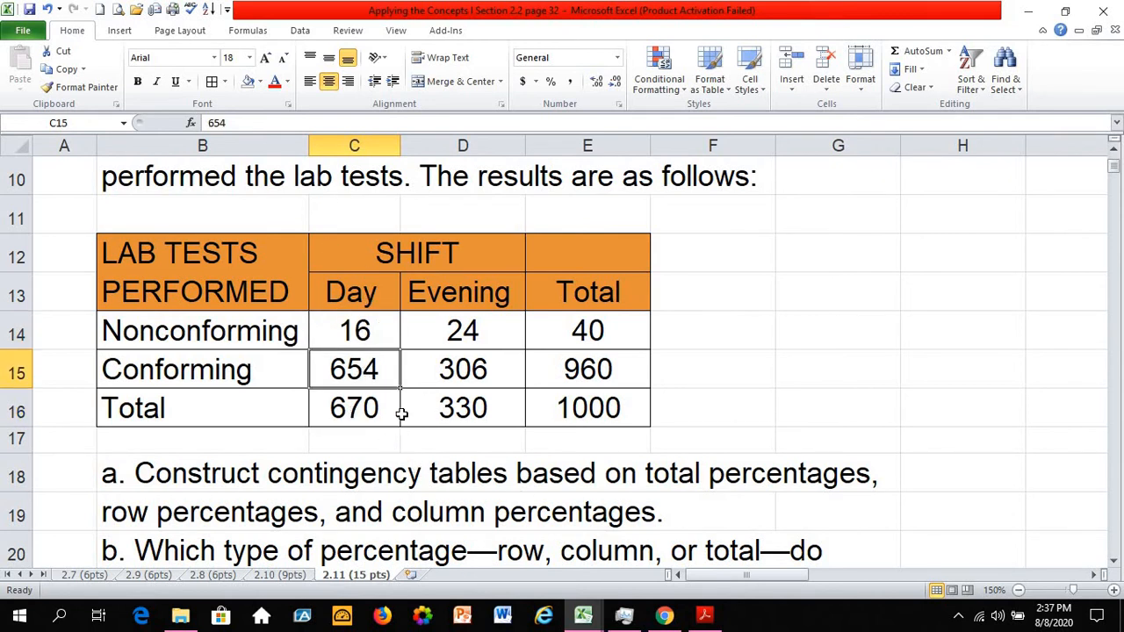
pyautogui.click(363, 330)
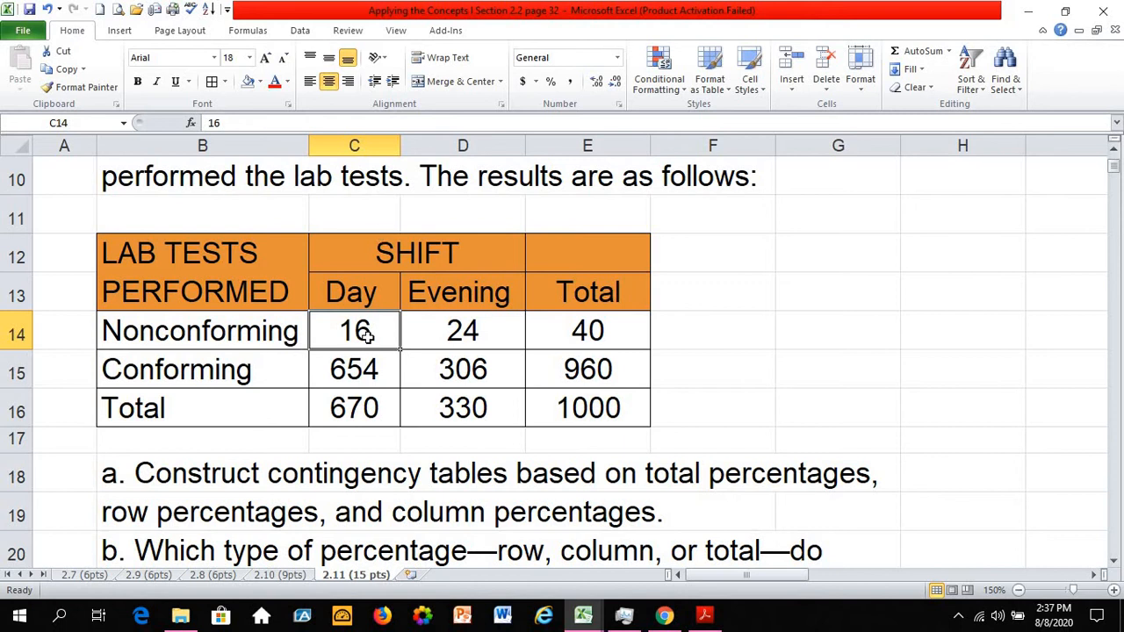
# - Examine the Evening shift's nonconforming and total counts and compare its total with the Day shift's
pyautogui.click(481, 420)
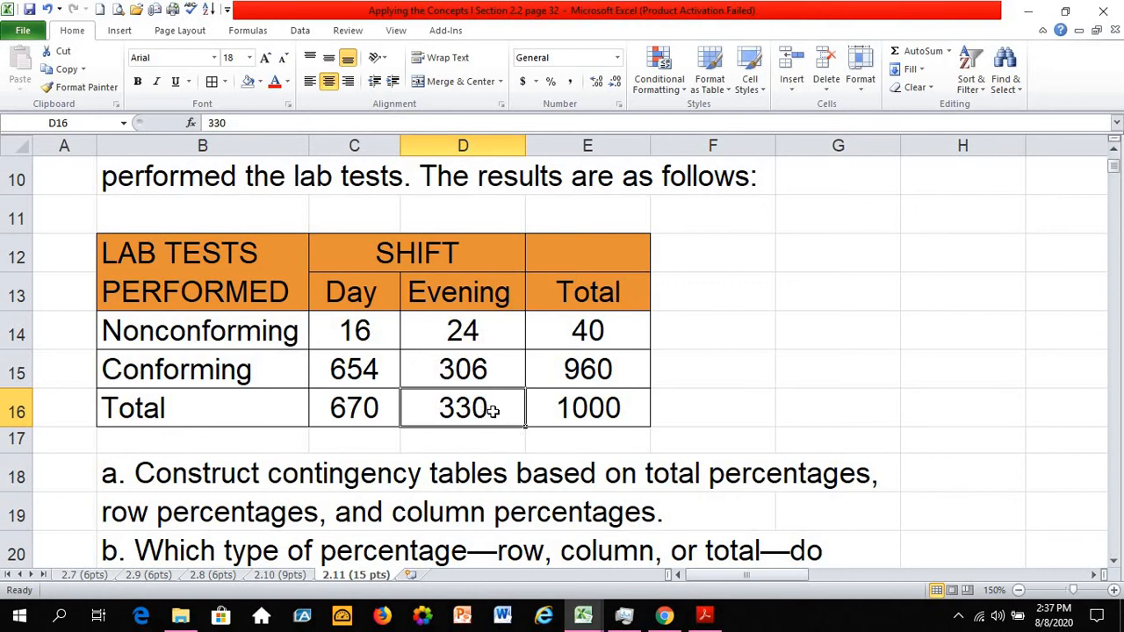
pyautogui.click(470, 332)
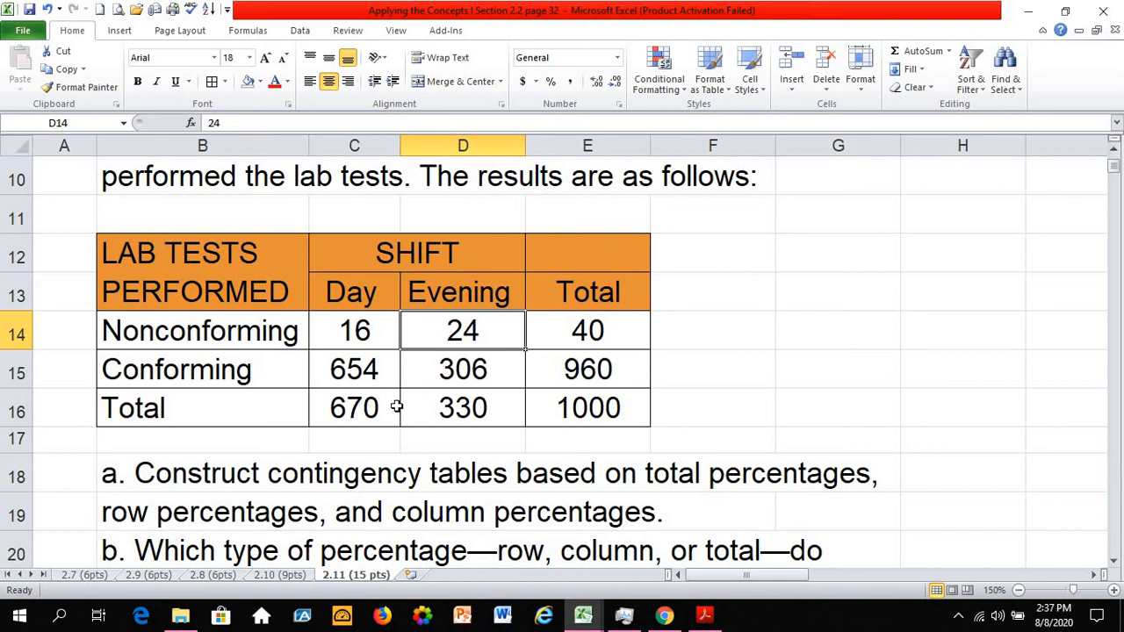
pyautogui.click(462, 406)
pyautogui.click(380, 407)
pyautogui.click(458, 407)
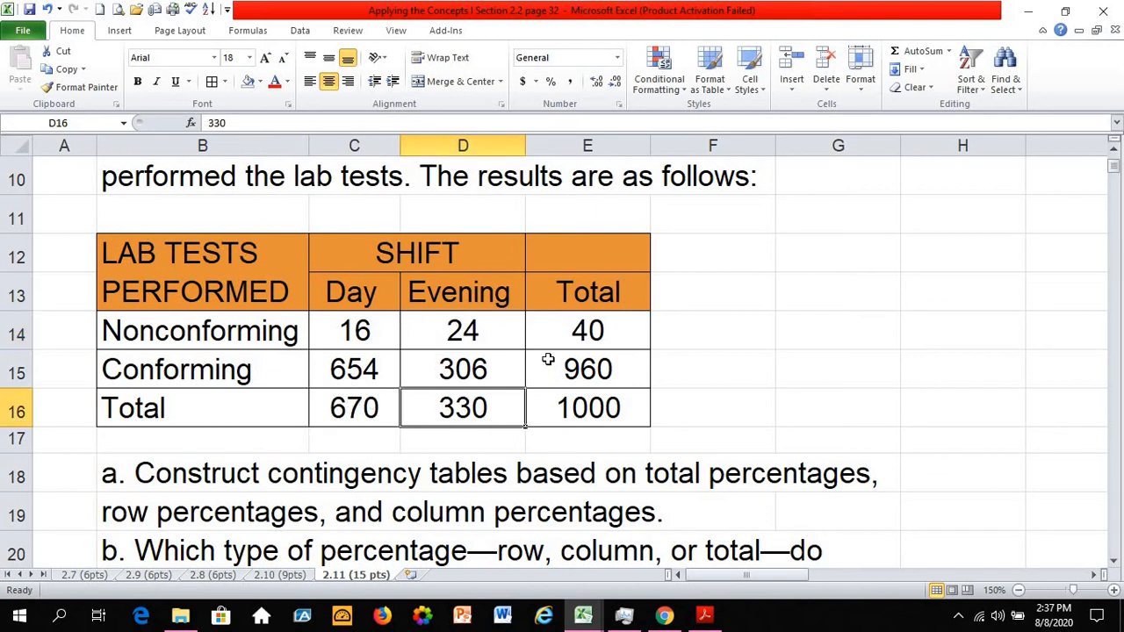
# - Review the Total column of the lab tests table for nonconforming tests, conforming tests and the grand total
pyautogui.click(609, 333)
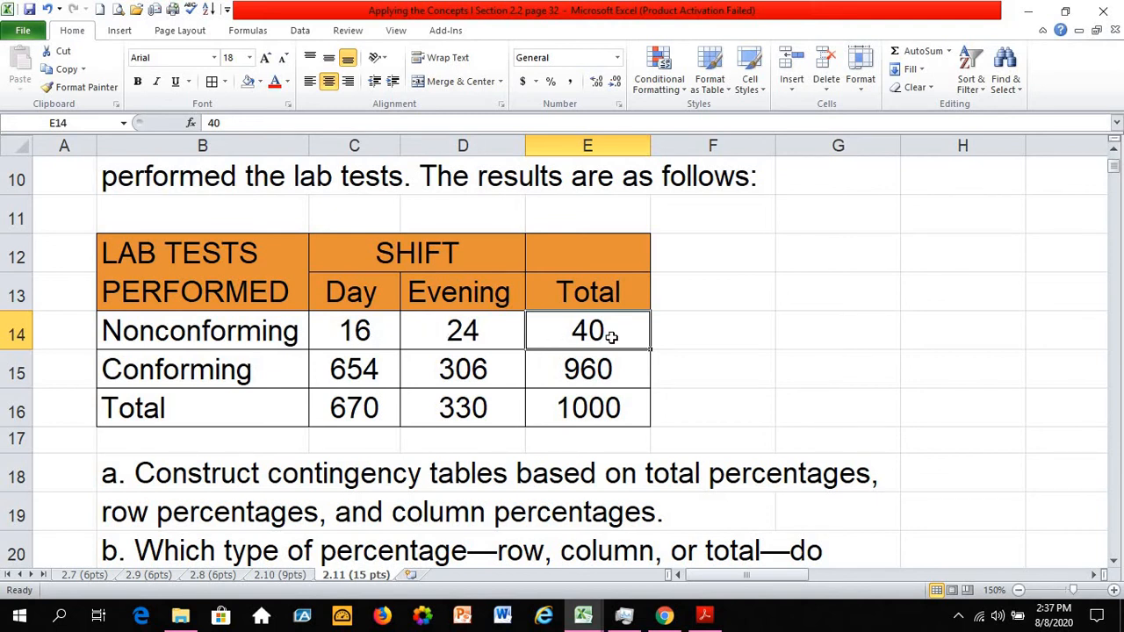
pyautogui.click(264, 380)
pyautogui.click(632, 384)
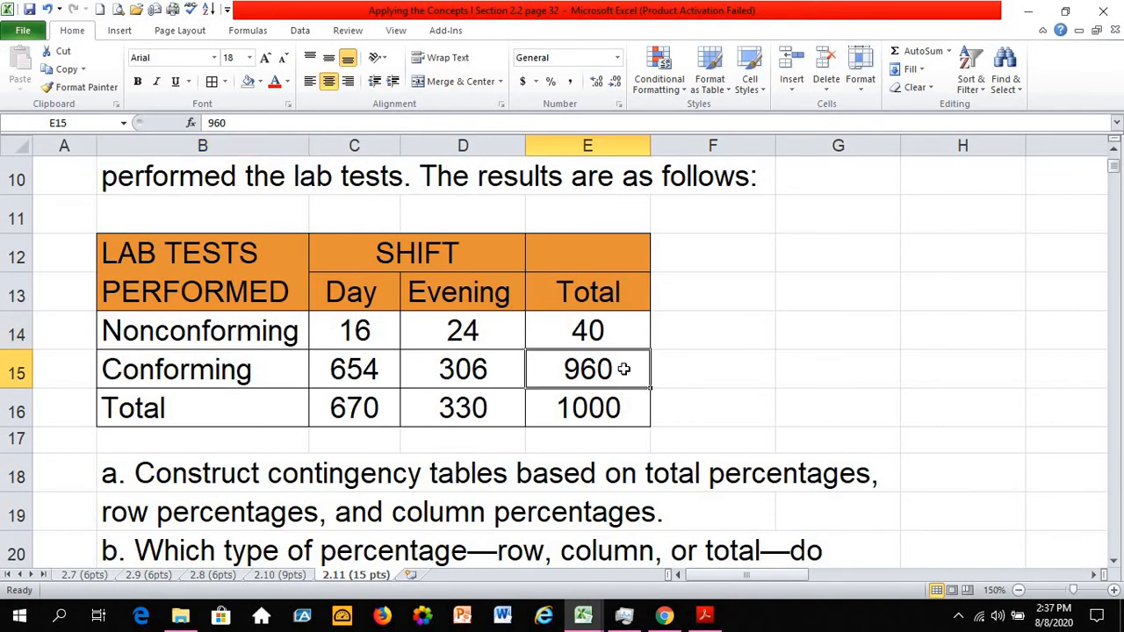
pyautogui.click(617, 418)
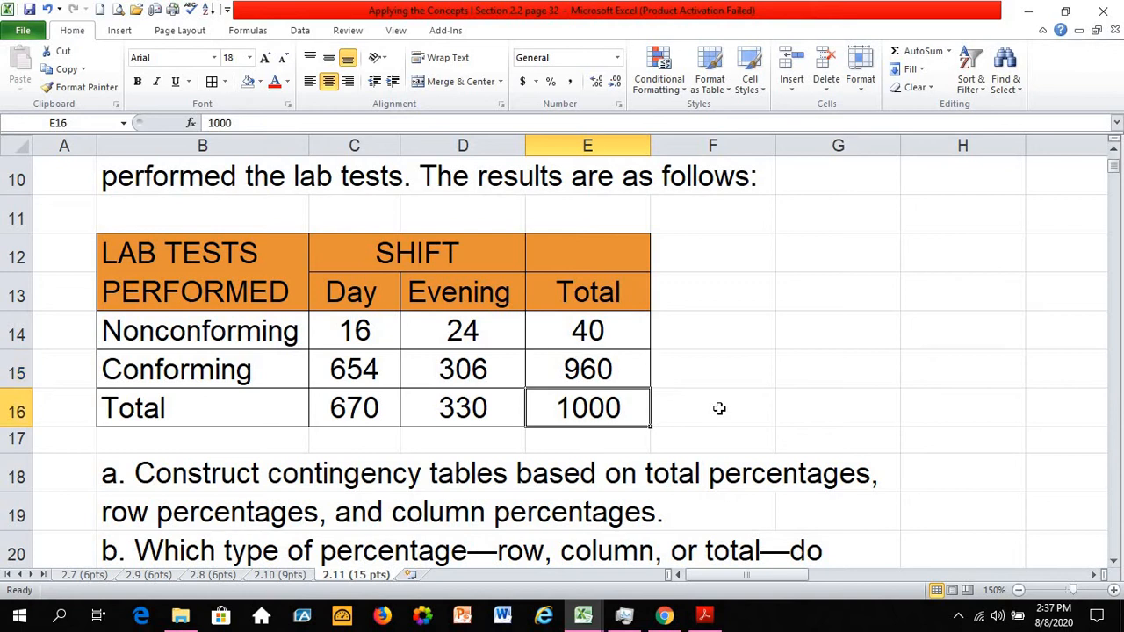
# - Read questions a to c below the lab tests table and go to the Total Percentages table in the solution
pyautogui.click(160, 481)
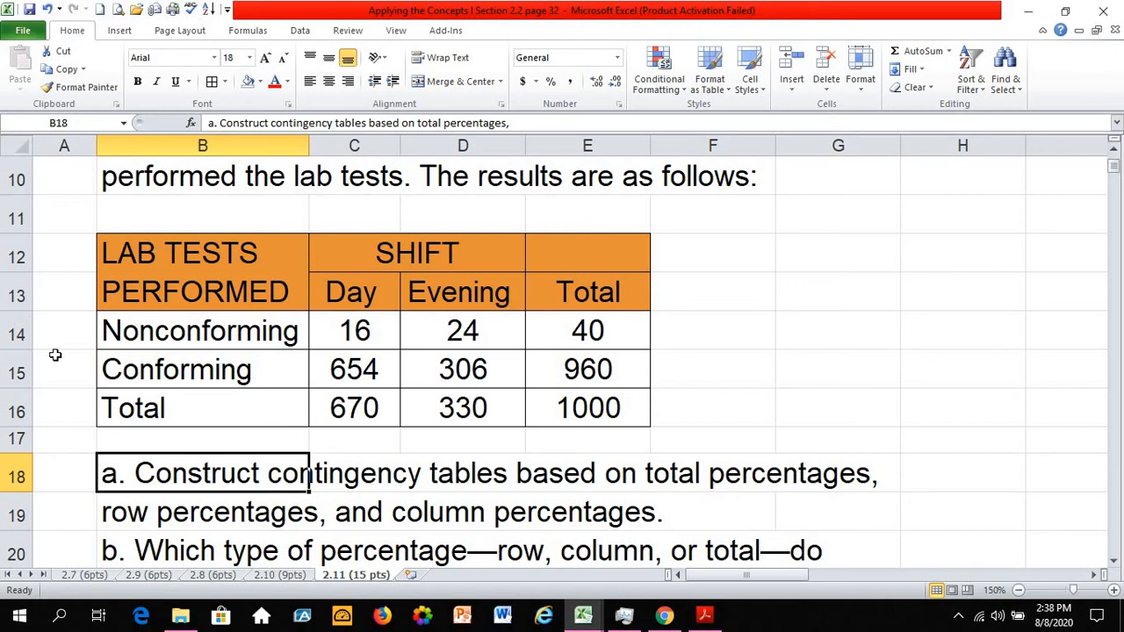
pyautogui.scroll(-3, 156, 508)
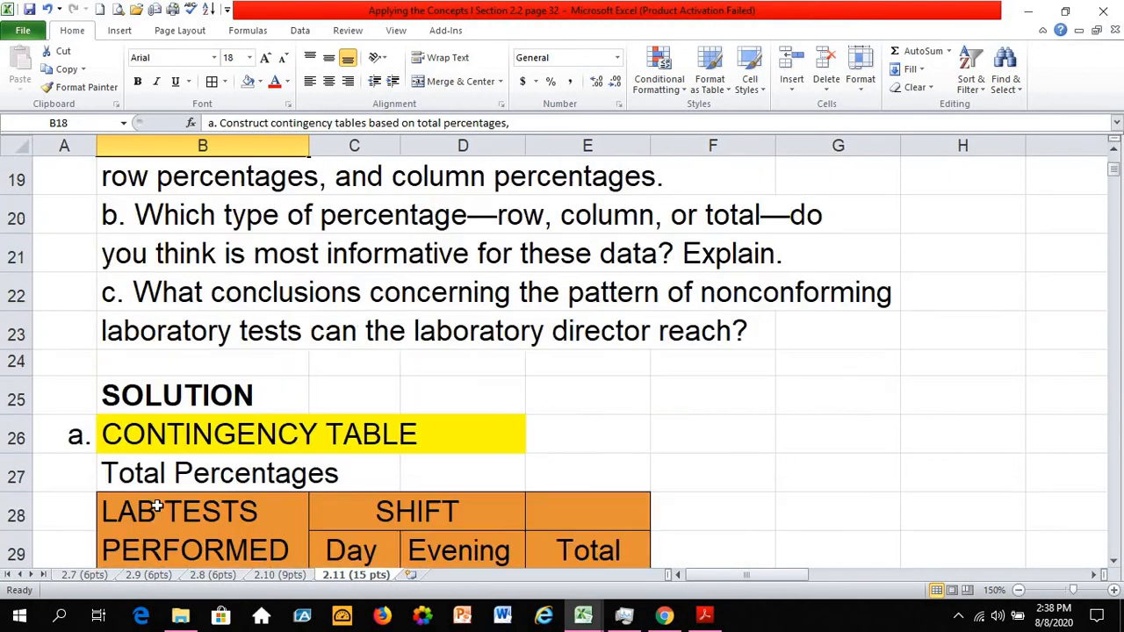
pyautogui.scroll(-1, 156, 507)
pyautogui.scroll(-1, 156, 503)
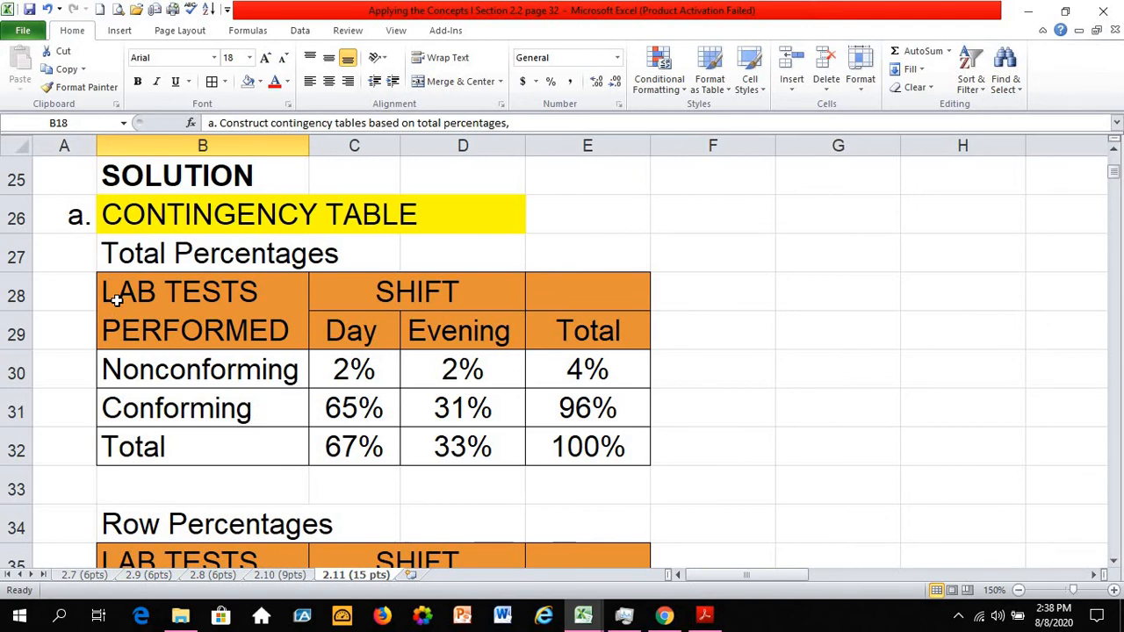
# - Trace the Total Percentages formula for Day Nonconforming to its source count and the grand total in the lab tests table
pyautogui.click(351, 369)
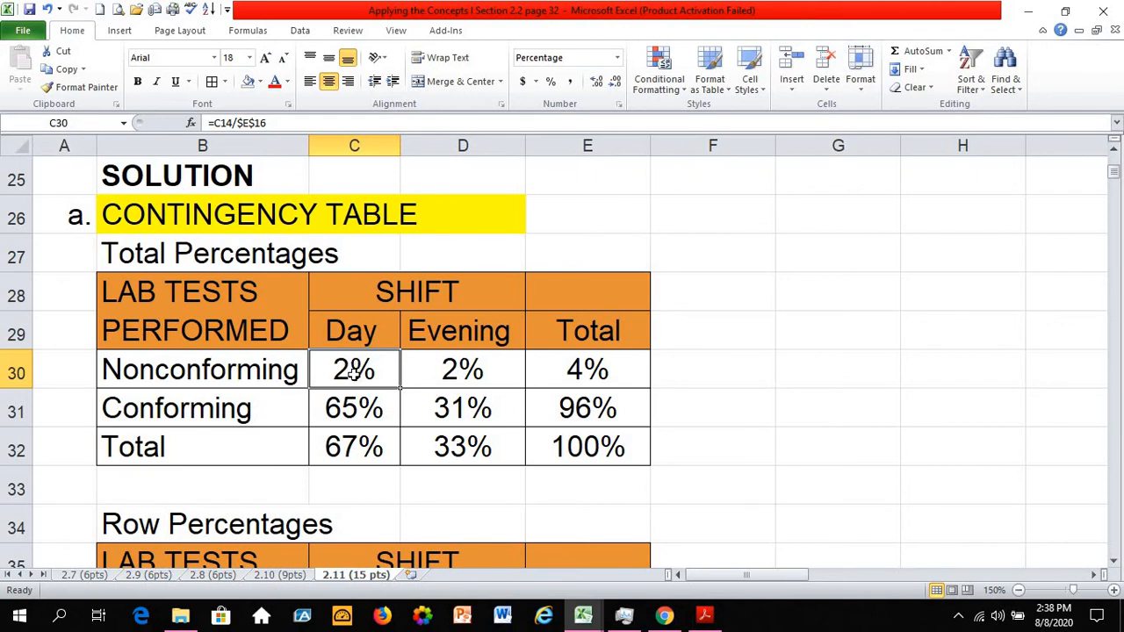
pyautogui.scroll(5, 354, 368)
pyautogui.click(363, 329)
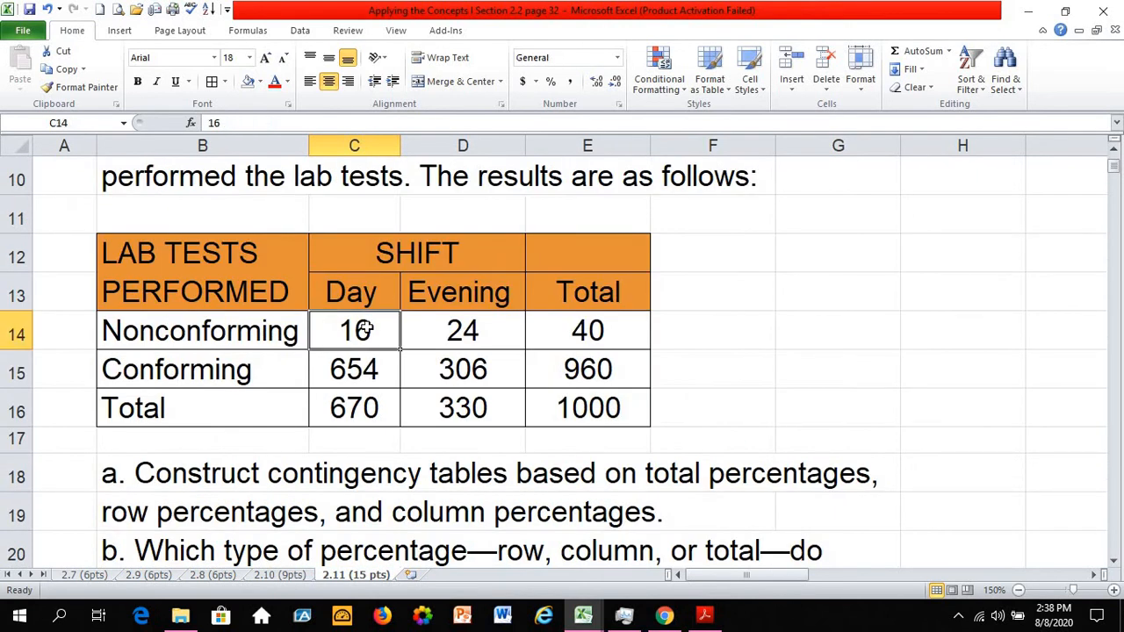
pyautogui.click(604, 413)
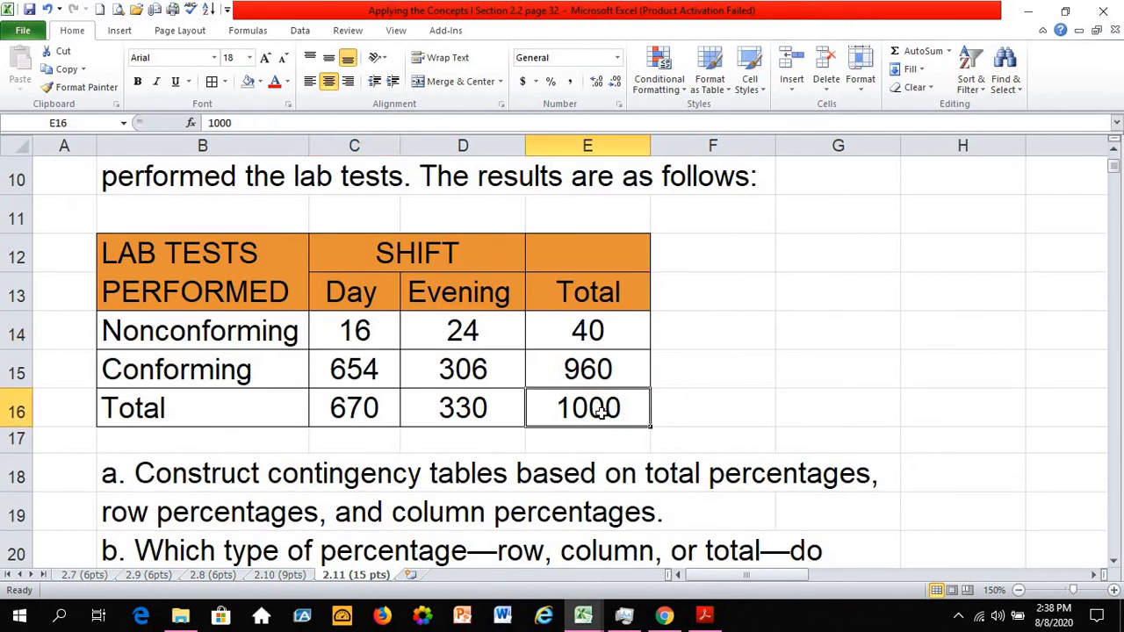
# - Go through the remaining Day, Evening and Total counts in the lab tests table that the total percentages are based on
pyautogui.click(373, 336)
pyautogui.click(355, 369)
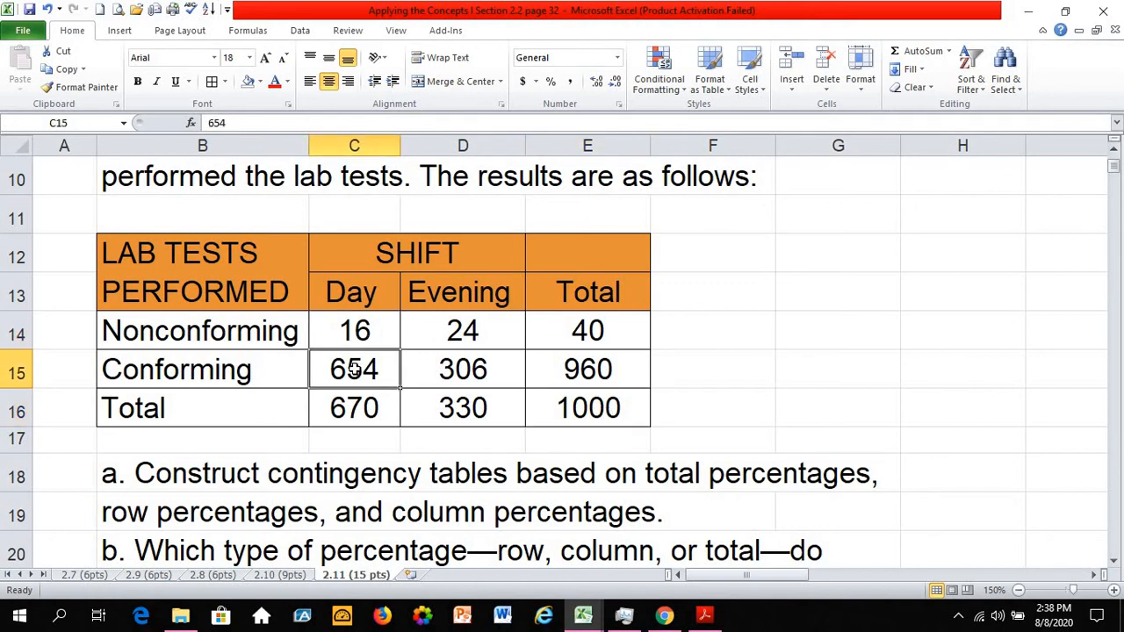
pyautogui.click(472, 373)
pyautogui.click(460, 332)
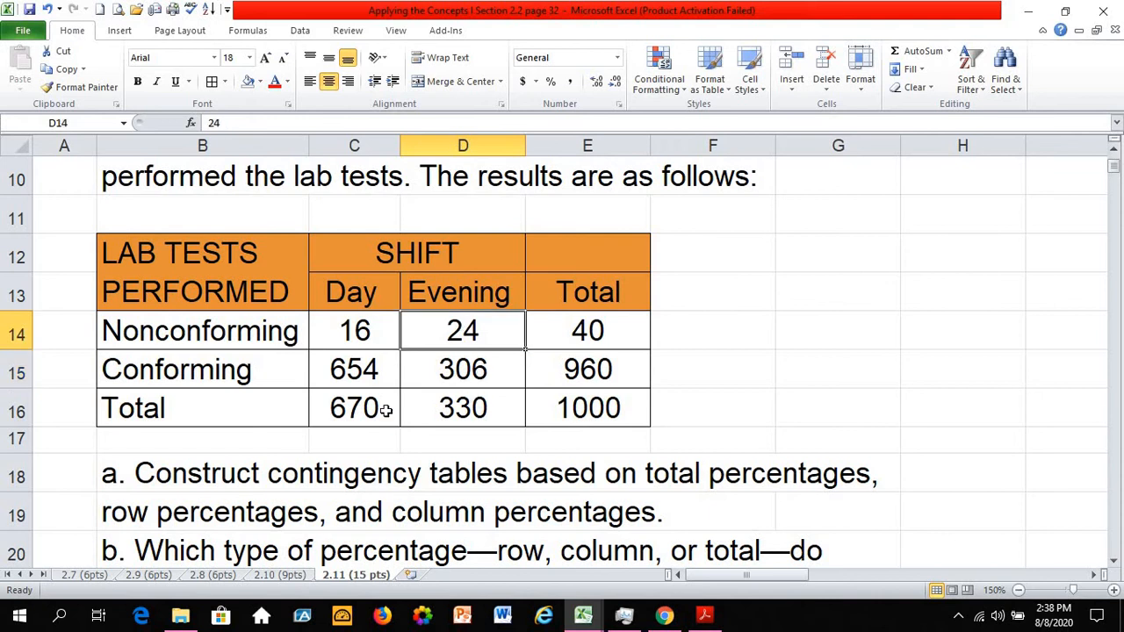
pyautogui.click(381, 409)
pyautogui.click(603, 369)
# - Clear all percentages from C30:E32 in the Total Percentages table
pyautogui.scroll(-4, 455, 413)
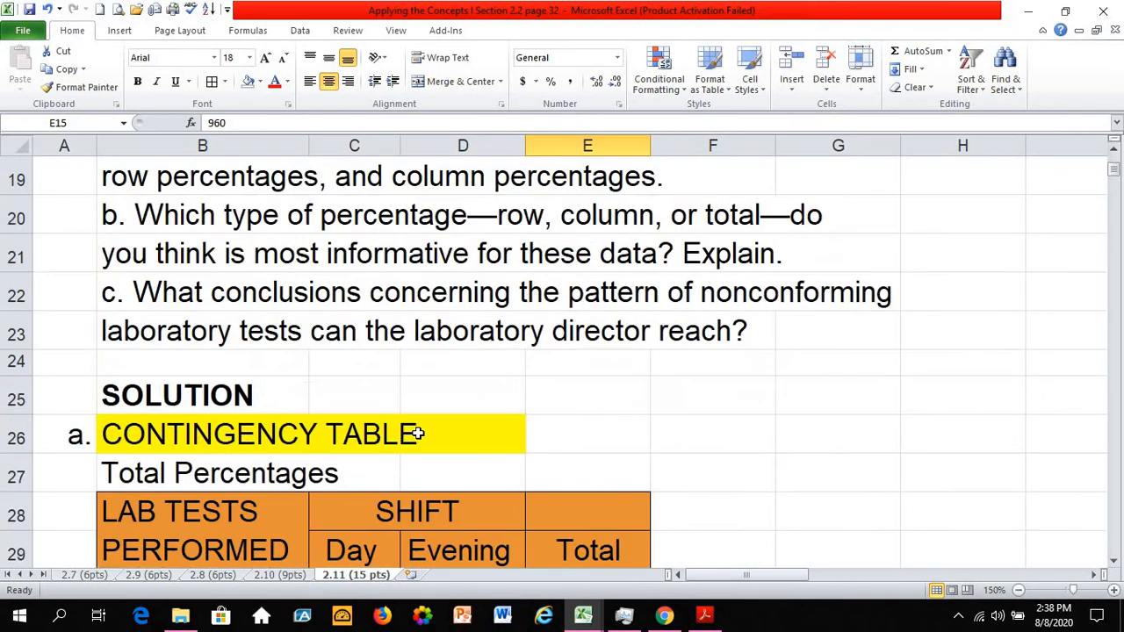
pyautogui.click(357, 474)
pyautogui.scroll(-1, 377, 510)
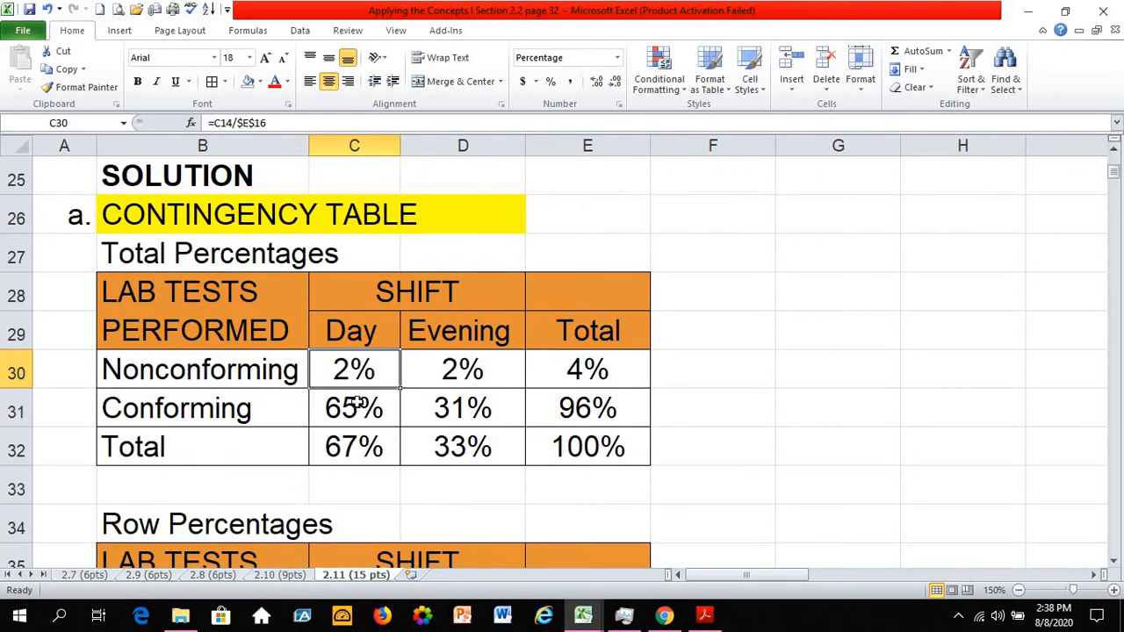
pyautogui.keyDown('shift'); pyautogui.click(557, 437); pyautogui.keyUp('shift')
pyautogui.press('Delete')
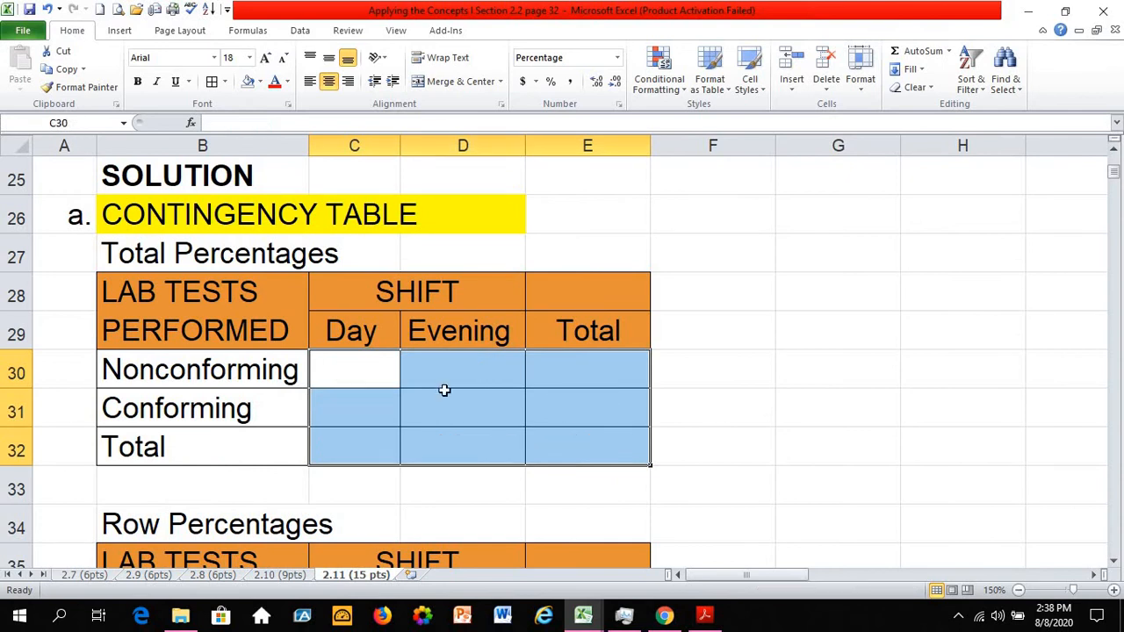
# - Enter a formula in C30 dividing the Day Nonconforming count C14 by the grand total E16
pyautogui.click(349, 379)
pyautogui.write('=')
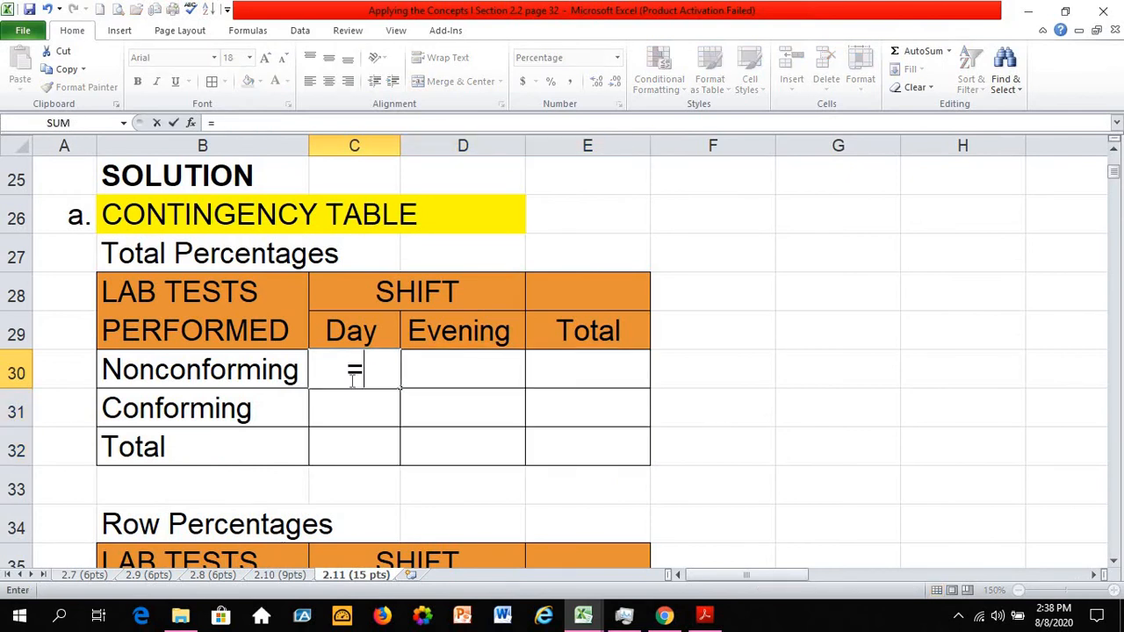
pyautogui.scroll(2, 356, 382)
pyautogui.scroll(3, 356, 382)
pyautogui.click(360, 331)
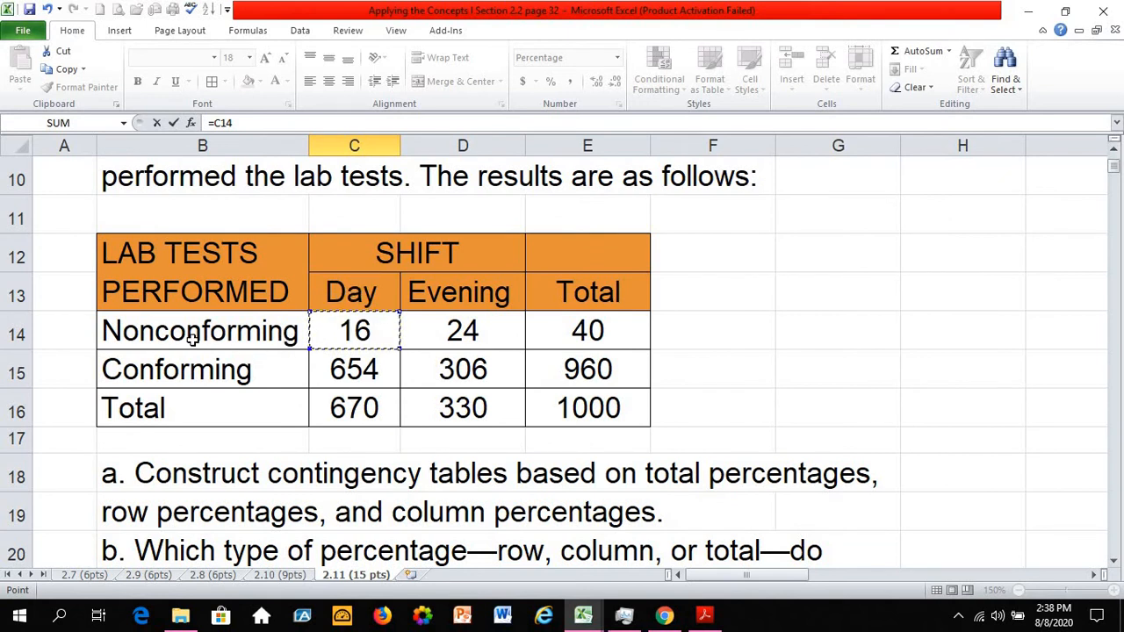
pyautogui.scroll(-5, 369, 360)
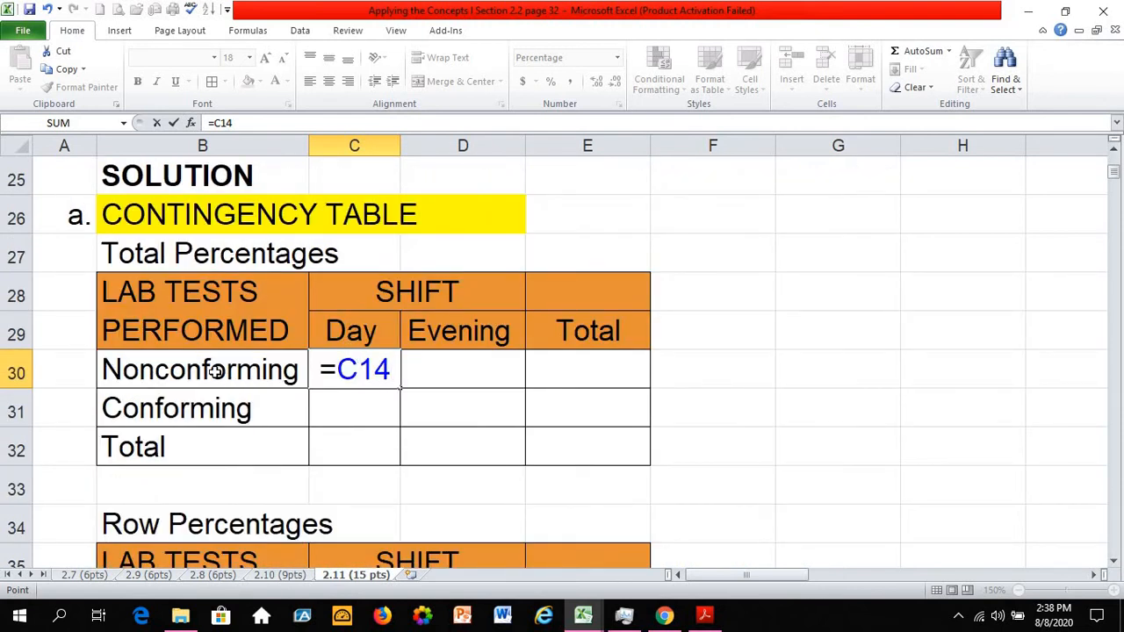
pyautogui.scroll(5, 356, 378)
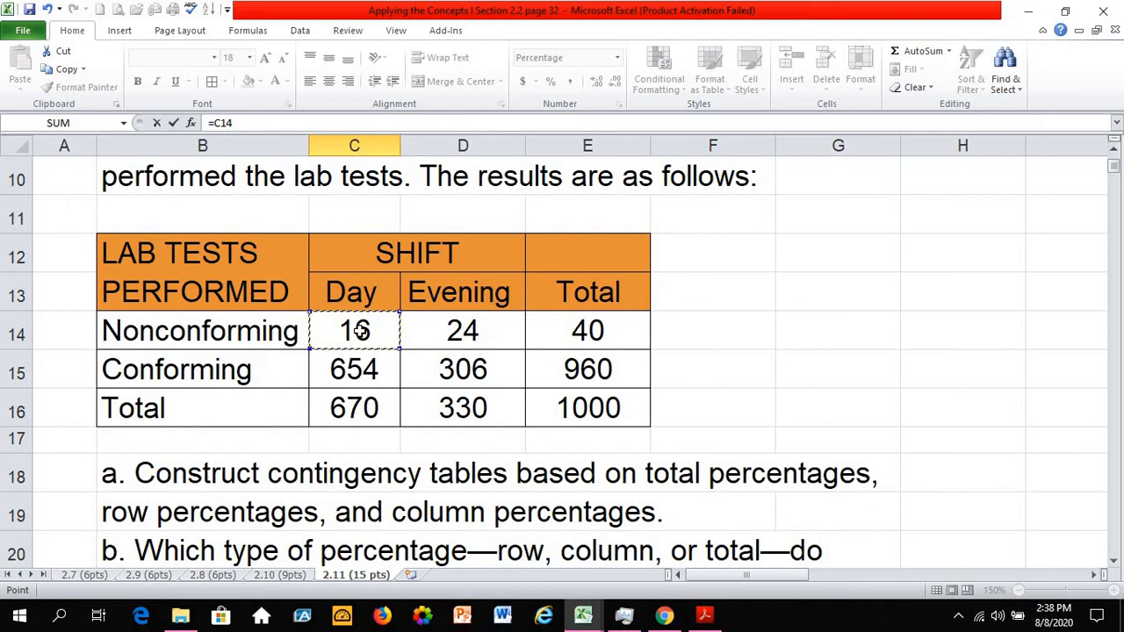
pyautogui.write('/')
pyautogui.click(577, 418)
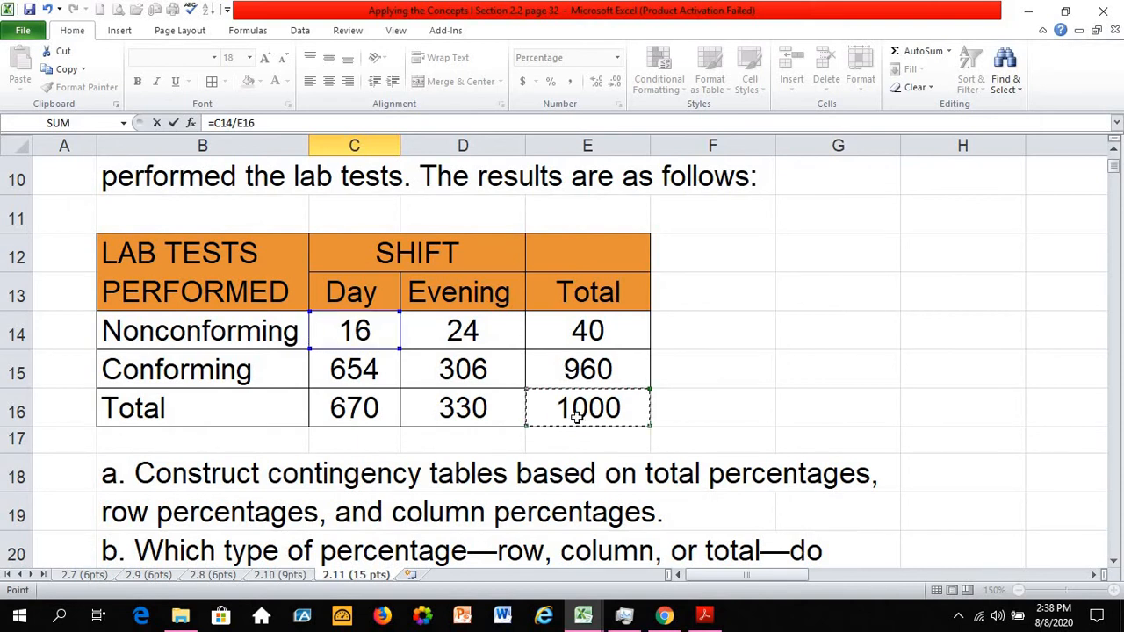
pyautogui.press('Return')
pyautogui.scroll(-1, 420, 457)
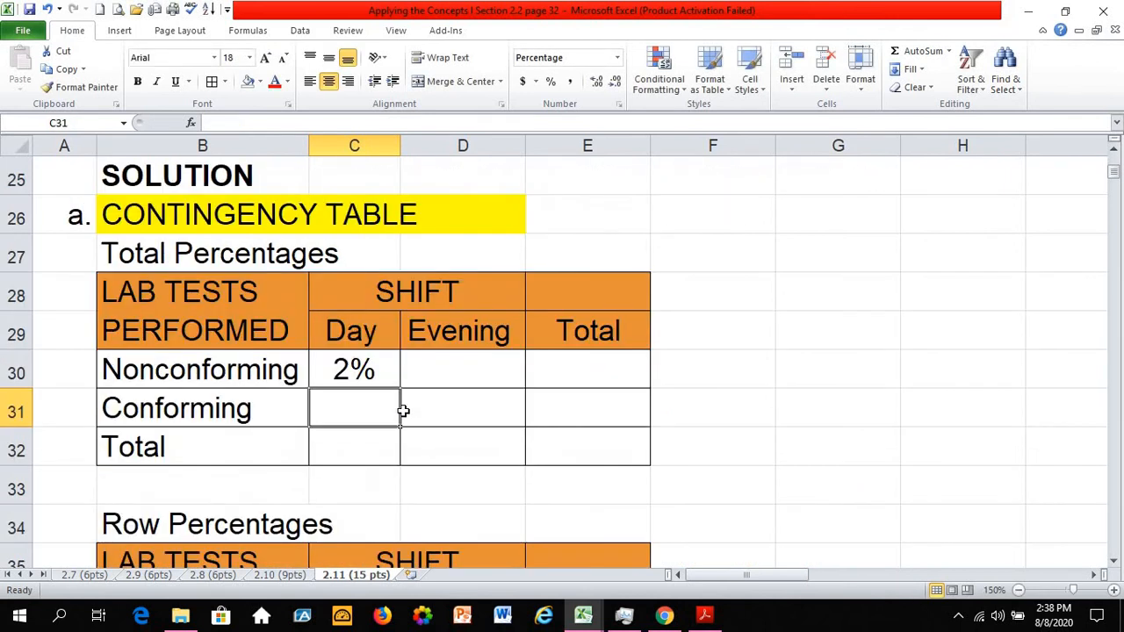
# - Try one decimal place and the General number format on C30, and return it to a whole-number percentage
pyautogui.click(354, 369)
pyautogui.click(598, 83)
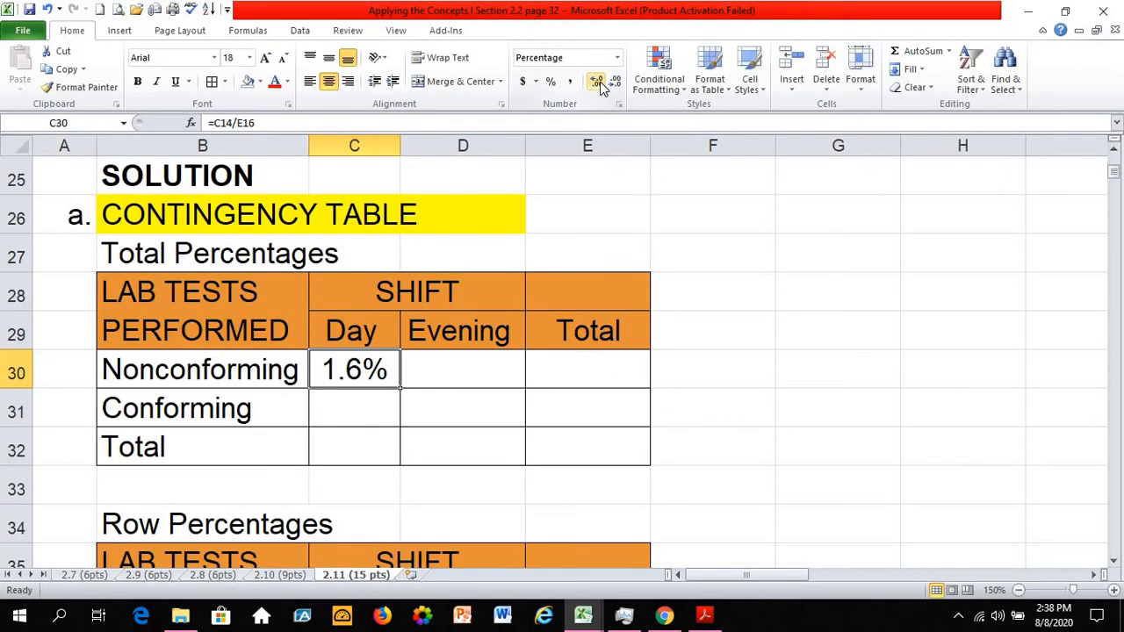
pyautogui.click(617, 83)
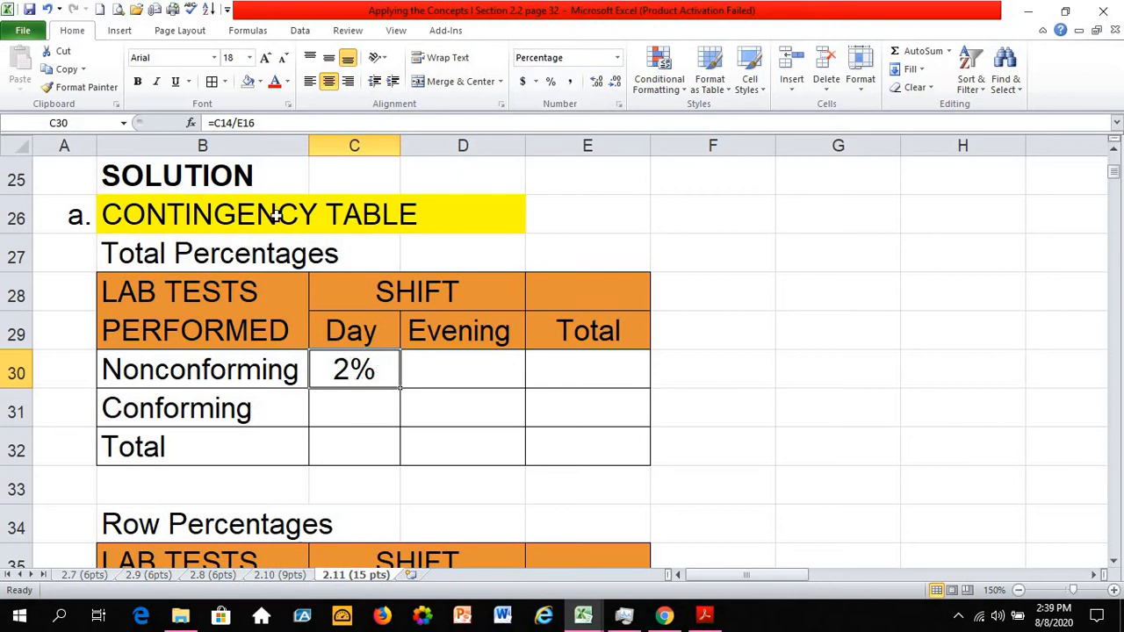
pyautogui.click(617, 58)
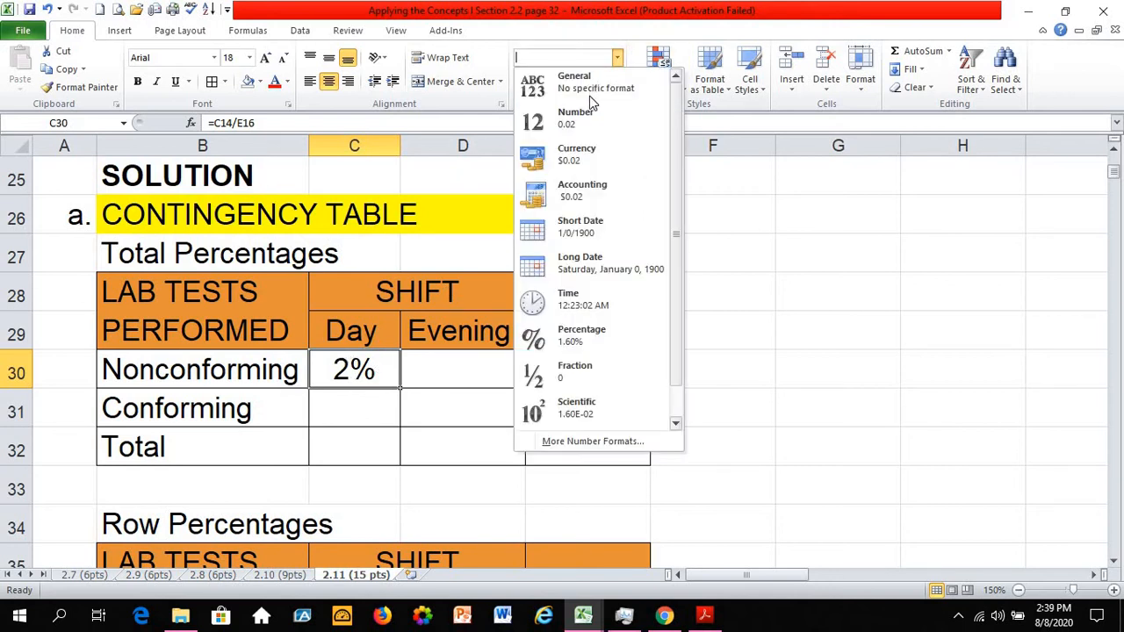
pyautogui.click(580, 81)
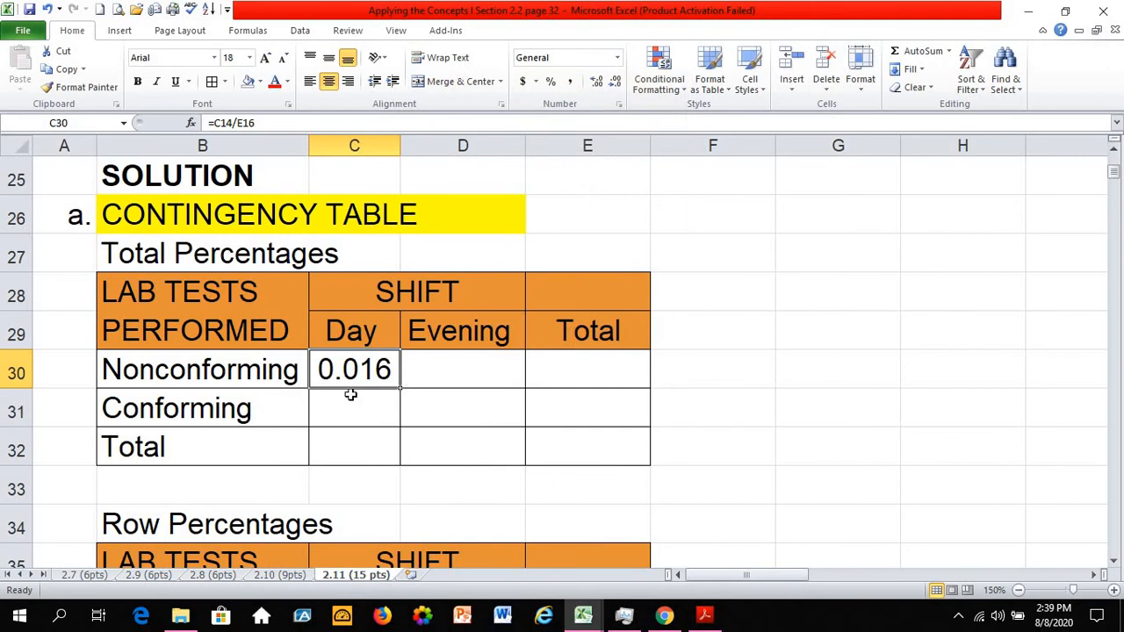
pyautogui.click(550, 80)
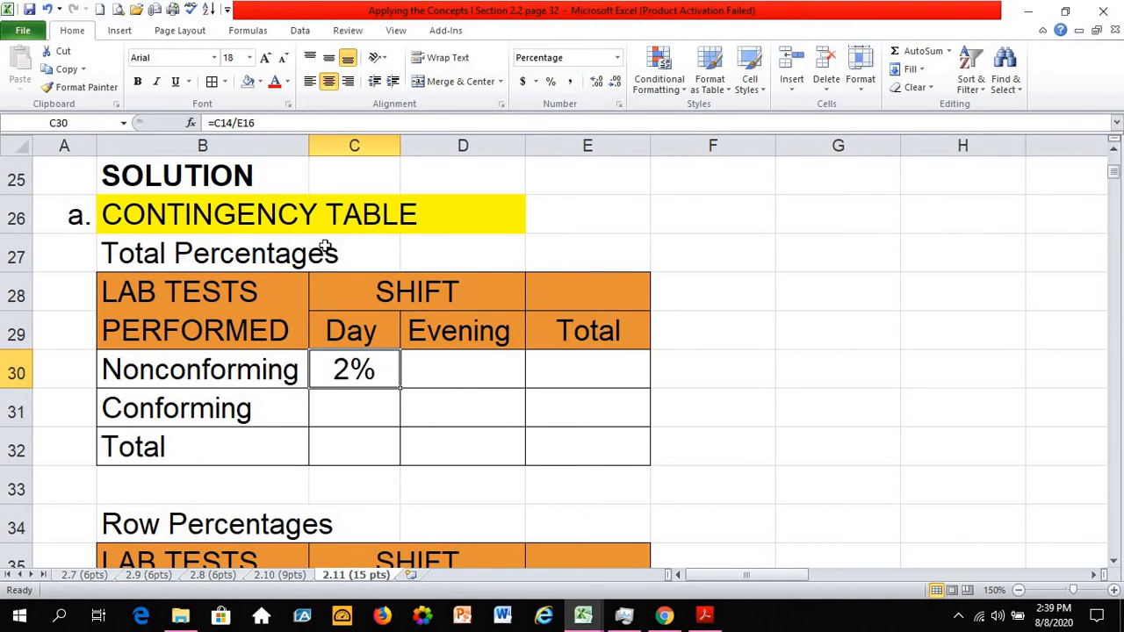
# - Make the grand total reference absolute in C30 so the formula reads =C14/$E$16
pyautogui.click(318, 126)
pyautogui.press('Left')
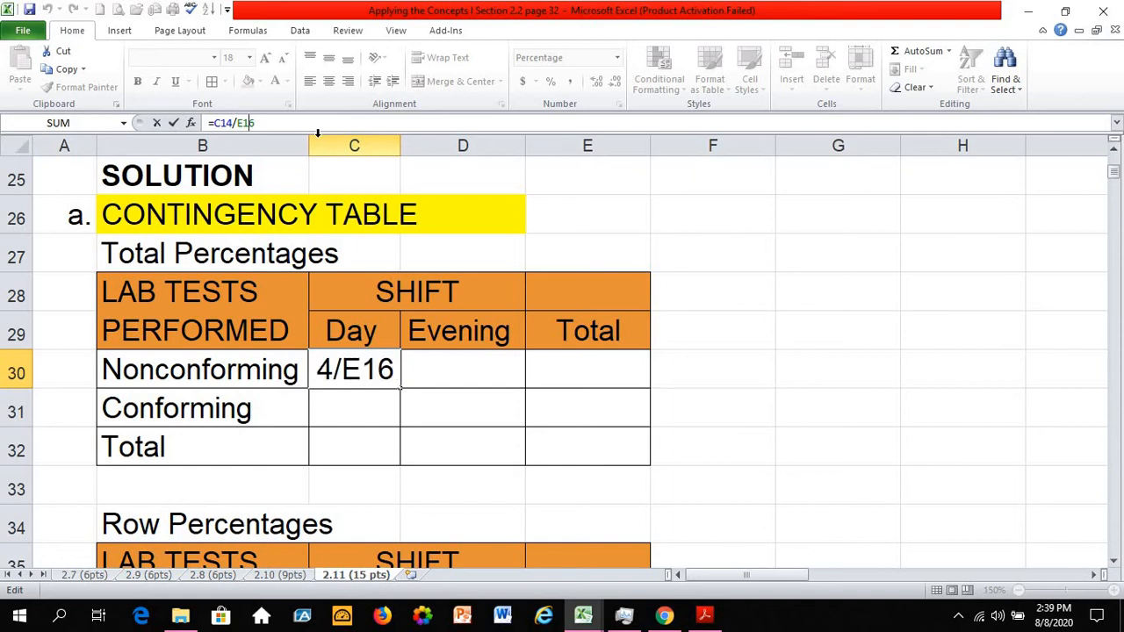
pyautogui.press('F4')
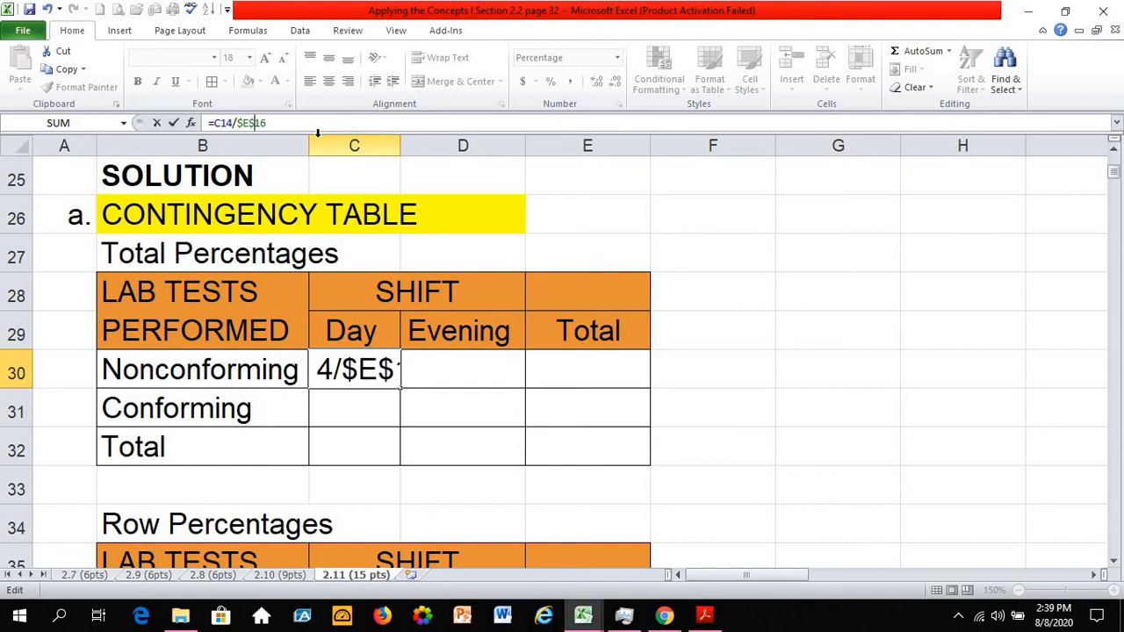
pyautogui.press('Return')
pyautogui.click(373, 375)
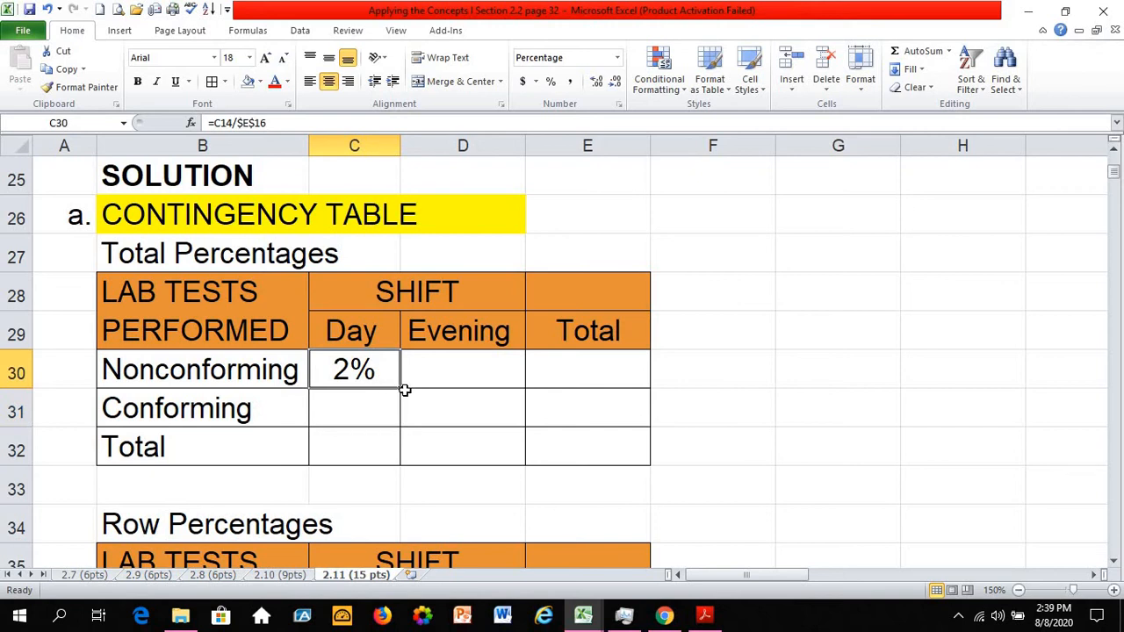
# - Fill the C30 formula across and down the Total Percentages table through E32
pyautogui.click(405, 390)
pyautogui.click(373, 379)
pyautogui.moveTo(546, 376); pyautogui.dragTo(650, 471)
pyautogui.click(609, 375)
pyautogui.click(367, 392)
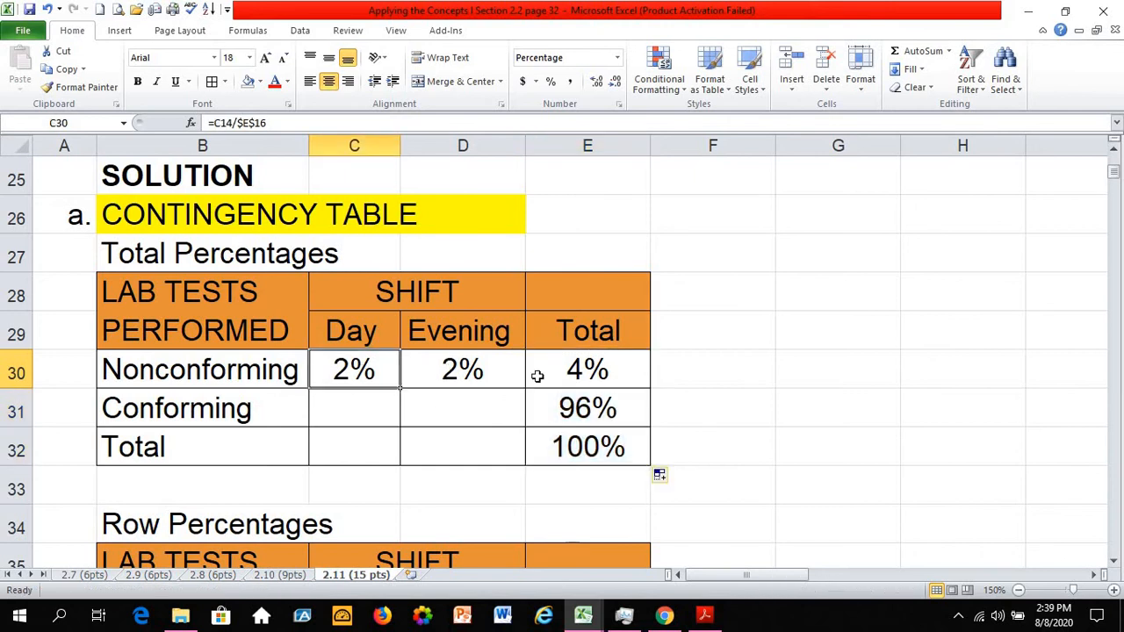
pyautogui.keyDown('shift'); pyautogui.click(535, 371); pyautogui.keyUp('shift')
pyautogui.moveTo(655, 422); pyautogui.dragTo(657, 465)
# - Check the filled Total Percentages and compare the Nonconforming total with the improper test rate stated in the problem text
pyautogui.click(373, 418)
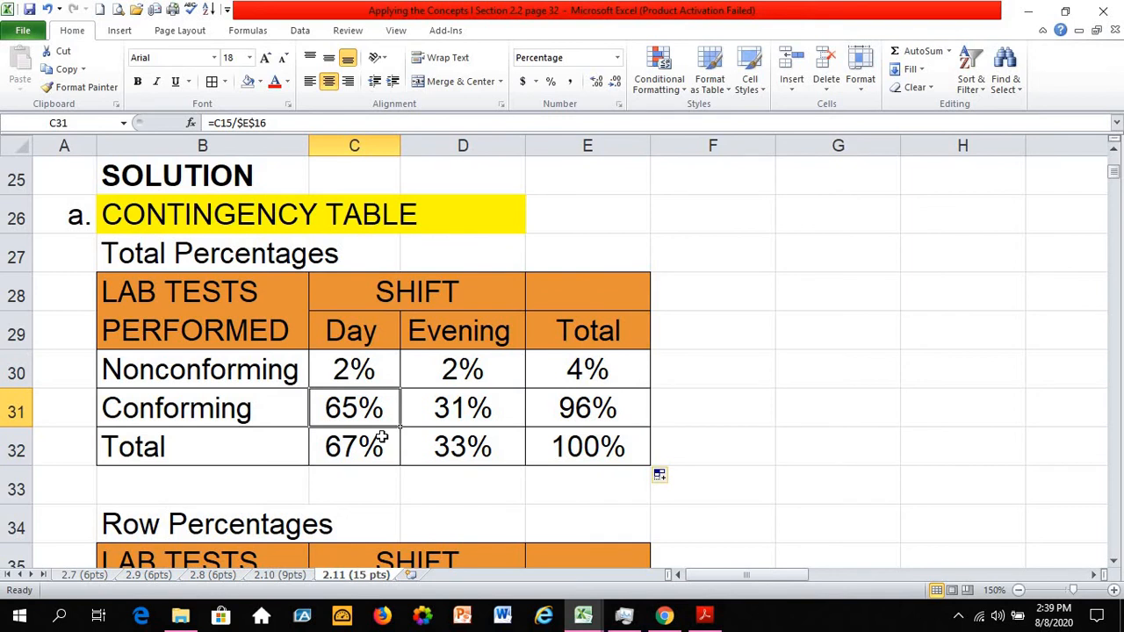
pyautogui.click(358, 373)
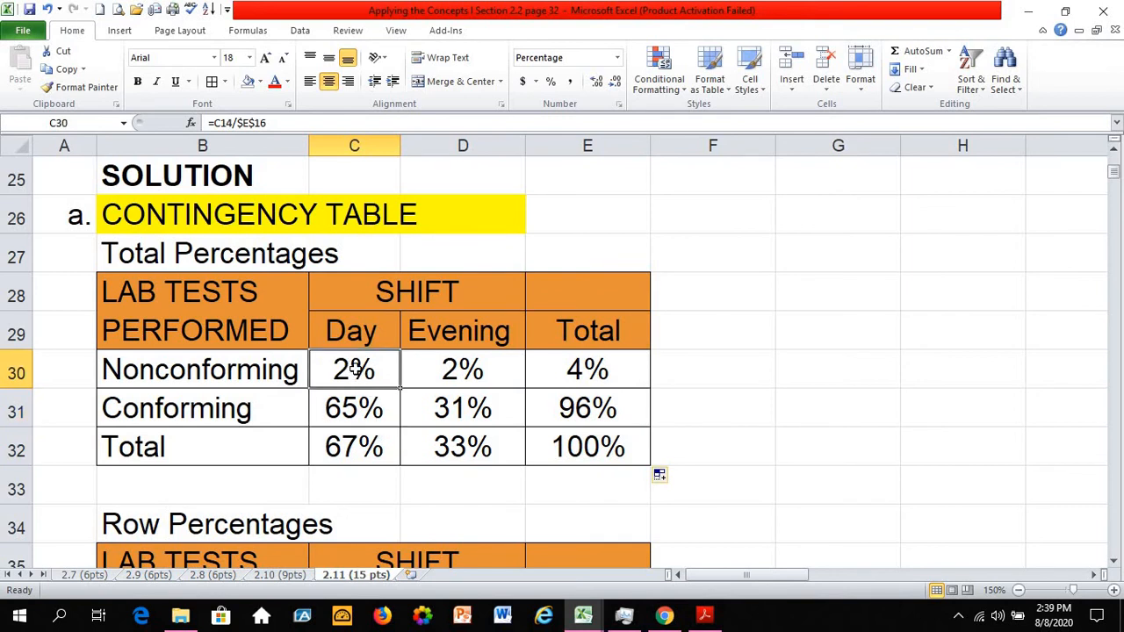
pyautogui.click(602, 372)
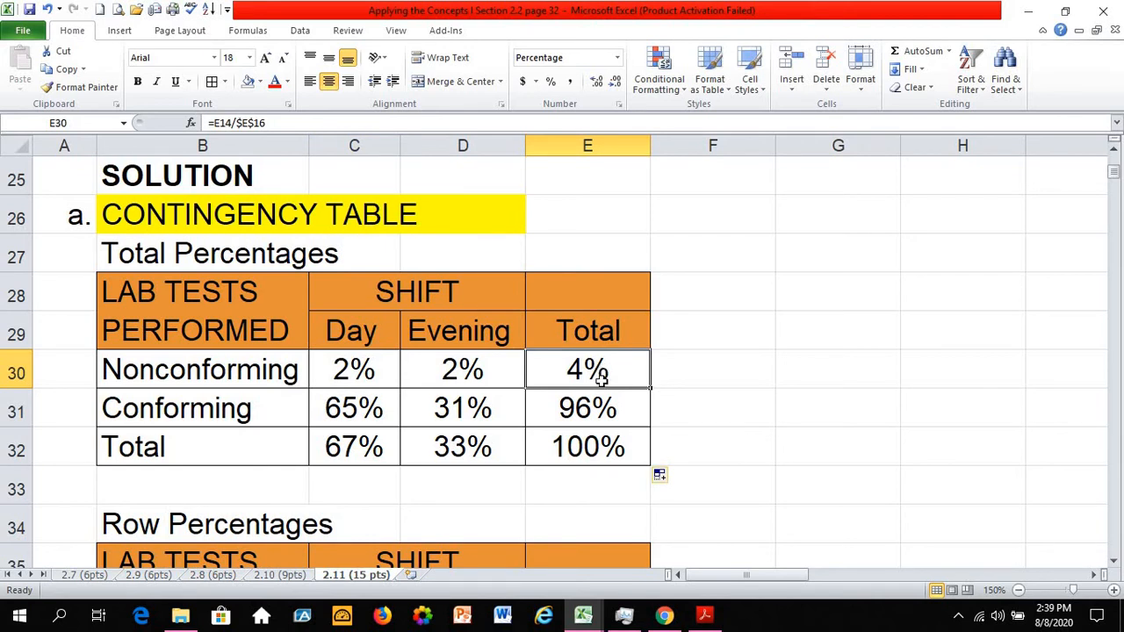
pyautogui.scroll(8, 602, 372)
pyautogui.click(198, 371)
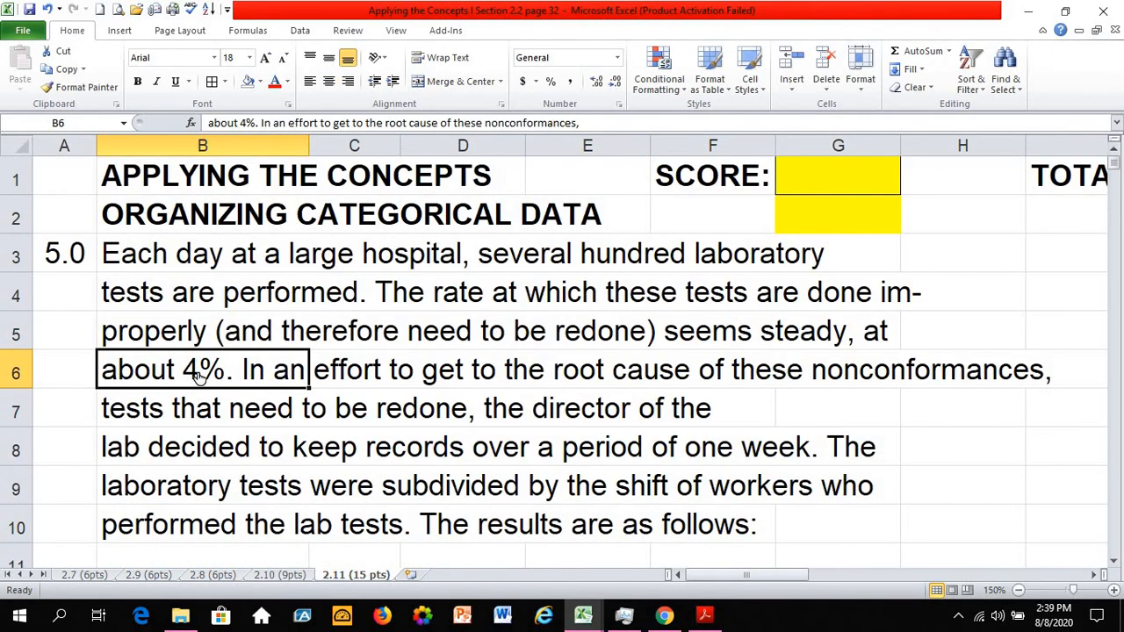
pyautogui.click(726, 337)
pyautogui.click(151, 375)
pyautogui.click(647, 369)
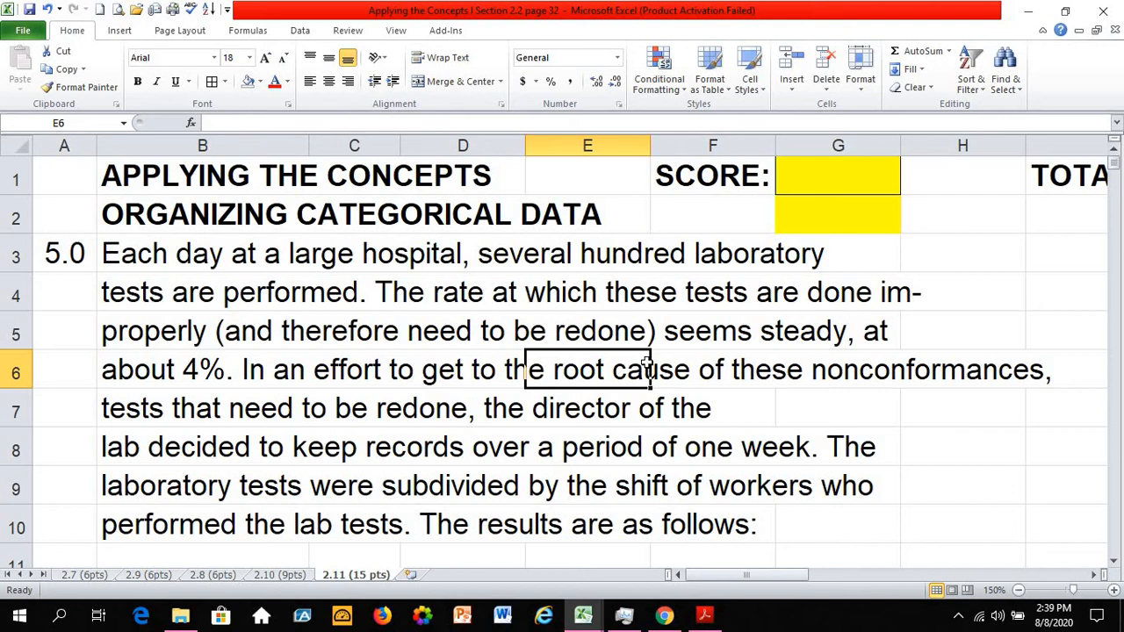
# - Go to the Row Percentages table, highlight its Nonconforming and Conforming rows, and inspect the Day Nonconforming formula
pyautogui.scroll(-7, 647, 363)
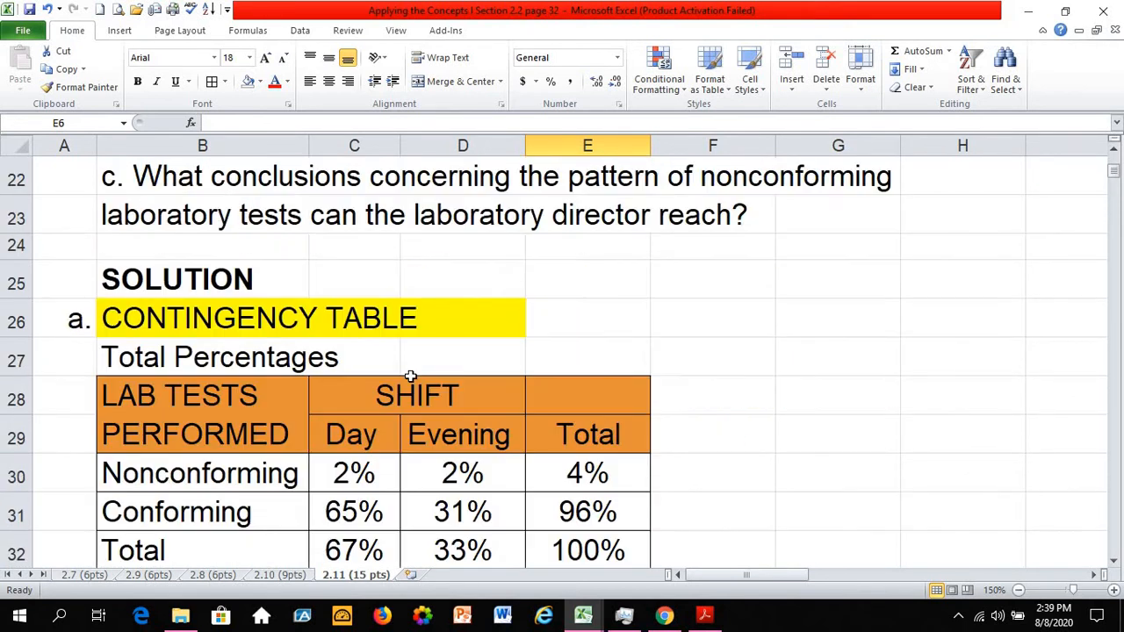
pyautogui.scroll(-1, 410, 375)
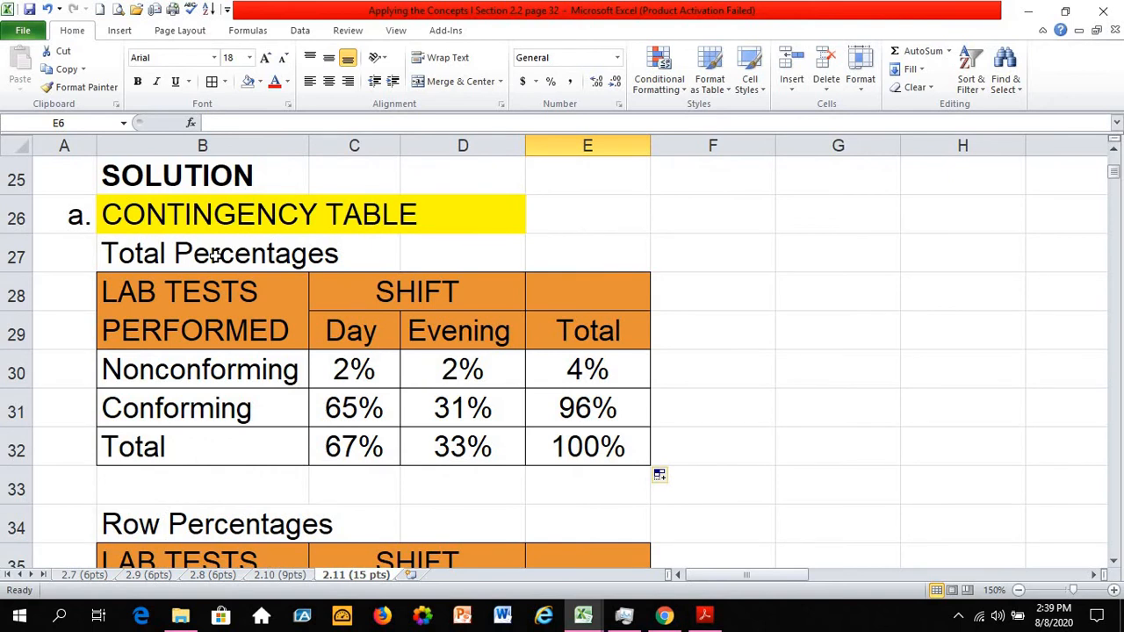
pyautogui.scroll(-2, 219, 285)
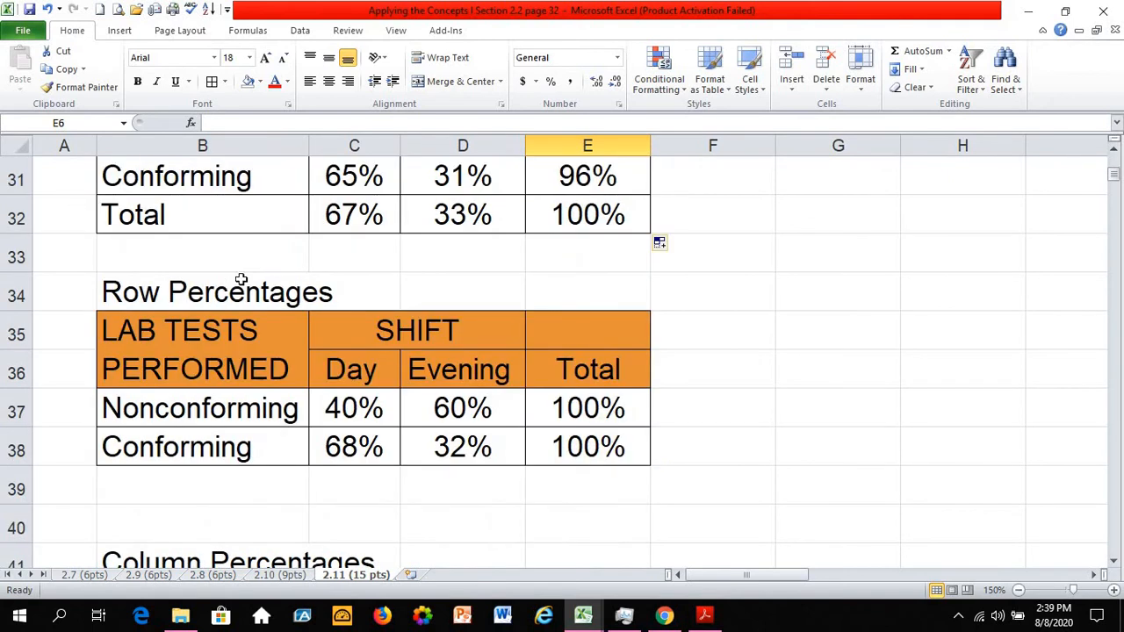
pyautogui.moveTo(9, 411); pyautogui.dragTo(12, 450)
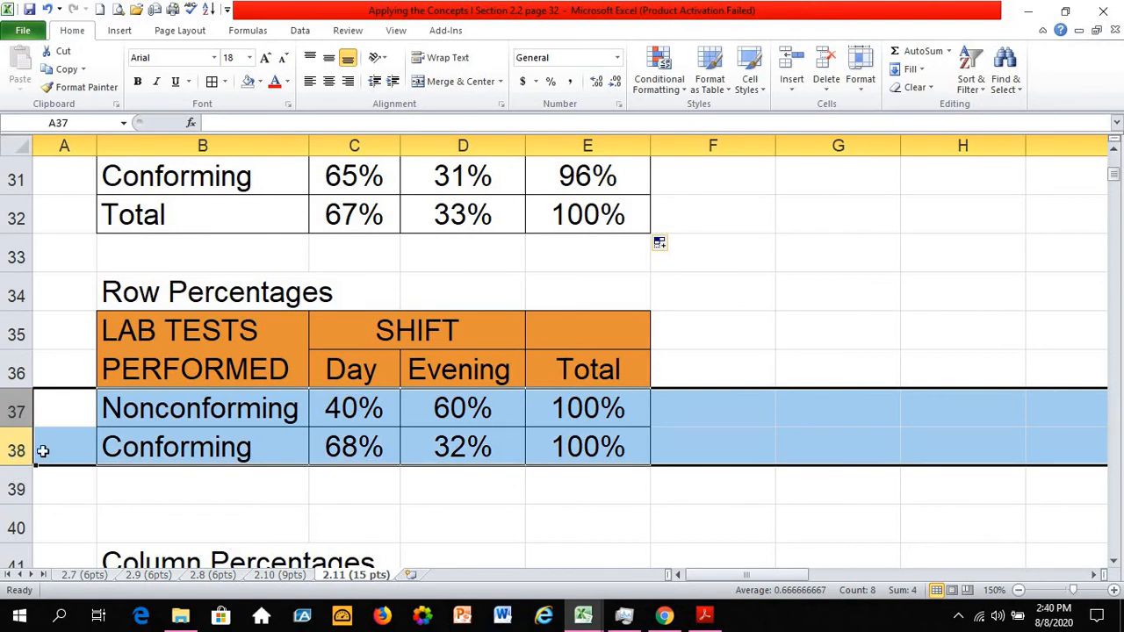
pyautogui.click(359, 407)
# - Trace the Nonconforming row percentages to the Day and Evening counts and their row total in the lab tests table
pyautogui.scroll(1, 468, 431)
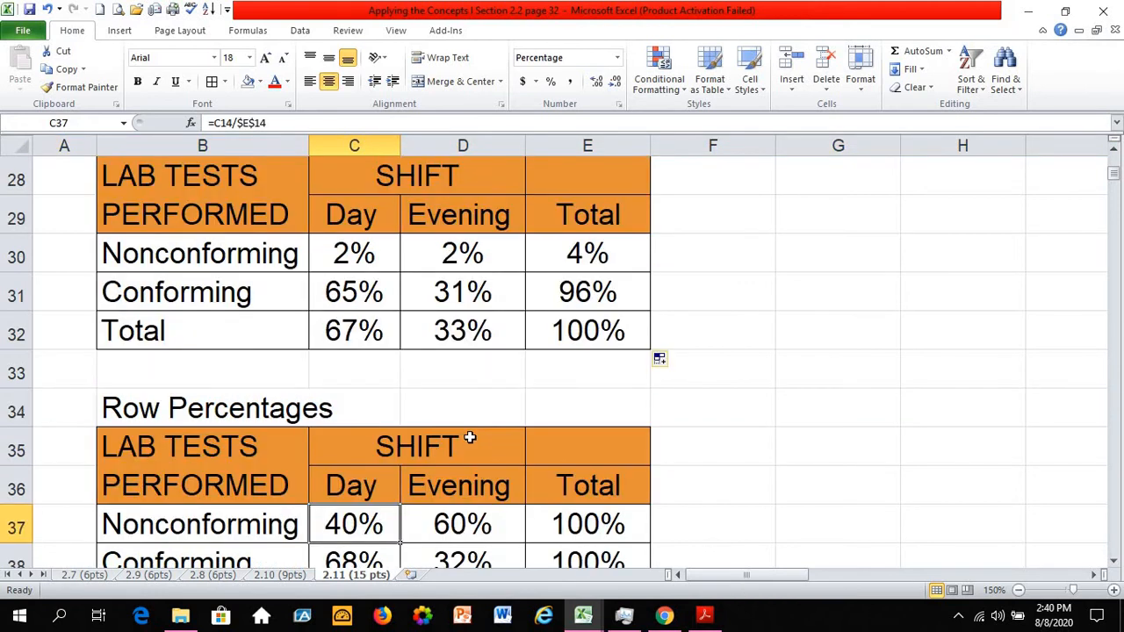
pyautogui.scroll(3, 469, 437)
pyautogui.scroll(-4, 469, 436)
pyautogui.scroll(8, 398, 448)
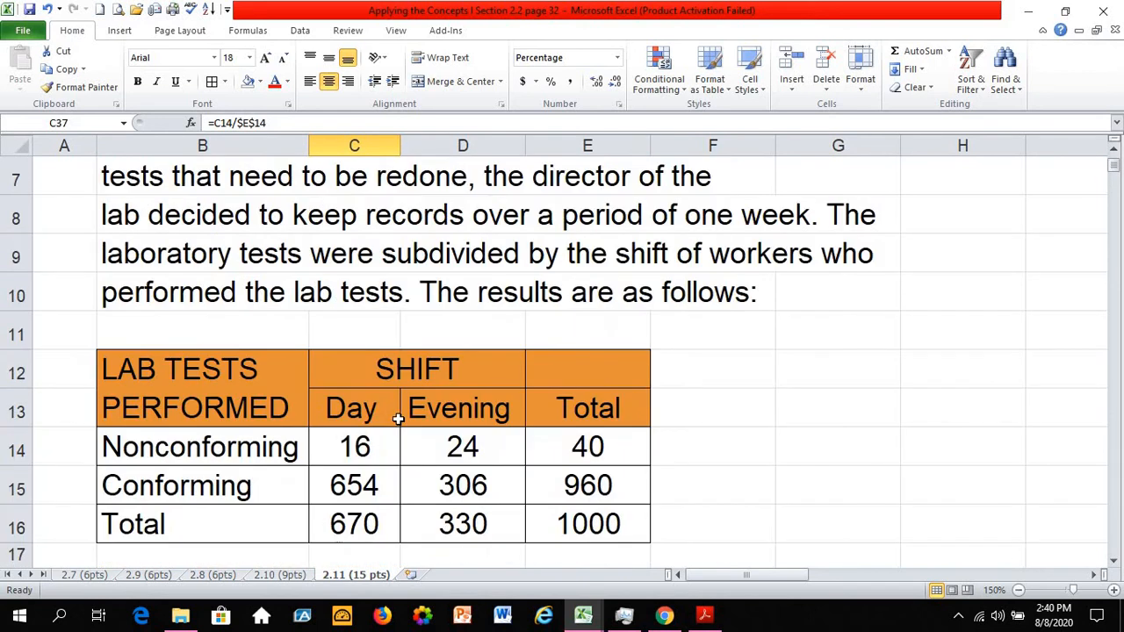
pyautogui.click(378, 456)
pyautogui.click(596, 447)
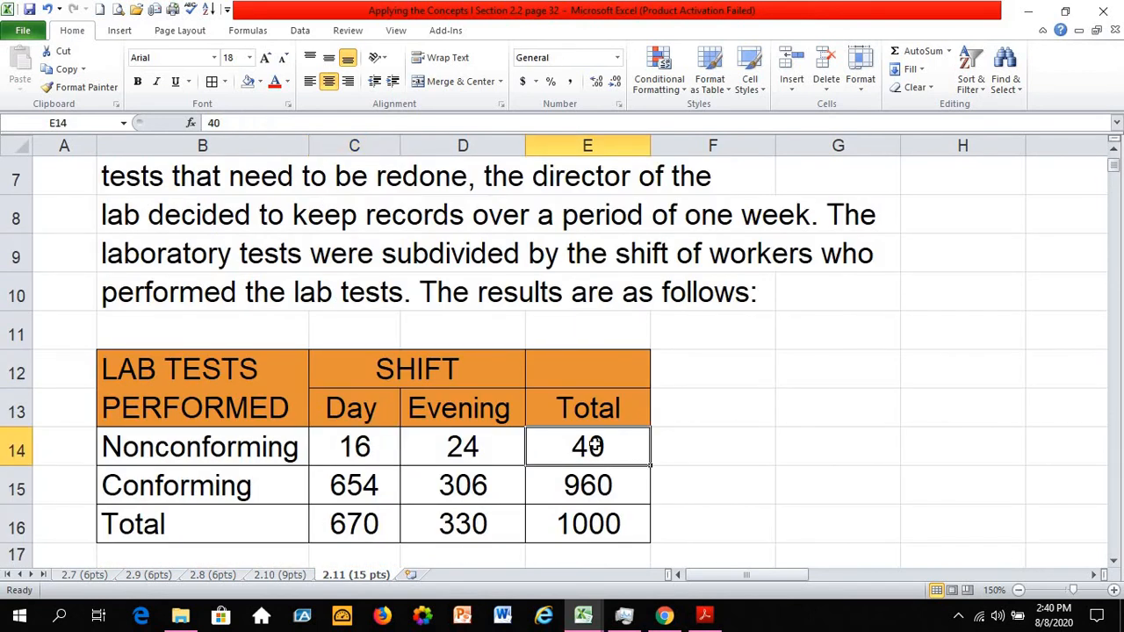
pyautogui.click(363, 447)
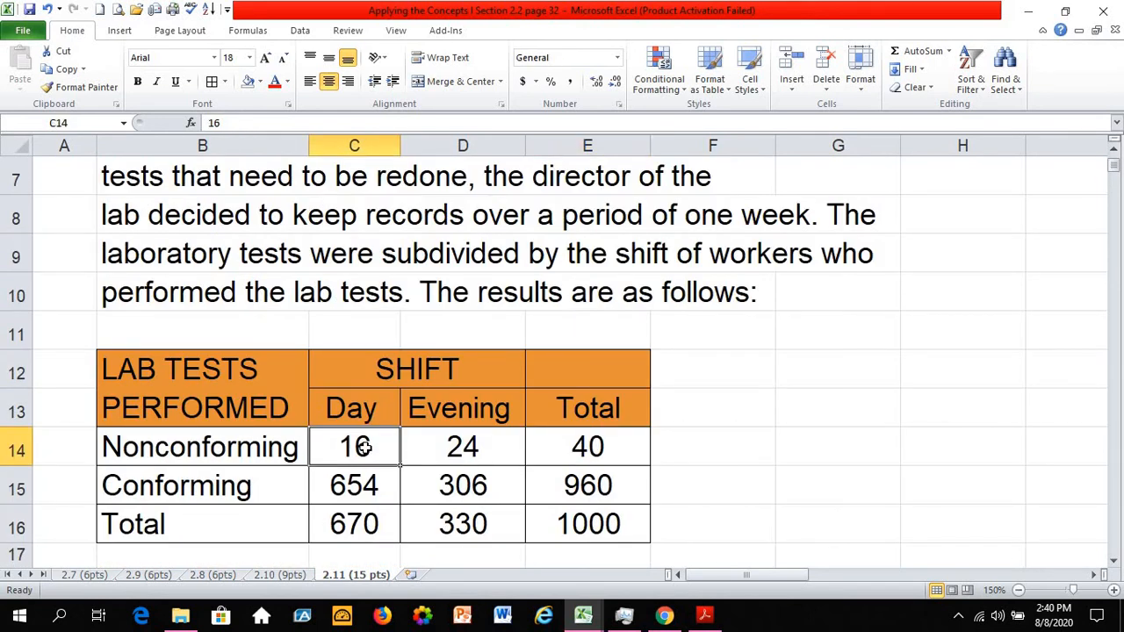
pyautogui.click(596, 447)
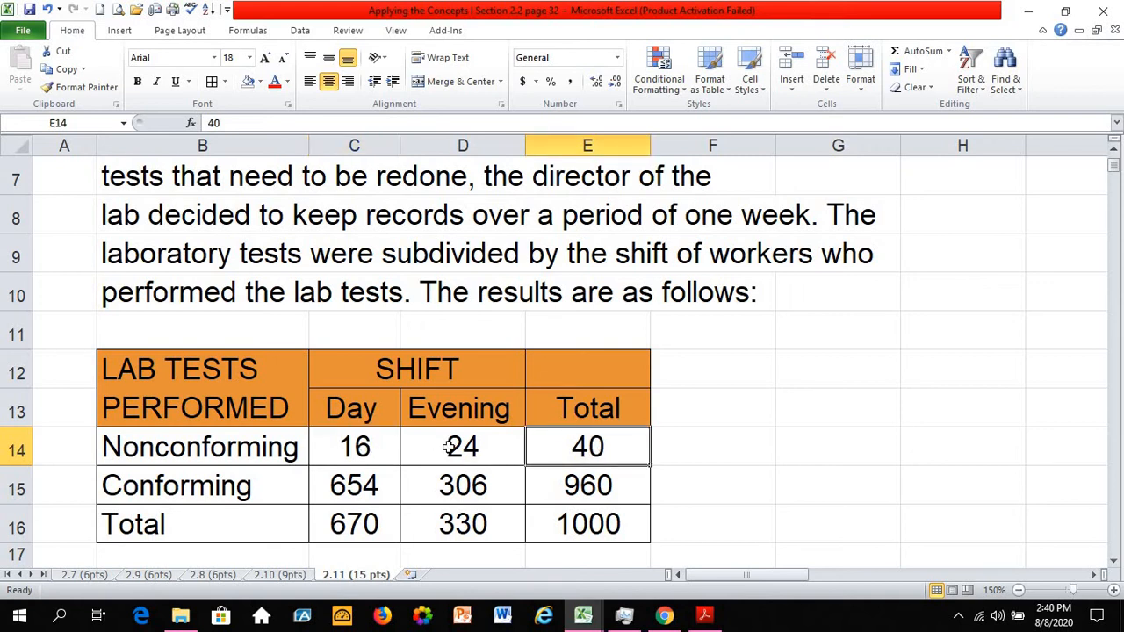
pyautogui.click(514, 461)
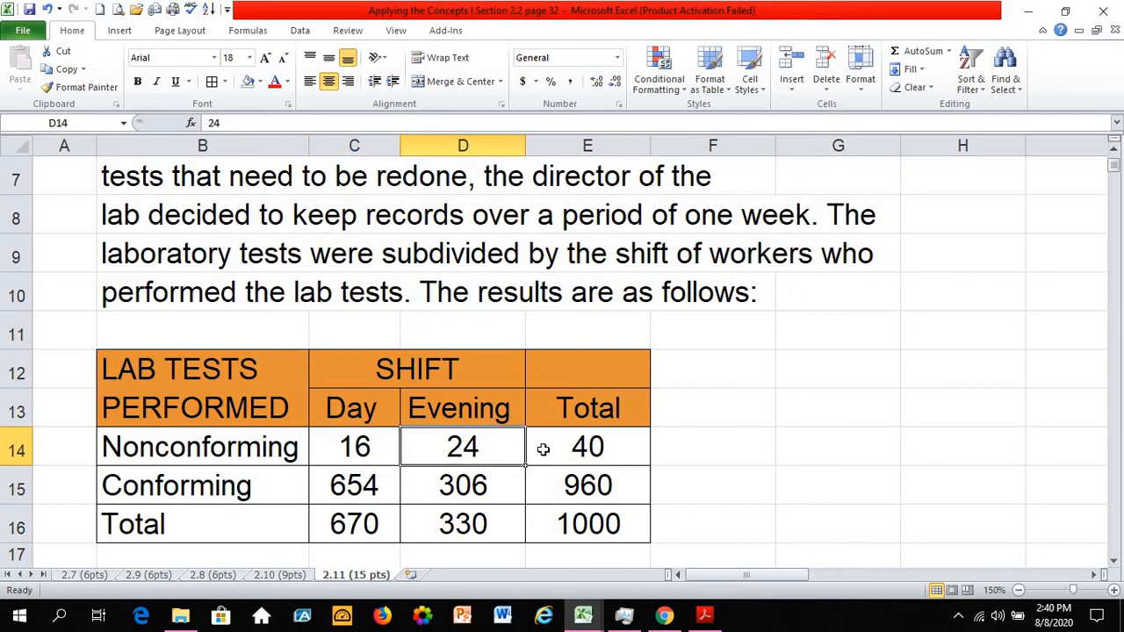
pyautogui.click(604, 448)
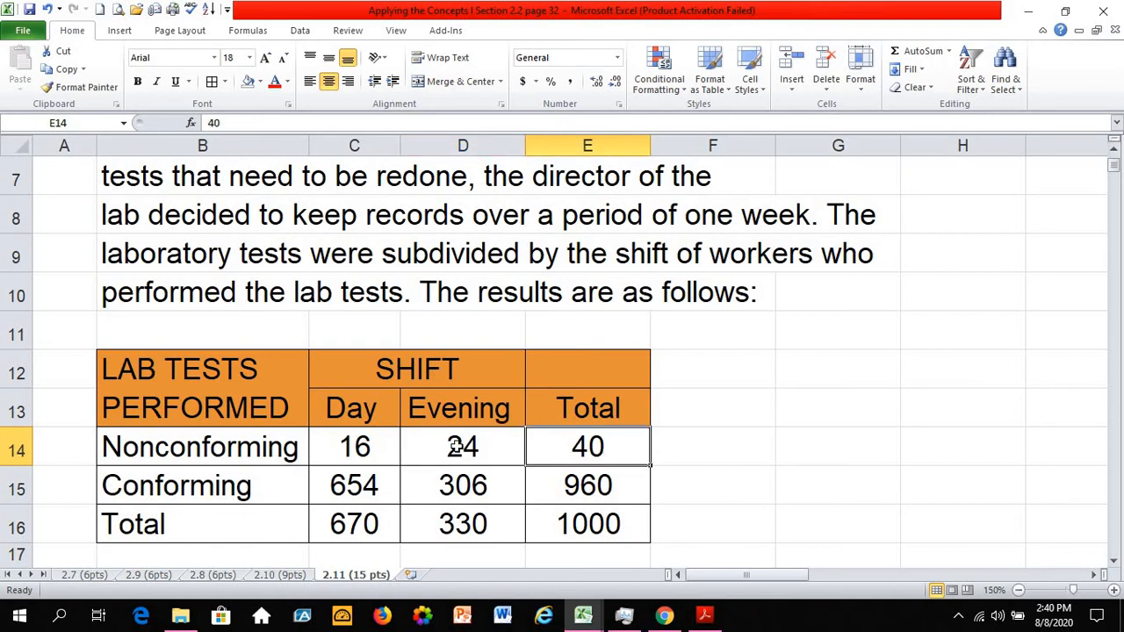
# - Clear all percentages from C37:E38 in the Row Percentages table
pyautogui.scroll(-1, 455, 448)
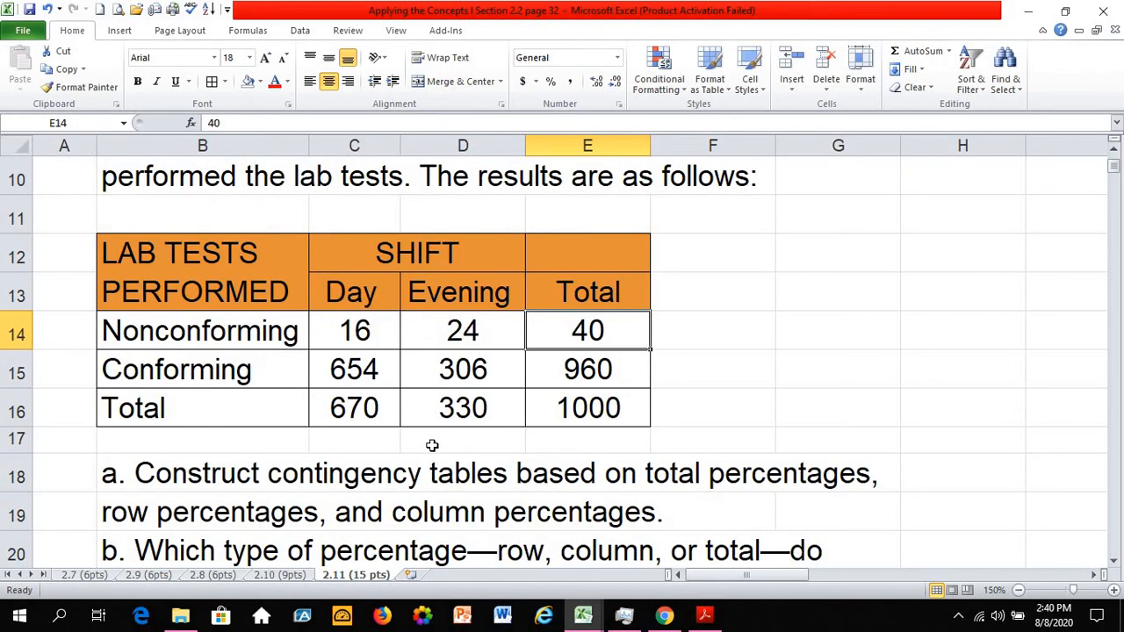
pyautogui.scroll(-7, 343, 363)
pyautogui.scroll(-2, 356, 395)
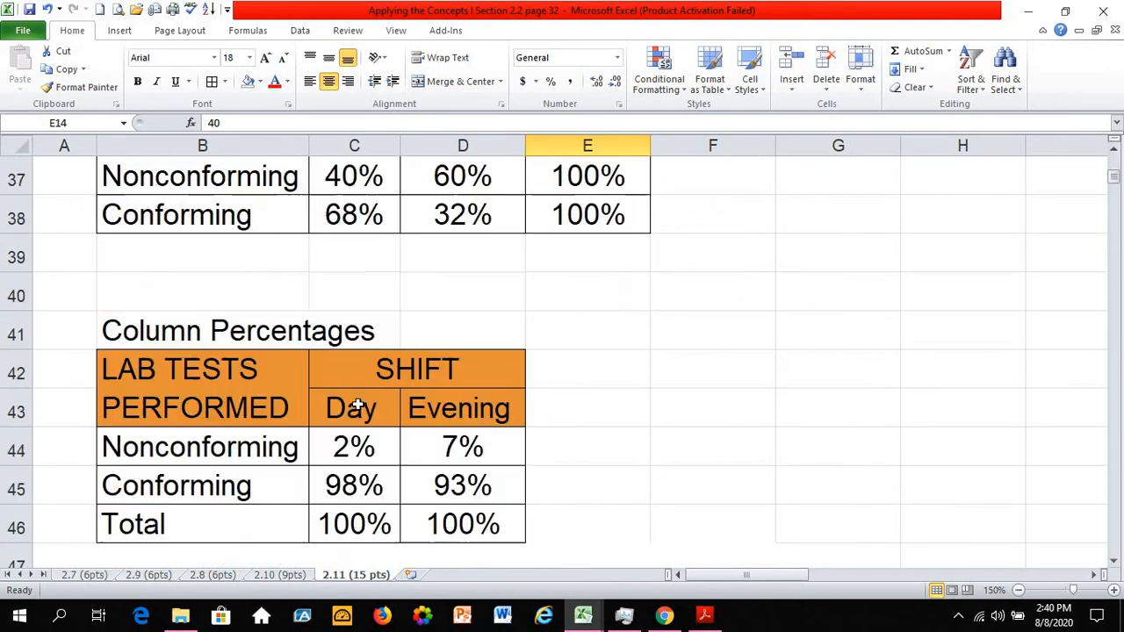
pyautogui.scroll(1, 360, 411)
pyautogui.moveTo(398, 289); pyautogui.dragTo(585, 326)
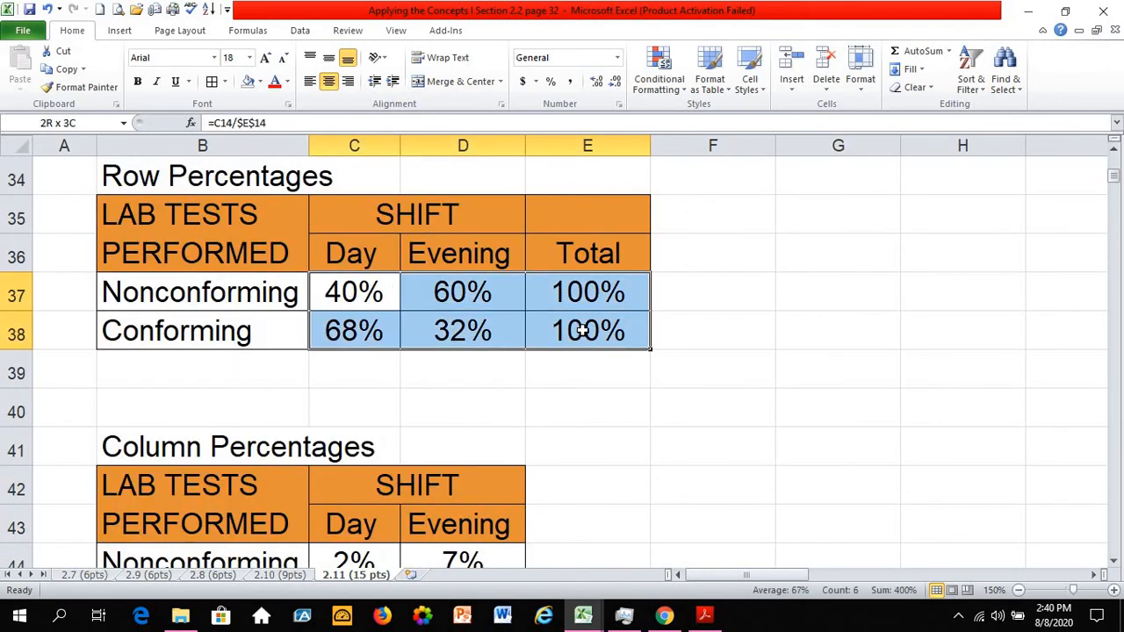
pyautogui.press('Delete')
pyautogui.click(371, 286)
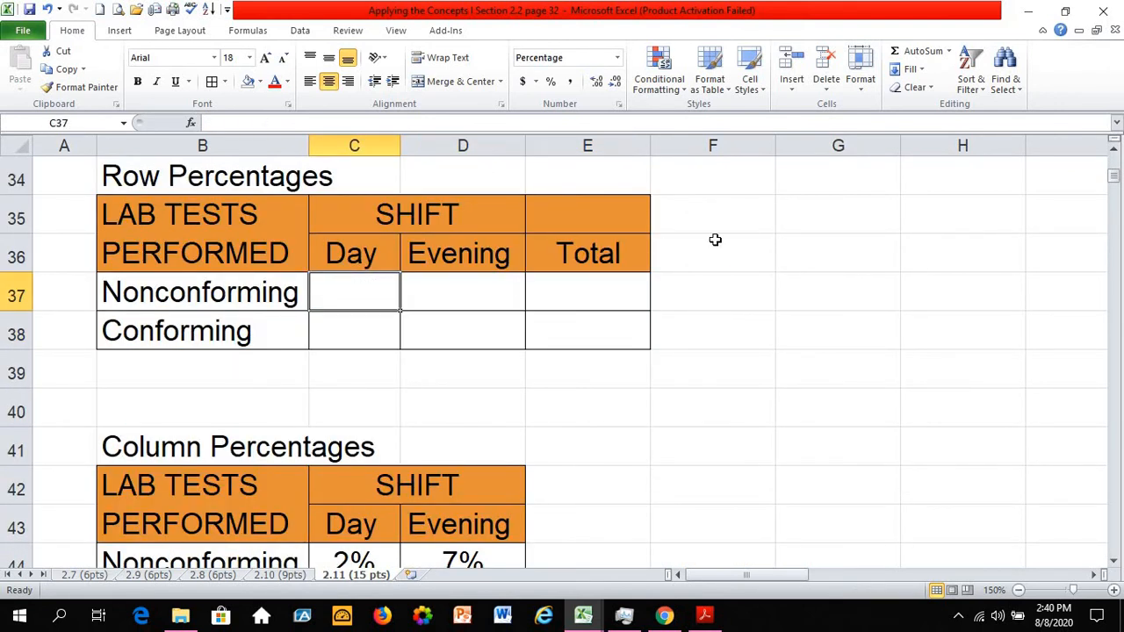
# - Enter the formula =C14/E14 in the Nonconforming Day cell C37 of the Row Percentages table
pyautogui.write('=')
pyautogui.scroll(3, 400, 329)
pyautogui.scroll(4, 400, 330)
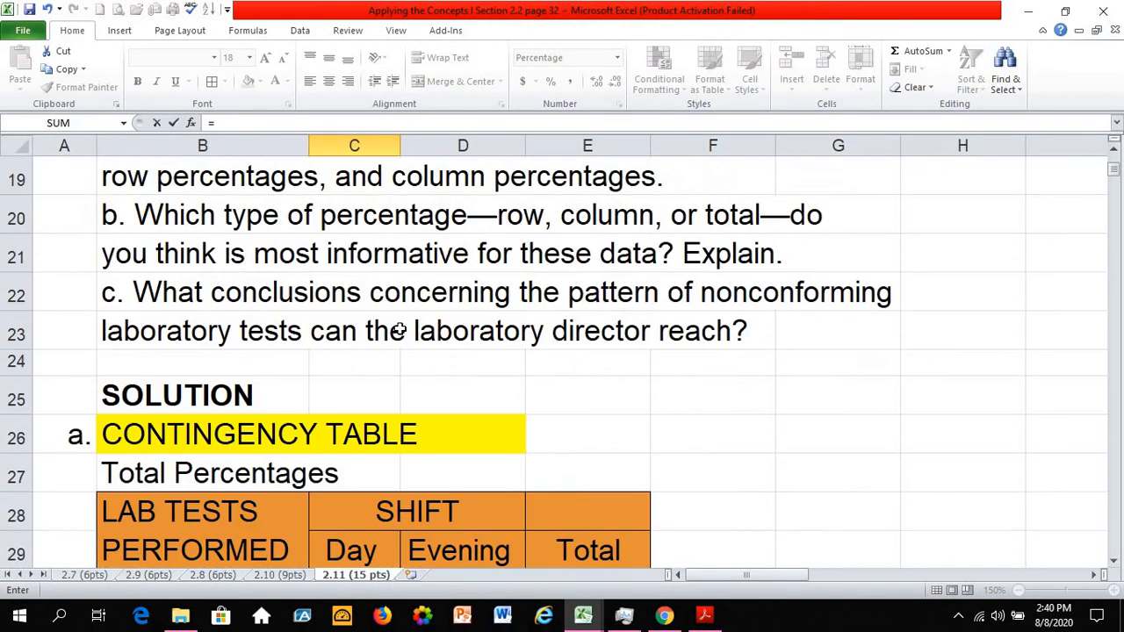
pyautogui.click(351, 214)
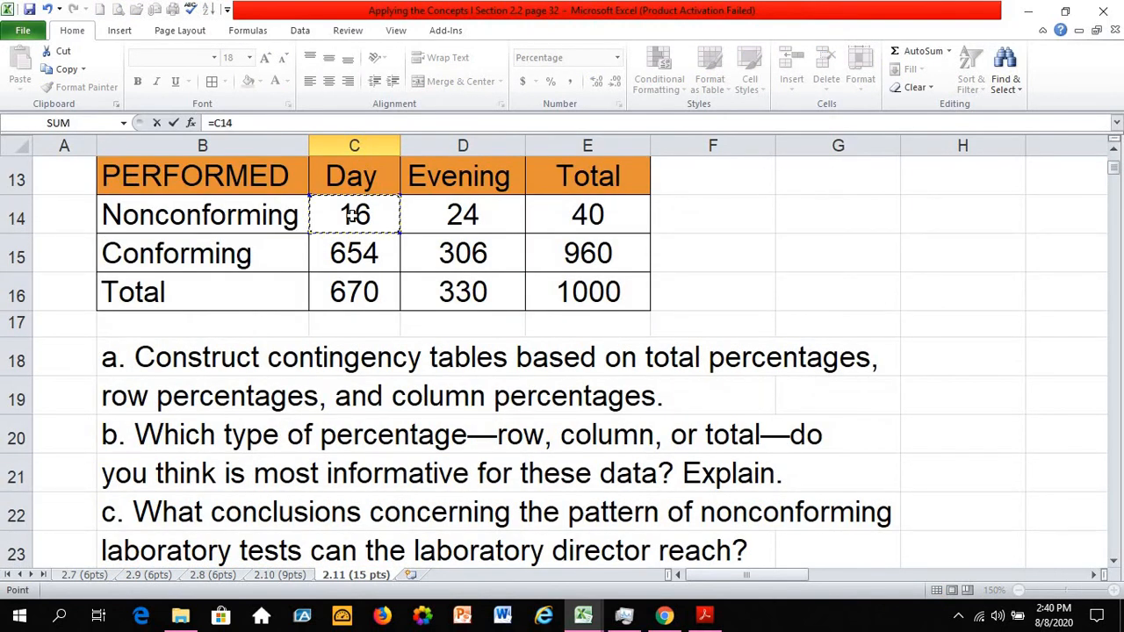
pyautogui.write('/')
pyautogui.click(575, 216)
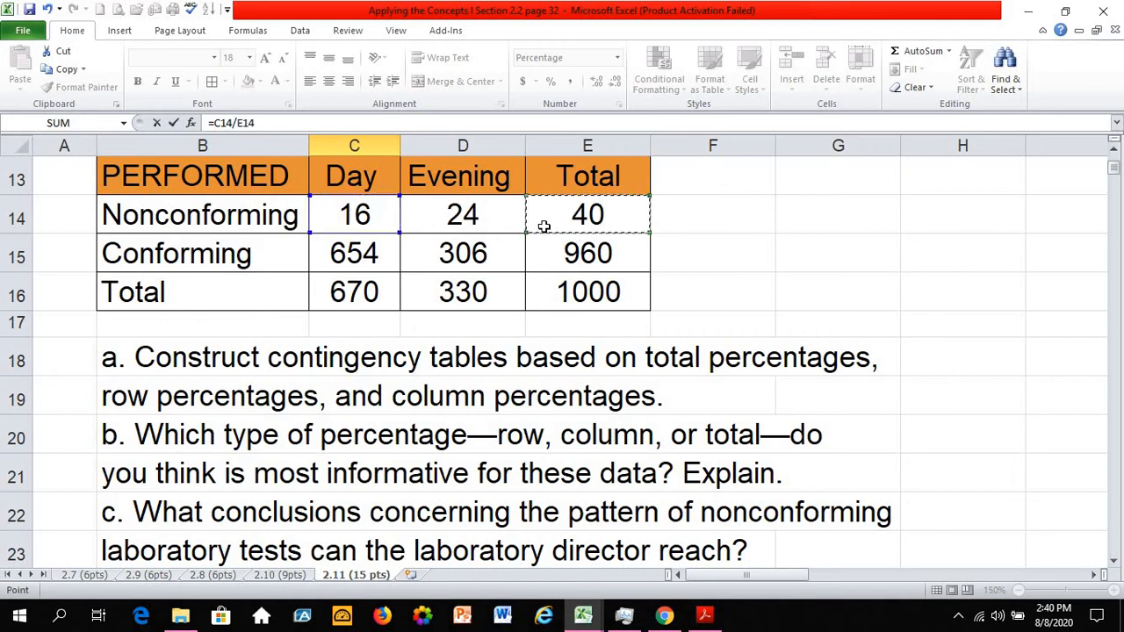
pyautogui.press('Return')
# - Switch the Nonconforming Day value in C37 to General number format and return it to Percentage format
pyautogui.click(370, 474)
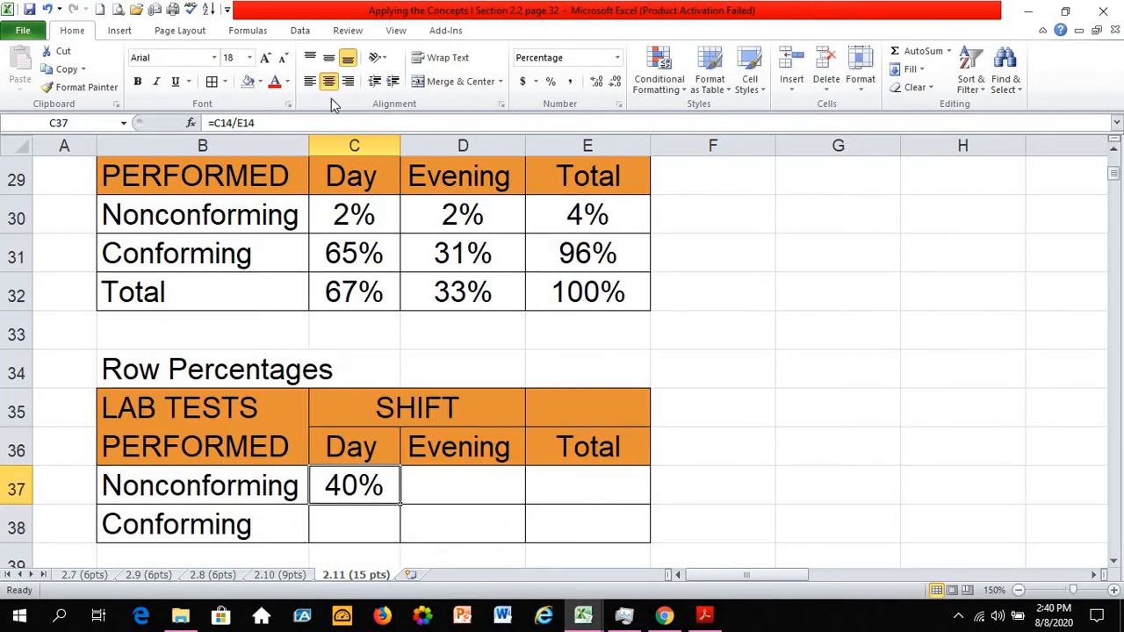
pyautogui.click(617, 57)
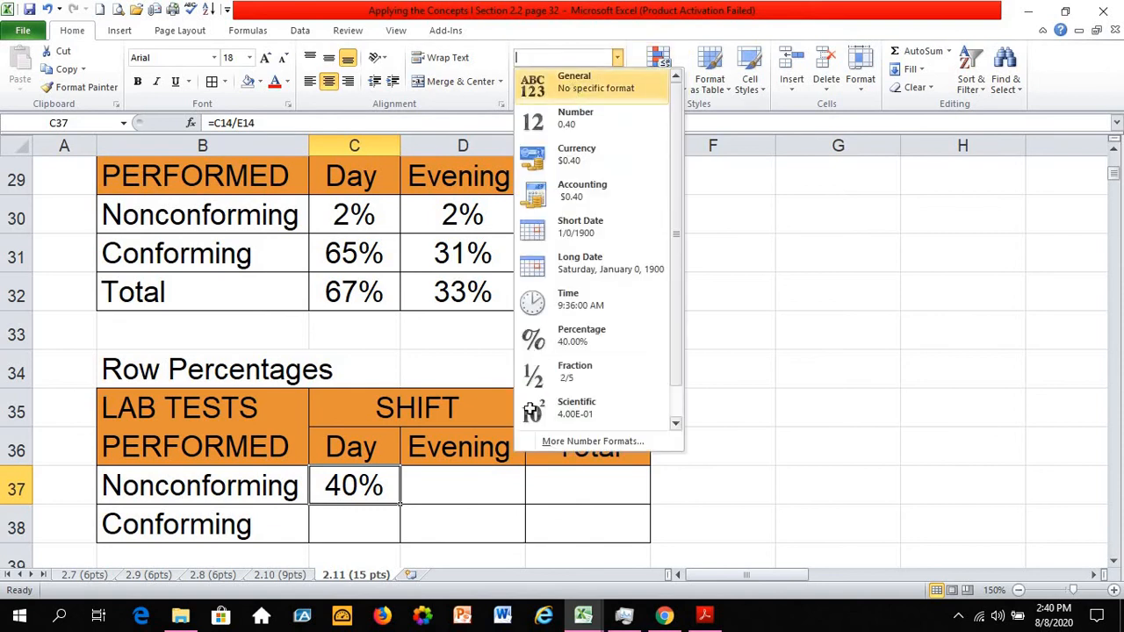
pyautogui.press('Return')
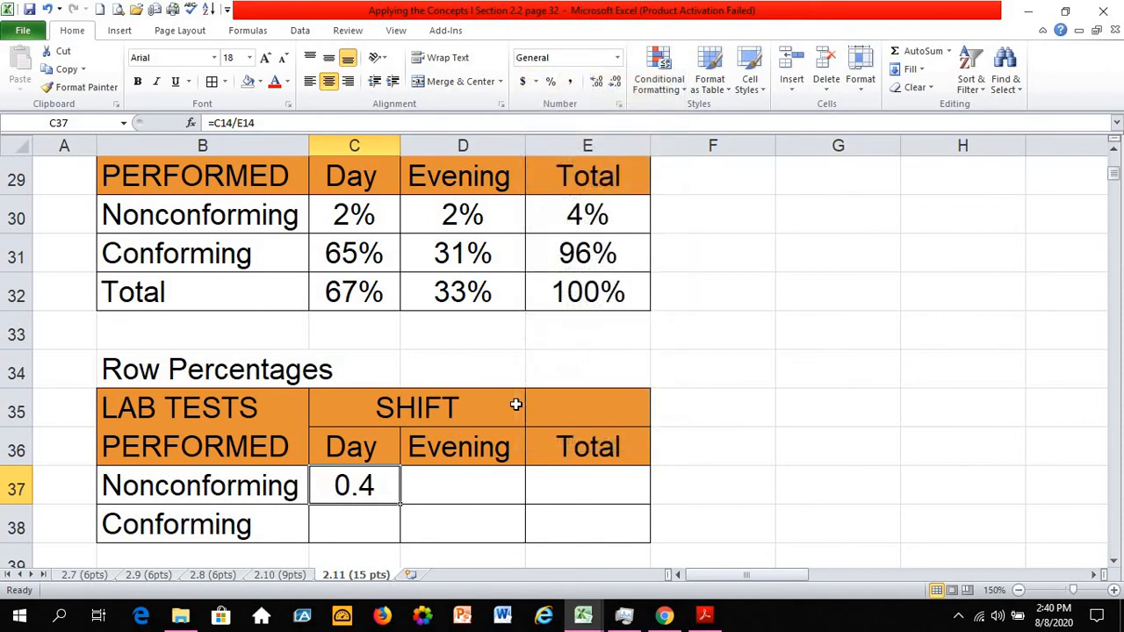
pyautogui.click(550, 80)
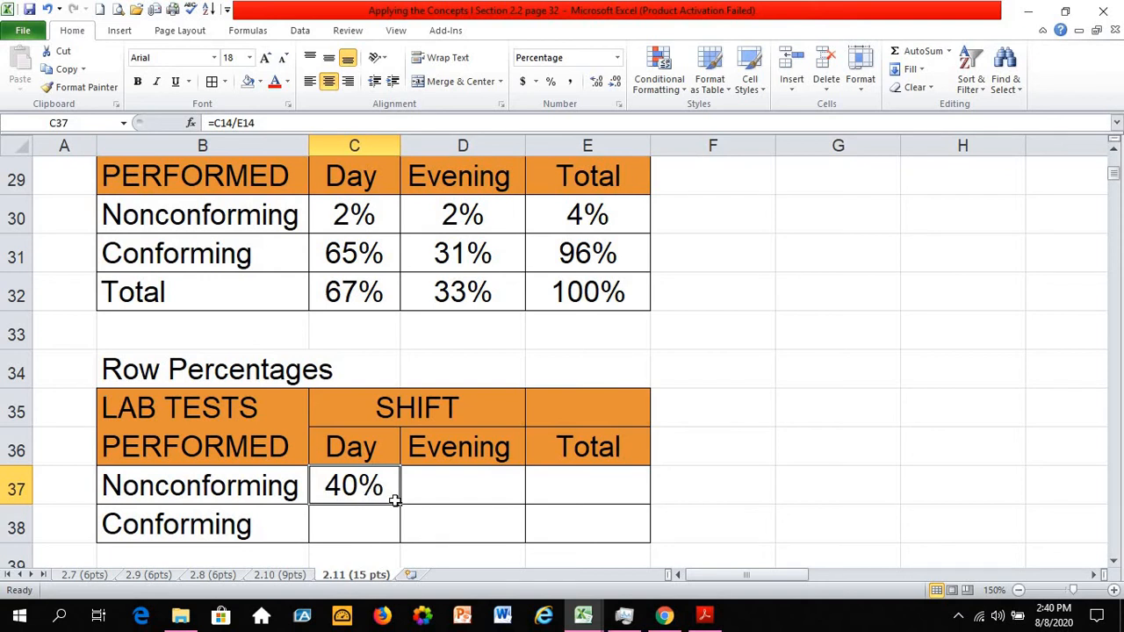
# - Try to fill the Nonconforming Day formula from C37 across to Evening and Total, and check the filled cells
pyautogui.moveTo(406, 504); pyautogui.dragTo(586, 507)
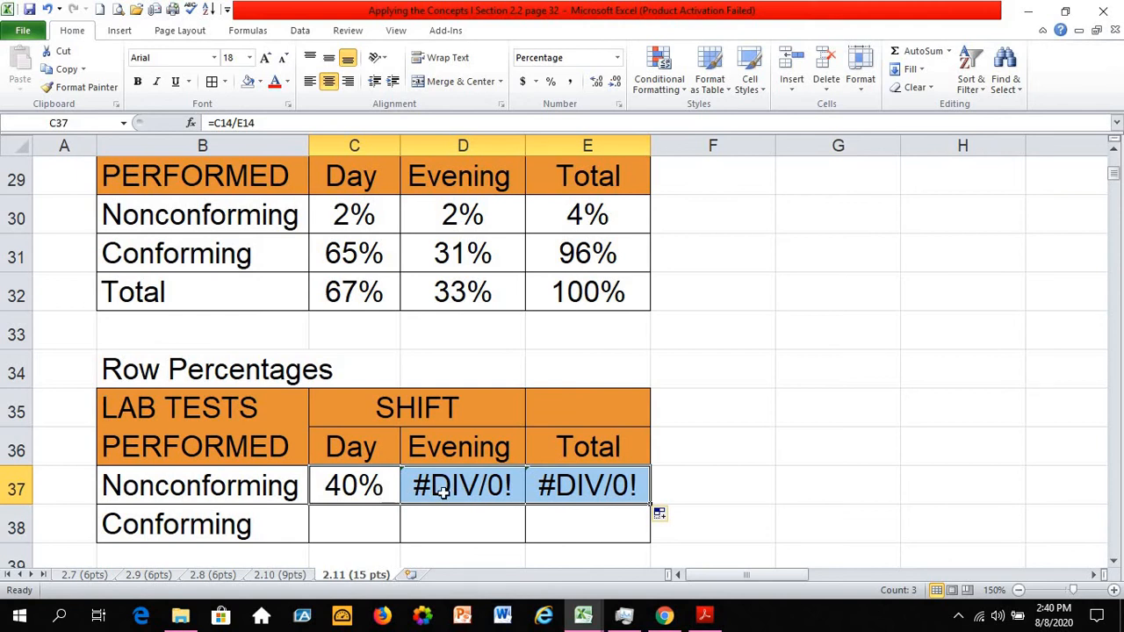
pyautogui.click(445, 494)
pyautogui.click(582, 497)
pyautogui.click(498, 527)
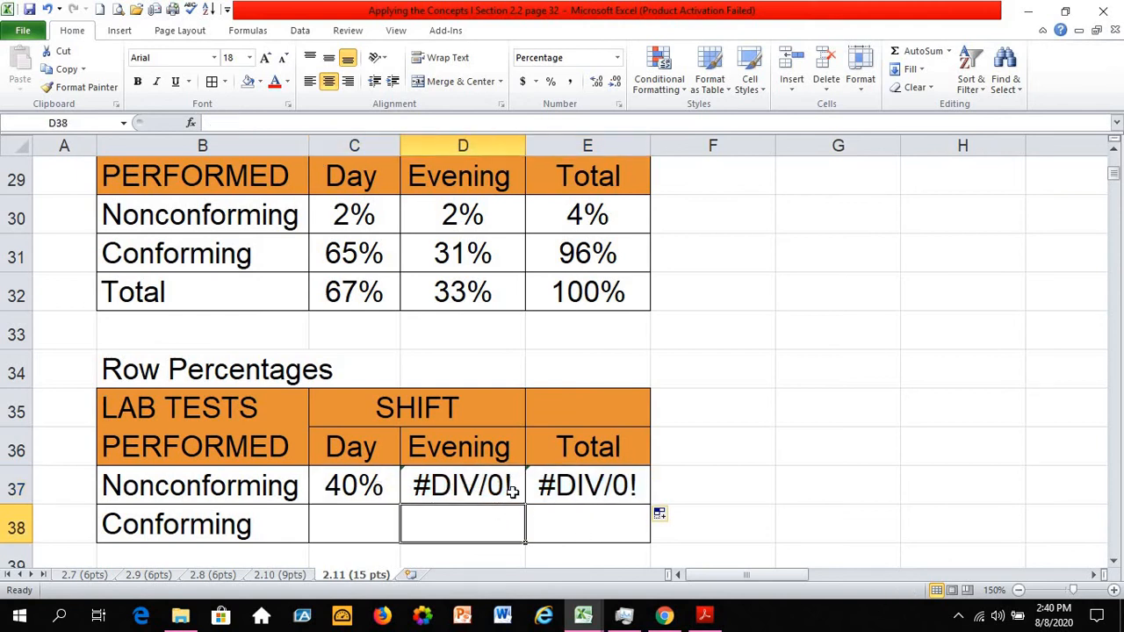
pyautogui.click(575, 501)
pyautogui.click(579, 526)
pyautogui.click(457, 492)
# - Make the divisor in C37 an absolute reference so that the formula reads =C14/$E$14
pyautogui.click(356, 490)
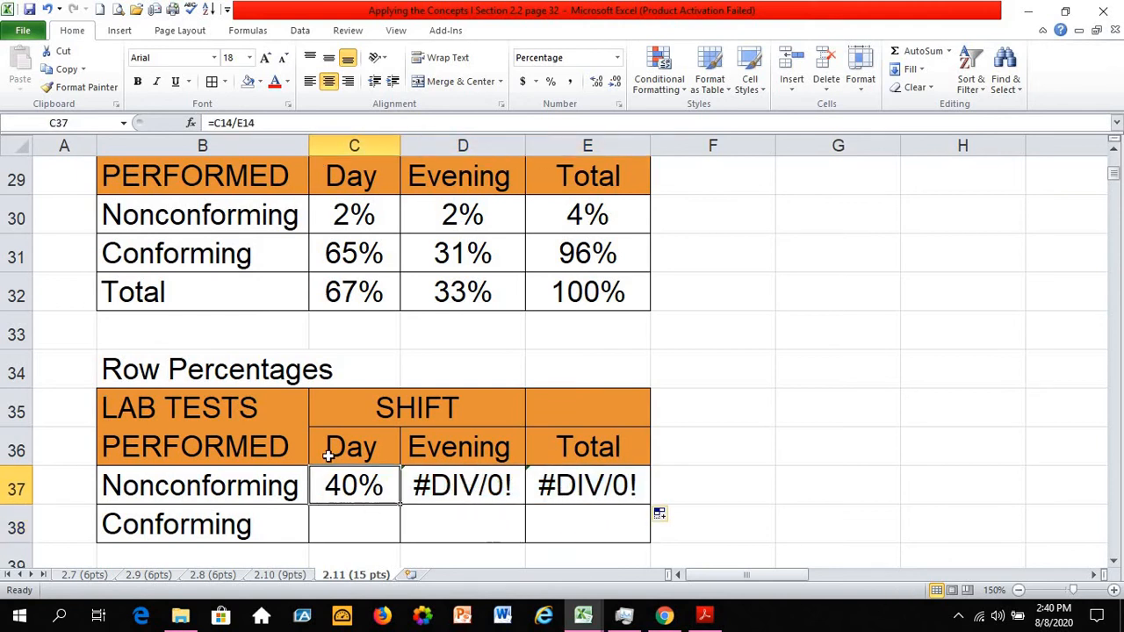
pyautogui.click(269, 122)
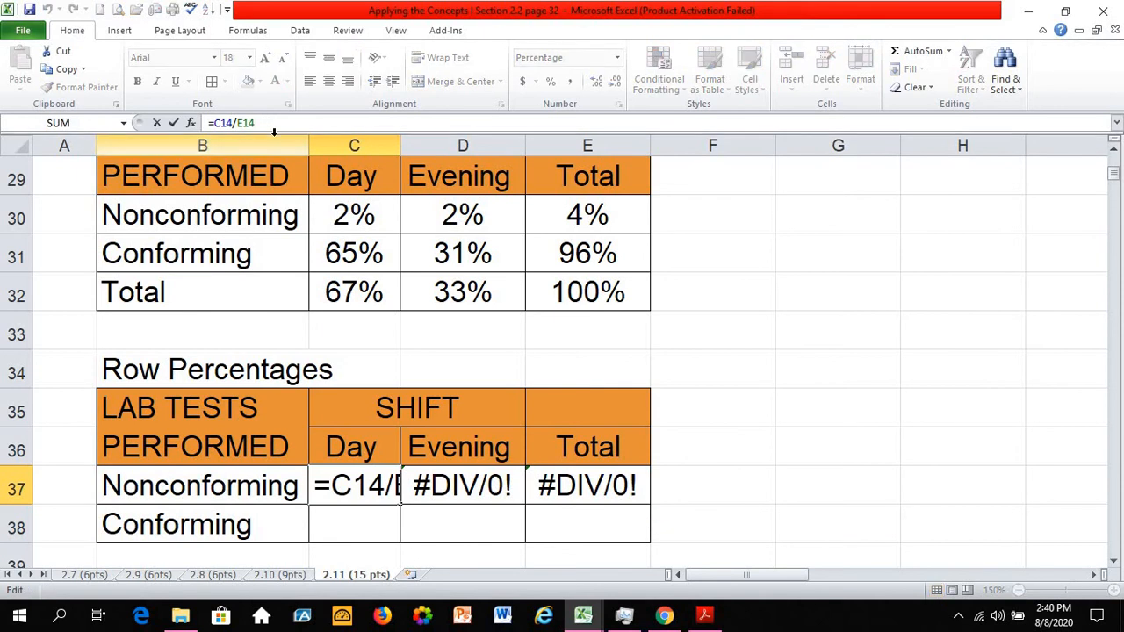
pyautogui.write('$')
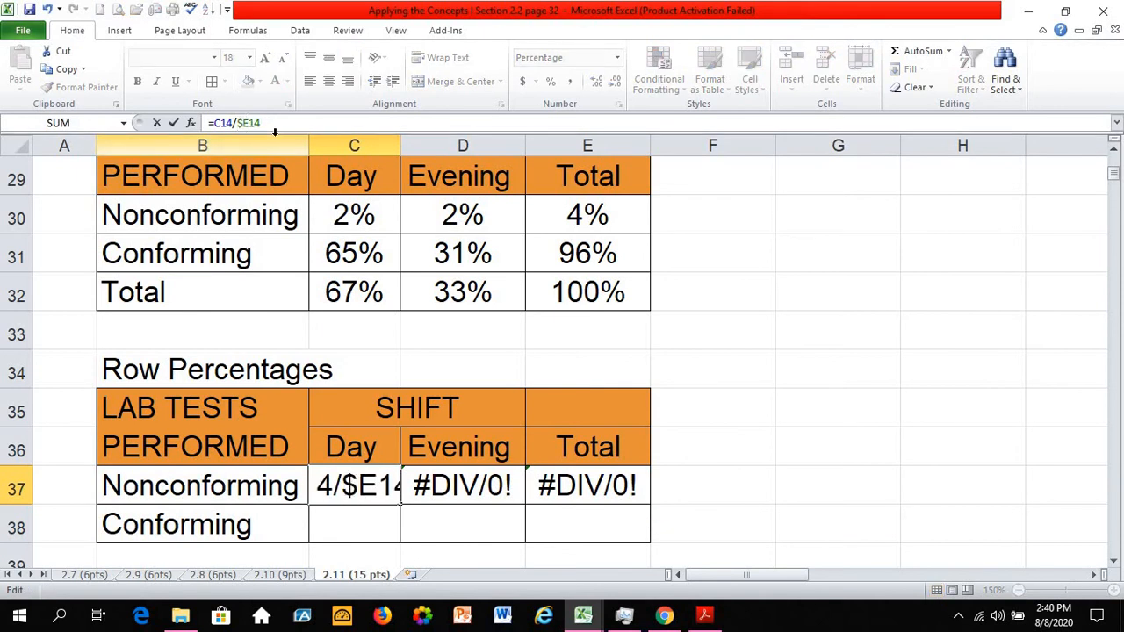
pyautogui.press('Right')
pyautogui.write('$')
pyautogui.press('Return')
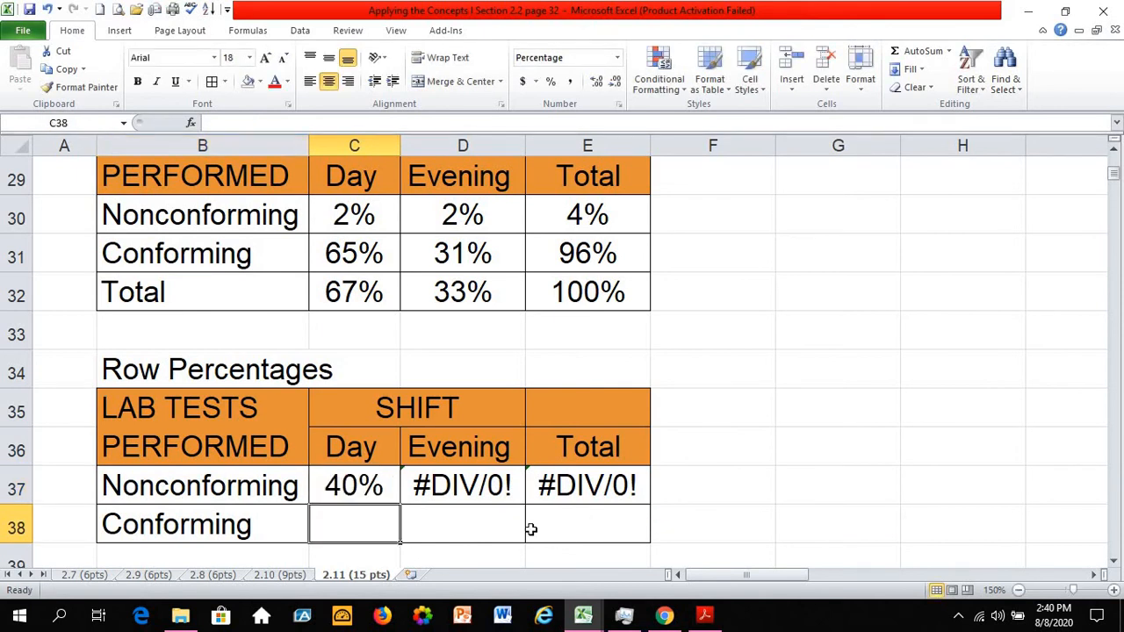
# - Fill the corrected Nonconforming Day formula across to the Evening and Total cells D37:E37
pyautogui.click(348, 483)
pyautogui.moveTo(402, 506); pyautogui.dragTo(595, 502)
pyautogui.click(375, 510)
pyautogui.scroll(7, 376, 511)
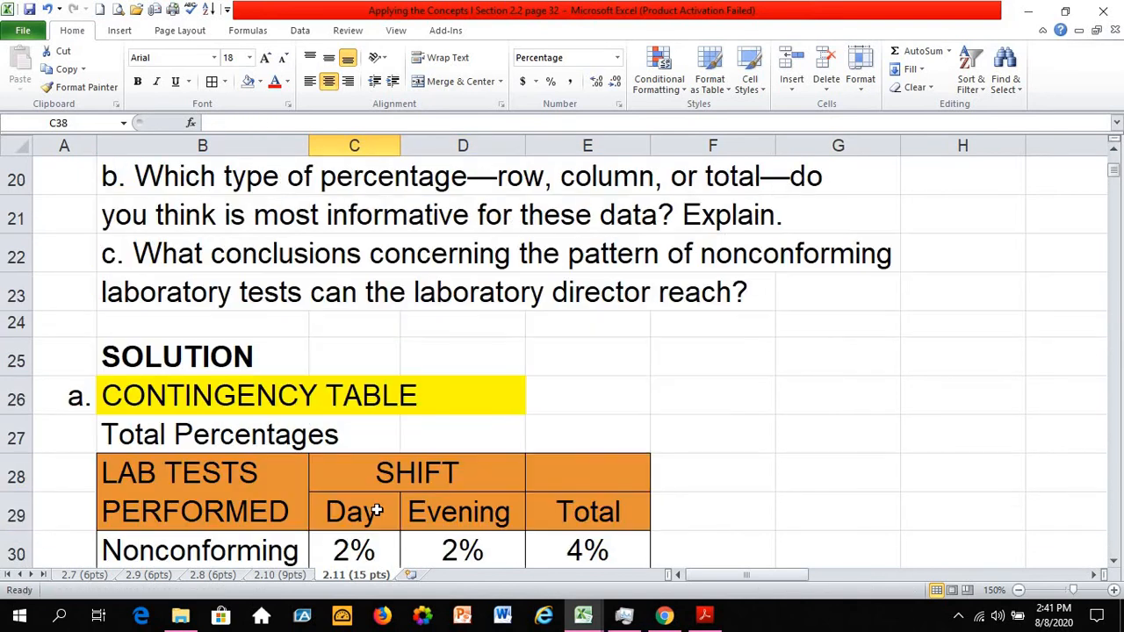
pyautogui.scroll(-8, 376, 510)
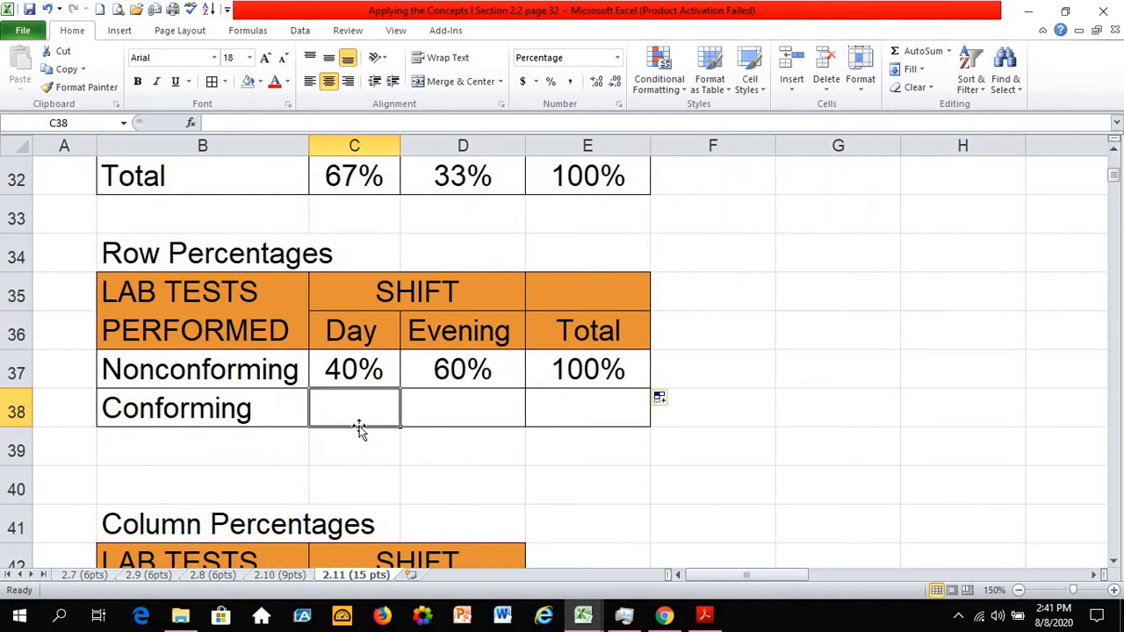
# - Enter the formula =C15/E15 in the Conforming Day cell C38 of the Row Percentages table
pyautogui.click(215, 418)
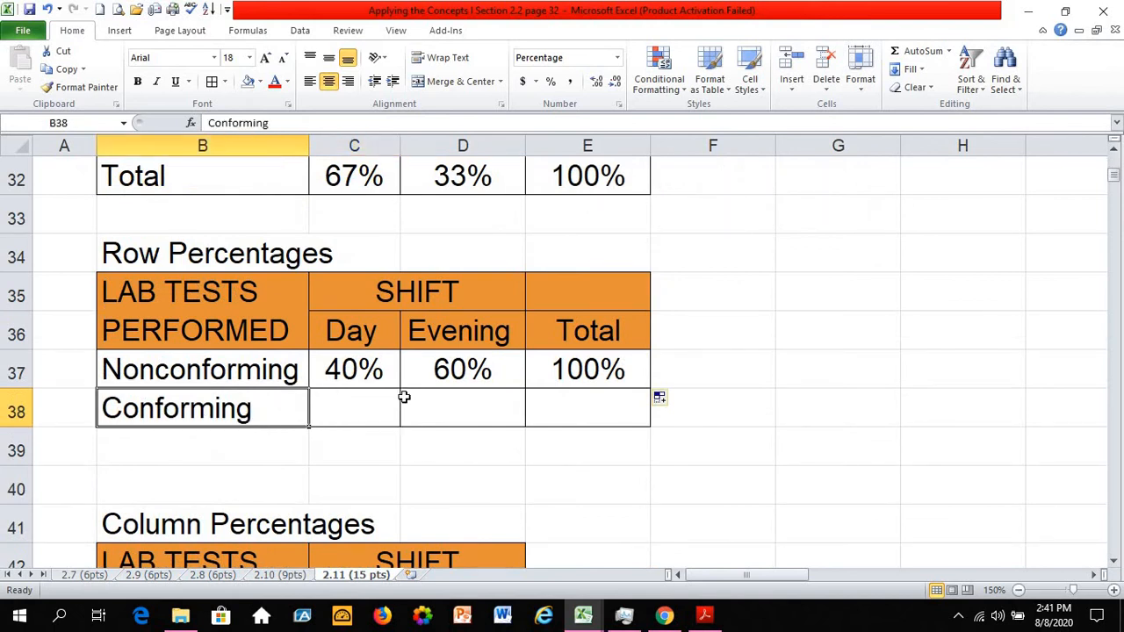
pyautogui.click(369, 419)
pyautogui.write('=')
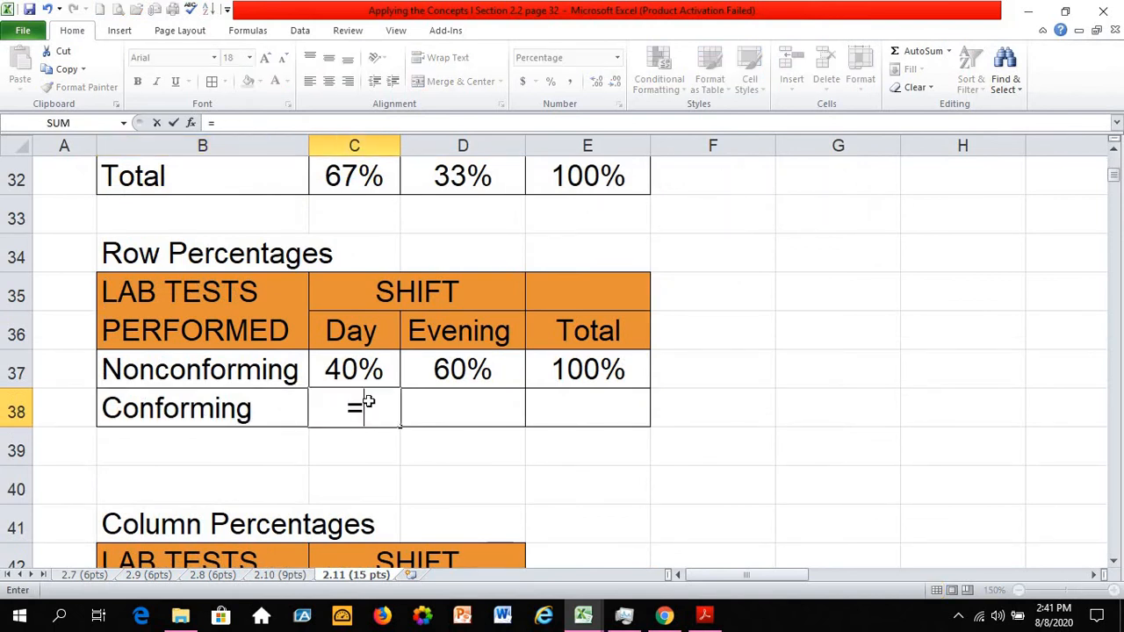
pyautogui.scroll(7, 364, 397)
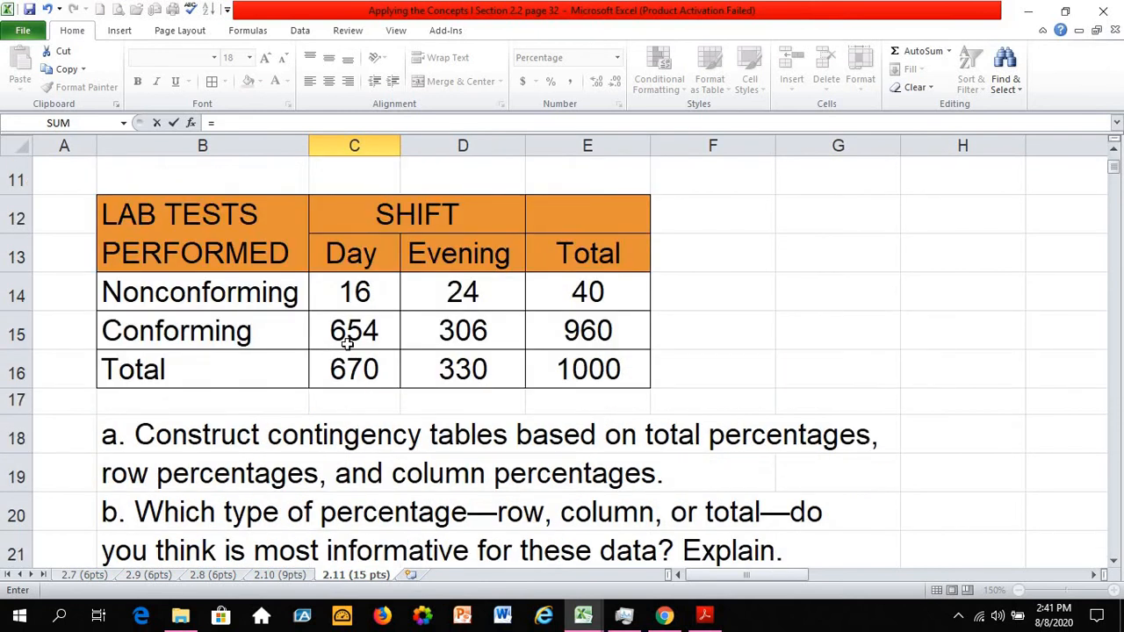
pyautogui.scroll(1, 351, 334)
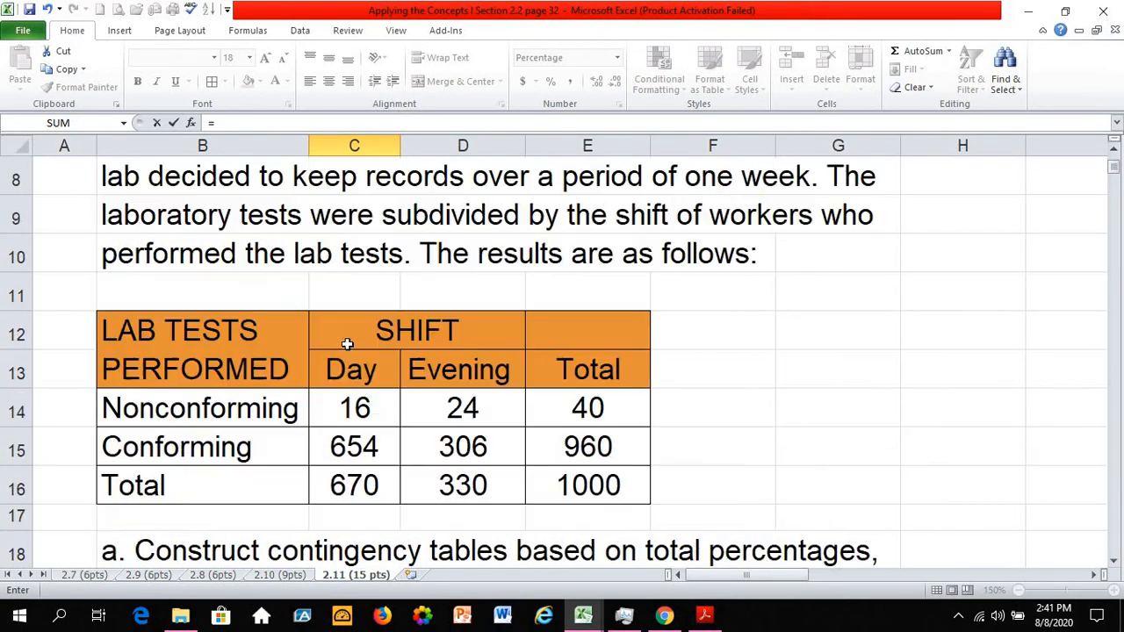
pyautogui.click(356, 448)
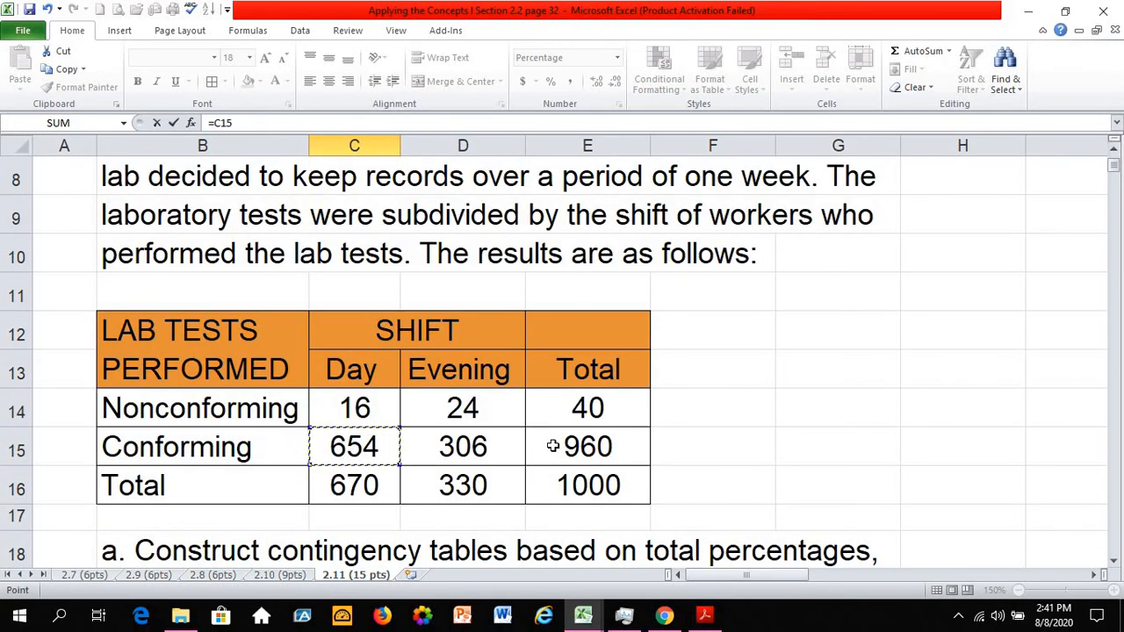
pyautogui.write('/')
pyautogui.click(587, 450)
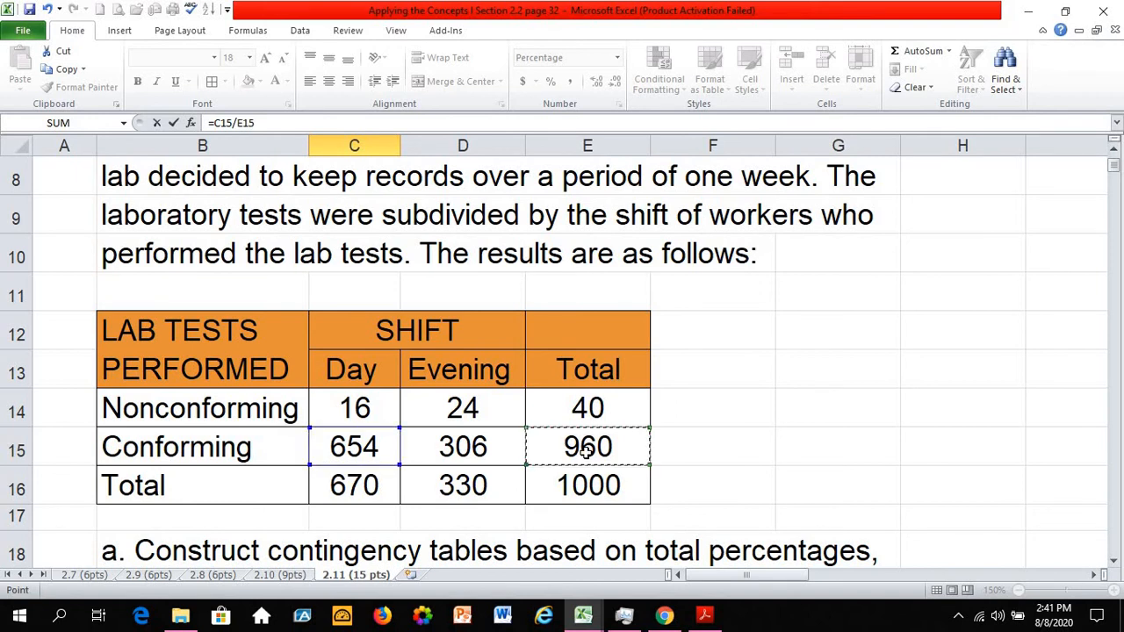
pyautogui.press('Return')
# - Switch the Conforming Day value in C38 to General number format and return it to Percentage format
pyautogui.click(359, 499)
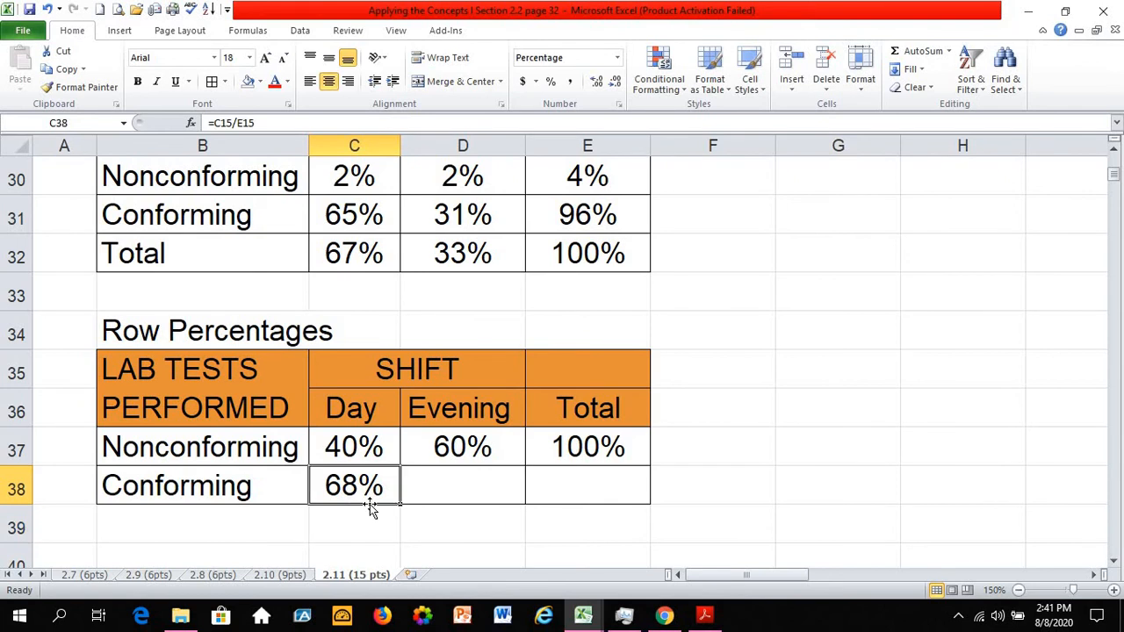
pyautogui.click(618, 59)
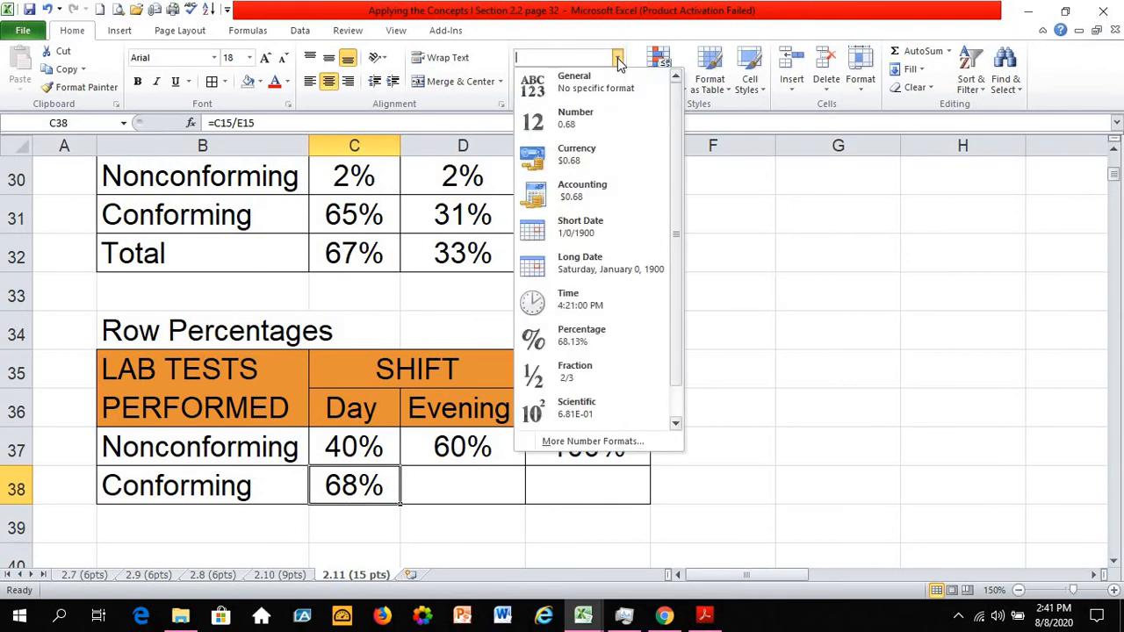
pyautogui.click(599, 84)
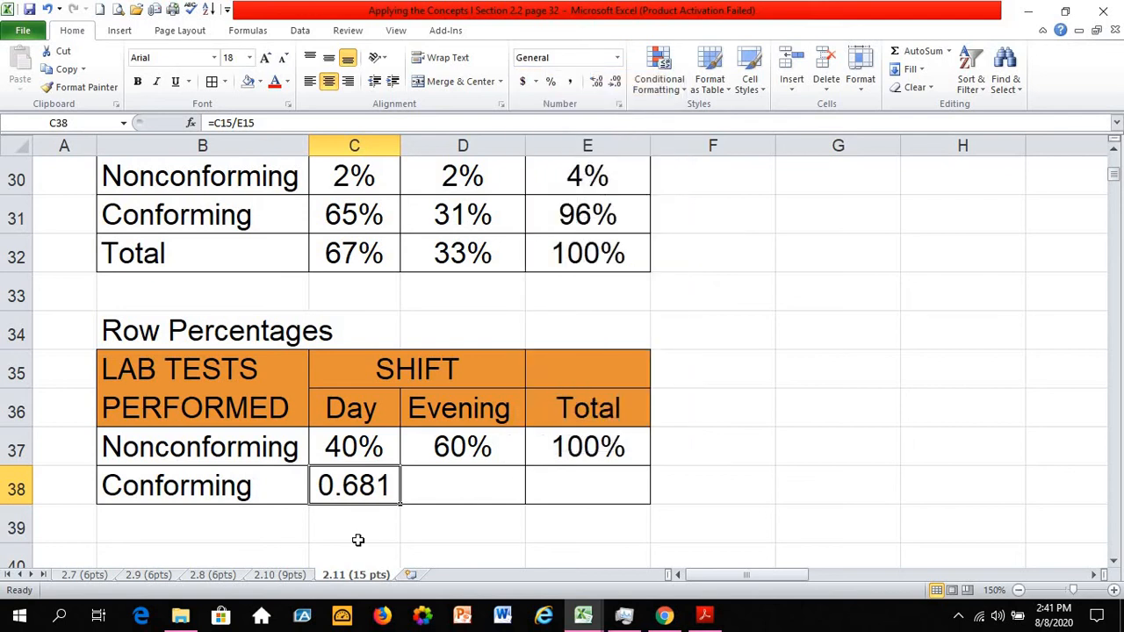
pyautogui.click(550, 84)
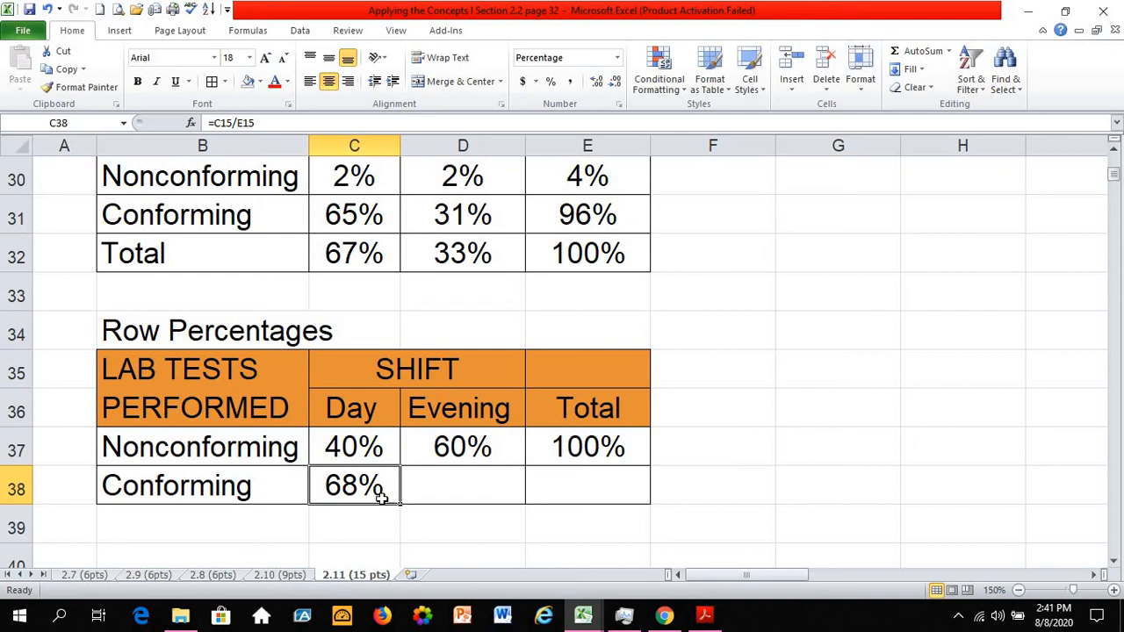
# - Change the Conforming Day formula to =C15/$E$15 and fill it across to the Evening and Total cells D38:E38
pyautogui.click(296, 128)
pyautogui.click(296, 128)
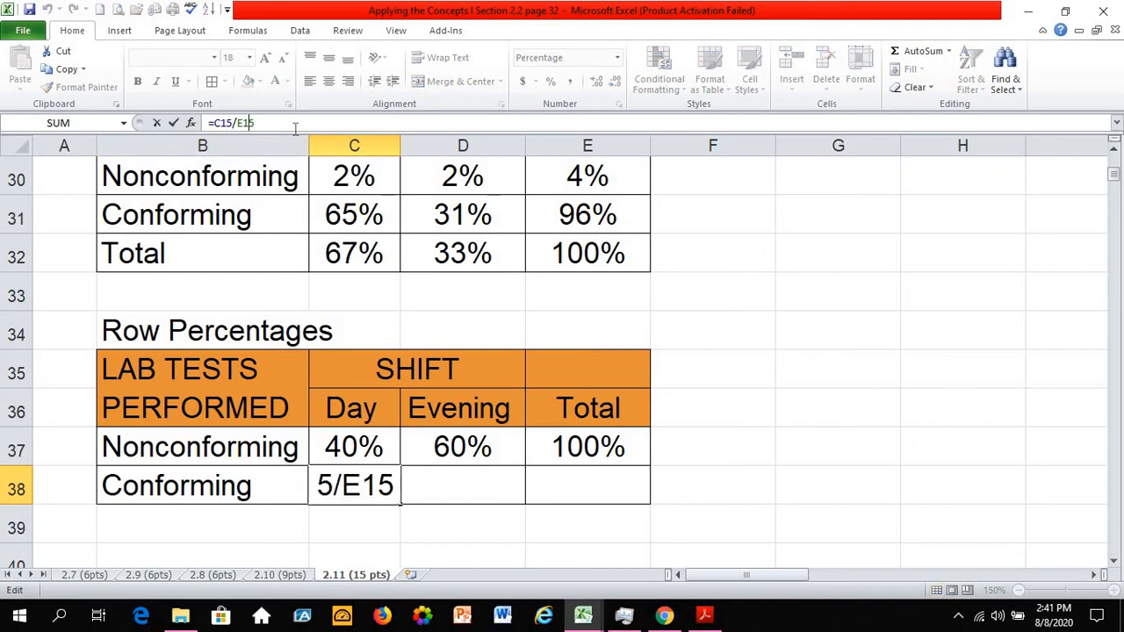
pyautogui.press('Left')
pyautogui.press('Left')
pyautogui.press('Left')
pyautogui.write('$')
pyautogui.press('Right')
pyautogui.write('$')
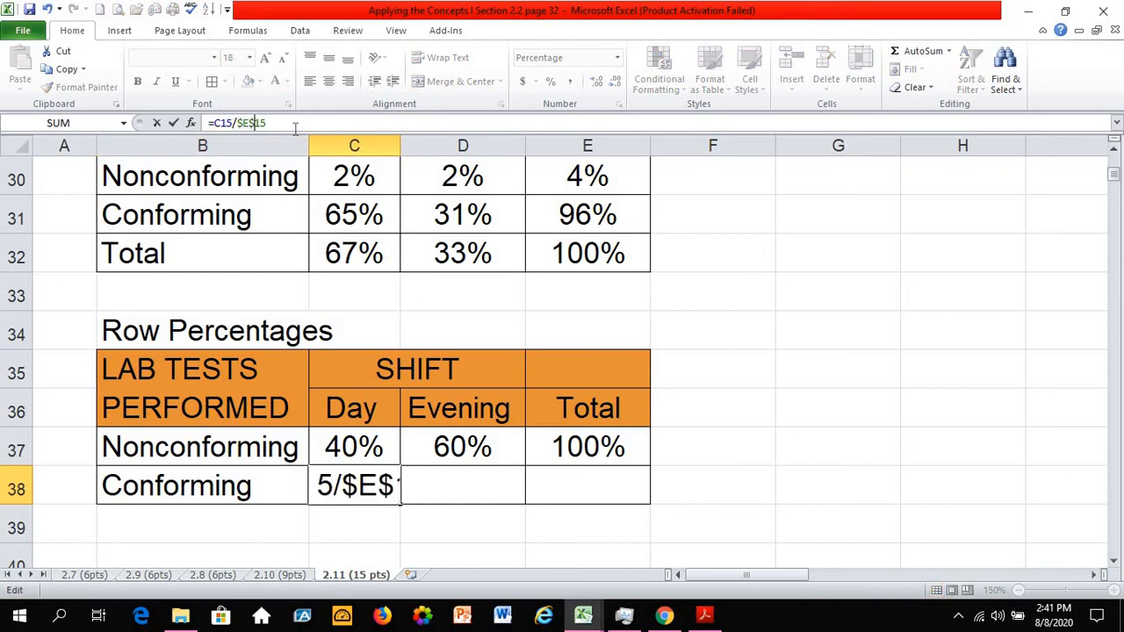
pyautogui.press('Return')
pyautogui.press('Up')
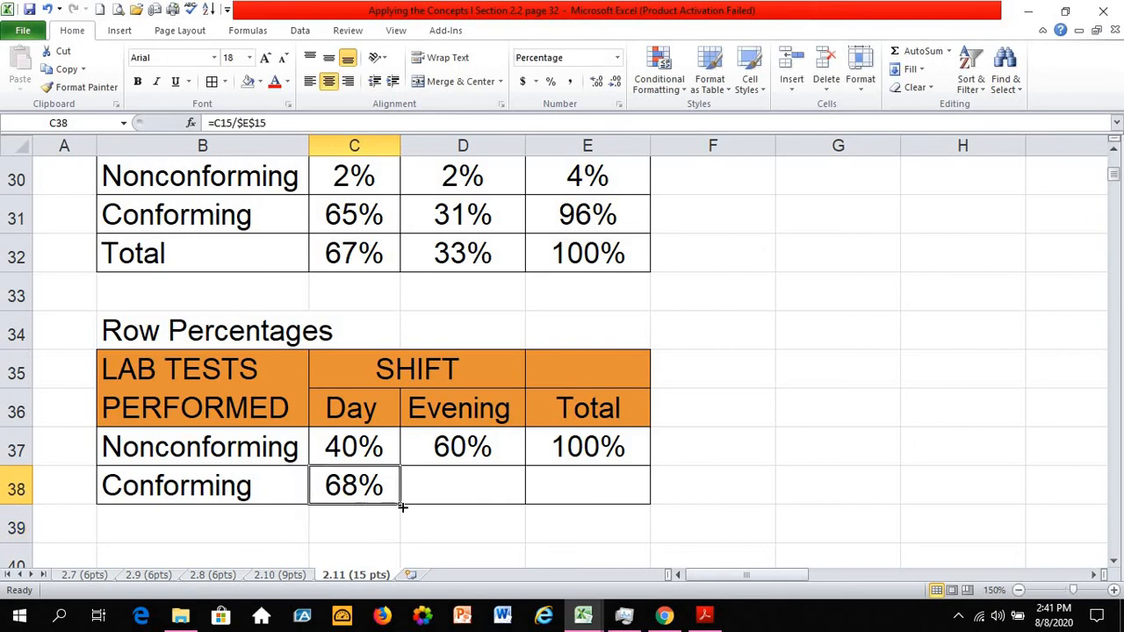
pyautogui.moveTo(402, 506); pyautogui.dragTo(672, 504)
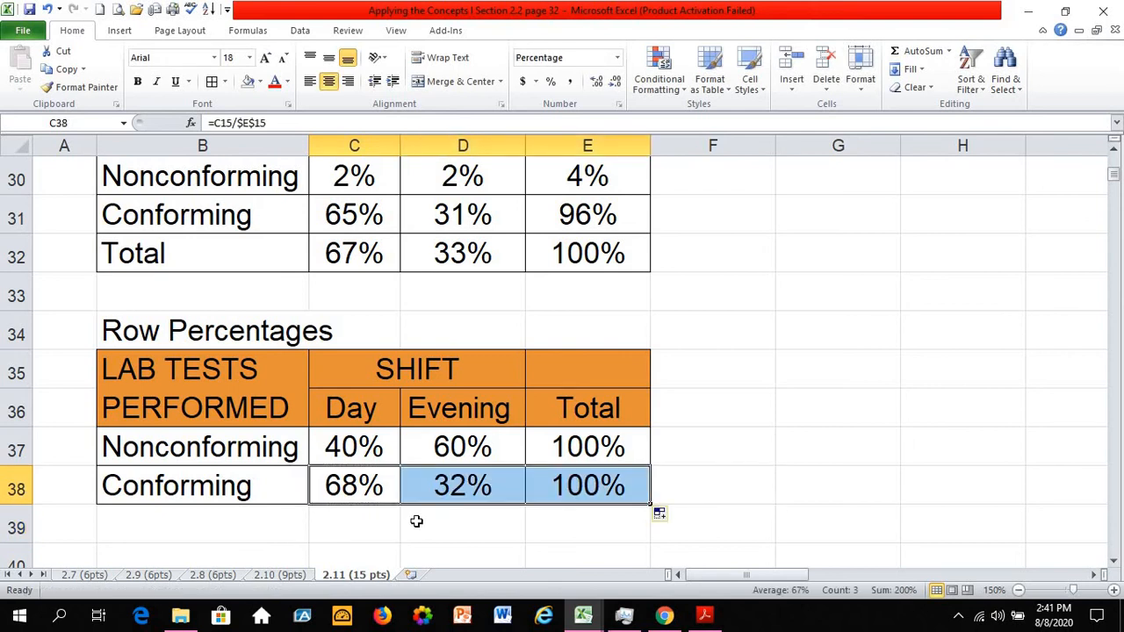
# - Highlight the Nonconforming row of the Row Percentages table and compare its Day and Evening percentages
pyautogui.click(12, 448)
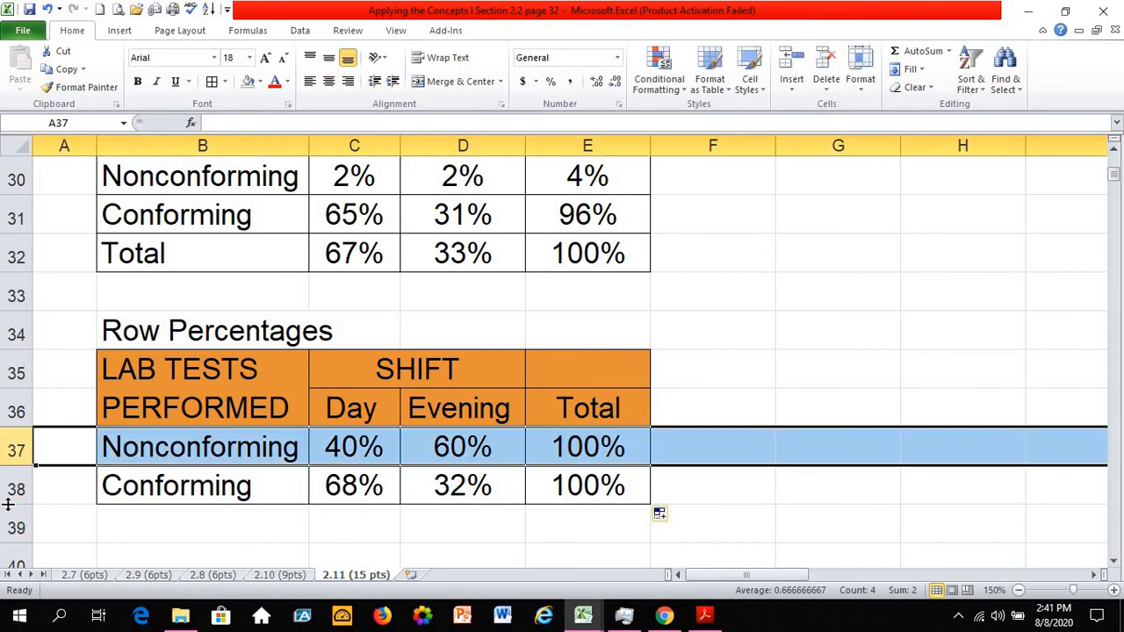
pyautogui.click(60, 507)
pyautogui.click(356, 453)
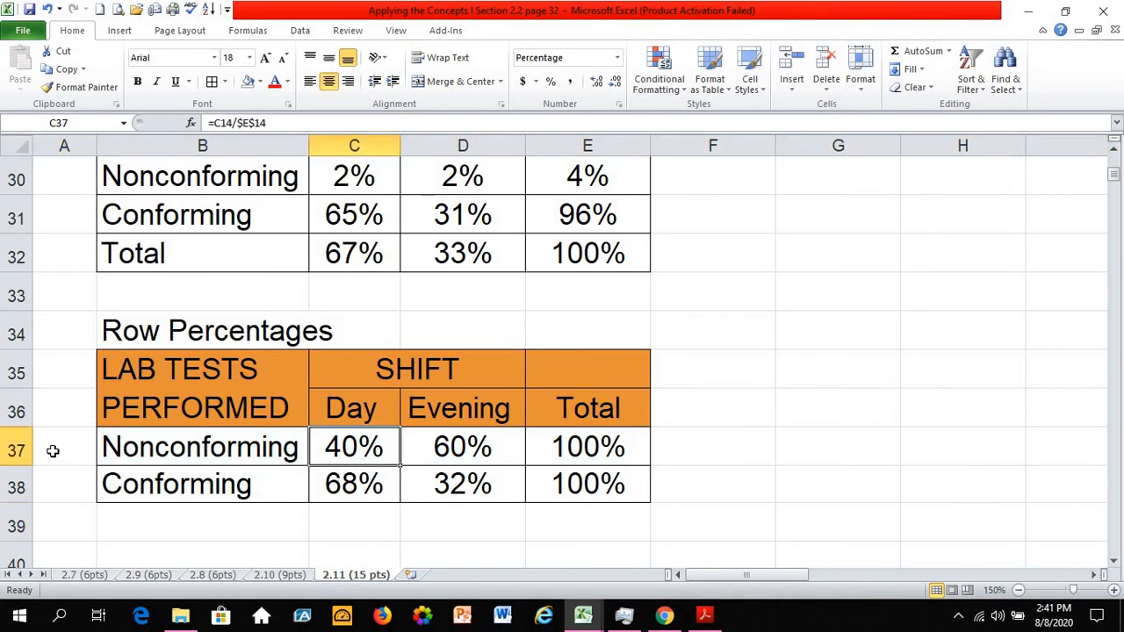
pyautogui.click(12, 449)
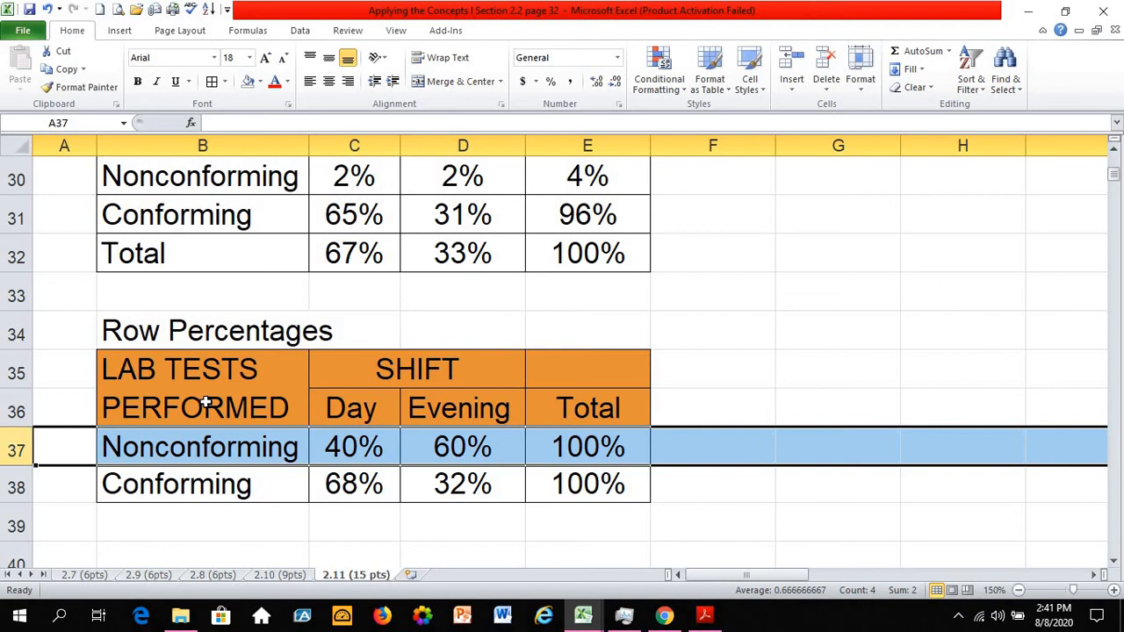
pyautogui.click(471, 456)
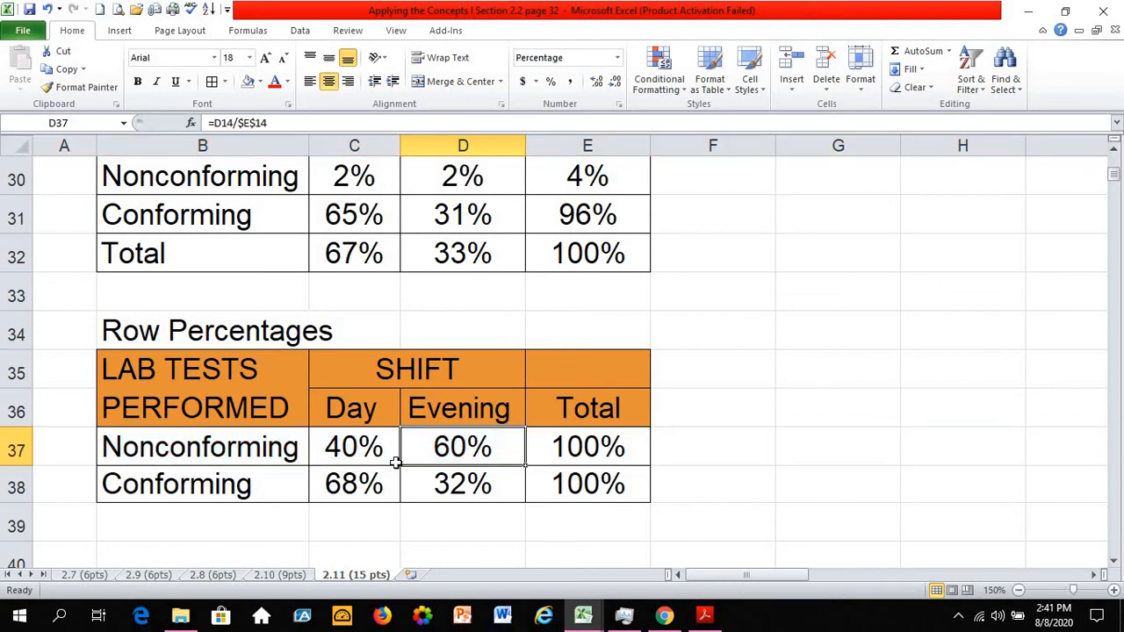
pyautogui.click(349, 448)
pyautogui.click(466, 453)
pyautogui.click(356, 451)
pyautogui.click(471, 455)
pyautogui.click(436, 423)
pyautogui.click(422, 445)
pyautogui.click(372, 449)
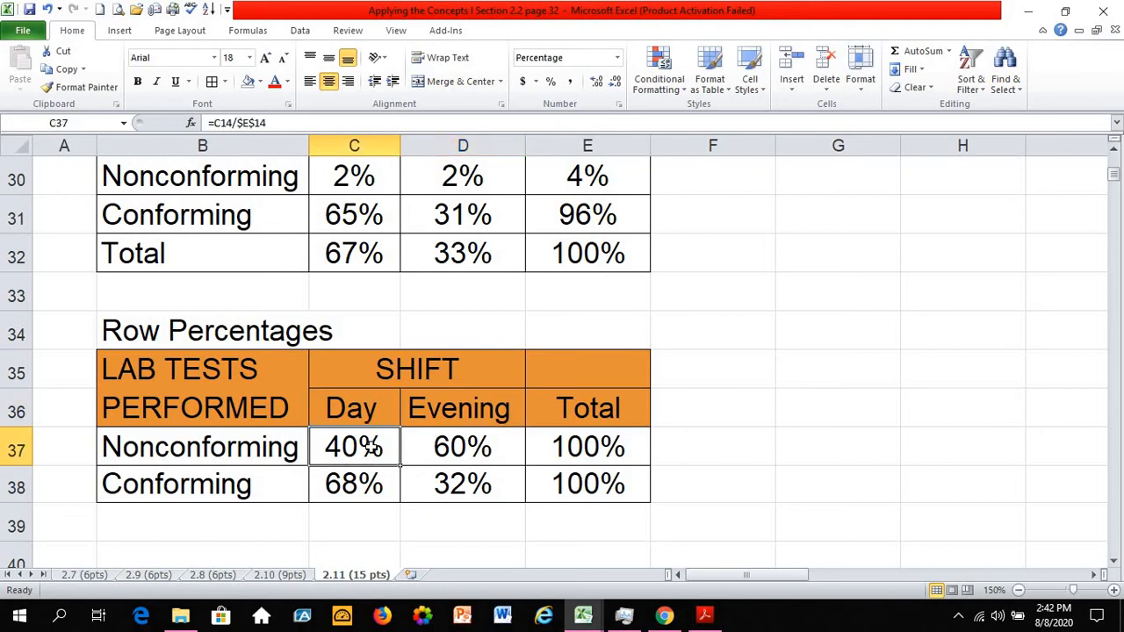
pyautogui.click(379, 405)
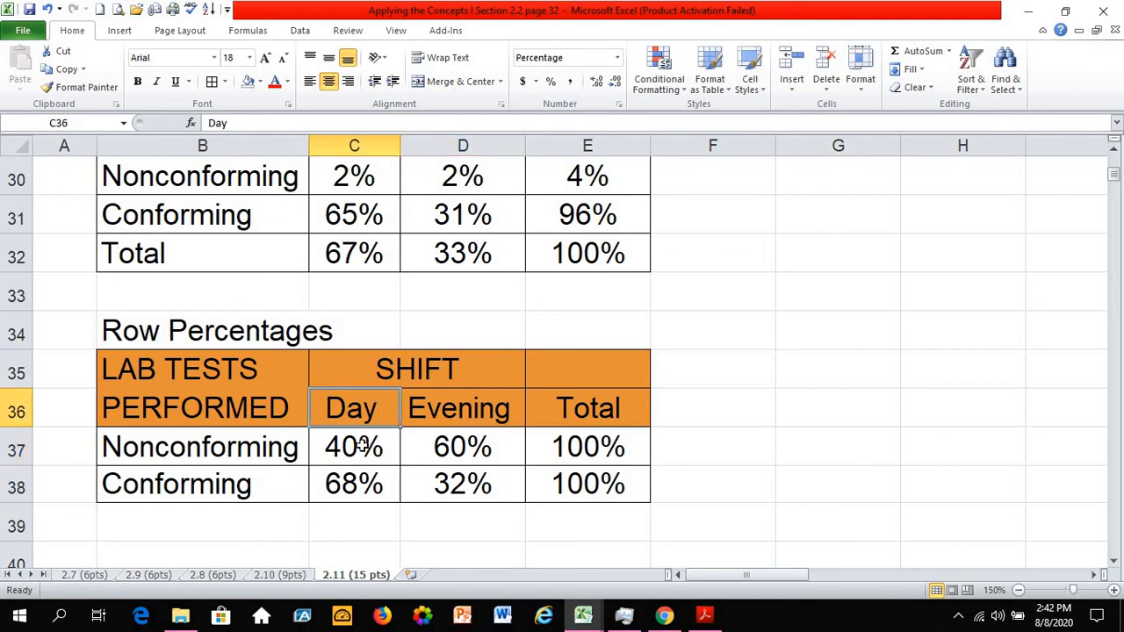
# - Highlight the Conforming row of the Row Percentages table and compare its Day and Evening percentages
pyautogui.click(362, 449)
pyautogui.click(193, 493)
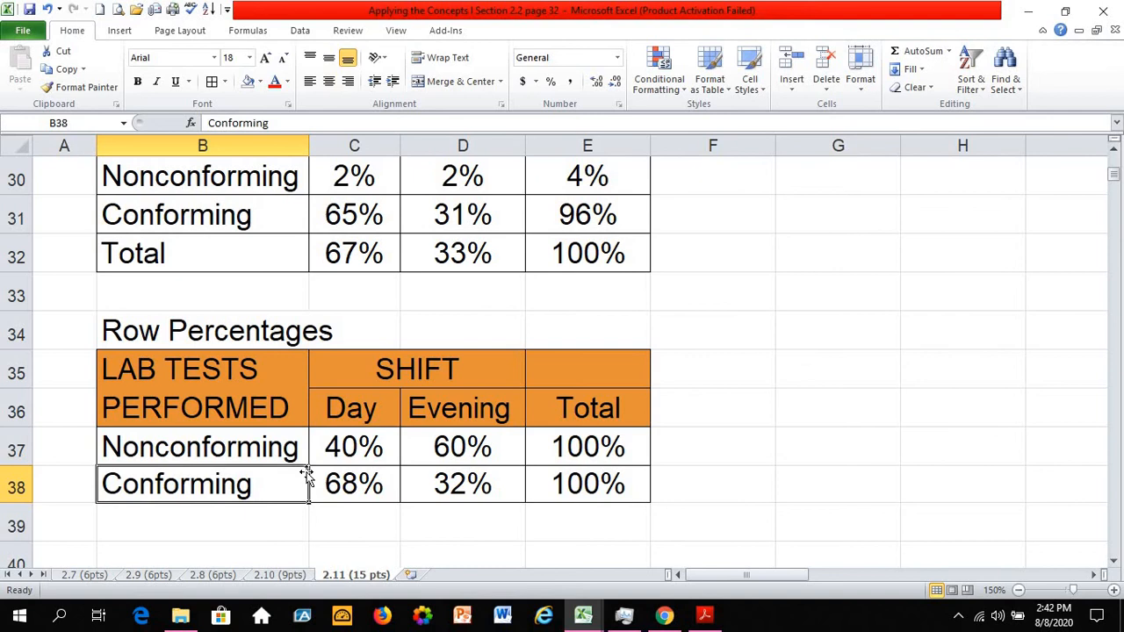
pyautogui.click(351, 485)
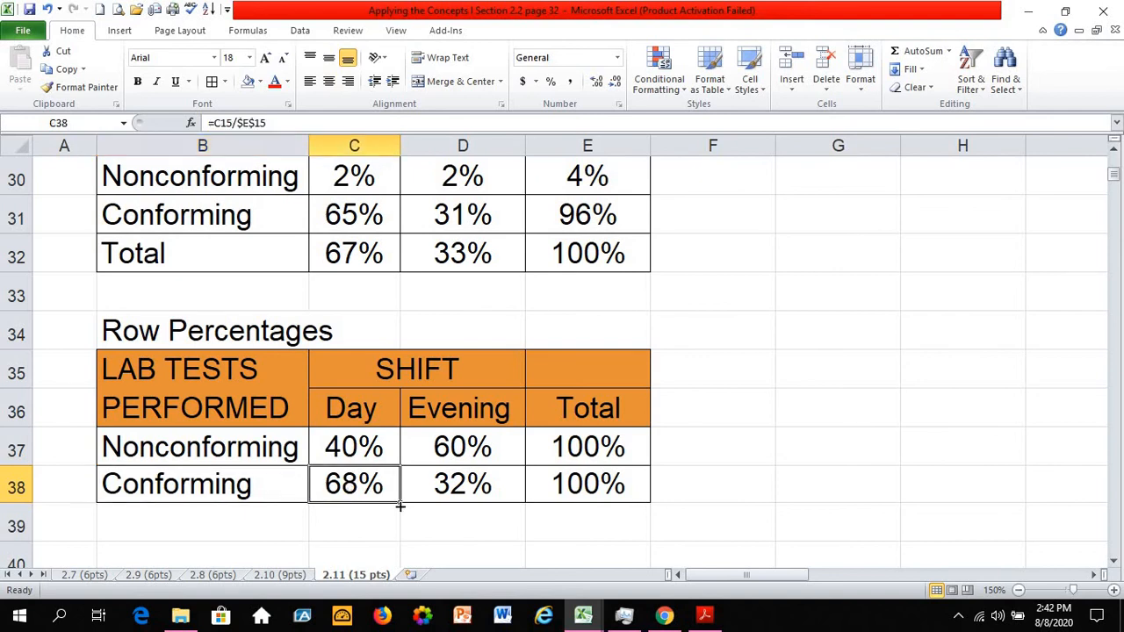
pyautogui.click(123, 494)
pyautogui.click(13, 488)
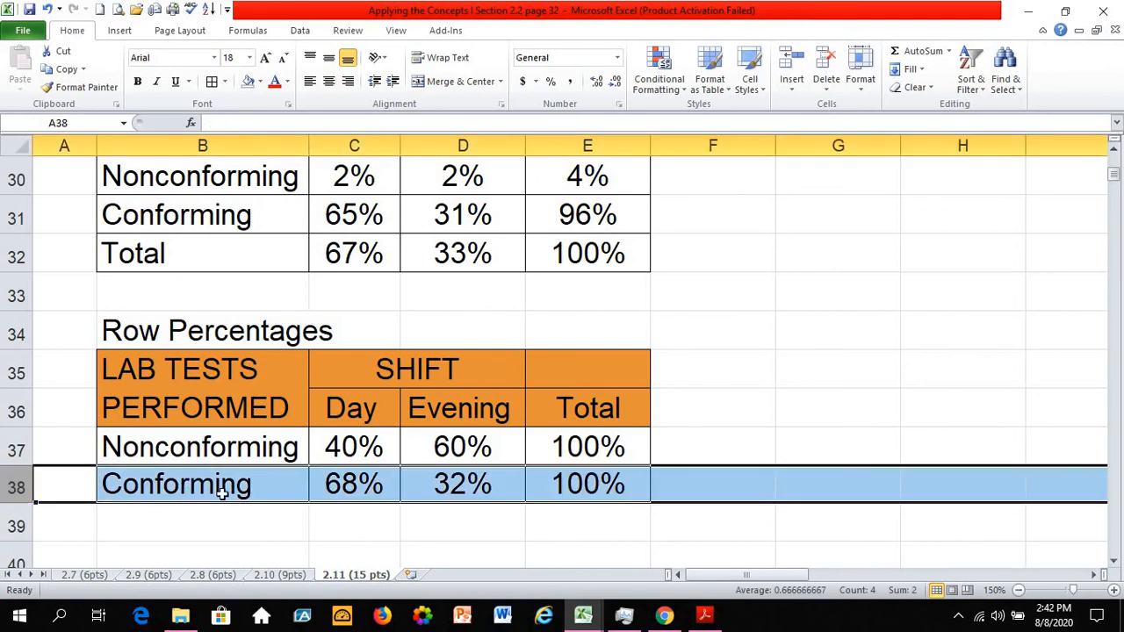
pyautogui.click(355, 497)
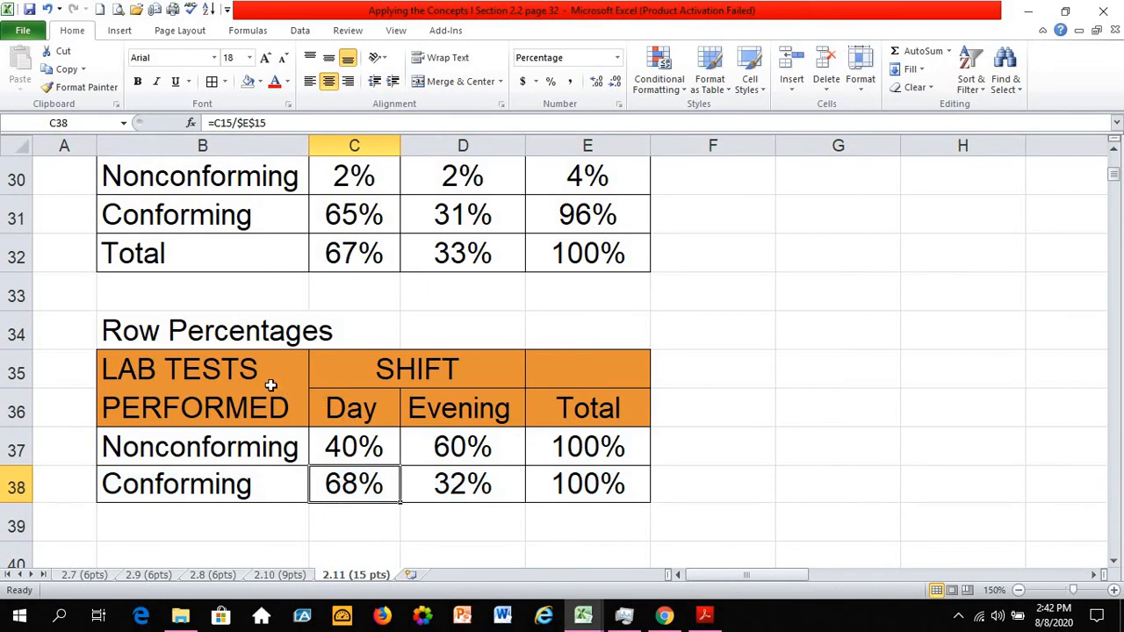
pyautogui.click(352, 407)
pyautogui.click(471, 483)
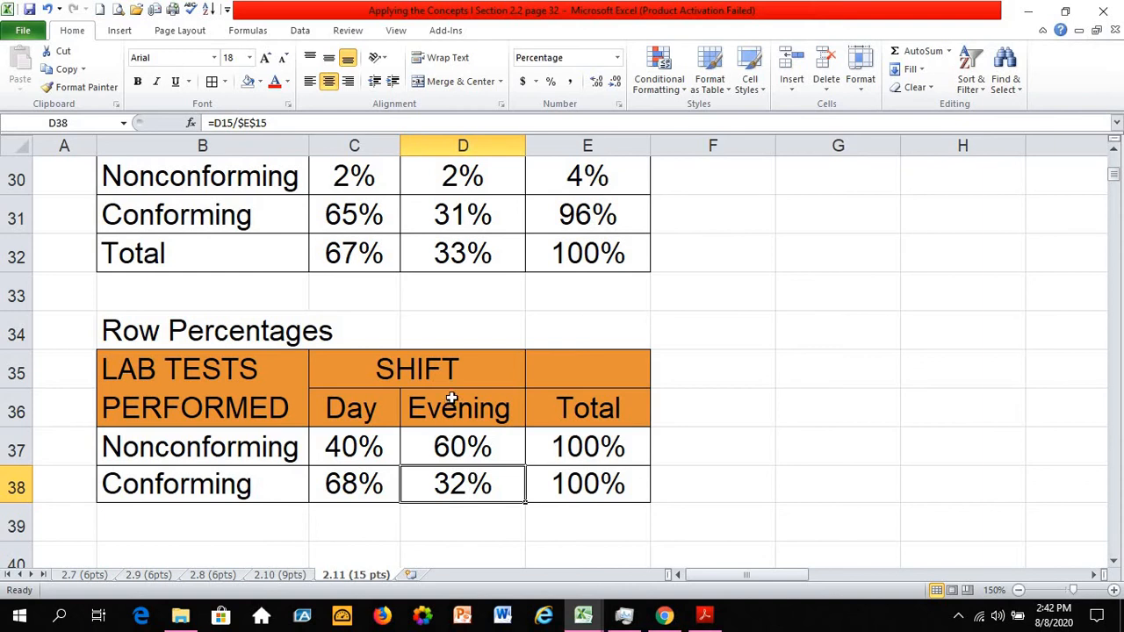
pyautogui.click(372, 488)
pyautogui.press('Right')
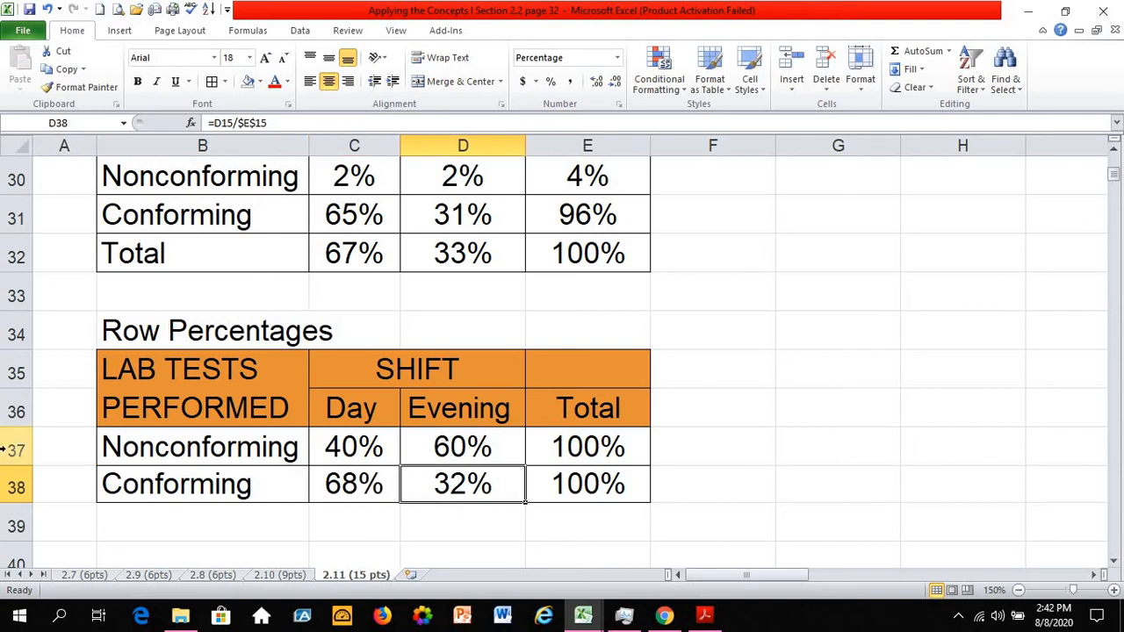
pyautogui.click(386, 480)
pyautogui.click(430, 483)
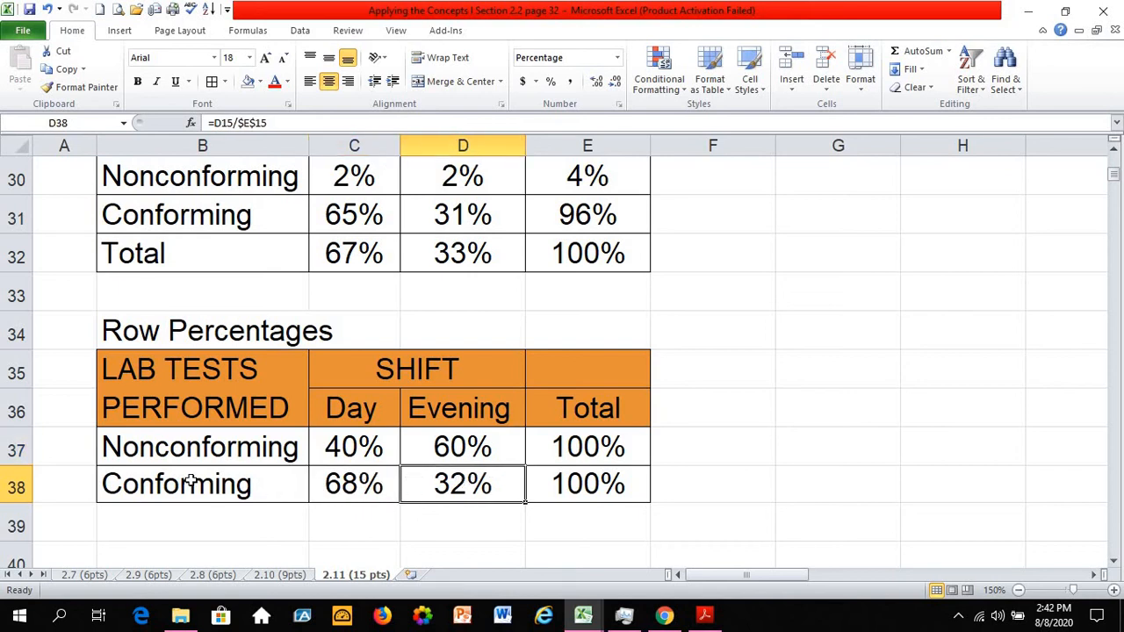
# - Review how the Row Percentages table is read across by highlighting its Nonconforming and Conforming rows in turn
pyautogui.click(145, 479)
pyautogui.click(12, 449)
pyautogui.click(9, 478)
pyautogui.click(4, 458)
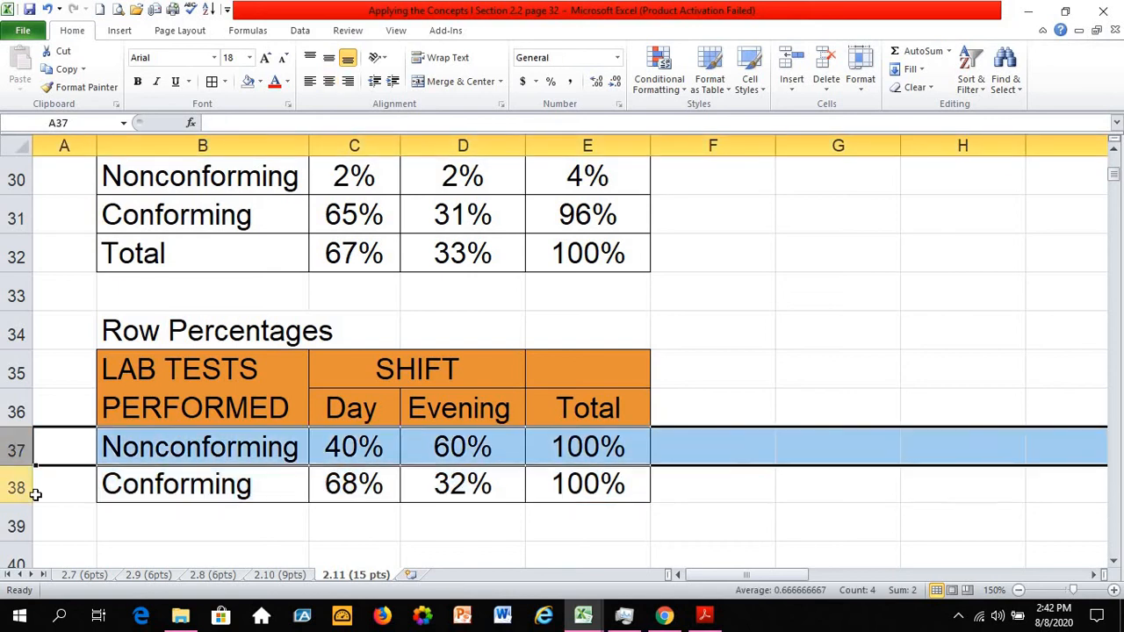
pyautogui.click(30, 487)
pyautogui.click(77, 435)
# - Compare the Nonconforming Day and Evening percentages in the Column Percentages table
pyautogui.scroll(-1, 76, 435)
pyautogui.scroll(-2, 76, 435)
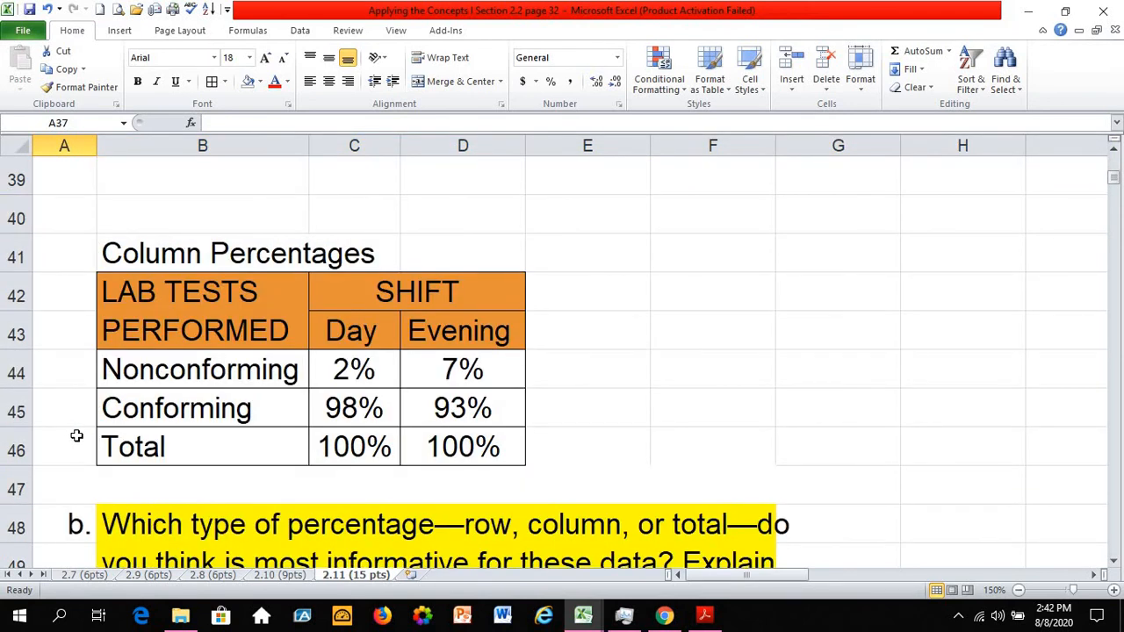
pyautogui.click(354, 377)
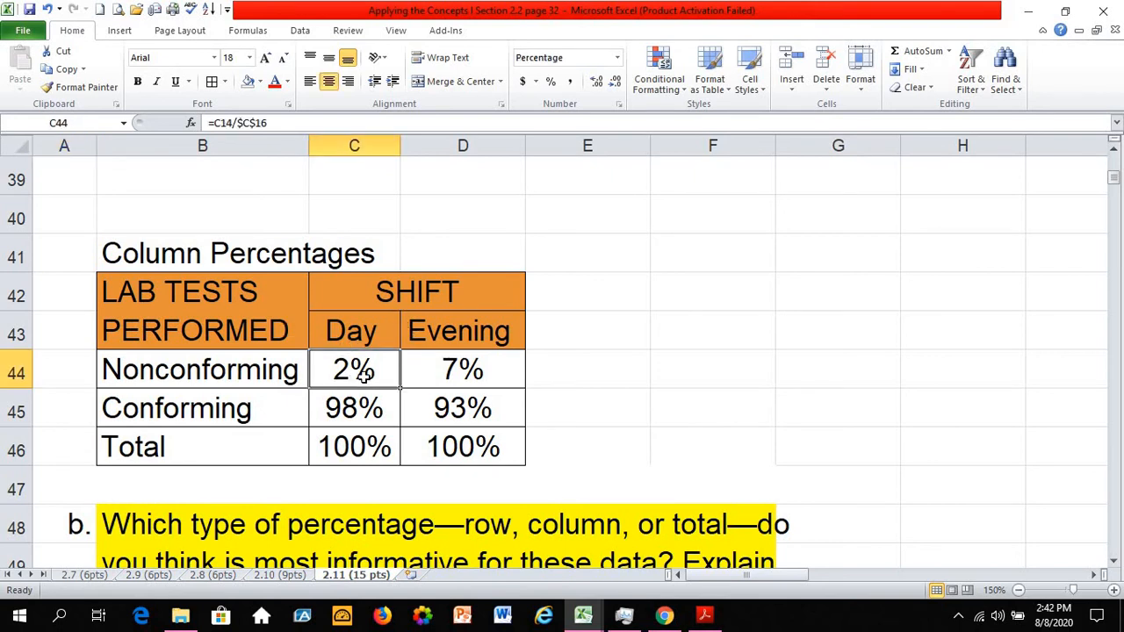
pyautogui.click(467, 385)
pyautogui.click(444, 331)
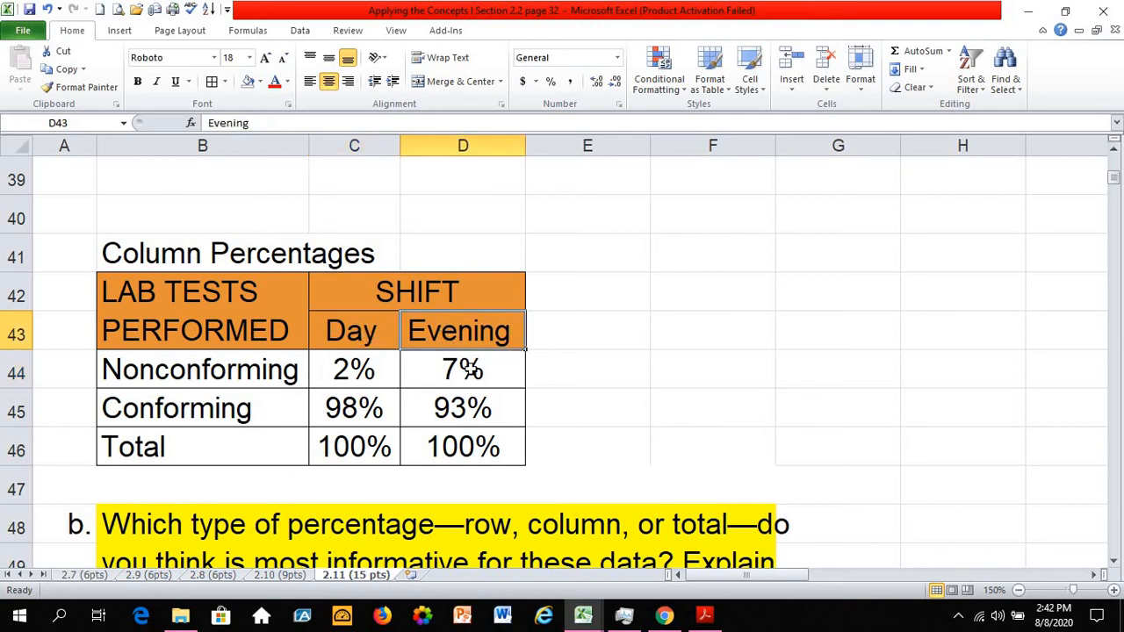
pyautogui.click(364, 371)
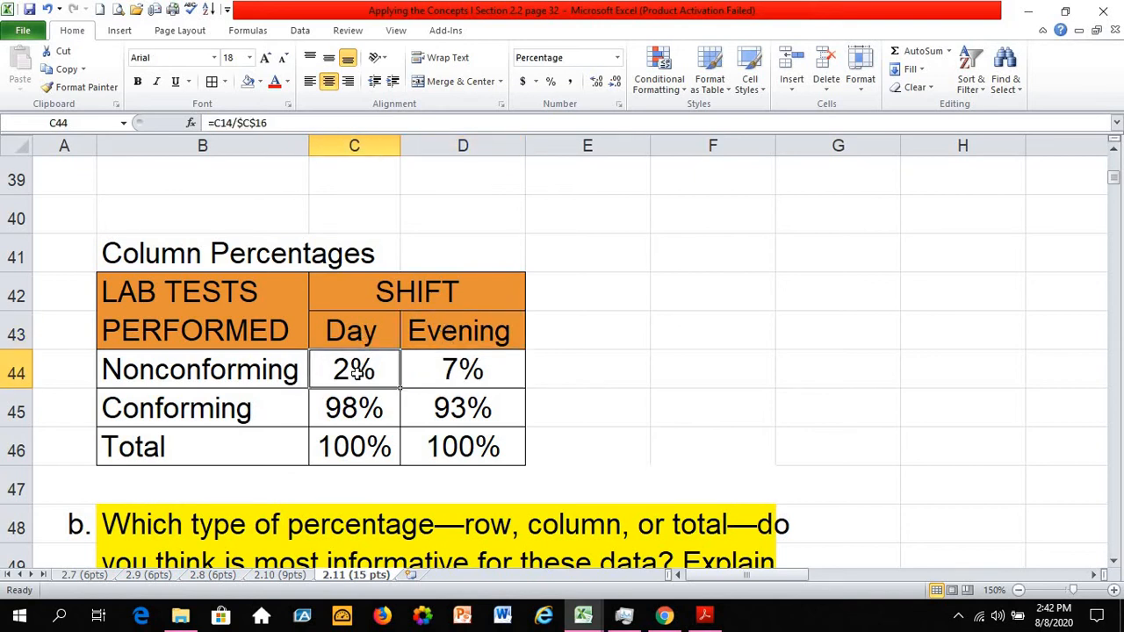
# - Examine the Day shift's Nonconforming and Conforming counts against the Day total in the original lab tests table
pyautogui.scroll(10, 360, 371)
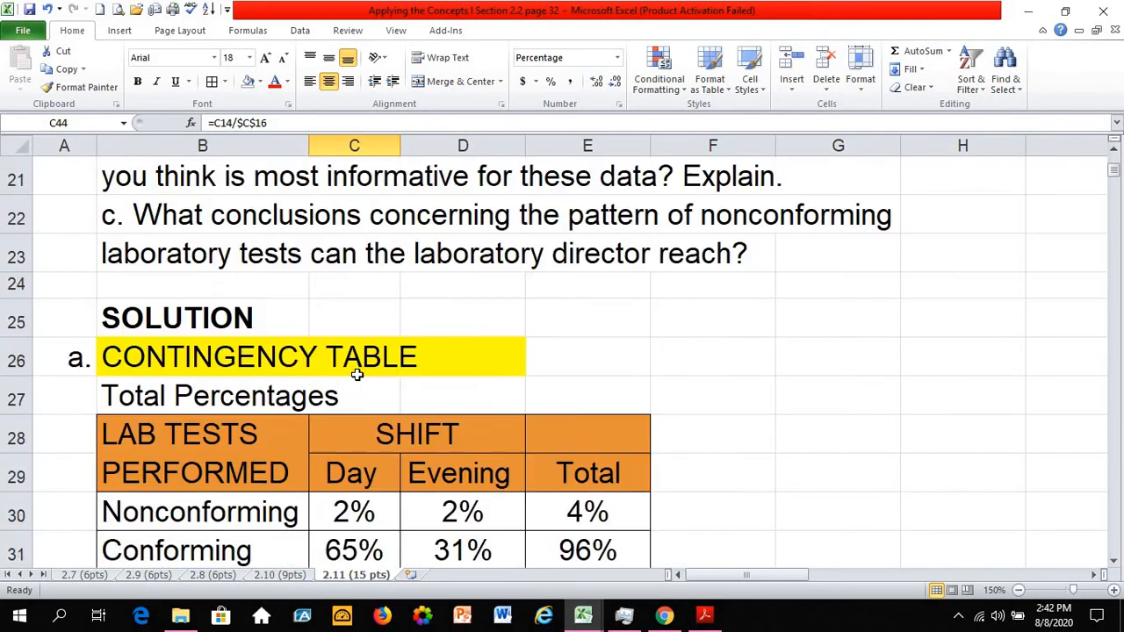
pyautogui.click(363, 370)
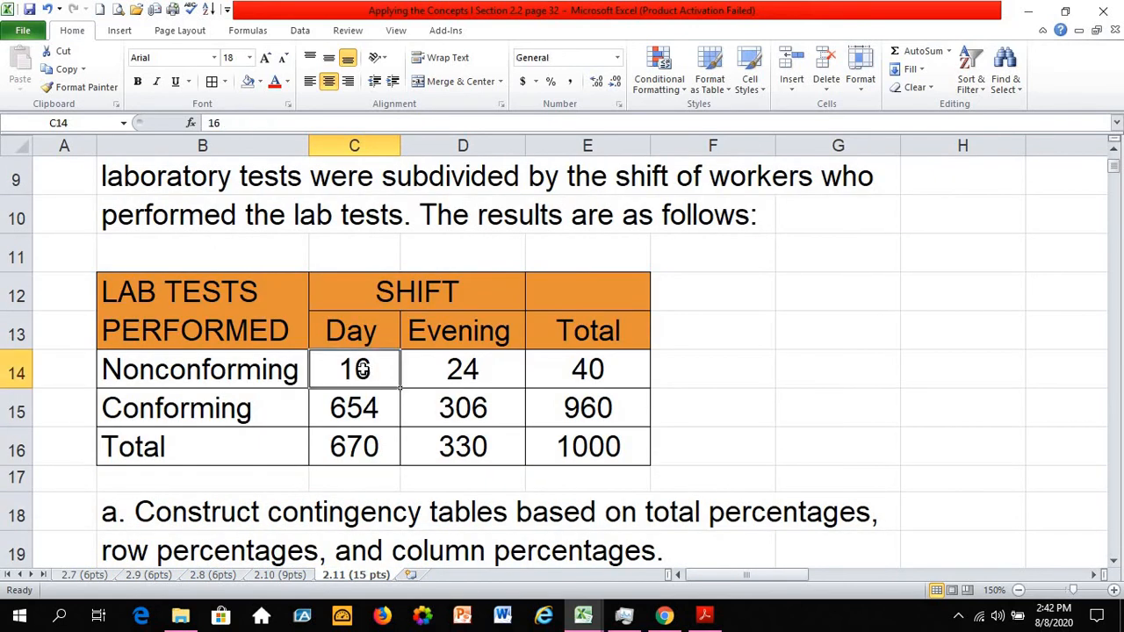
pyautogui.click(362, 448)
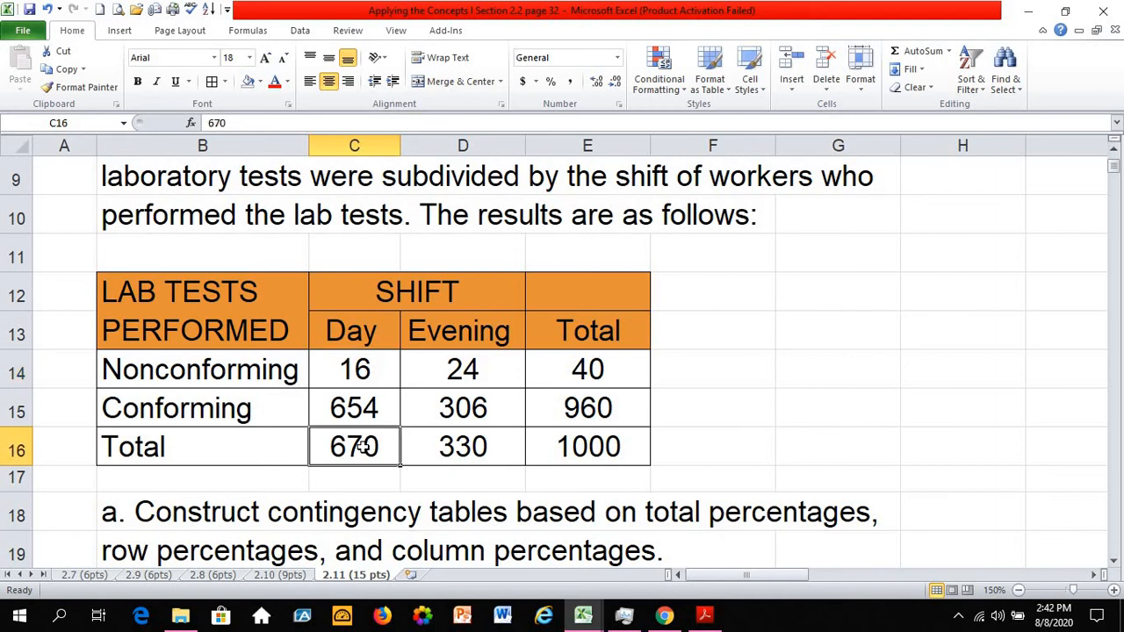
pyautogui.click(373, 361)
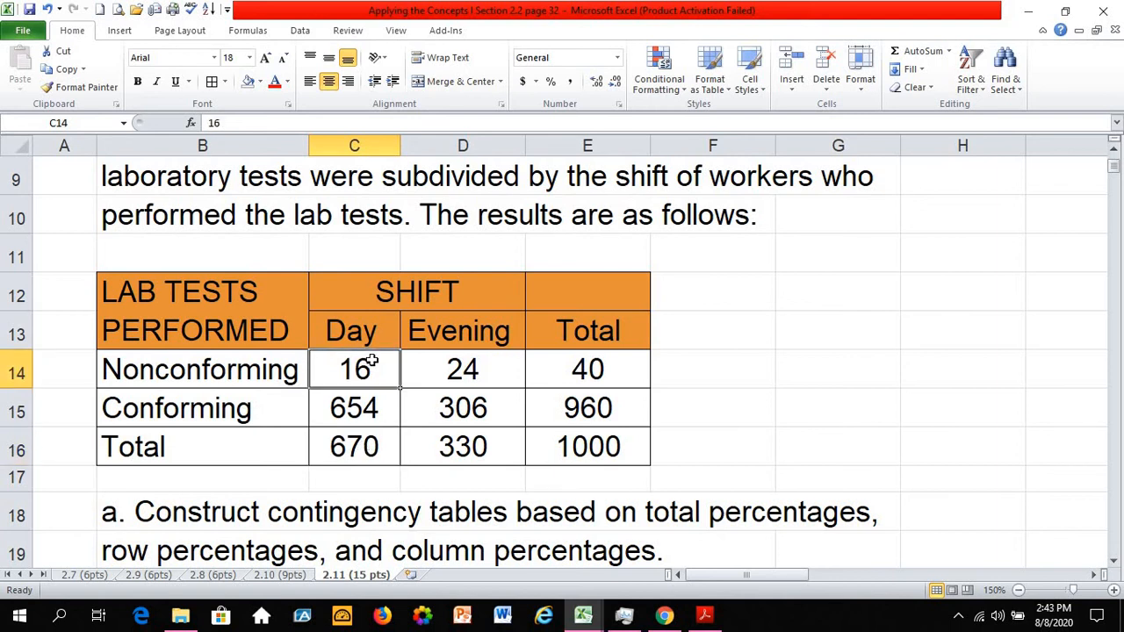
pyautogui.click(362, 407)
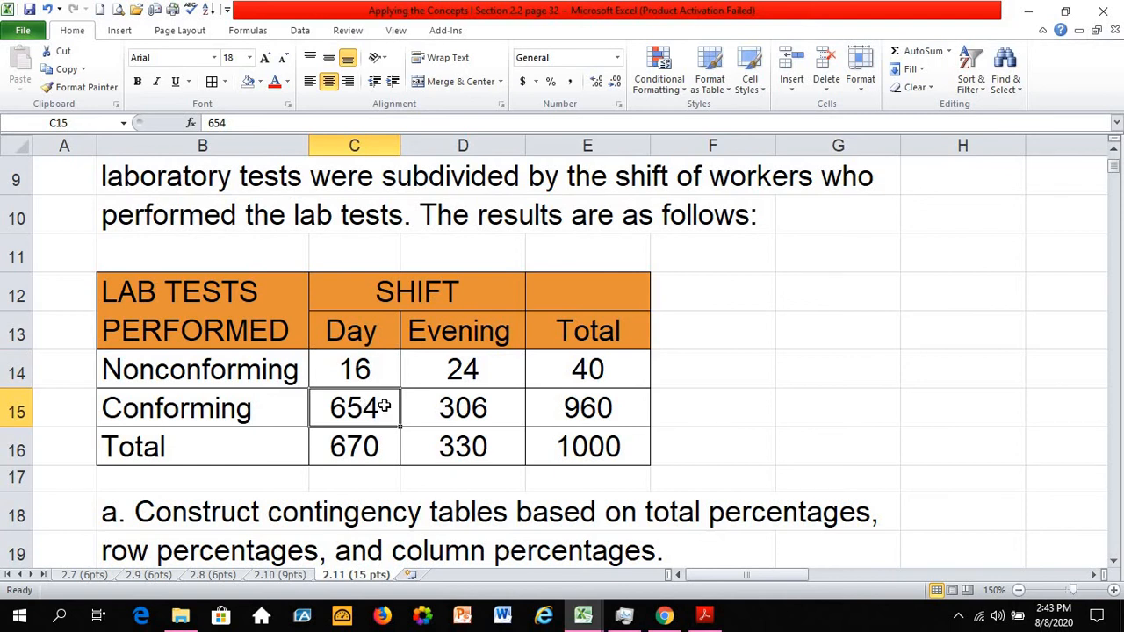
pyautogui.click(371, 446)
pyautogui.click(360, 404)
pyautogui.click(371, 446)
pyautogui.click(369, 402)
# - Clear the Day and Evening percentages in C44:D46 of the Column Percentages table
pyautogui.scroll(-9, 374, 445)
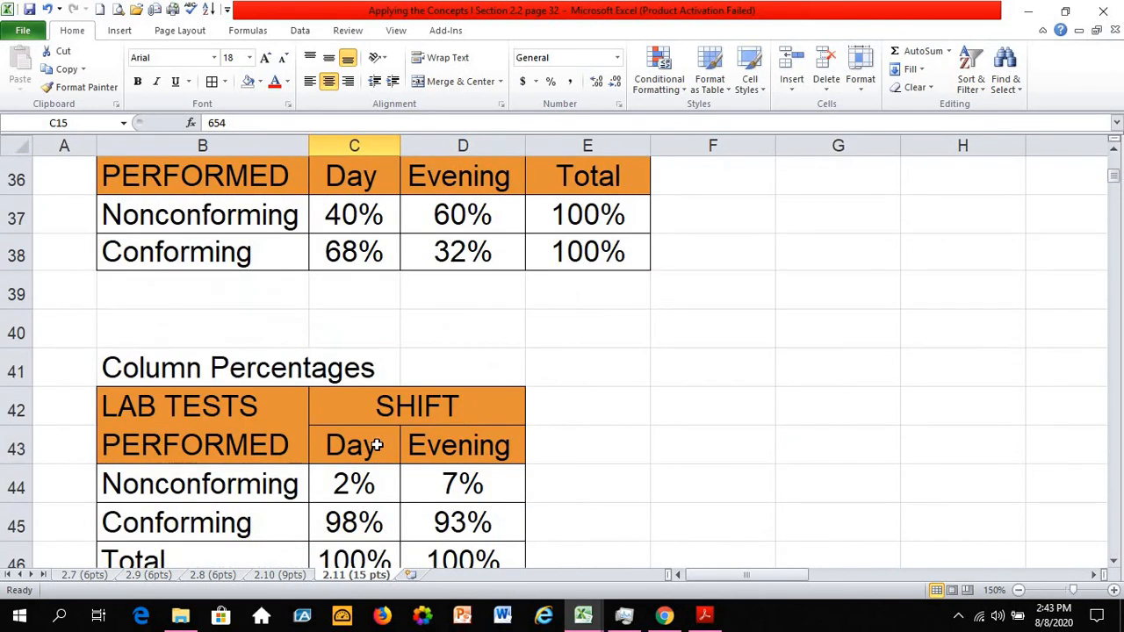
pyautogui.scroll(-2, 377, 445)
pyautogui.moveTo(346, 254); pyautogui.dragTo(453, 327)
pyautogui.press('Delete')
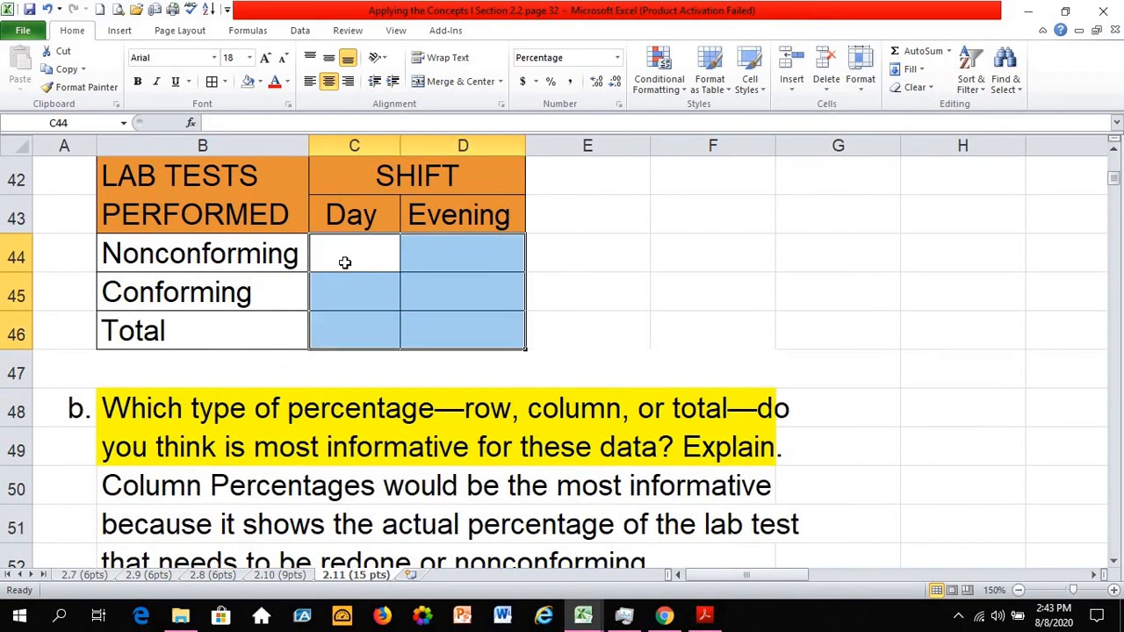
# - Enter the formula =C14/C16 in the Nonconforming Day cell C44 of the Column Percentages table
pyautogui.click(345, 262)
pyautogui.write('=')
pyautogui.scroll(4, 348, 331)
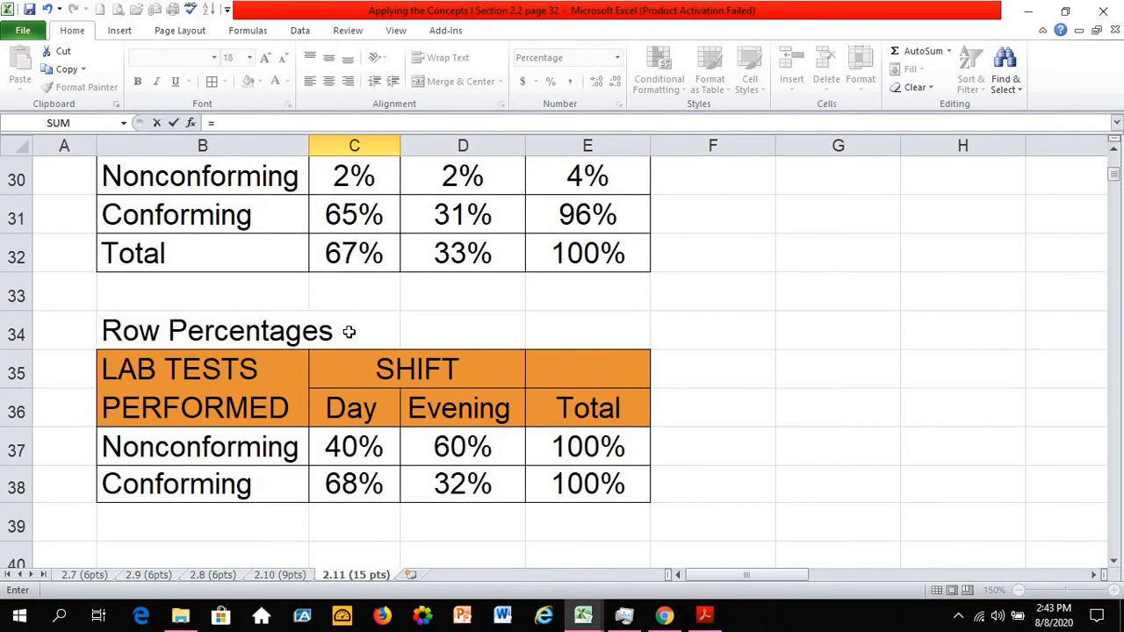
pyautogui.scroll(2, 348, 331)
pyautogui.scroll(2, 387, 429)
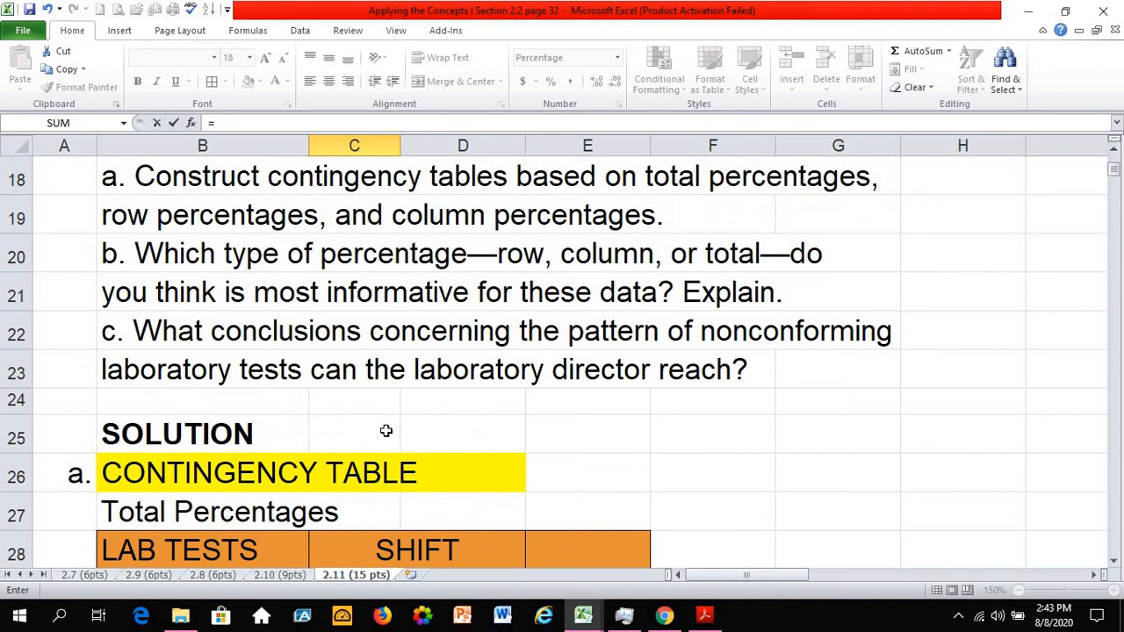
pyautogui.scroll(3, 387, 430)
pyautogui.click(362, 369)
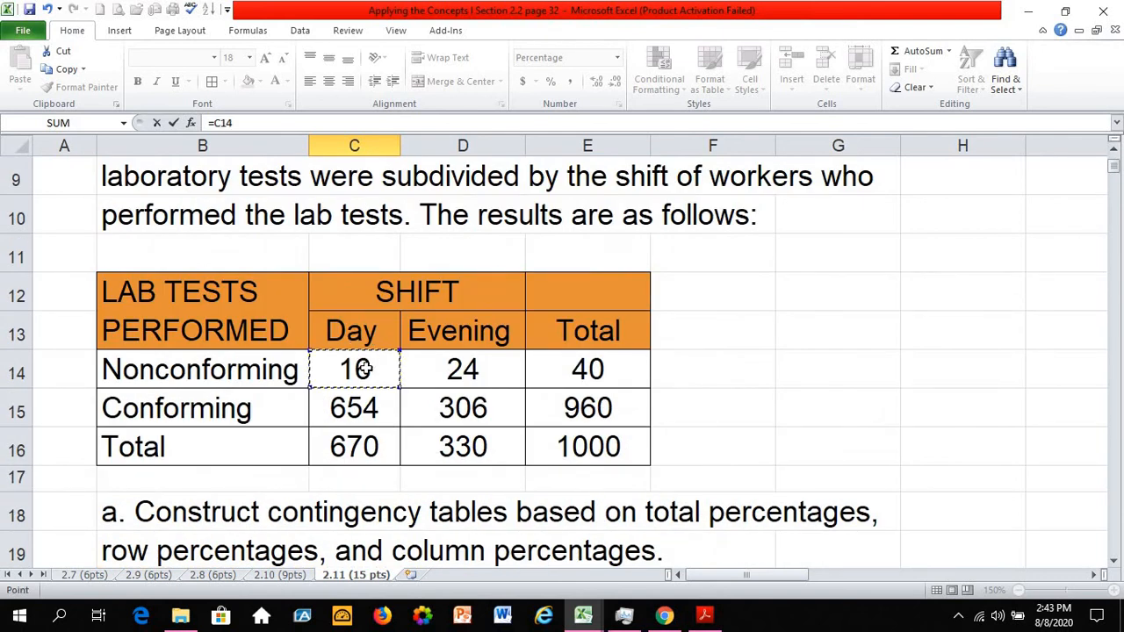
pyautogui.write('/')
pyautogui.click(349, 447)
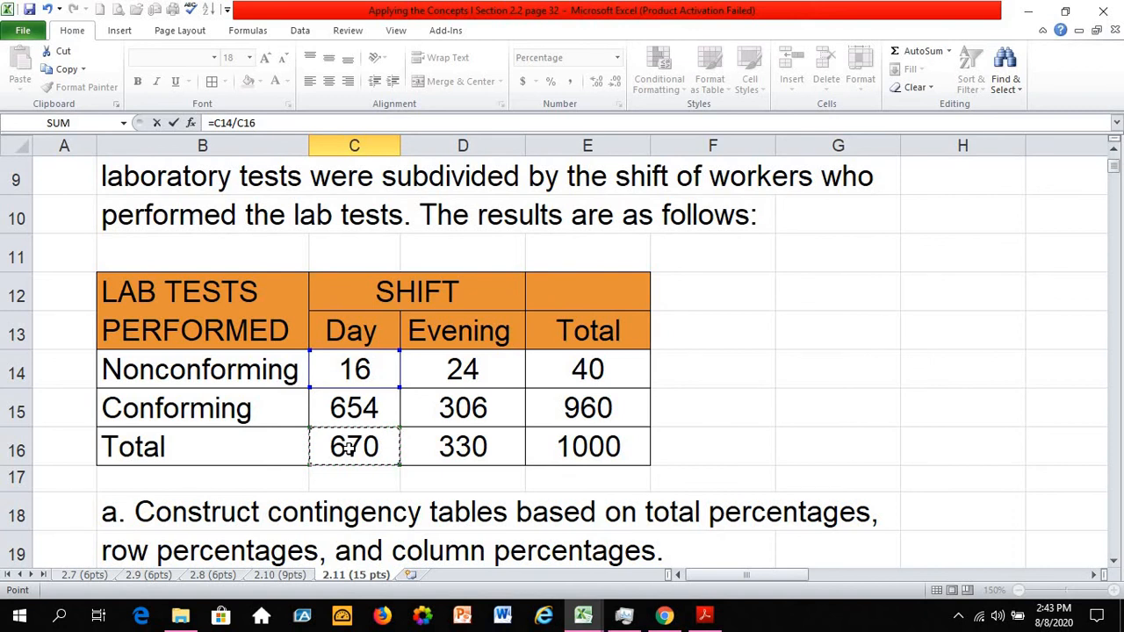
pyautogui.press('Return')
pyautogui.click(353, 485)
# - Enter the formula =D14/D16 in the Nonconforming Evening cell D44 of the Column Percentages table
pyautogui.click(465, 490)
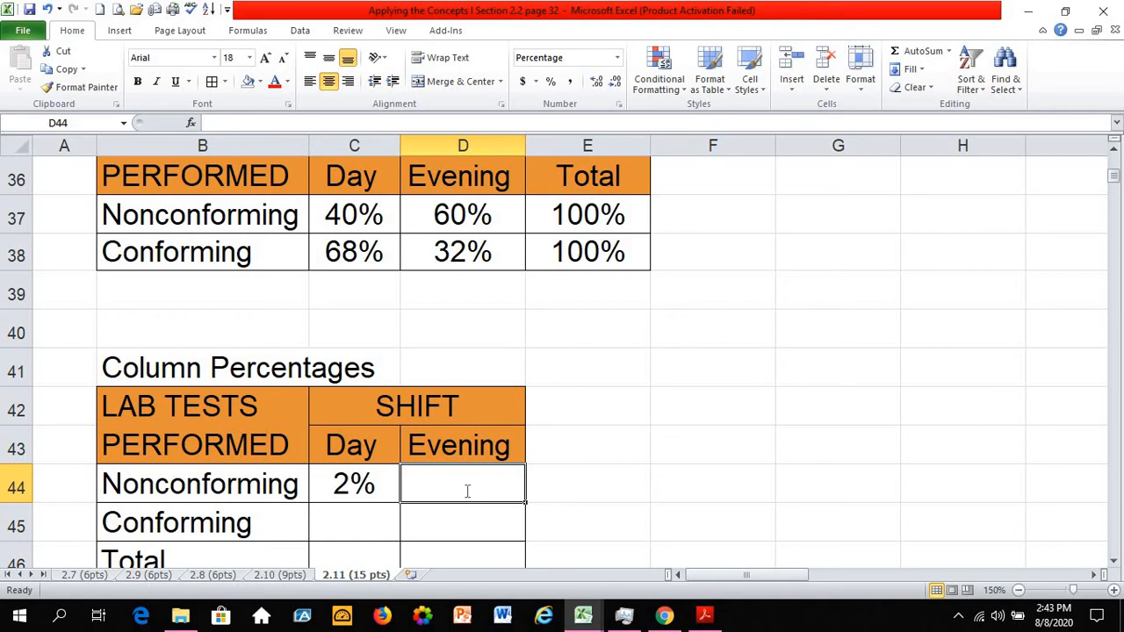
pyautogui.write('=')
pyautogui.scroll(10, 457, 488)
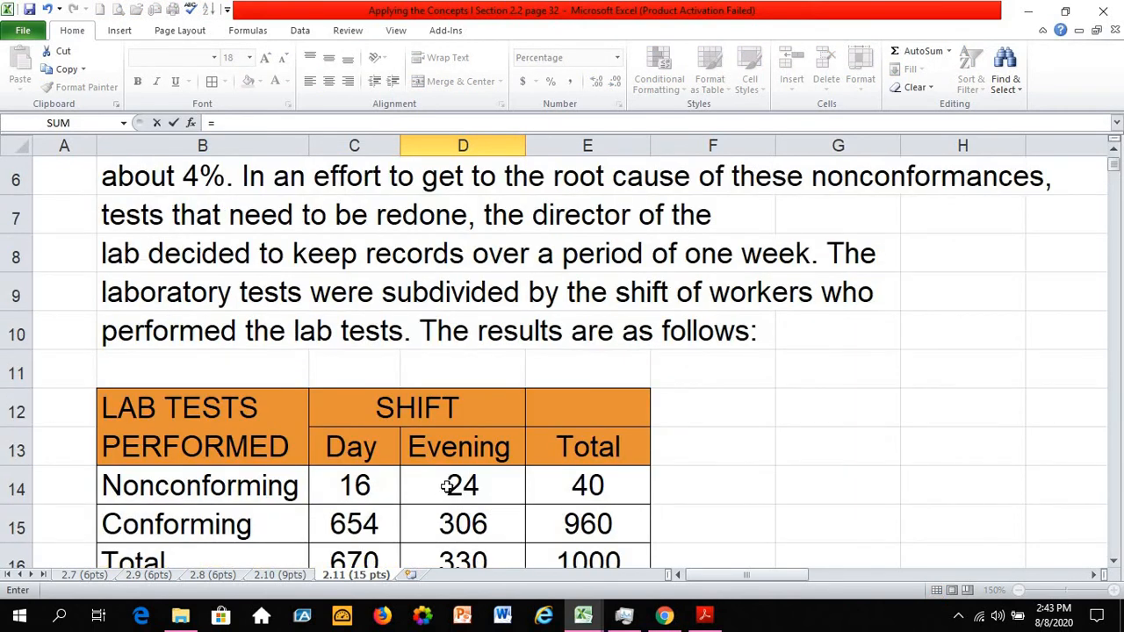
pyautogui.click(448, 486)
pyautogui.scroll(-1, 509, 461)
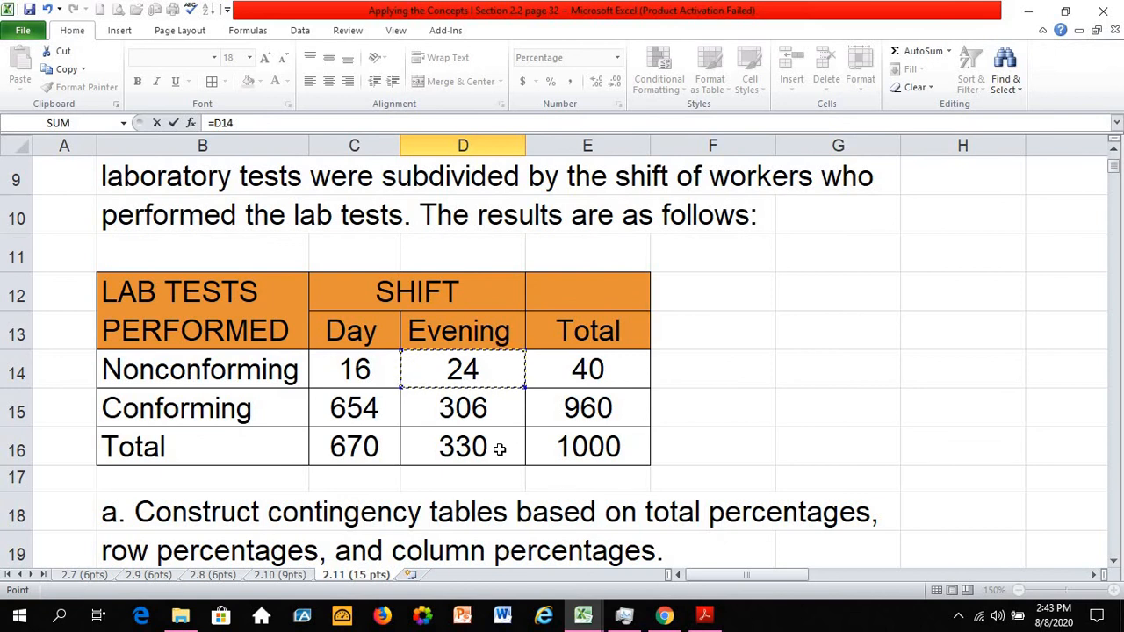
pyautogui.write('/')
pyautogui.click(474, 450)
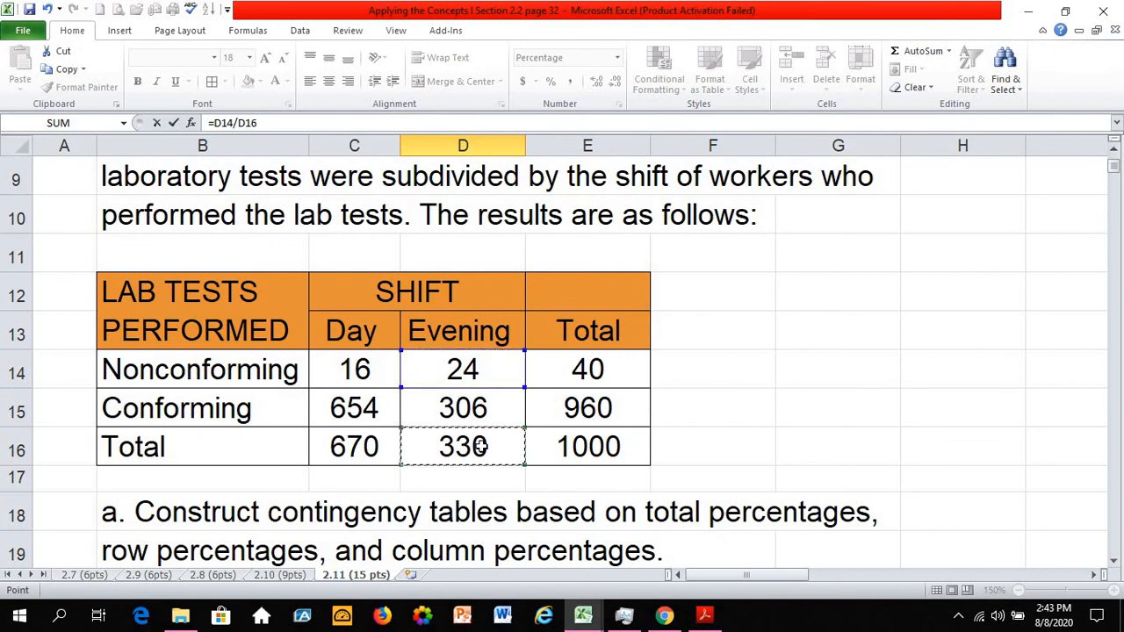
pyautogui.press('Return')
# - Change the Nonconforming Day formula in C44 to =C14/$C$16 so the Day total reference is absolute
pyautogui.scroll(-1, 386, 401)
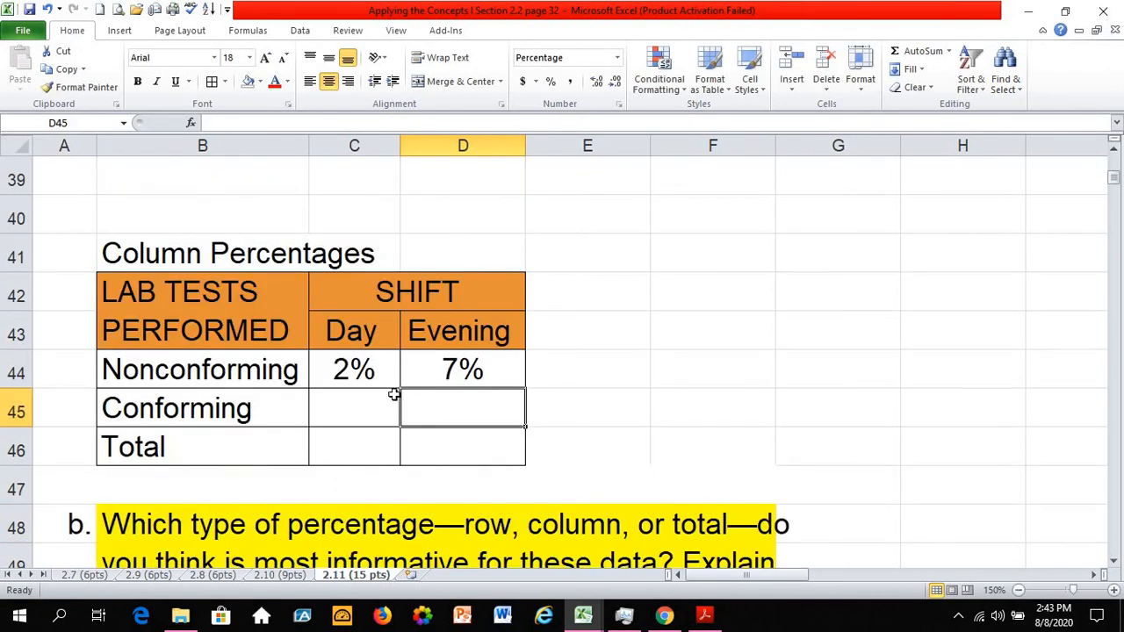
pyautogui.click(378, 373)
pyautogui.click(246, 124)
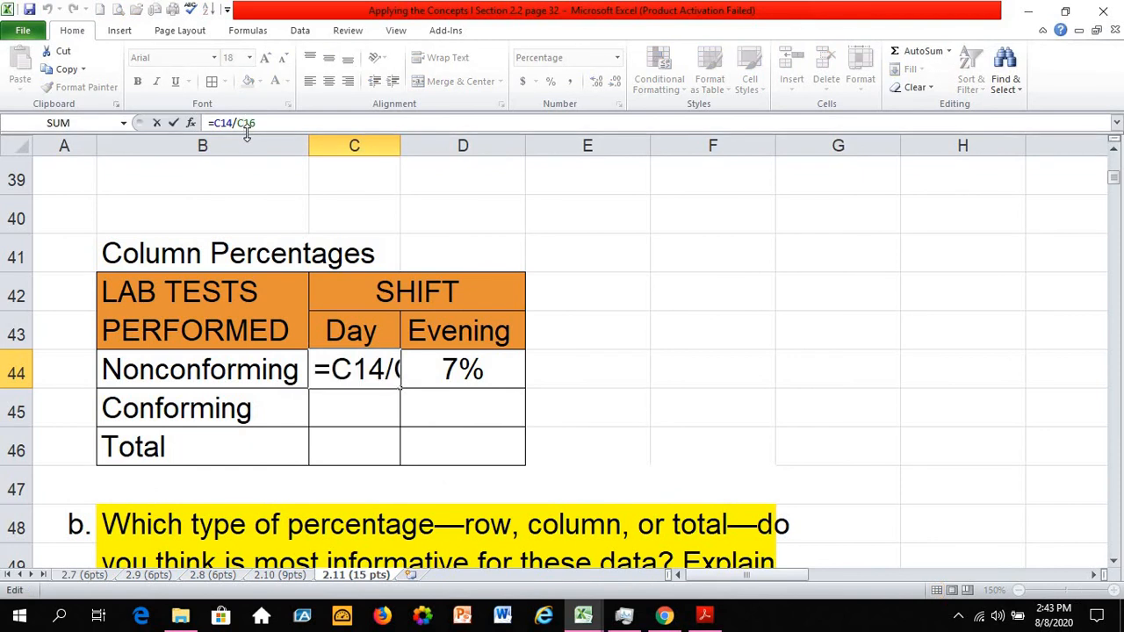
pyautogui.press('F4')
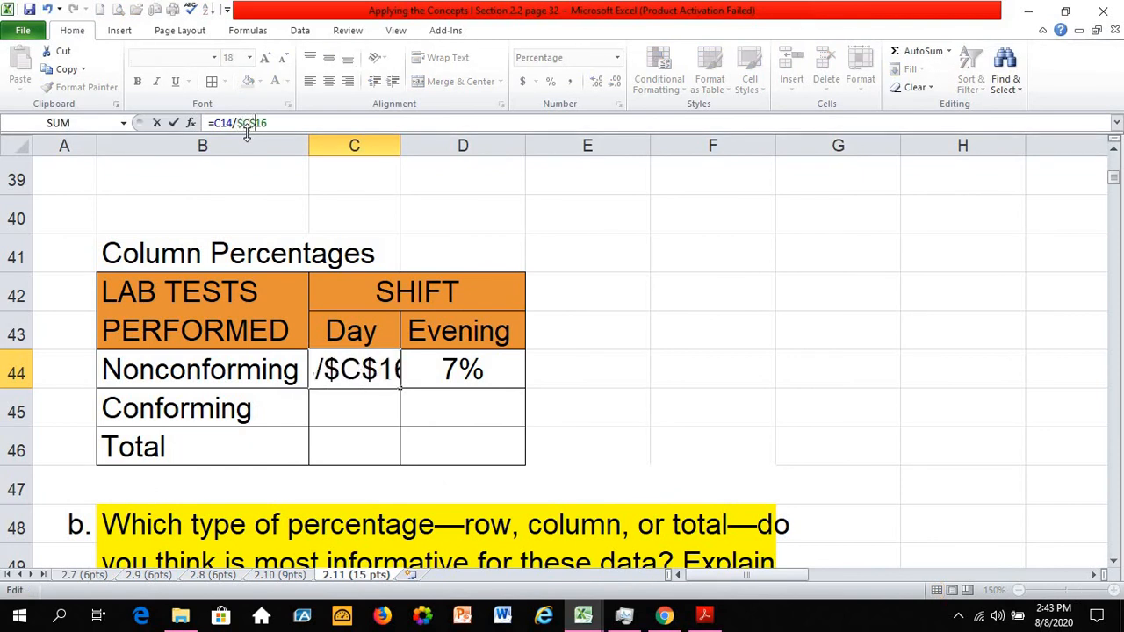
pyautogui.press('Return')
# - Anchor the D16 Evening total reference in the Nonconforming Evening formula in D44
pyautogui.press('Up')
pyautogui.press('Right')
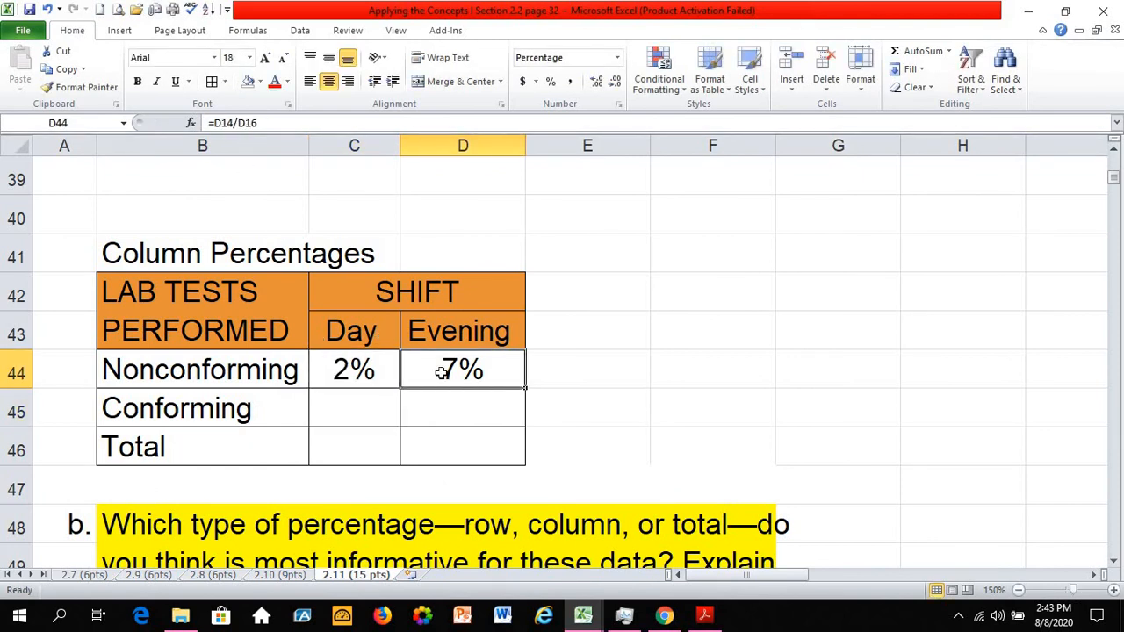
pyautogui.click(263, 124)
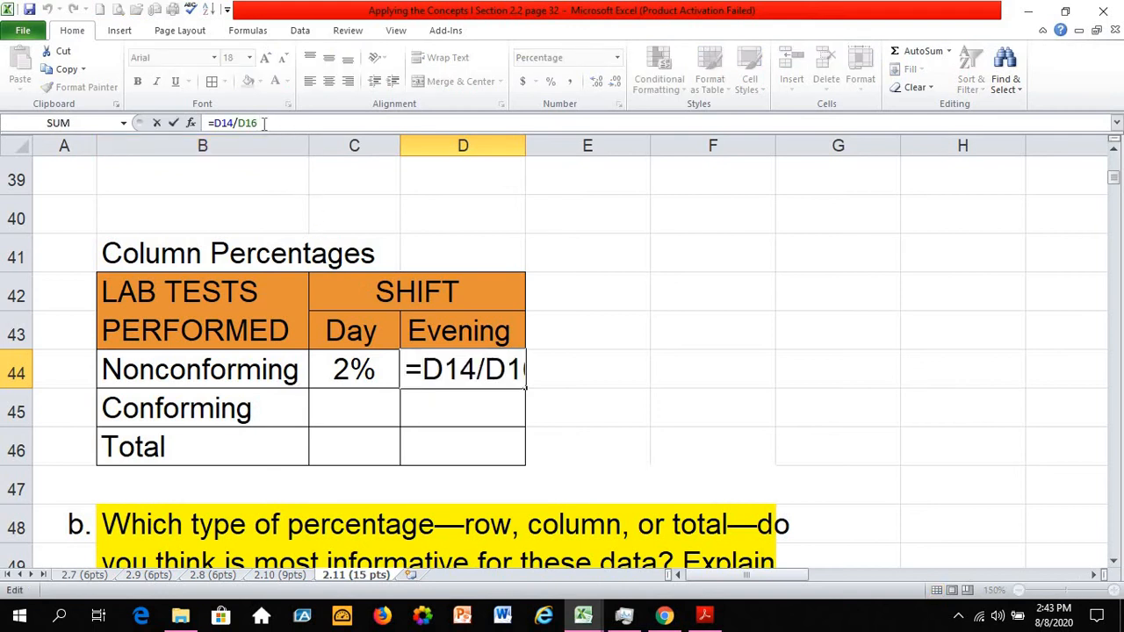
pyautogui.press('F4')
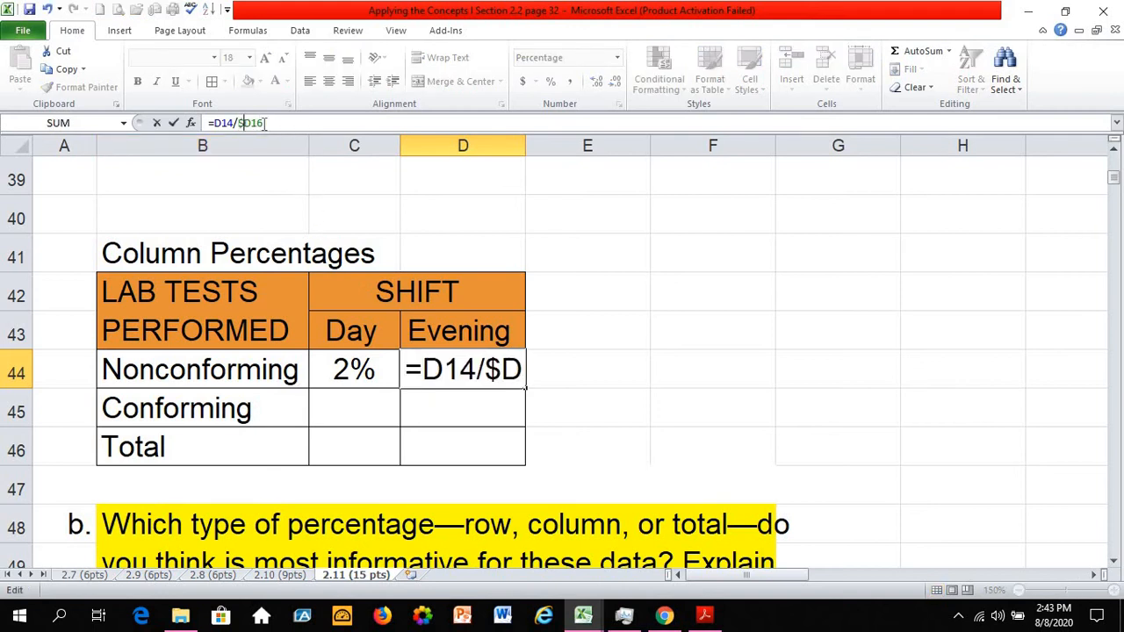
pyautogui.press('Return')
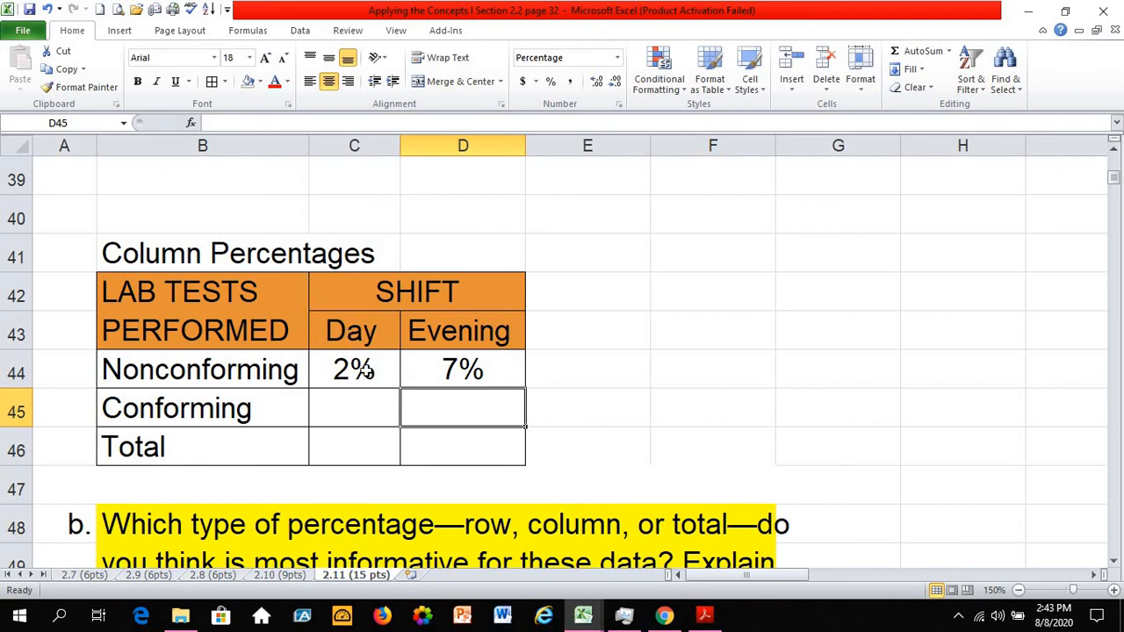
# - Fill the Nonconforming formulas in C44:D44 down through the Conforming and Total rows of the Column Percentages table
pyautogui.moveTo(363, 369); pyautogui.dragTo(496, 378)
pyautogui.click(366, 401)
pyautogui.click(362, 372)
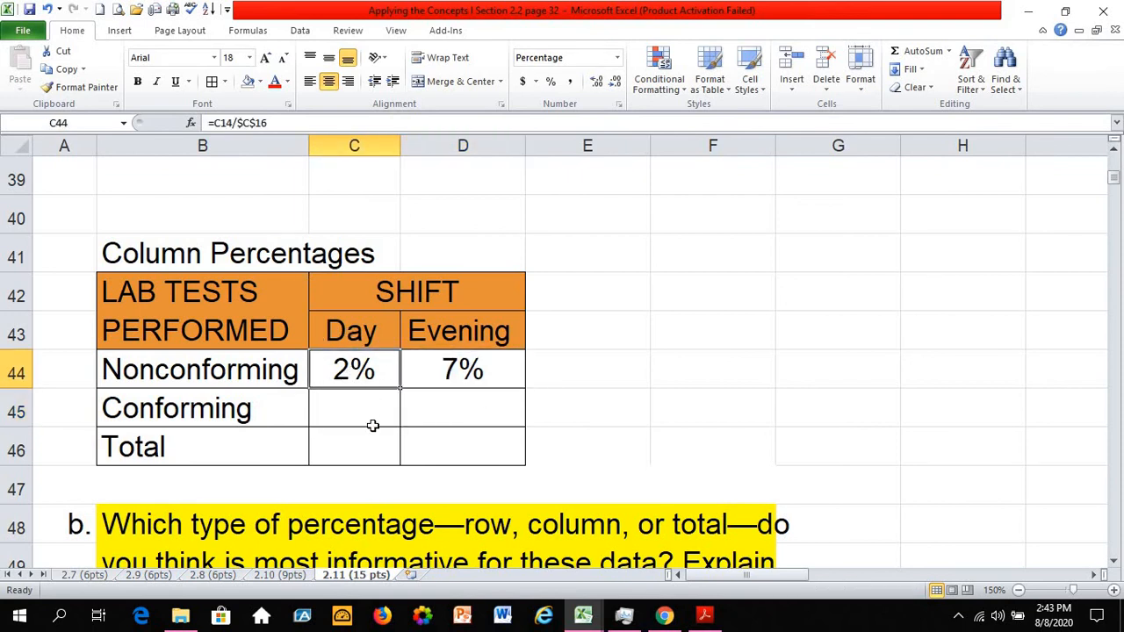
pyautogui.click(372, 395)
pyautogui.moveTo(372, 374); pyautogui.dragTo(526, 465)
pyautogui.click(347, 404)
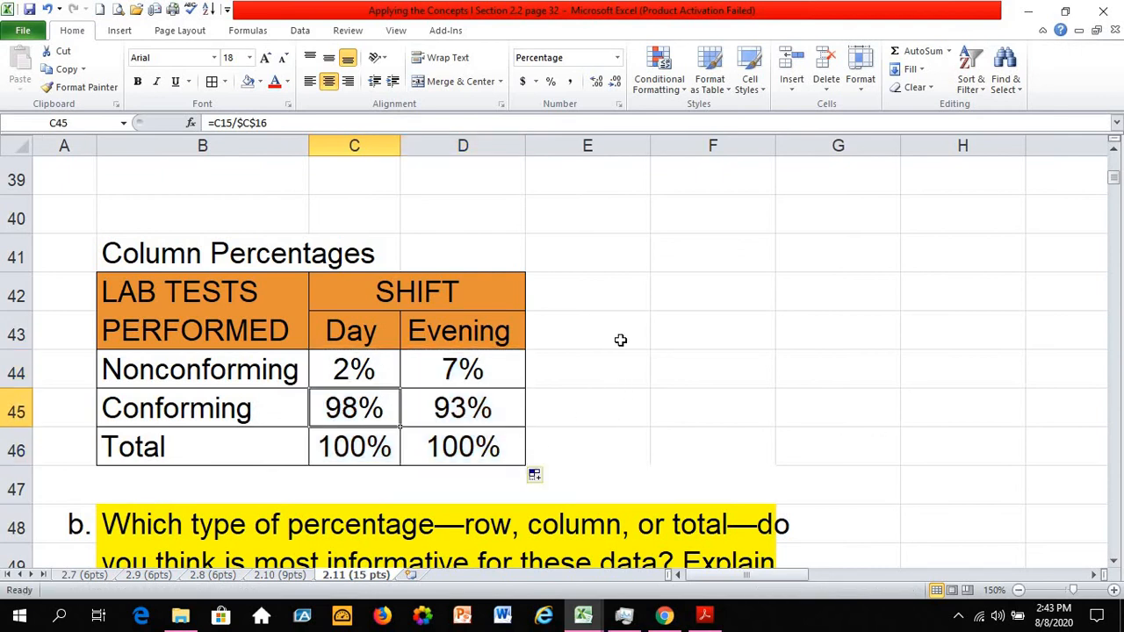
# - Examine the Nonconforming, Conforming and Total percentages for the Day and Evening shifts in the Column Percentages table
pyautogui.click(249, 372)
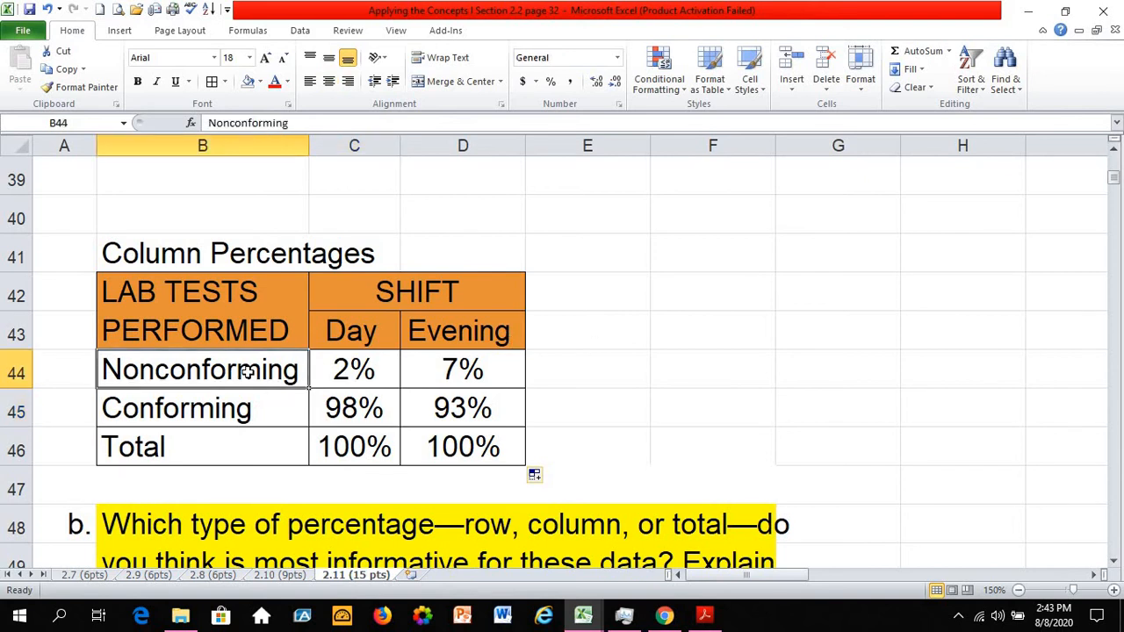
pyautogui.click(463, 378)
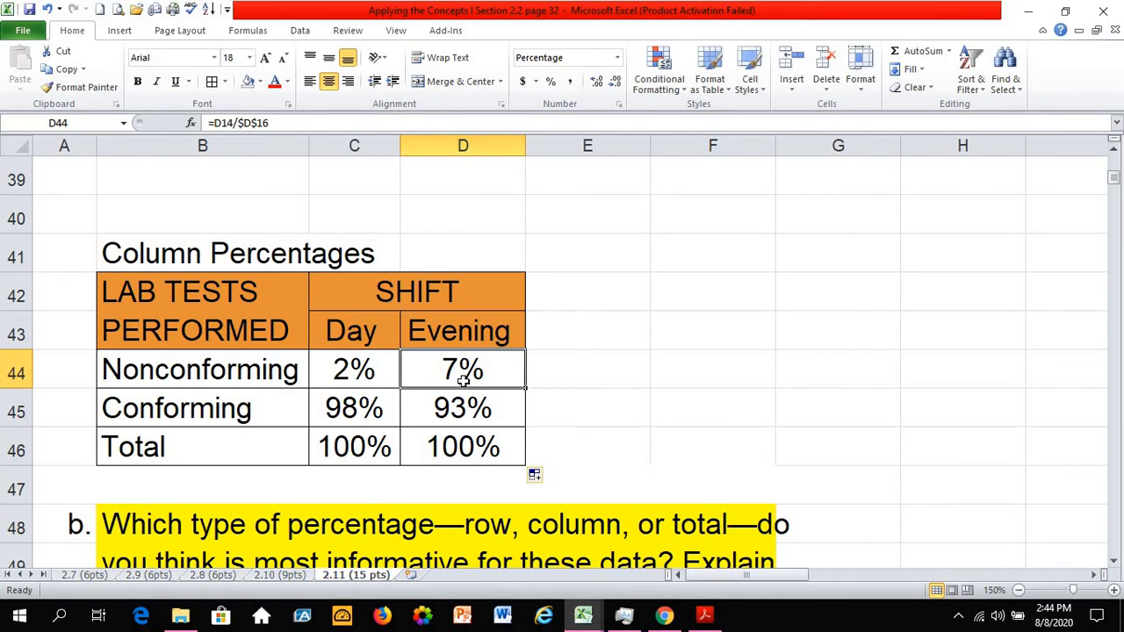
pyautogui.click(477, 338)
pyautogui.click(481, 369)
pyautogui.click(363, 370)
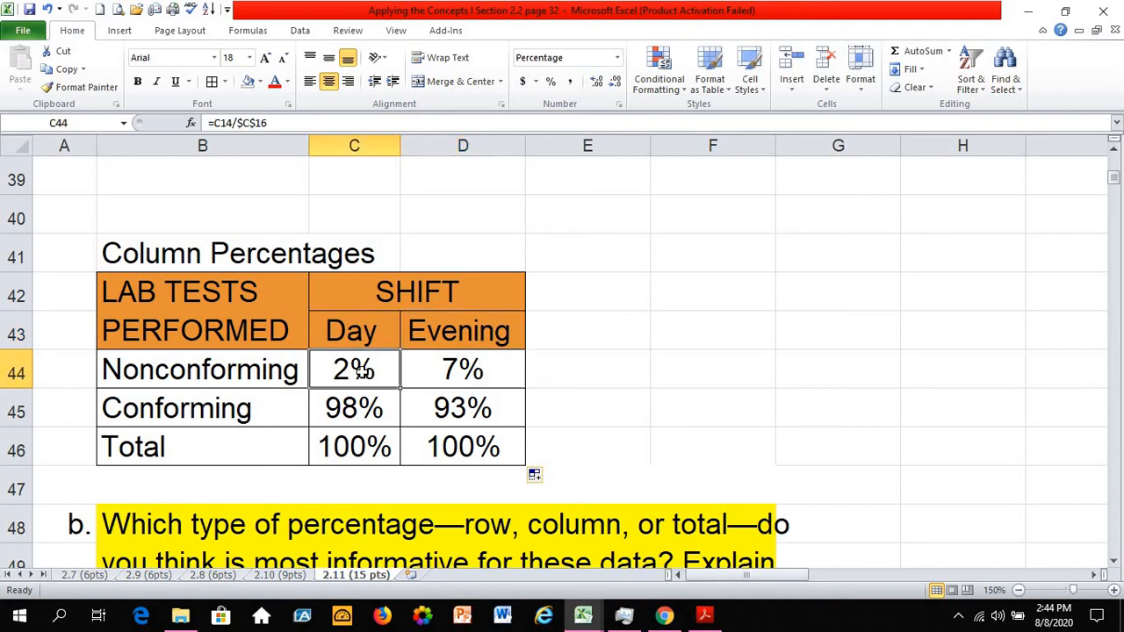
pyautogui.click(363, 331)
pyautogui.click(374, 373)
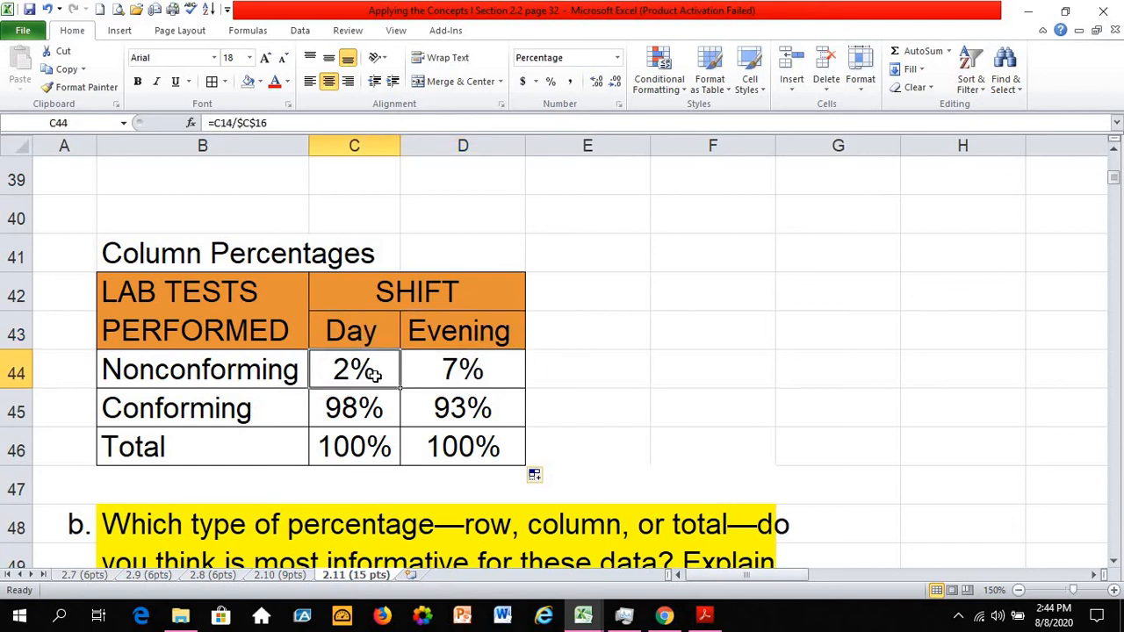
pyautogui.click(347, 425)
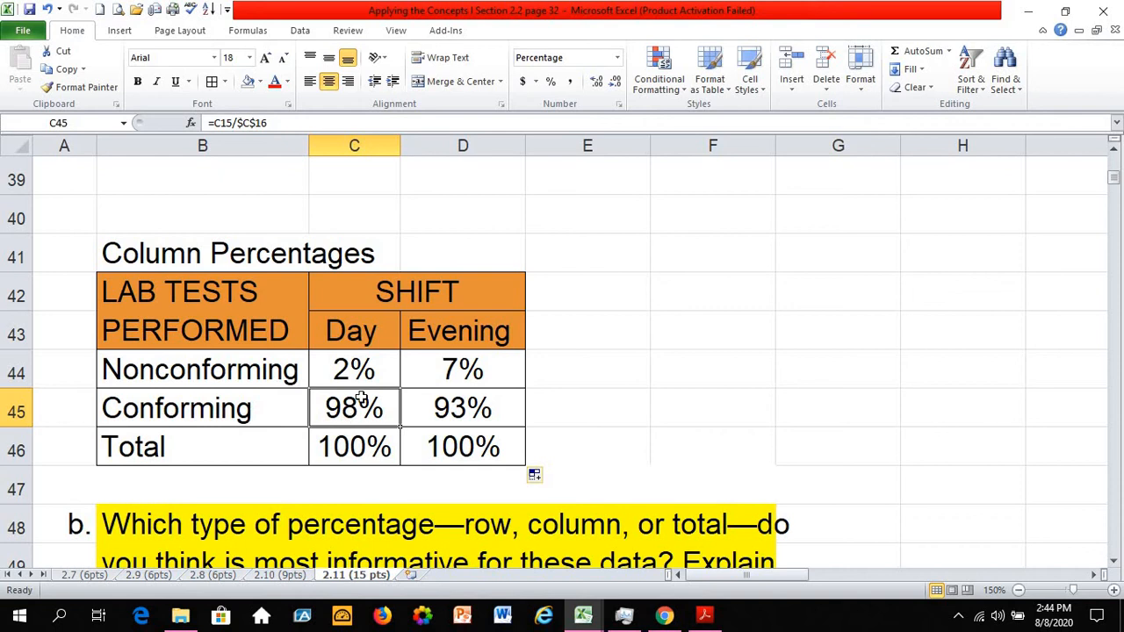
pyautogui.click(474, 411)
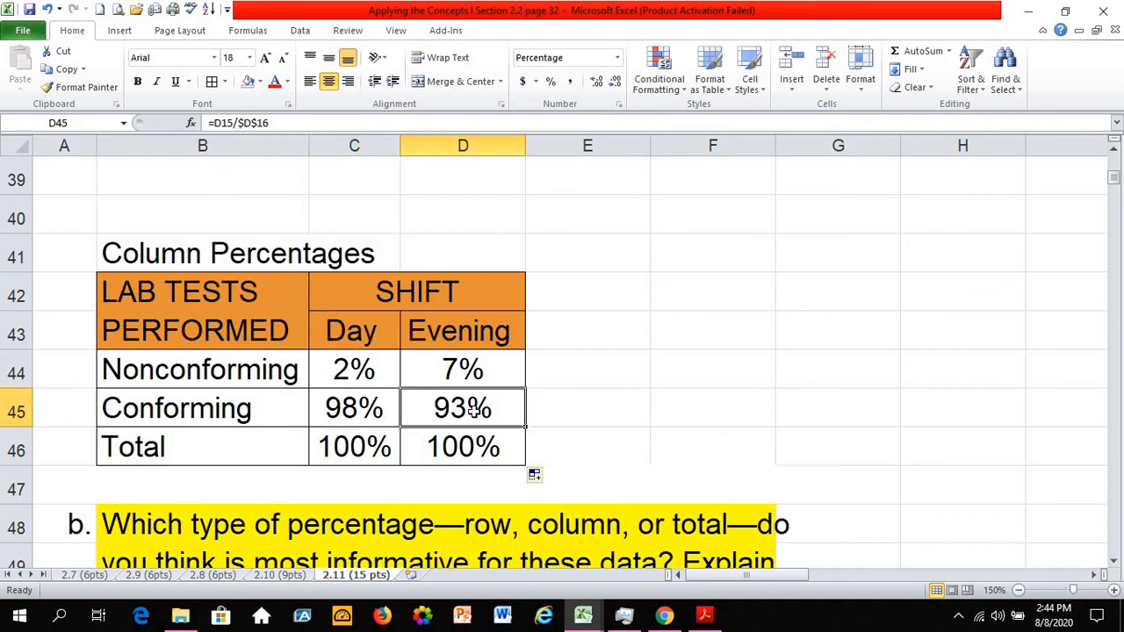
pyautogui.click(448, 347)
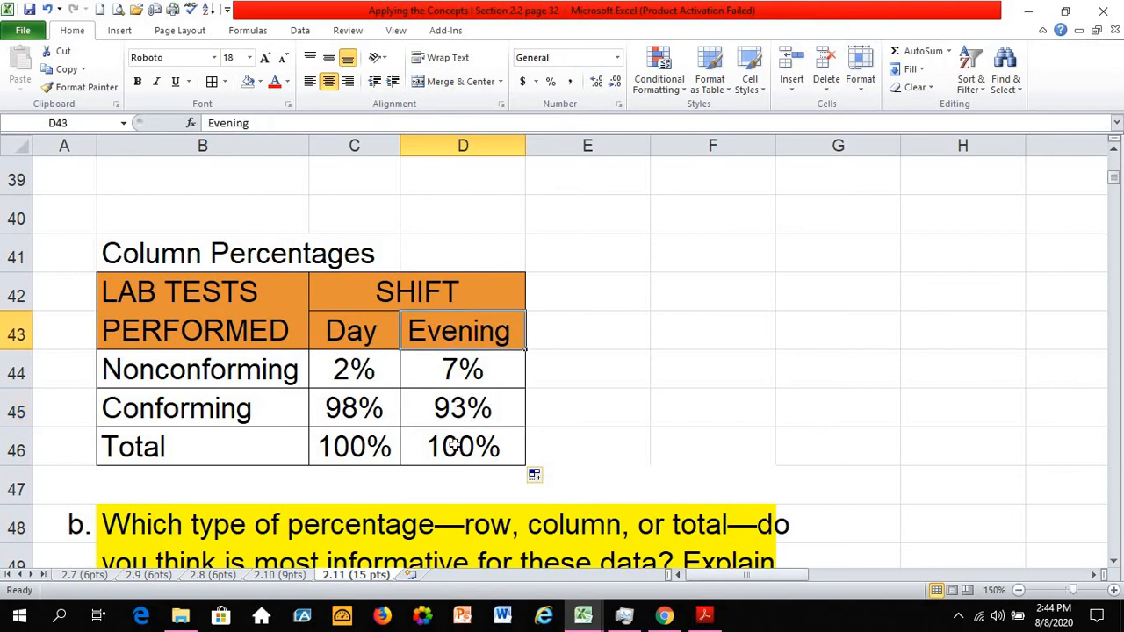
pyautogui.click(452, 444)
pyautogui.click(352, 440)
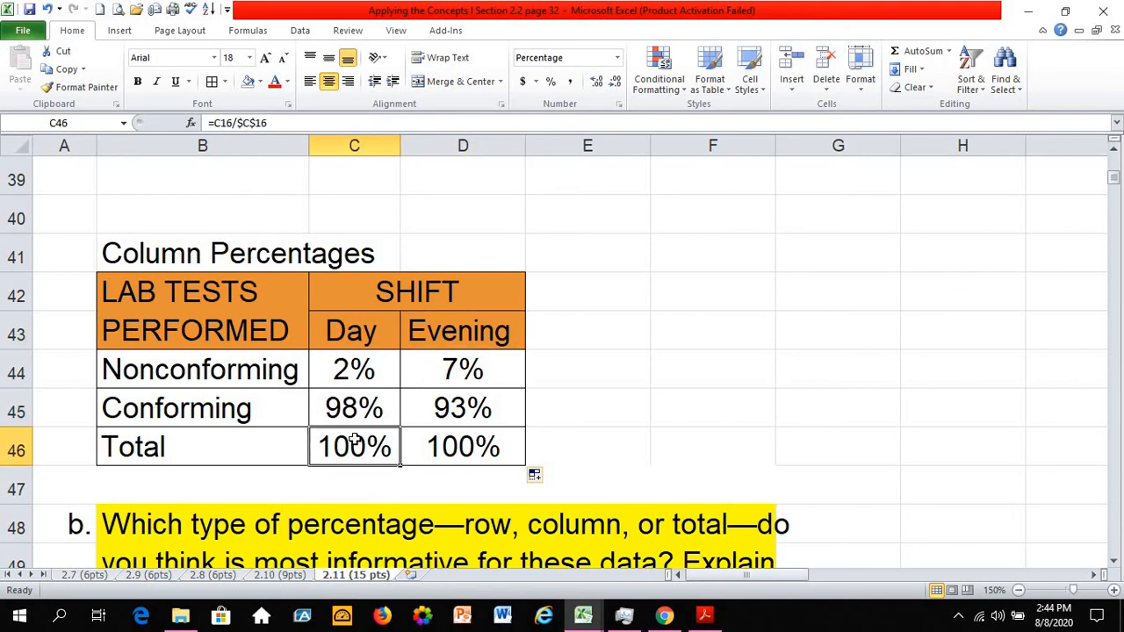
# - Read question b on the most informative percentage type and its written answer in rows 48 to 52
pyautogui.click(123, 527)
pyautogui.scroll(-1, 163, 520)
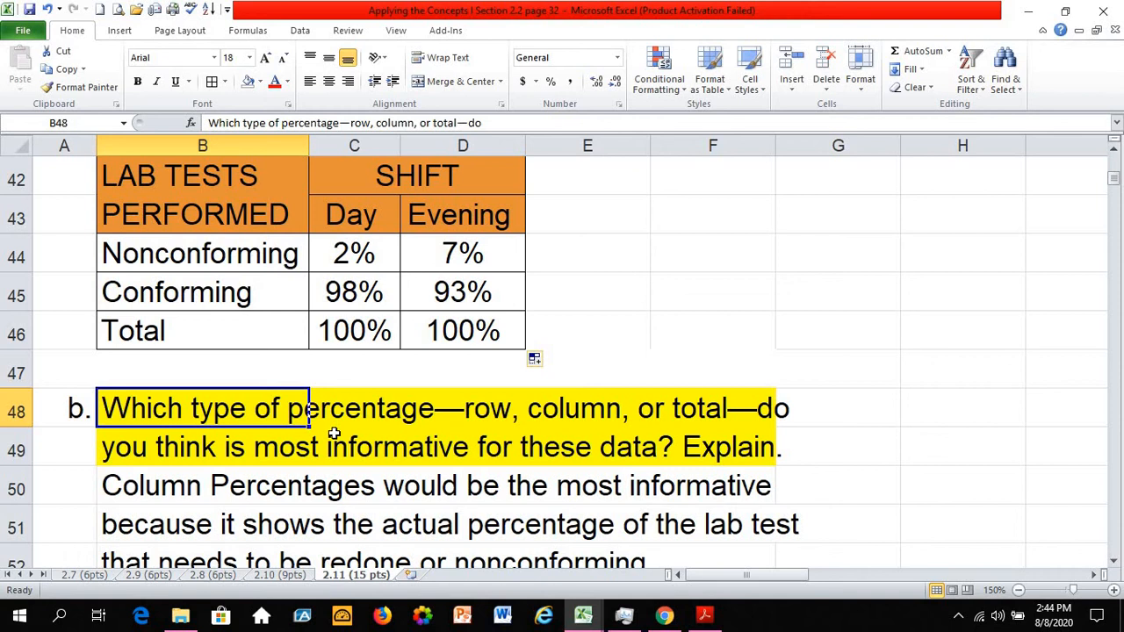
pyautogui.click(149, 492)
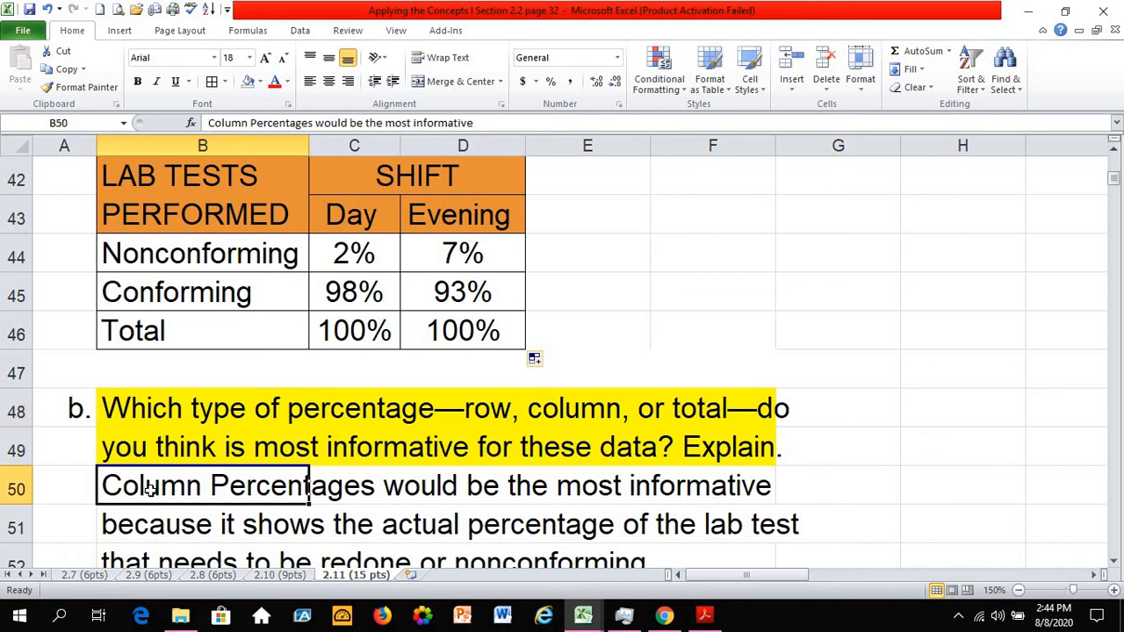
pyautogui.scroll(1, 145, 481)
pyautogui.click(156, 270)
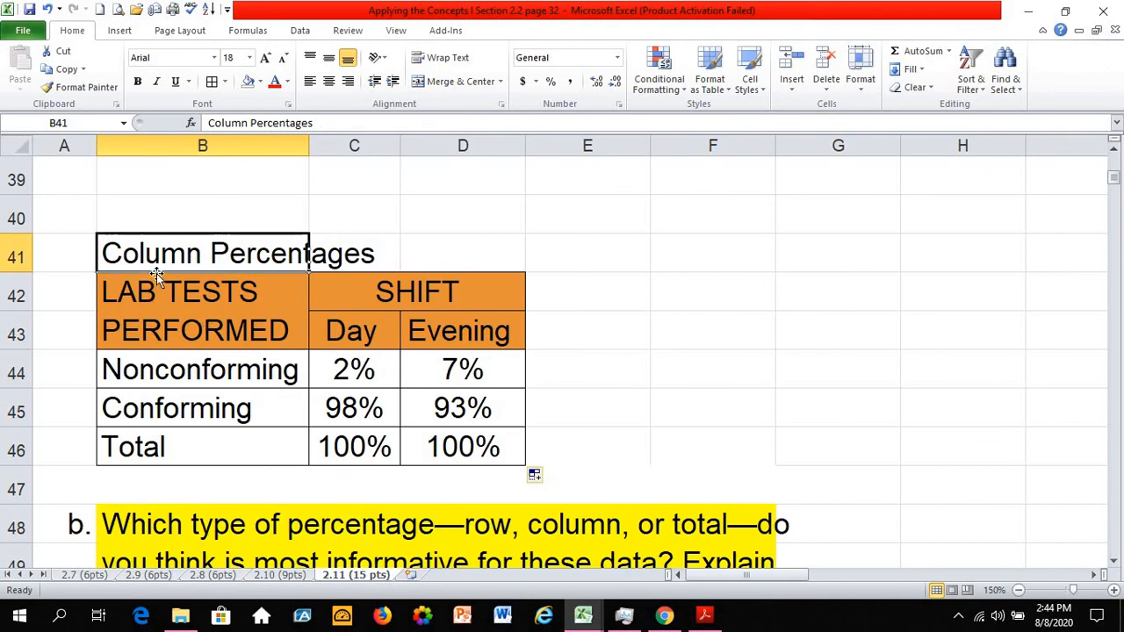
pyautogui.scroll(-1, 140, 305)
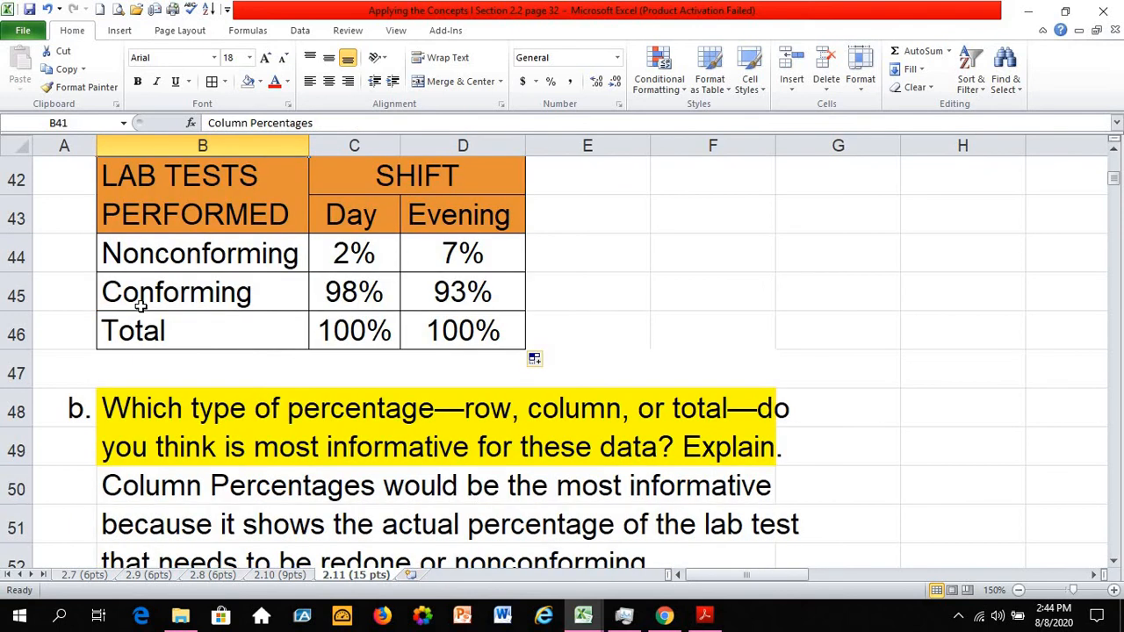
pyautogui.scroll(1, 144, 311)
pyautogui.scroll(-1, 354, 443)
pyautogui.click(284, 524)
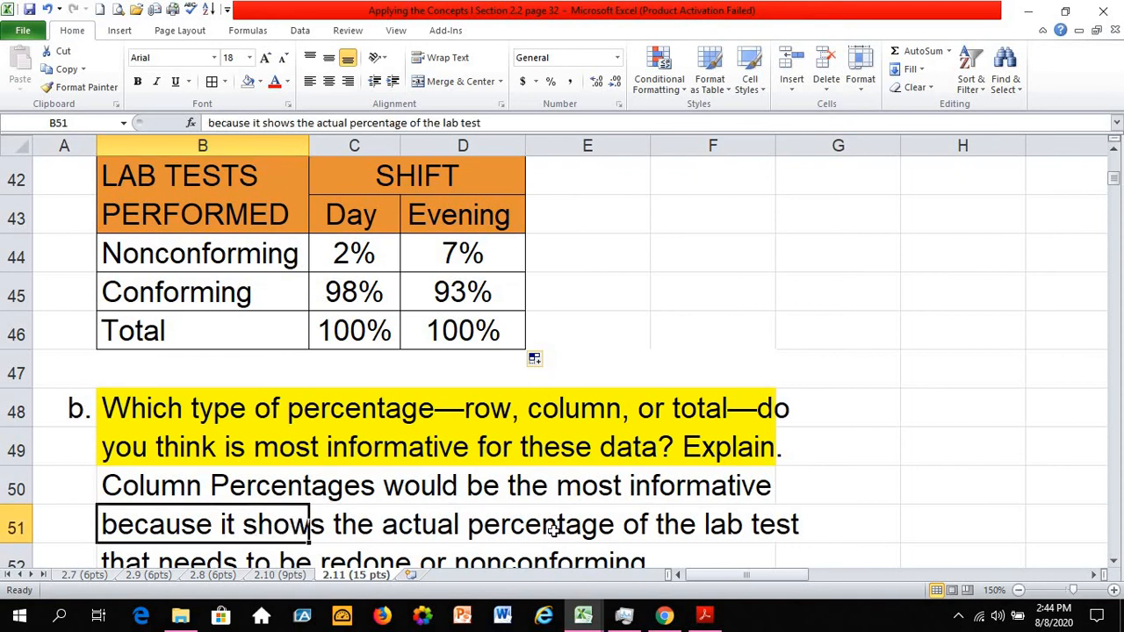
pyautogui.click(470, 527)
pyautogui.scroll(-1, 413, 524)
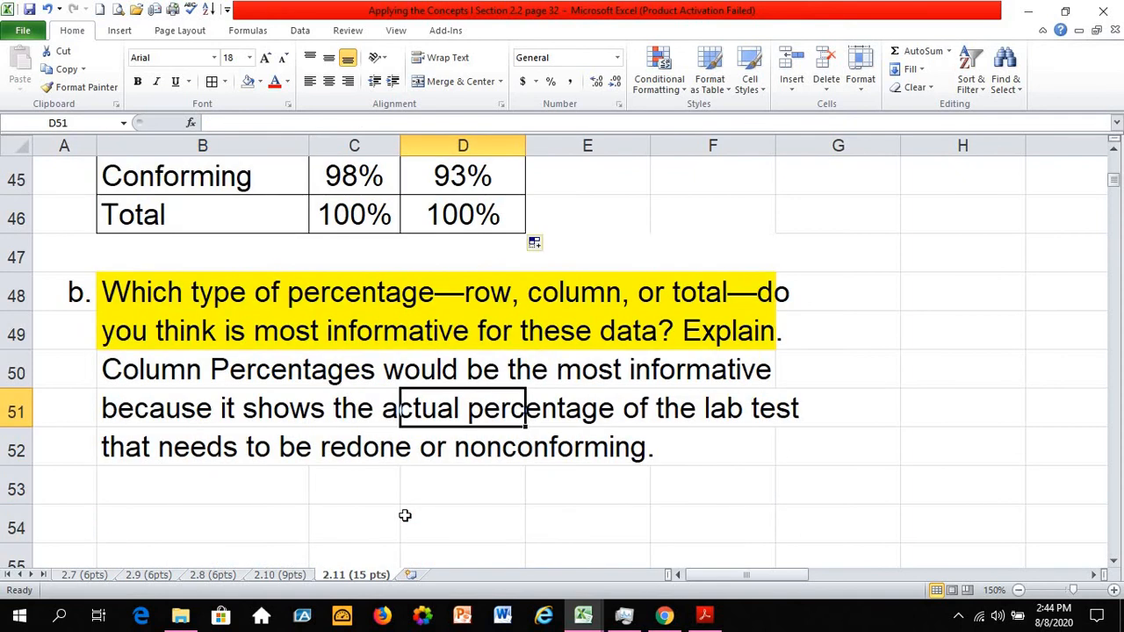
pyautogui.click(143, 447)
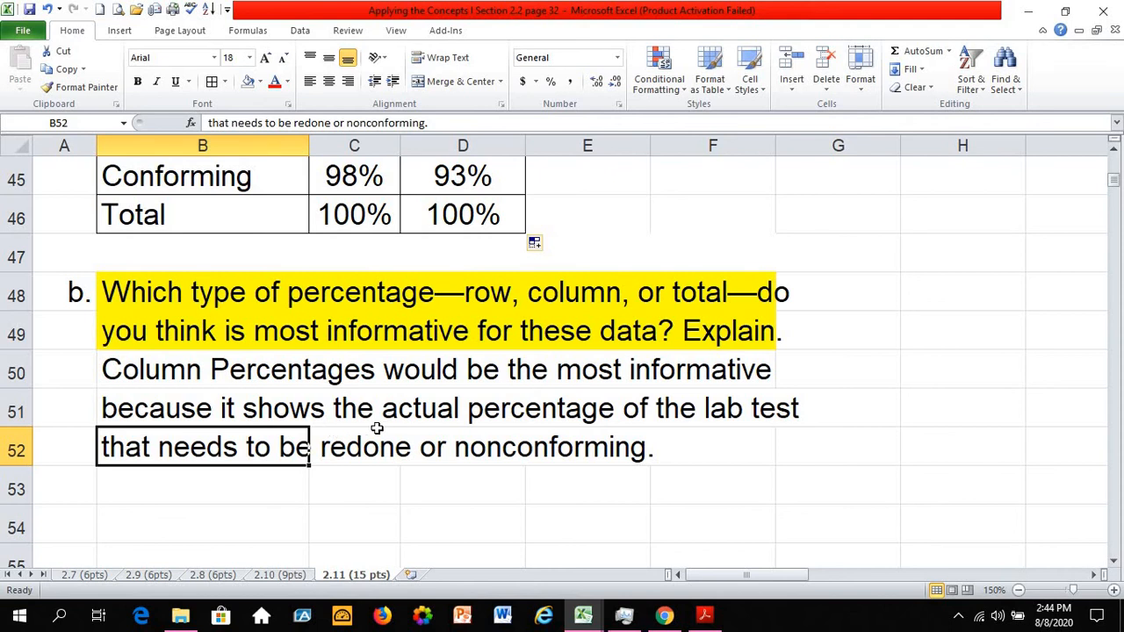
pyautogui.click(425, 449)
pyautogui.scroll(2, 369, 474)
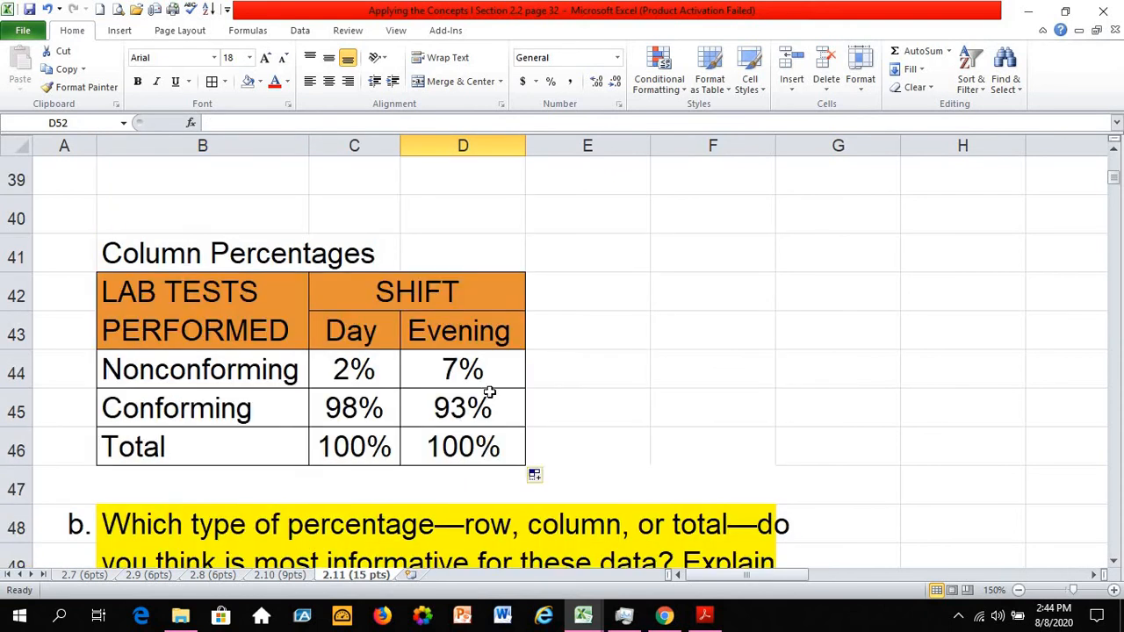
# - Compare each shift's nonconforming share with its column total in the Column Percentages table, Evening first and Day second
pyautogui.click(470, 369)
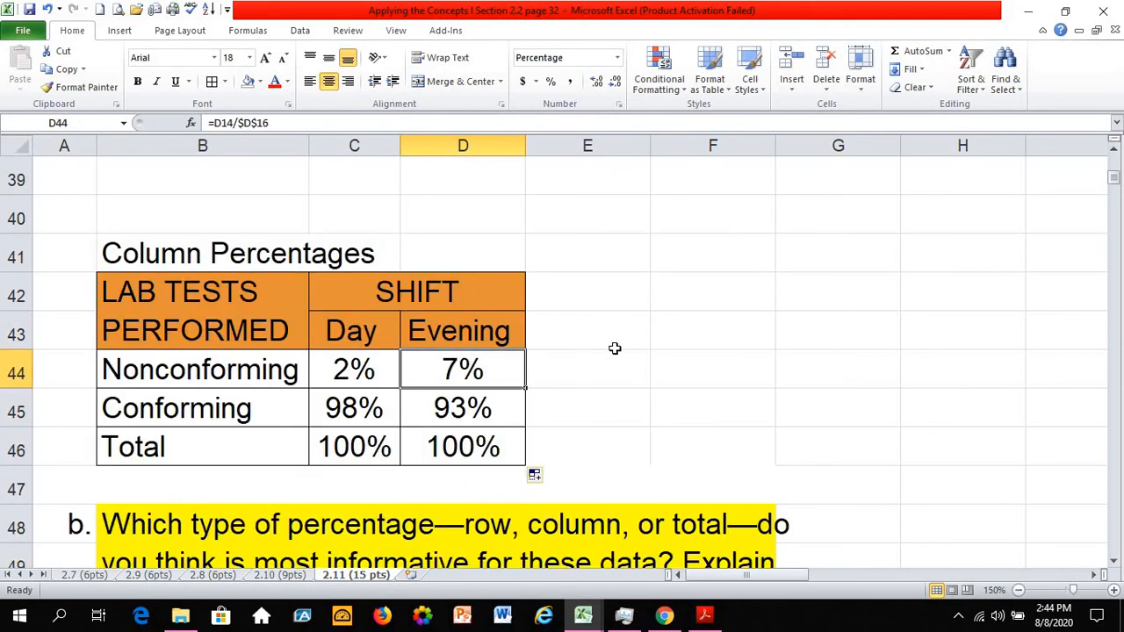
pyautogui.click(490, 455)
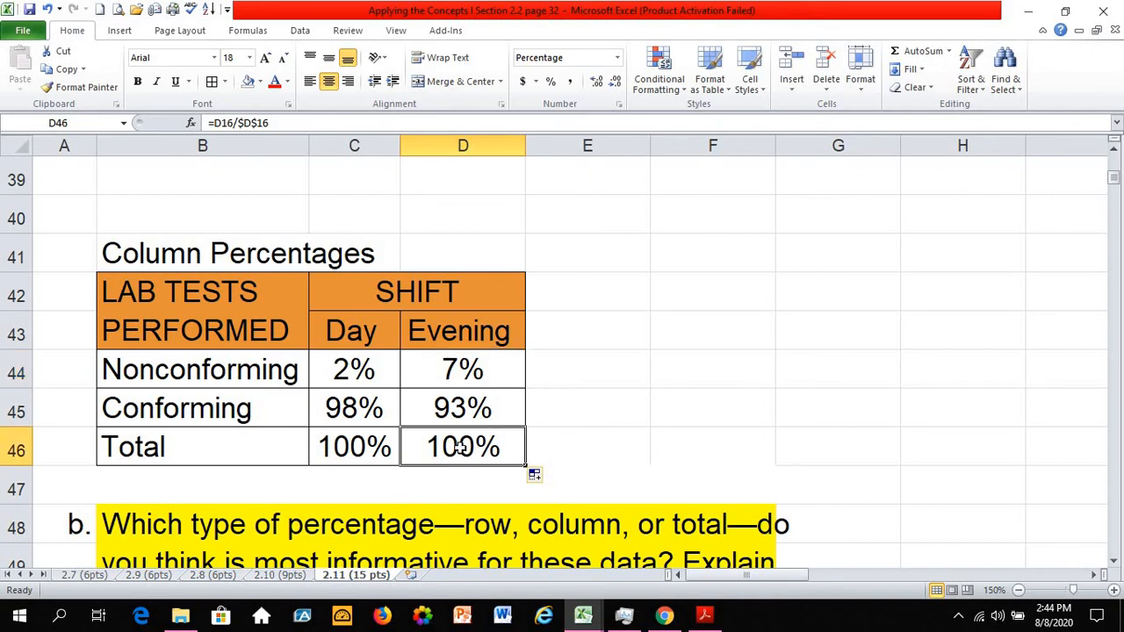
pyautogui.click(463, 369)
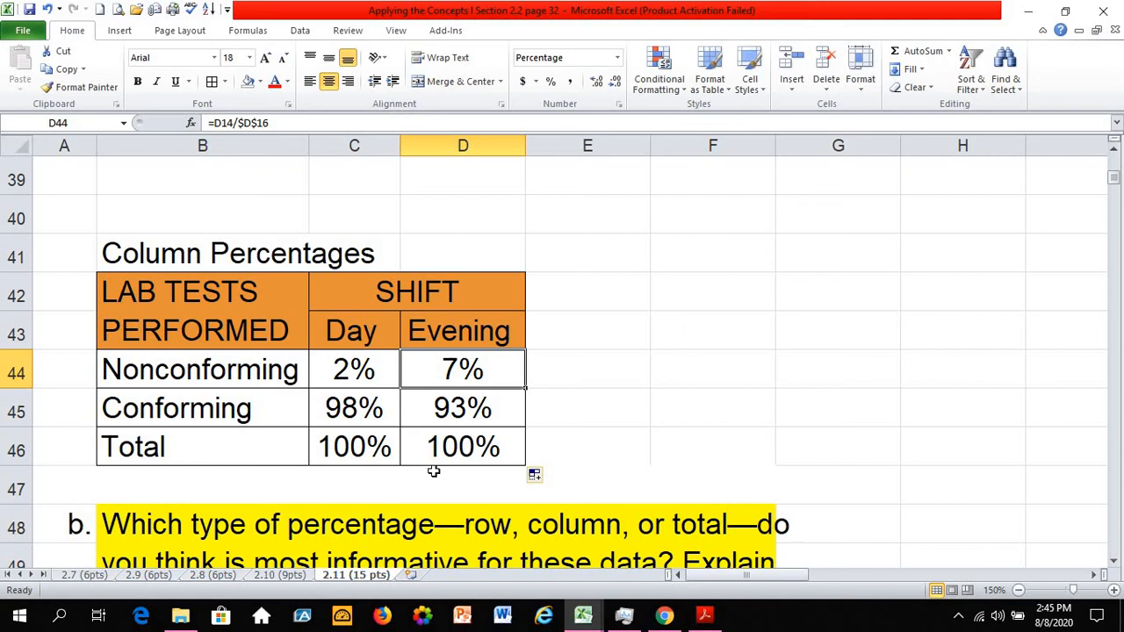
pyautogui.click(358, 450)
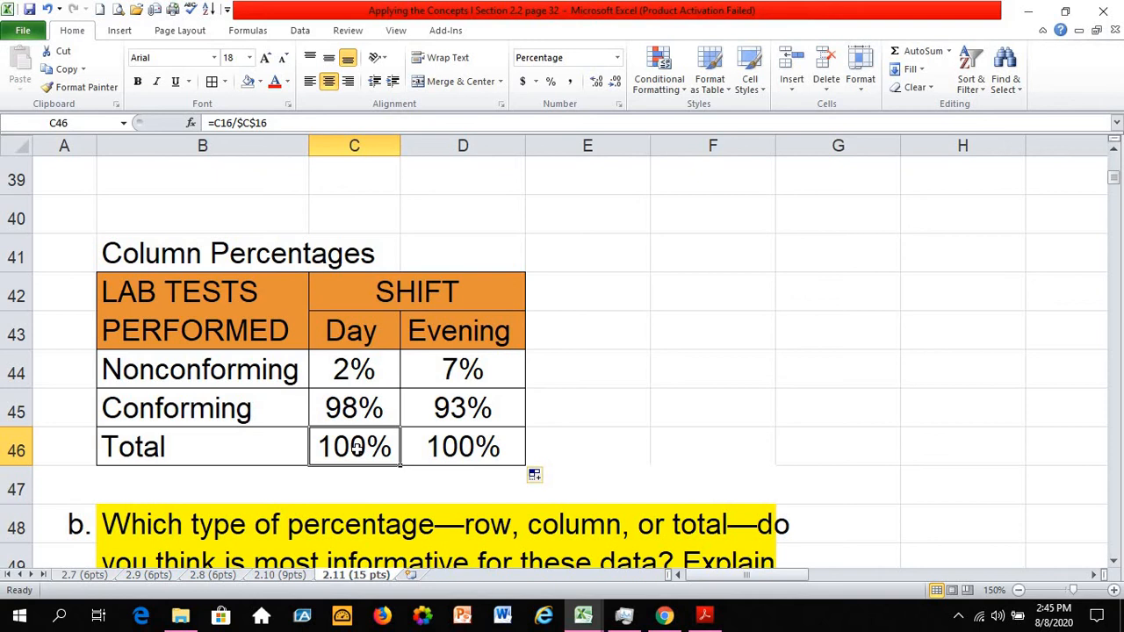
pyautogui.click(365, 330)
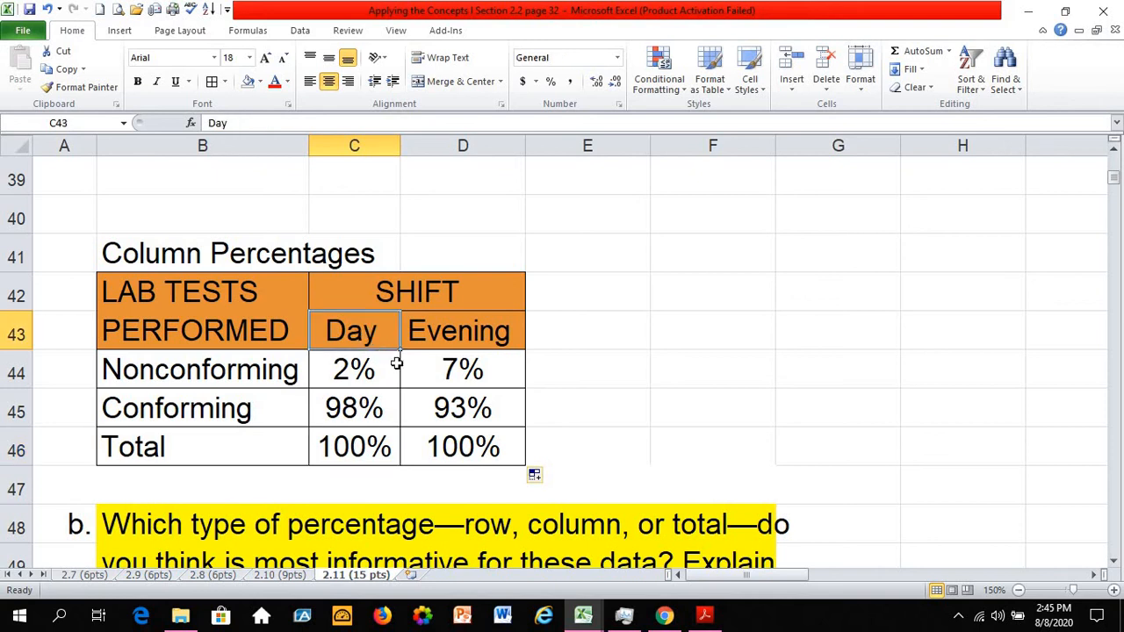
pyautogui.click(356, 375)
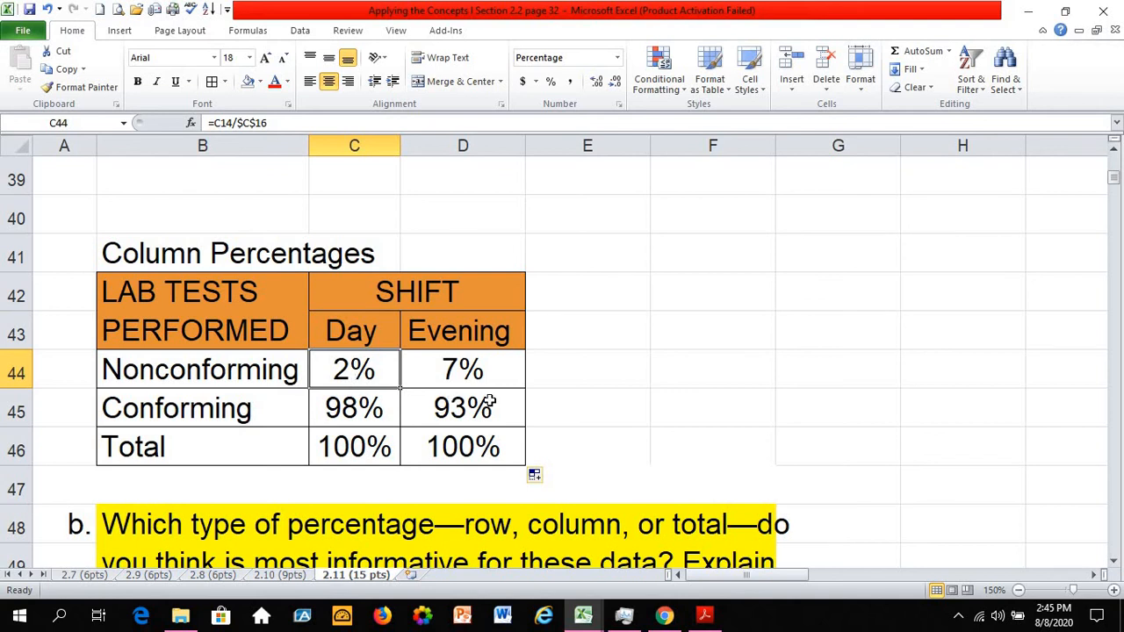
# - Reread the problem statement in row 6 about finding the root cause of the nonconformances
pyautogui.scroll(13, 490, 403)
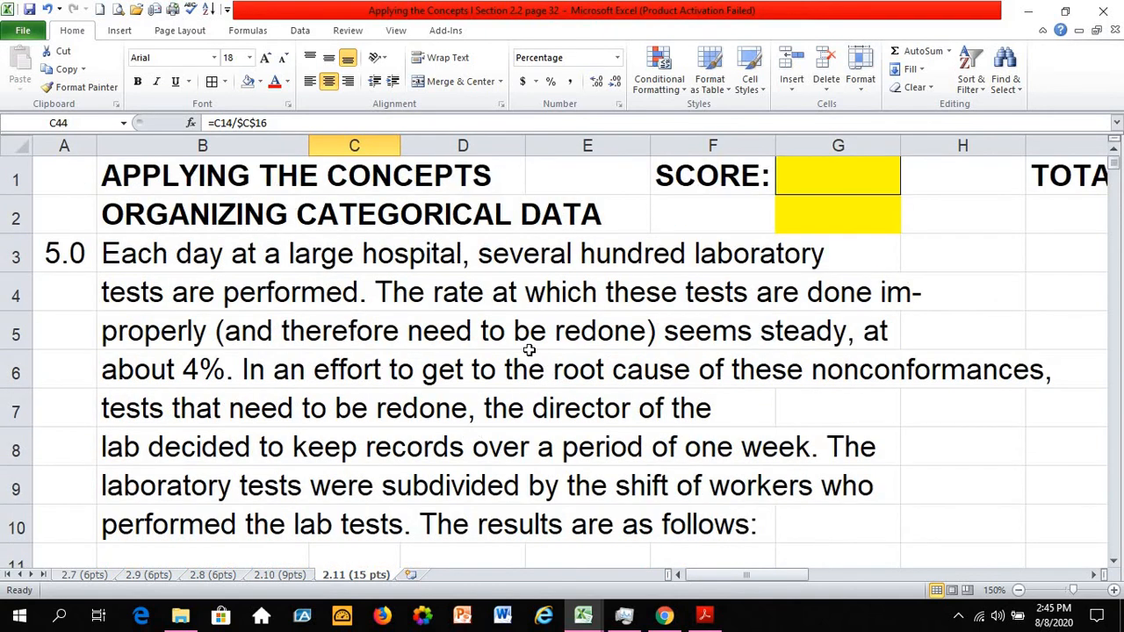
pyautogui.click(578, 373)
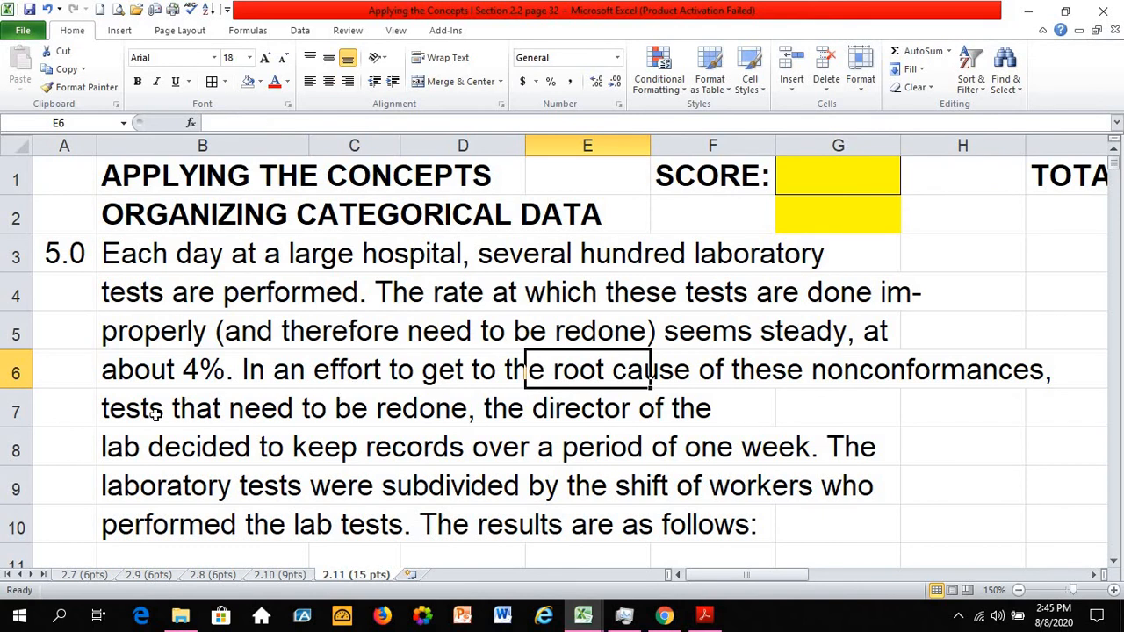
pyautogui.click(350, 362)
pyautogui.click(597, 371)
pyautogui.scroll(-4, 493, 384)
pyautogui.scroll(-9, 493, 383)
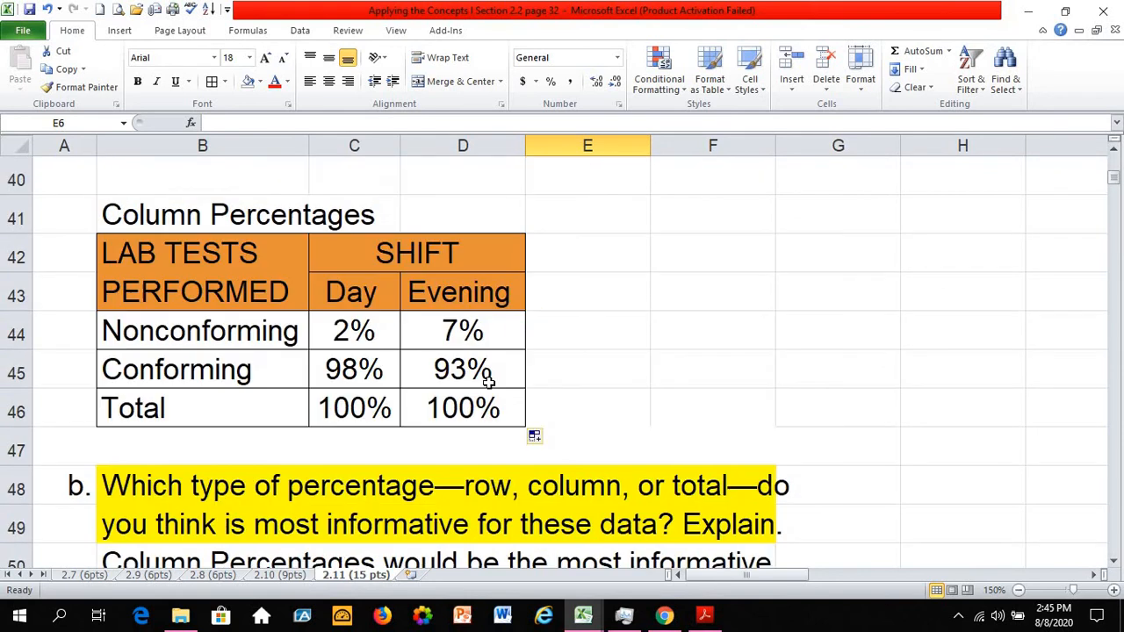
# - Check the Evening nonconforming percentage in D44 against the Evening total and the Day figure in C44
pyautogui.click(460, 325)
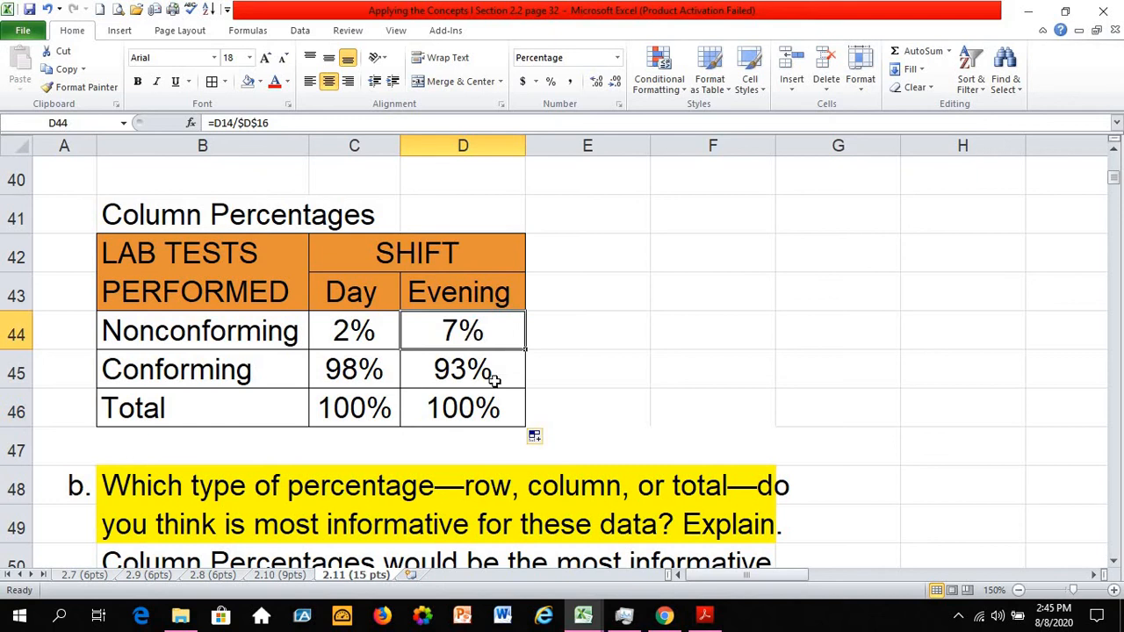
pyautogui.click(476, 401)
pyautogui.click(467, 329)
pyautogui.click(465, 295)
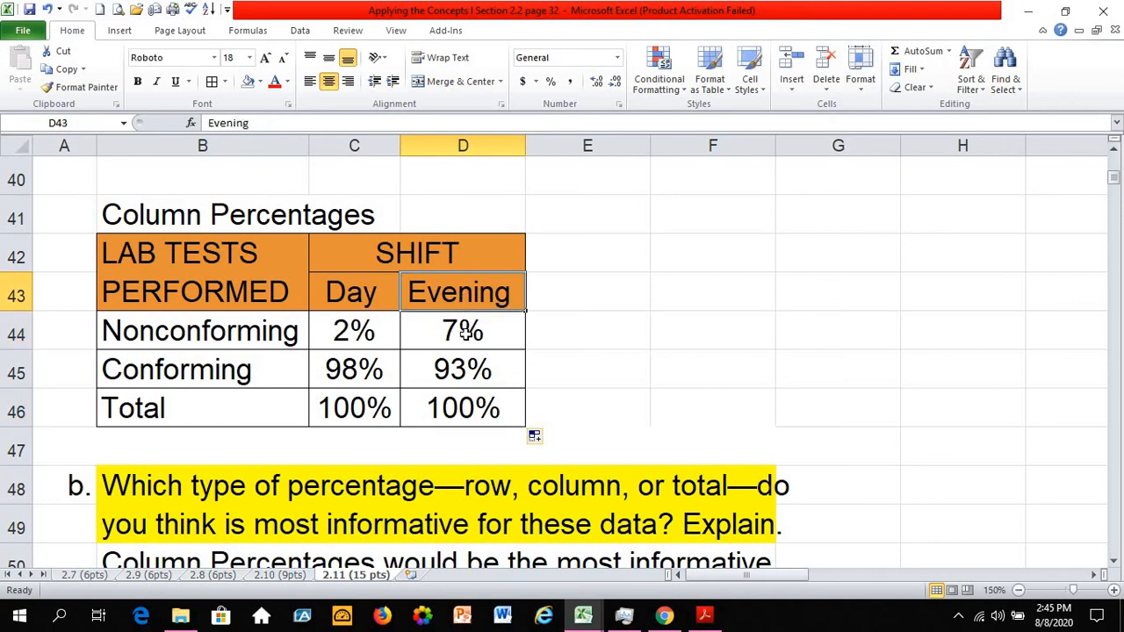
pyautogui.click(465, 334)
pyautogui.click(480, 395)
pyautogui.click(477, 338)
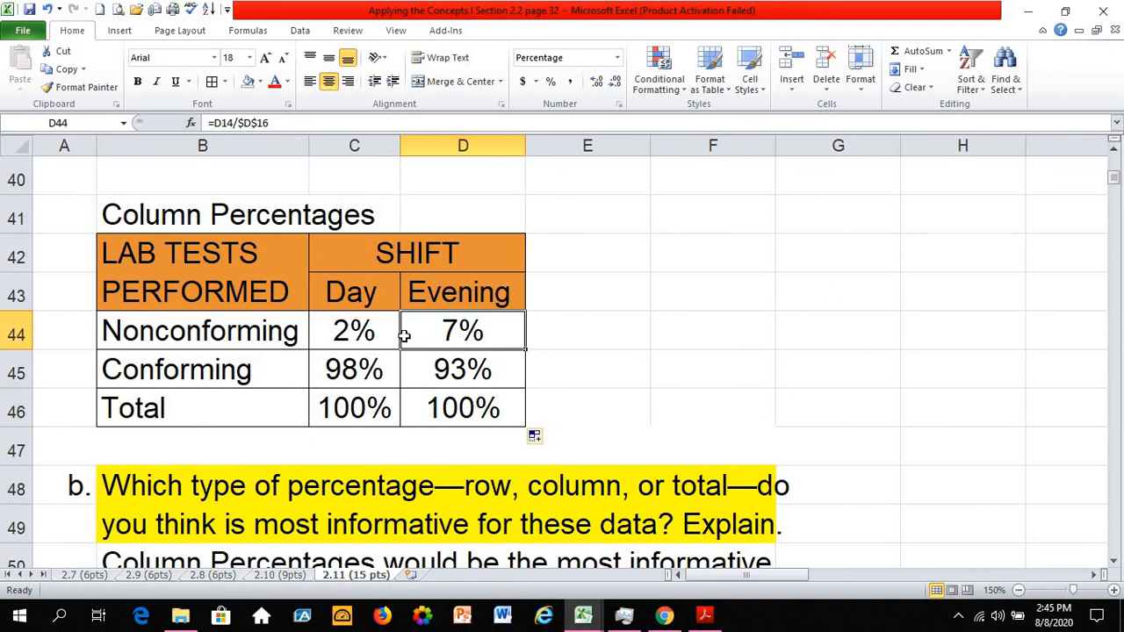
pyautogui.click(376, 326)
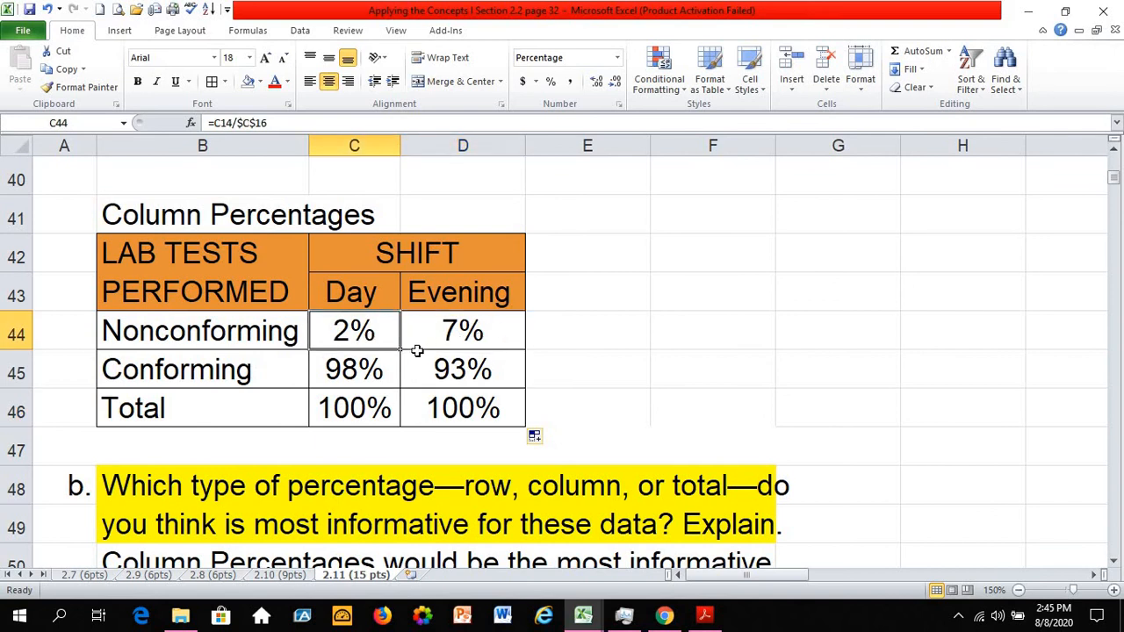
# - Compare the Day, Evening and Total nonconforming percentages in row 30 of the Total Percentages table
pyautogui.scroll(6, 444, 372)
pyautogui.scroll(-1, 448, 374)
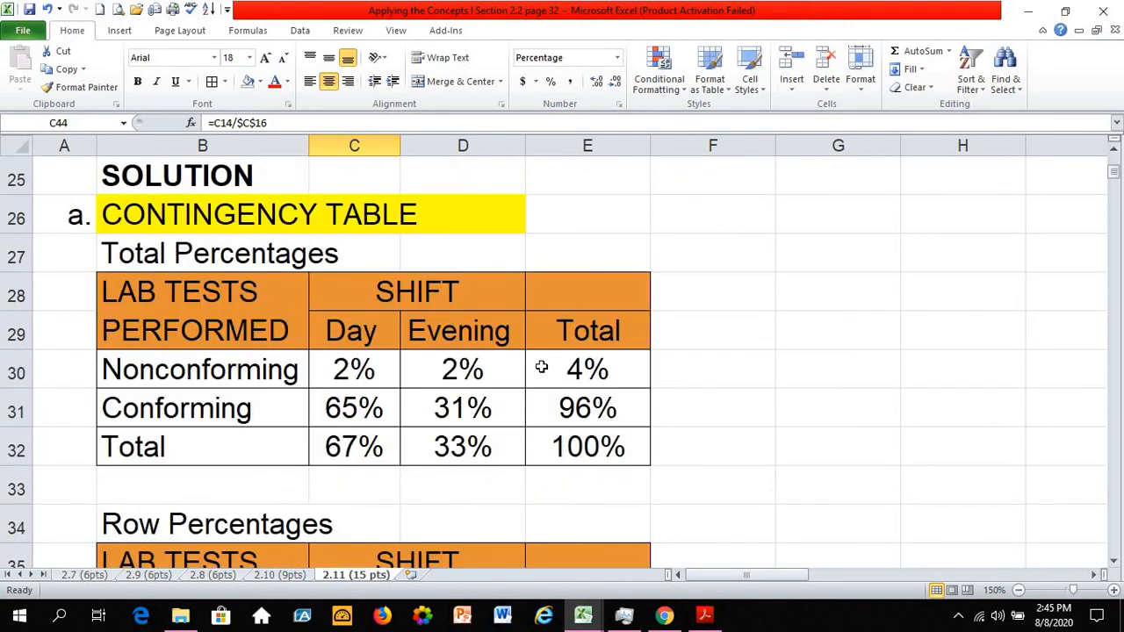
pyautogui.click(569, 376)
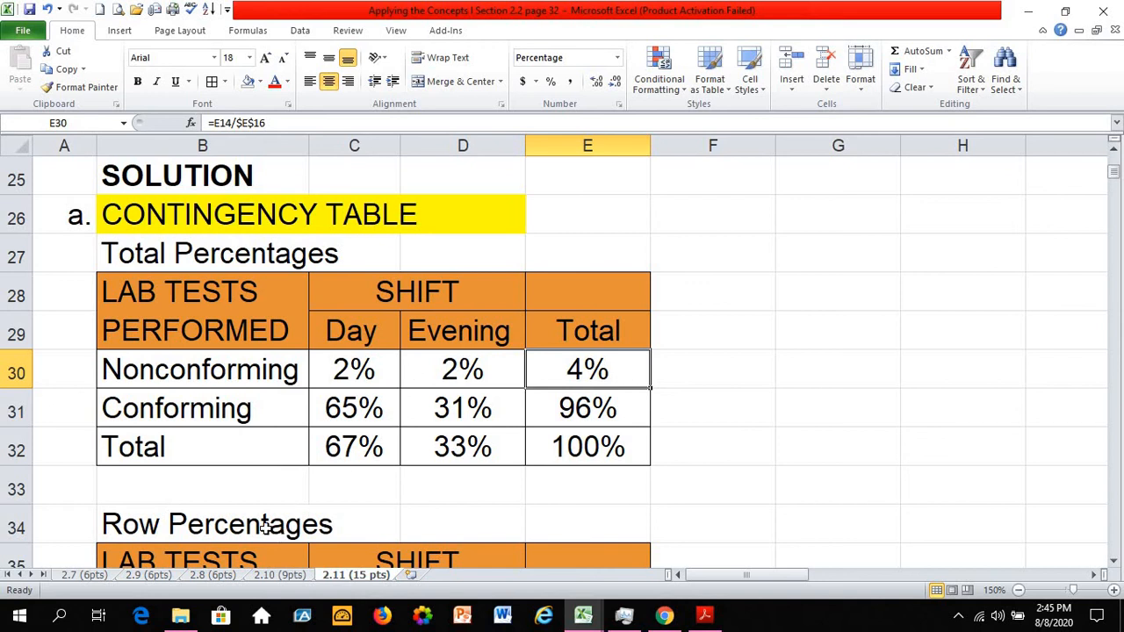
pyautogui.click(449, 367)
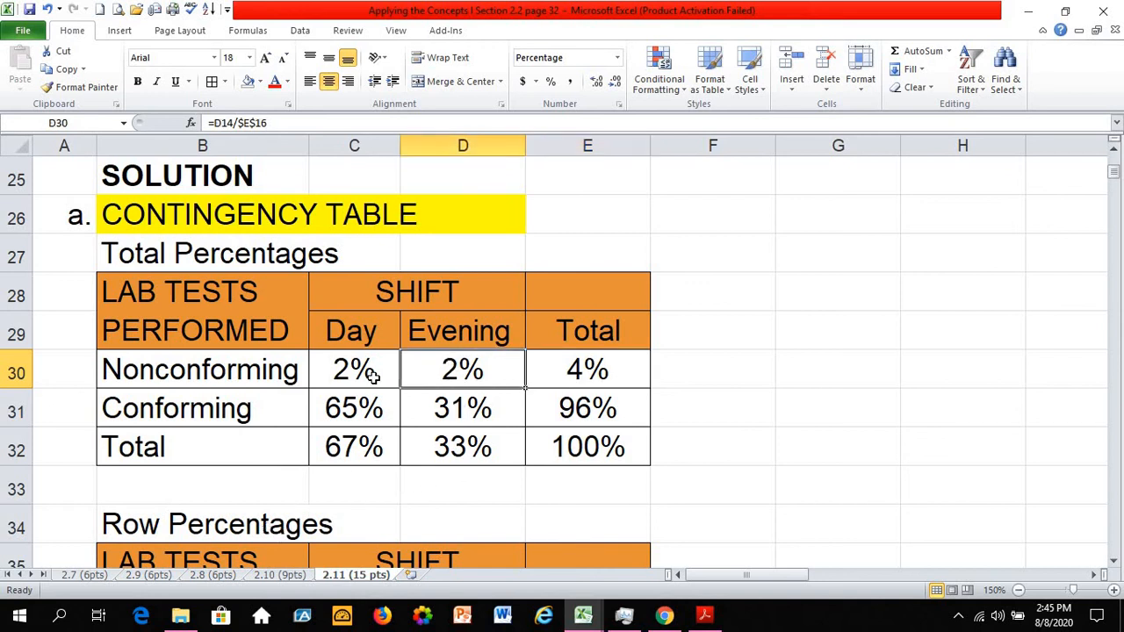
pyautogui.press('Left')
pyautogui.click(483, 372)
pyautogui.click(374, 372)
pyautogui.click(461, 367)
pyautogui.click(375, 372)
pyautogui.click(457, 371)
pyautogui.click(342, 370)
pyautogui.click(461, 372)
pyautogui.click(356, 334)
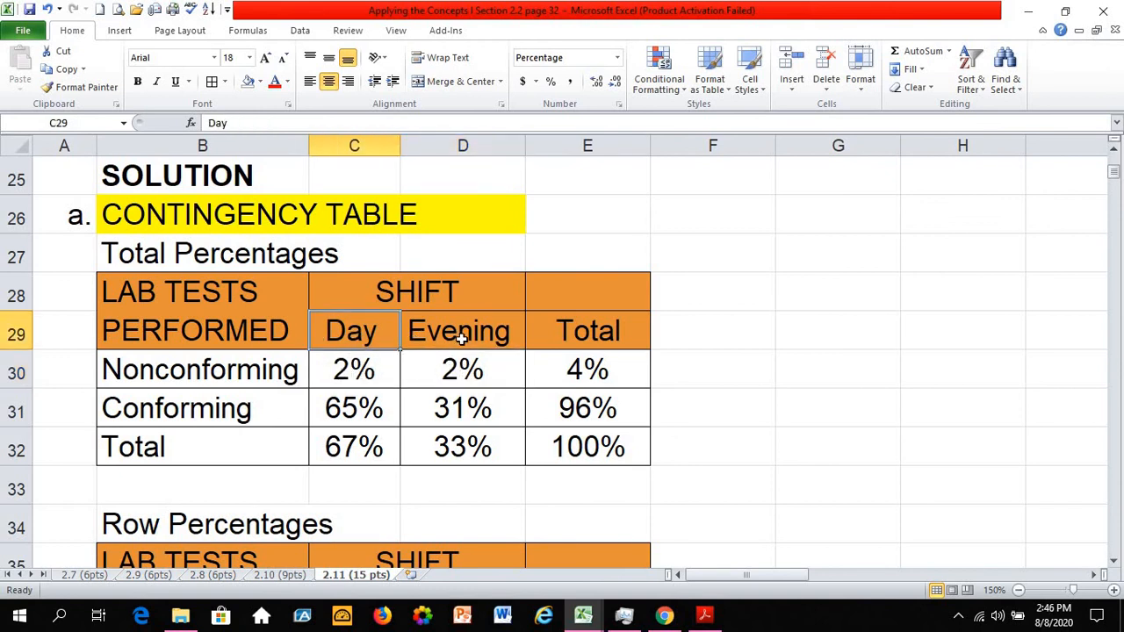
# - Compare the Evening nonconforming percentage in D30 with the Day figure beside it in the Total Percentages table
pyautogui.click(462, 339)
pyautogui.click(448, 374)
pyautogui.click(387, 376)
pyautogui.click(423, 374)
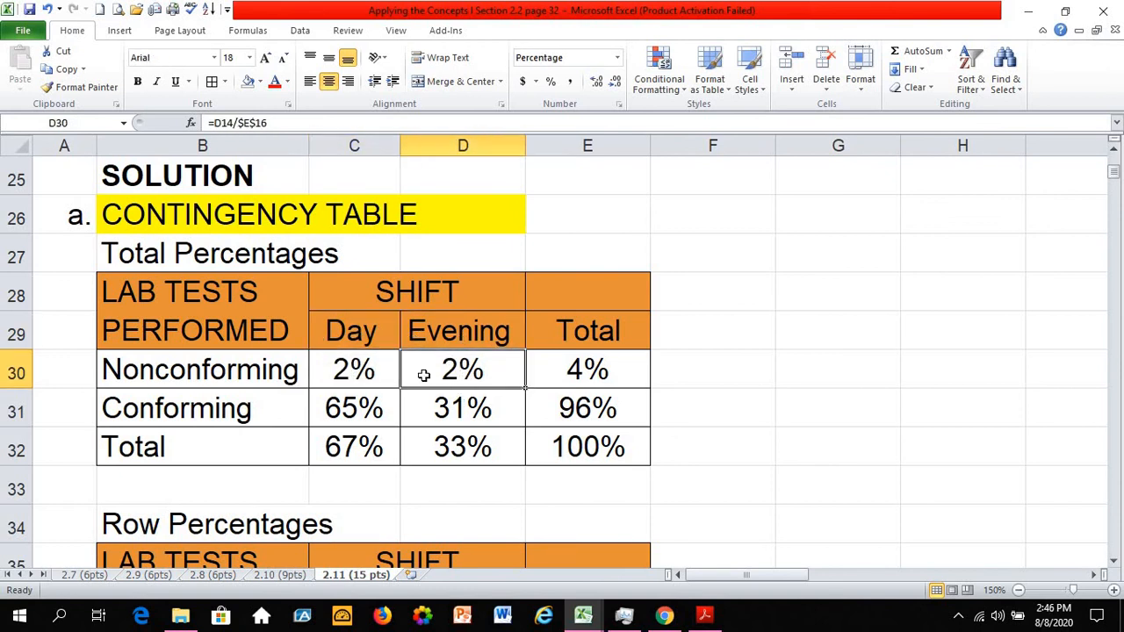
# - Review the Column Percentages table against the part b answer, checking the Evening nonconforming share in D44 against its total in D46
pyautogui.scroll(-4, 423, 375)
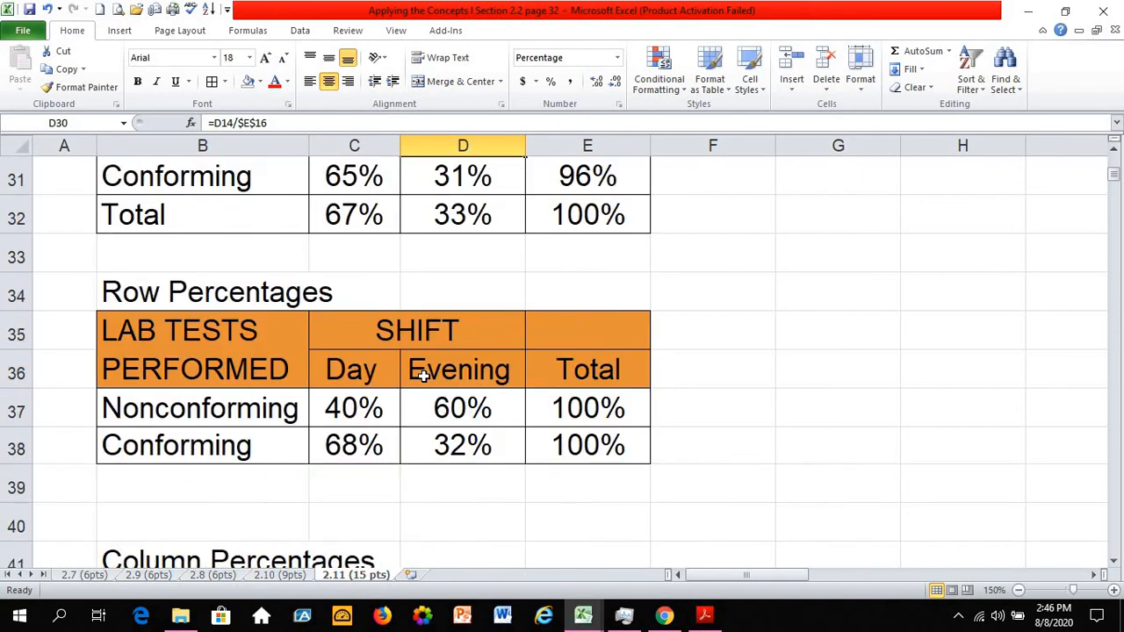
pyautogui.scroll(-3, 247, 376)
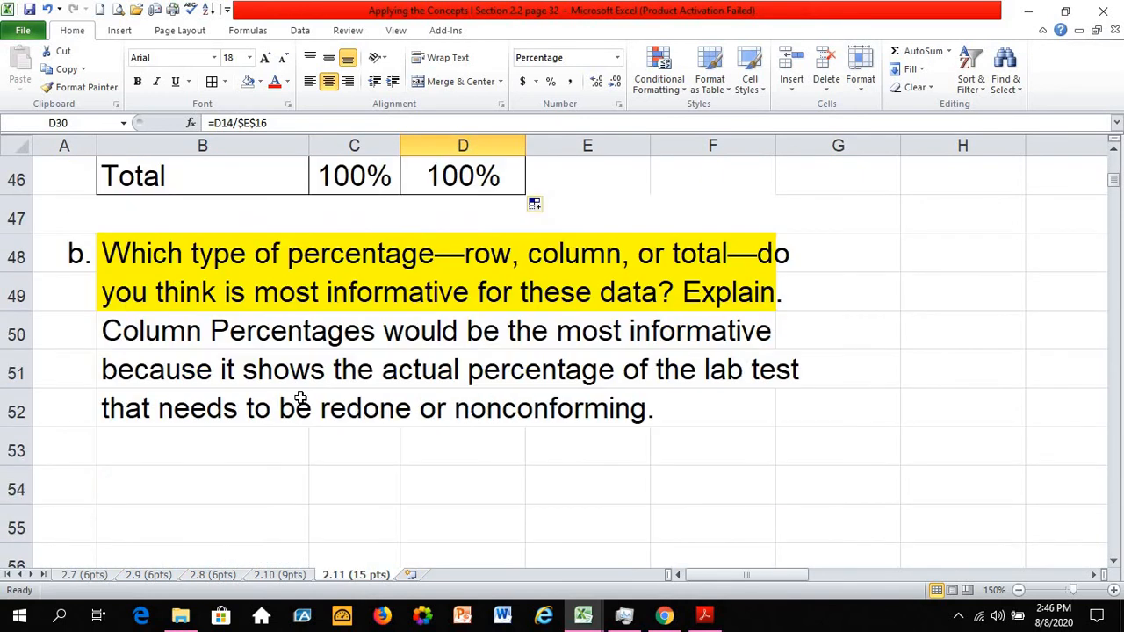
pyautogui.scroll(3, 296, 401)
pyautogui.click(186, 328)
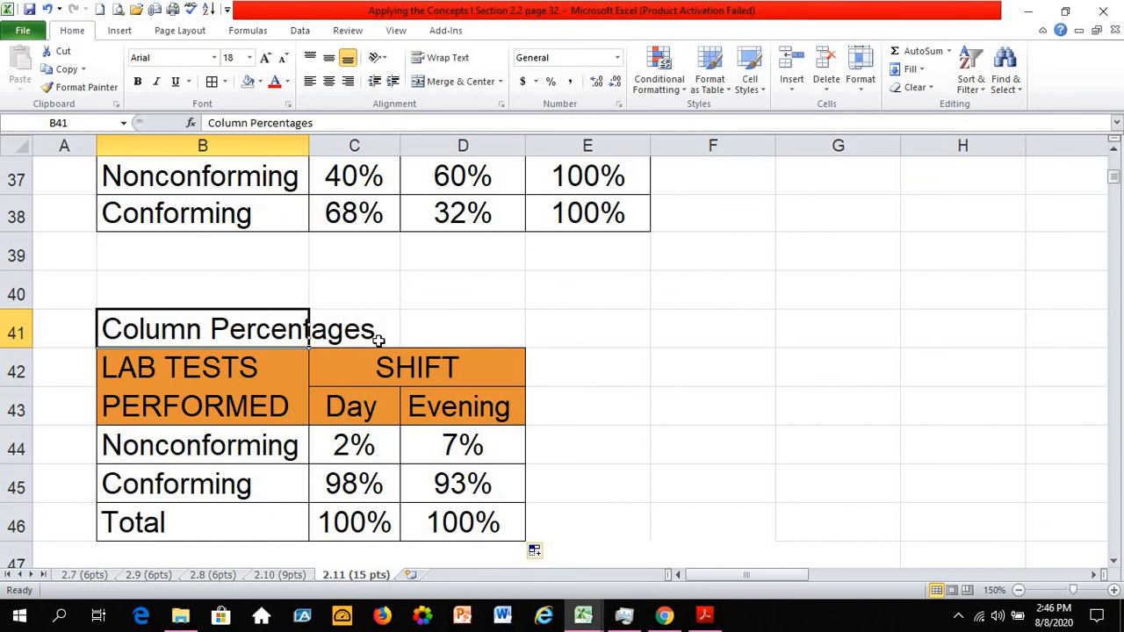
pyautogui.click(395, 460)
pyautogui.click(465, 449)
pyautogui.click(460, 524)
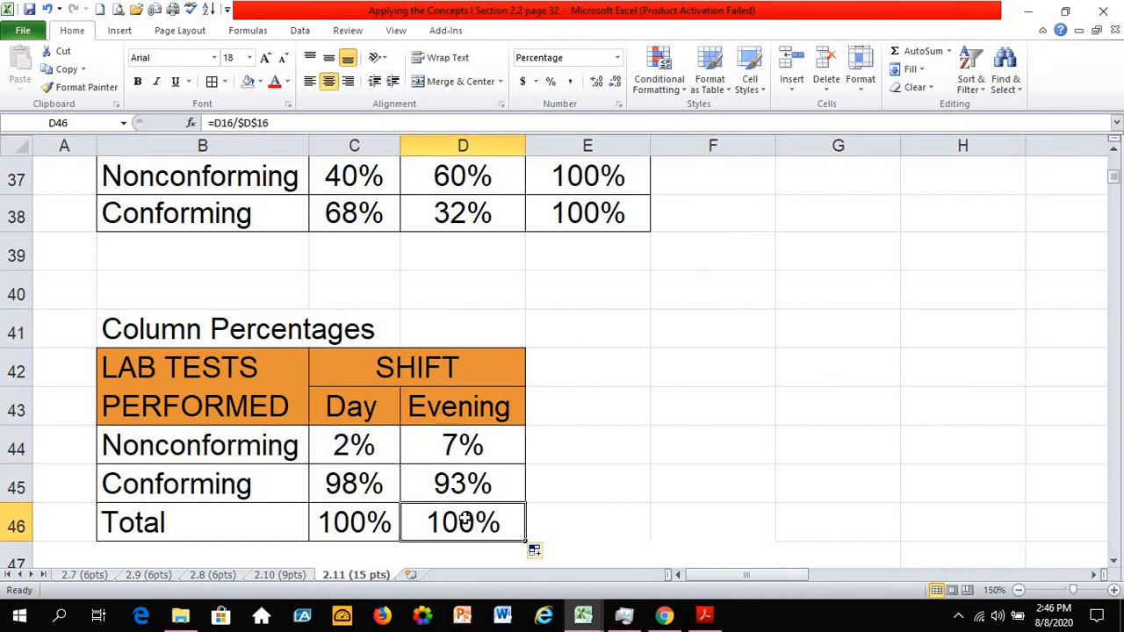
pyautogui.click(466, 444)
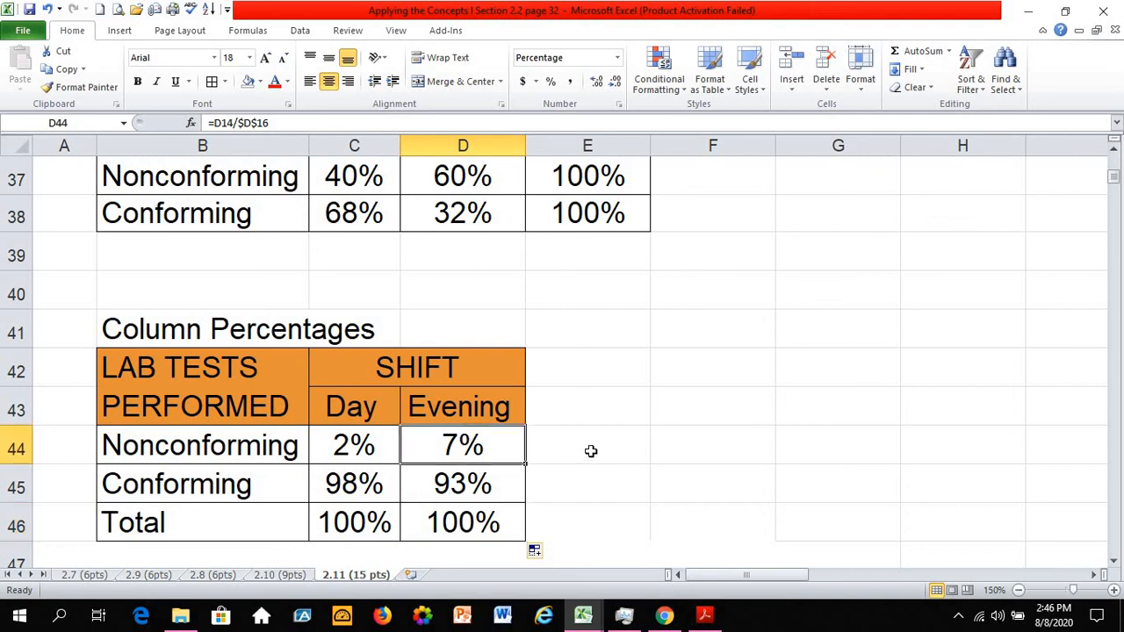
# - Compare the Day total and nonconforming percentages in C46 and C44 with the Evening nonconforming figure in D44
pyautogui.click(350, 532)
pyautogui.click(465, 408)
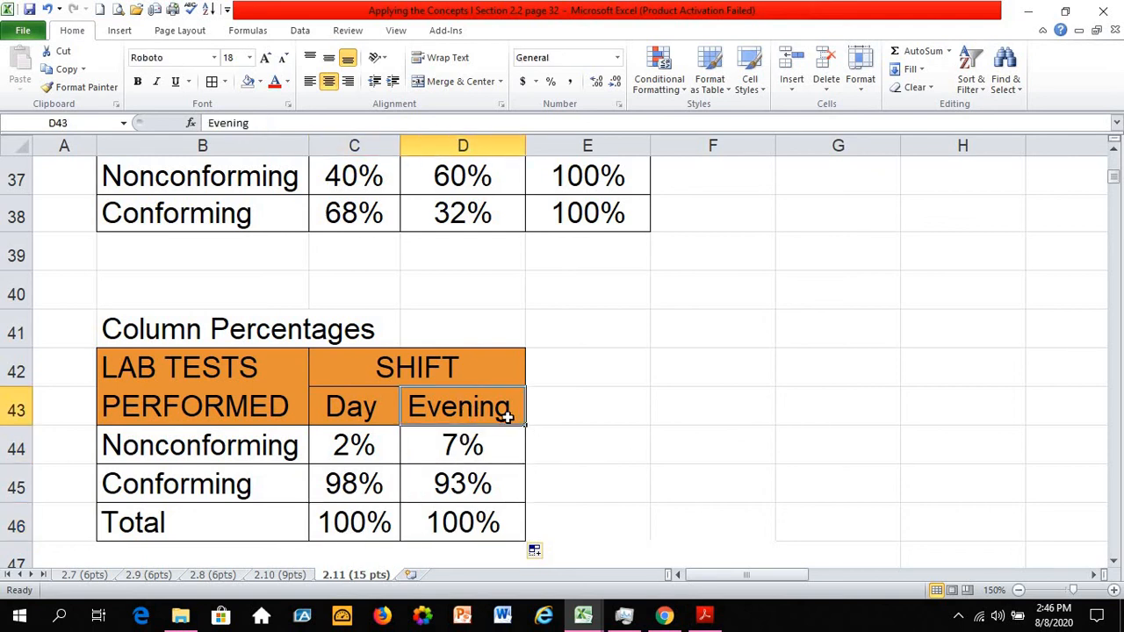
pyautogui.click(337, 527)
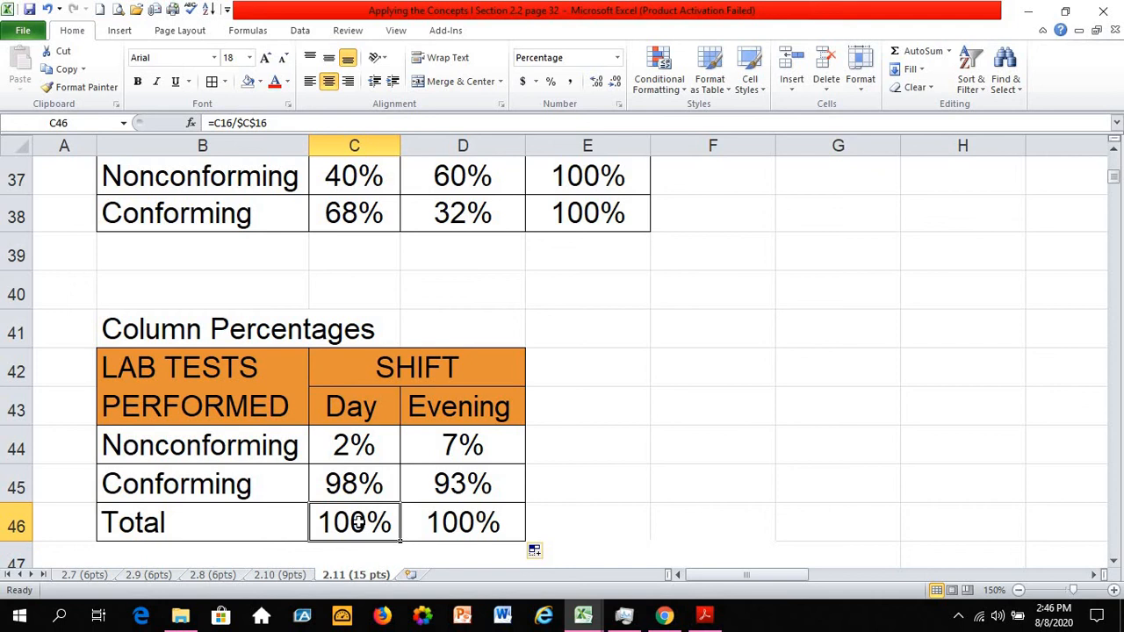
pyautogui.click(360, 446)
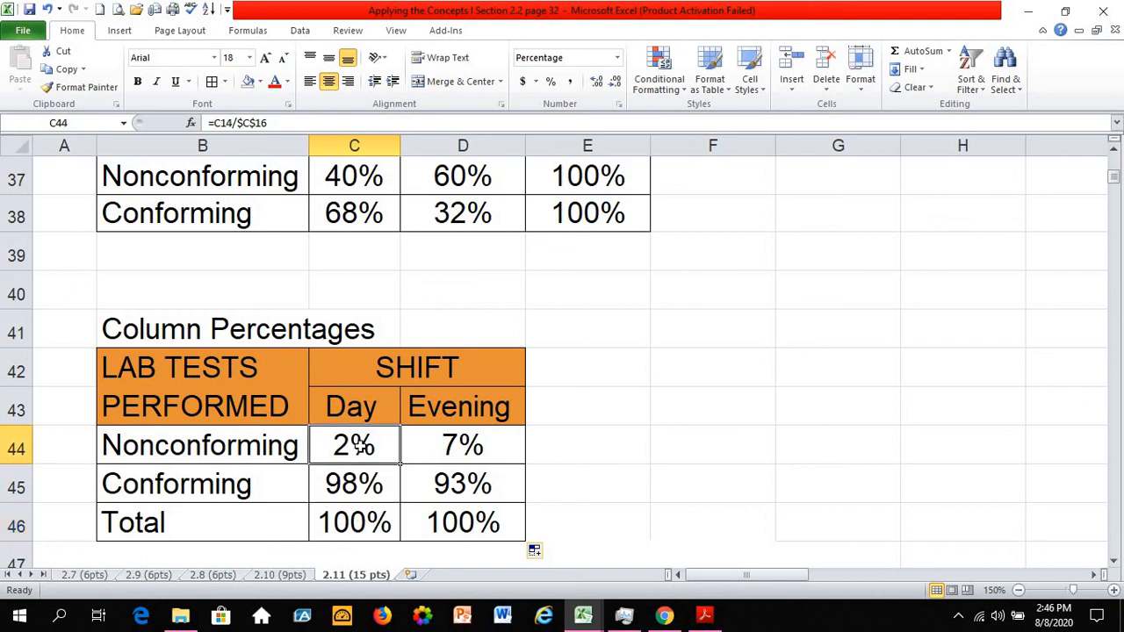
pyautogui.click(459, 449)
pyautogui.click(465, 416)
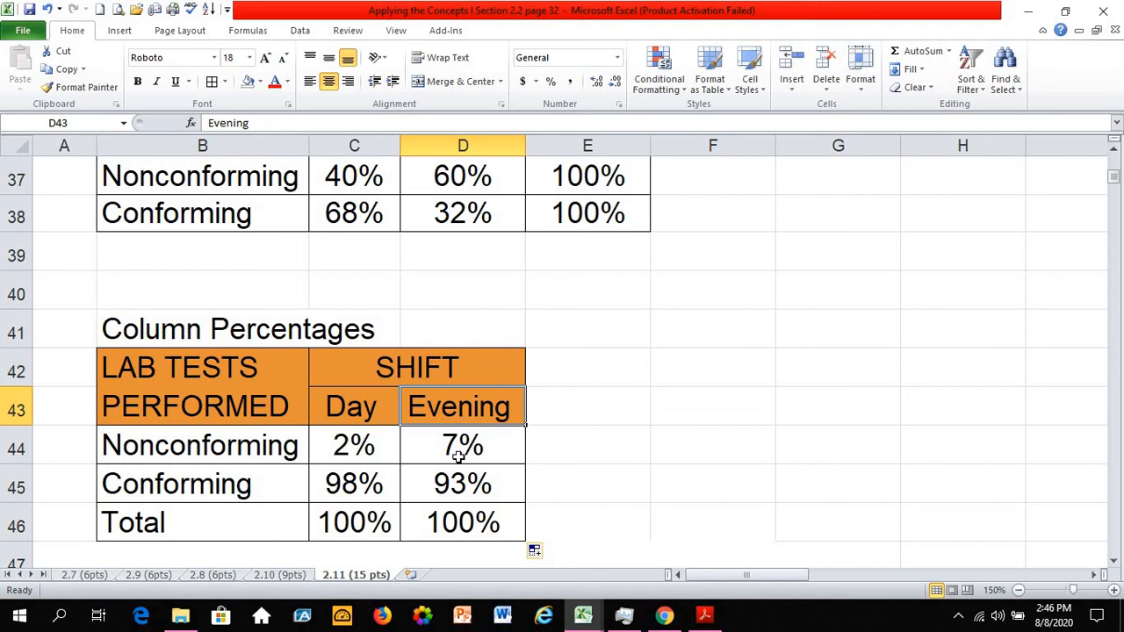
# - Read the first three part c conclusions in B58 to B60 about improperly done tests overall and per shift
pyautogui.scroll(-1, 459, 447)
pyautogui.scroll(-5, 459, 446)
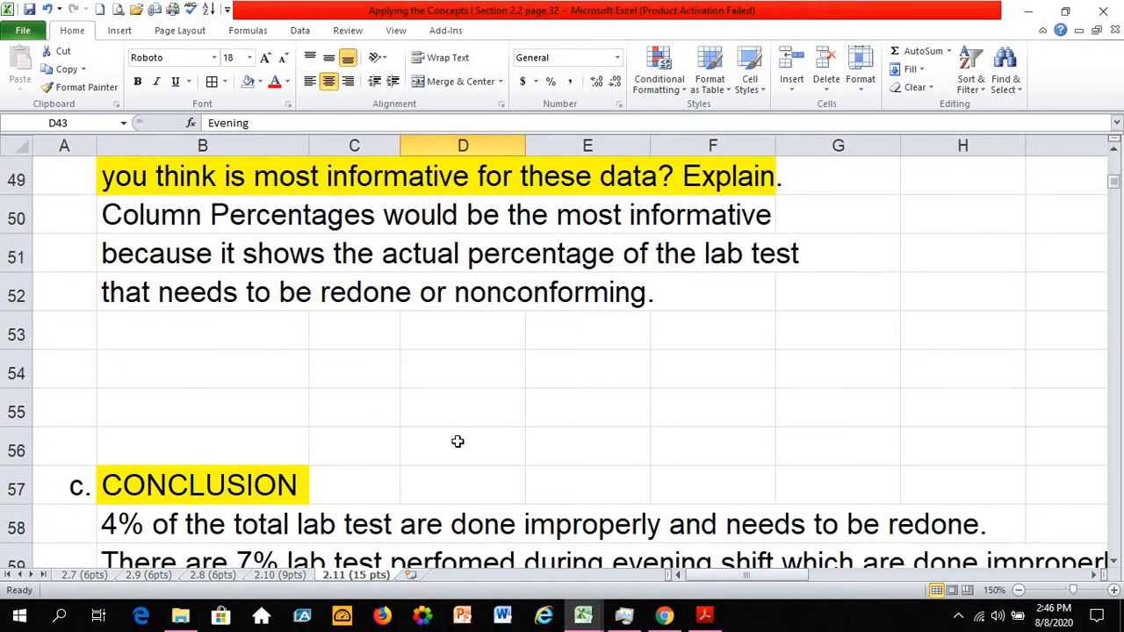
pyautogui.click(119, 284)
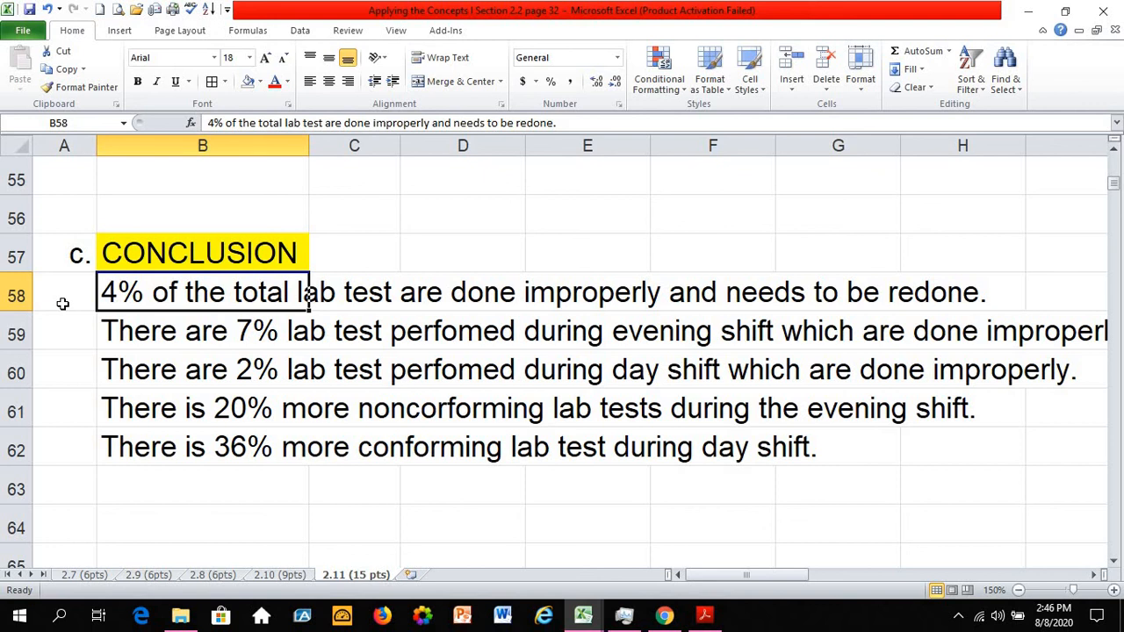
pyautogui.click(151, 333)
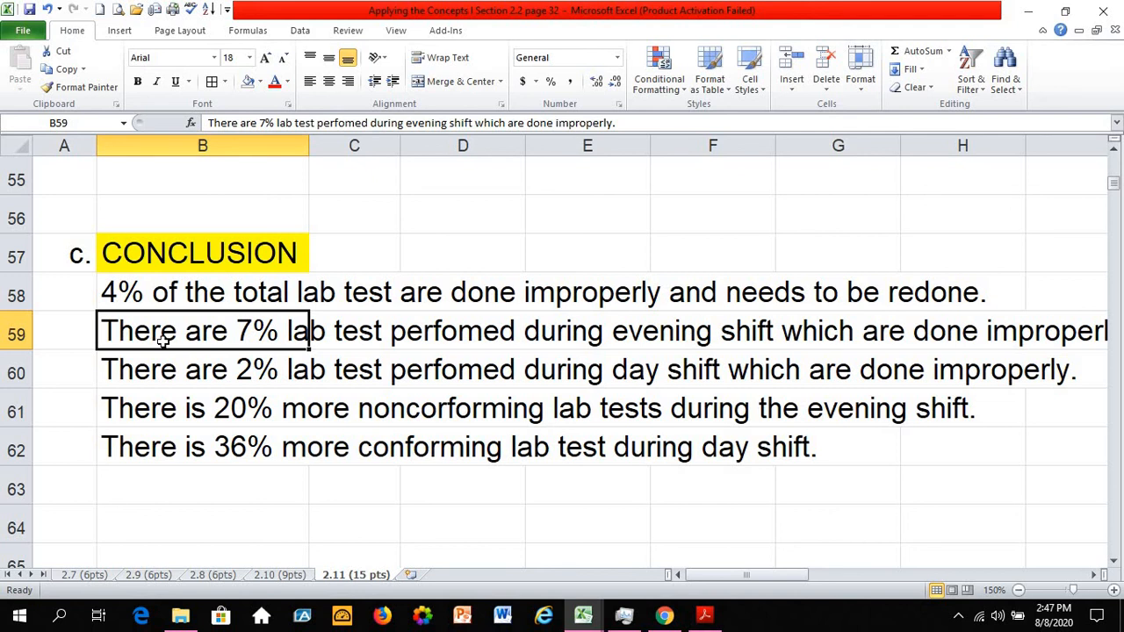
pyautogui.click(160, 369)
pyautogui.click(155, 331)
pyautogui.click(156, 372)
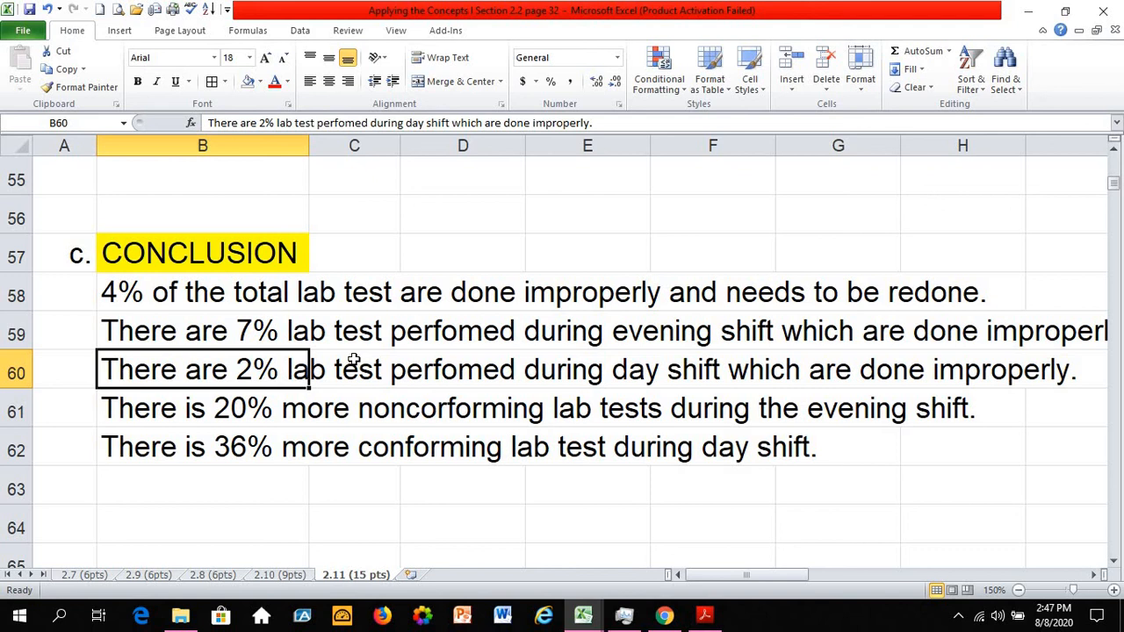
# - Compare the conclusion about extra evening nonconforming tests in B61 with the evening shift statement in B59
pyautogui.click(149, 415)
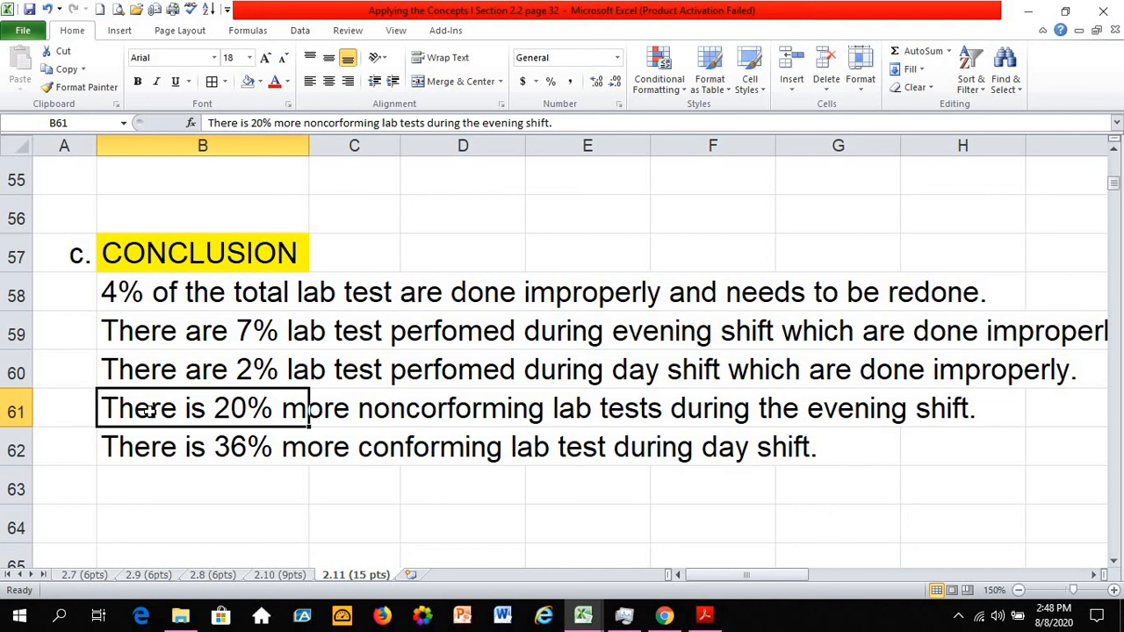
pyautogui.click(118, 333)
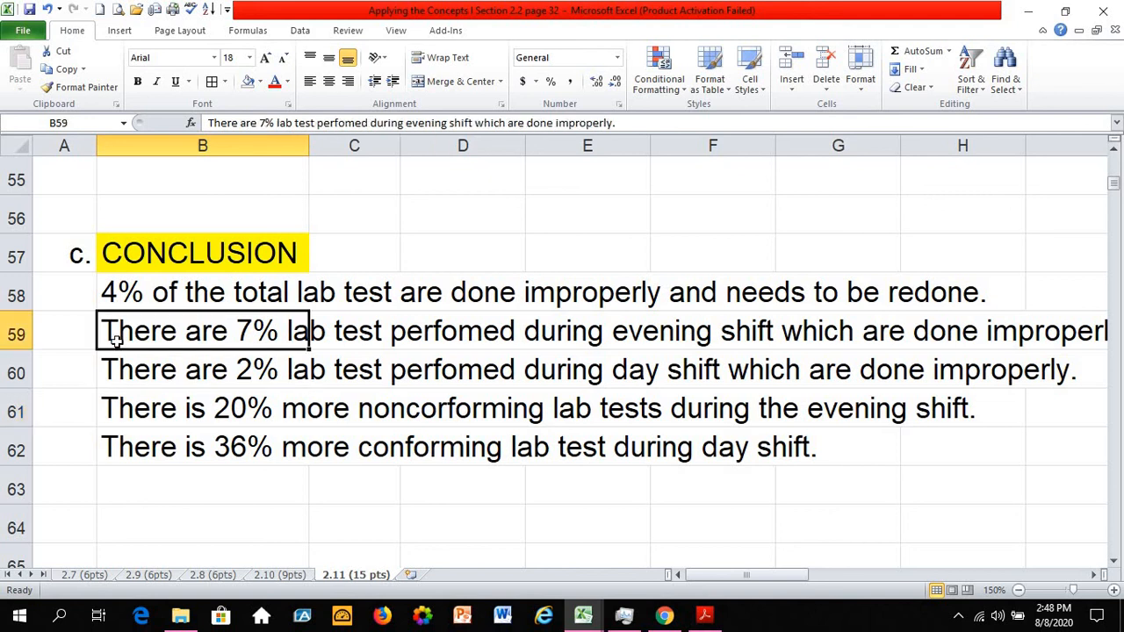
pyautogui.click(143, 405)
pyautogui.click(143, 326)
pyautogui.click(133, 408)
pyautogui.click(143, 326)
pyautogui.click(139, 415)
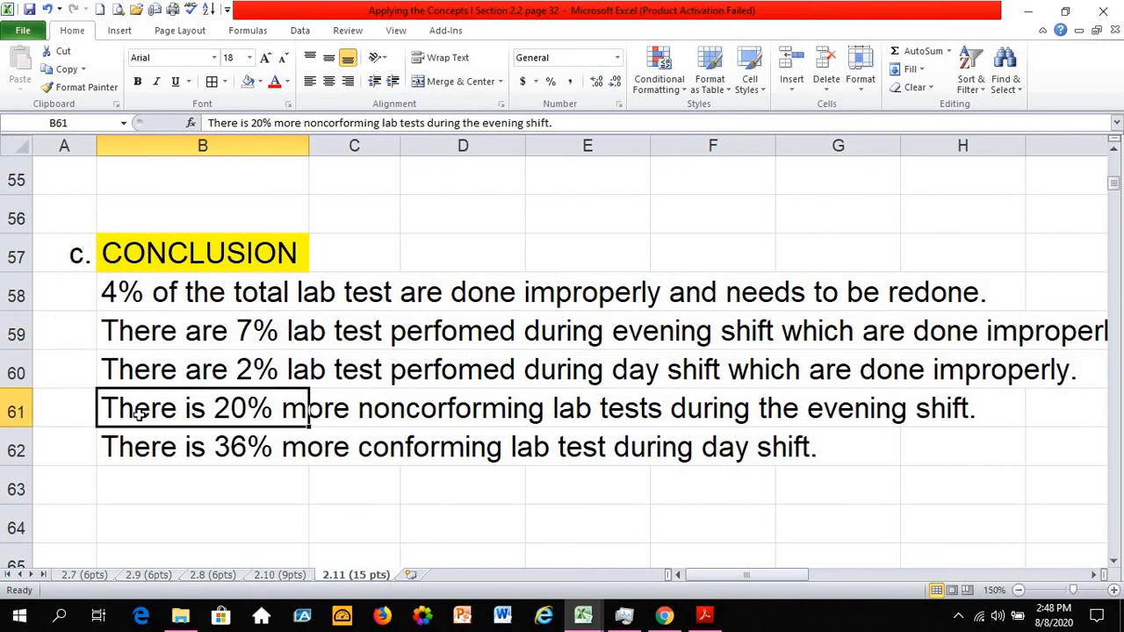
pyautogui.click(147, 325)
pyautogui.click(137, 410)
pyautogui.click(145, 333)
pyautogui.click(148, 405)
# - Read the day shift conforming conclusion in B62, and review the other conclusions upward to B58
pyautogui.click(146, 457)
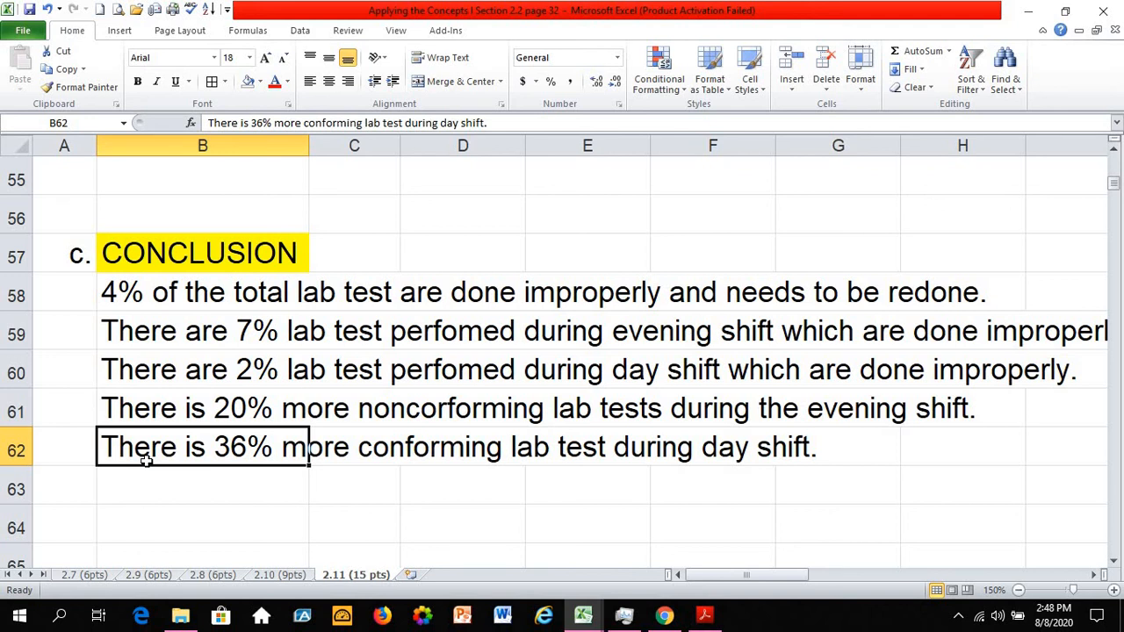
pyautogui.click(144, 520)
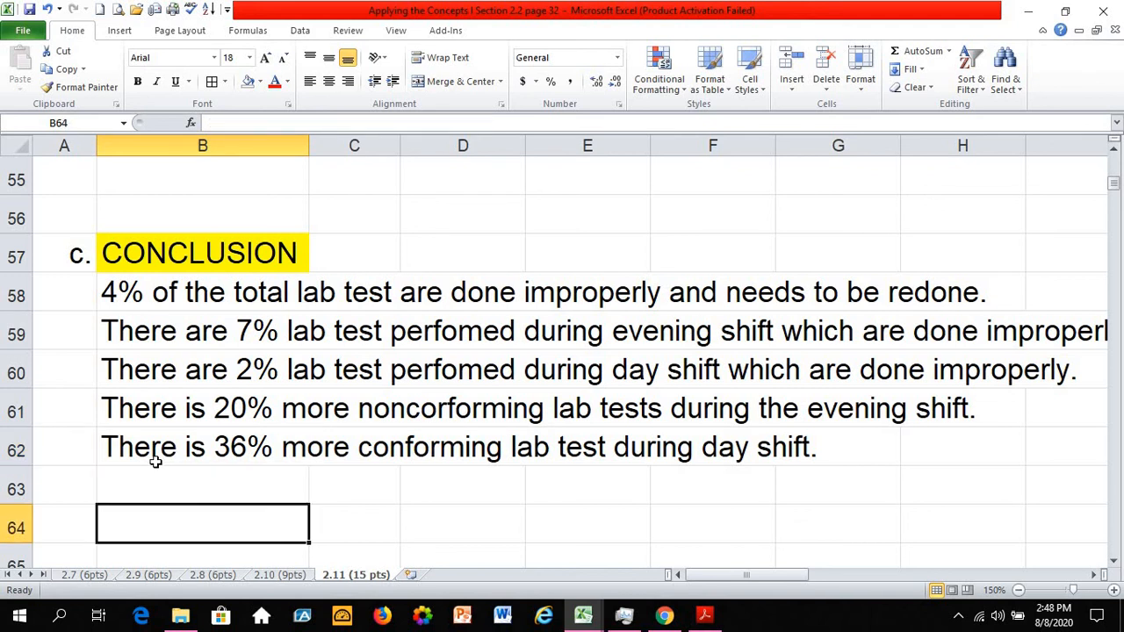
pyautogui.click(158, 462)
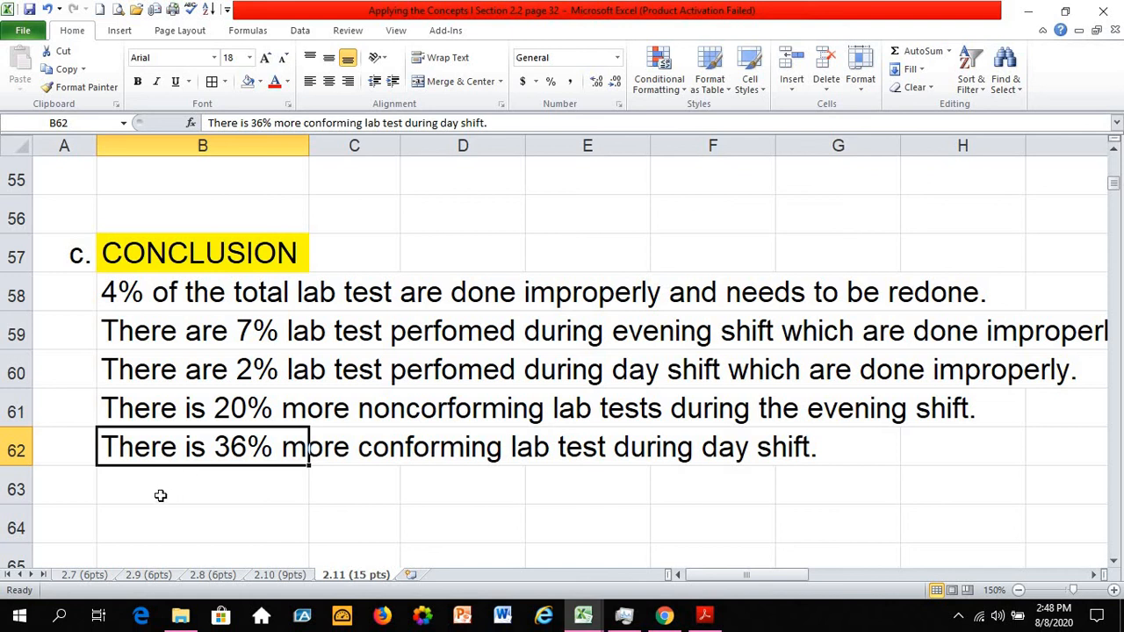
pyautogui.click(150, 415)
pyautogui.click(150, 372)
pyautogui.click(151, 335)
pyautogui.click(154, 296)
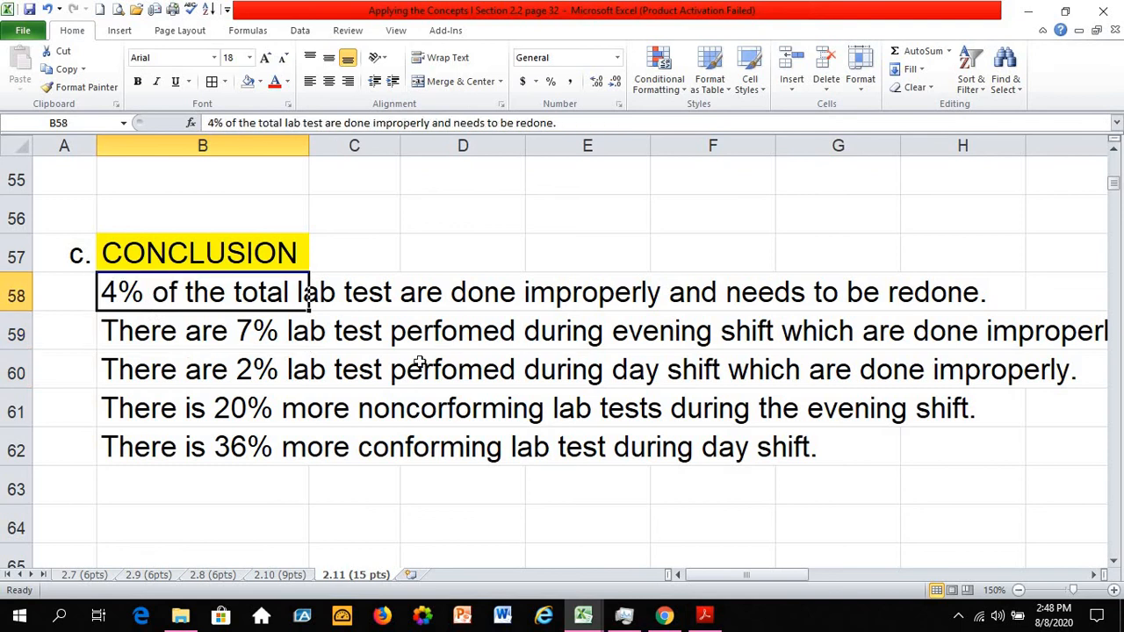
# - Review the 2.11 sheet from the problem statement through the percentage tables to the part c conclusion
pyautogui.scroll(3, 399, 403)
pyautogui.scroll(10, 399, 403)
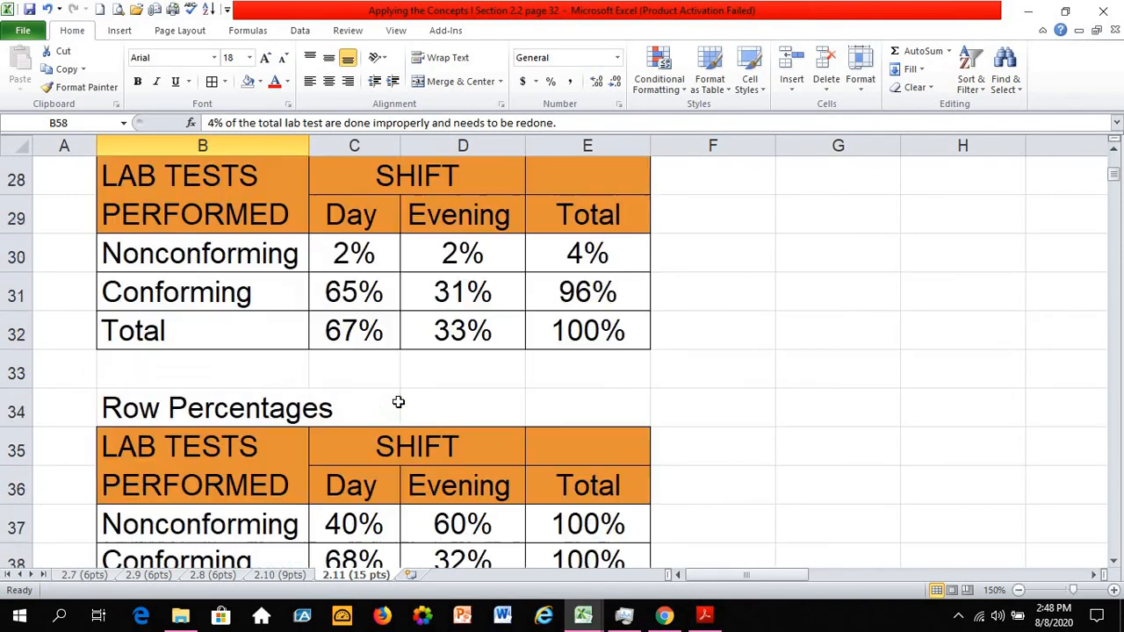
pyautogui.scroll(3, 398, 403)
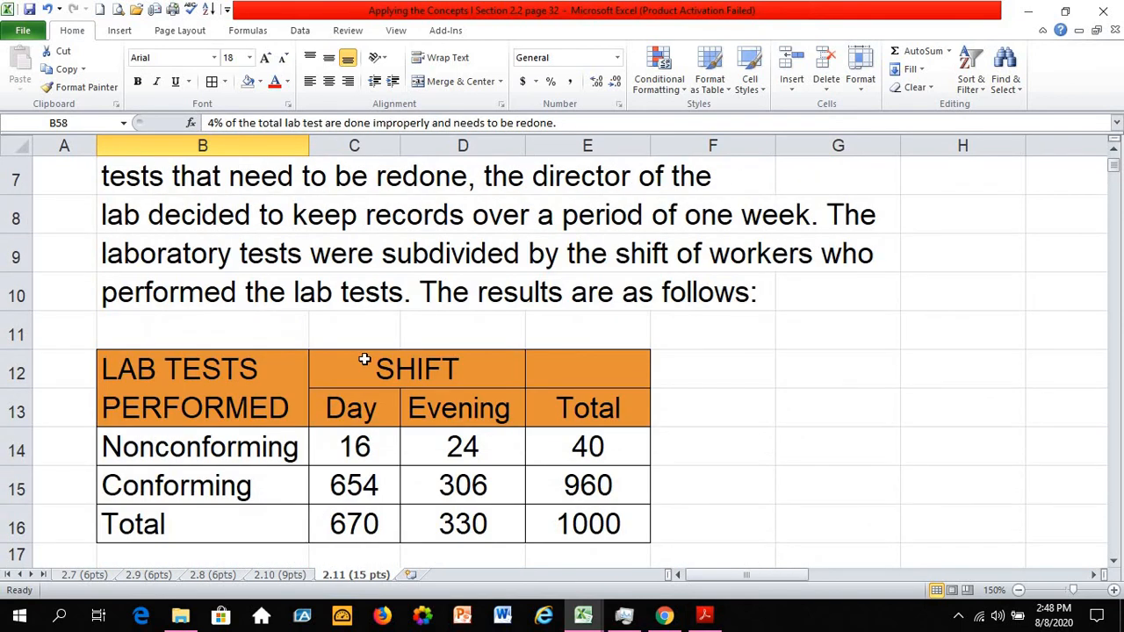
pyautogui.scroll(2, 363, 358)
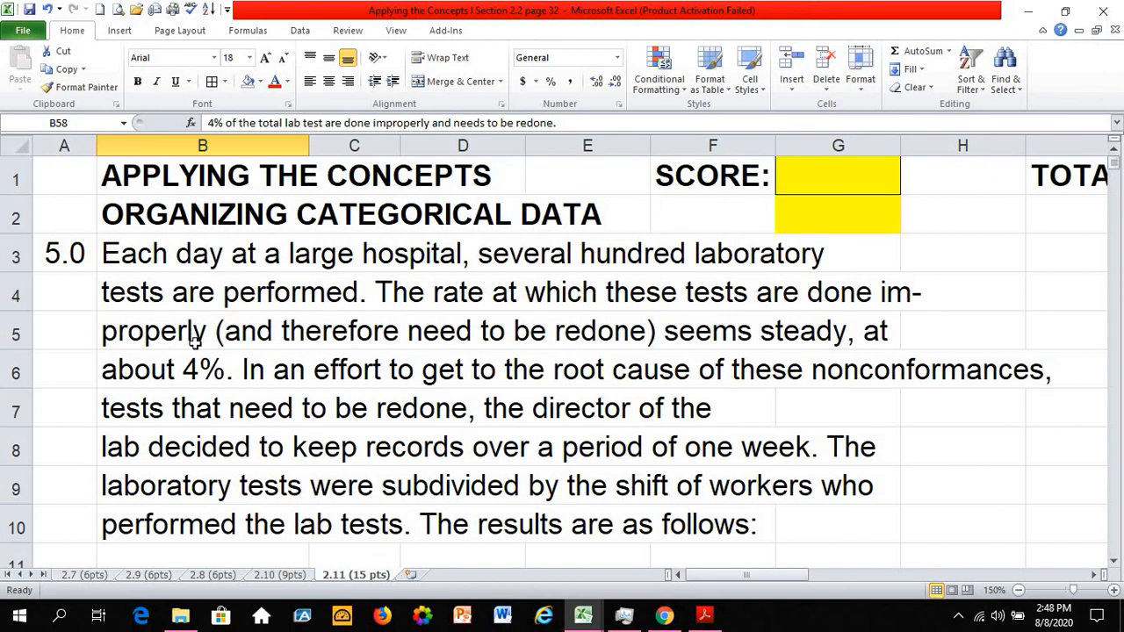
pyautogui.scroll(-3, 195, 342)
pyautogui.scroll(-10, 195, 342)
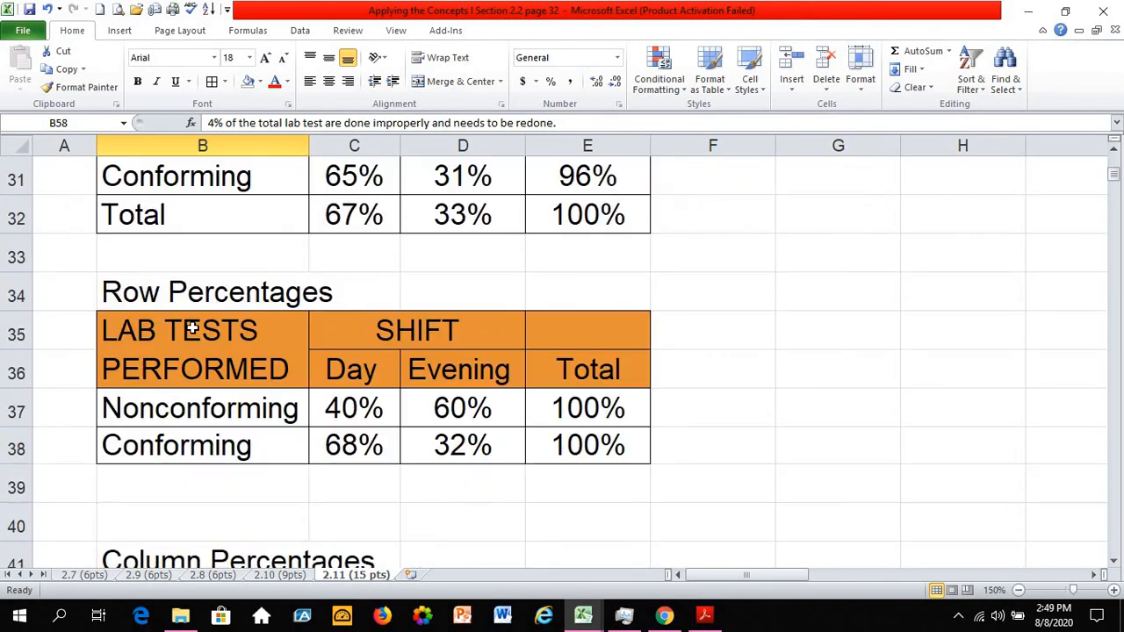
pyautogui.scroll(-2, 192, 327)
pyautogui.scroll(-3, 180, 294)
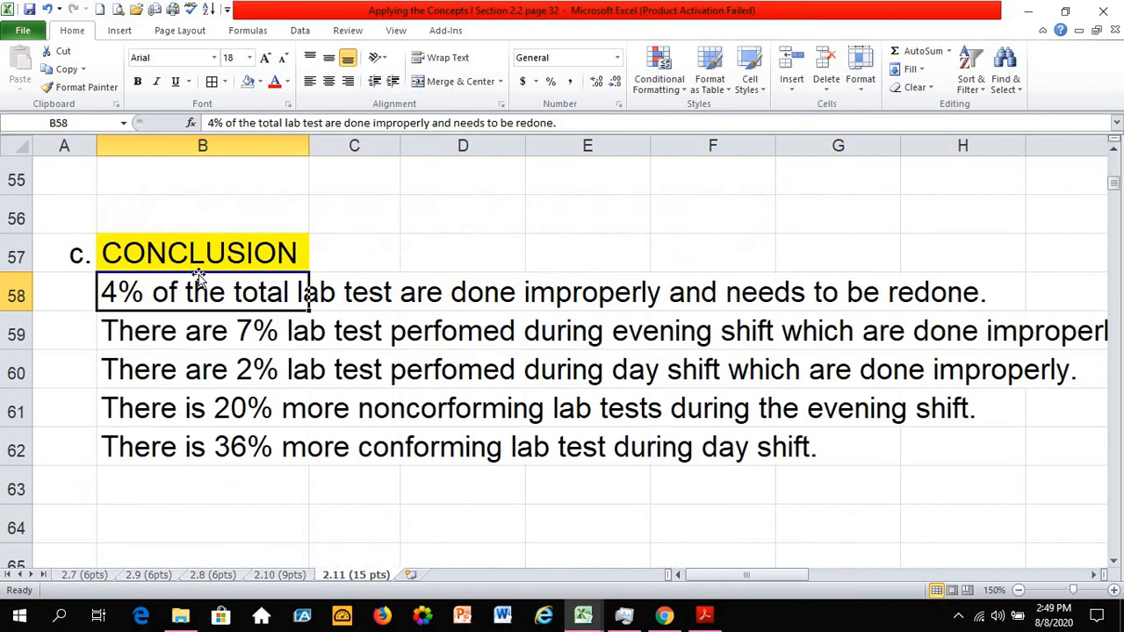
# - Go through the conclusions down to B62, and revisit the part b answer and the Row Percentages table
pyautogui.press('Down')
pyautogui.press('Down')
pyautogui.press('Down')
pyautogui.press('Down')
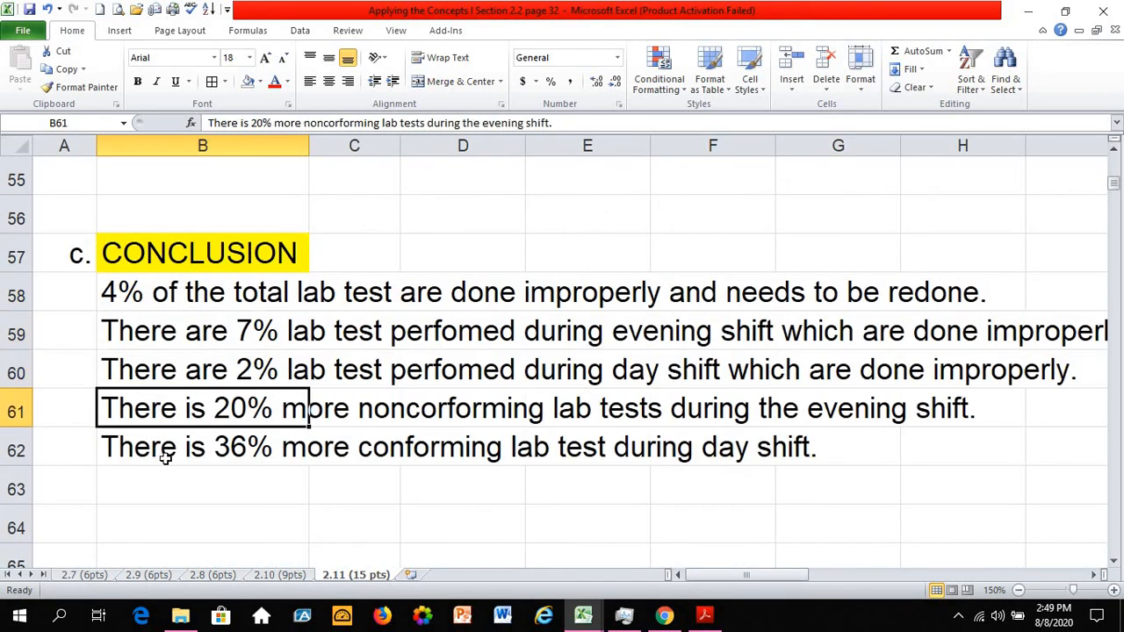
pyautogui.scroll(1, 168, 450)
pyautogui.scroll(2, 175, 437)
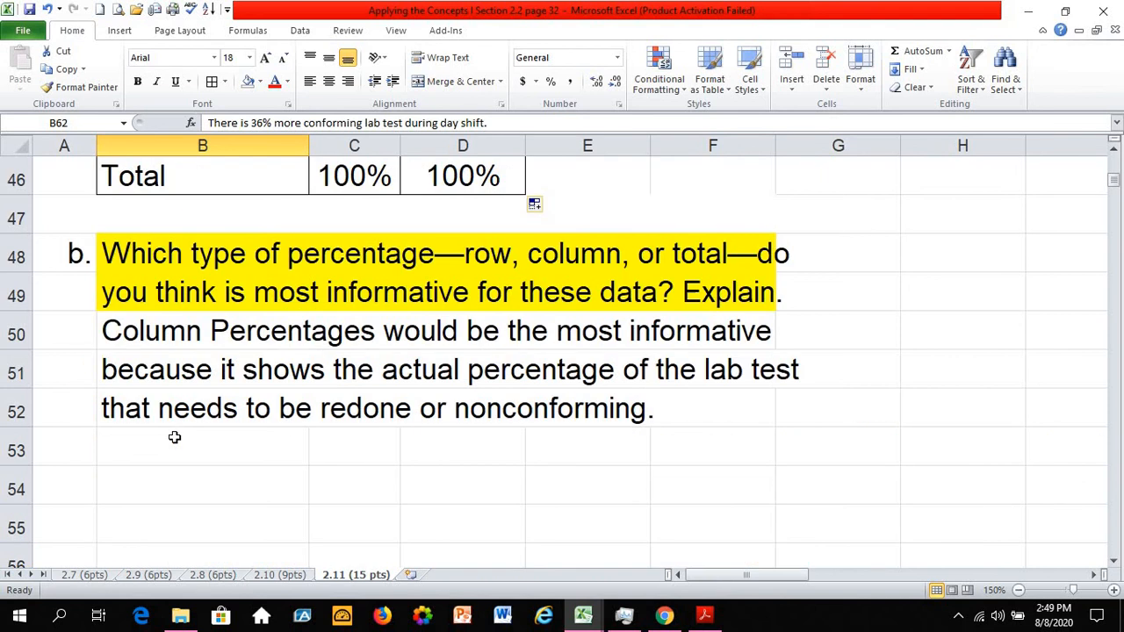
pyautogui.scroll(15, 175, 438)
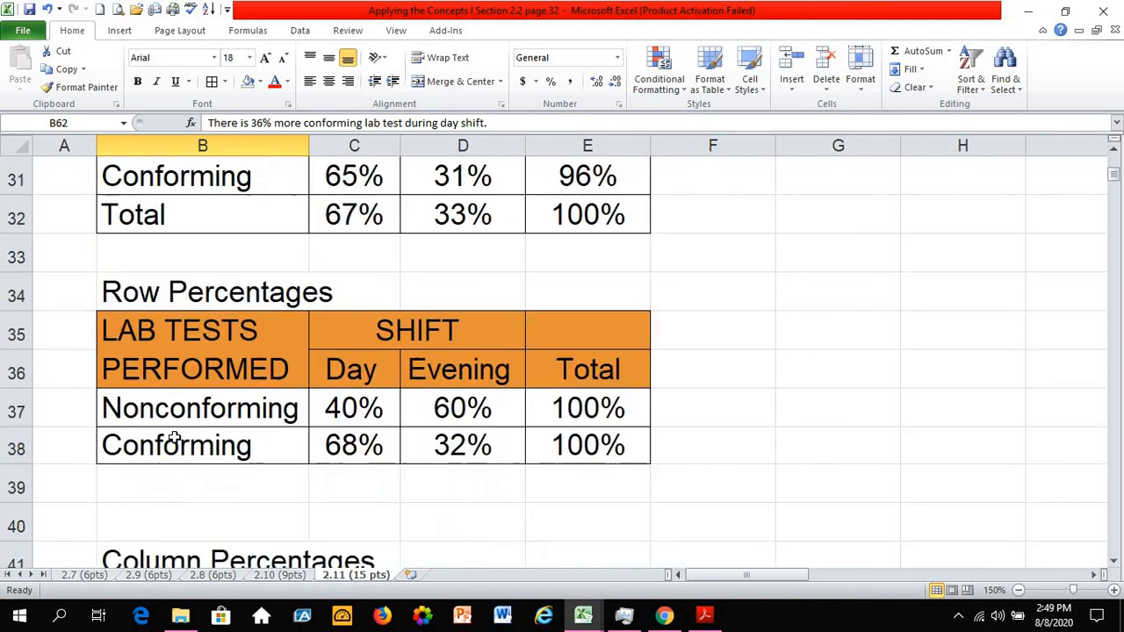